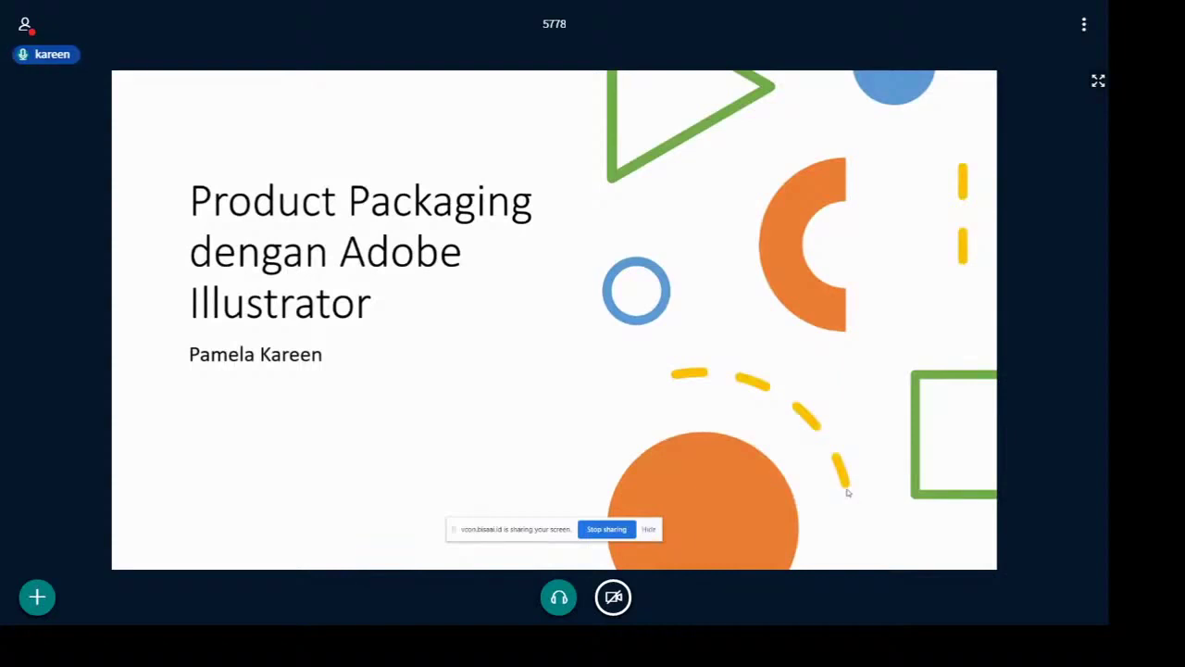
Step: Show the presentation full screen and step back and forth to land on the product checklist slide
{"action": "left_click", "coordinate": [1098, 80]}
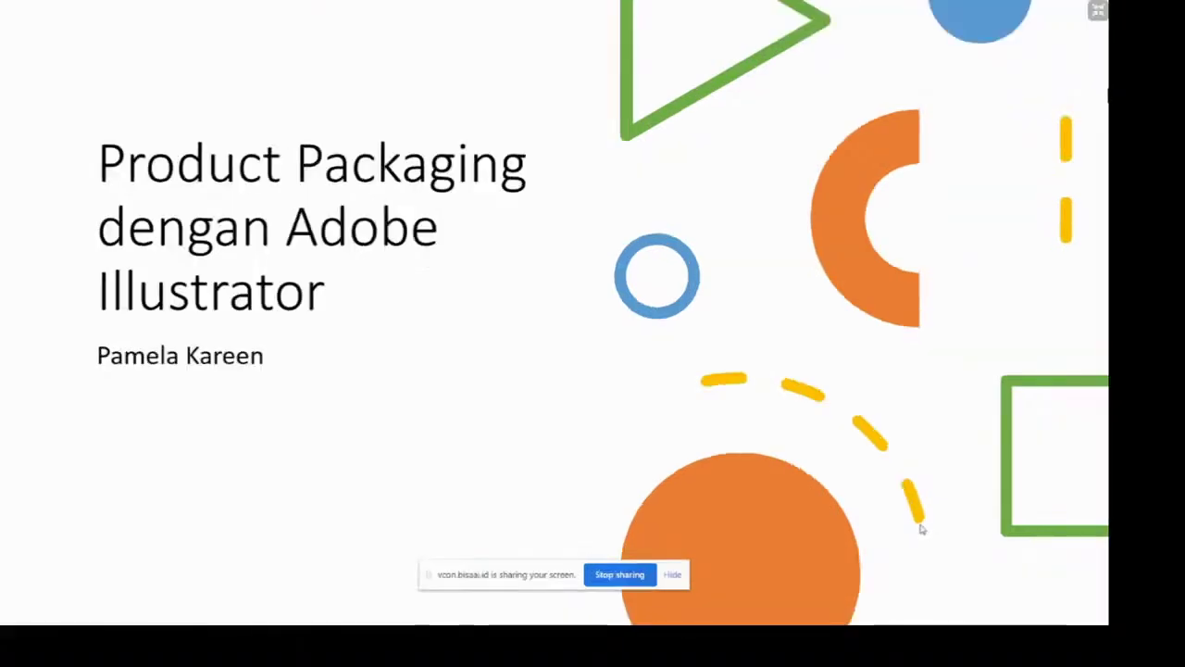
{"action": "key", "text": "Right"}
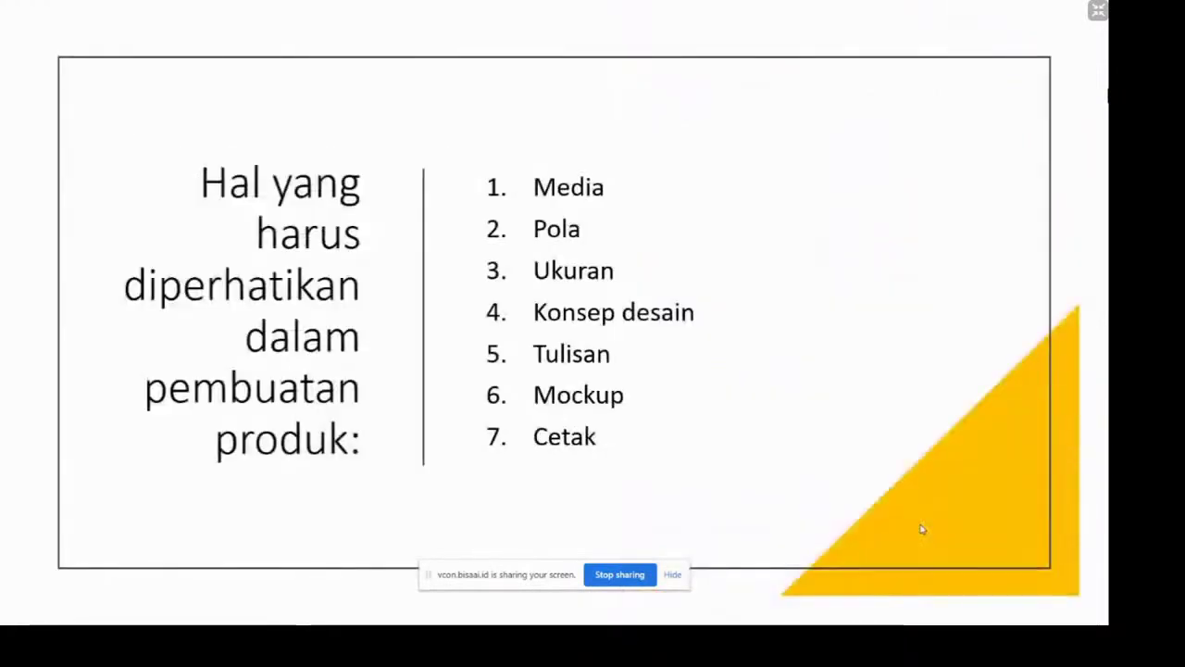
{"action": "key", "text": "Left"}
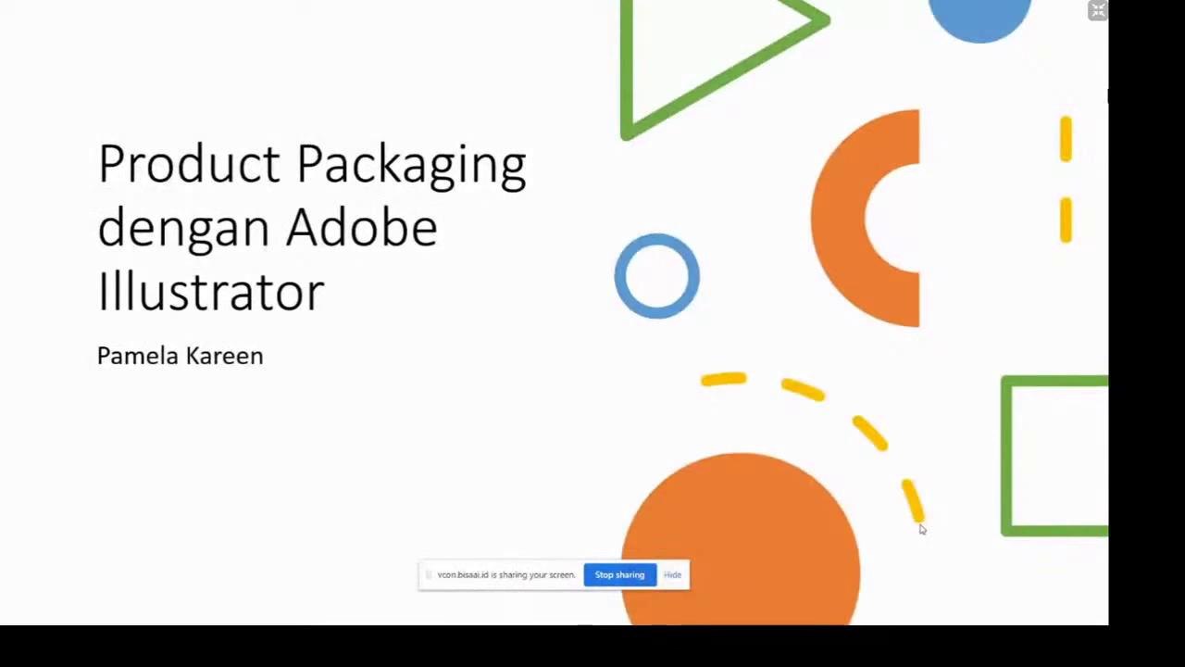
{"action": "key", "text": "Right"}
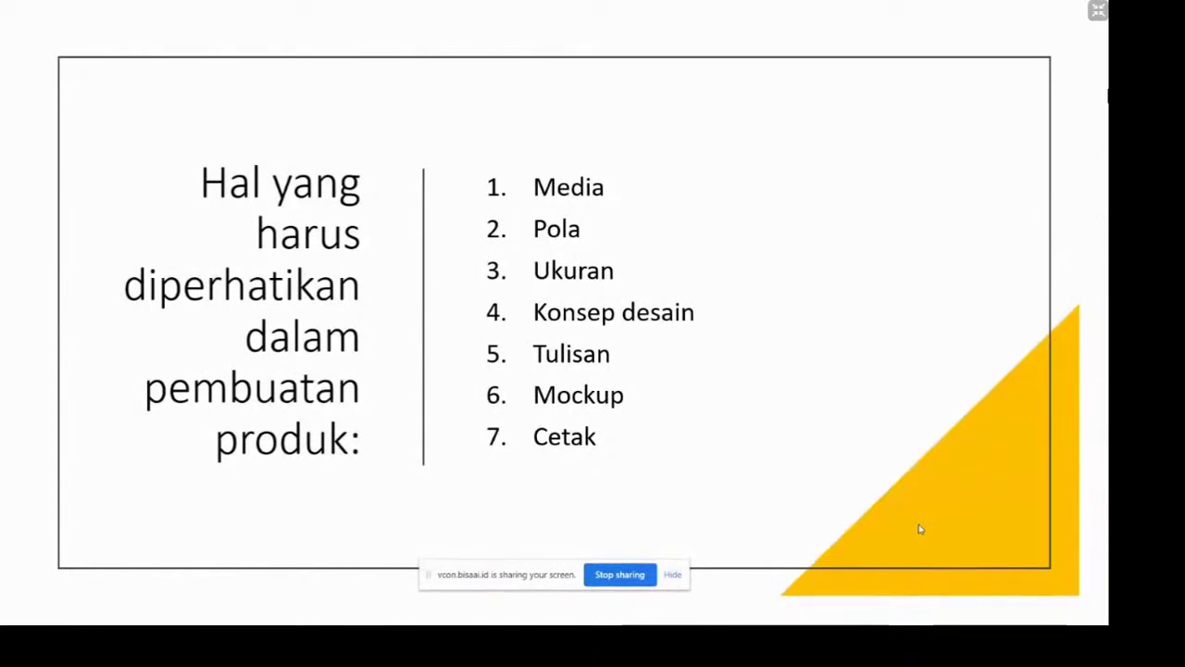
Step: Advance the slideshow to the Media slide listing Cup, Kardus, Tube, Botol and Paper bag
{"action": "left_click", "coordinate": [918, 528]}
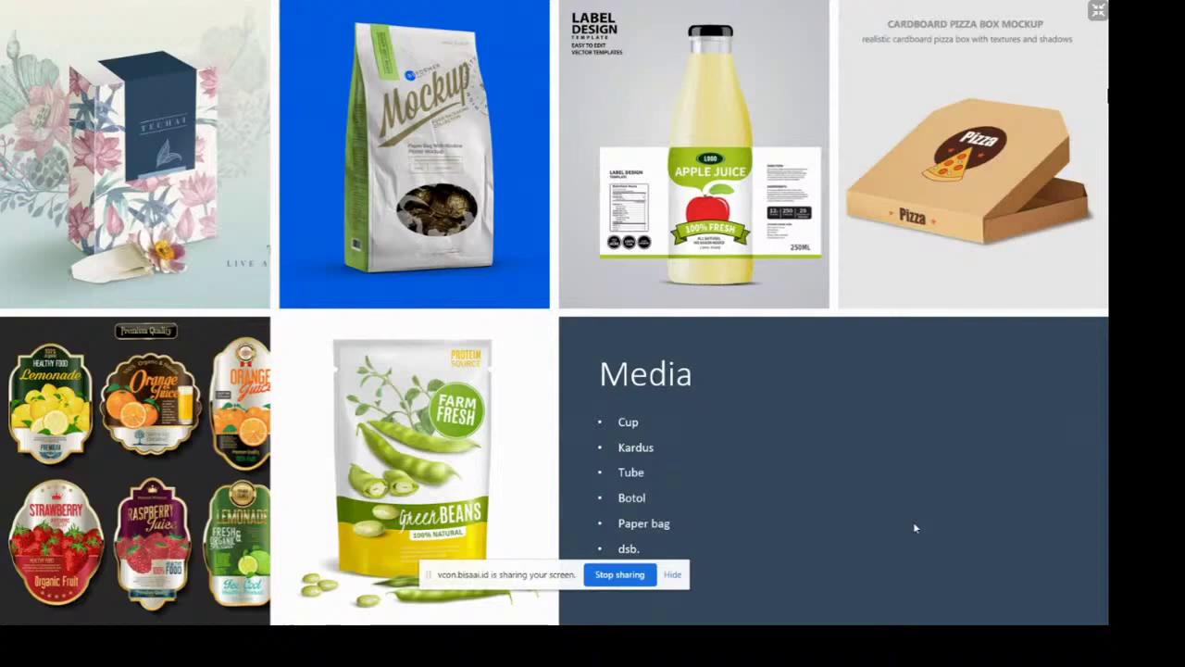
Step: Advance to the Pola slide with the die-cut box templates
{"action": "key", "text": "Right"}
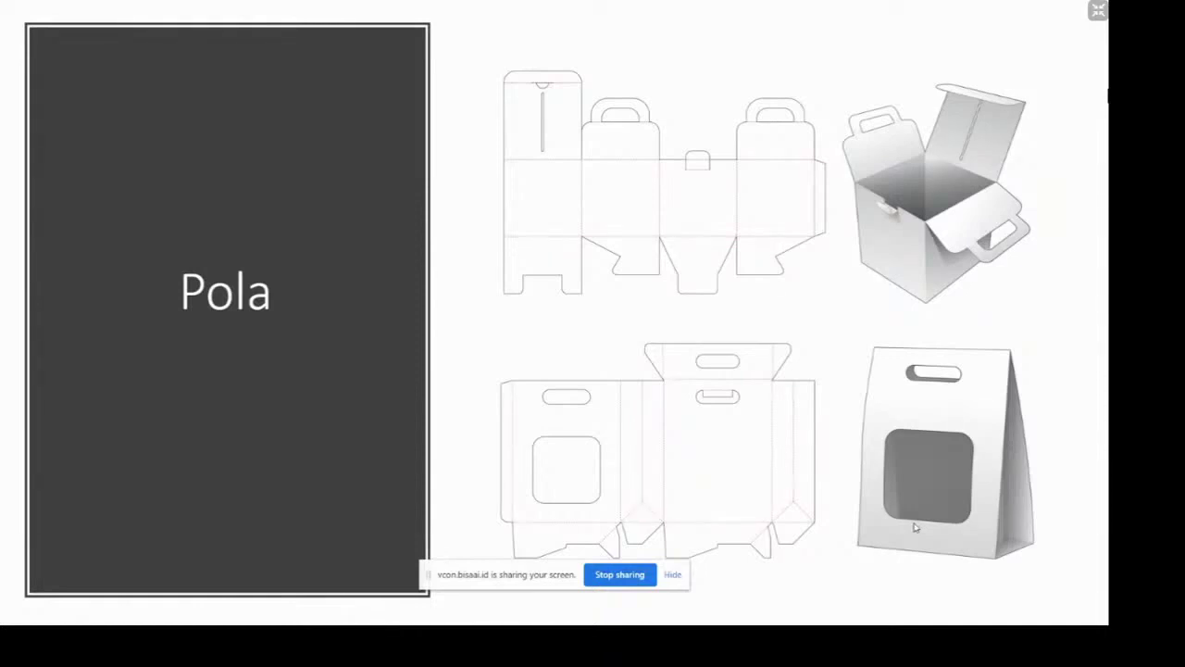
Step: Move past the box dielines slide to the Label Sticker slide
{"action": "key", "text": "Right"}
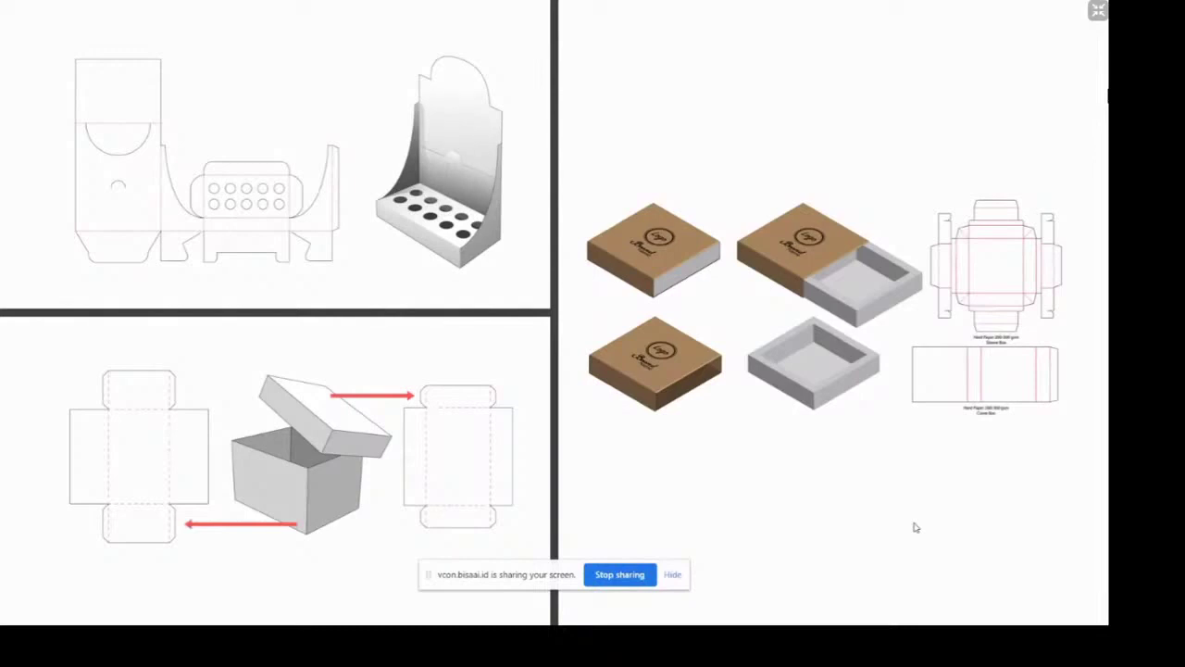
{"action": "key", "text": "Right"}
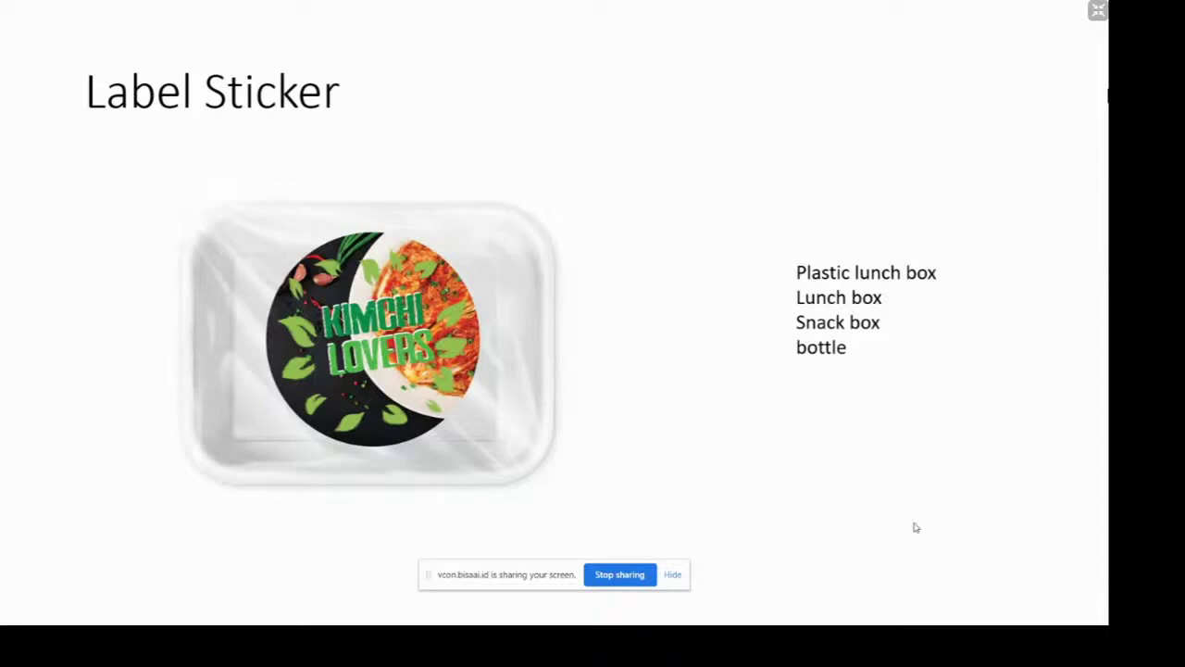
Step: Flip through the Pola and box template slides, return to Label Sticker, and exit the slideshow
{"action": "key", "text": "Right"}
{"action": "key", "text": "Right"}
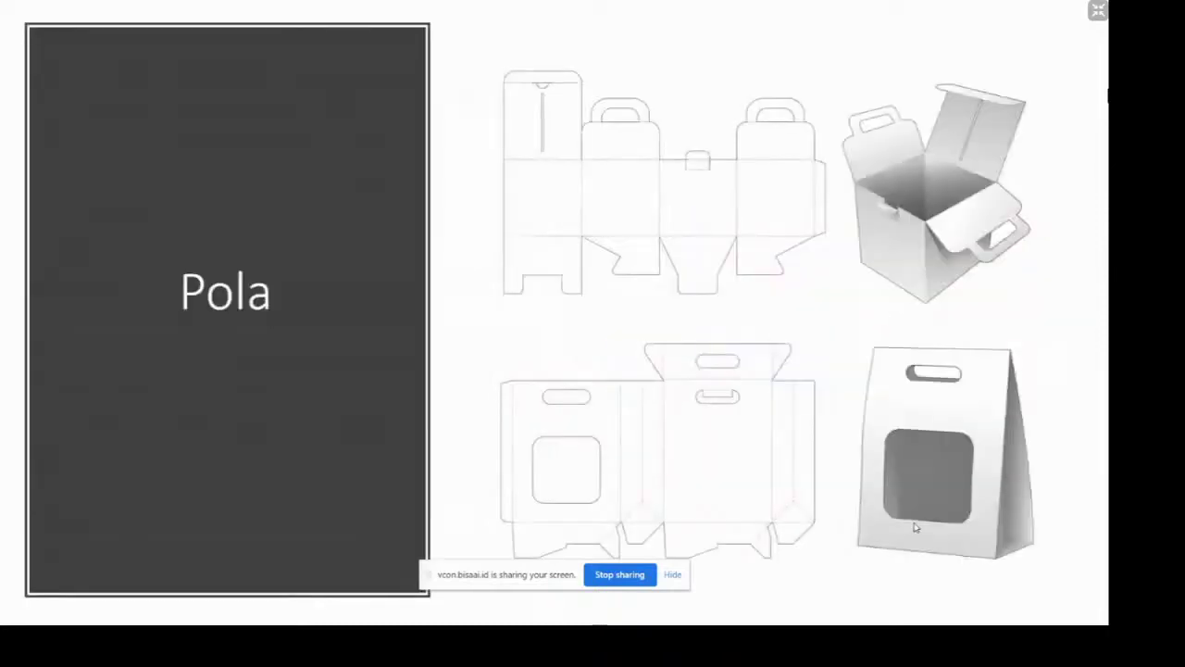
{"action": "key", "text": "Right"}
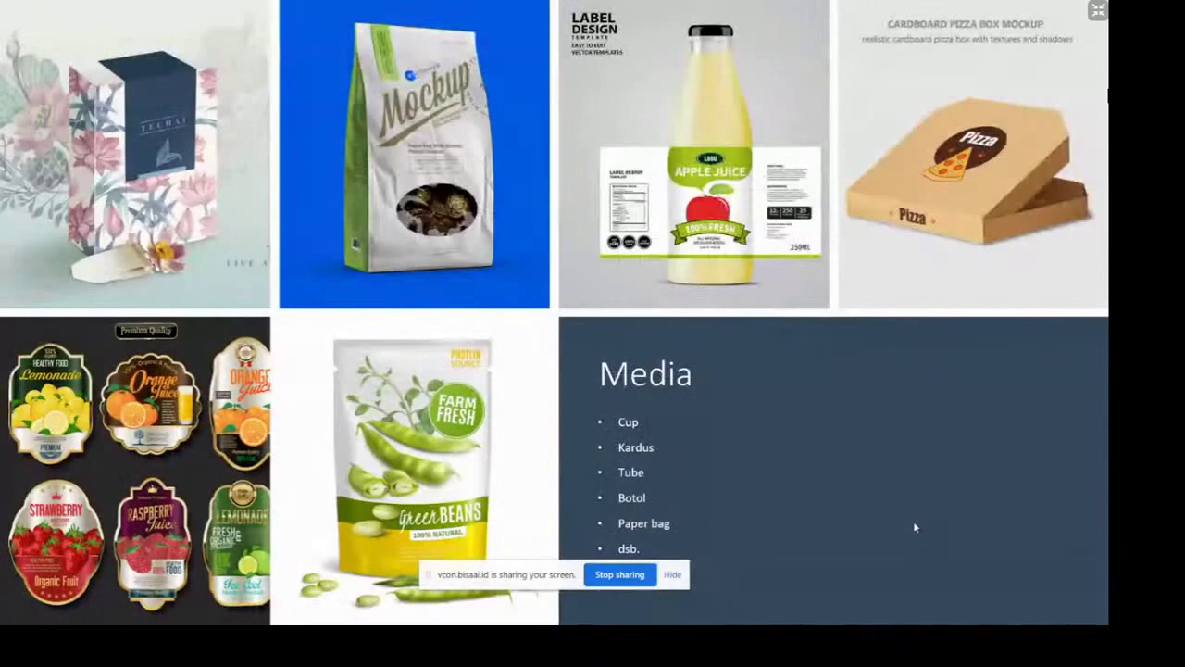
{"action": "key", "text": "Left"}
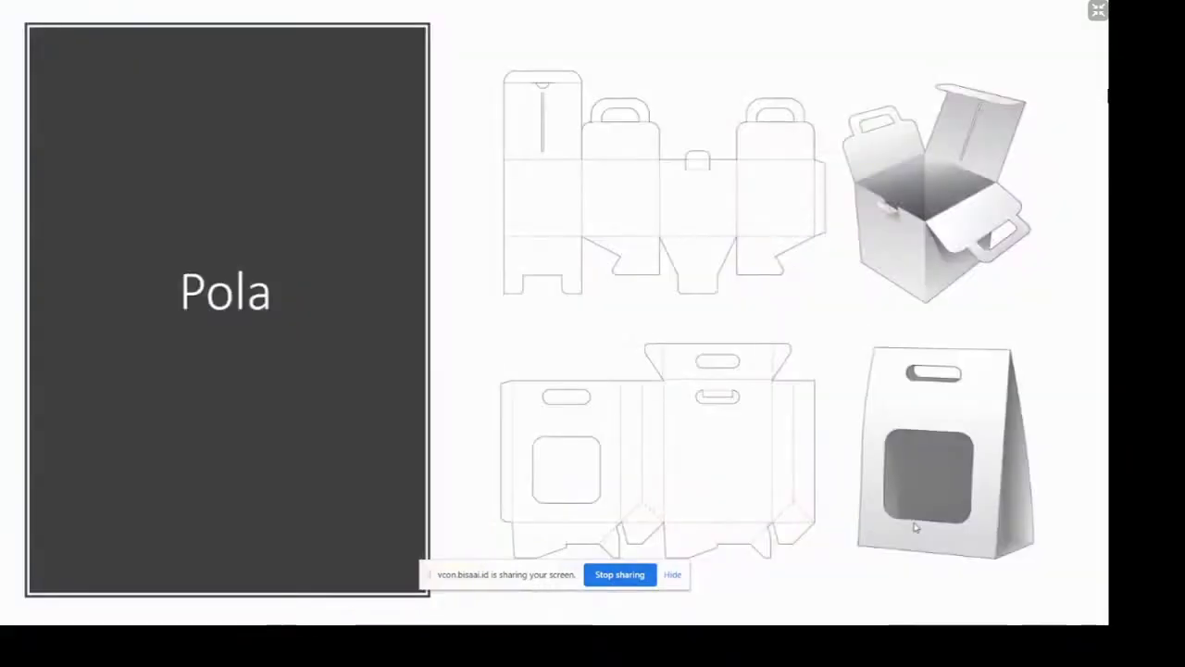
{"action": "key", "text": "Left"}
{"action": "key", "text": "Left"}
{"action": "key", "text": "Right"}
{"action": "key", "text": "Left"}
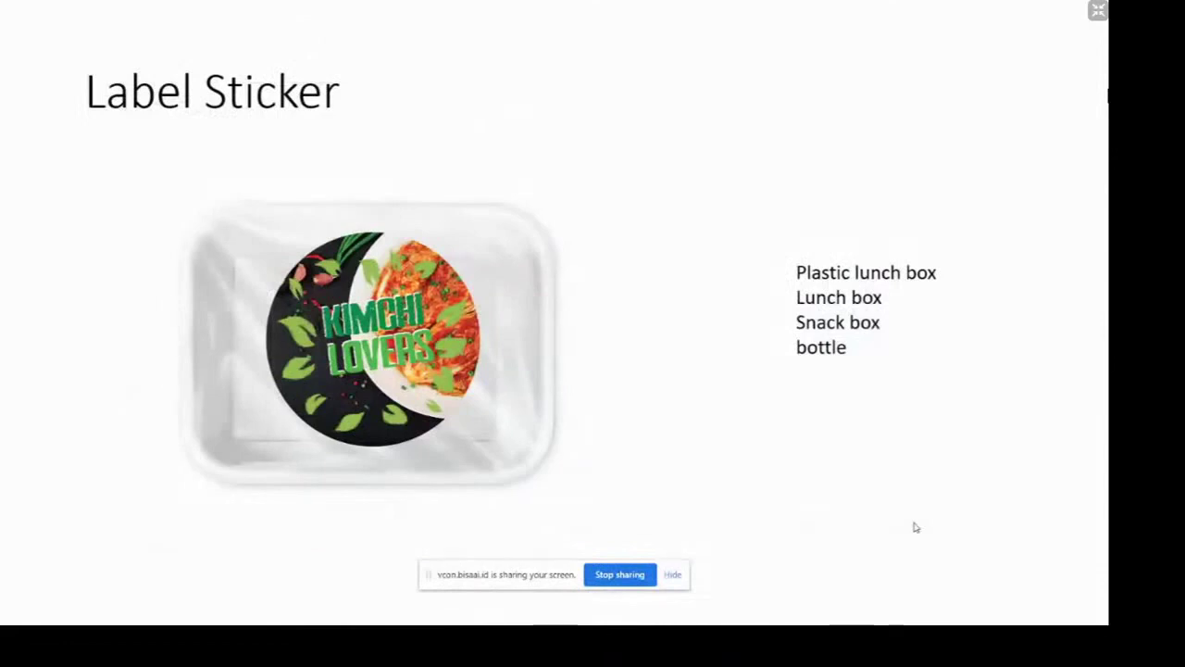
{"action": "key", "text": "Escape"}
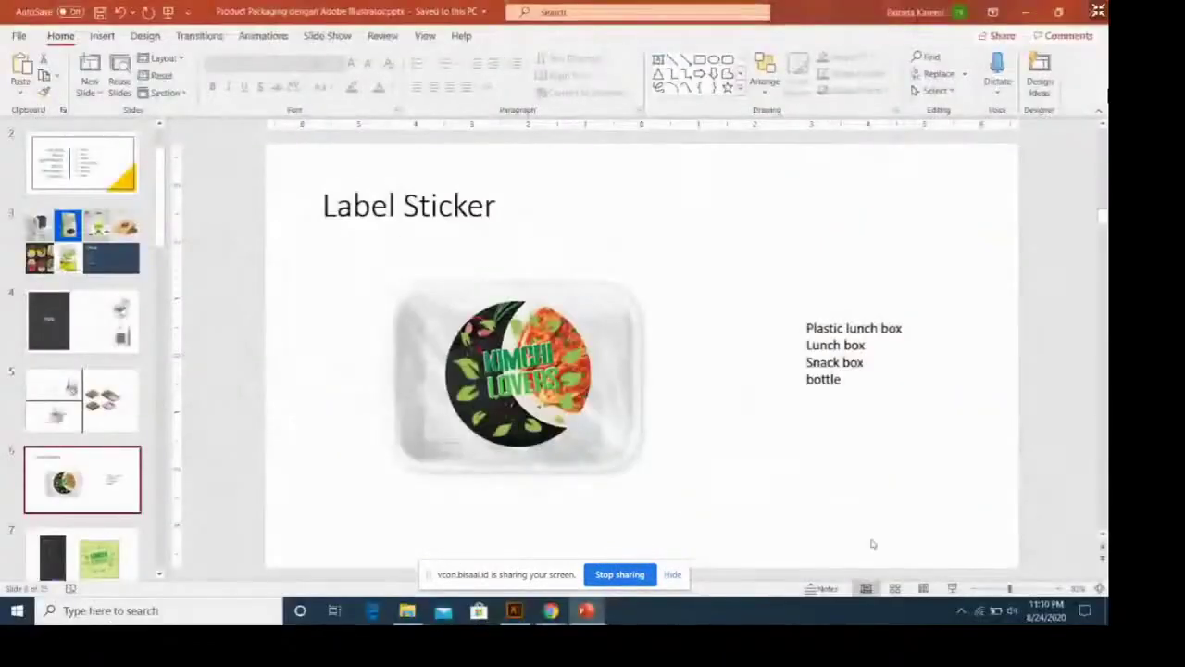
Step: Create a 10 × 10 cm Illustrator document in centimetres from the saved Custom preset
{"action": "left_click", "coordinate": [528, 618]}
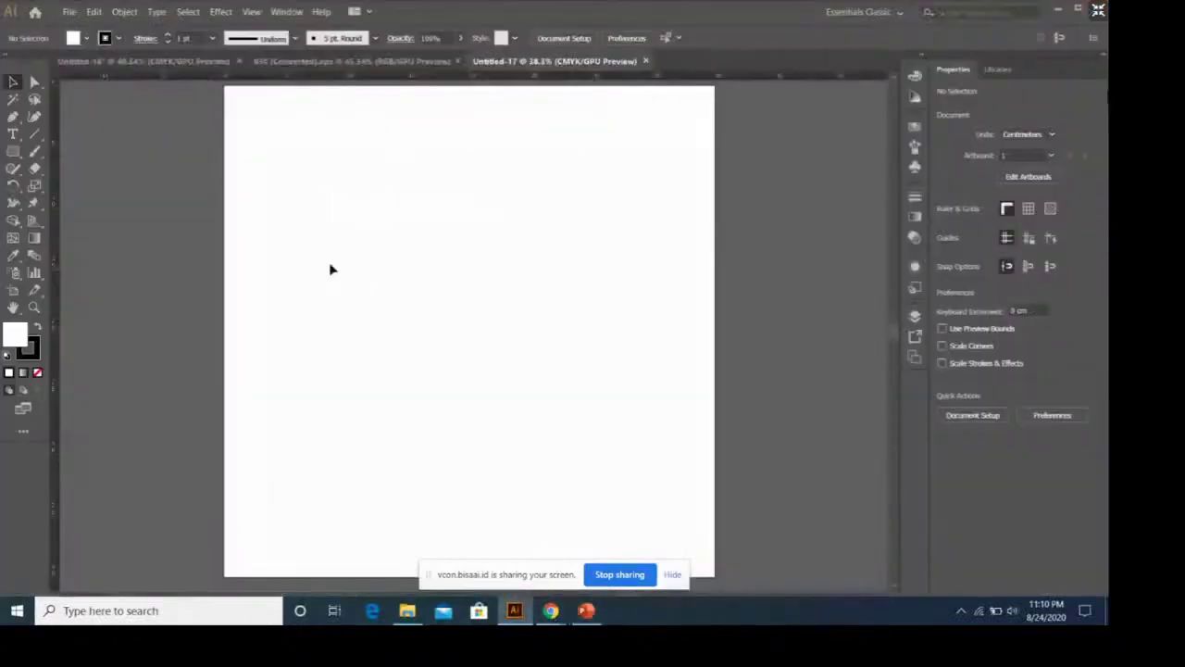
{"action": "left_click", "coordinate": [70, 14]}
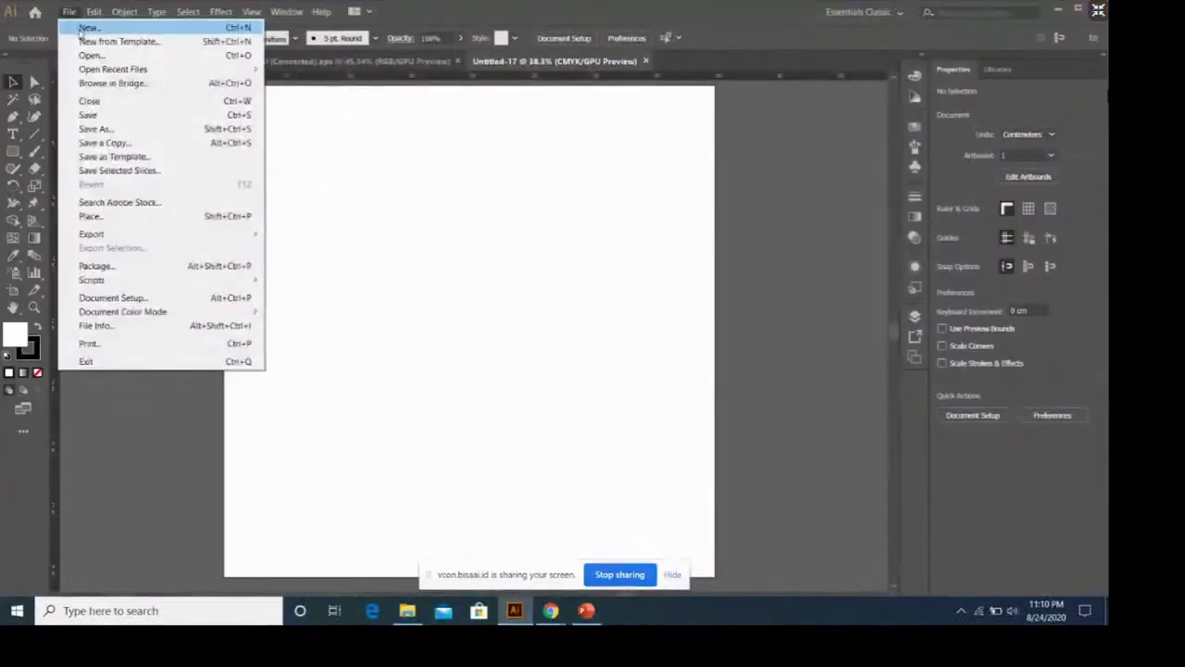
{"action": "left_click", "coordinate": [81, 32]}
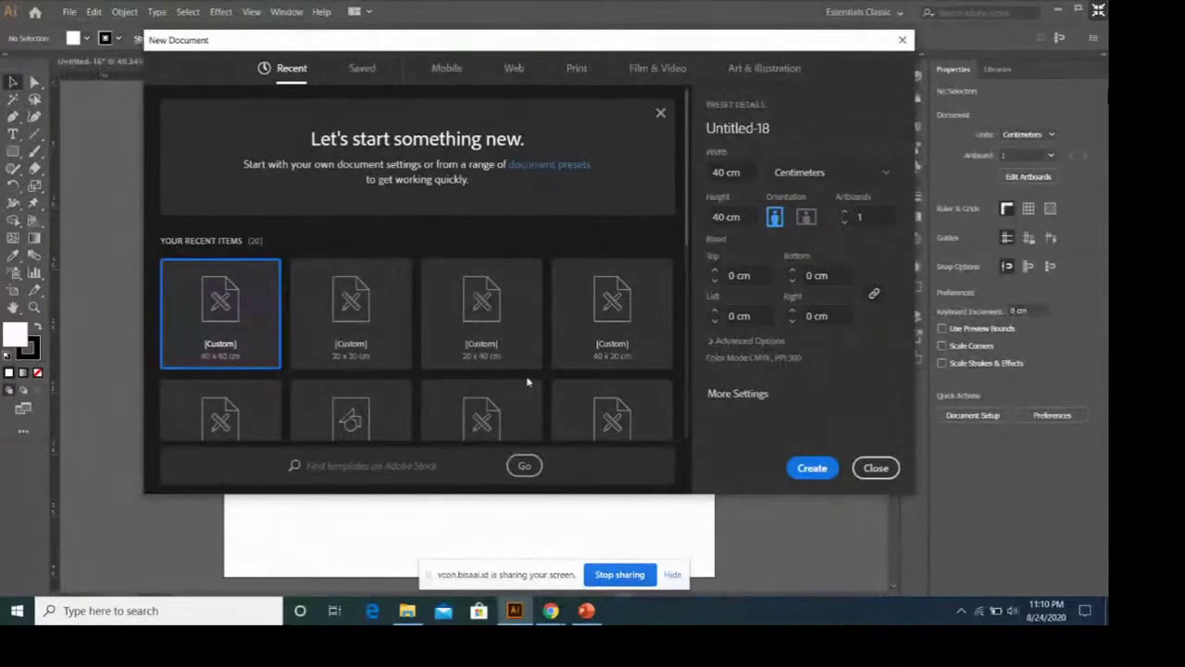
{"action": "scroll", "coordinate": [271, 389], "scroll_direction": "down", "scroll_amount": 1}
{"action": "left_click", "coordinate": [269, 387]}
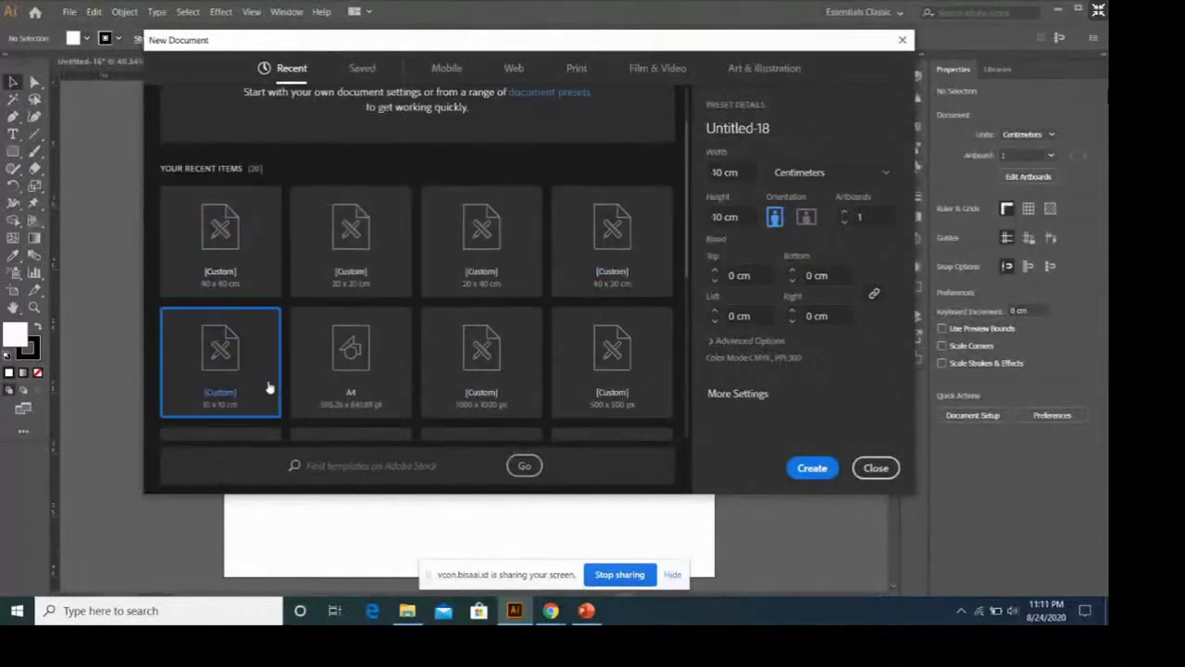
{"action": "left_click", "coordinate": [741, 173]}
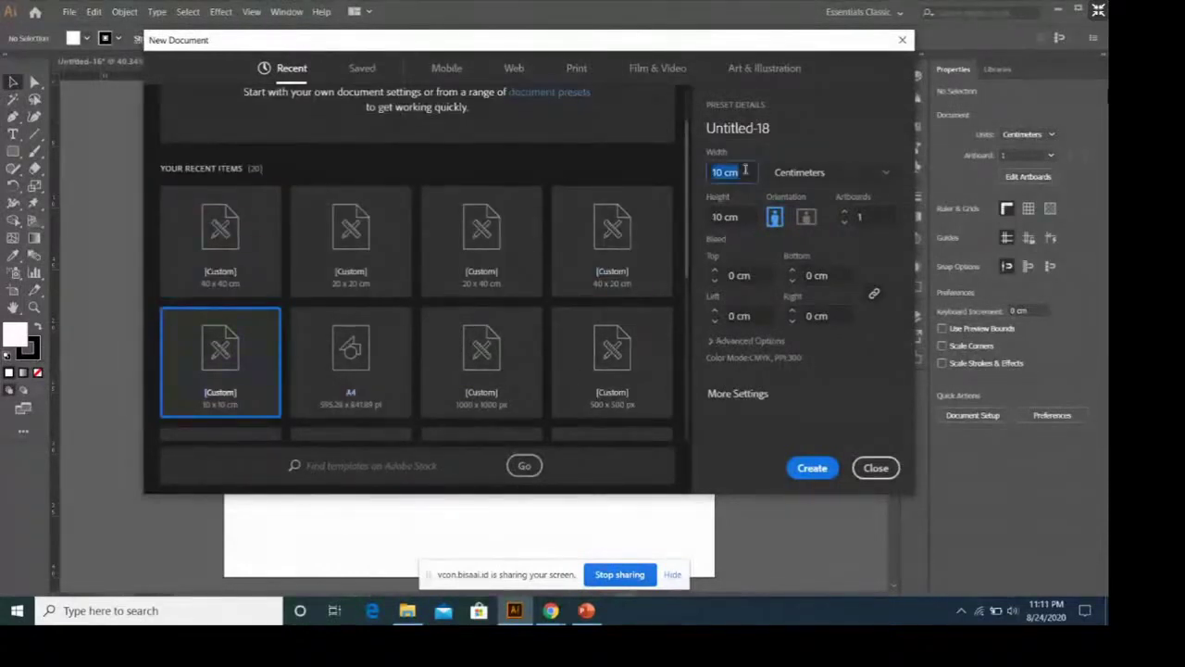
{"action": "left_click", "coordinate": [750, 219]}
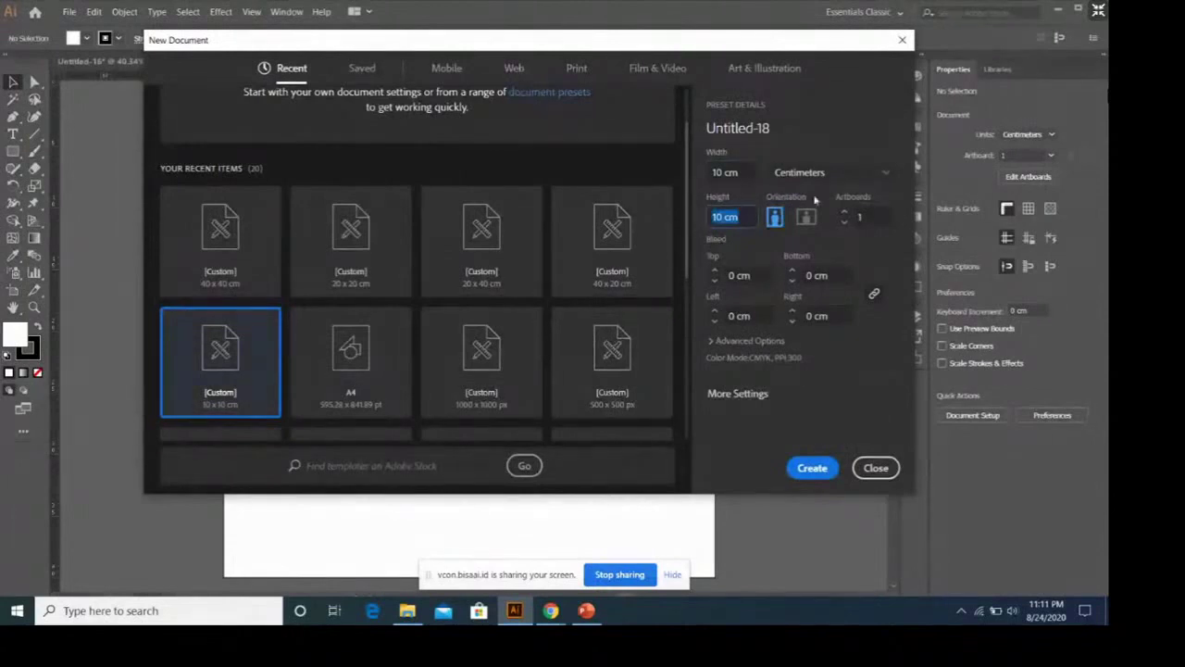
{"action": "left_click", "coordinate": [833, 176]}
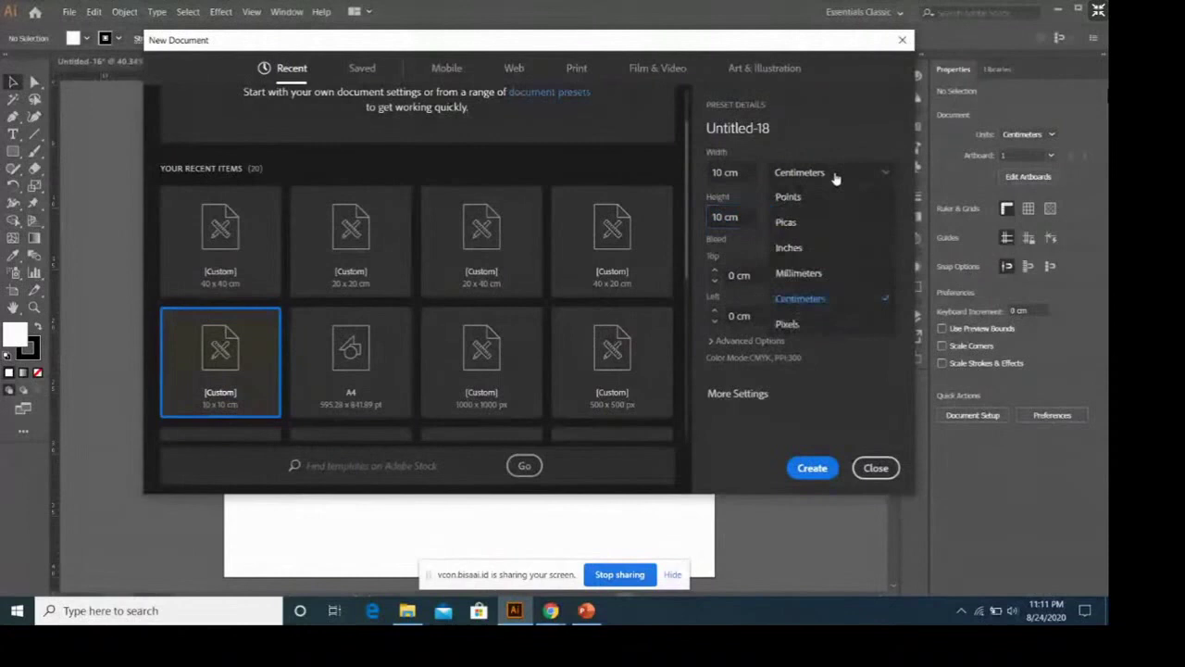
{"action": "left_click", "coordinate": [825, 299]}
{"action": "left_click", "coordinate": [820, 471]}
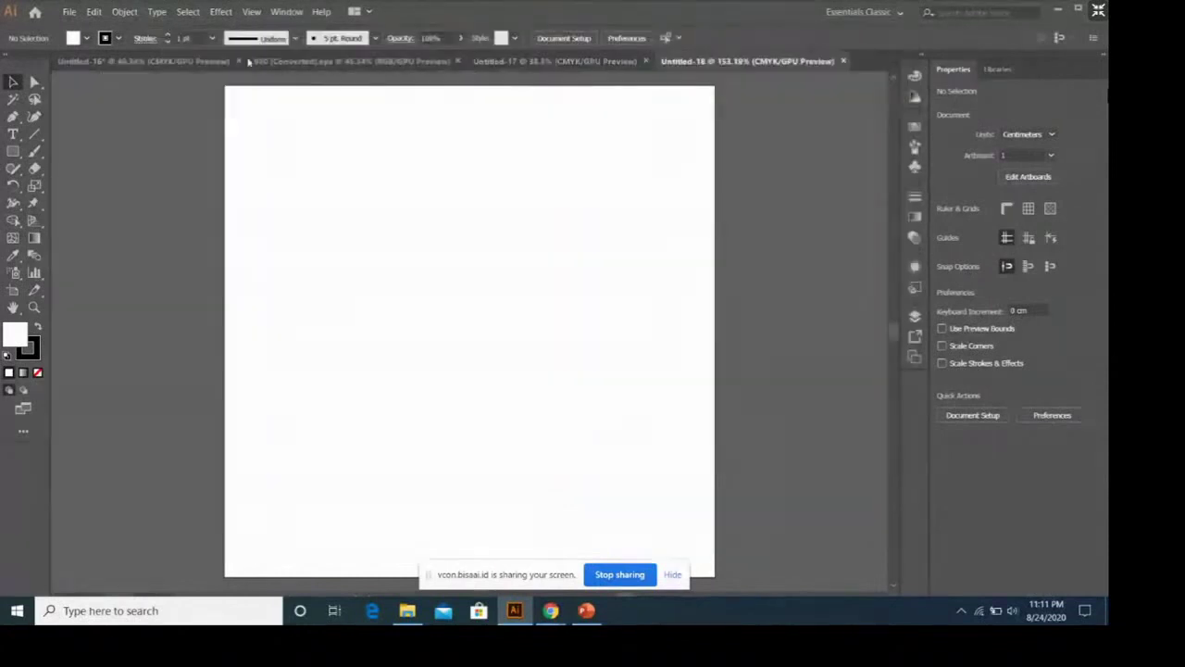
Step: Switch back to the PowerPoint presentation on the Label Sticker slide
{"action": "left_click", "coordinate": [585, 613]}
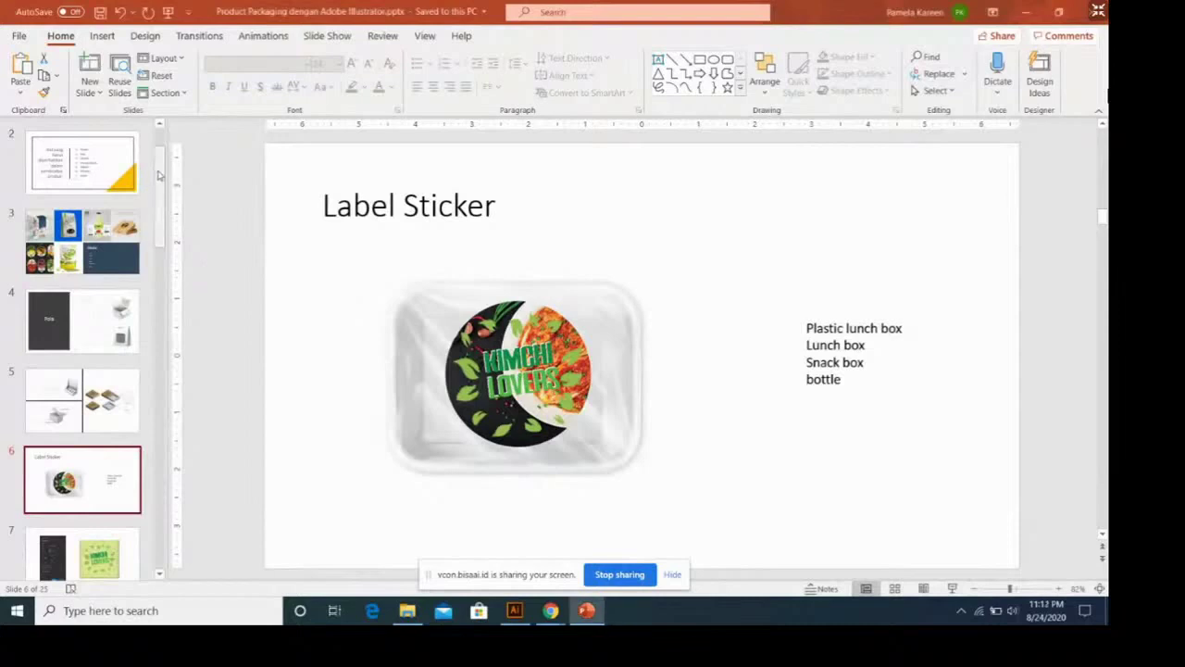
Step: Scroll the slide thumbnail pane and settle on slide 6, Label Sticker
{"action": "mouse_move", "coordinate": [159, 176]}
{"action": "left_mouse_down"}
{"action": "mouse_move", "coordinate": [159, 145]}
{"action": "mouse_move", "coordinate": [178, 470]}
{"action": "left_mouse_up"}
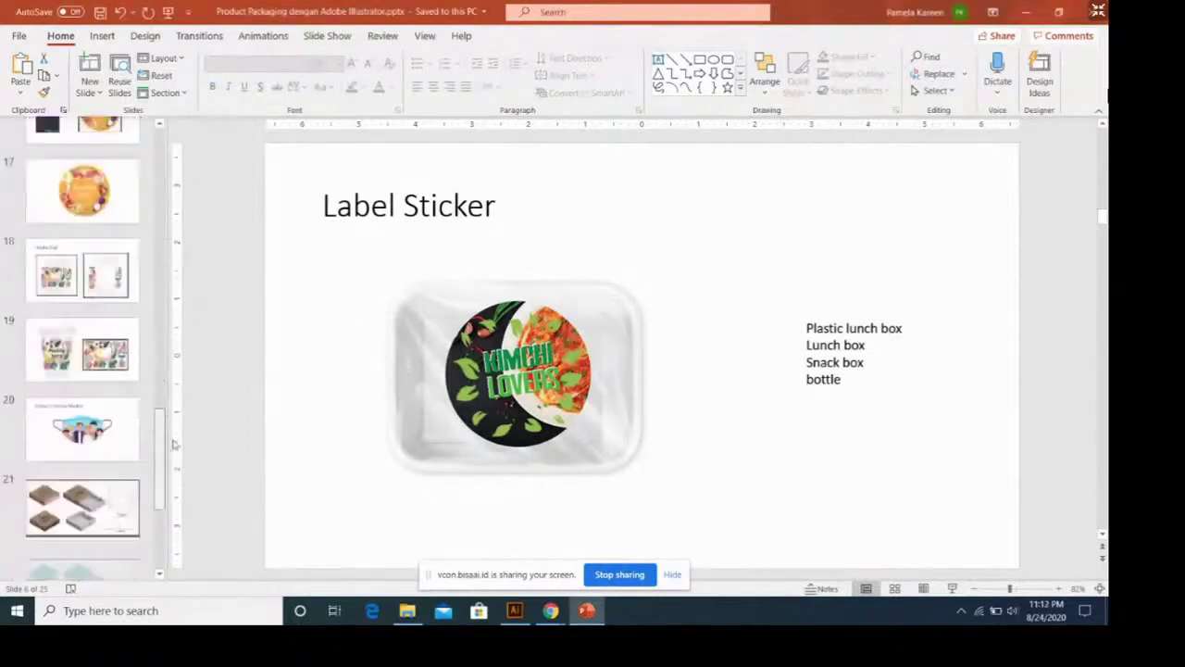
{"action": "left_click_drag", "start_coordinate": [177, 469], "coordinate": [370, 423]}
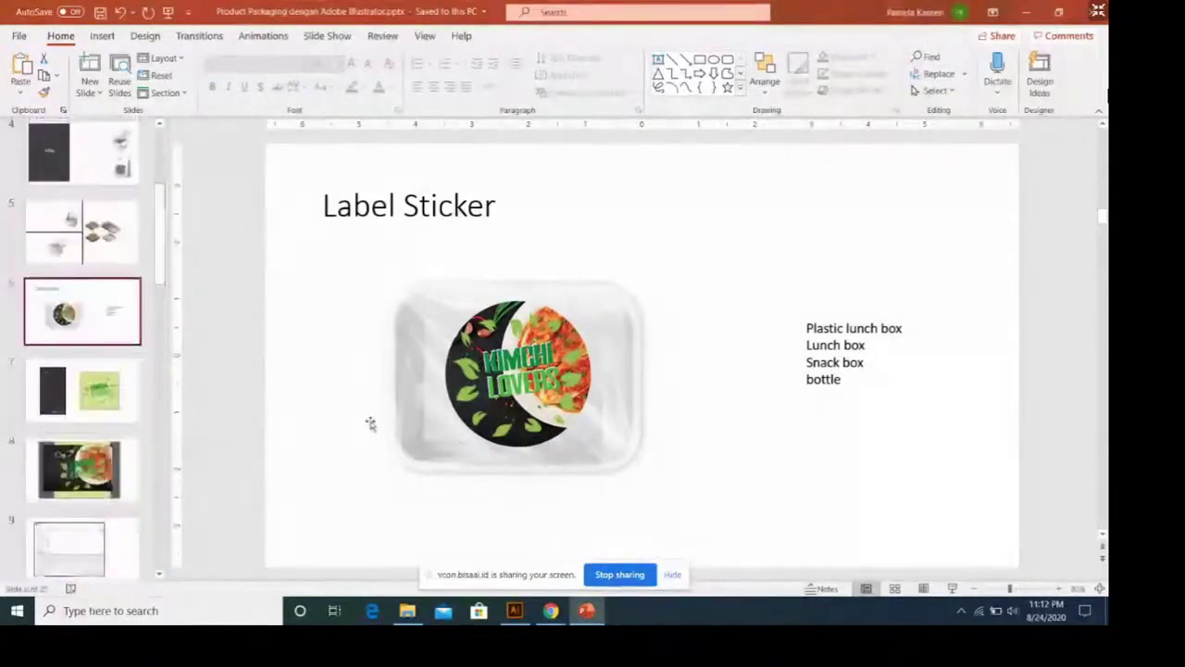
Step: Load Freepik in a new browser tab and search for 'logo food'
{"action": "left_click", "coordinate": [550, 610]}
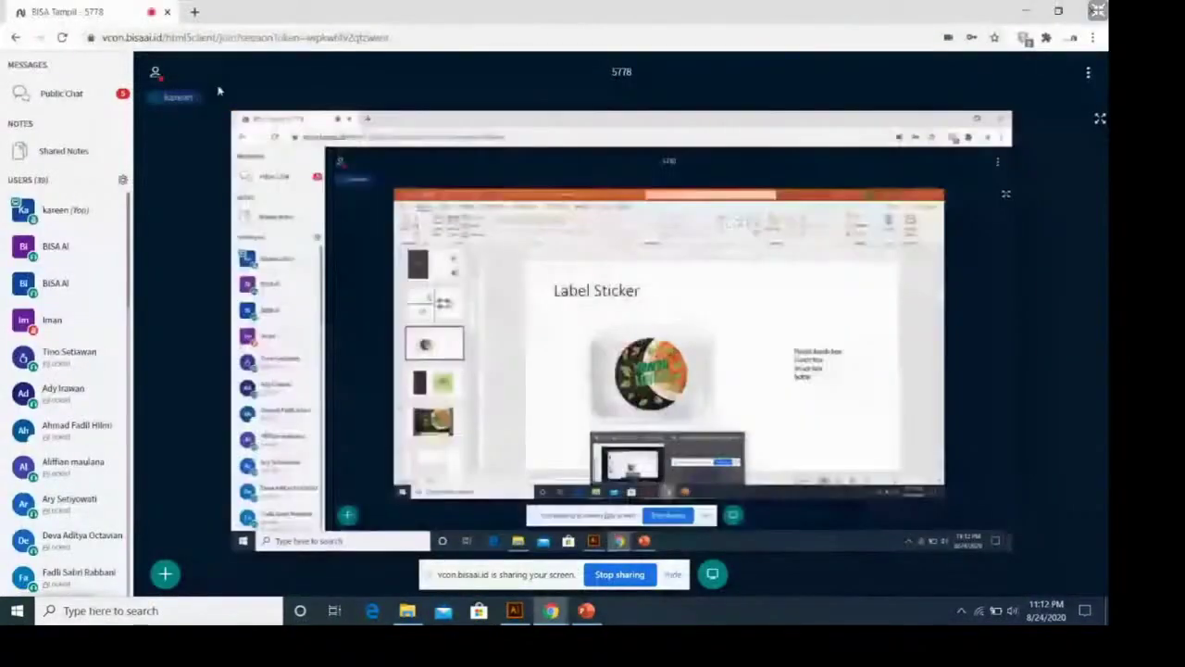
{"action": "left_click", "coordinate": [195, 11]}
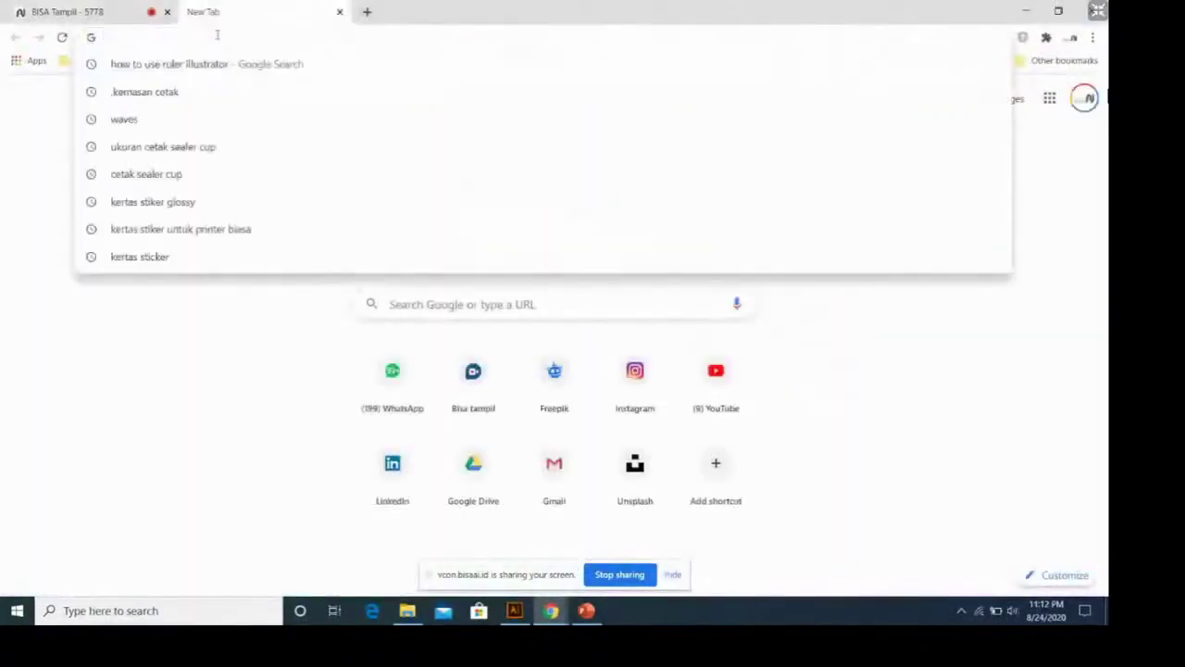
{"action": "type", "text": "fr"}
{"action": "key", "text": "Return"}
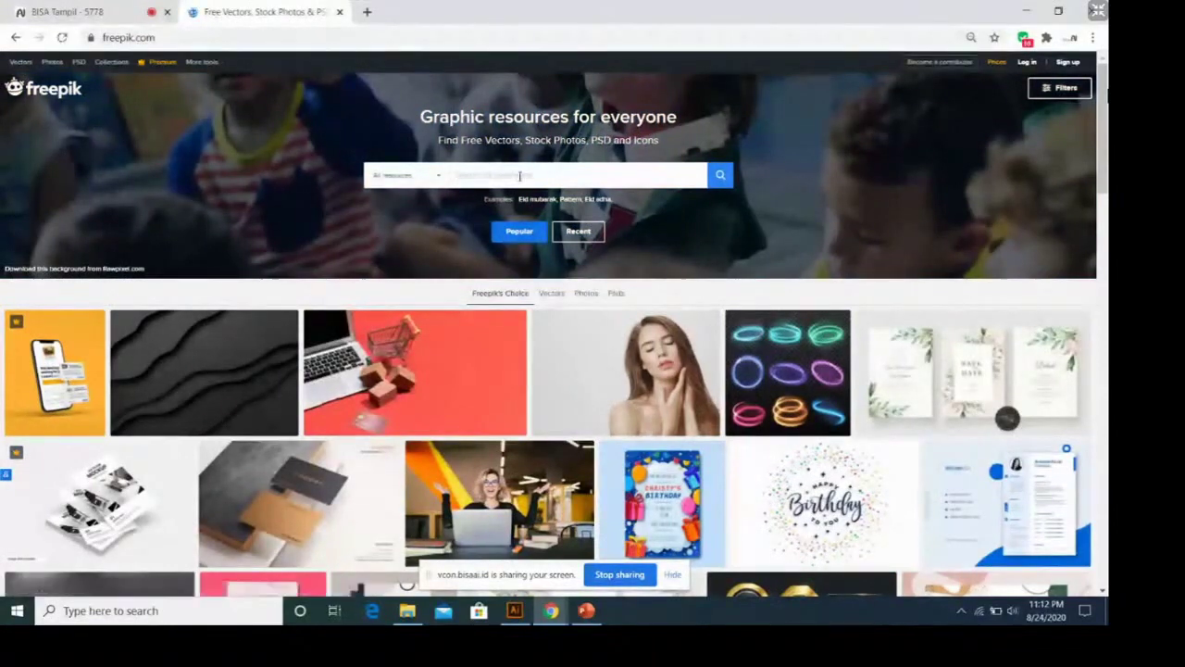
{"action": "type", "text": "logo"}
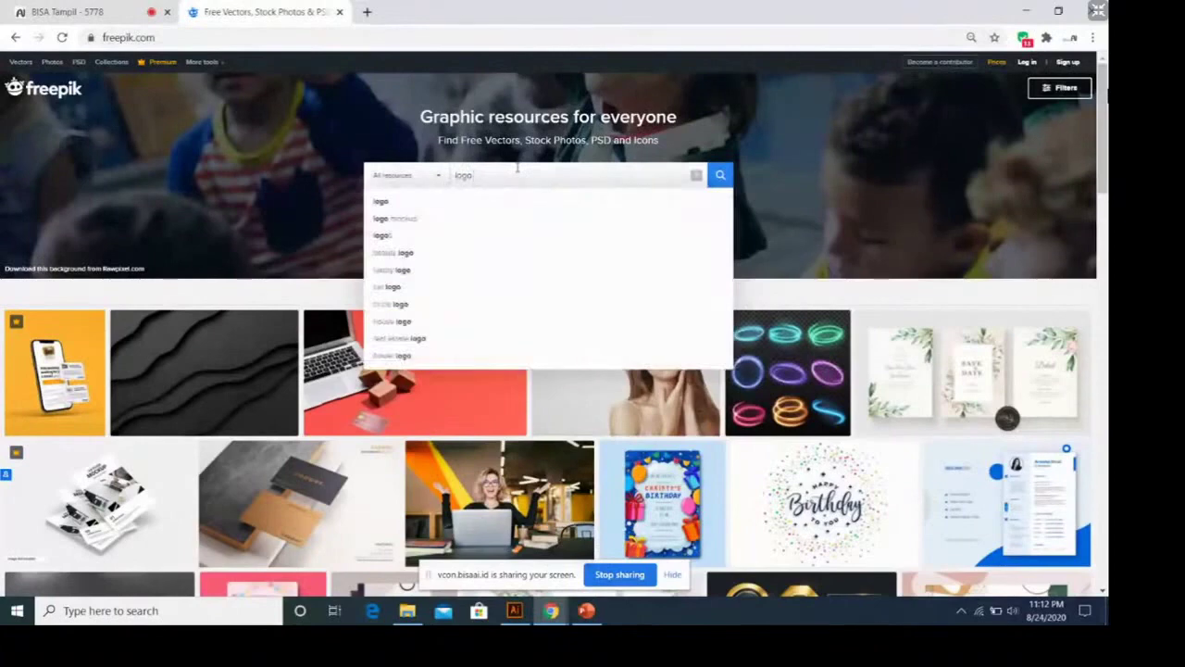
{"action": "type", "text": " food"}
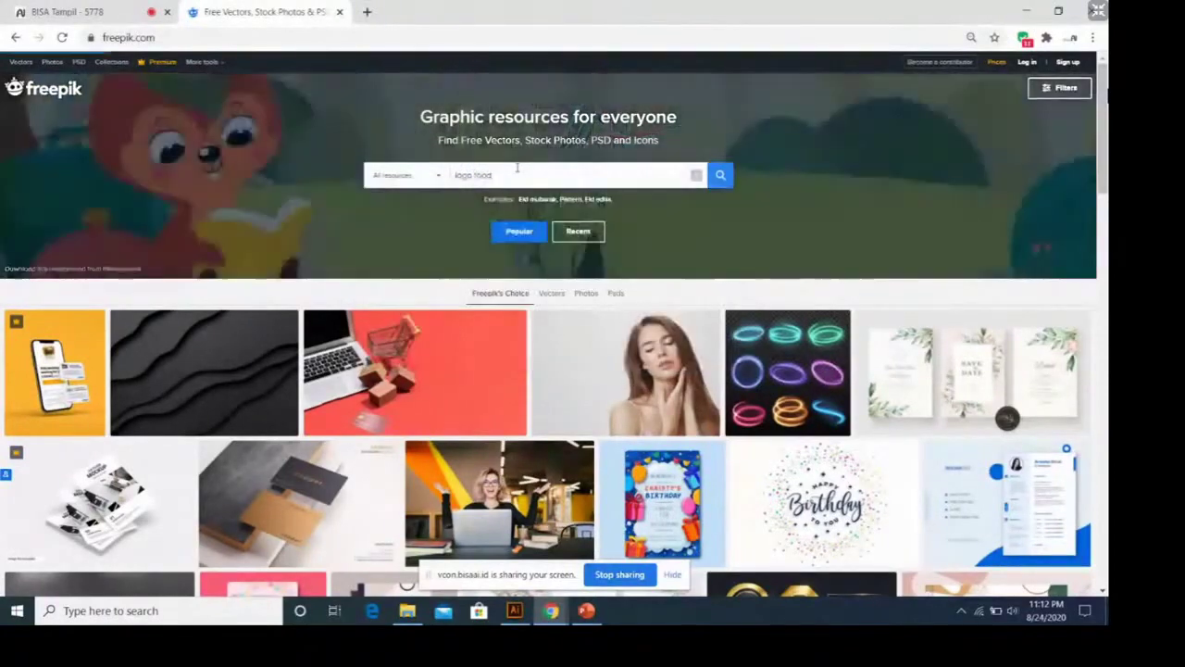
{"action": "key", "text": "Return"}
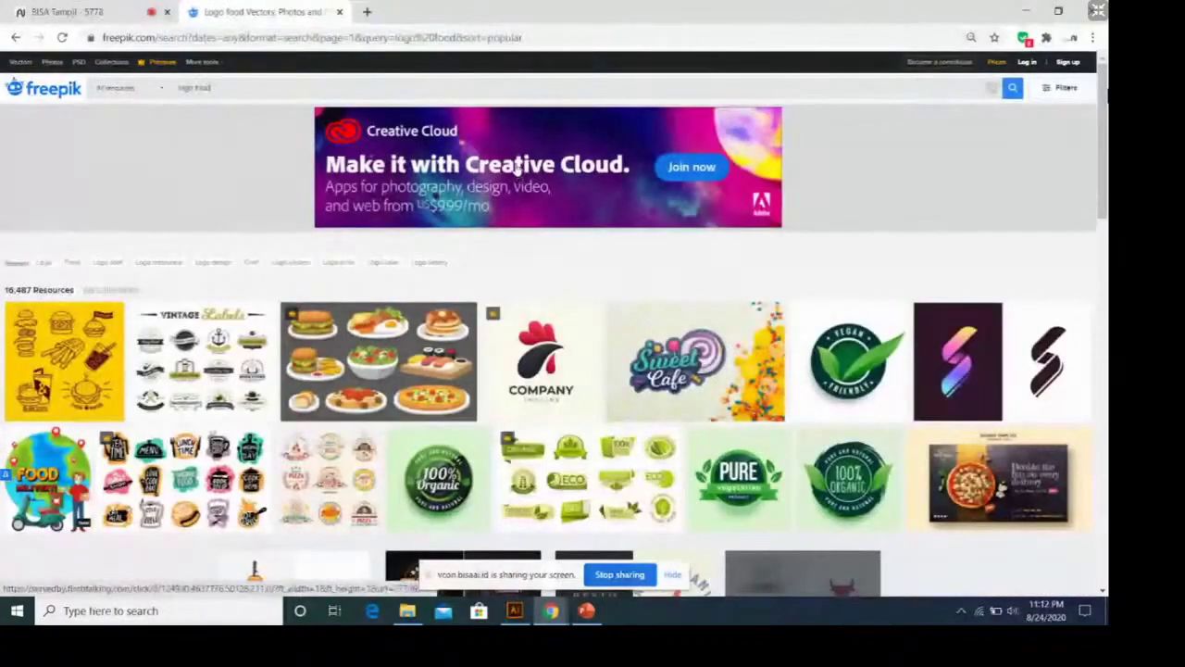
{"action": "scroll", "coordinate": [517, 165], "scroll_direction": "down", "scroll_amount": 3}
{"action": "scroll", "coordinate": [556, 222], "scroll_direction": "down", "scroll_amount": 1}
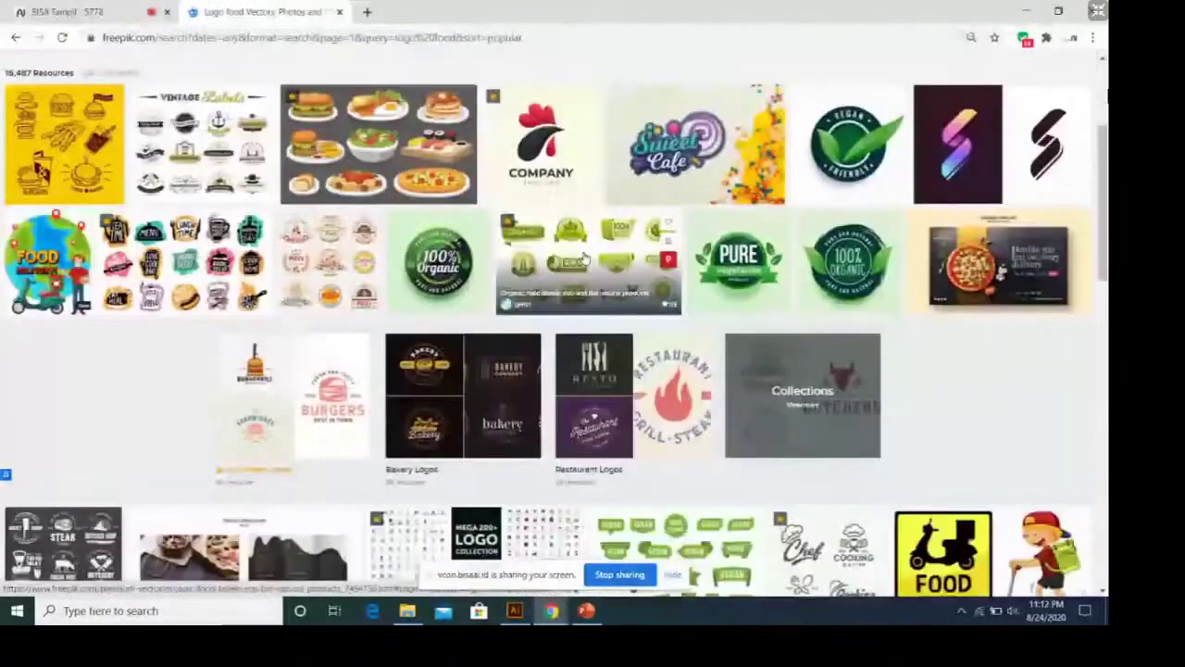
{"action": "left_click", "coordinate": [587, 257]}
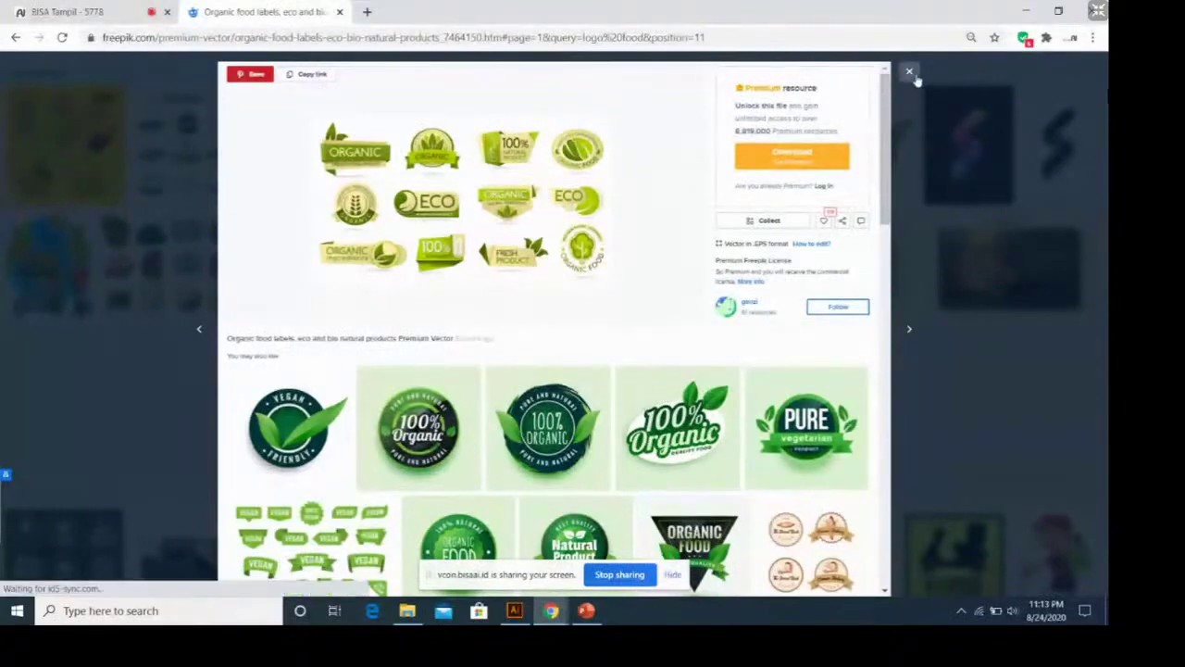
{"action": "left_click", "coordinate": [911, 74]}
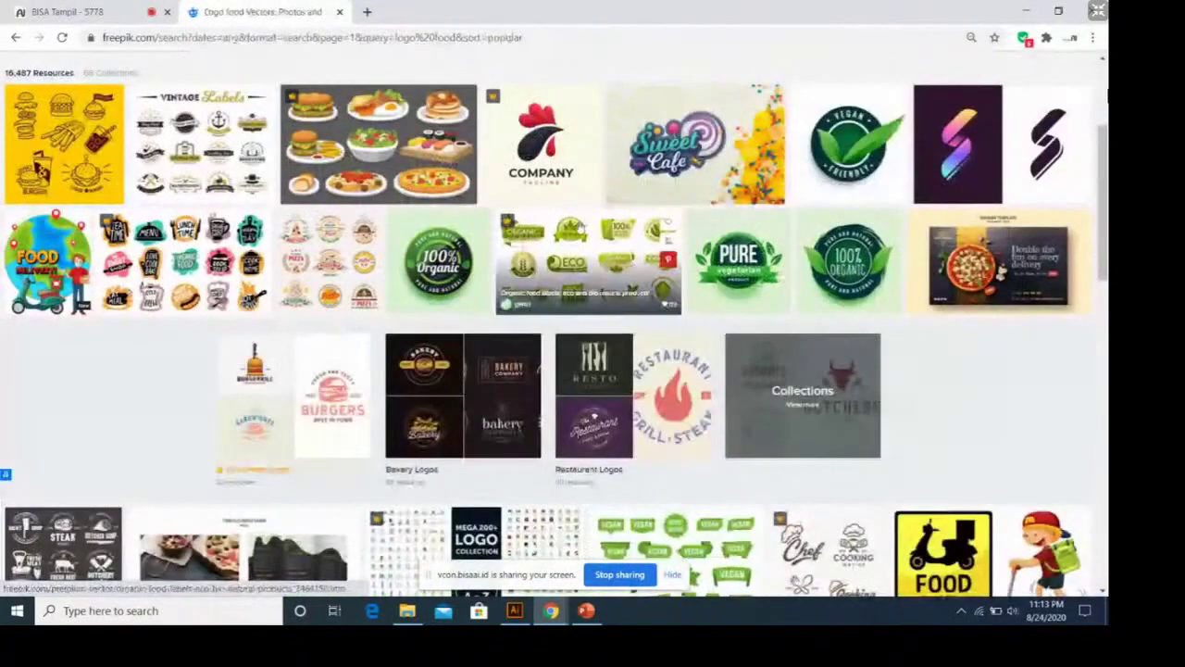
{"action": "left_click", "coordinate": [579, 225]}
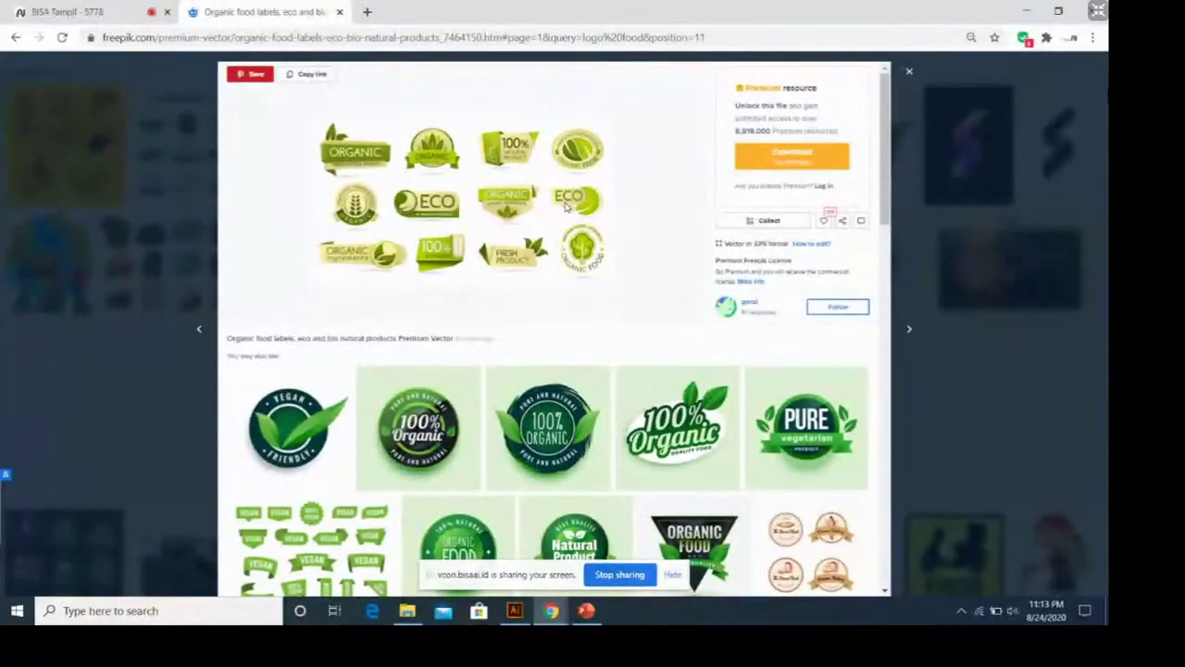
{"action": "left_click", "coordinate": [908, 71]}
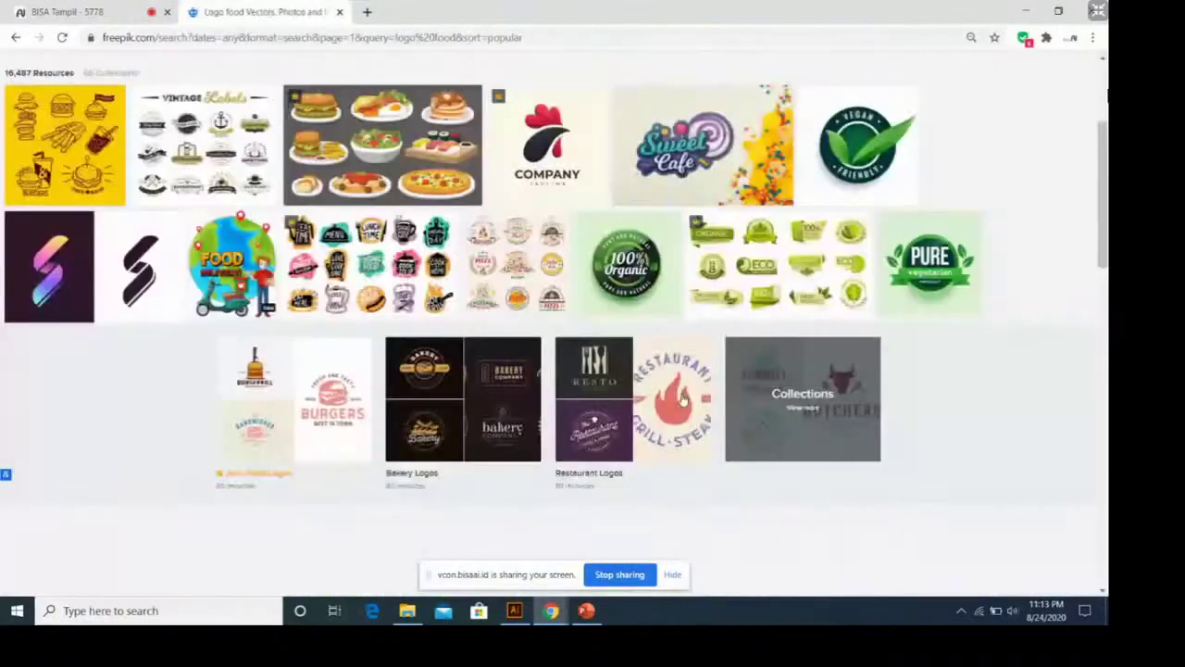
{"action": "key", "text": "alt+Tab"}
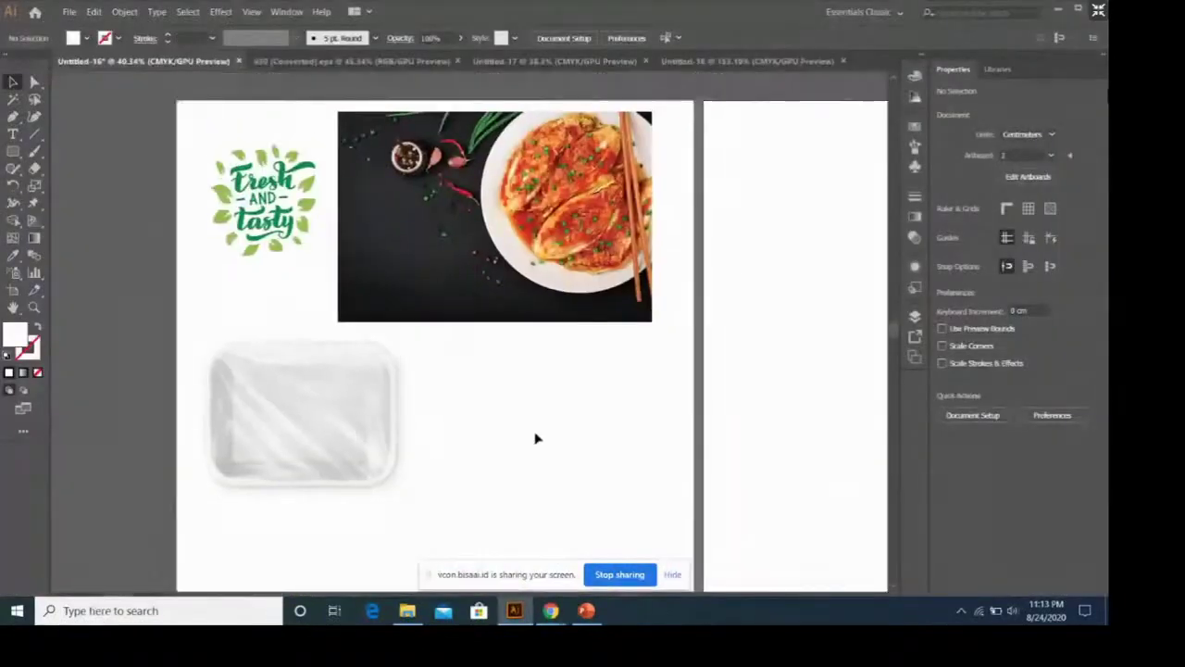
Step: Select, rotate and deselect the Fresh and tasty logo, food photo and plastic tray in Untitled-16
{"action": "left_click_drag", "start_coordinate": [184, 121], "coordinate": [315, 293]}
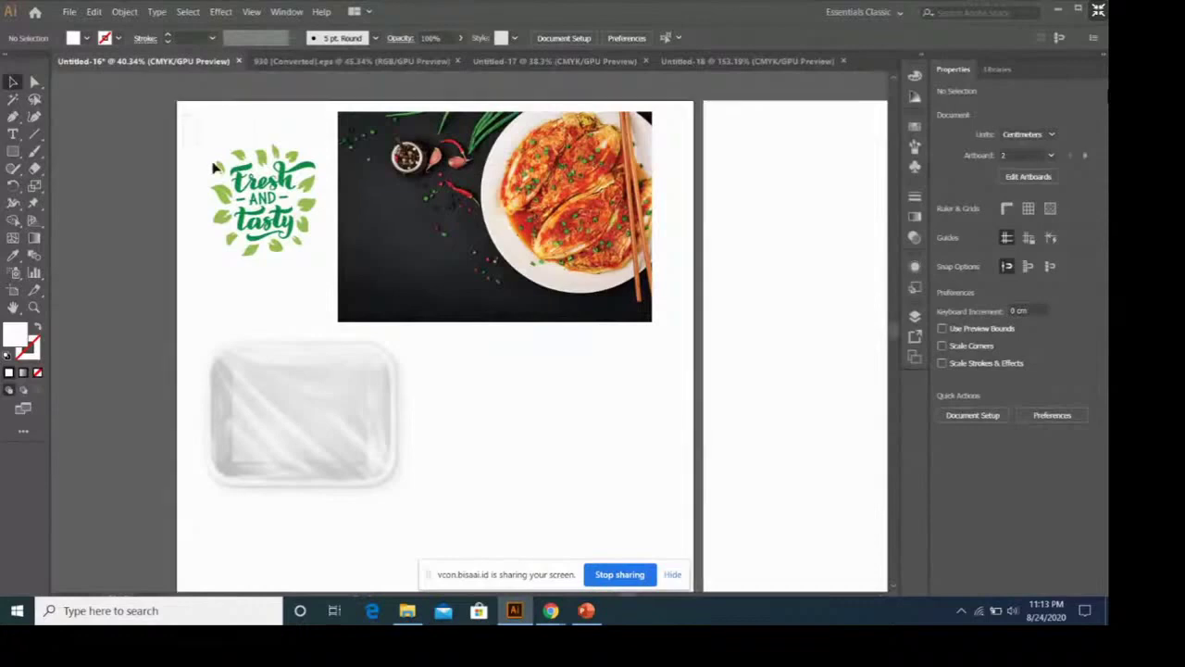
{"action": "left_click", "coordinate": [315, 295]}
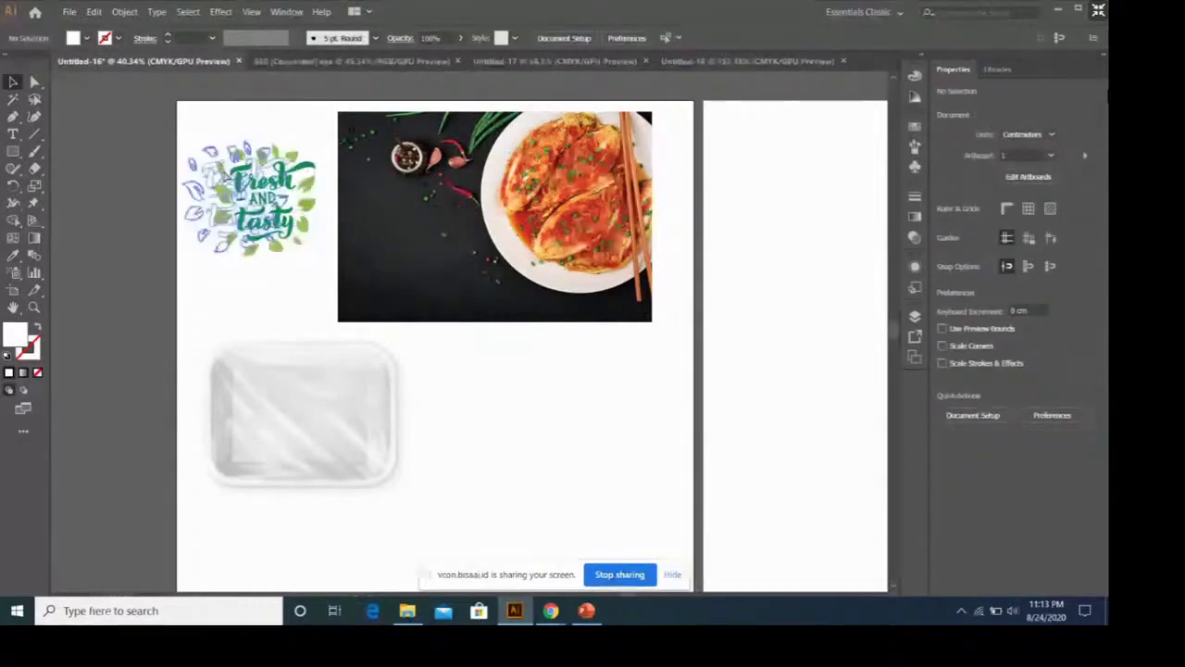
{"action": "left_click_drag", "start_coordinate": [271, 197], "coordinate": [323, 145]}
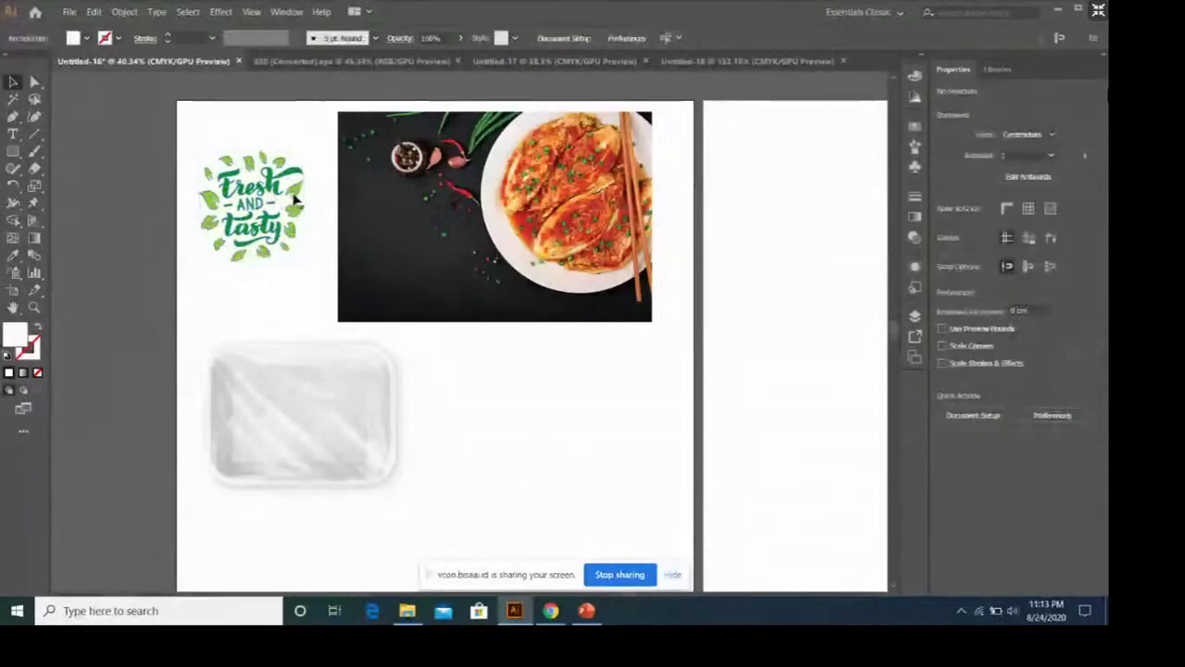
{"action": "left_click", "coordinate": [544, 188]}
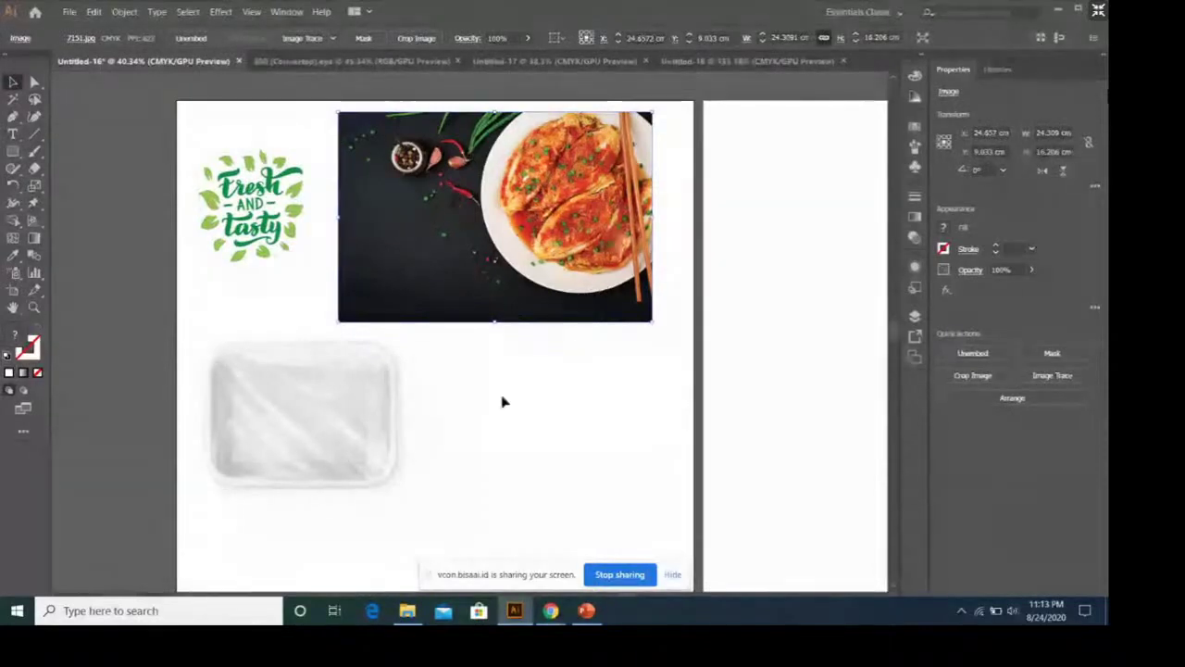
{"action": "left_click", "coordinate": [463, 465]}
{"action": "left_click", "coordinate": [352, 444]}
{"action": "left_click", "coordinate": [404, 481]}
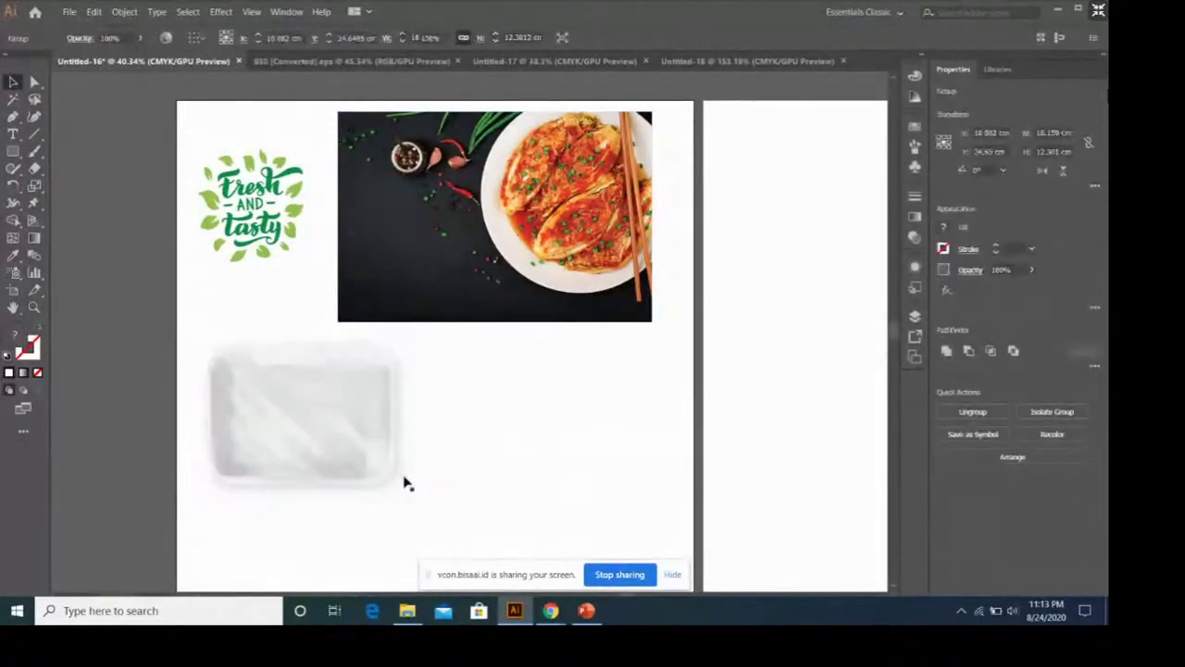
{"action": "left_click", "coordinate": [308, 451]}
{"action": "left_click", "coordinate": [491, 450]}
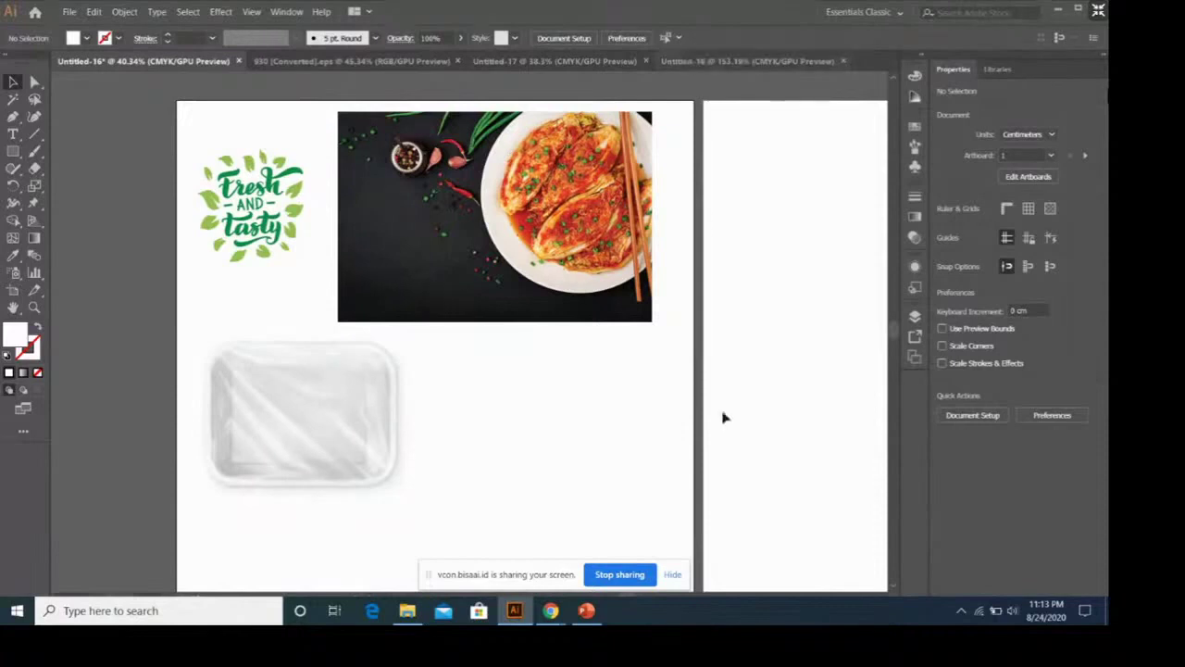
Step: Glance at the Label Sticker slide, then bring up the blank Untitled-18 document
{"action": "left_click", "coordinate": [586, 610]}
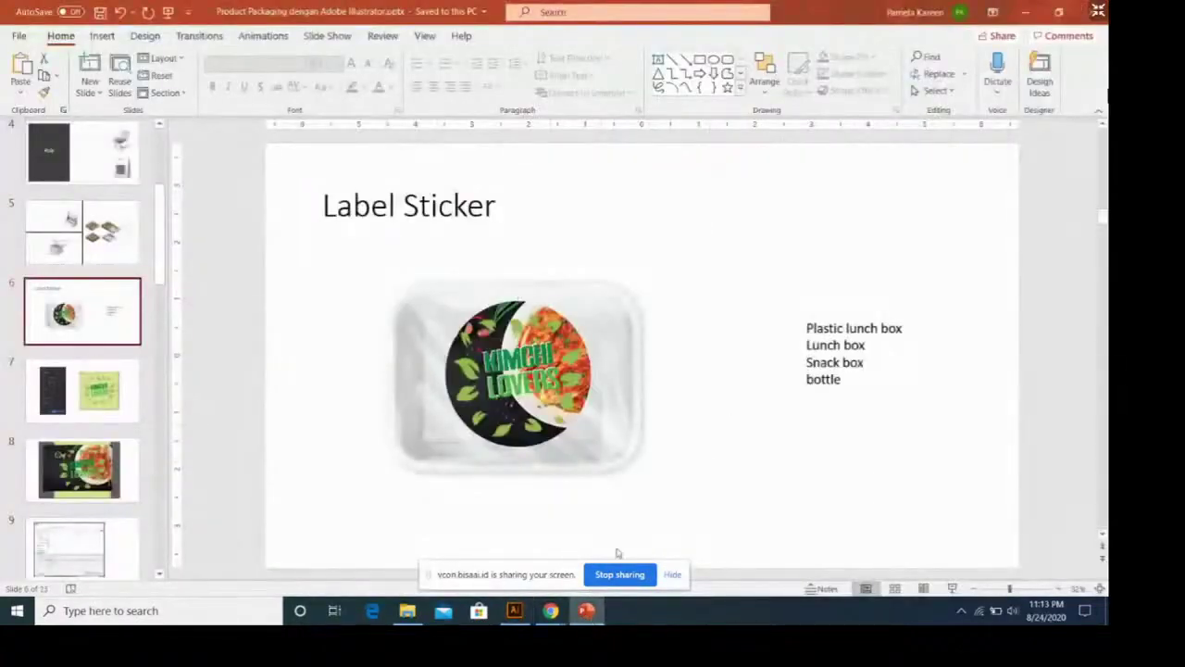
{"action": "left_click", "coordinate": [586, 610]}
{"action": "left_click", "coordinate": [715, 63]}
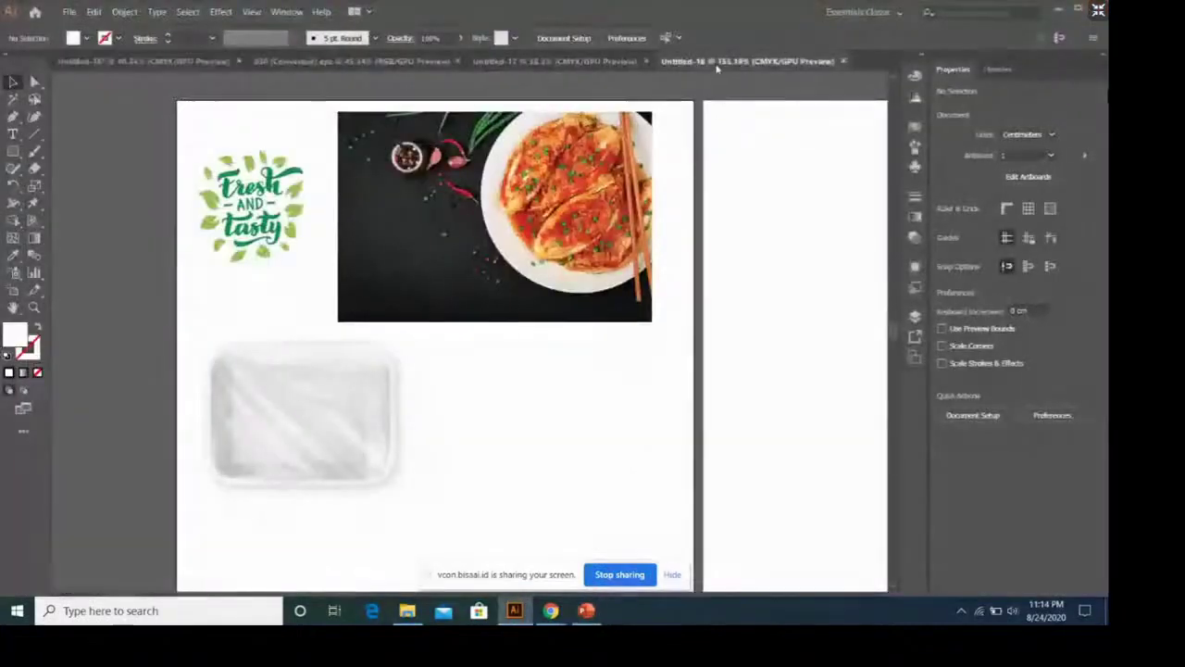
Step: Choose the Rectangle Tool from the shape tool flyout
{"action": "left_click", "coordinate": [12, 153]}
{"action": "right_click", "coordinate": [12, 153]}
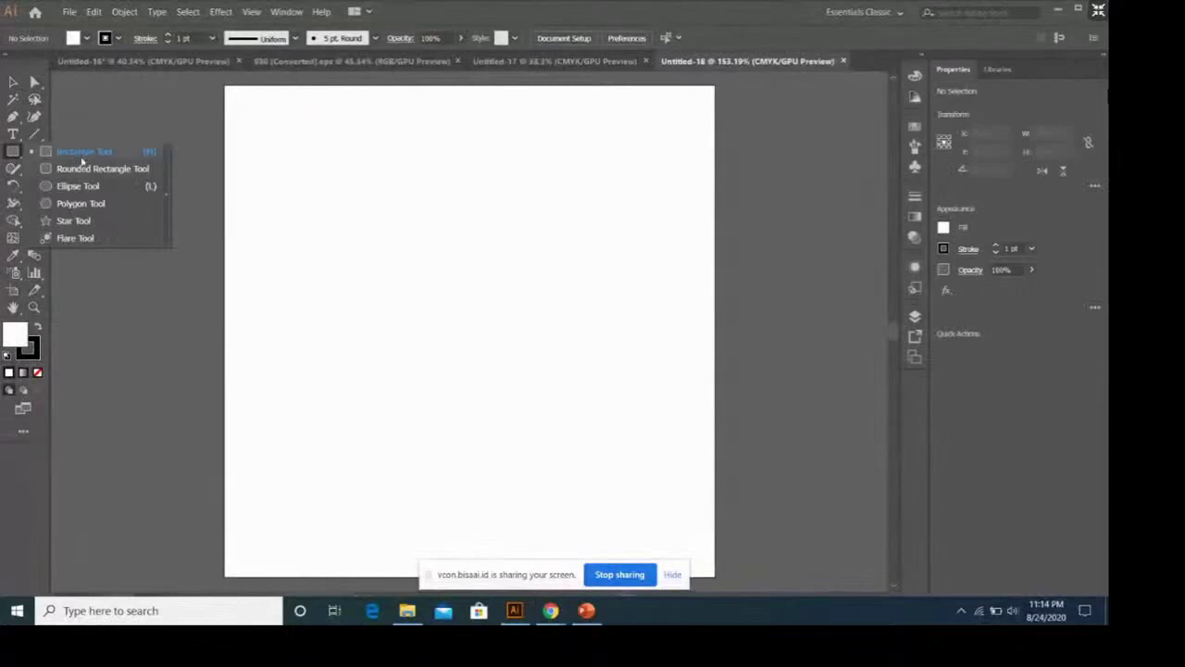
{"action": "left_click", "coordinate": [83, 154]}
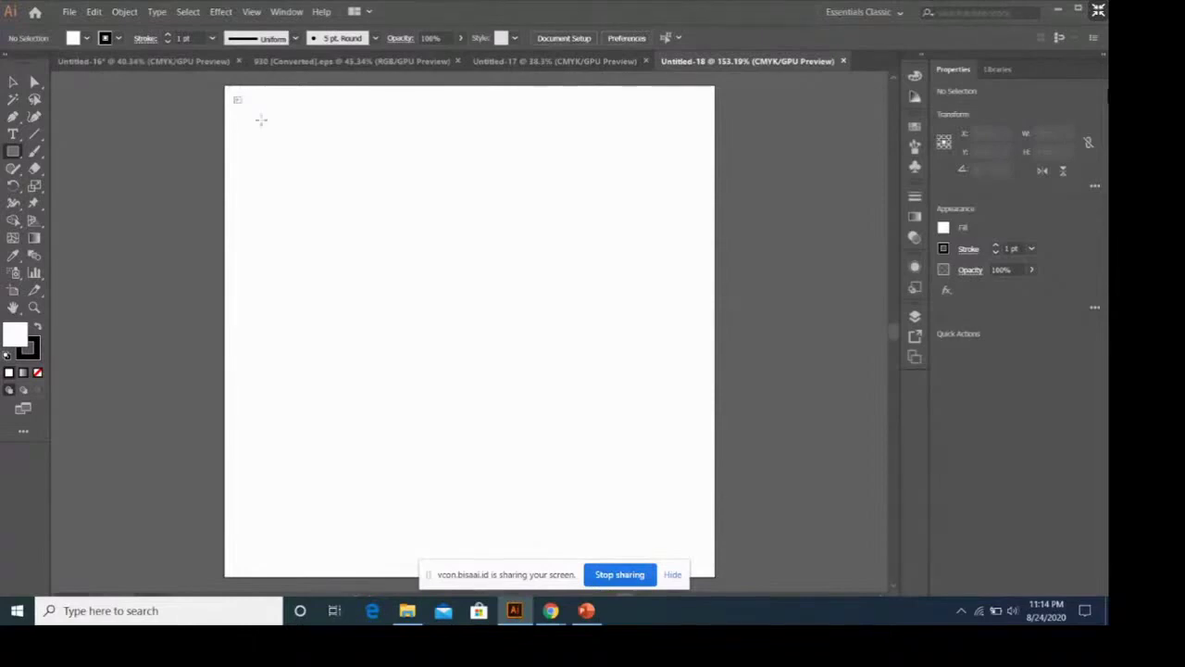
Step: Draw a square covering the artboard with a green fill and no stroke
{"action": "left_click_drag", "start_coordinate": [234, 95], "coordinate": [709, 573]}
{"action": "left_click_drag", "start_coordinate": [706, 472], "coordinate": [703, 567]}
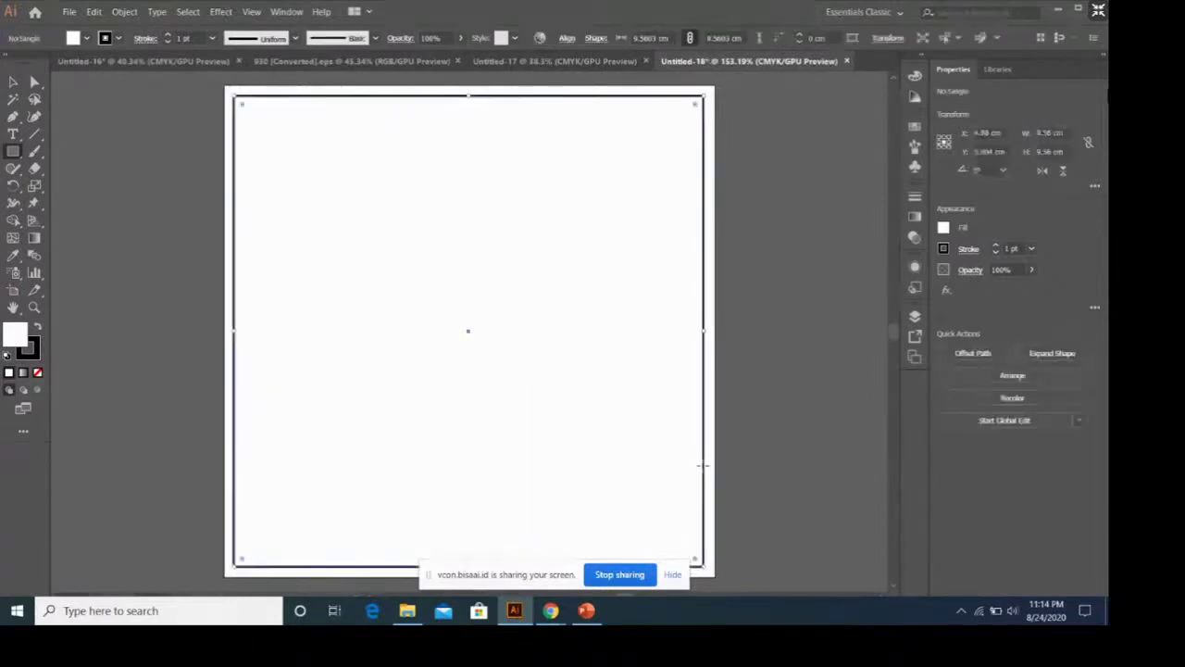
{"action": "left_click", "coordinate": [944, 228]}
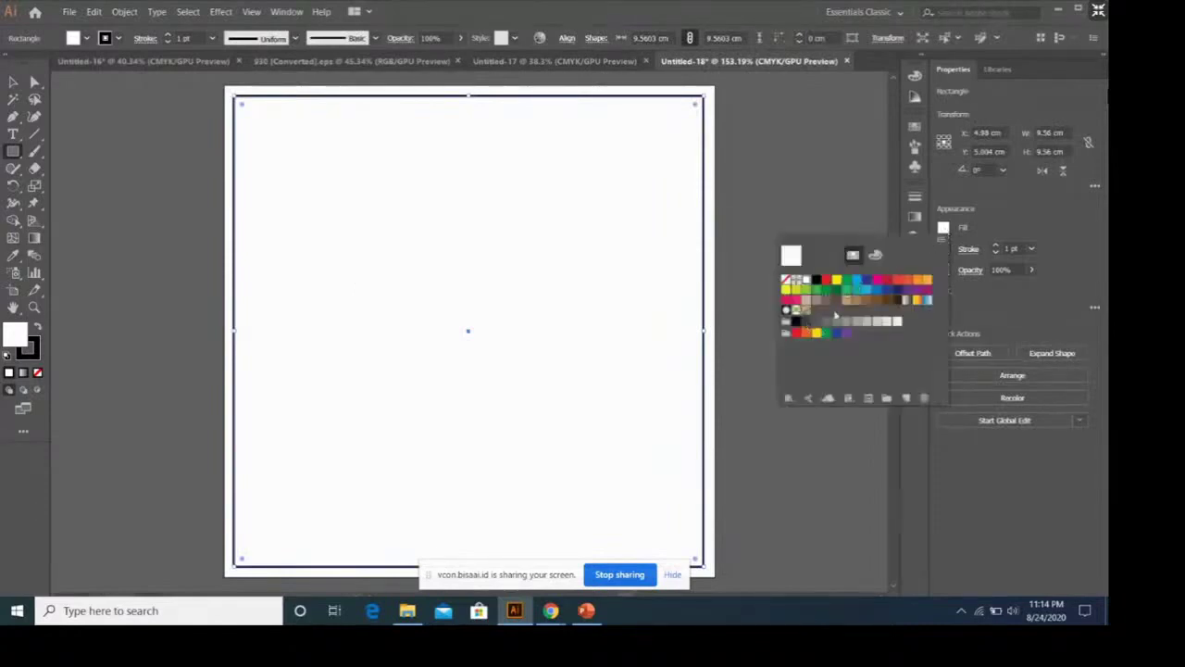
{"action": "left_click", "coordinate": [806, 287]}
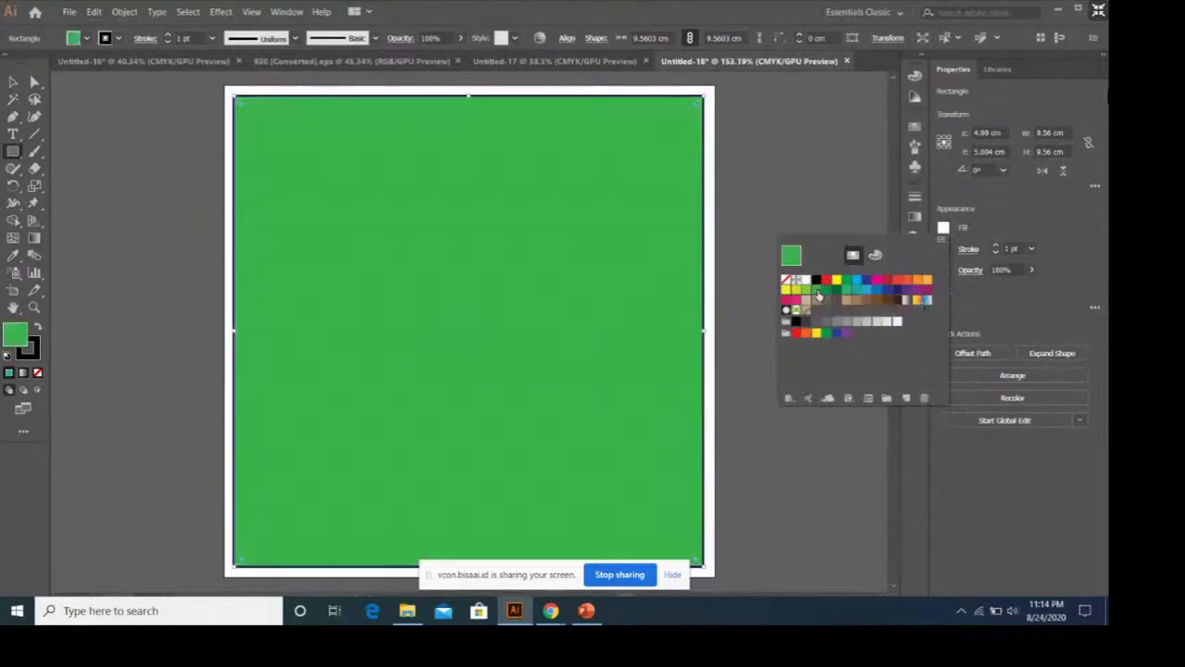
{"action": "left_click", "coordinate": [944, 248]}
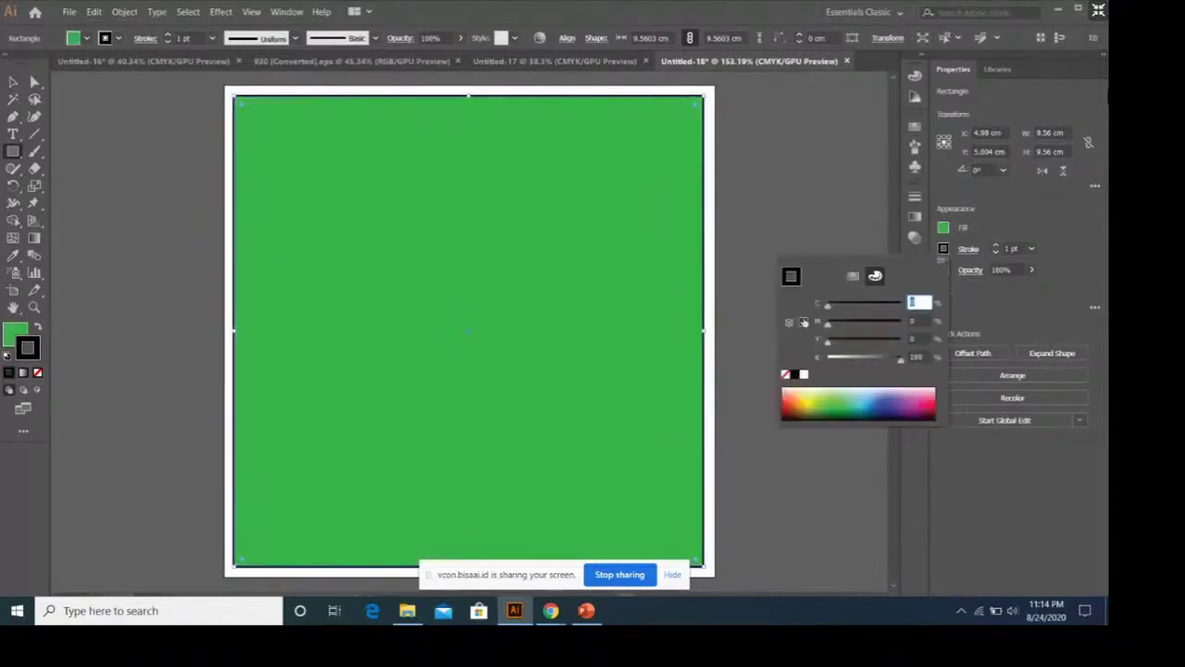
{"action": "left_click", "coordinate": [785, 374]}
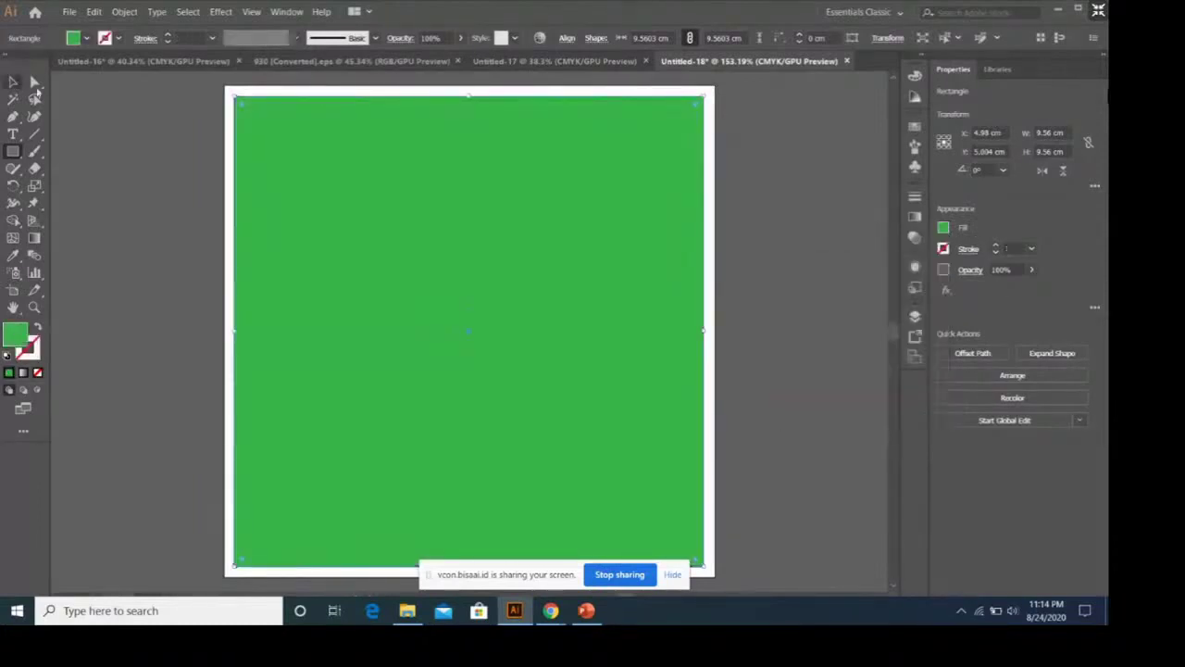
Step: Dismiss the rectangle size prompt, return to Untitled-16 and select the food photo
{"action": "left_click", "coordinate": [355, 221]}
{"action": "left_click", "coordinate": [407, 340]}
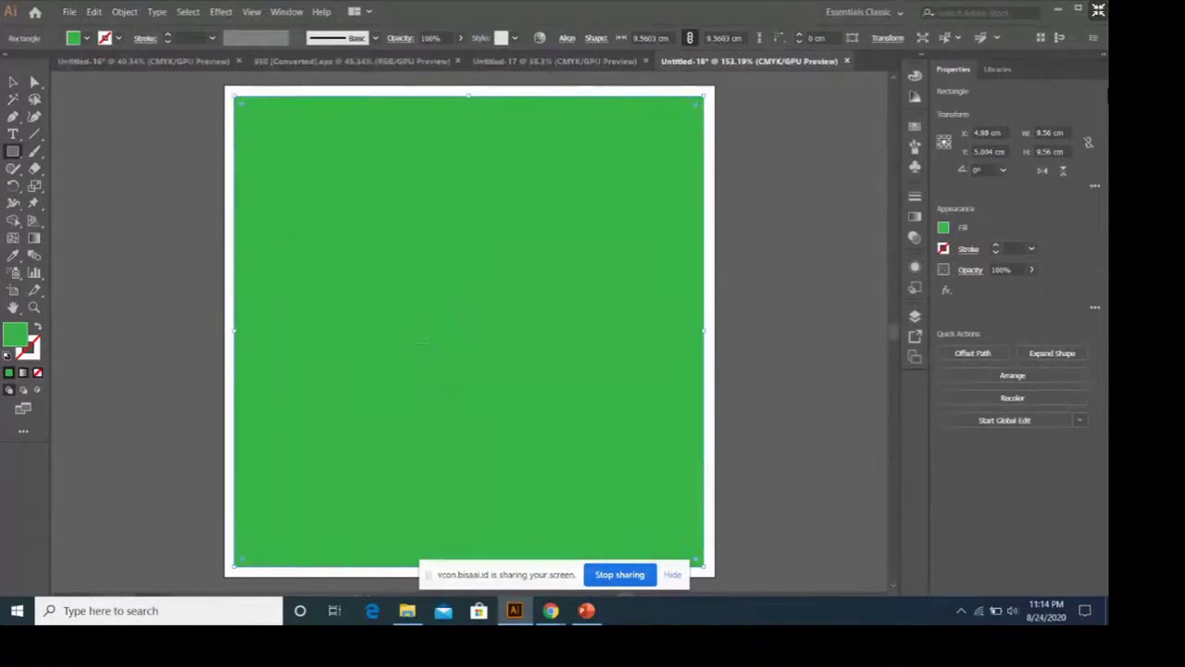
{"action": "key", "text": "ctrl+Tab"}
{"action": "left_click", "coordinate": [549, 220]}
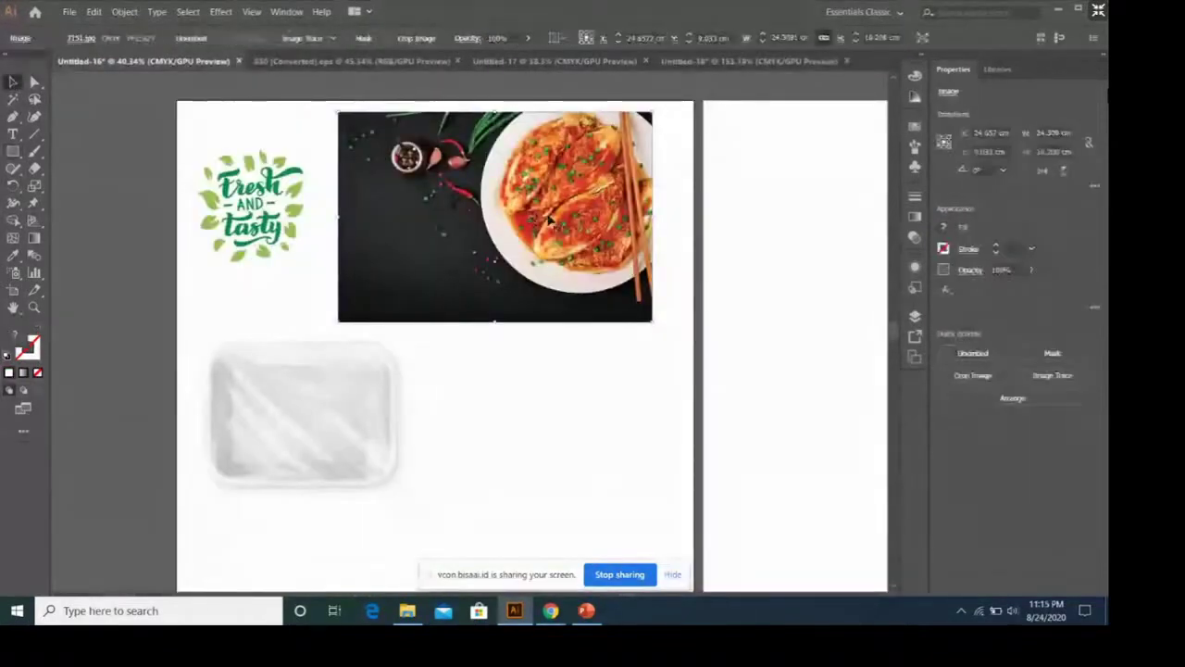
Step: Paste the food photo into Untitled-18, set its width to 18cm and enlarge it over the square
{"action": "left_click", "coordinate": [741, 61]}
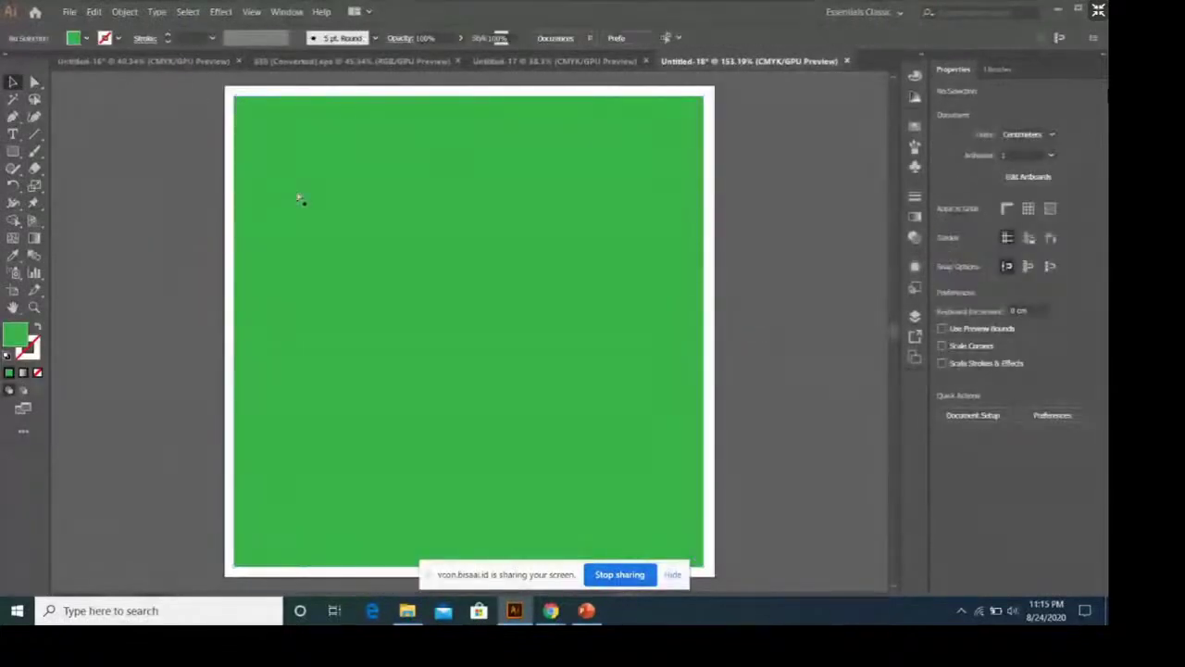
{"action": "key", "text": "ctrl+v"}
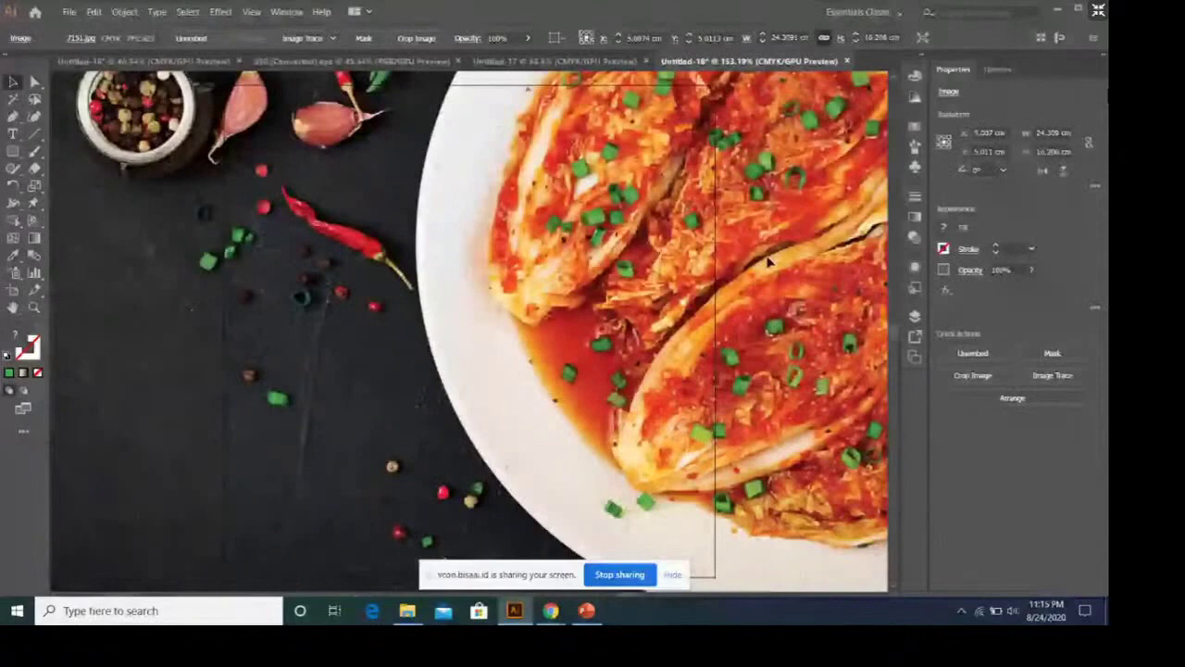
{"action": "left_click_drag", "start_coordinate": [766, 263], "coordinate": [666, 330]}
{"action": "left_click", "coordinate": [785, 37]}
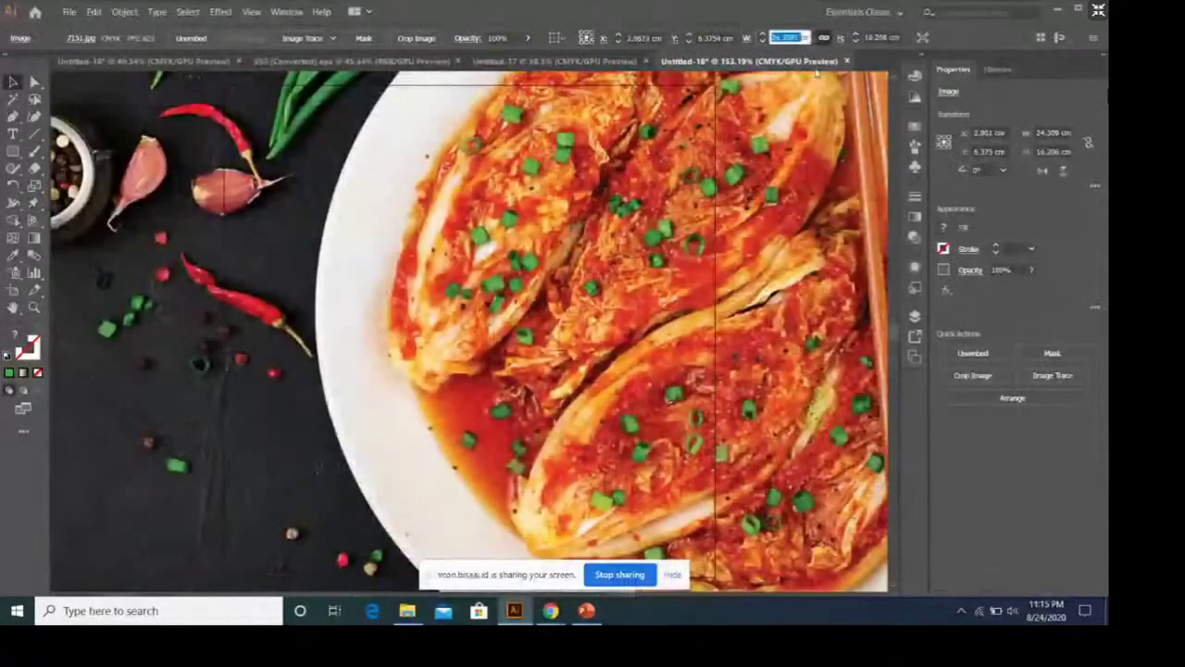
{"action": "type", "text": "18cm"}
{"action": "key", "text": "Return"}
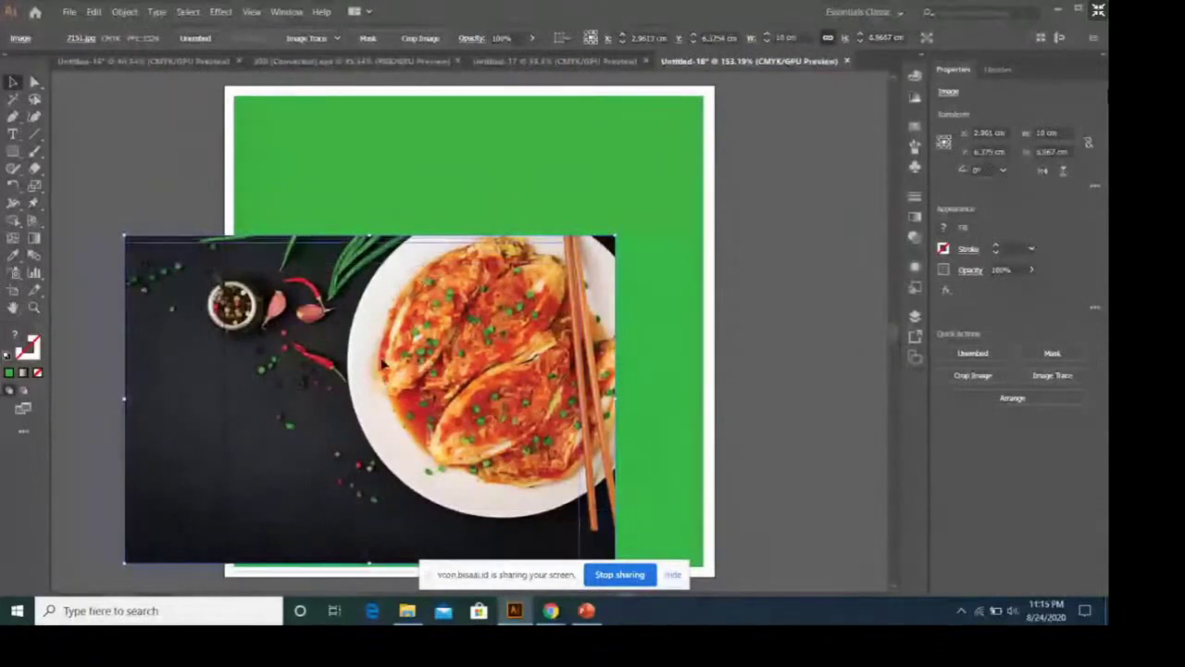
{"action": "left_click_drag", "start_coordinate": [617, 234], "coordinate": [581, 242]}
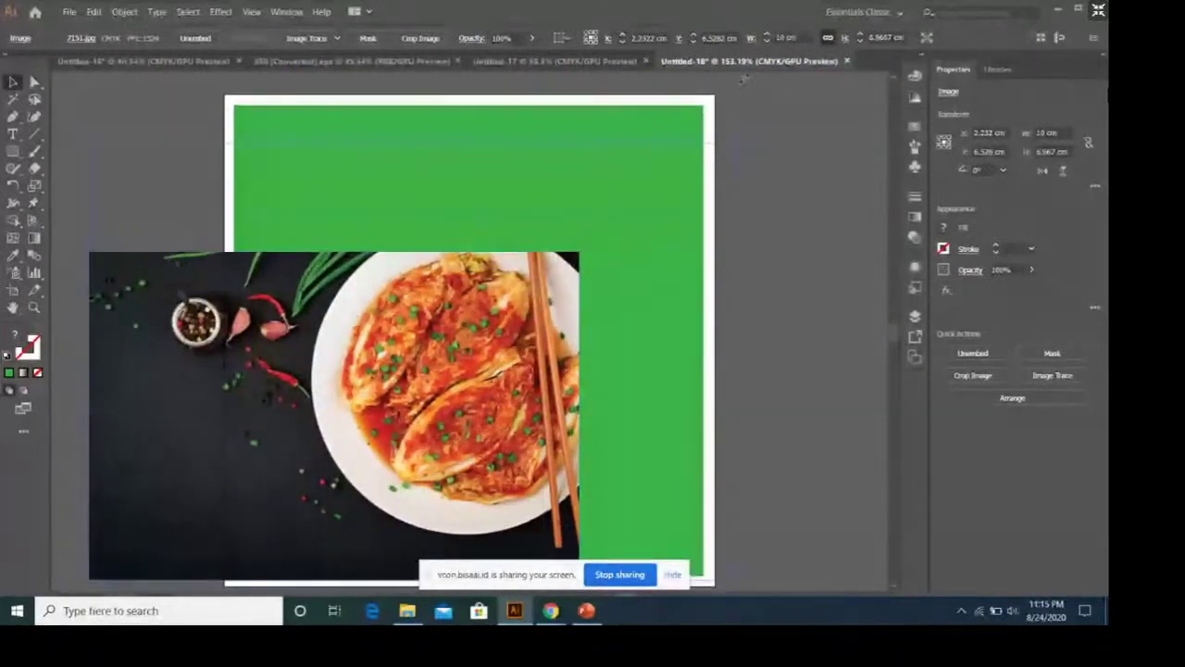
{"action": "scroll", "coordinate": [755, 186], "scroll_direction": "up", "scroll_amount": 5}
{"action": "left_click_drag", "start_coordinate": [578, 450], "coordinate": [815, 292]}
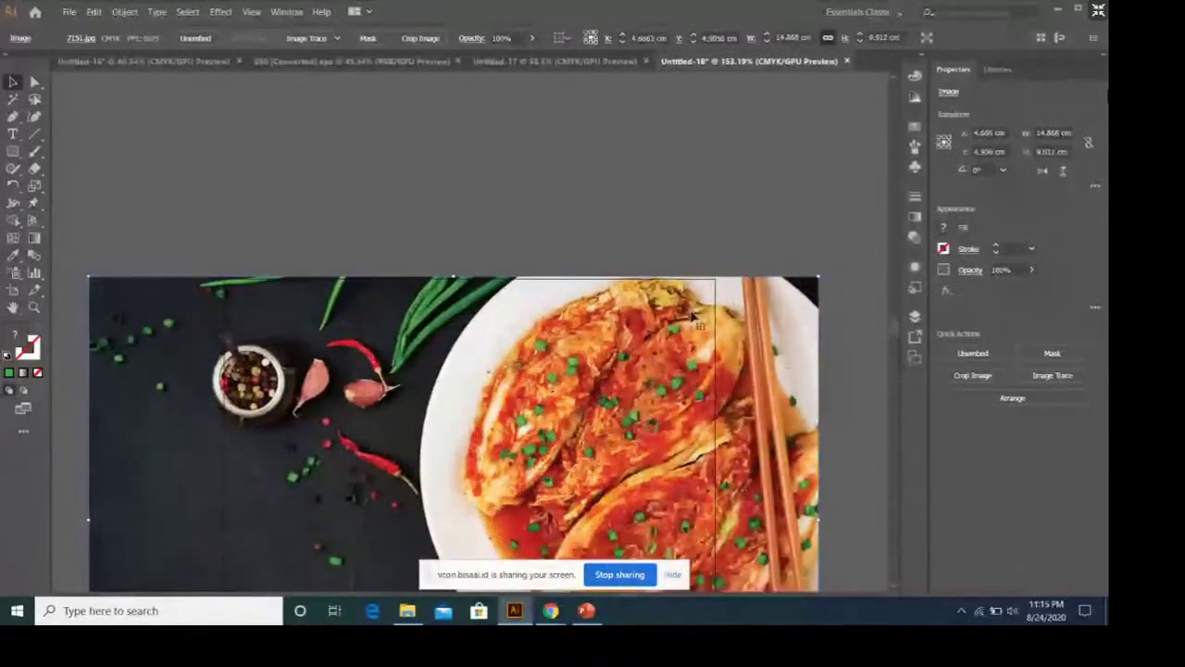
{"action": "scroll", "coordinate": [694, 326], "scroll_direction": "down", "scroll_amount": 4}
Step: Send the photo to back and clip it to the green rectangle with Make Clipping Mask
{"action": "right_click", "coordinate": [681, 292]}
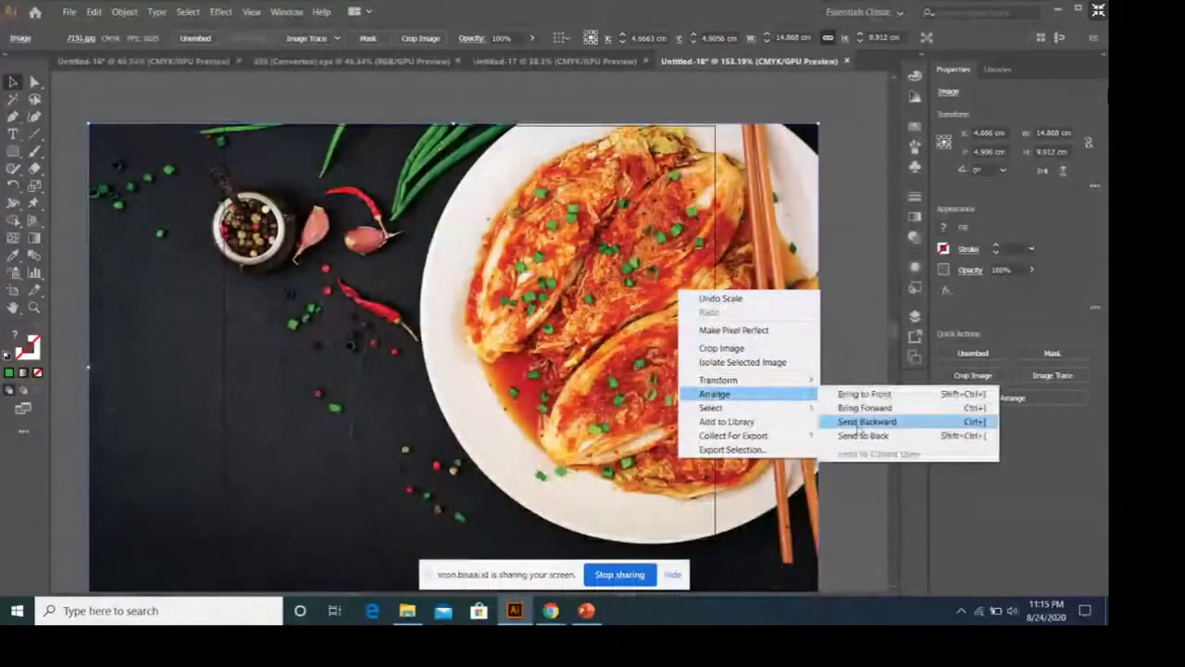
{"action": "left_click", "coordinate": [861, 433]}
{"action": "left_click", "coordinate": [856, 350]}
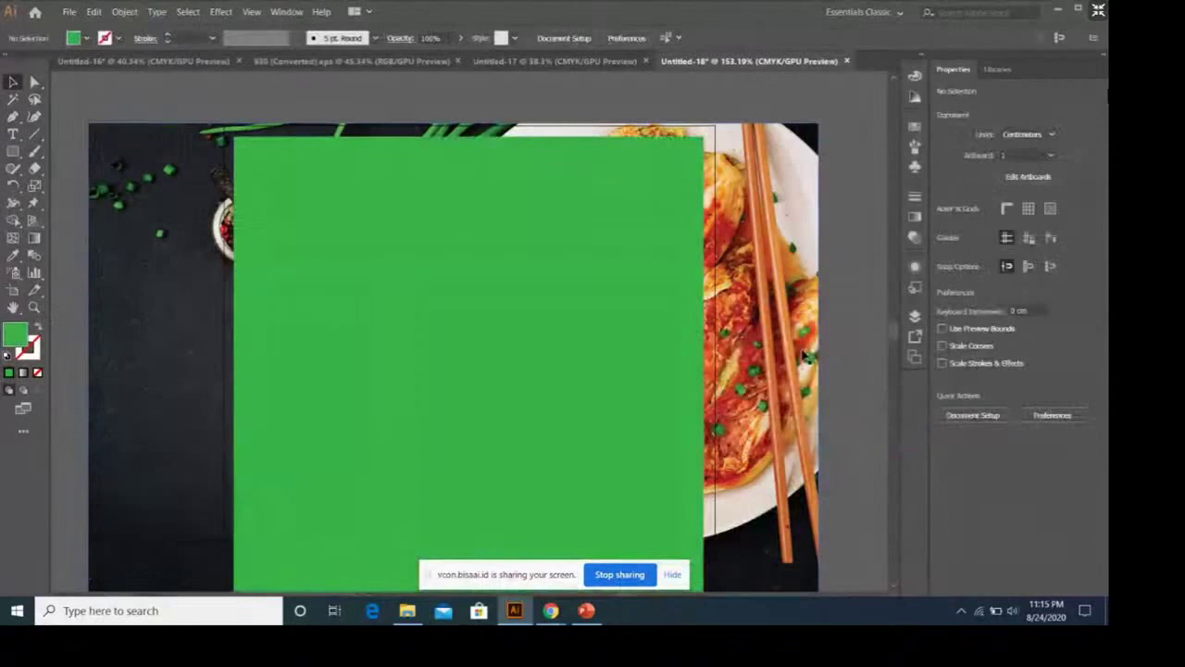
{"action": "key", "text": "ctrl+a"}
{"action": "left_click", "coordinate": [677, 347]}
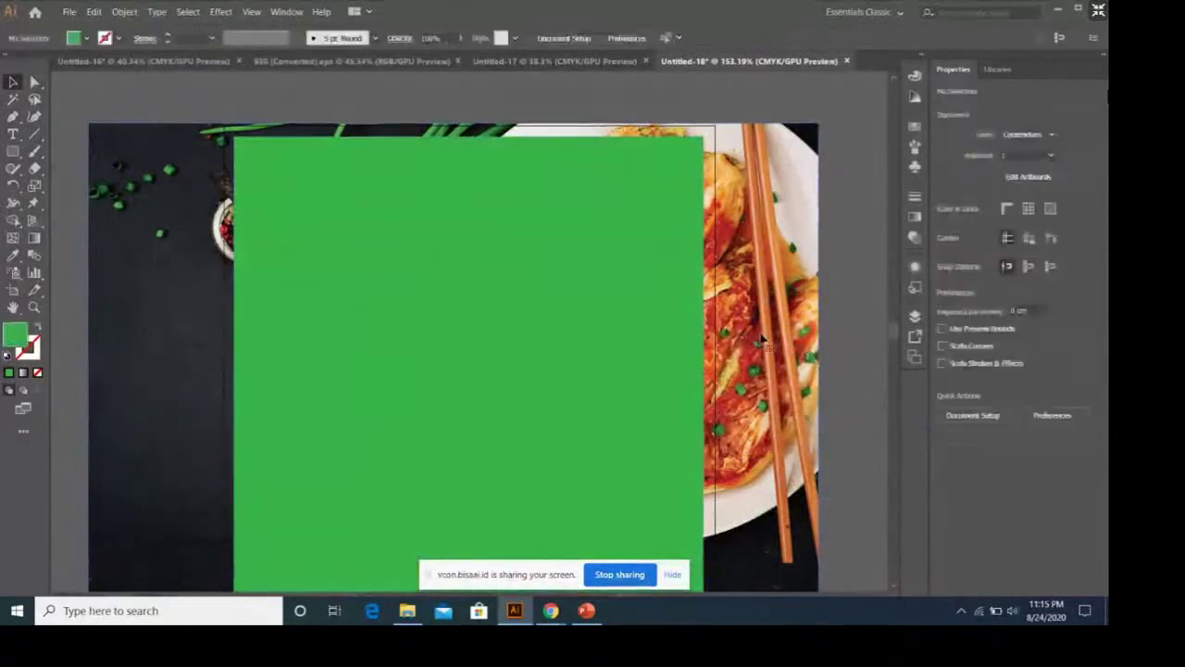
{"action": "left_click", "coordinate": [676, 343], "text": "ctrl"}
{"action": "left_click", "coordinate": [626, 334], "text": "shift"}
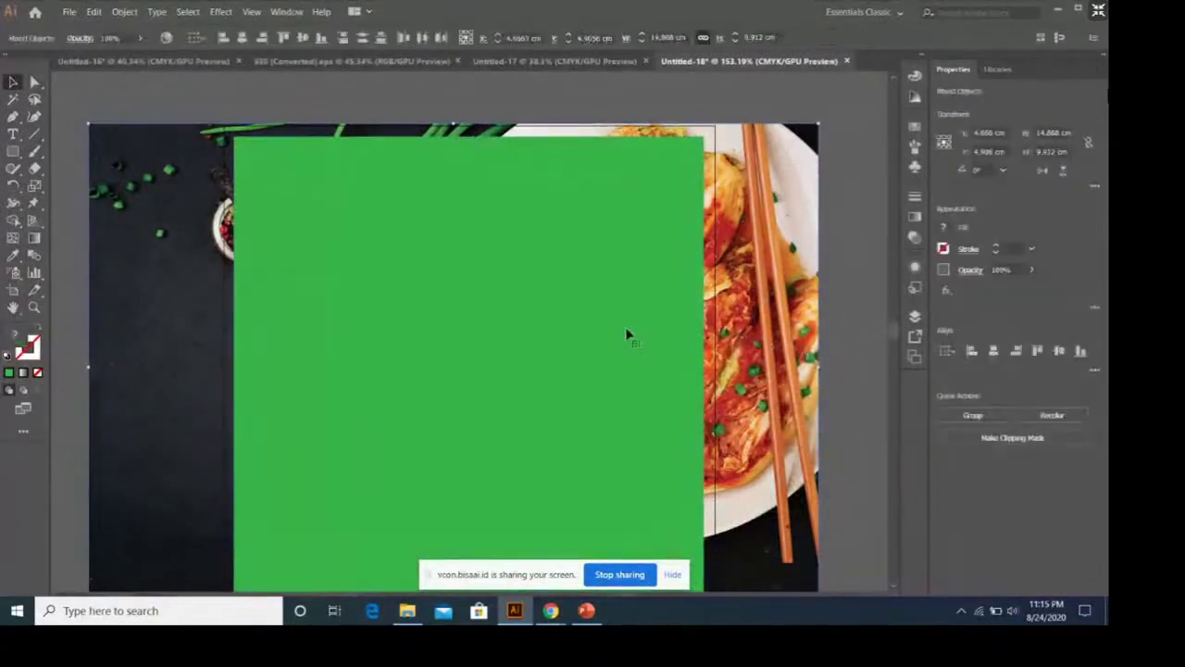
{"action": "right_click", "coordinate": [626, 335]}
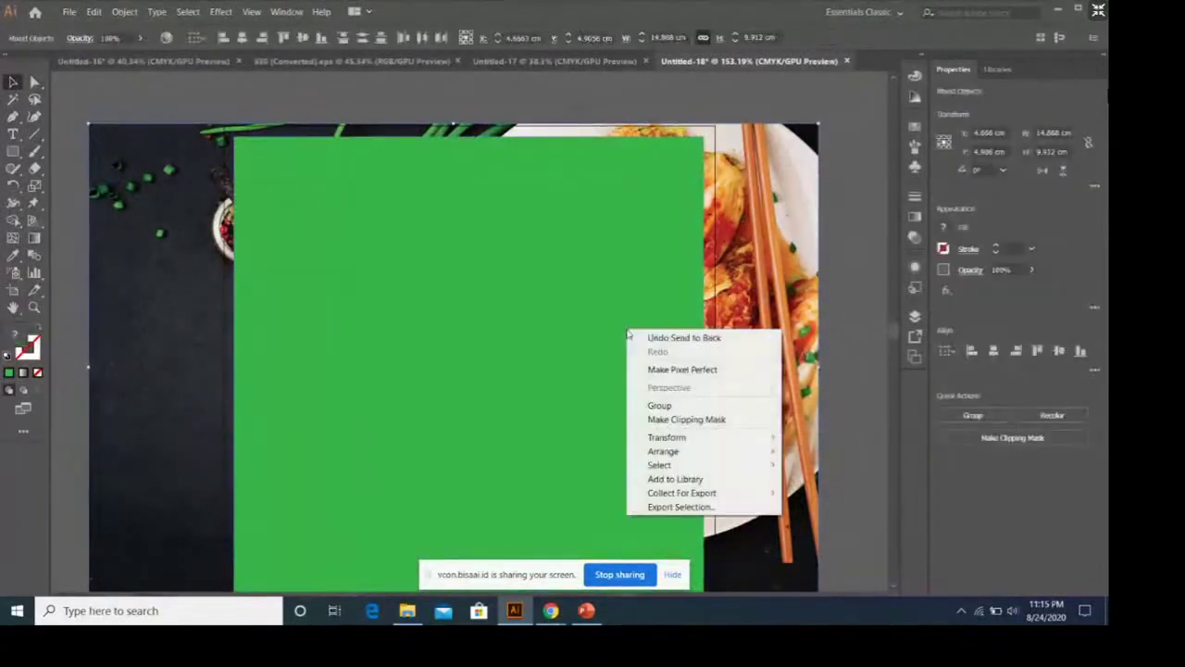
{"action": "left_click", "coordinate": [730, 420]}
{"action": "scroll", "coordinate": [757, 329], "scroll_direction": "down", "scroll_amount": 2}
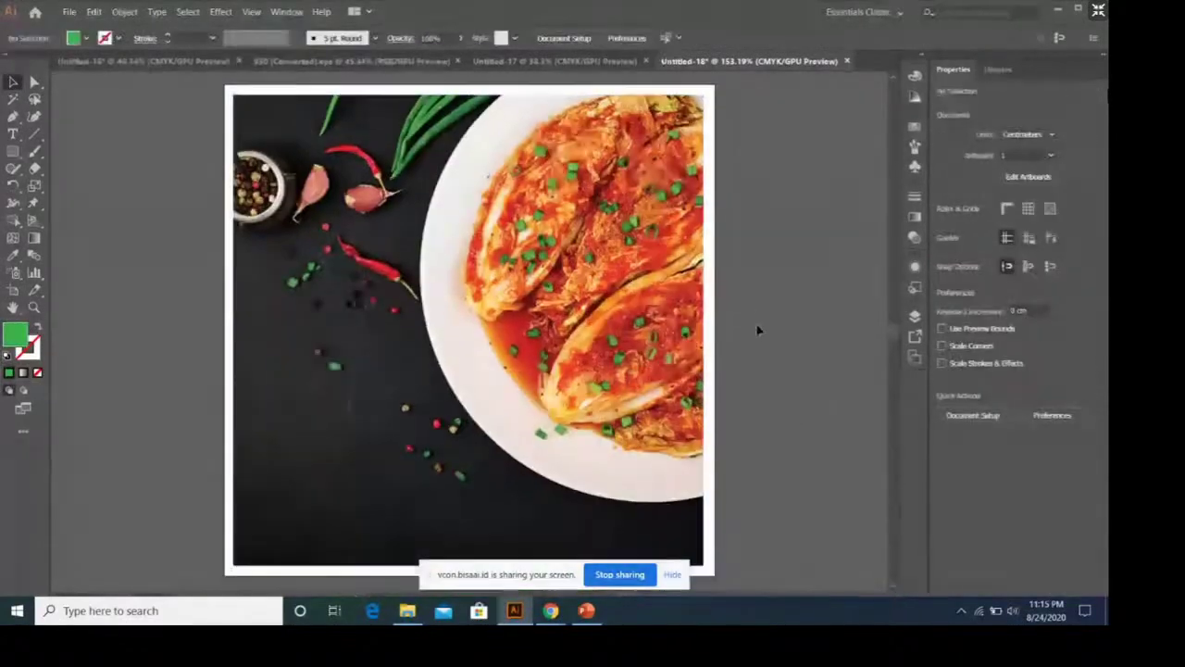
{"action": "scroll", "coordinate": [648, 371], "scroll_direction": "down", "scroll_amount": 1}
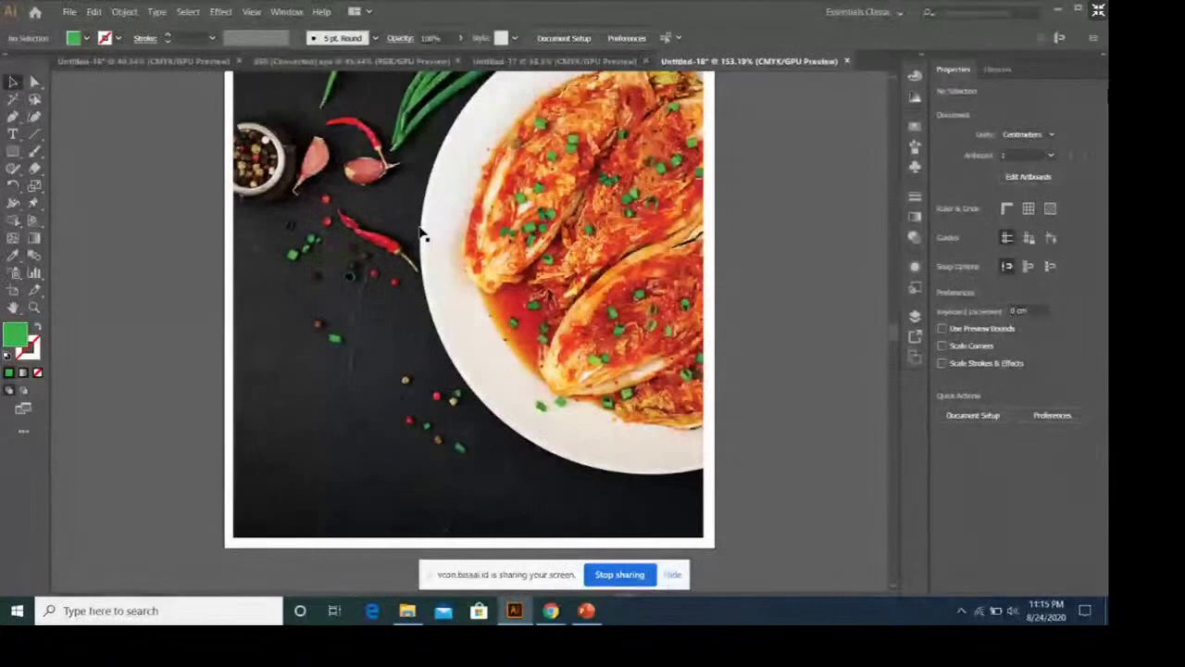
{"action": "left_click", "coordinate": [166, 62]}
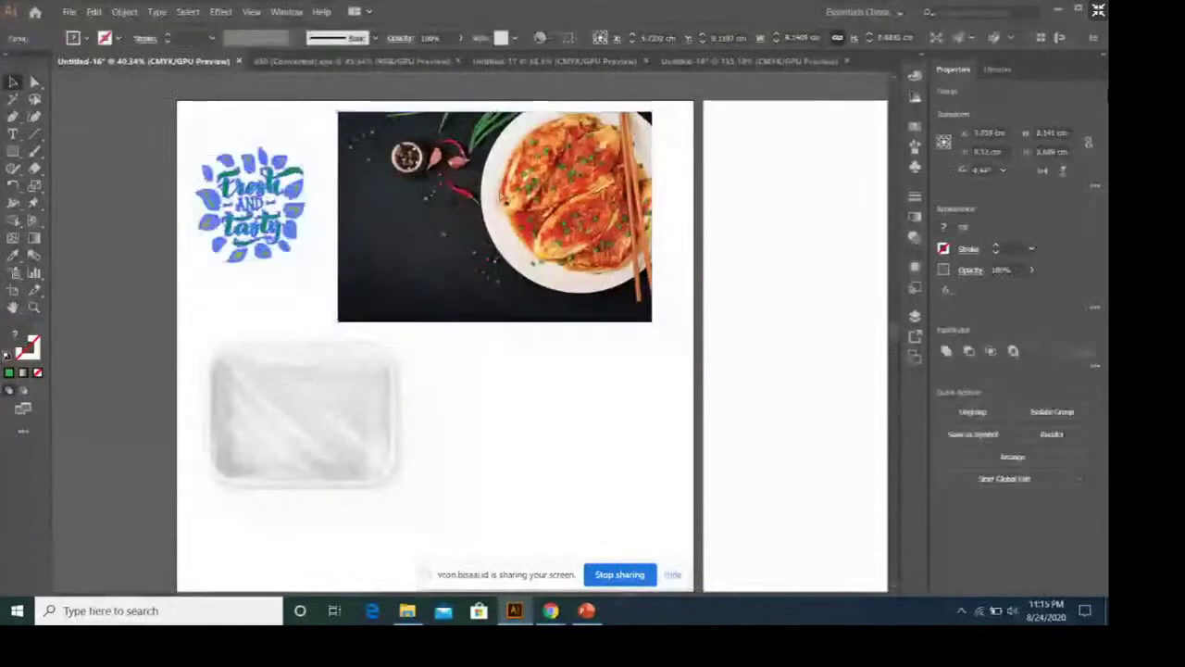
{"action": "left_click", "coordinate": [750, 62]}
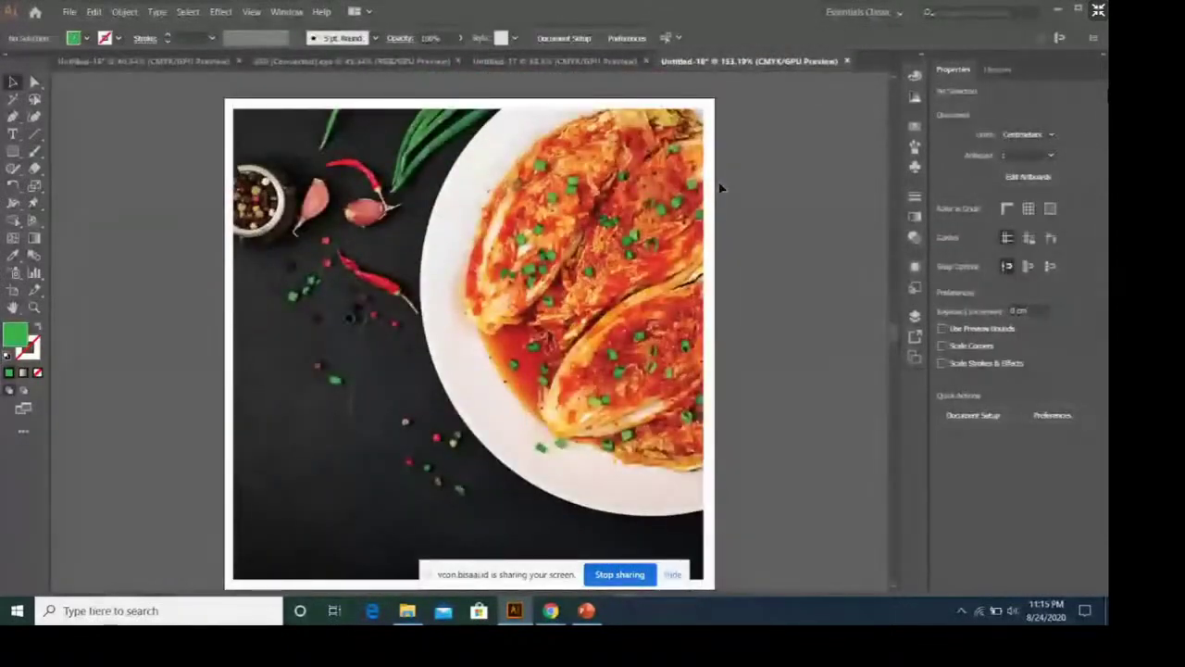
{"action": "left_click", "coordinate": [67, 12]}
Step: Paste the Fresh AND tasty lettering with leaves and nudge the group slightly up-left
{"action": "left_click", "coordinate": [120, 57]}
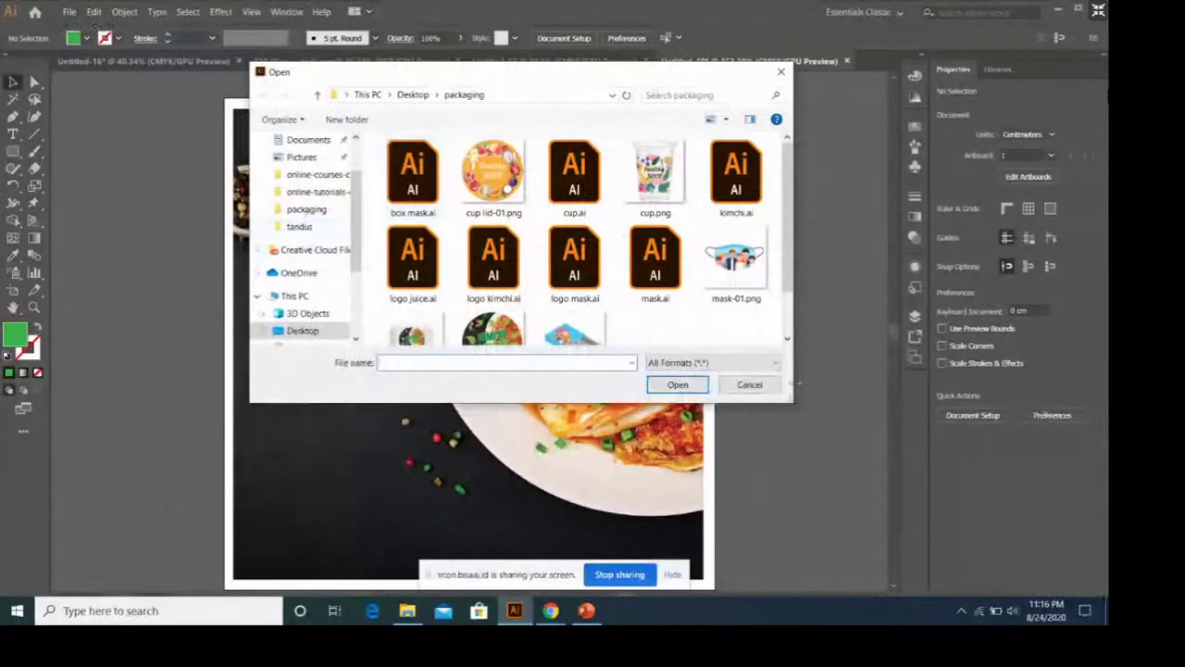
{"action": "left_click", "coordinate": [752, 385]}
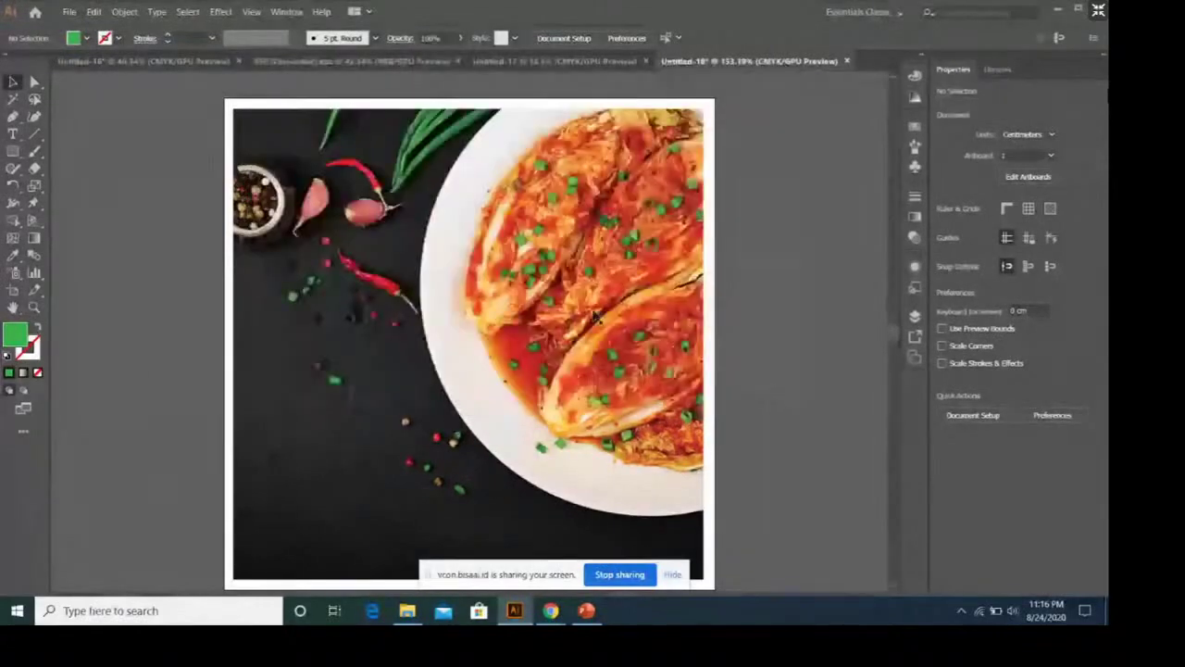
{"action": "scroll", "coordinate": [597, 270], "scroll_direction": "down", "scroll_amount": 1}
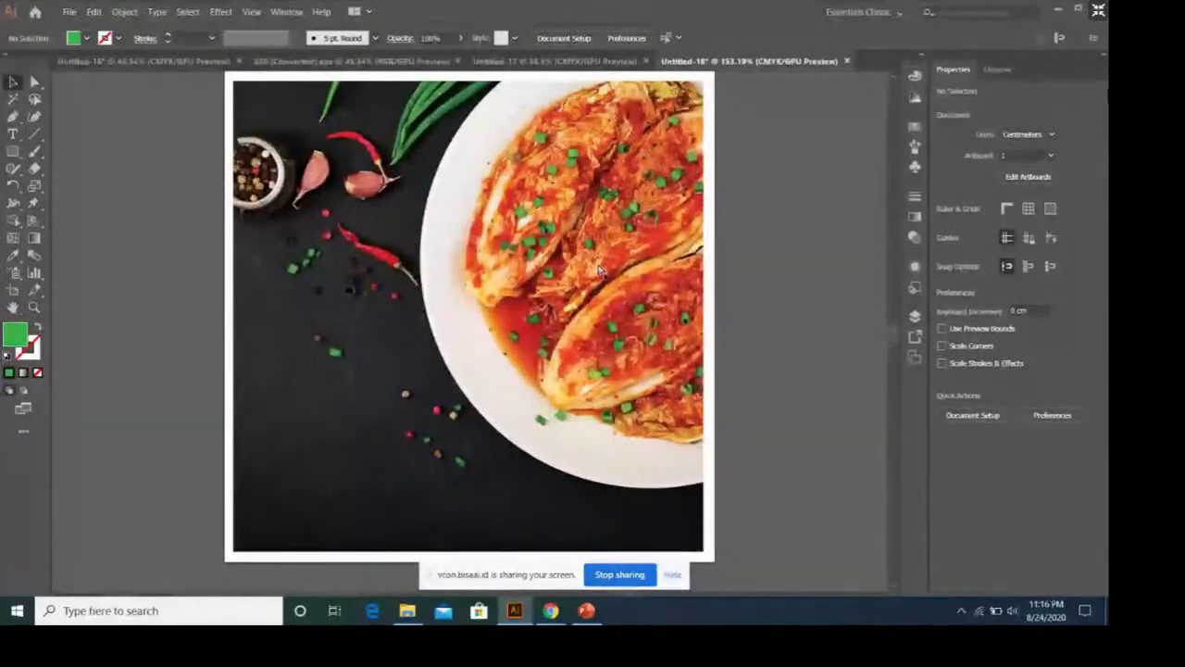
{"action": "key", "text": "ctrl+v"}
{"action": "left_click", "coordinate": [598, 269]}
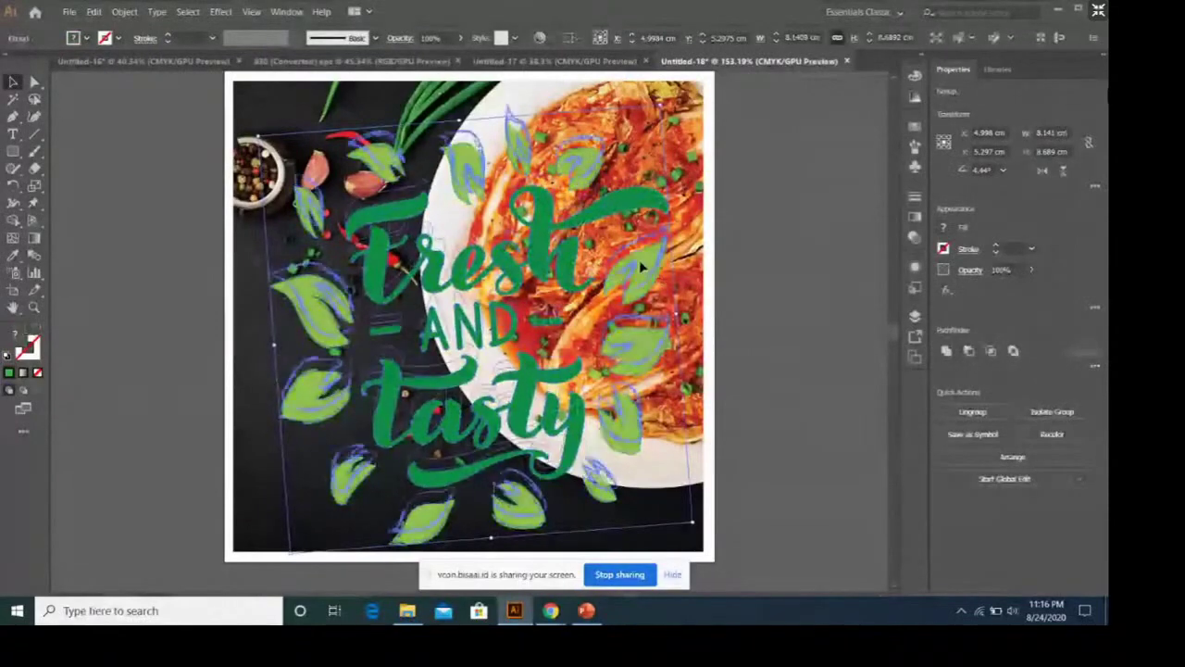
{"action": "left_click_drag", "start_coordinate": [639, 257], "coordinate": [633, 253]}
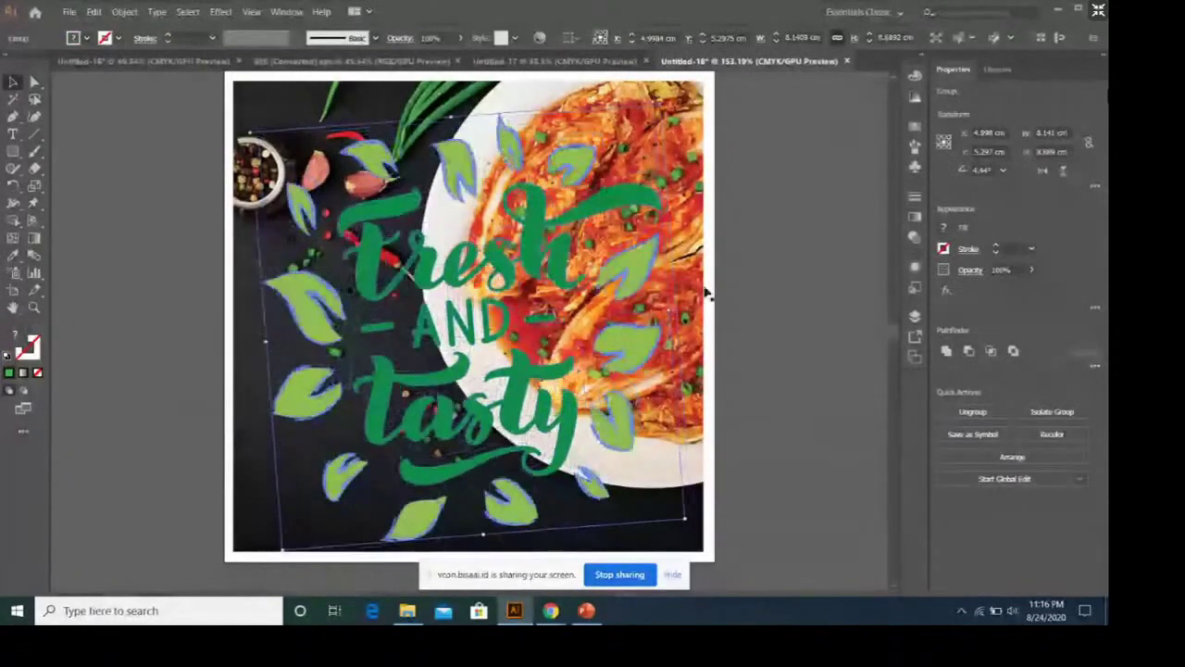
{"action": "left_click", "coordinate": [766, 298]}
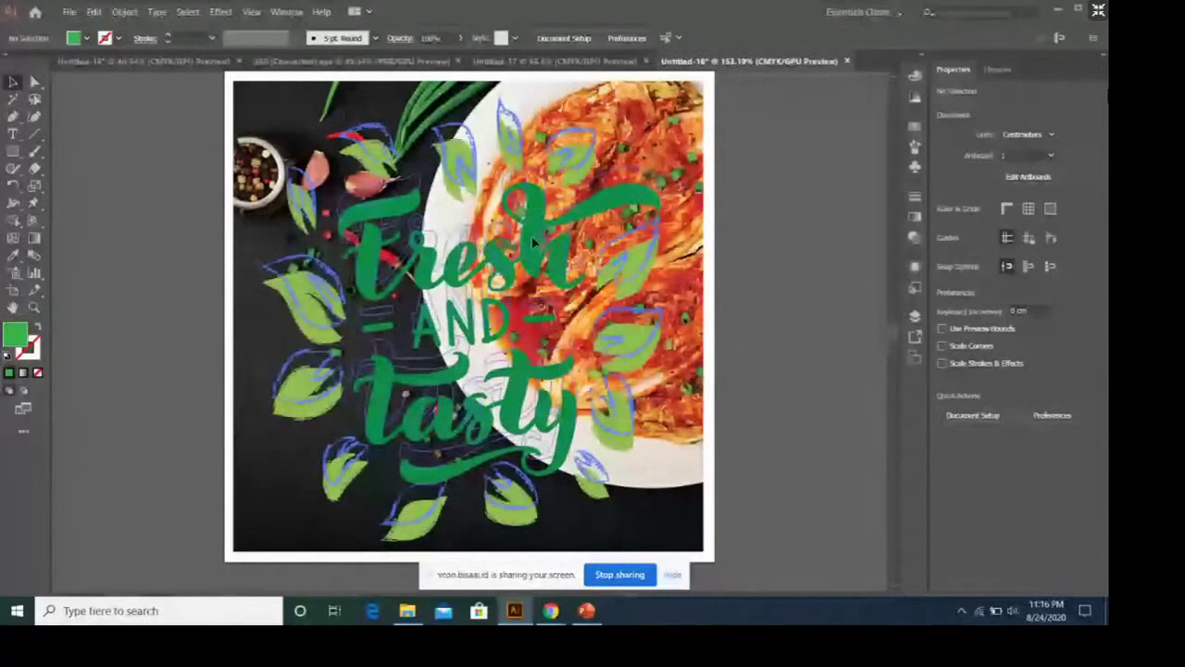
{"action": "key", "text": "ctrl+z"}
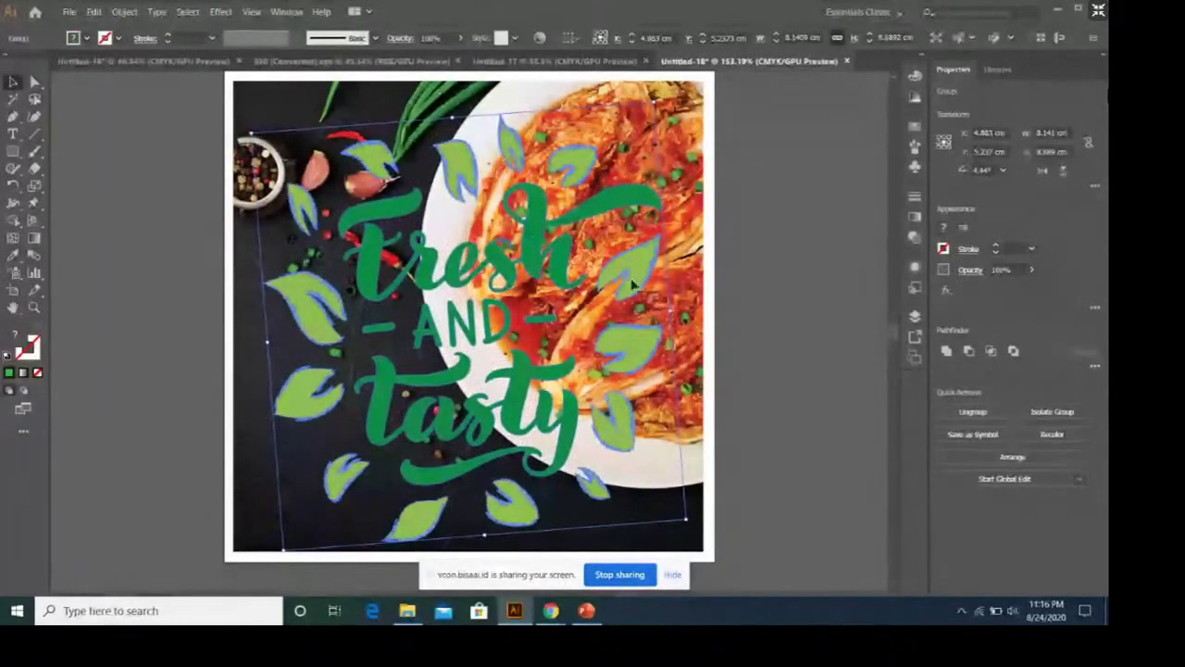
{"action": "key", "text": "ctrl+shift+z"}
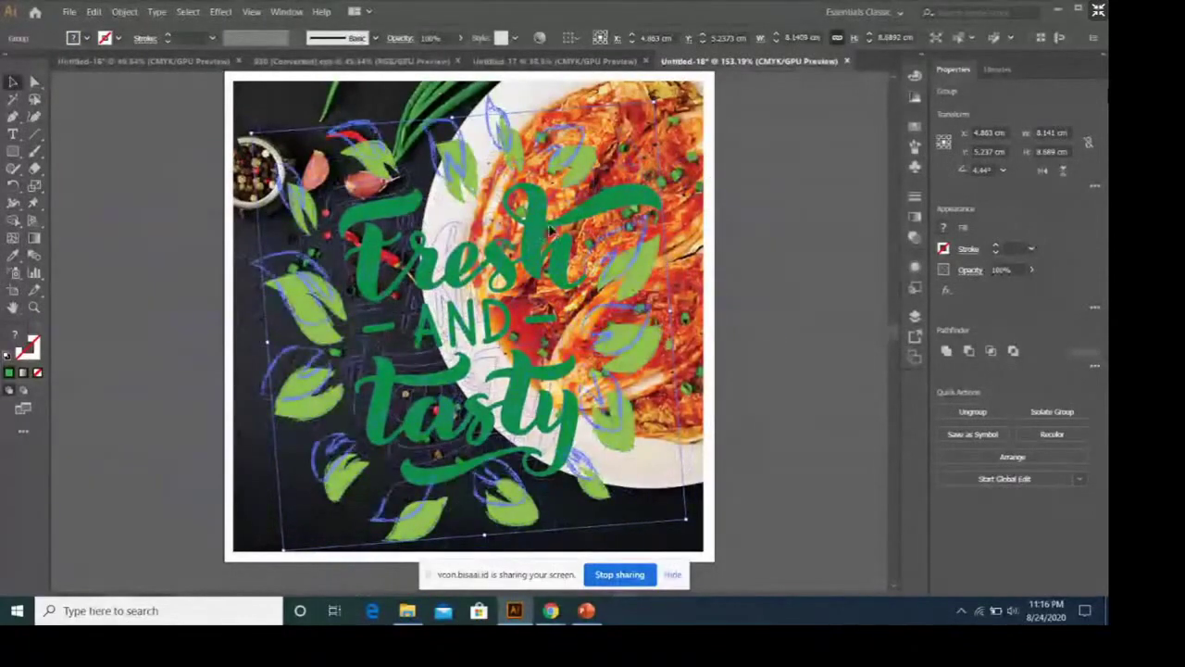
Step: Ungroup the pasted artwork and delete the Fresh AND tasty lettering, keeping only the leaves
{"action": "right_click", "coordinate": [551, 228]}
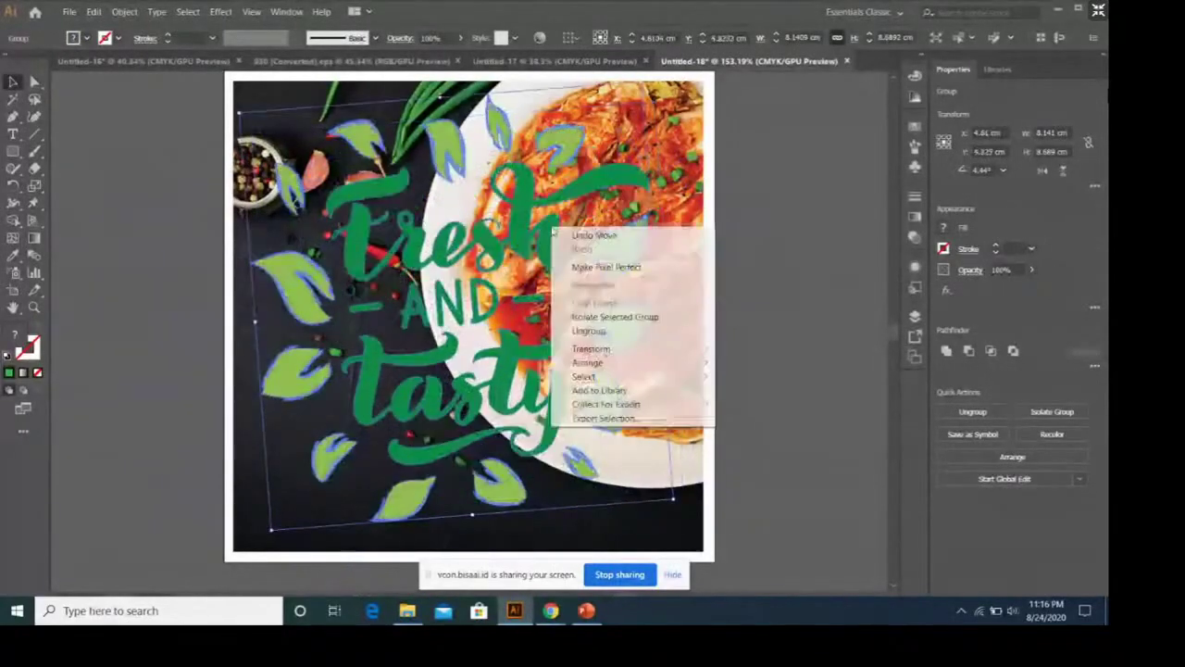
{"action": "left_click", "coordinate": [639, 331]}
{"action": "left_click", "coordinate": [629, 246]}
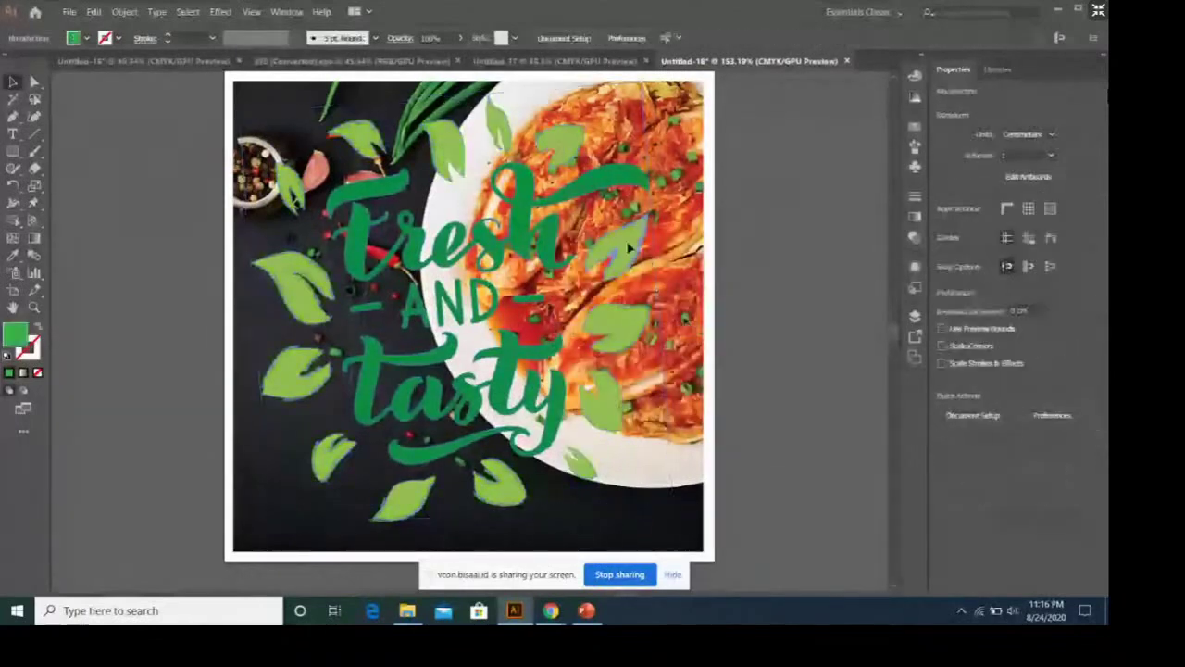
{"action": "left_click_drag", "start_coordinate": [727, 250], "coordinate": [788, 219]}
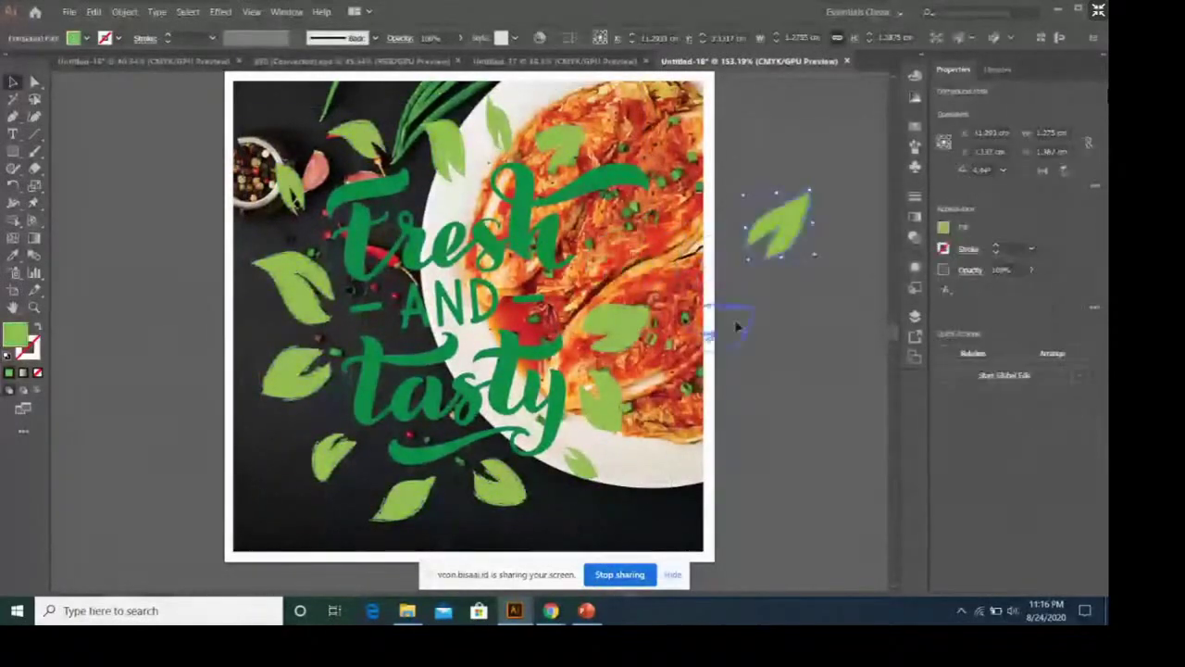
{"action": "left_click_drag", "start_coordinate": [618, 324], "coordinate": [745, 312]}
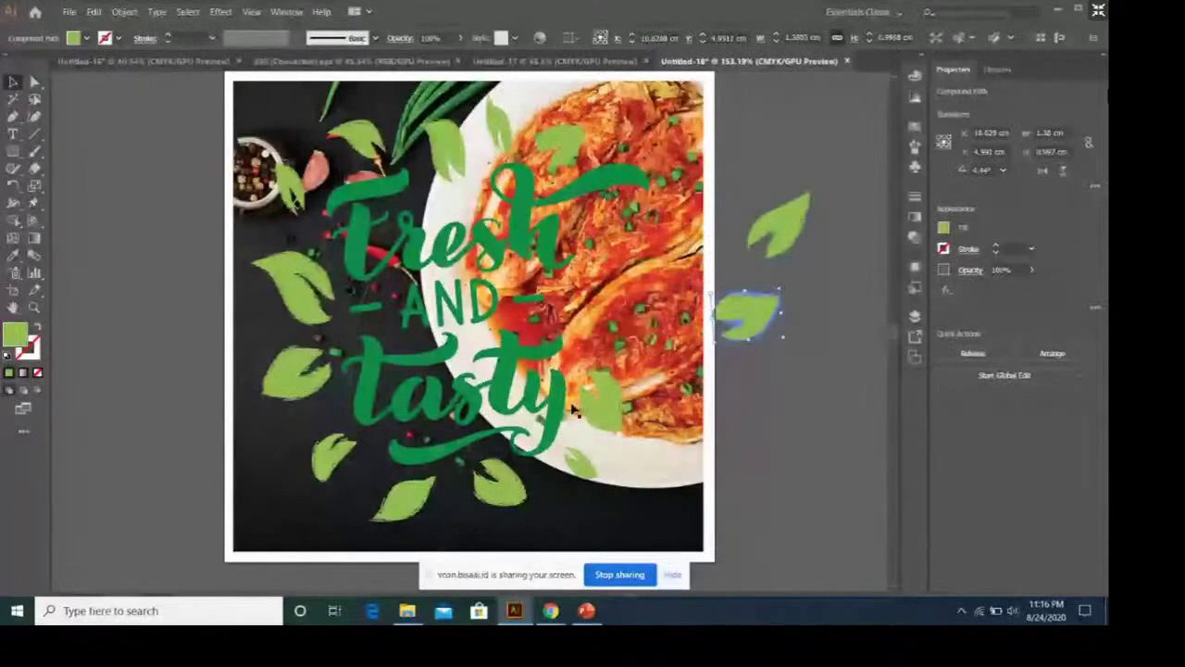
{"action": "left_click_drag", "start_coordinate": [572, 410], "coordinate": [705, 405]}
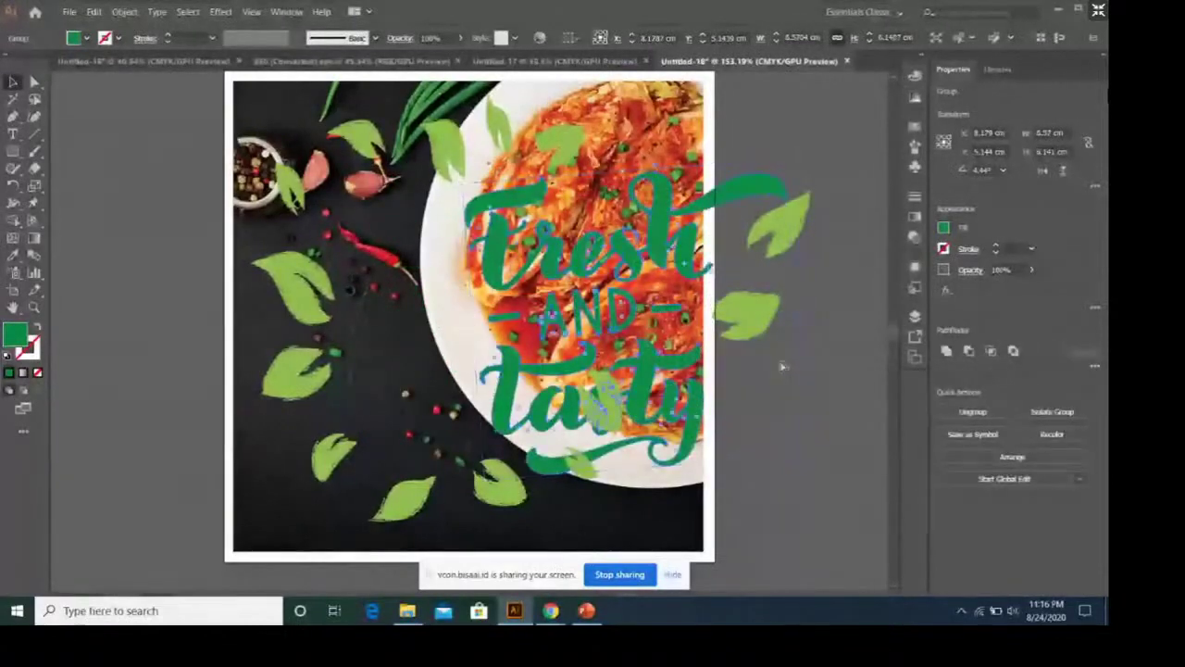
{"action": "key", "text": "ctrl+z"}
{"action": "key", "text": "ctrl+z"}
{"action": "key", "text": "ctrl+z"}
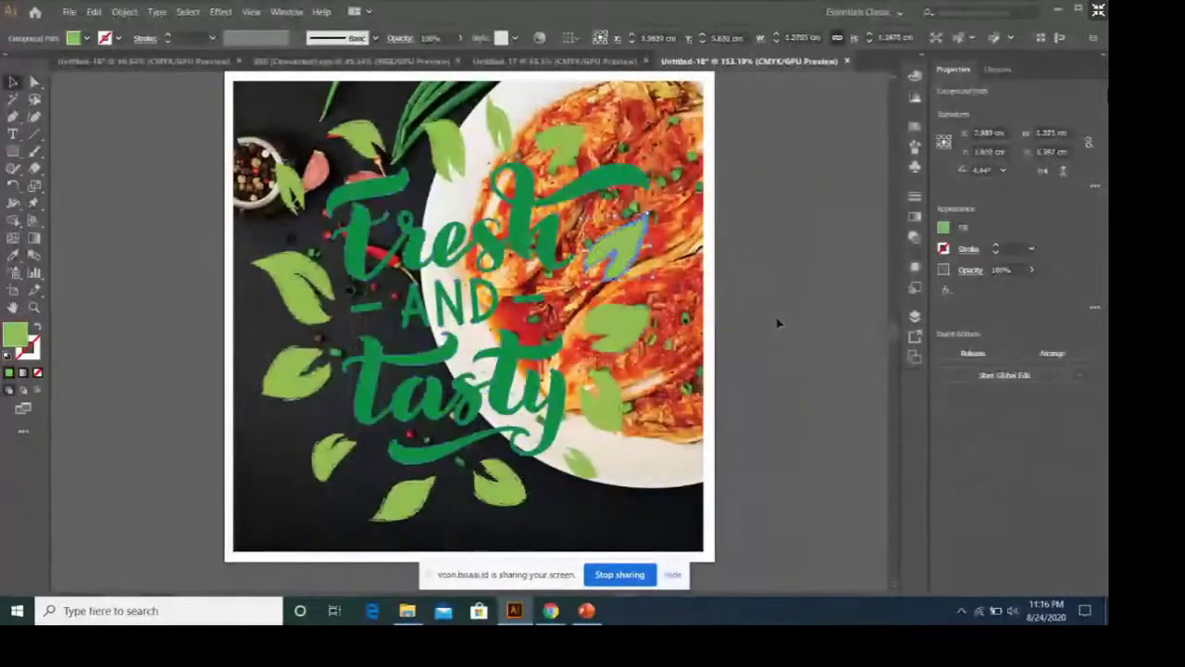
{"action": "left_click", "coordinate": [589, 293]}
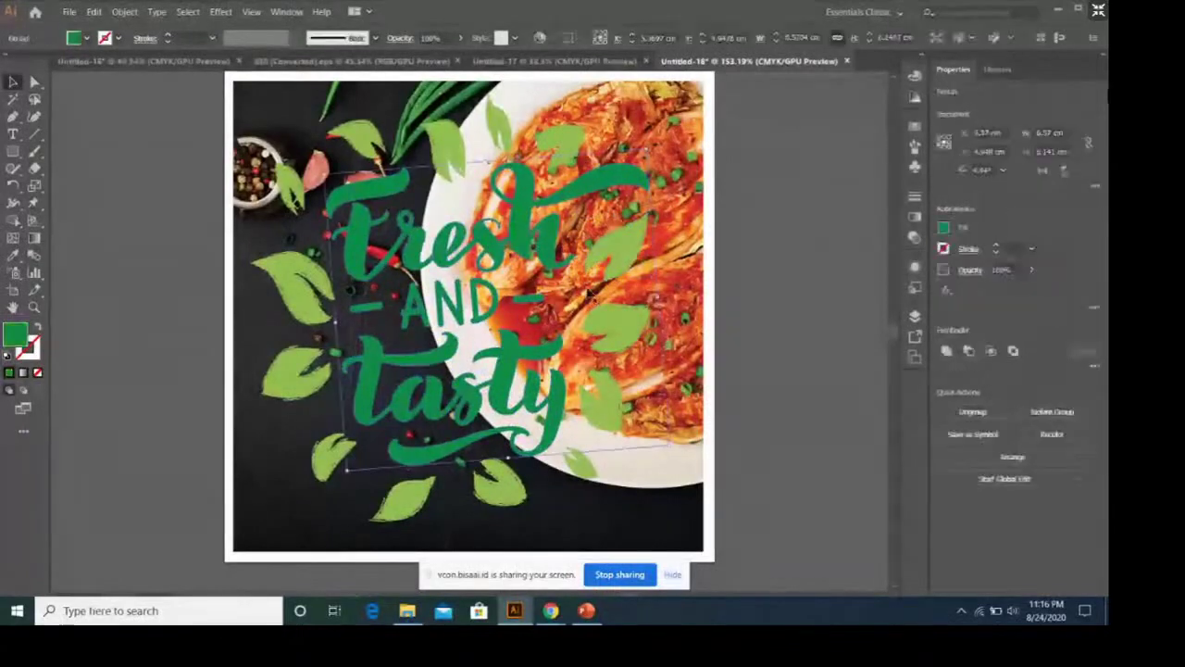
{"action": "key", "text": "Delete"}
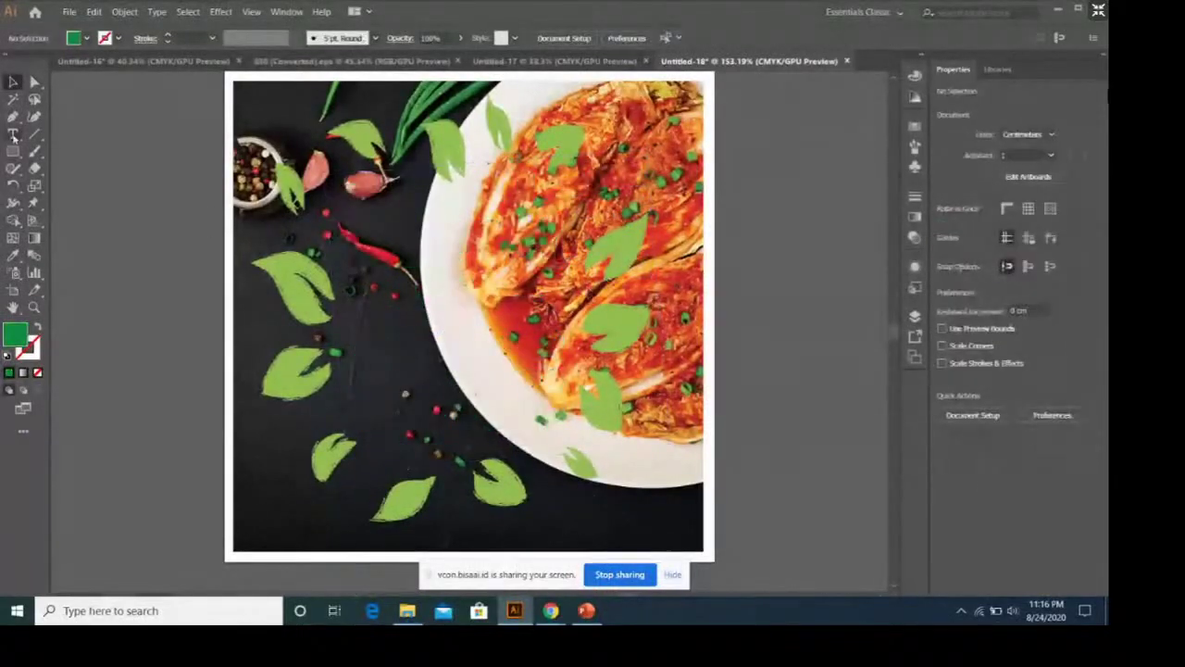
Step: Add a two-line KIMCHI LOVERS text object on the photo and select all its text
{"action": "left_click", "coordinate": [13, 134]}
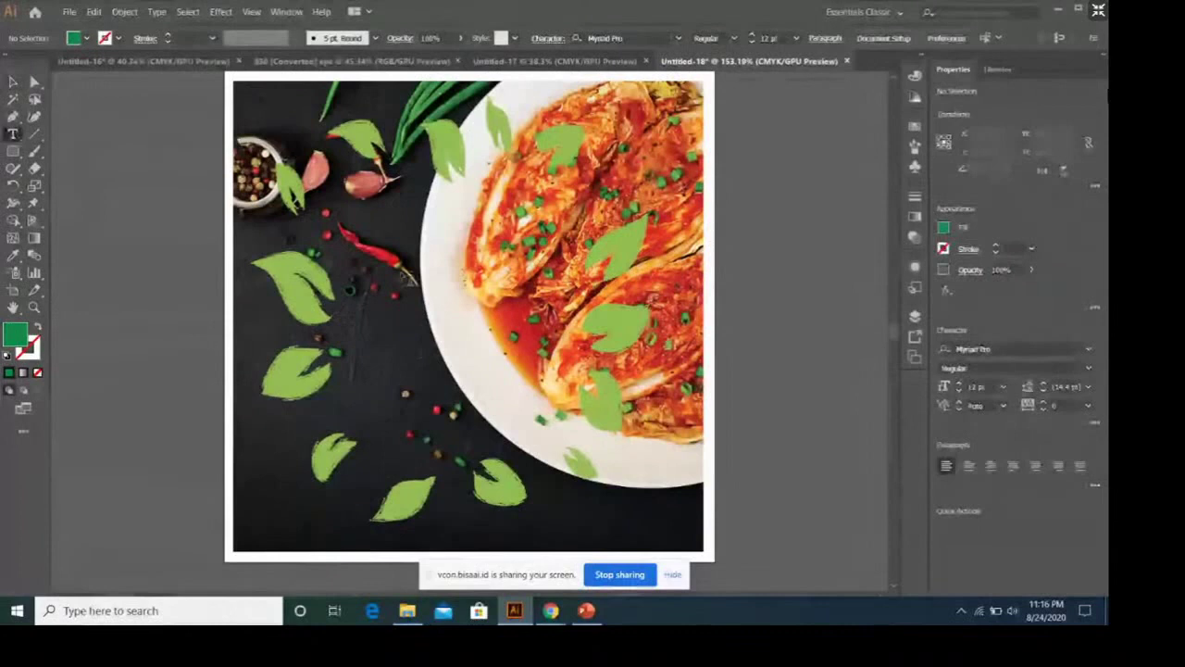
{"action": "left_click", "coordinate": [404, 270]}
{"action": "key", "text": "BackSpace"}
{"action": "type", "text": "M"}
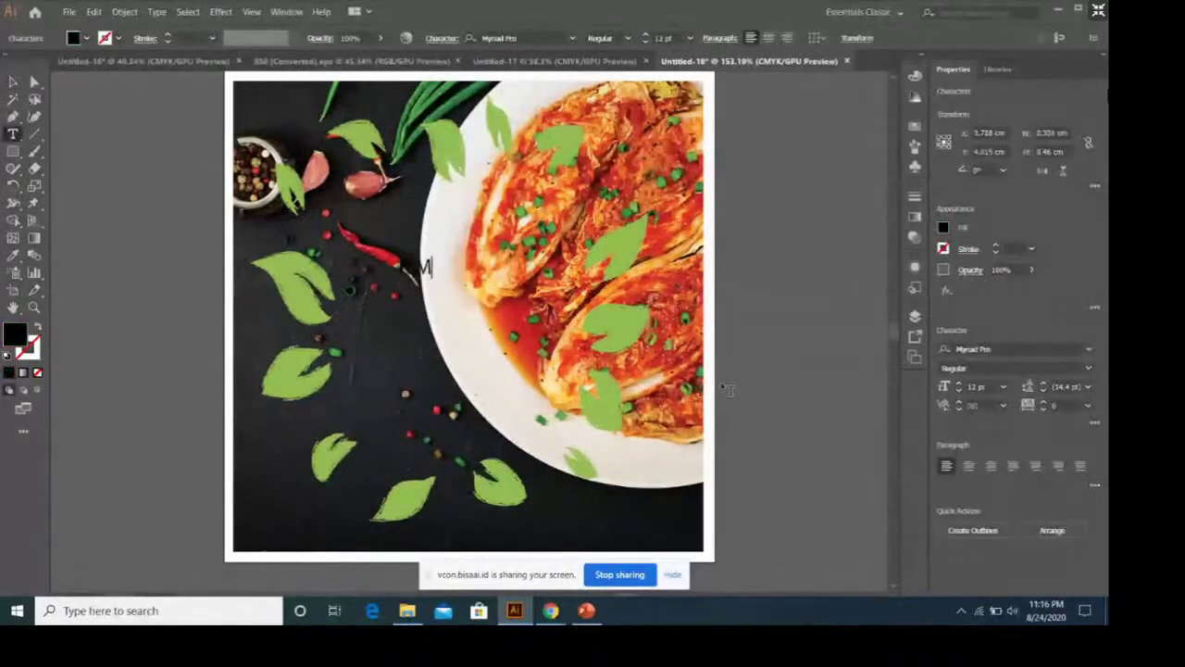
{"action": "type", "text": "CHI"}
{"action": "key", "text": "Return"}
{"action": "type", "text": "VERS"}
{"action": "key", "text": "ctrl+a"}
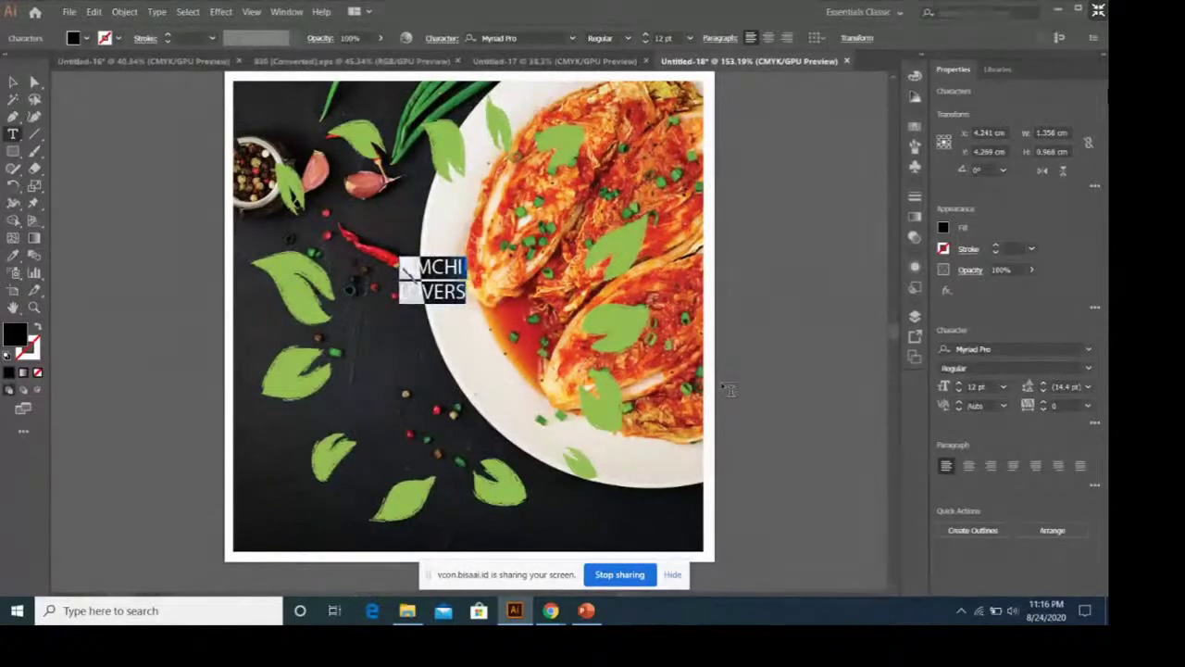
Step: Set the title's font to Dead Kansas at 48 pt
{"action": "left_click", "coordinate": [1088, 349]}
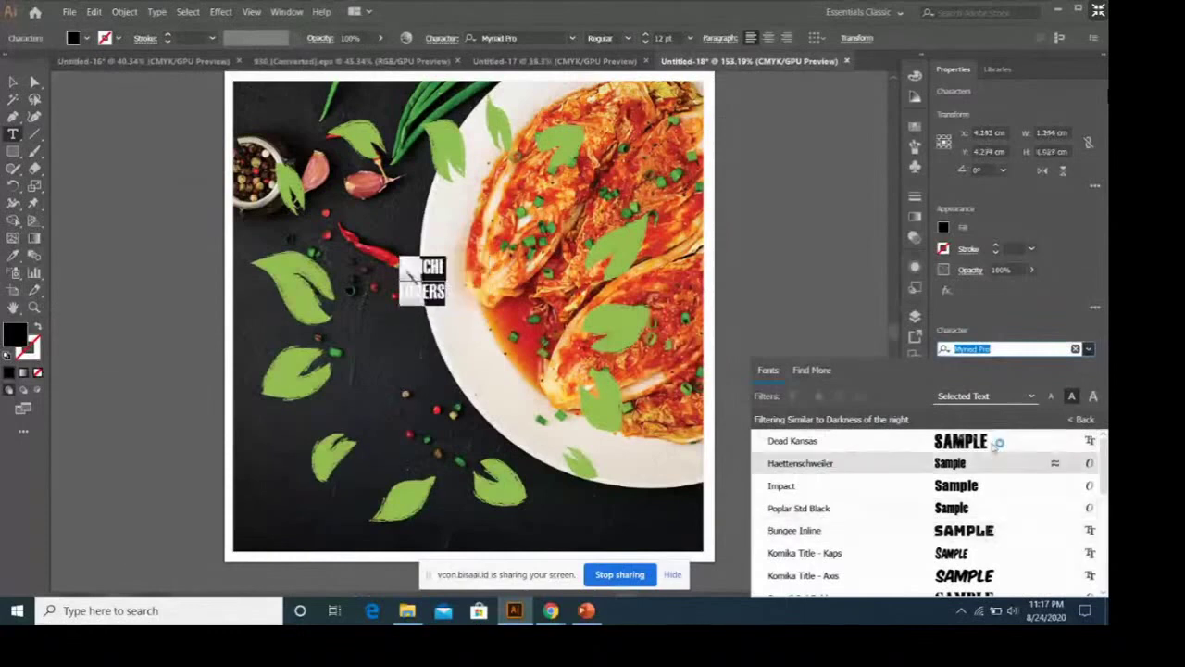
{"action": "left_click", "coordinate": [991, 441]}
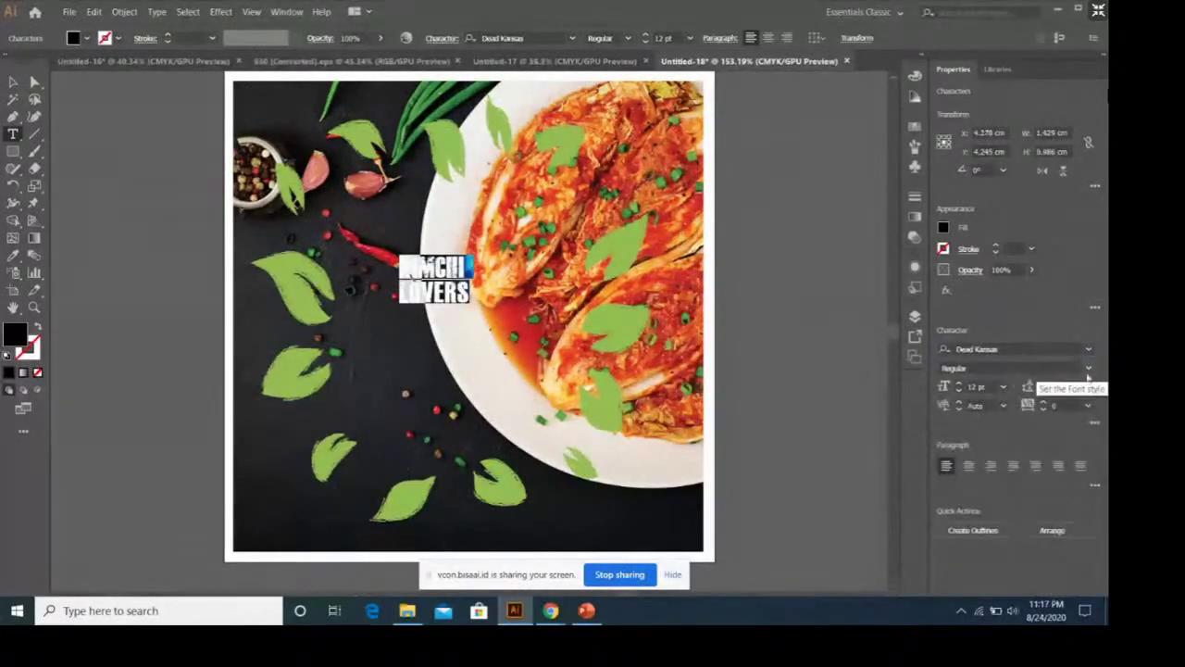
{"action": "left_click", "coordinate": [1003, 386]}
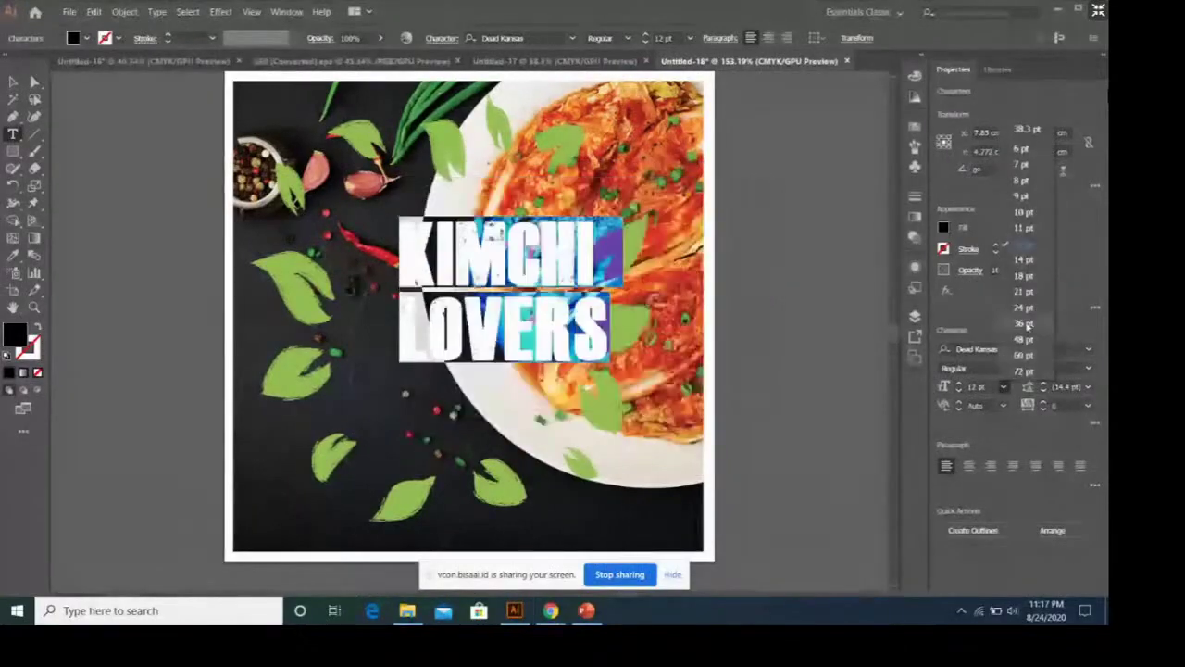
{"action": "left_click", "coordinate": [1023, 339]}
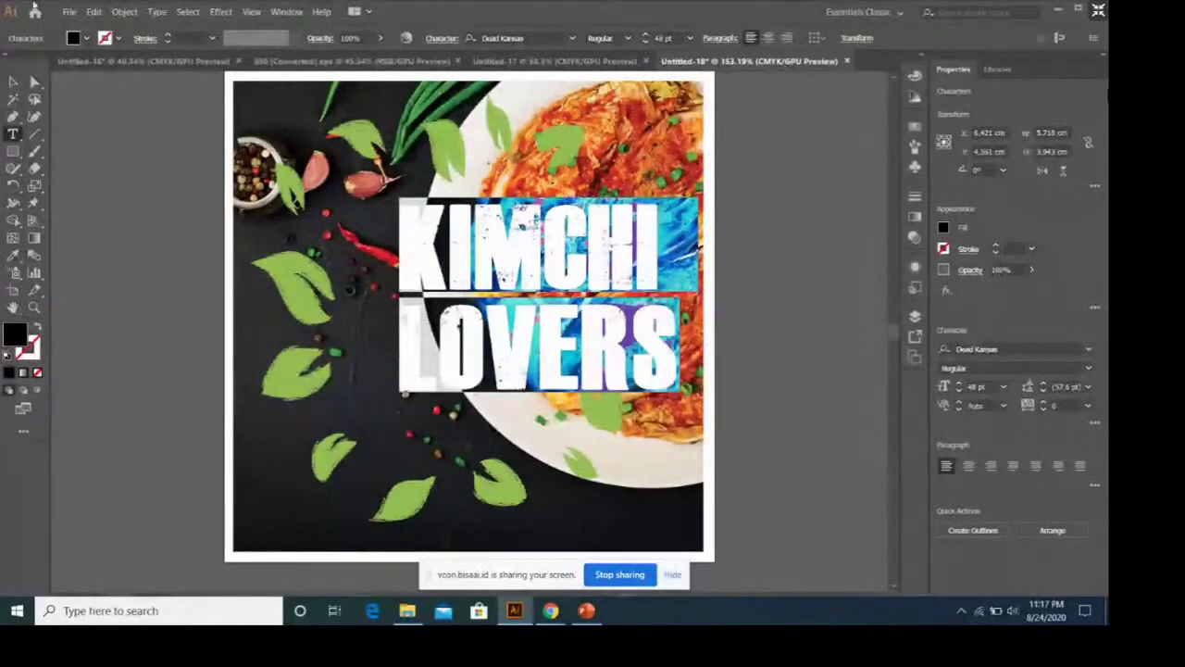
{"action": "key", "text": "Escape"}
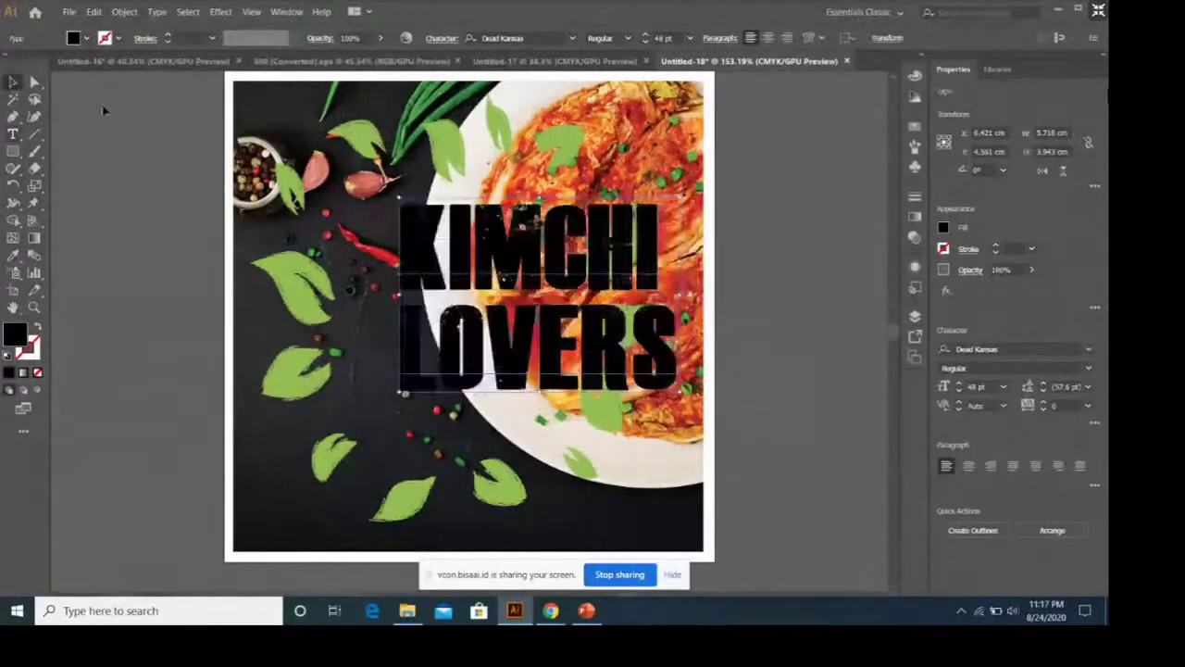
Step: Move the KIMCHI LOVERS title left, shrink it to about 39.97 pt, and reselect its text
{"action": "left_click_drag", "start_coordinate": [671, 222], "coordinate": [614, 248]}
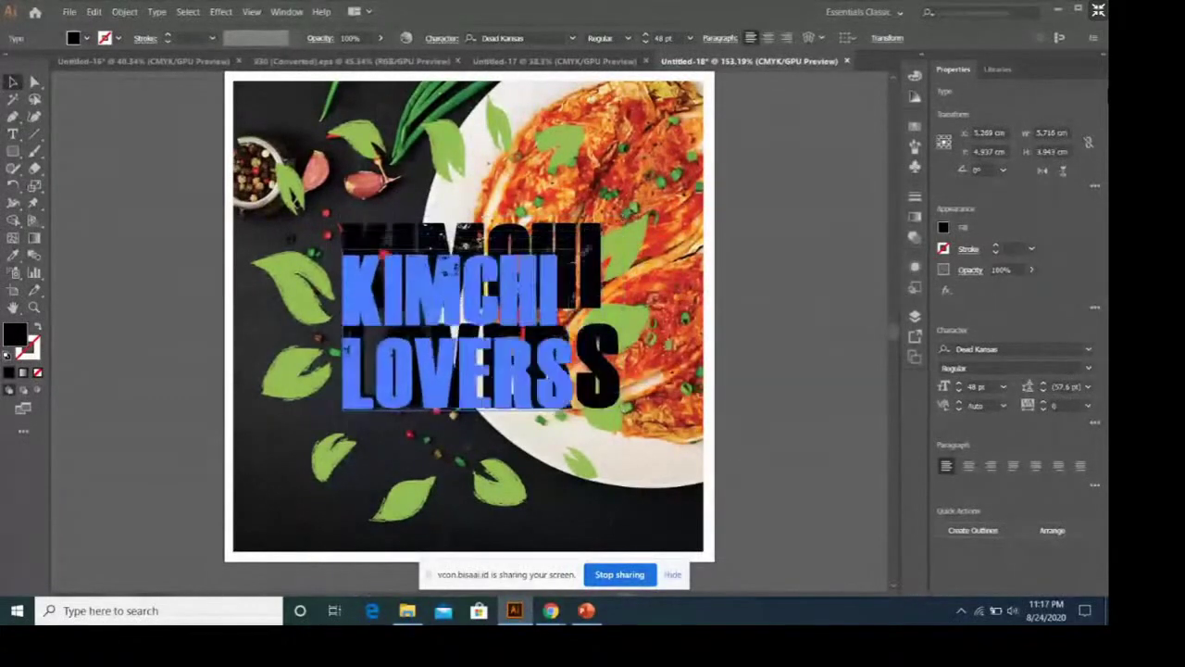
{"action": "left_click_drag", "start_coordinate": [596, 231], "coordinate": [558, 250]}
{"action": "left_click_drag", "start_coordinate": [532, 305], "coordinate": [540, 278]}
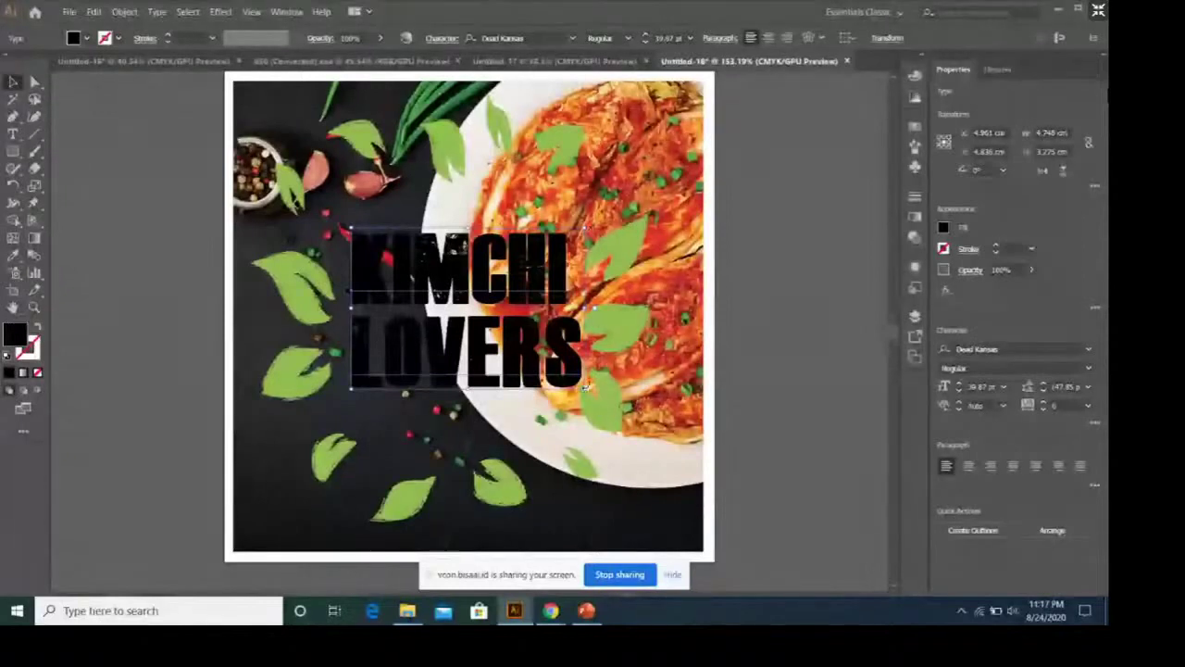
{"action": "triple_click", "coordinate": [558, 280]}
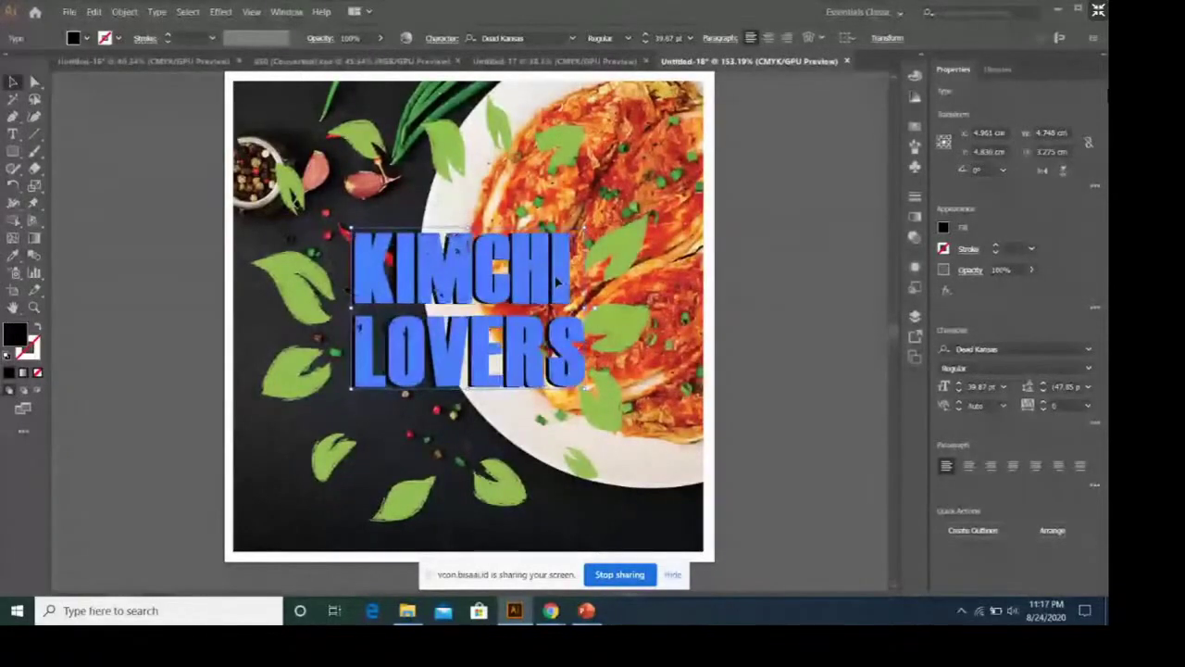
{"action": "left_click", "coordinate": [558, 281]}
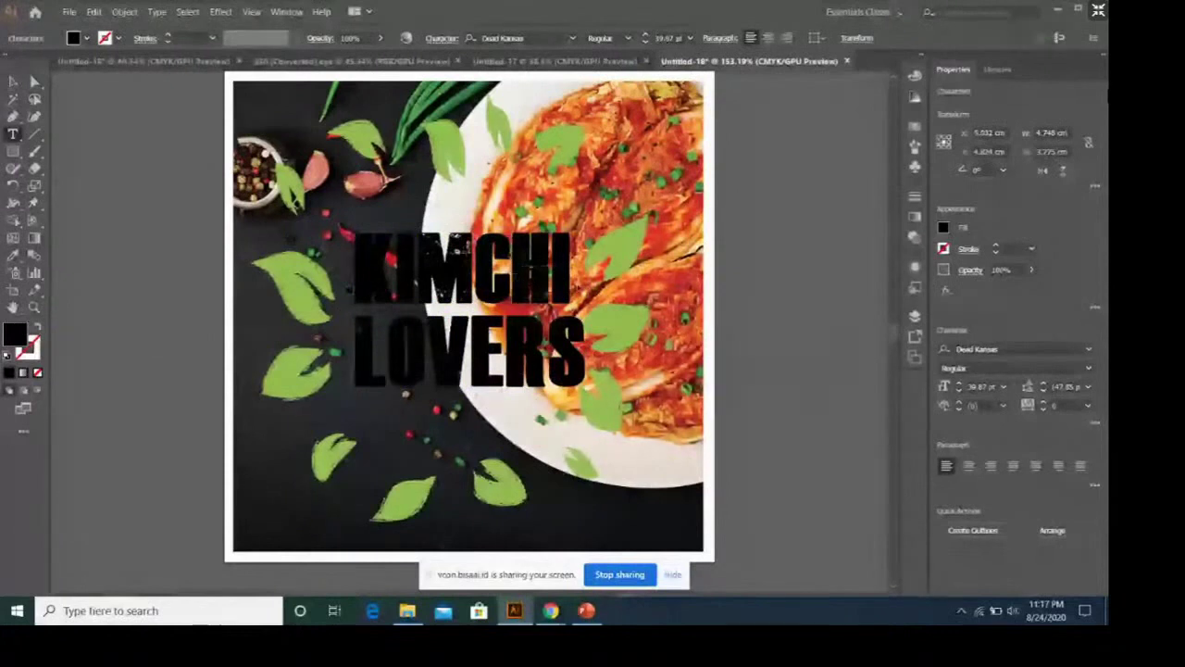
{"action": "triple_click", "coordinate": [581, 287]}
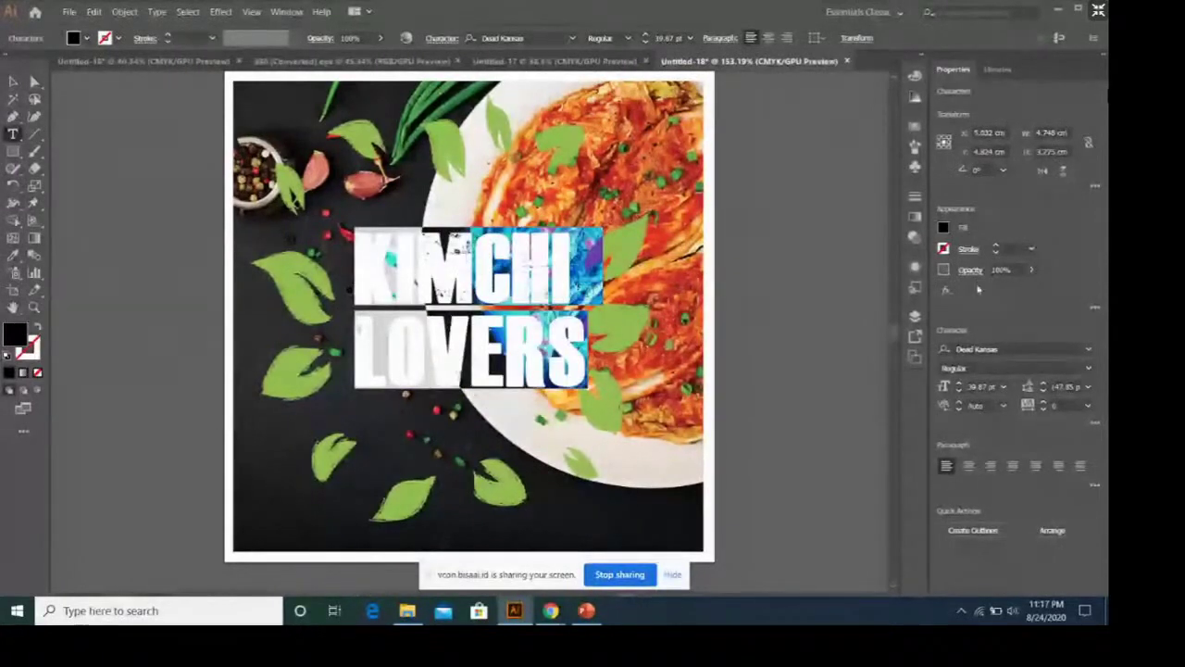
Step: Fill the KIMCHI LOVERS title white and nudge it up into position
{"action": "left_click", "coordinate": [950, 227]}
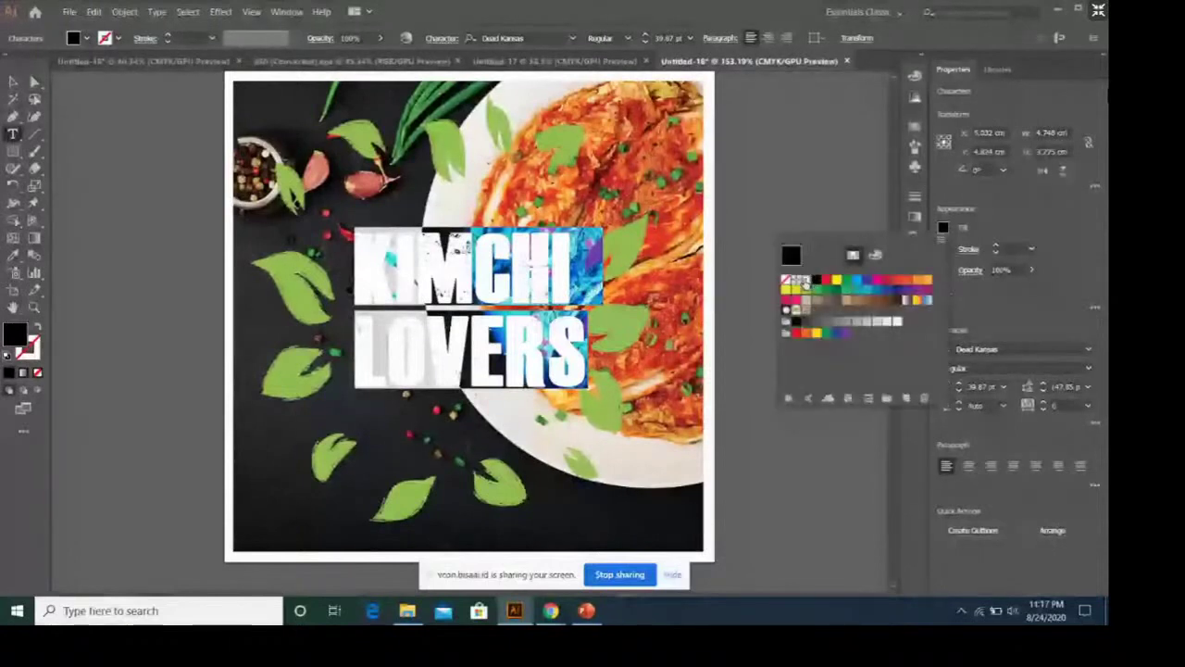
{"action": "left_click", "coordinate": [802, 281]}
{"action": "key", "text": "Escape"}
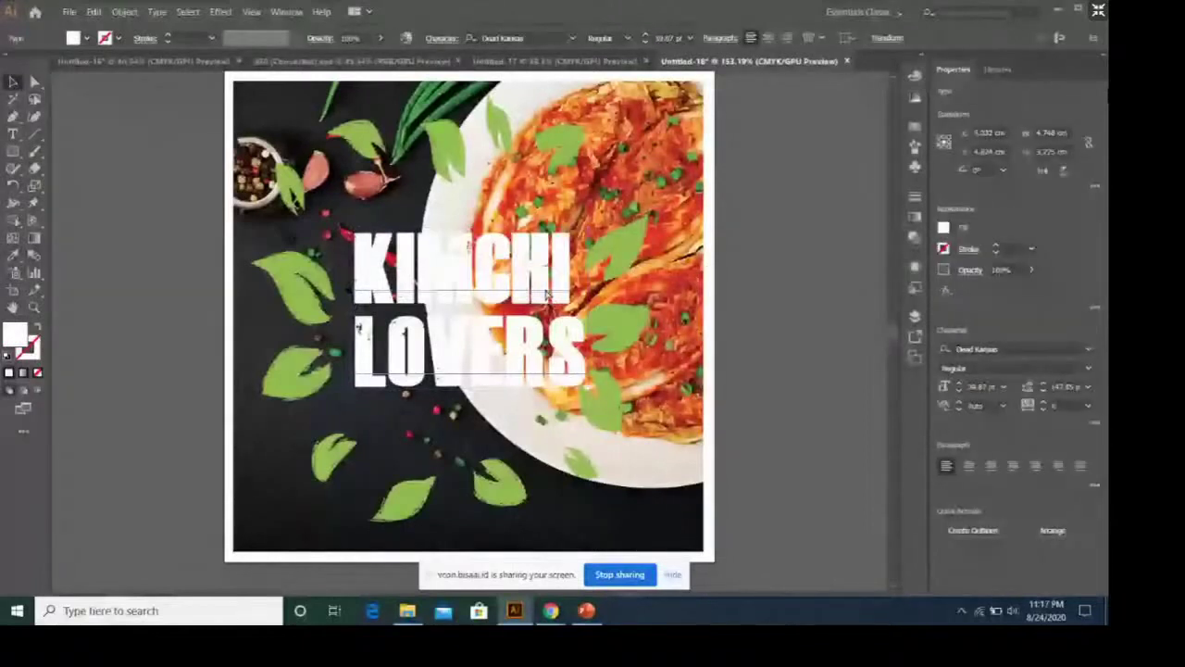
{"action": "left_click_drag", "start_coordinate": [547, 294], "coordinate": [548, 287]}
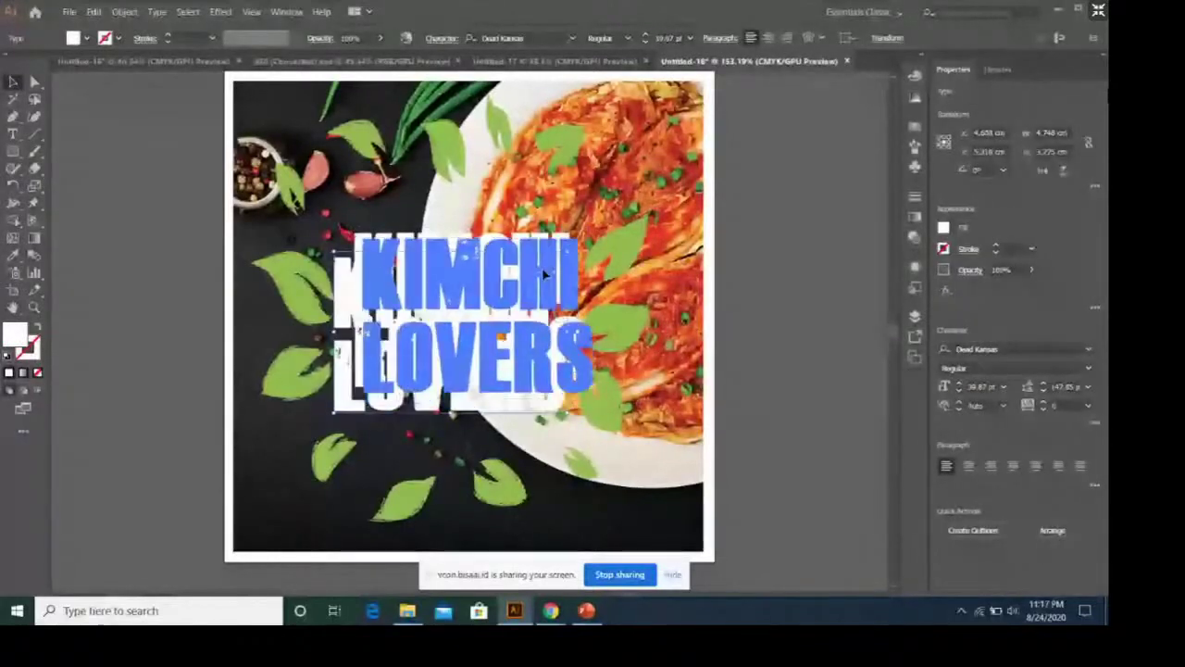
{"action": "left_click_drag", "start_coordinate": [548, 287], "coordinate": [540, 267]}
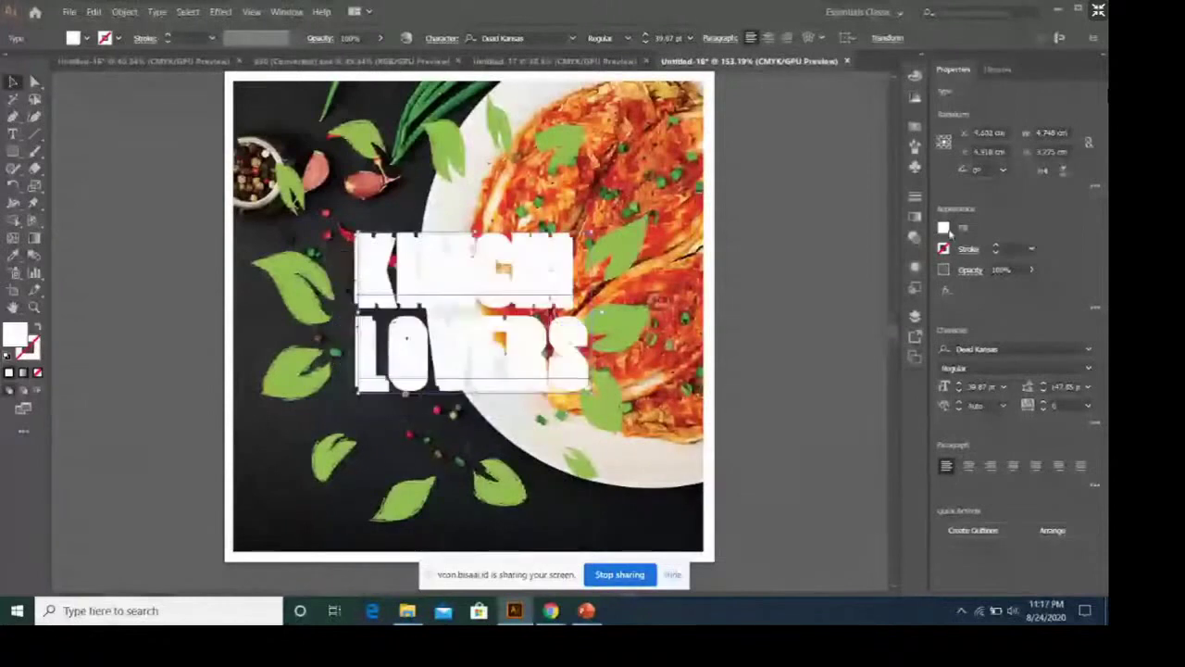
Step: Recolour the title with a dark green swatch and deselect it
{"action": "left_click", "coordinate": [943, 227]}
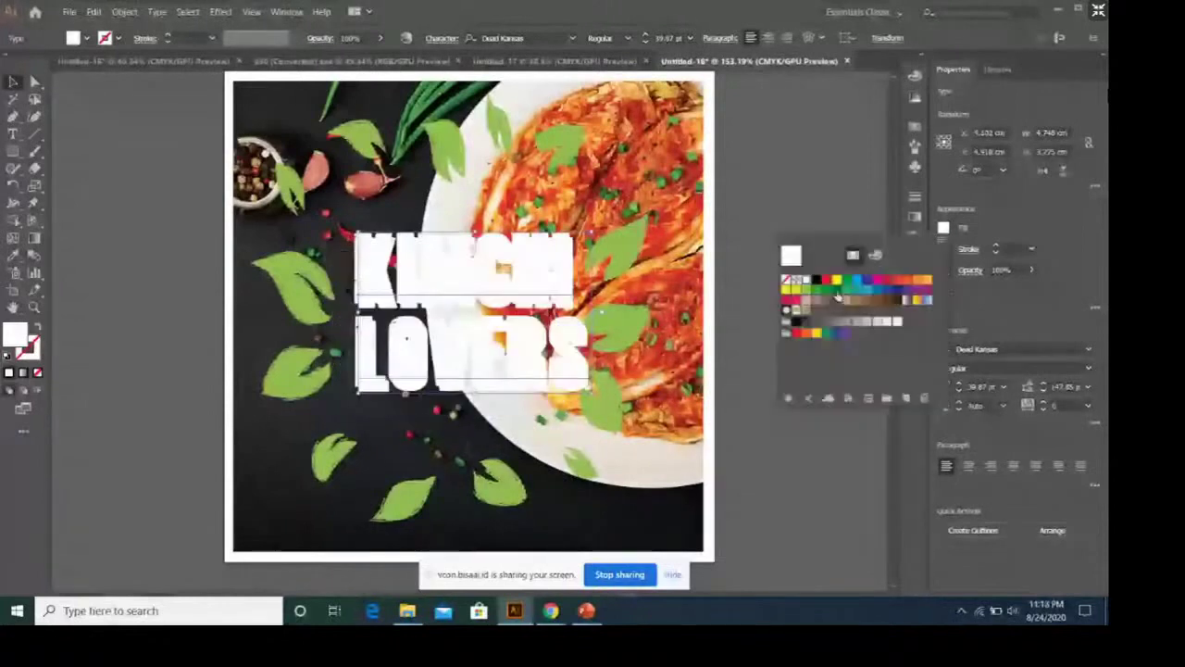
{"action": "left_click", "coordinate": [838, 295]}
{"action": "left_click", "coordinate": [746, 239]}
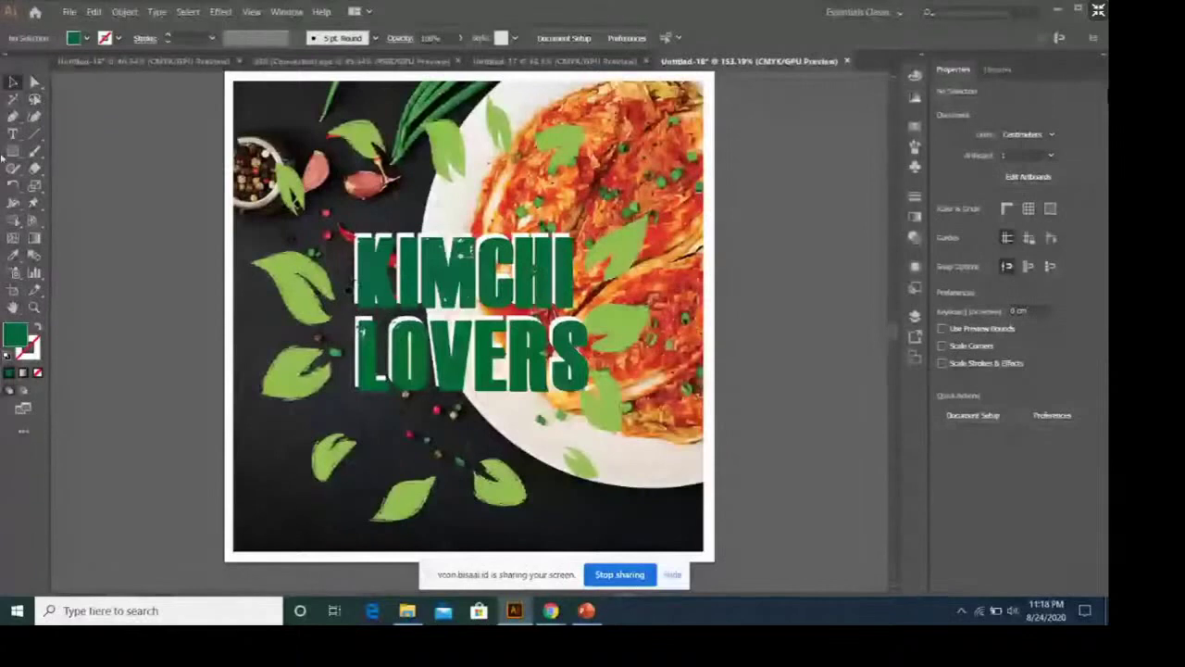
{"action": "left_click", "coordinate": [12, 134]}
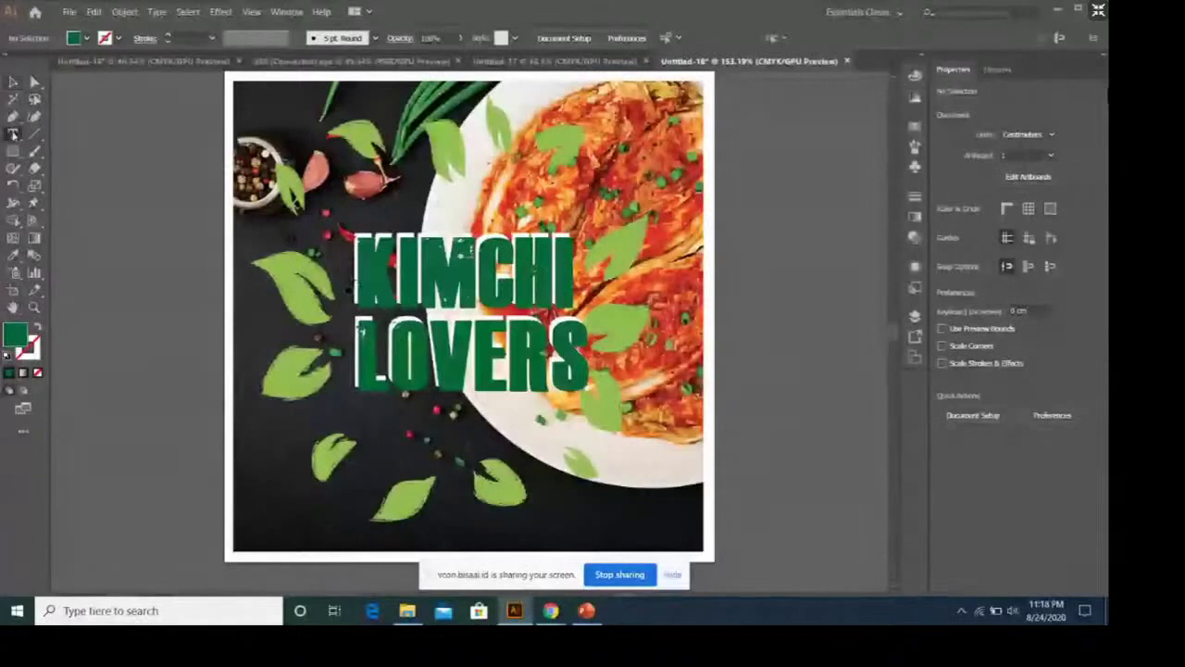
Step: Type the phone-number line near the bottom and reduce it to a much smaller size
{"action": "left_click", "coordinate": [574, 522]}
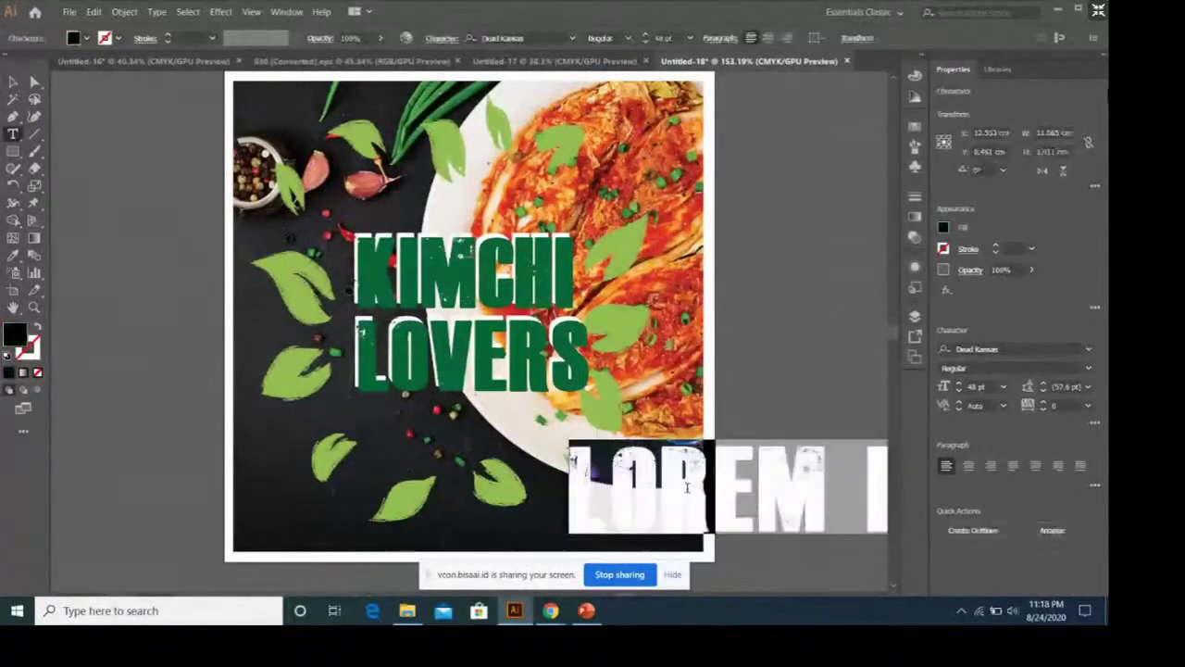
{"action": "type", "text": "NO"}
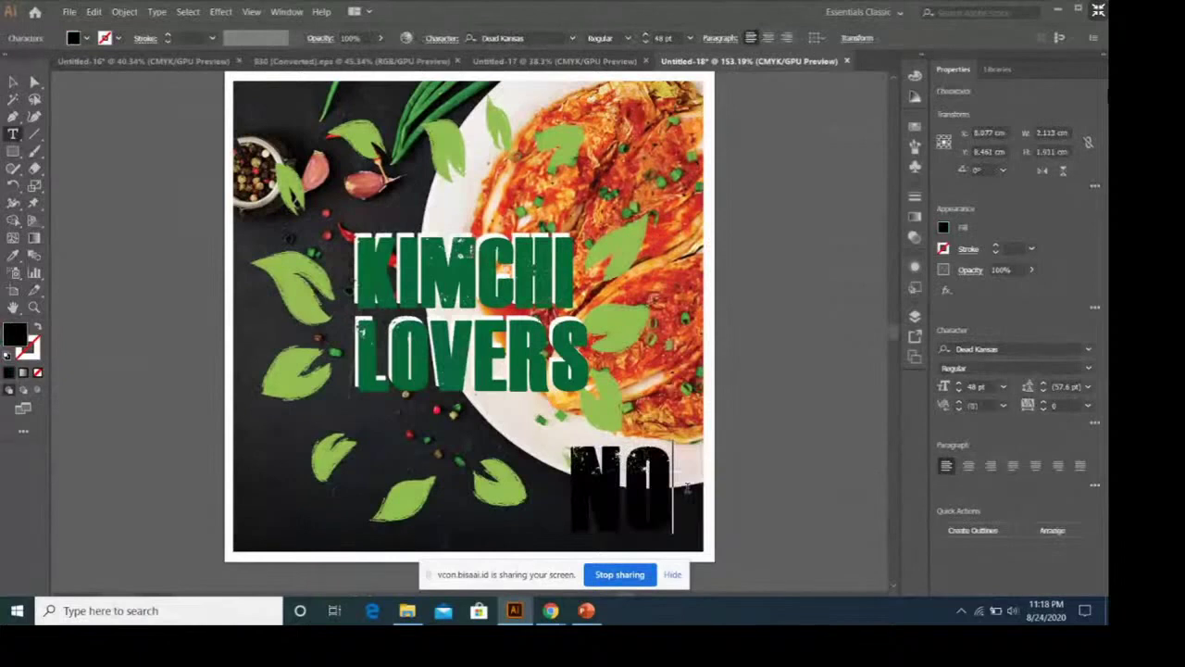
{"action": "type", "text": ".TLP:01"}
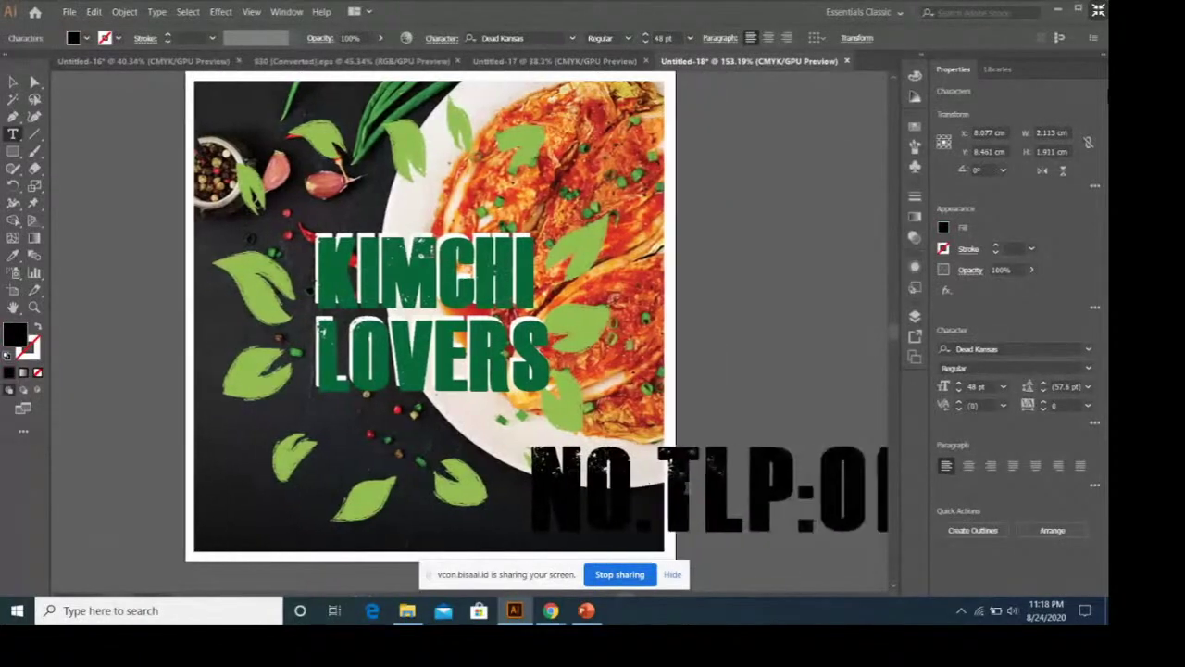
{"action": "type", "text": "21"}
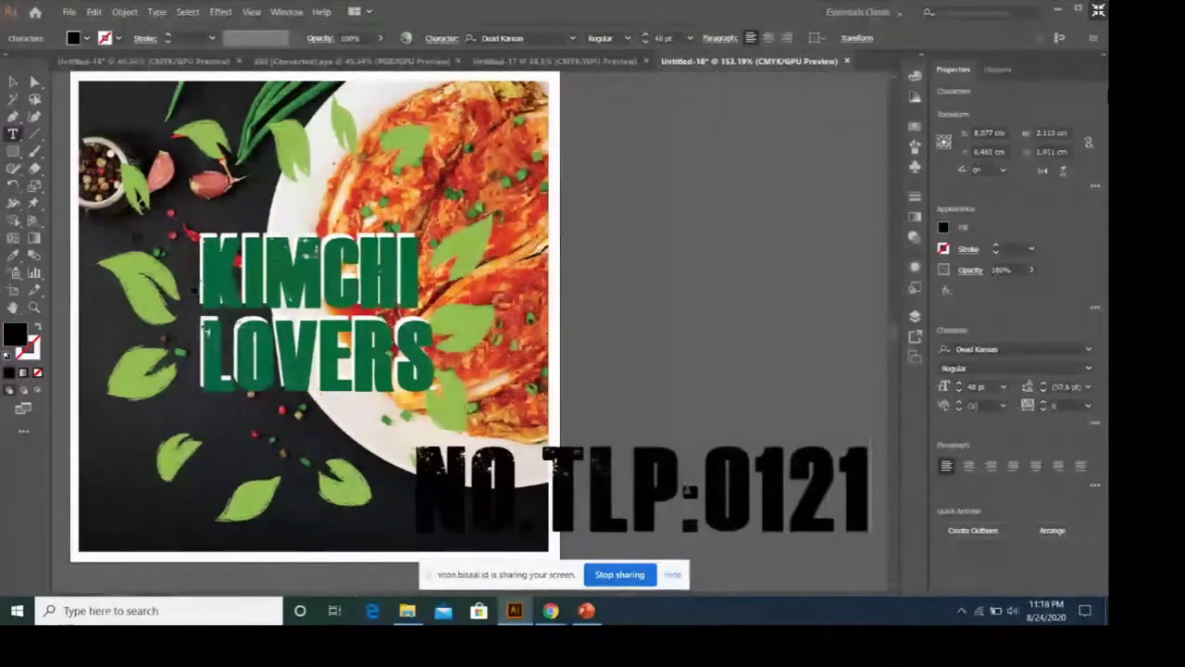
{"action": "type", "text": "2344XX"}
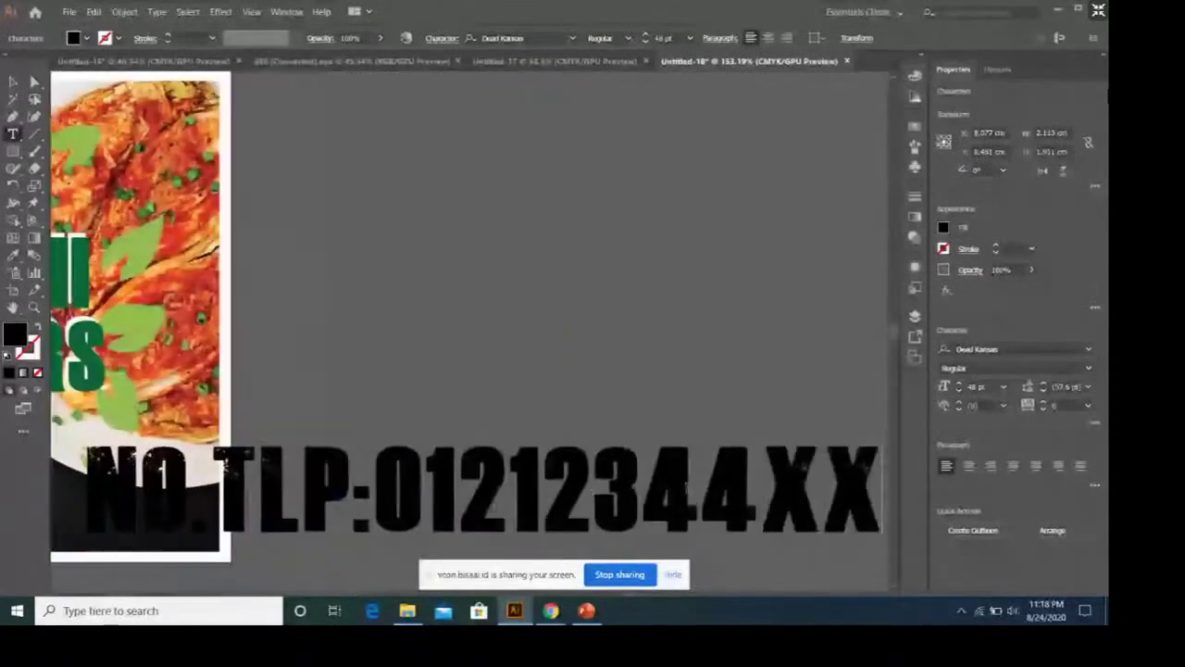
{"action": "key", "text": "ctrl+a"}
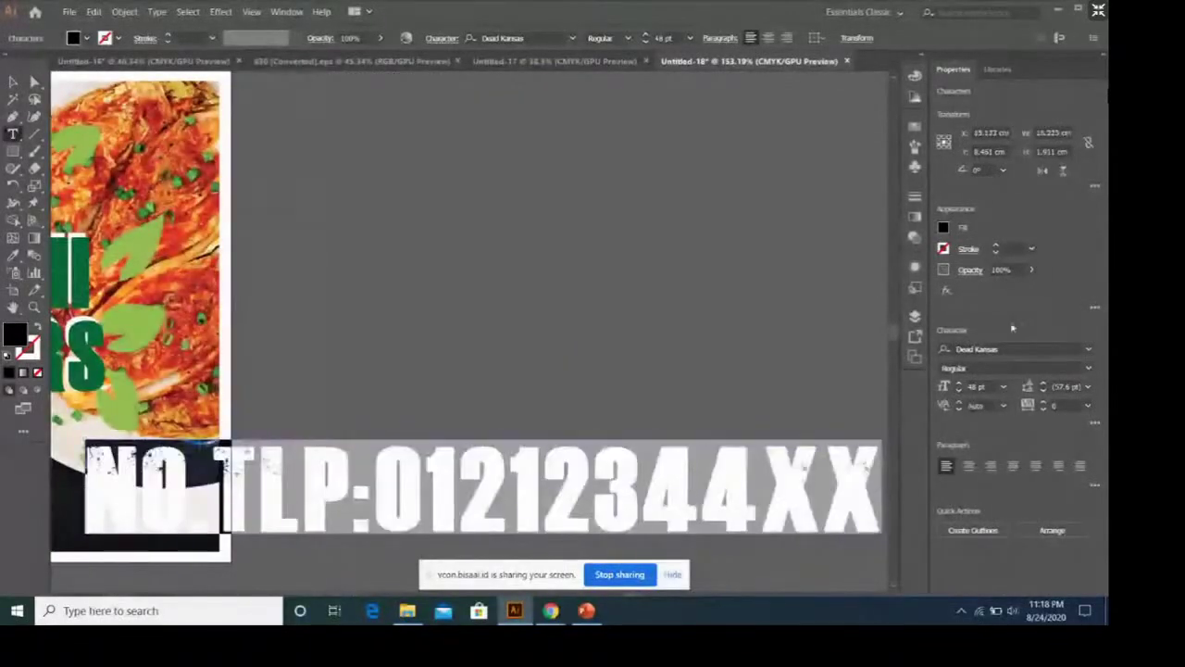
{"action": "left_click", "coordinate": [1002, 387]}
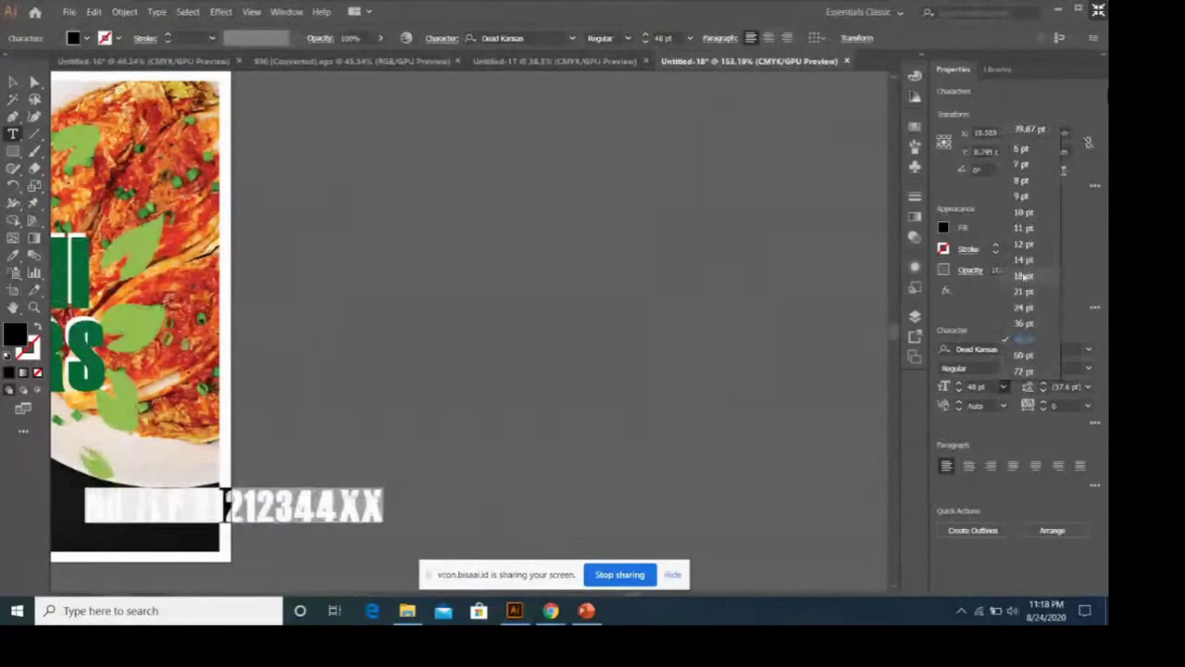
{"action": "left_click", "coordinate": [1025, 246]}
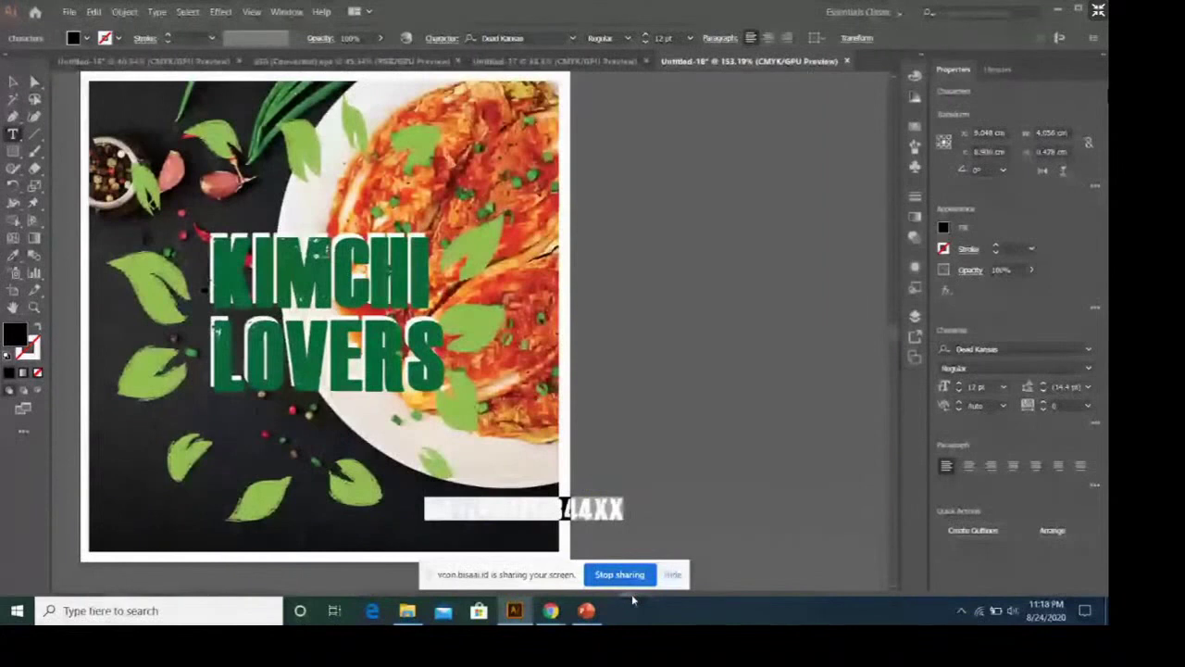
Step: Move the phone-number line to the label's bottom edge and colour it white
{"action": "left_click", "coordinate": [561, 505]}
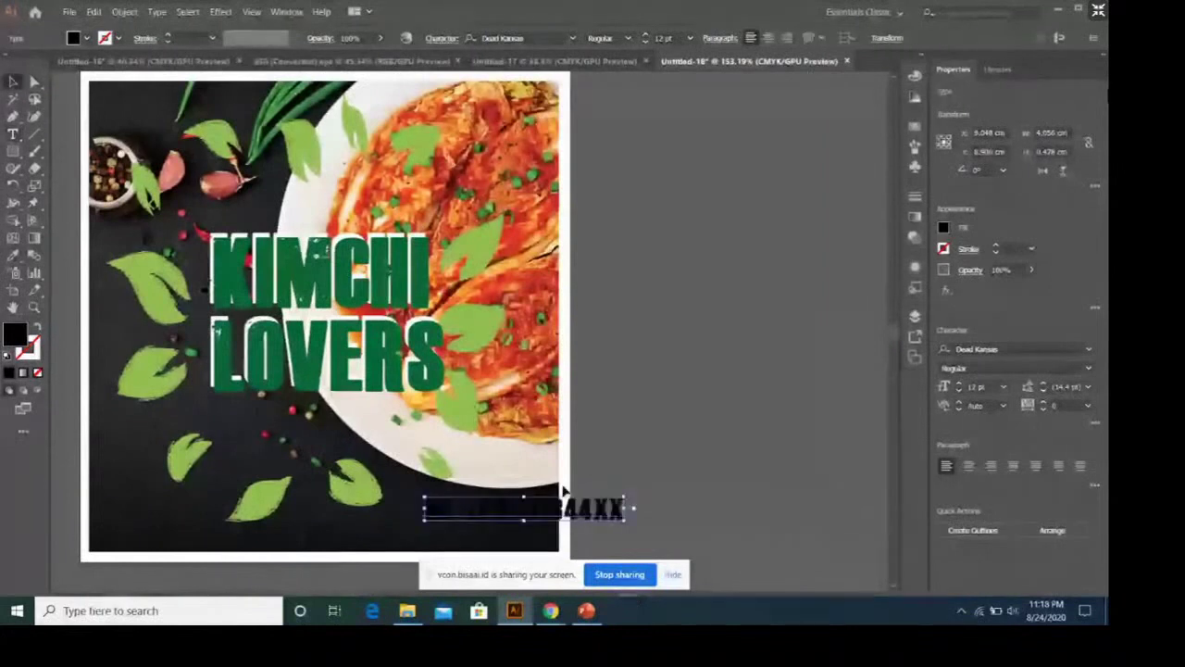
{"action": "left_click_drag", "start_coordinate": [574, 511], "coordinate": [494, 532]}
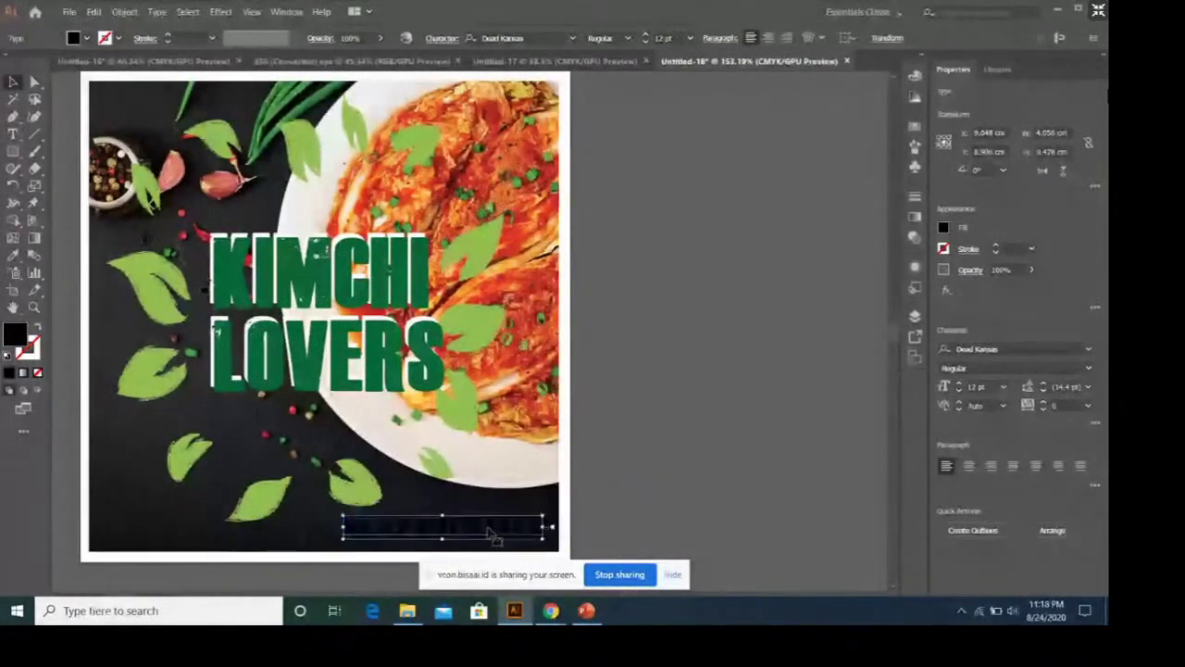
{"action": "left_click", "coordinate": [943, 227]}
{"action": "left_click", "coordinate": [808, 281]}
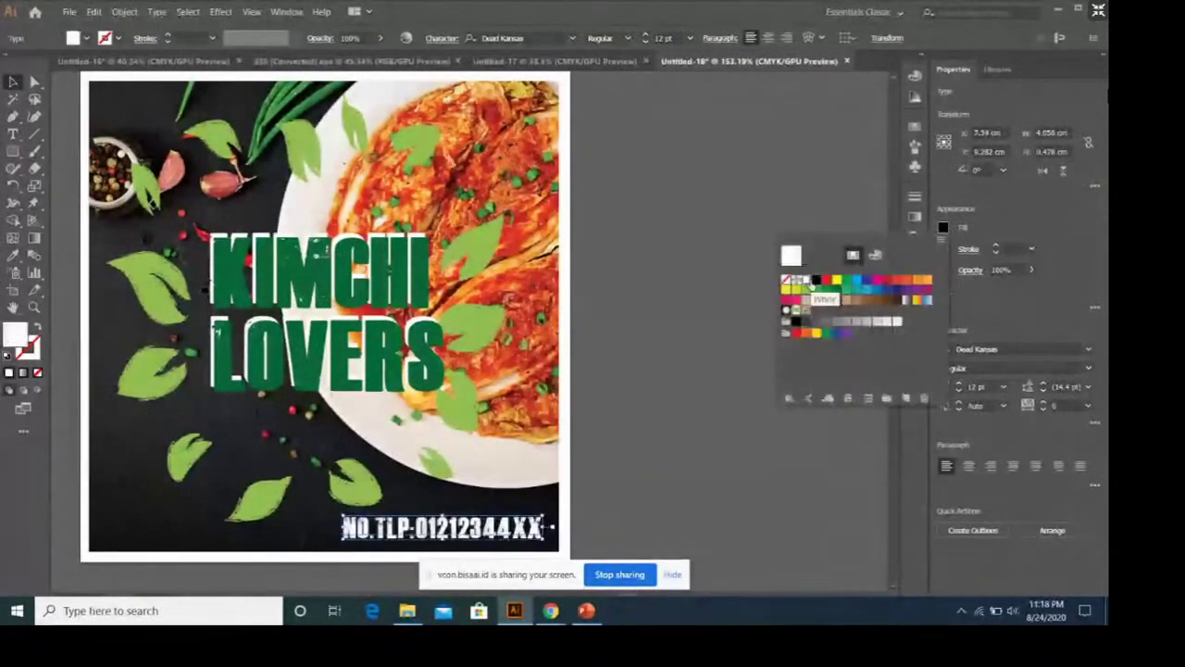
{"action": "left_click", "coordinate": [12, 83]}
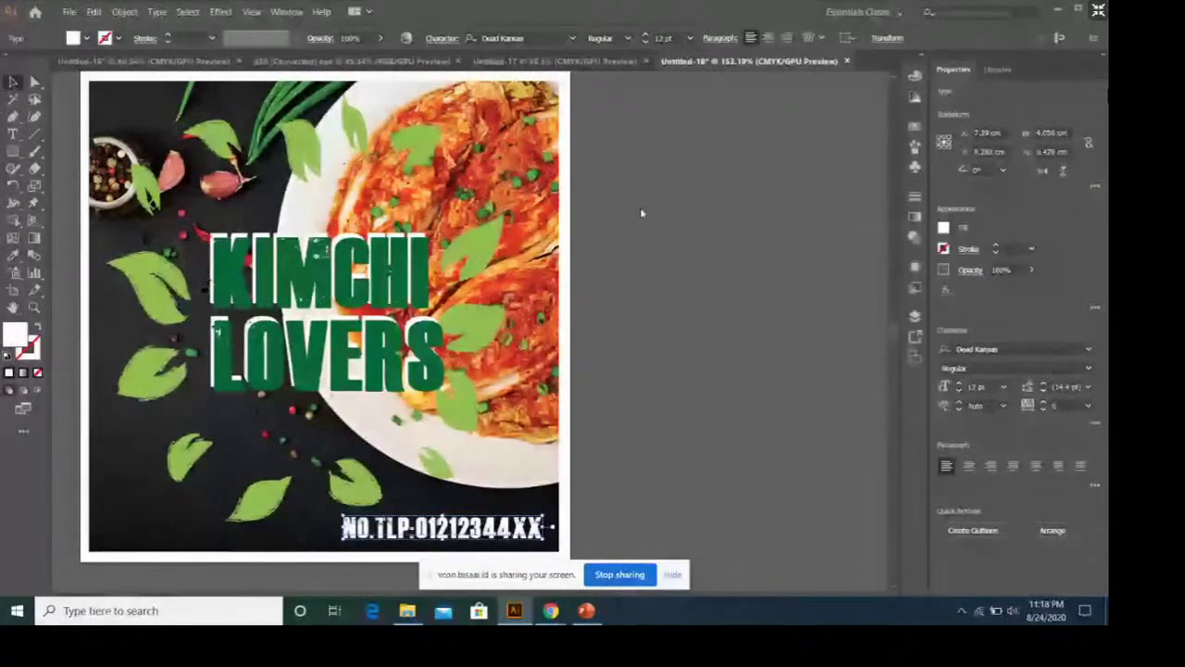
{"action": "left_click", "coordinate": [679, 298]}
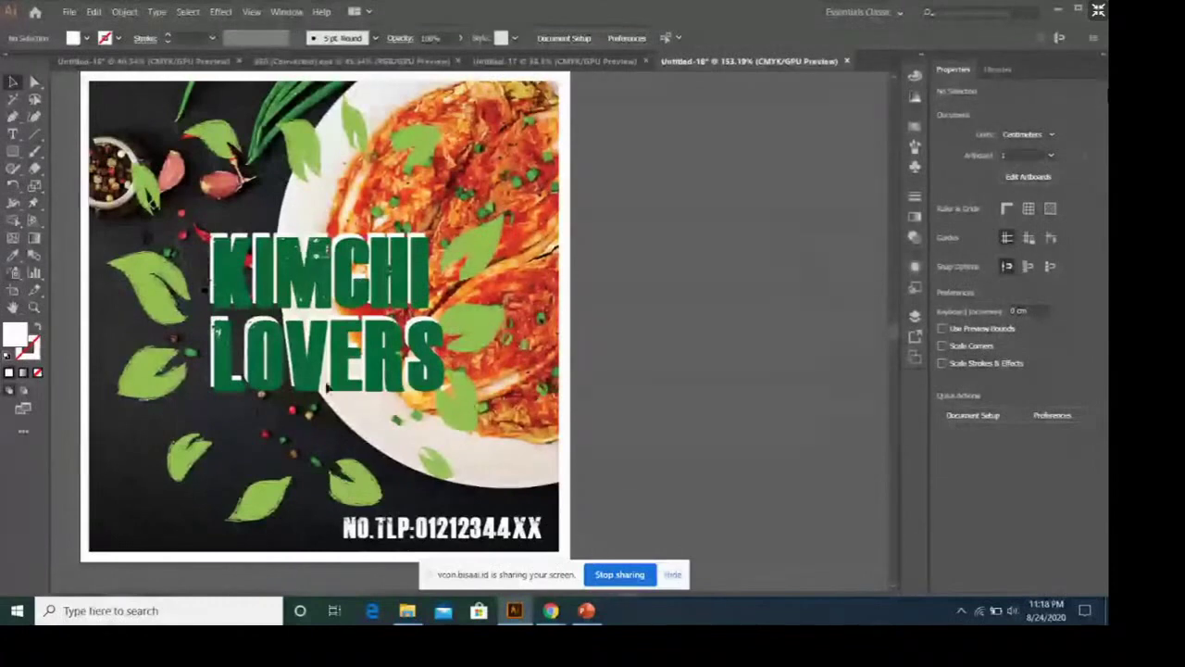
Step: Group all the green leaves into one object, then open the File menu for exporting
{"action": "scroll", "coordinate": [89, 145], "scroll_direction": "up", "scroll_amount": 2}
{"action": "key", "text": "ctrl+a"}
{"action": "right_click", "coordinate": [315, 298]}
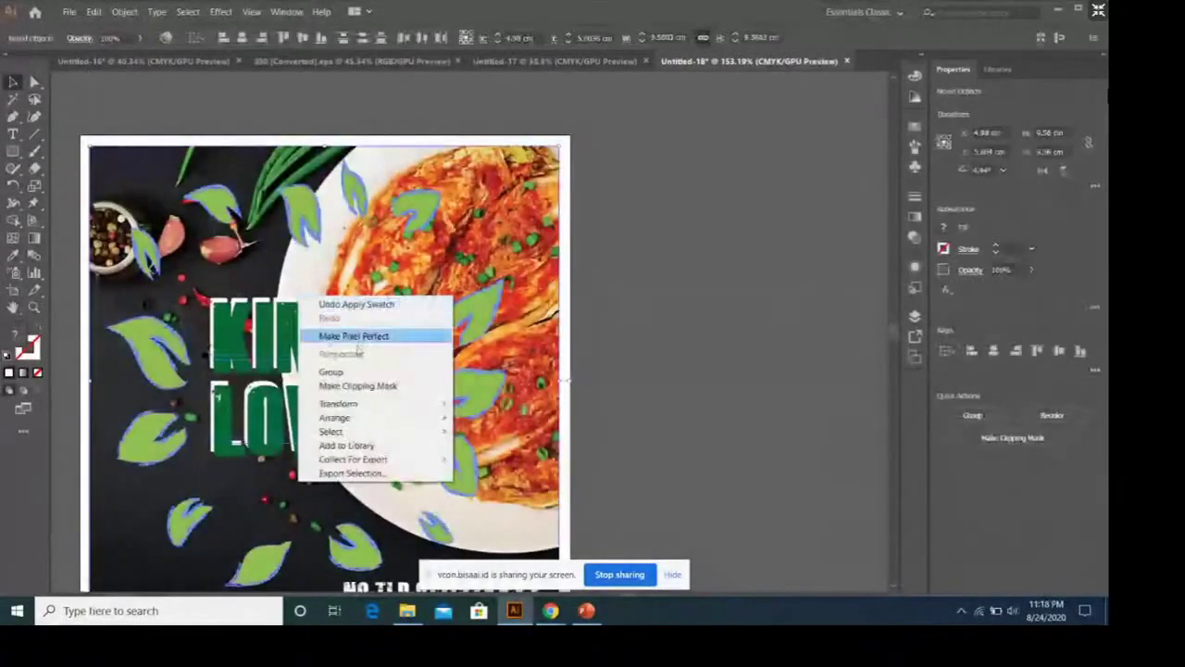
{"action": "left_click", "coordinate": [342, 370]}
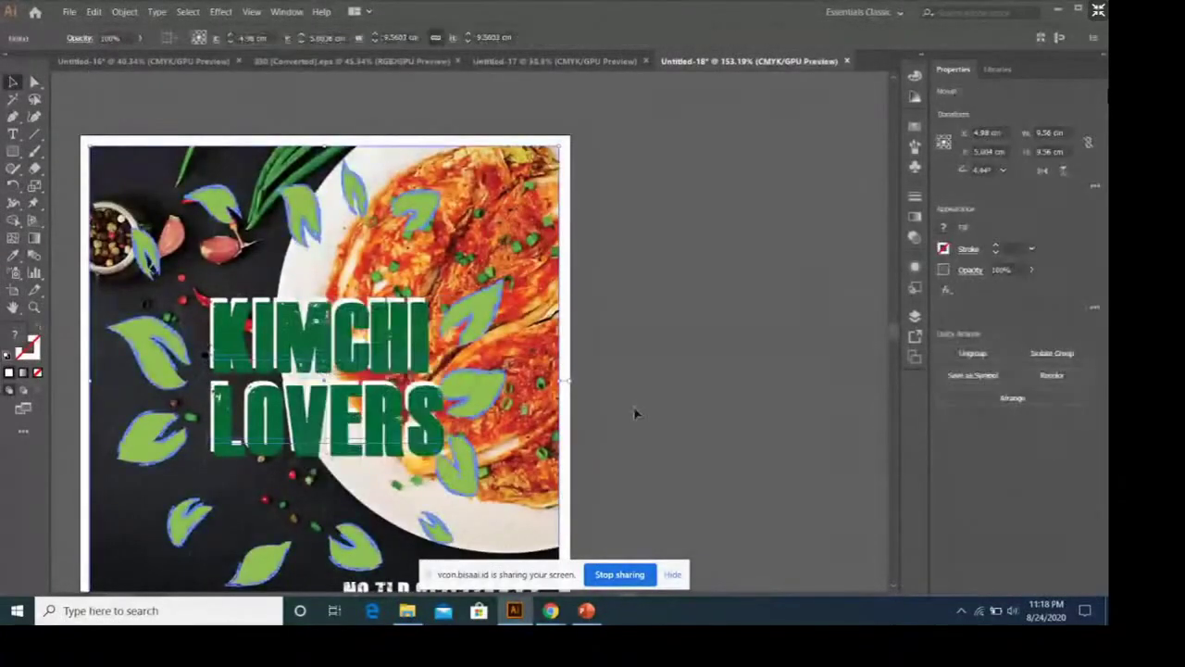
{"action": "left_click", "coordinate": [635, 414]}
{"action": "left_click", "coordinate": [561, 256]}
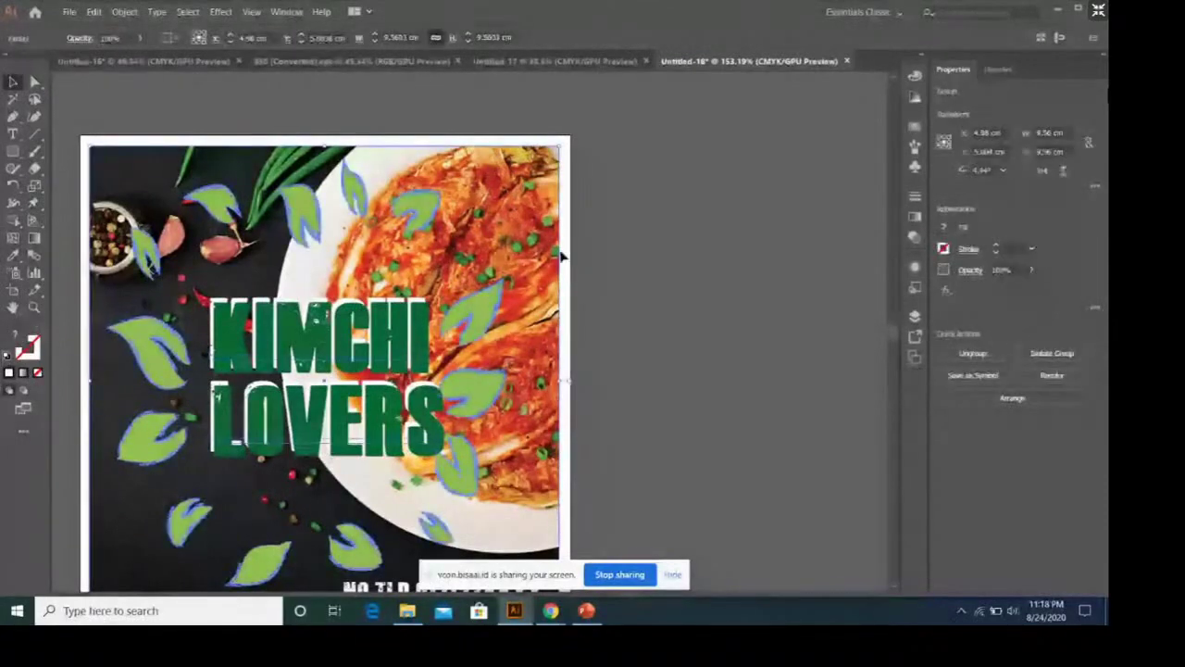
{"action": "scroll", "coordinate": [561, 255], "scroll_direction": "down", "scroll_amount": 2}
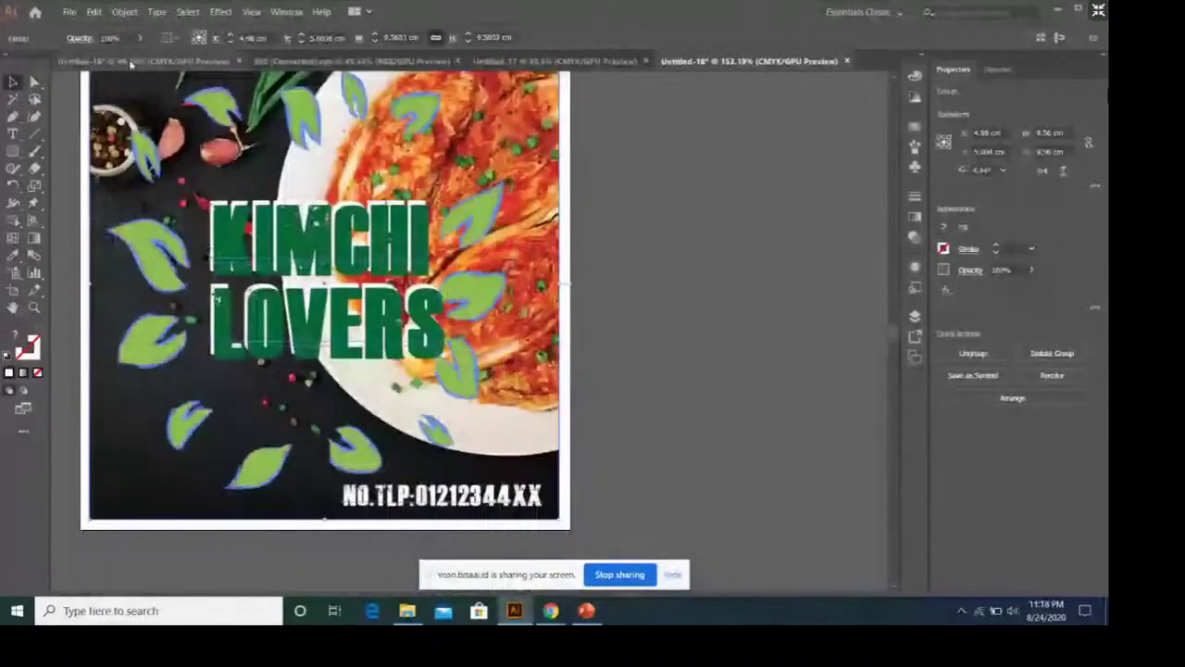
{"action": "left_click", "coordinate": [686, 344]}
{"action": "scroll", "coordinate": [315, 243], "scroll_direction": "up", "scroll_amount": 1}
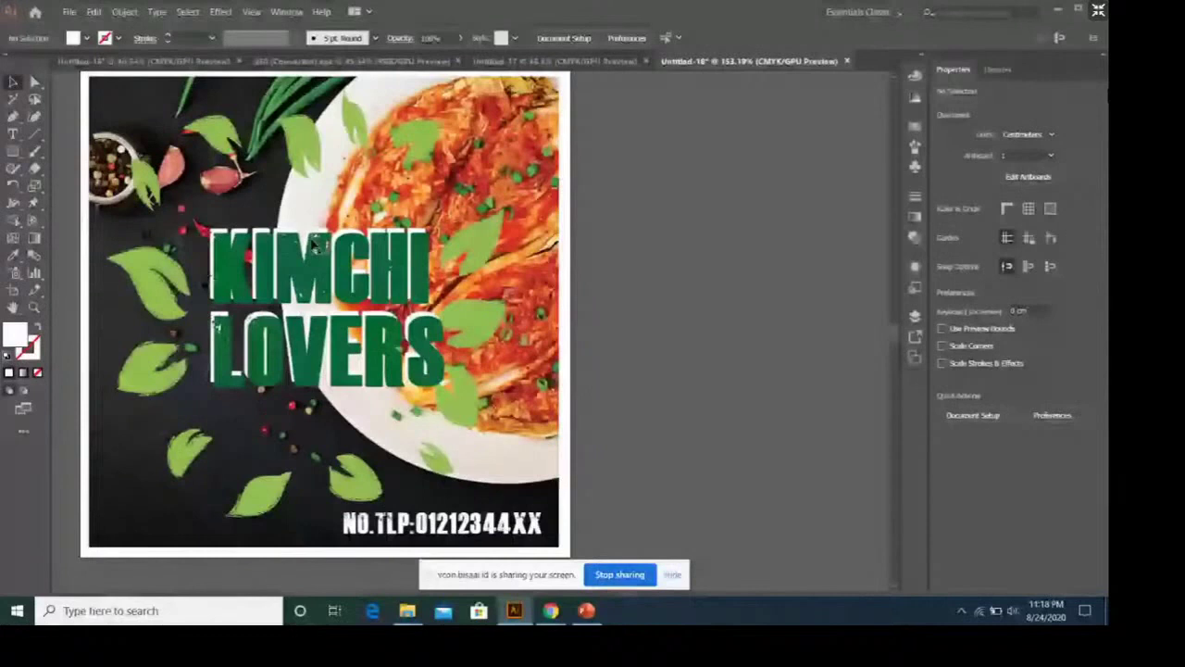
{"action": "left_click", "coordinate": [70, 11]}
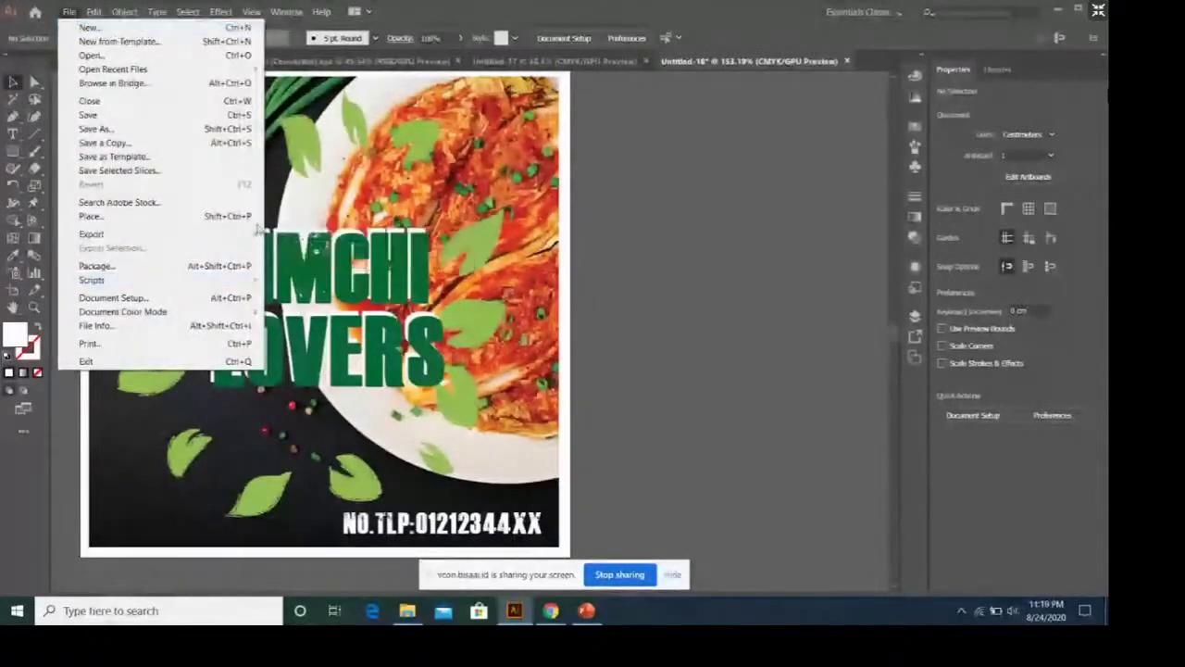
{"action": "mouse_move", "coordinate": [92, 234]}
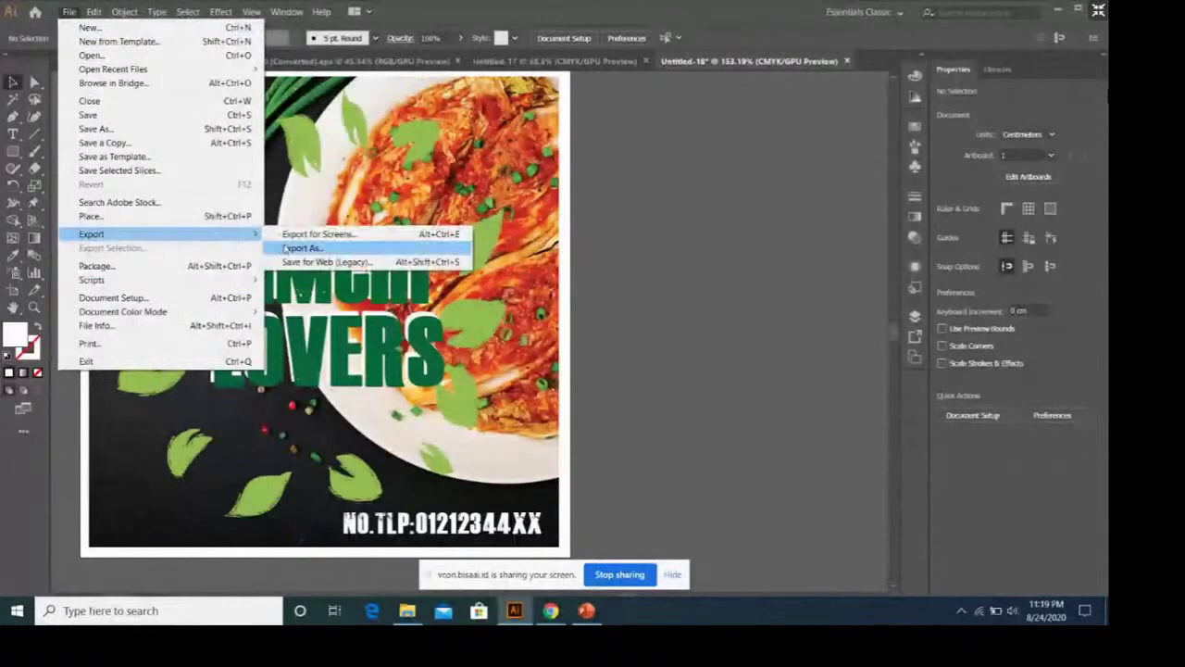
Step: Export artboard 1 as a PNG named 'label kimchi lovers' into the packaging folder
{"action": "left_click", "coordinate": [302, 248]}
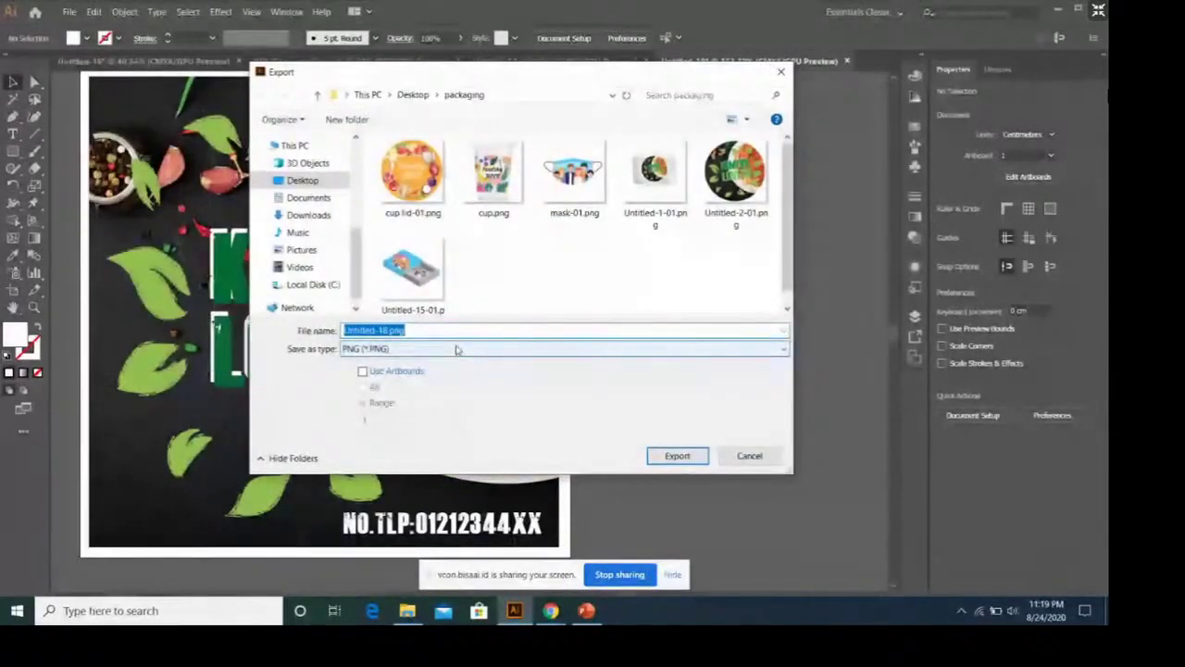
{"action": "type", "text": "label"}
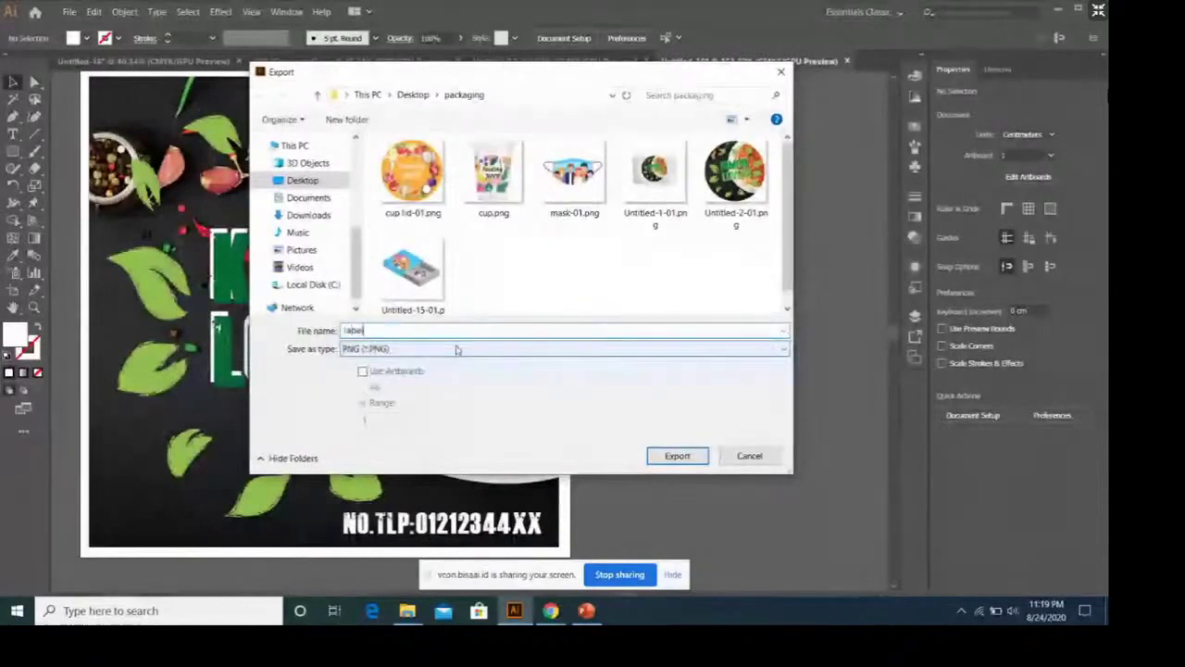
{"action": "type", "text": " kimchi lo"}
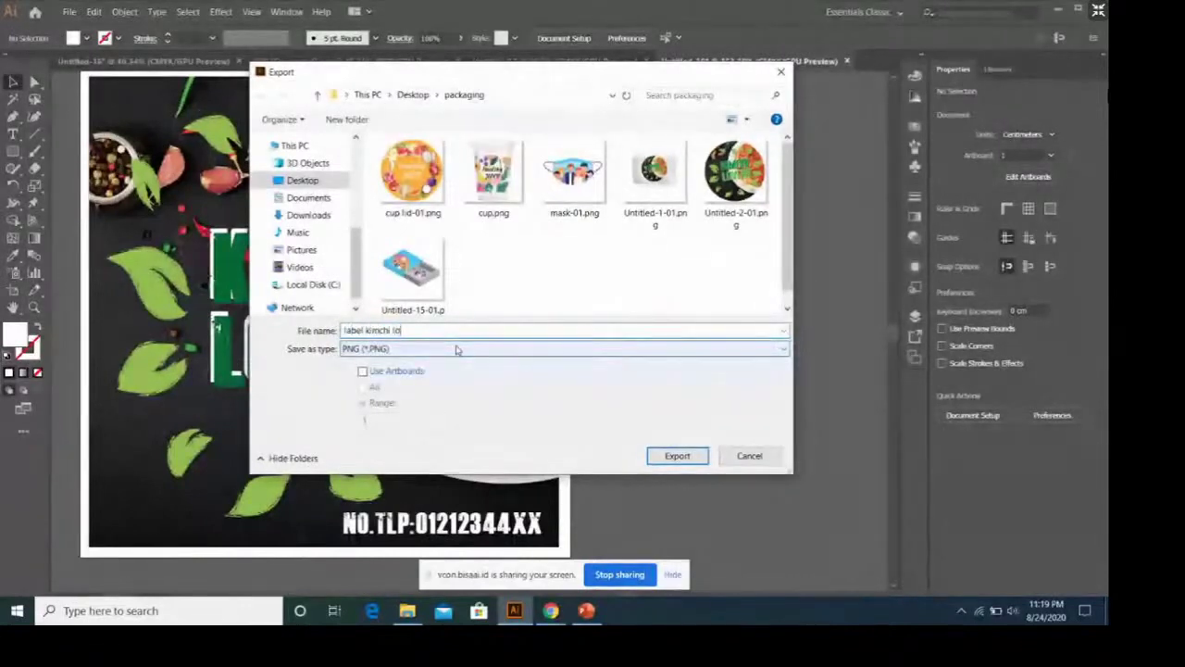
{"action": "type", "text": "vers"}
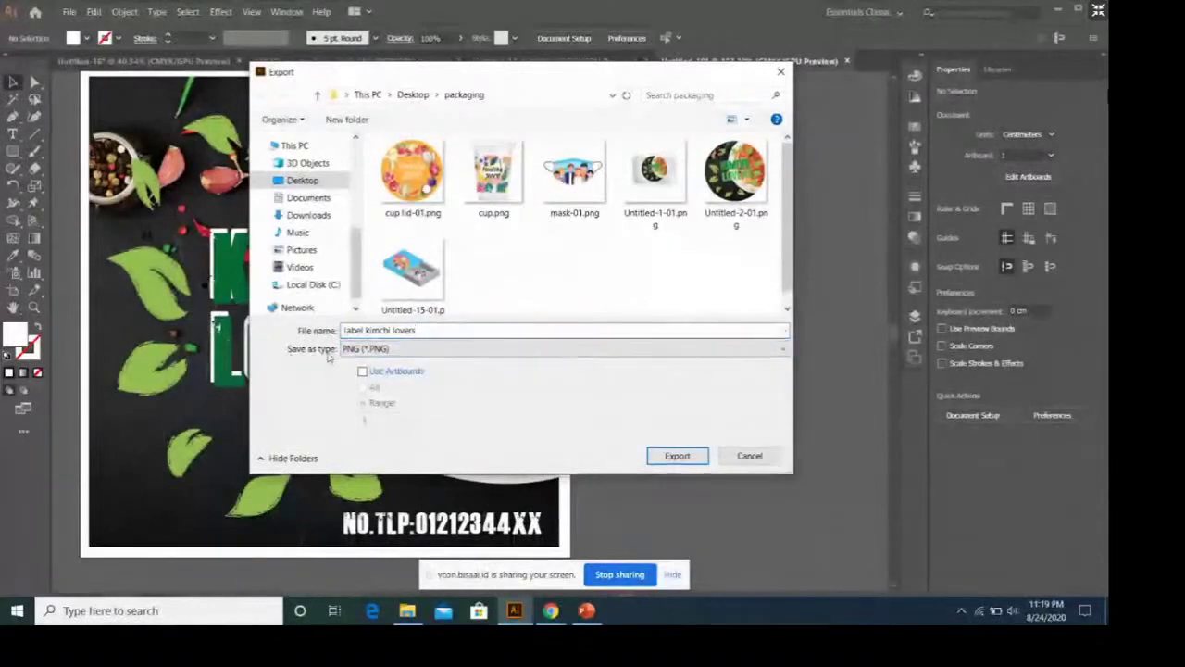
{"action": "left_click", "coordinate": [414, 374]}
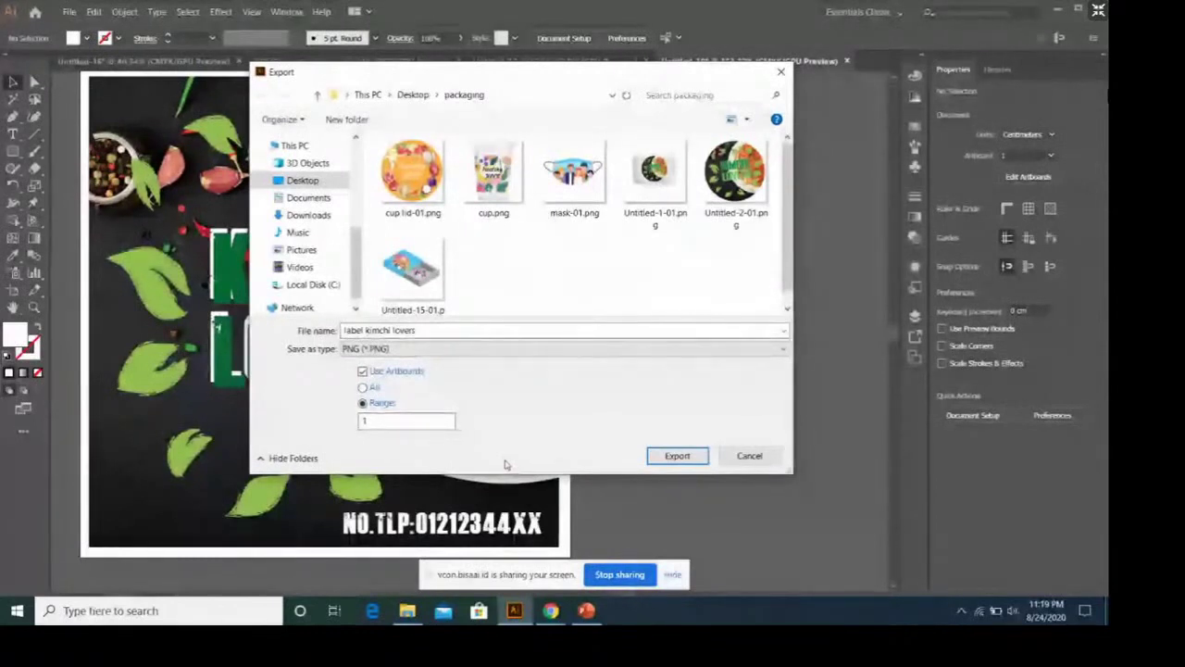
{"action": "left_click", "coordinate": [696, 461]}
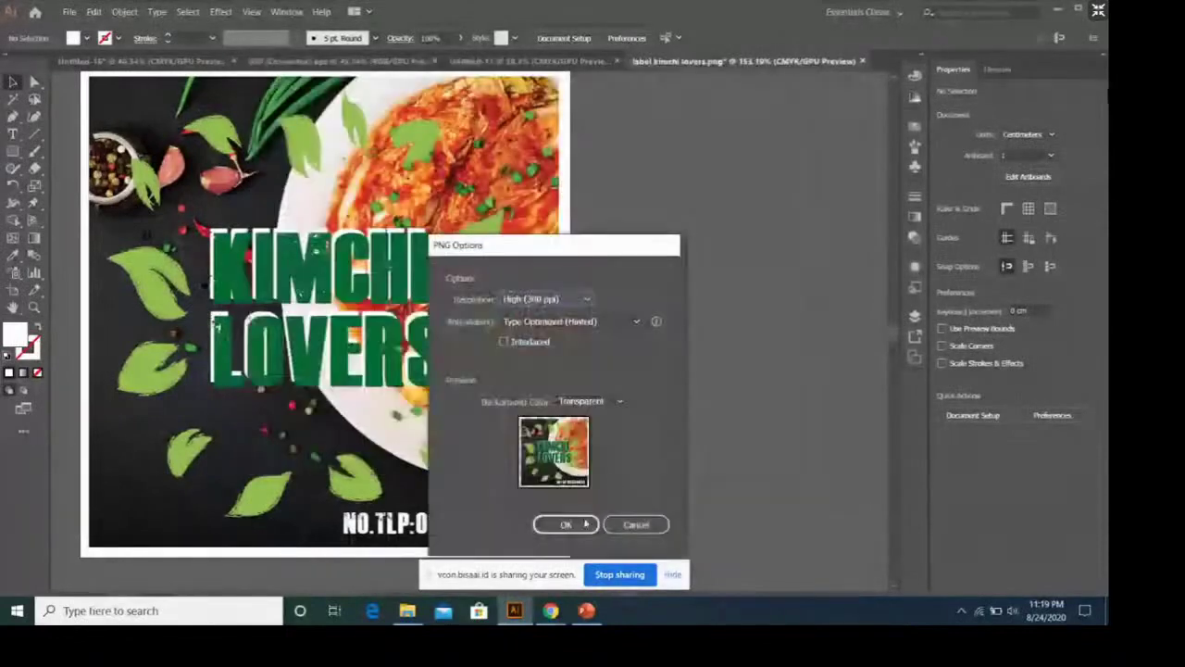
{"action": "left_click", "coordinate": [583, 524]}
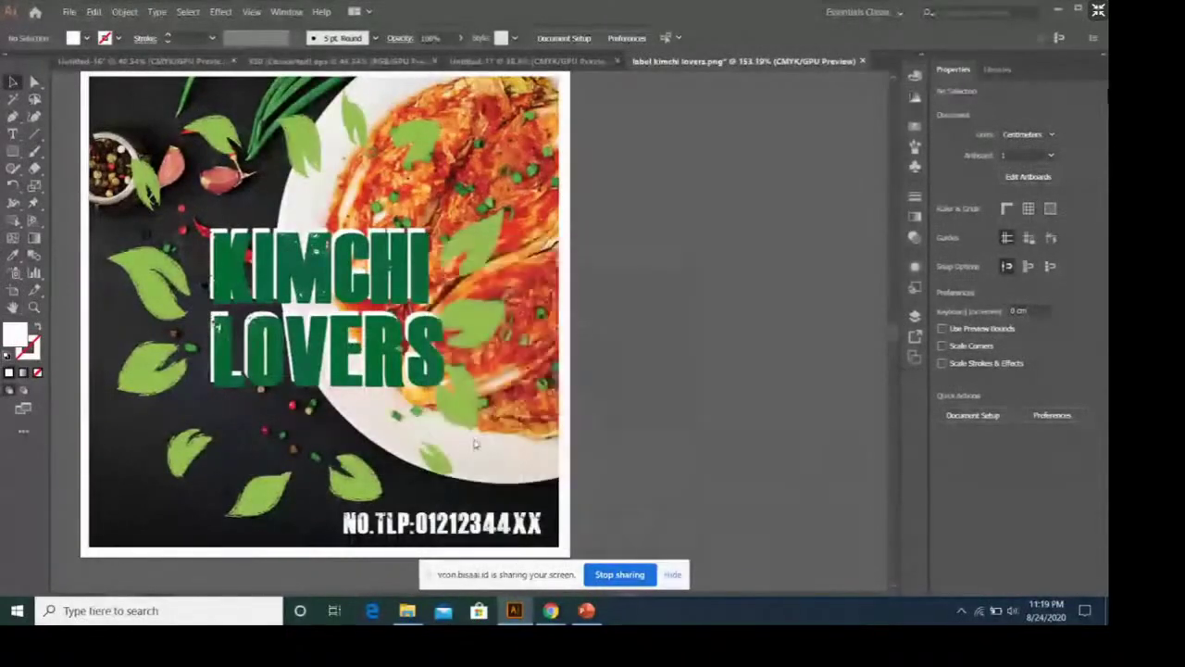
{"action": "left_click", "coordinate": [68, 12]}
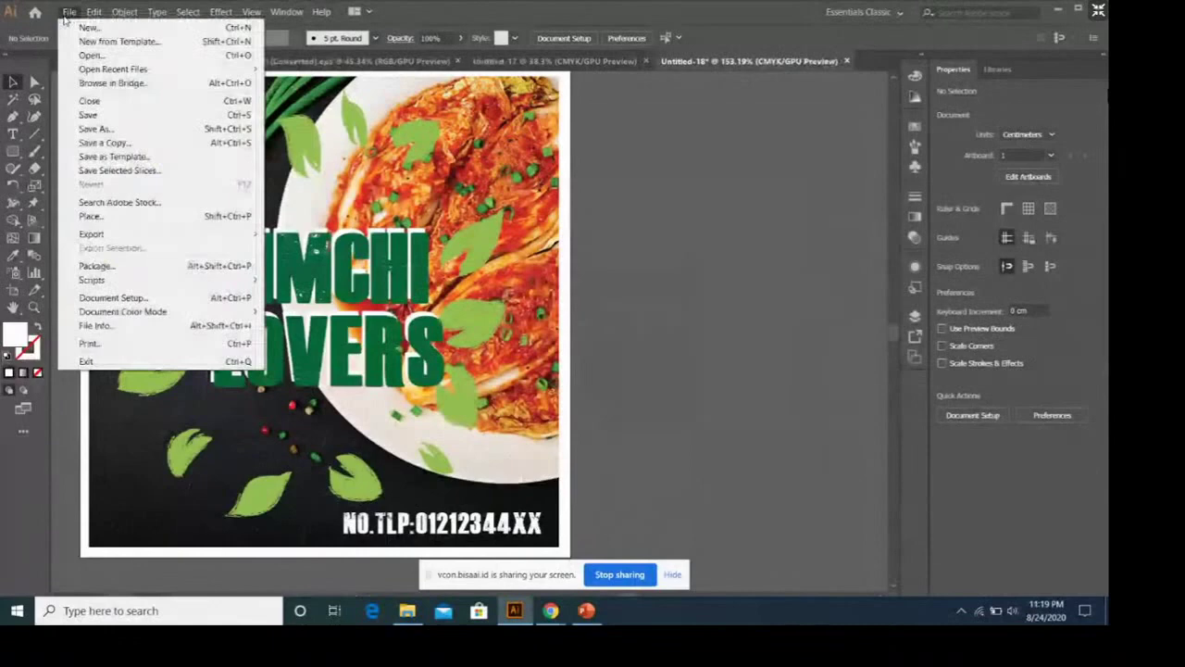
Step: Alt-drag a copy of the white tray onto Untitled-16's empty right artboard
{"action": "left_click", "coordinate": [144, 61]}
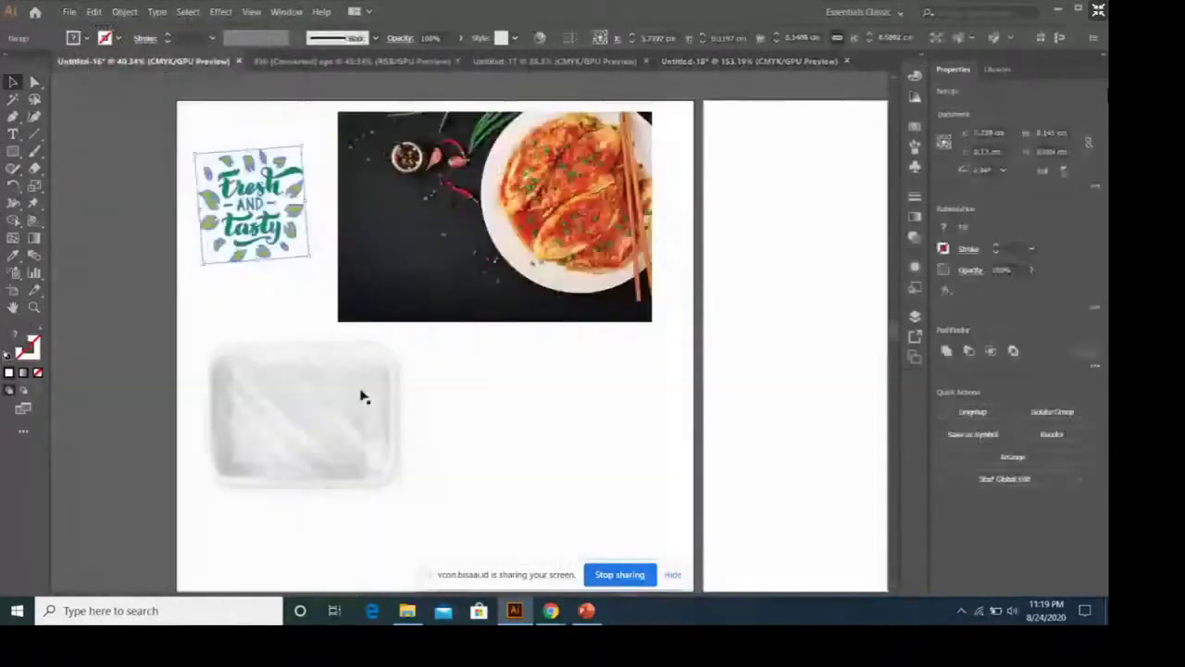
{"action": "left_click", "coordinate": [363, 396]}
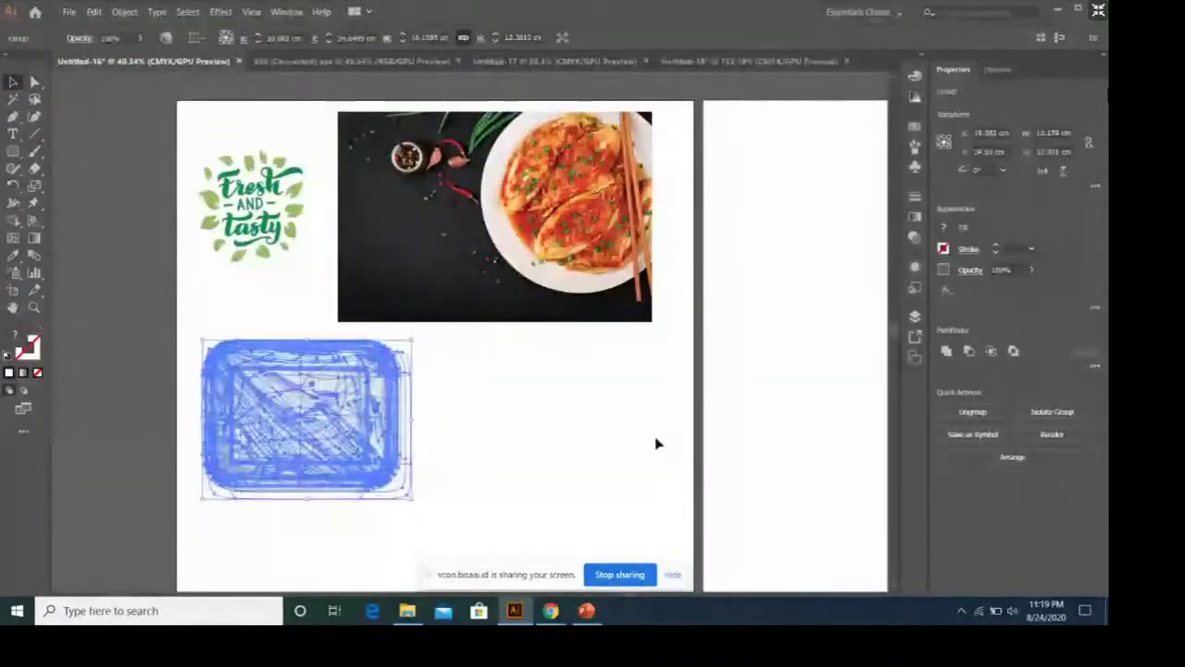
{"action": "scroll", "coordinate": [648, 519], "scroll_direction": "down", "scroll_amount": 2}
{"action": "scroll", "coordinate": [634, 597], "scroll_direction": "right", "scroll_amount": 2}
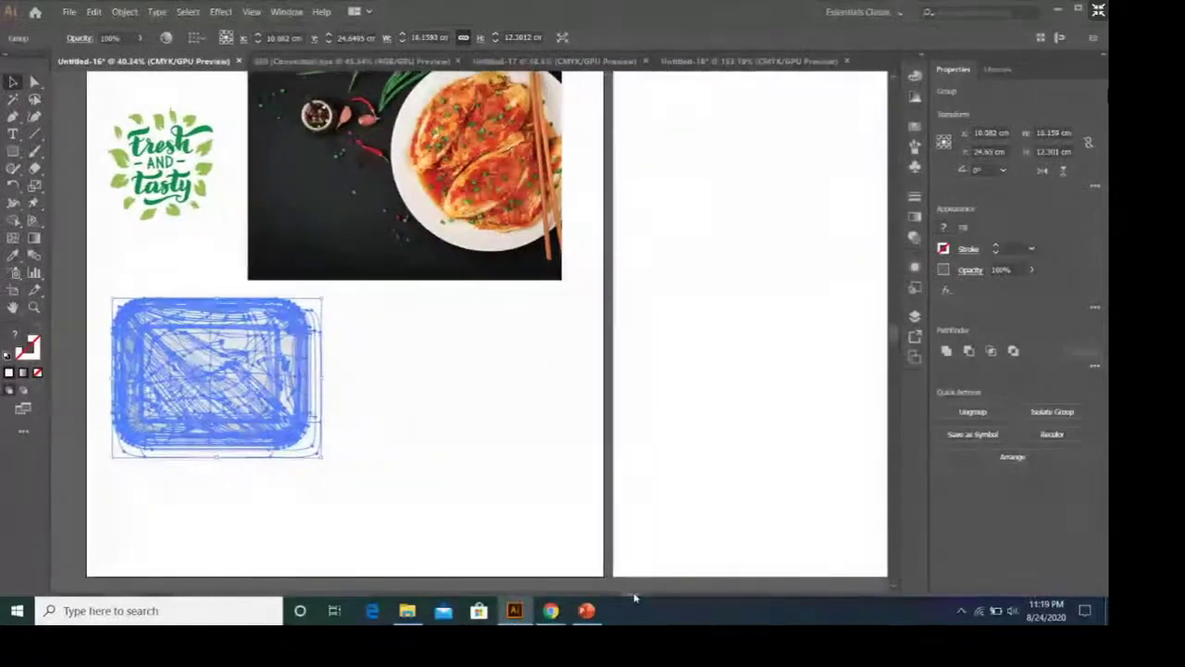
{"action": "left_click_drag", "start_coordinate": [231, 389], "coordinate": [760, 200]}
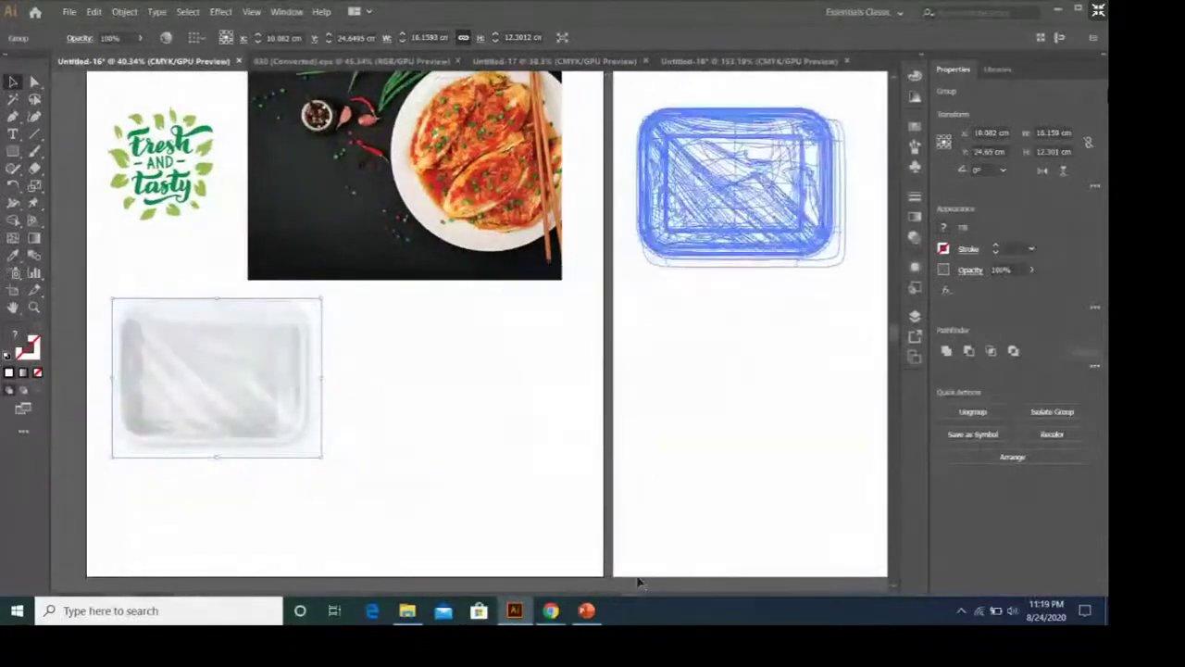
Step: Enlarge the tray copy to about 30.3 × 23.07 cm and shift it into place
{"action": "scroll", "coordinate": [640, 598], "scroll_direction": "right", "scroll_amount": 1}
{"action": "scroll", "coordinate": [648, 601], "scroll_direction": "right", "scroll_amount": 8}
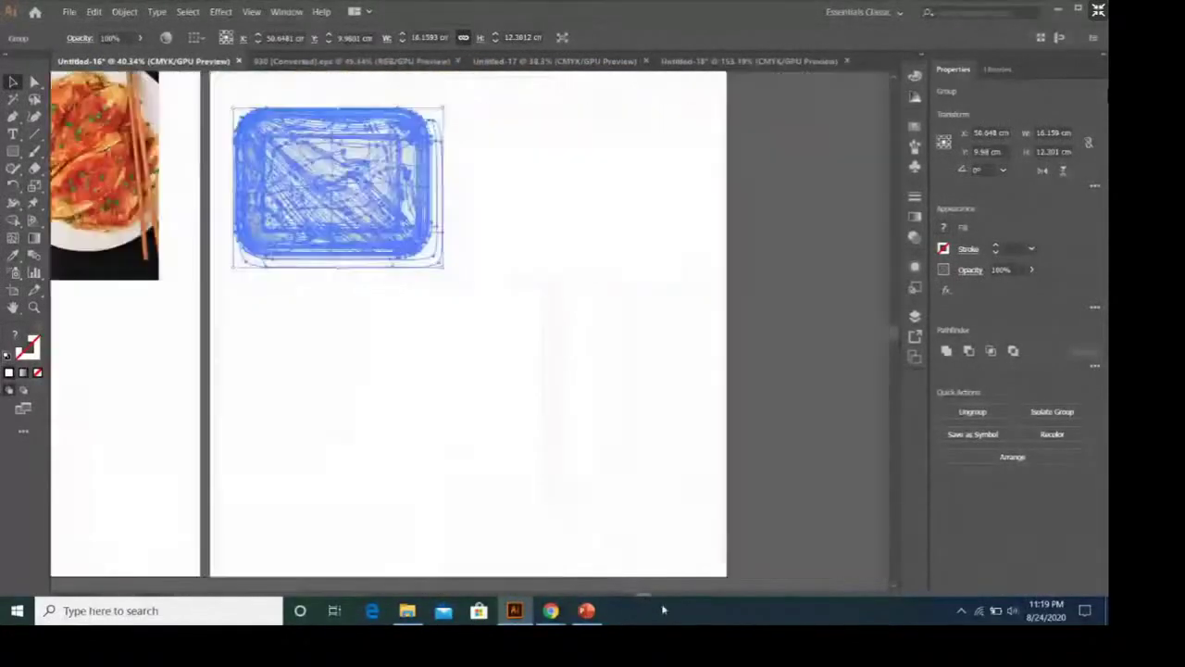
{"action": "scroll", "coordinate": [636, 581], "scroll_direction": "left", "scroll_amount": 1}
{"action": "left_click_drag", "start_coordinate": [465, 270], "coordinate": [676, 411]}
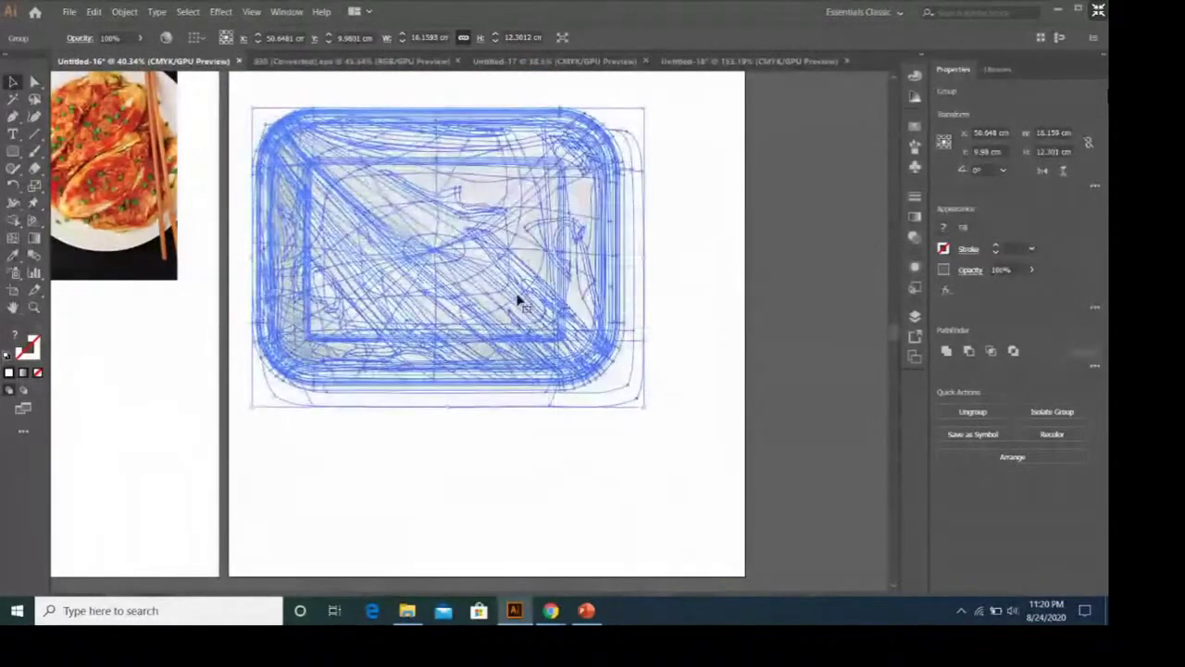
{"action": "left_click_drag", "start_coordinate": [518, 301], "coordinate": [531, 308]}
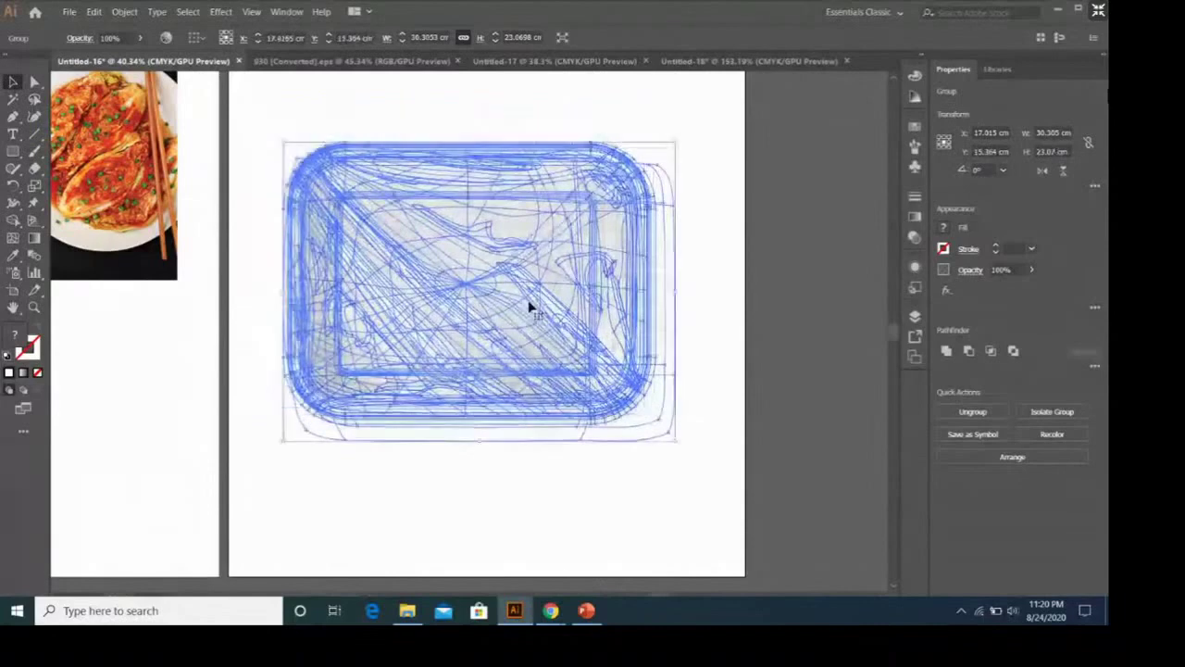
{"action": "left_click", "coordinate": [763, 182]}
{"action": "left_click", "coordinate": [731, 61]}
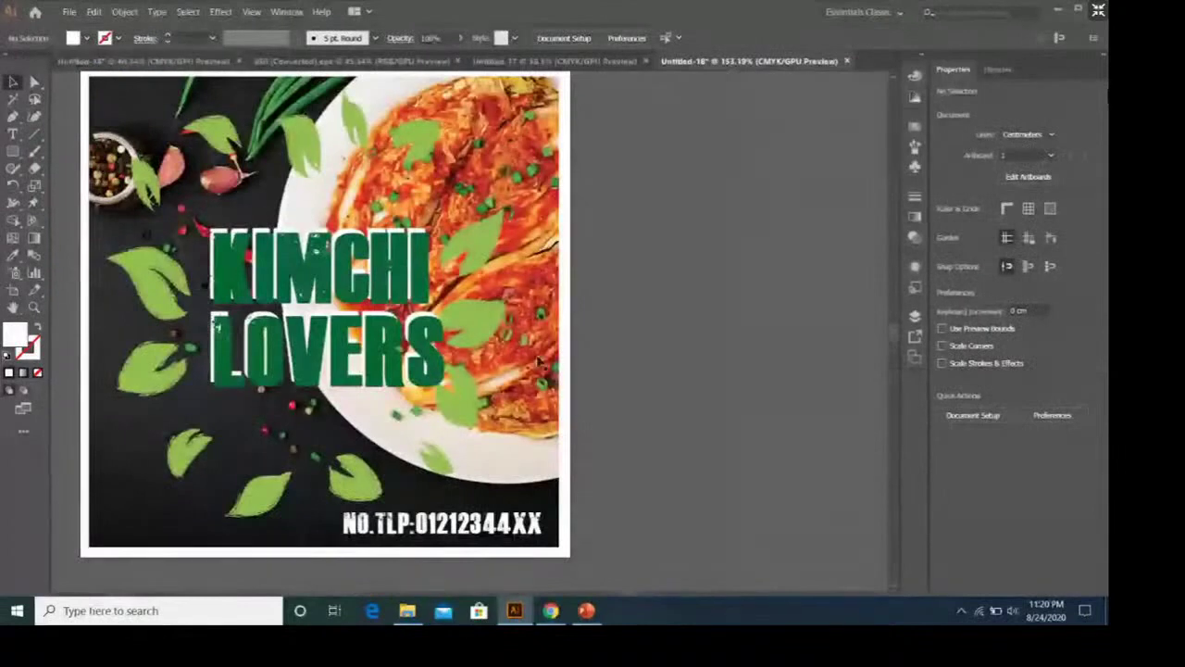
Step: Select the Kimchi Lovers label and paste it into the Untitled-16 tray document
{"action": "left_click", "coordinate": [88, 104]}
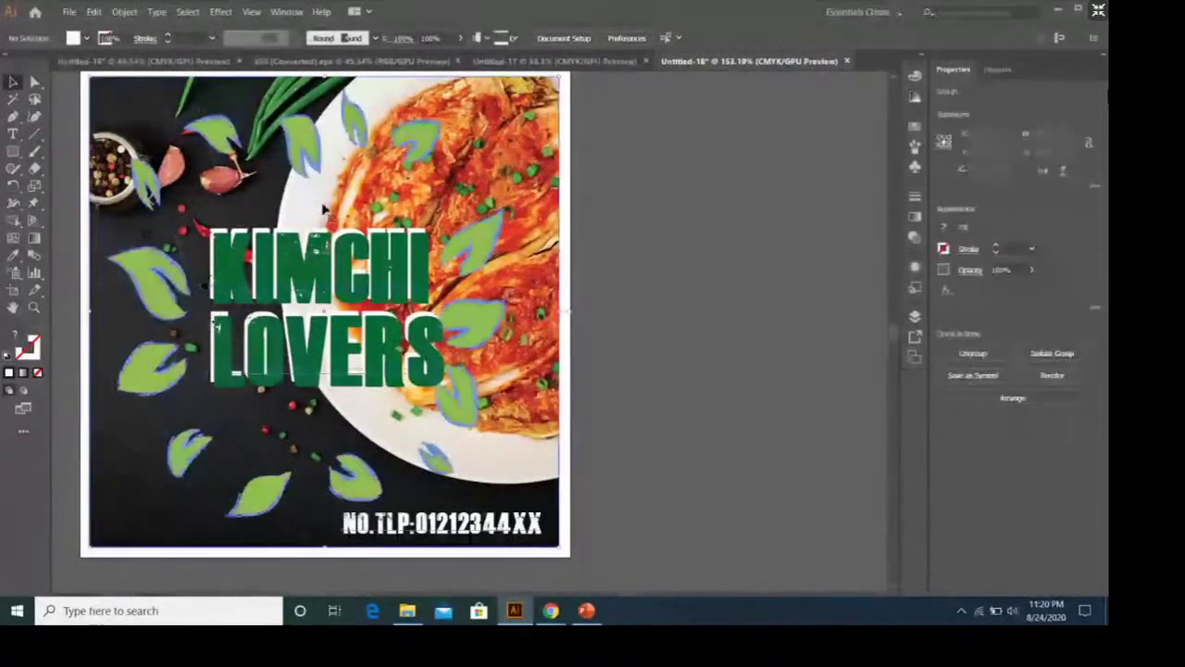
{"action": "right_click", "coordinate": [383, 263]}
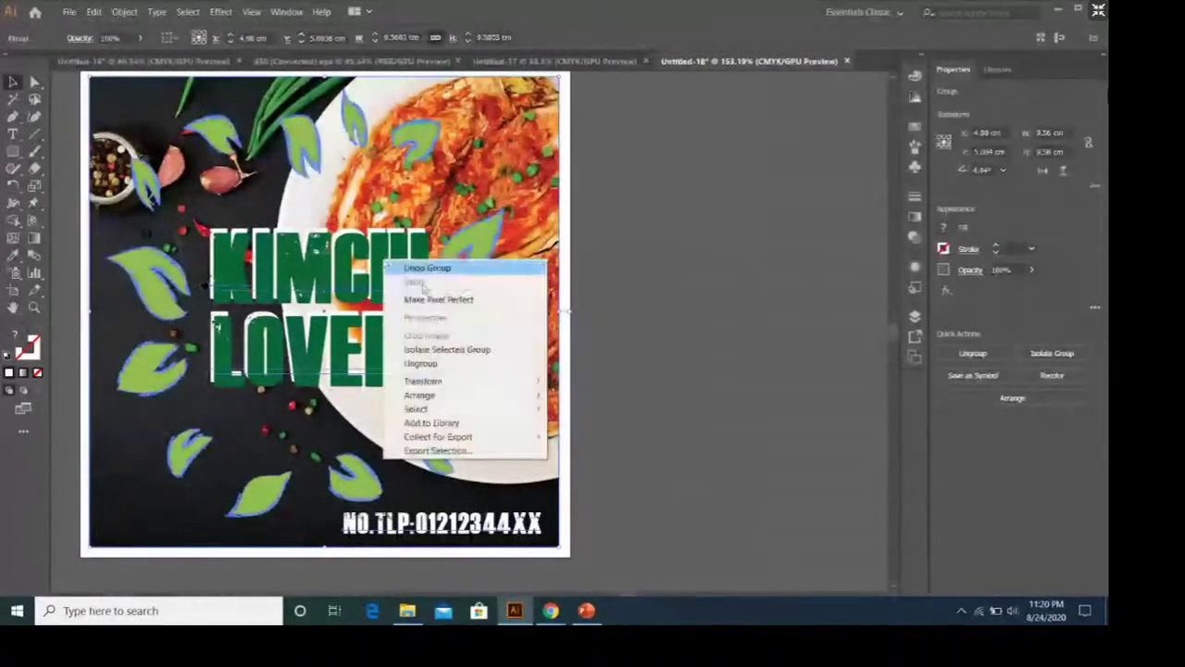
{"action": "left_click", "coordinate": [447, 349]}
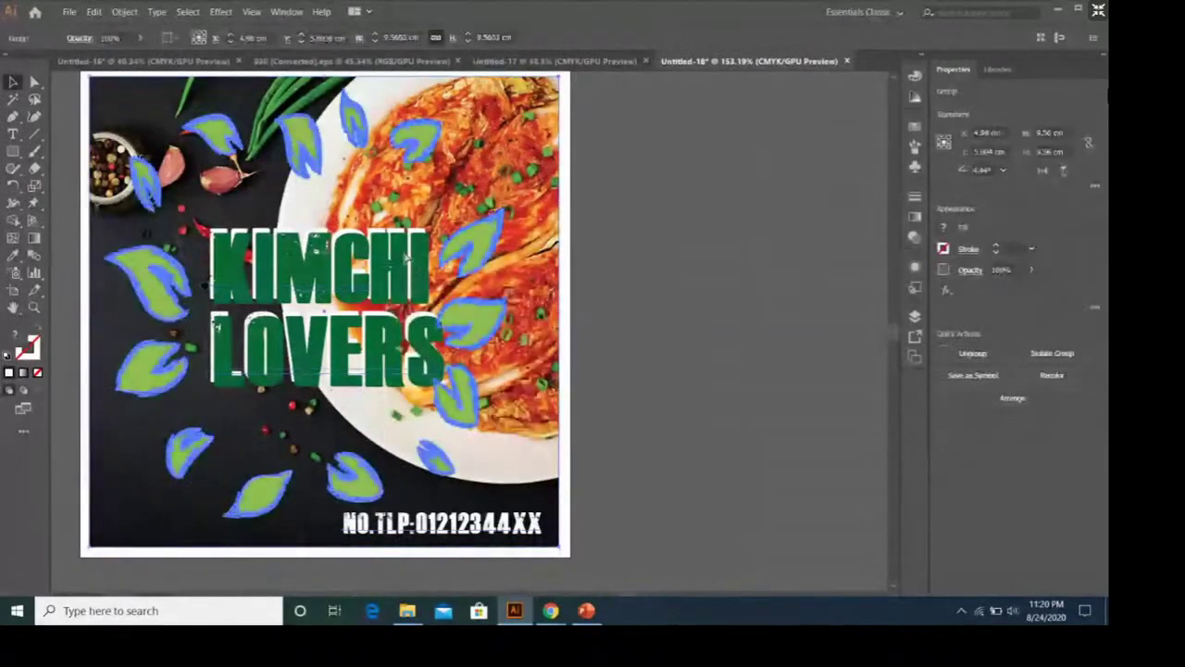
{"action": "left_click", "coordinate": [183, 61]}
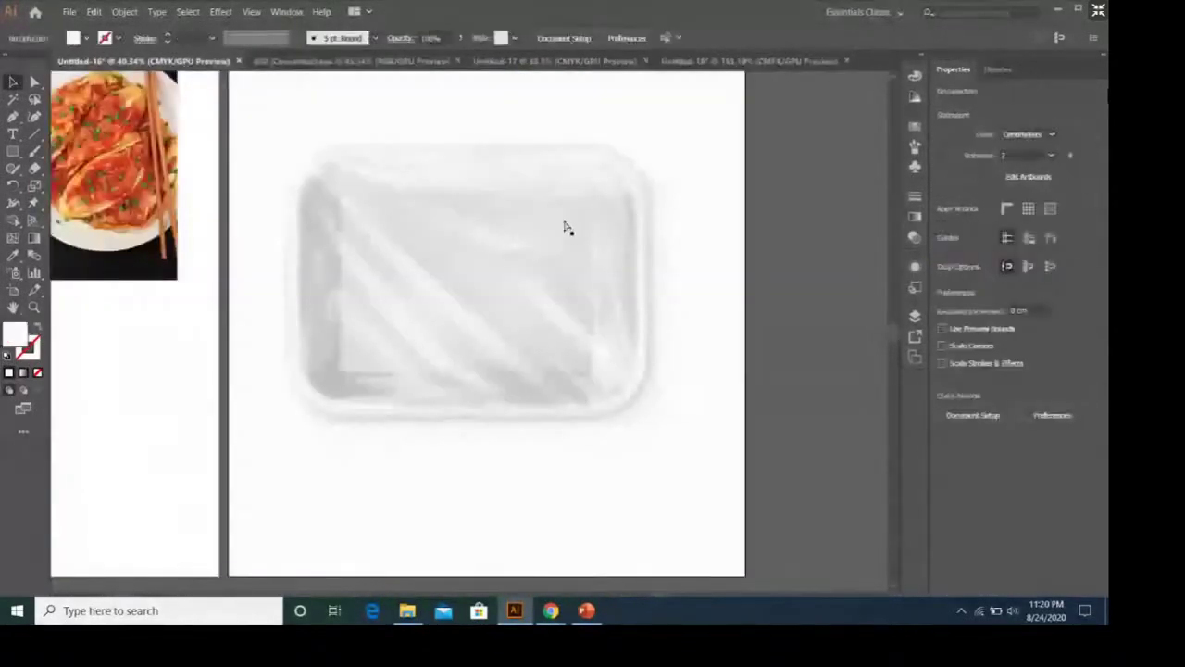
{"action": "key", "text": "ctrl+v"}
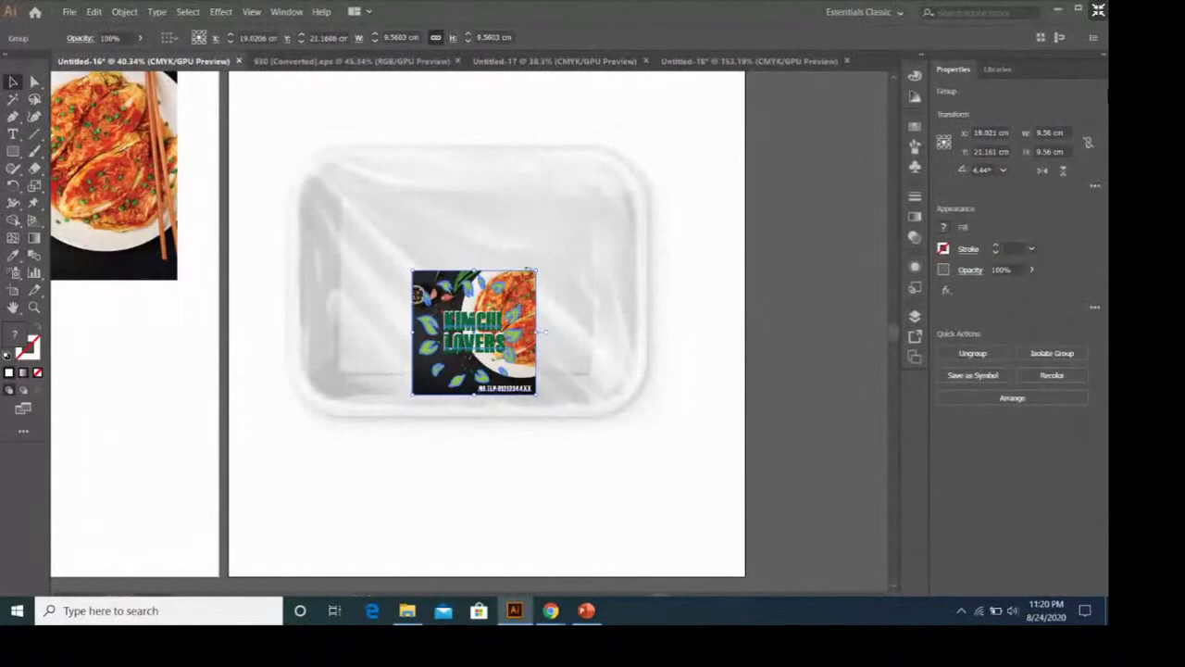
Step: Scale the label up proportionally and centre it on the enlarged tray
{"action": "left_click_drag", "start_coordinate": [538, 269], "coordinate": [595, 212]}
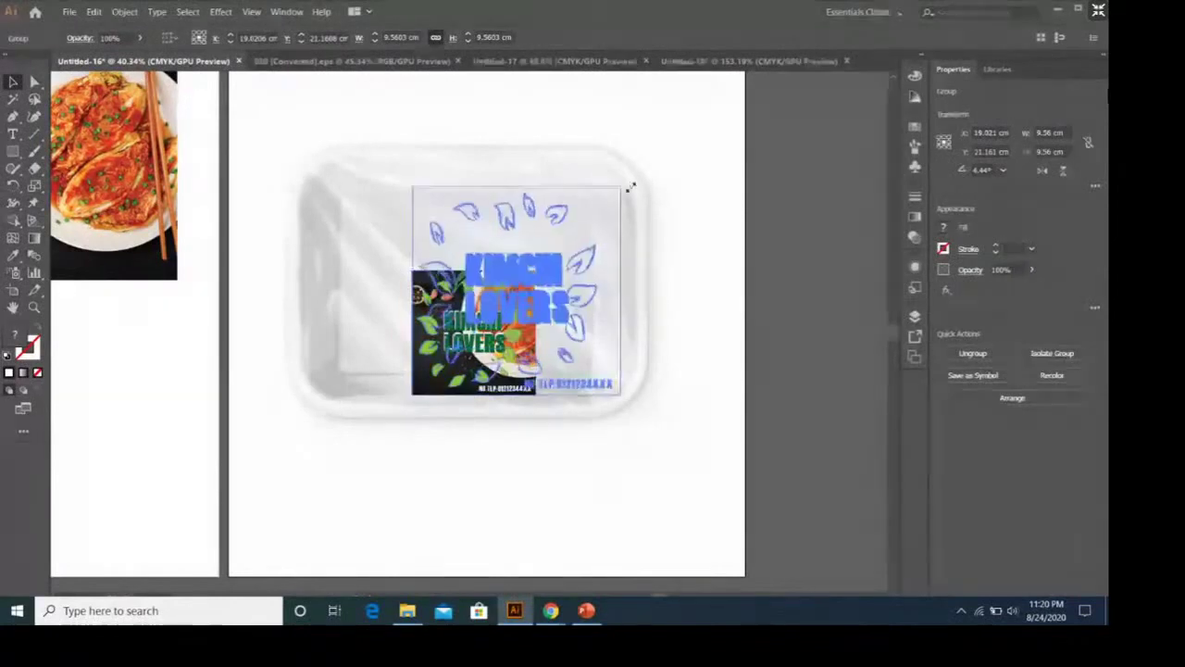
{"action": "left_click_drag", "start_coordinate": [521, 298], "coordinate": [489, 276]}
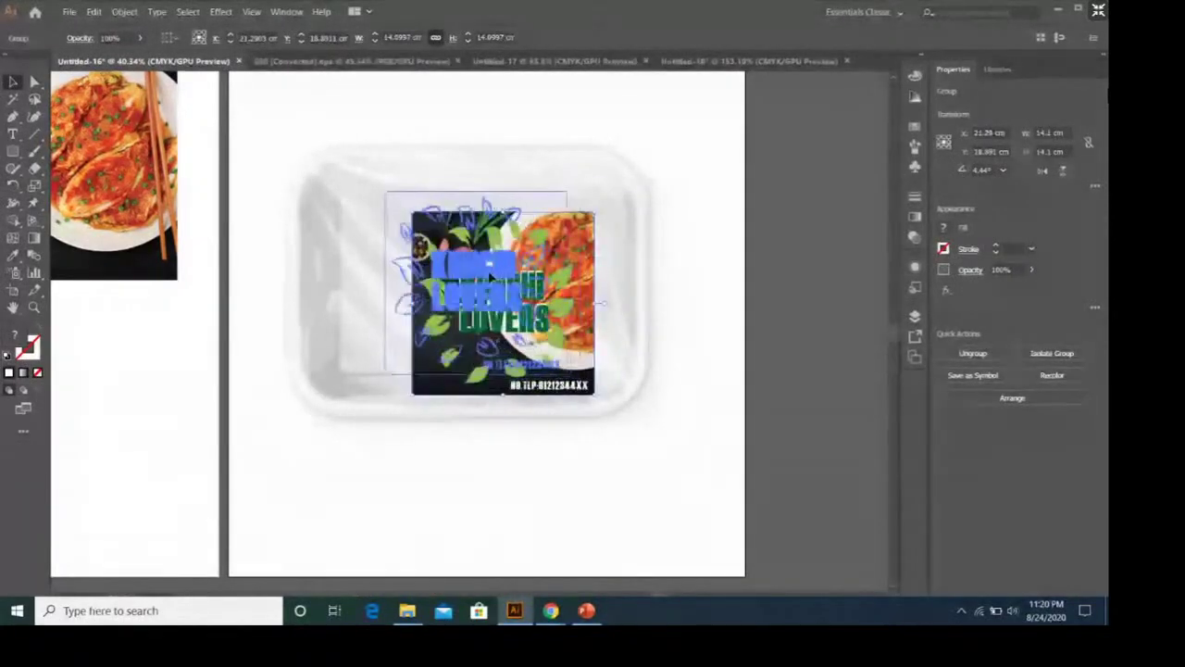
{"action": "left_click", "coordinate": [685, 345]}
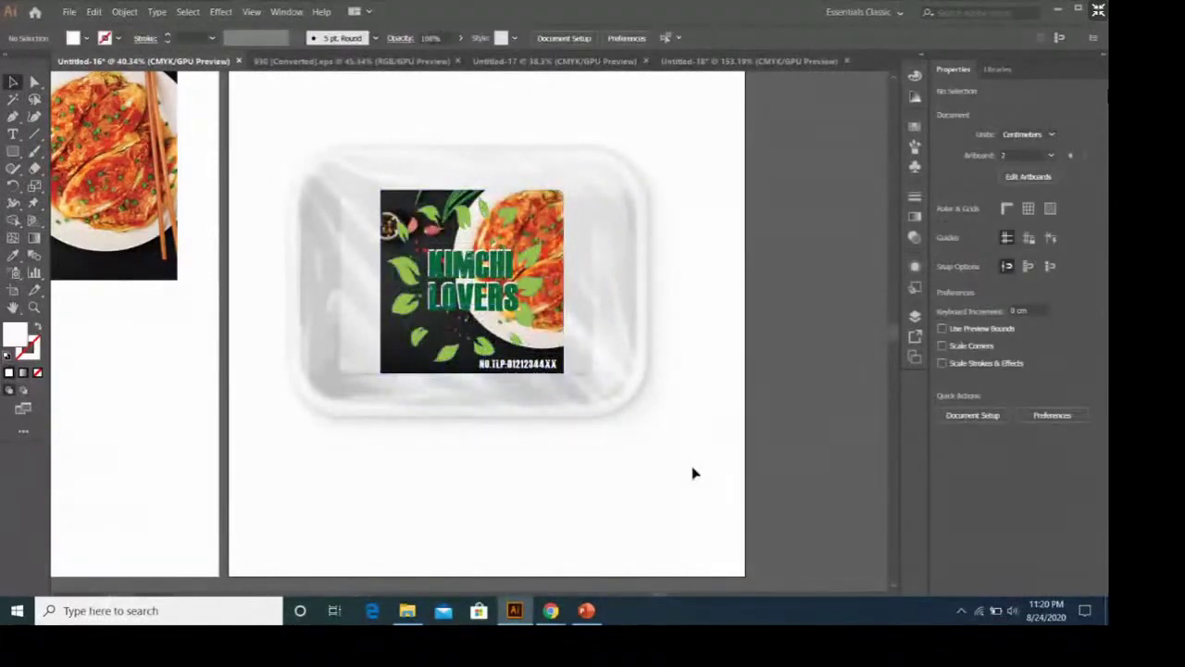
{"action": "left_click", "coordinate": [720, 63]}
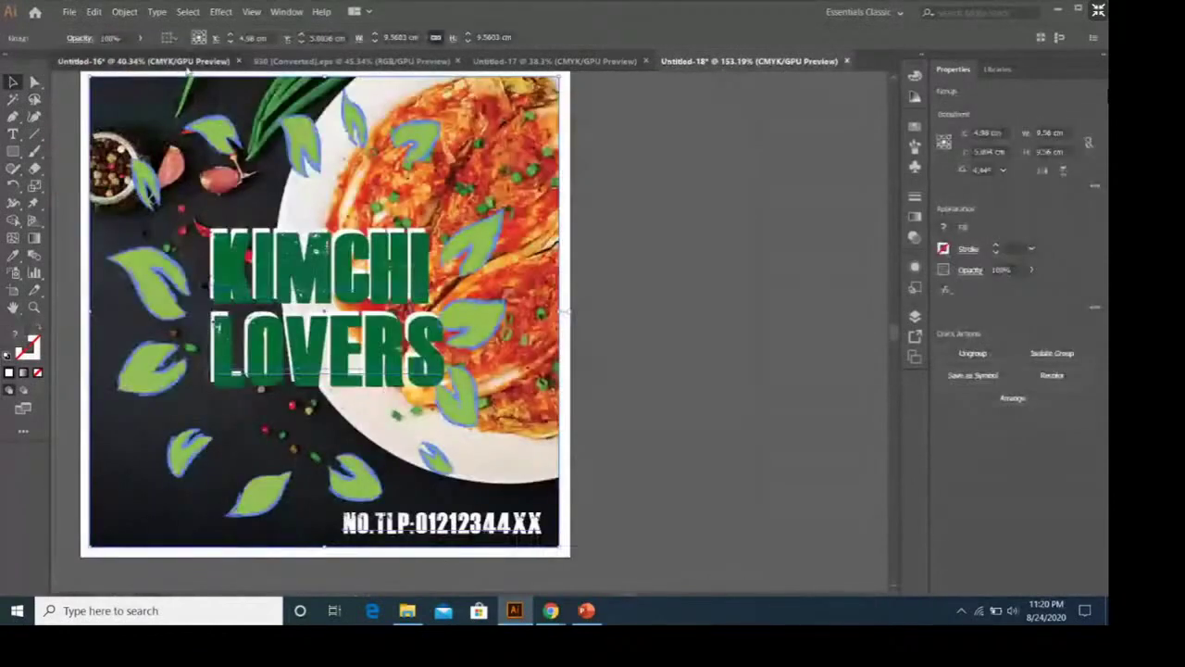
{"action": "left_click", "coordinate": [188, 67]}
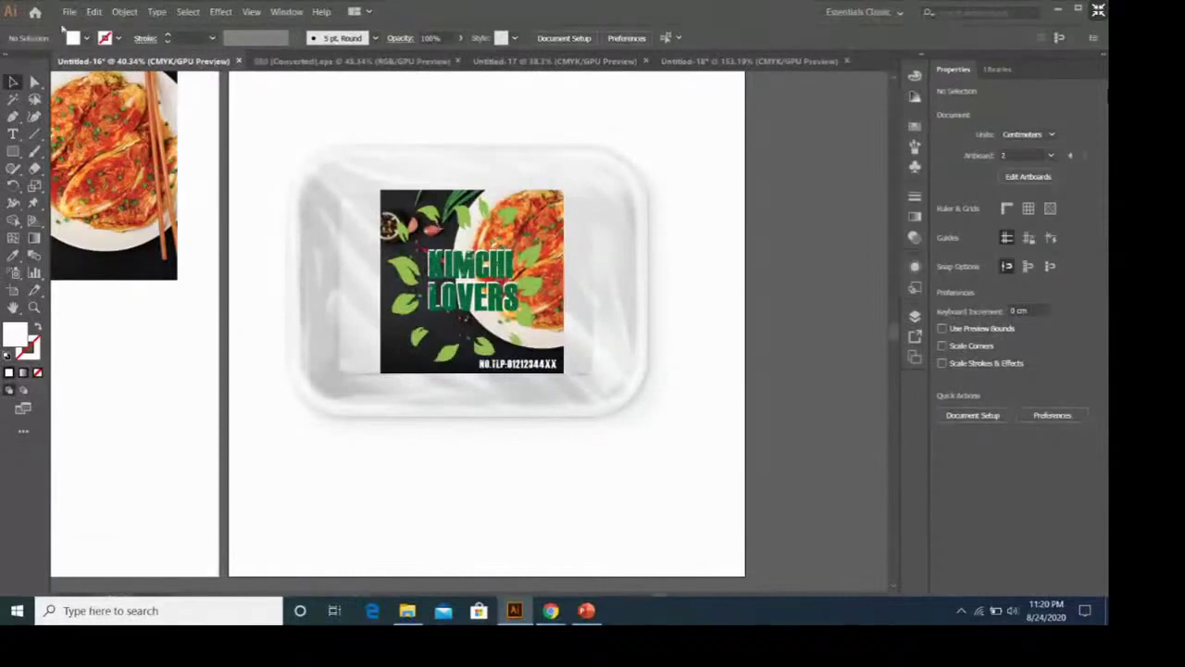
Step: Create a blank A4 portrait document, Untitled-19, at 595.276 × 841.89 pt
{"action": "left_click", "coordinate": [69, 11]}
{"action": "left_click", "coordinate": [85, 23]}
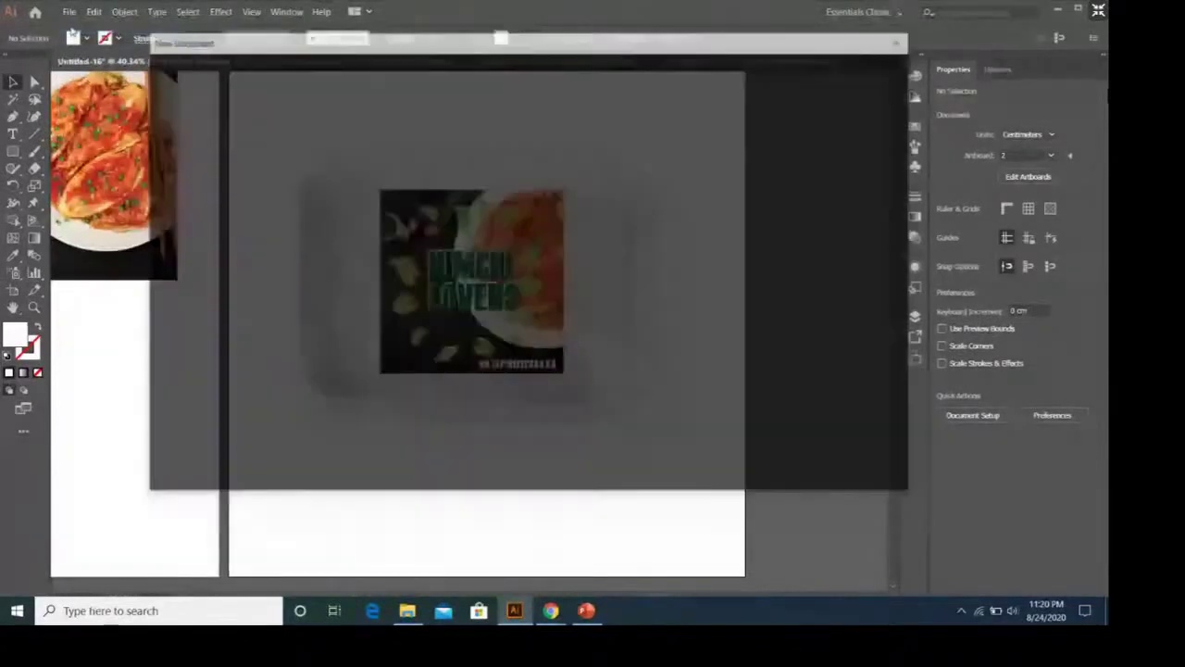
{"action": "scroll", "coordinate": [395, 251], "scroll_direction": "down", "scroll_amount": 3}
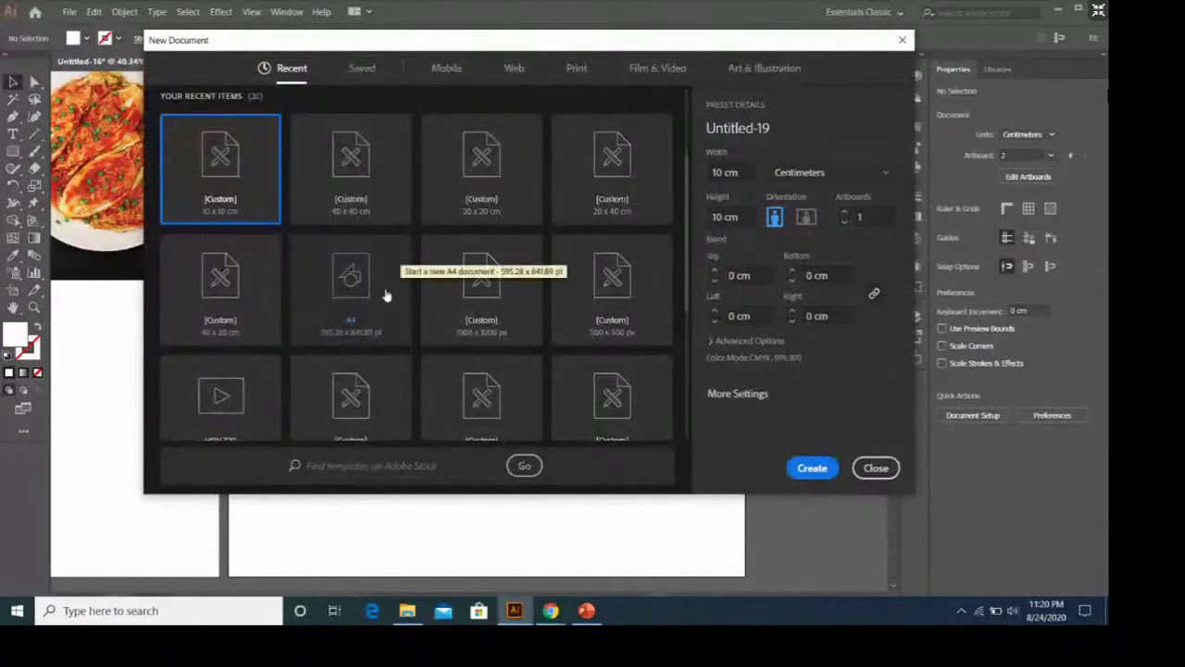
{"action": "left_click", "coordinate": [387, 295]}
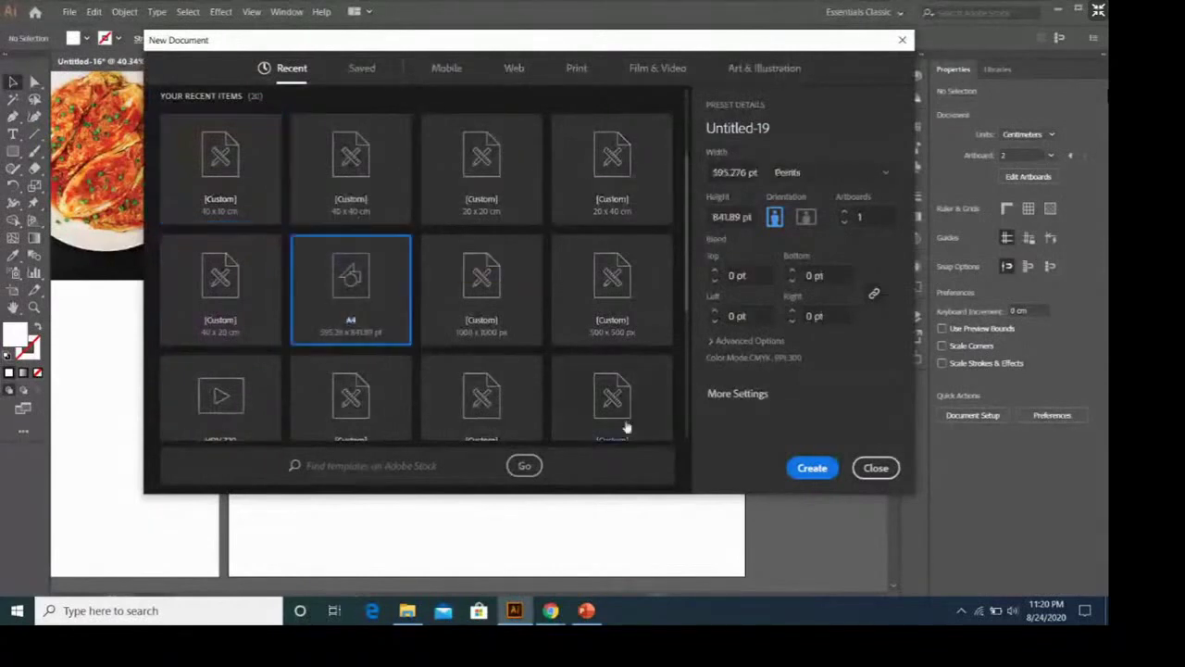
{"action": "left_click", "coordinate": [815, 472]}
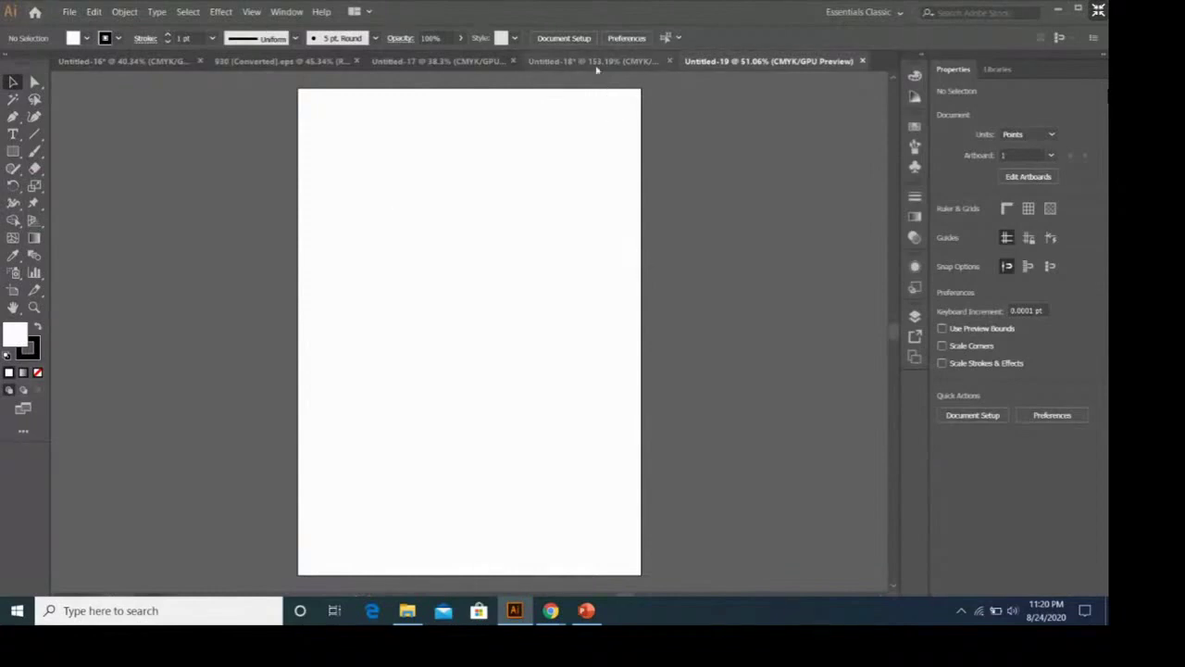
{"action": "left_click", "coordinate": [597, 61]}
{"action": "left_click", "coordinate": [786, 61]}
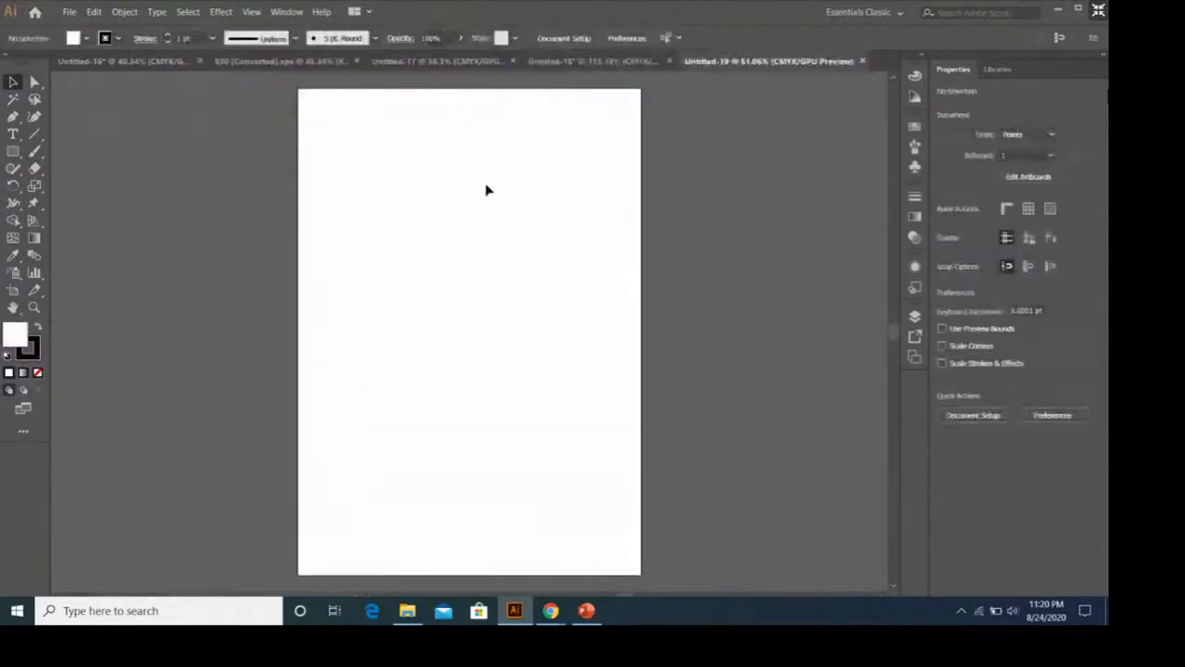
Step: Open label kimchi lovers-01.png from the packaging folder as its own document
{"action": "left_click", "coordinate": [69, 12]}
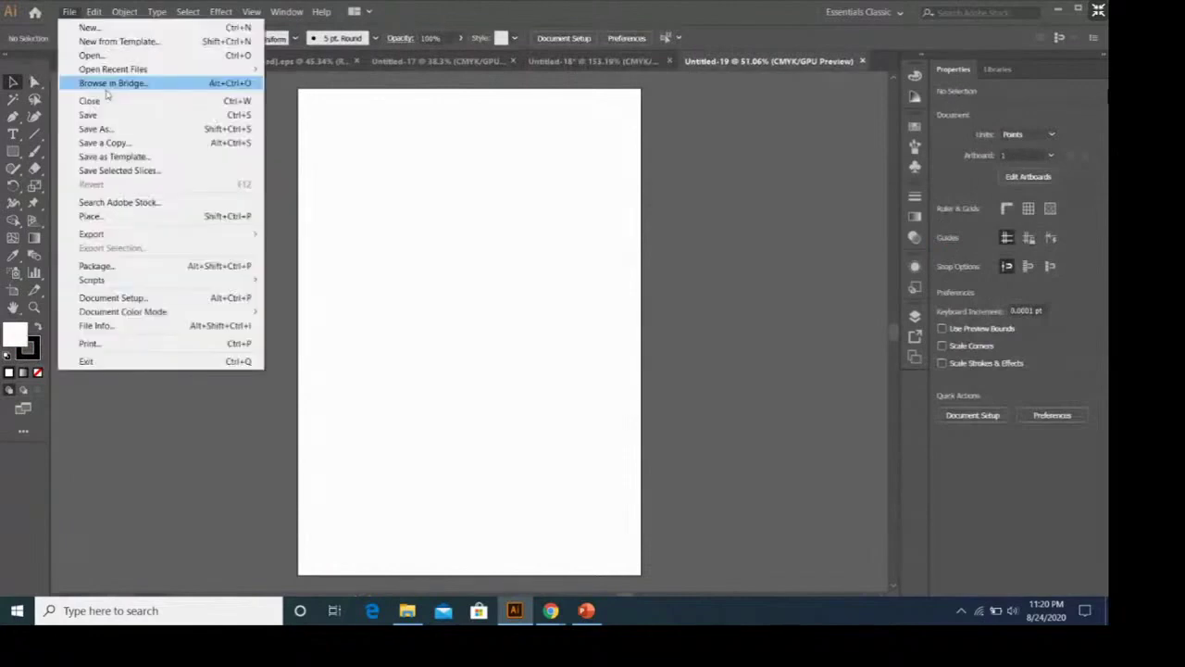
{"action": "left_click", "coordinate": [147, 58]}
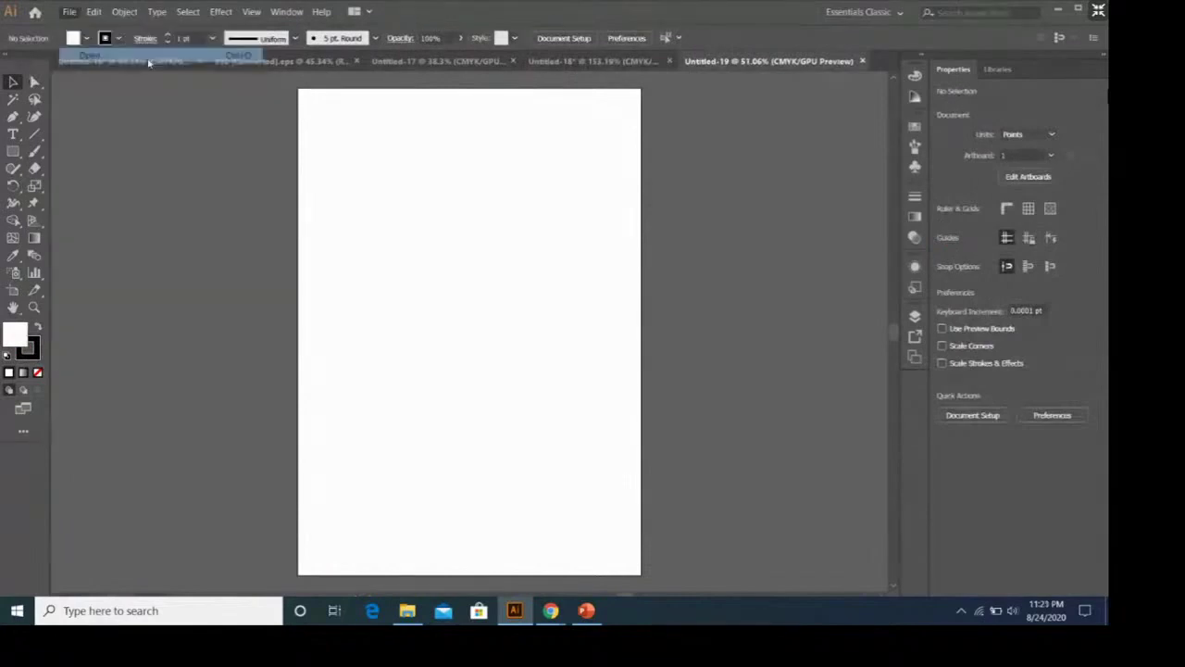
{"action": "left_click", "coordinate": [412, 259]}
{"action": "scroll", "coordinate": [445, 269], "scroll_direction": "down", "scroll_amount": 1}
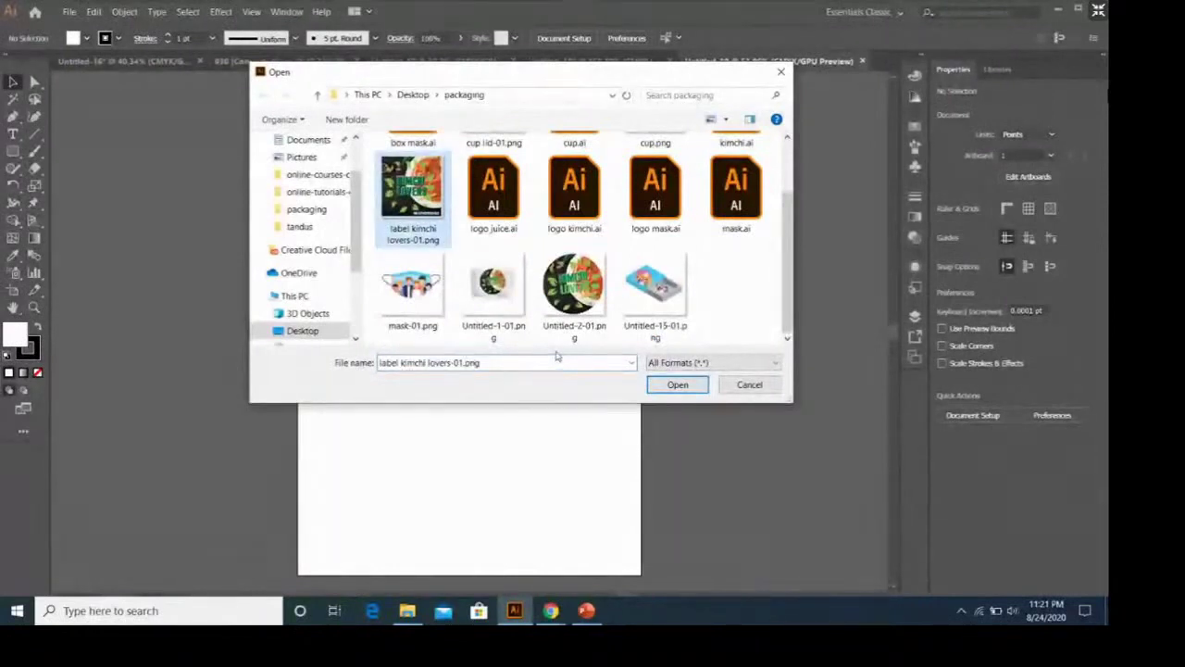
{"action": "left_click", "coordinate": [679, 386]}
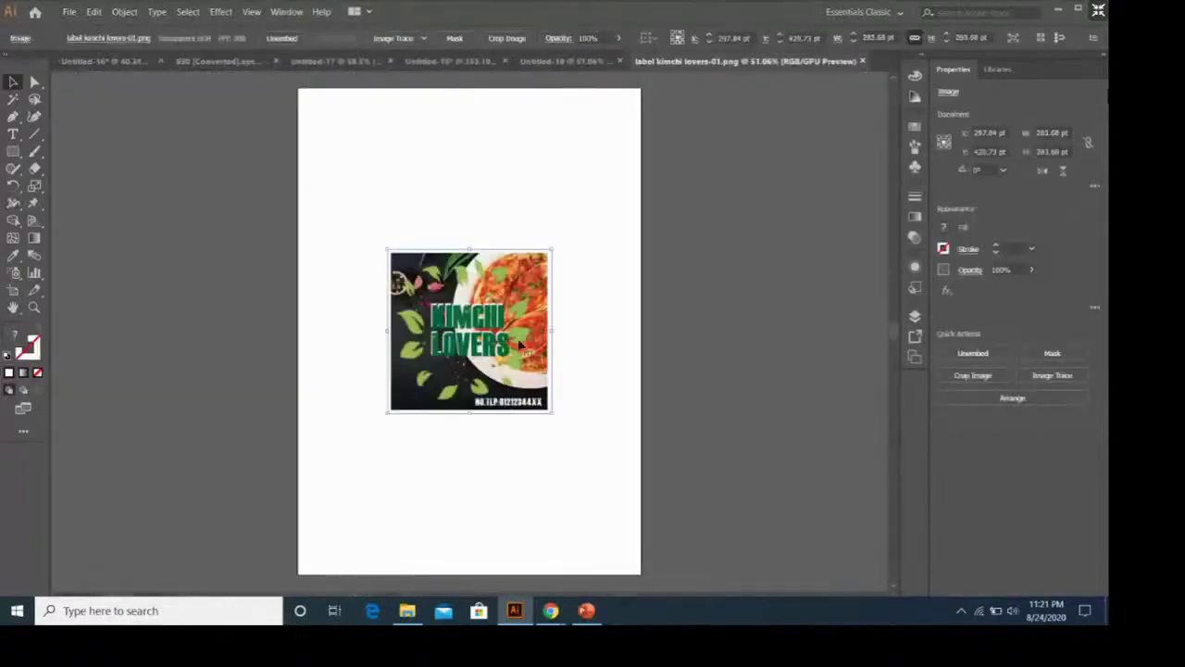
Step: Place the label top-left, paste a copy beside it, and duplicate the row twice
{"action": "mouse_move", "coordinate": [526, 346]}
{"action": "left_mouse_down"}
{"action": "mouse_move", "coordinate": [455, 190]}
{"action": "mouse_move", "coordinate": [443, 189]}
{"action": "left_mouse_up"}
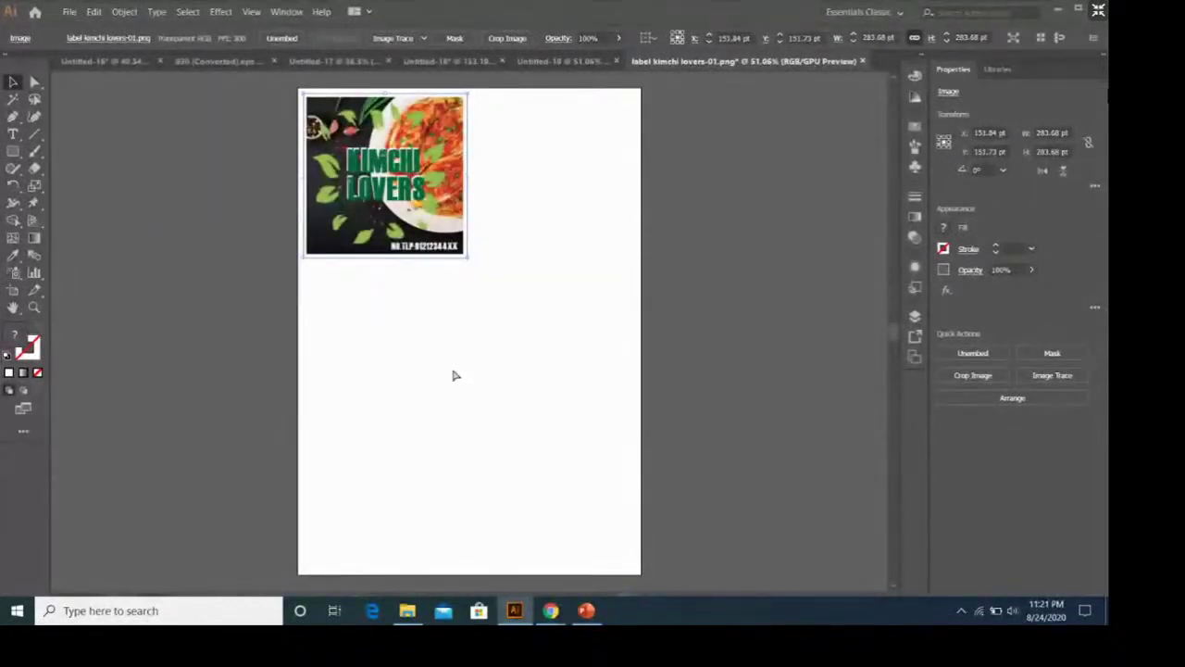
{"action": "key", "text": "ctrl+v"}
{"action": "left_click_drag", "start_coordinate": [477, 397], "coordinate": [553, 242]}
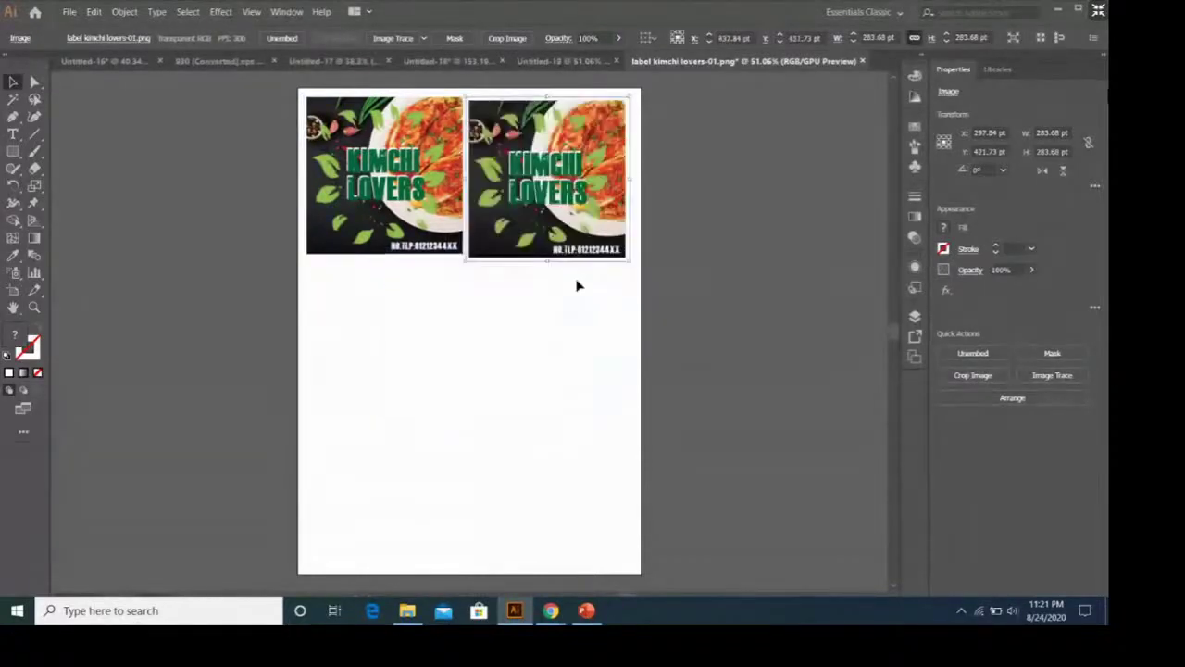
{"action": "left_click", "coordinate": [368, 120], "text": "shift"}
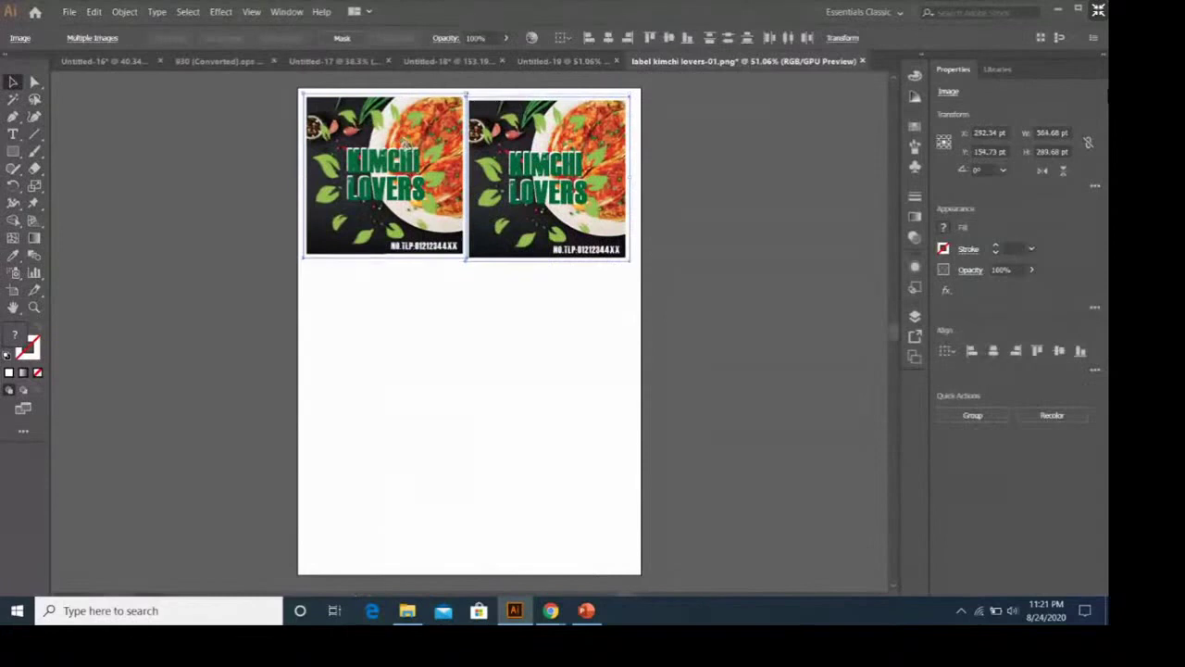
{"action": "left_click_drag", "start_coordinate": [410, 146], "coordinate": [421, 258]}
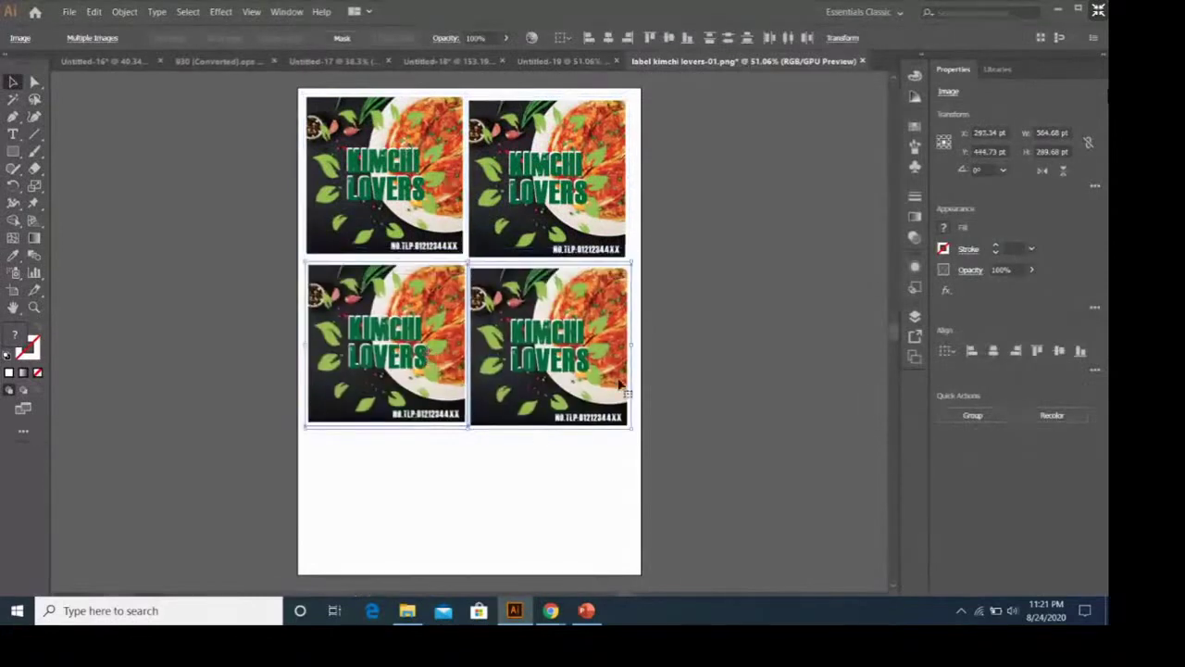
{"action": "left_click_drag", "start_coordinate": [621, 384], "coordinate": [420, 491]}
Step: Fit the six-label grid onto the page and align the right-column labels
{"action": "scroll", "coordinate": [704, 500], "scroll_direction": "down", "scroll_amount": 1}
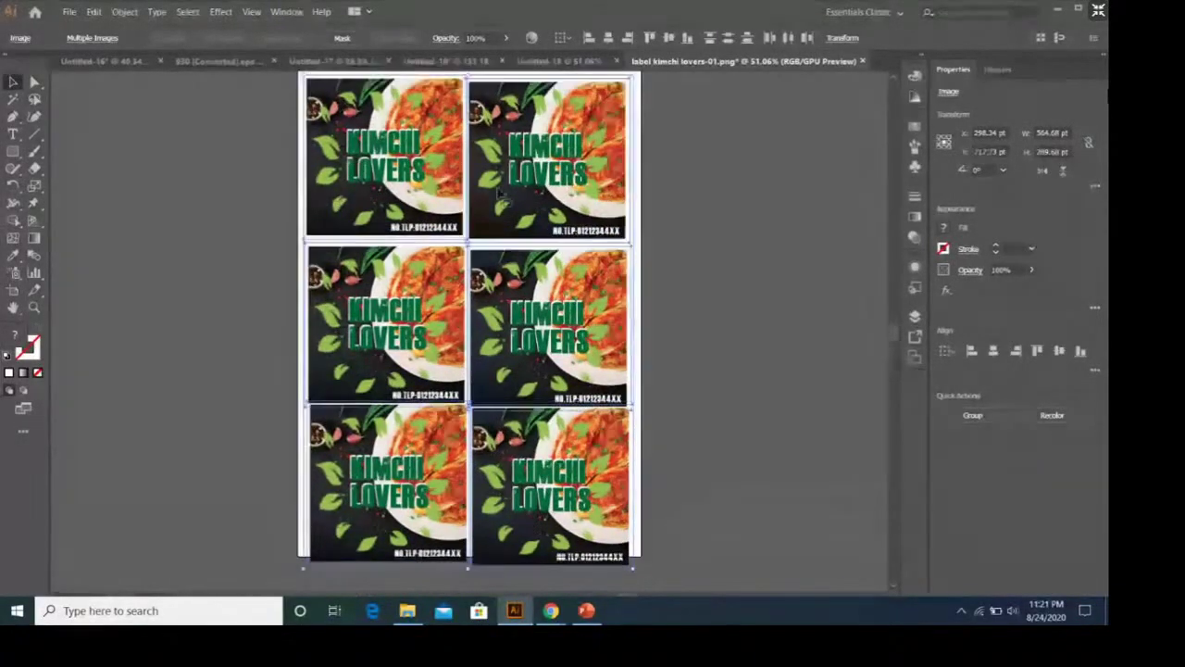
{"action": "left_click_drag", "start_coordinate": [338, 91], "coordinate": [629, 243]}
{"action": "scroll", "coordinate": [648, 250], "scroll_direction": "up", "scroll_amount": 1}
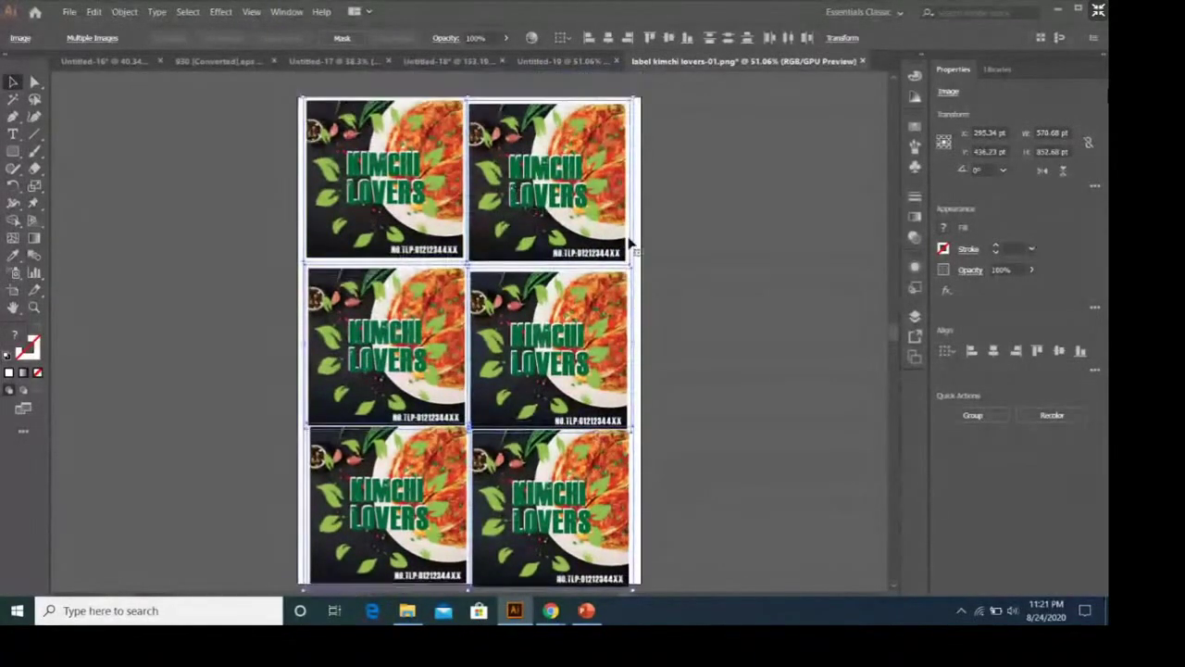
{"action": "scroll", "coordinate": [704, 266], "scroll_direction": "down", "scroll_amount": 1}
{"action": "left_click", "coordinate": [593, 208]}
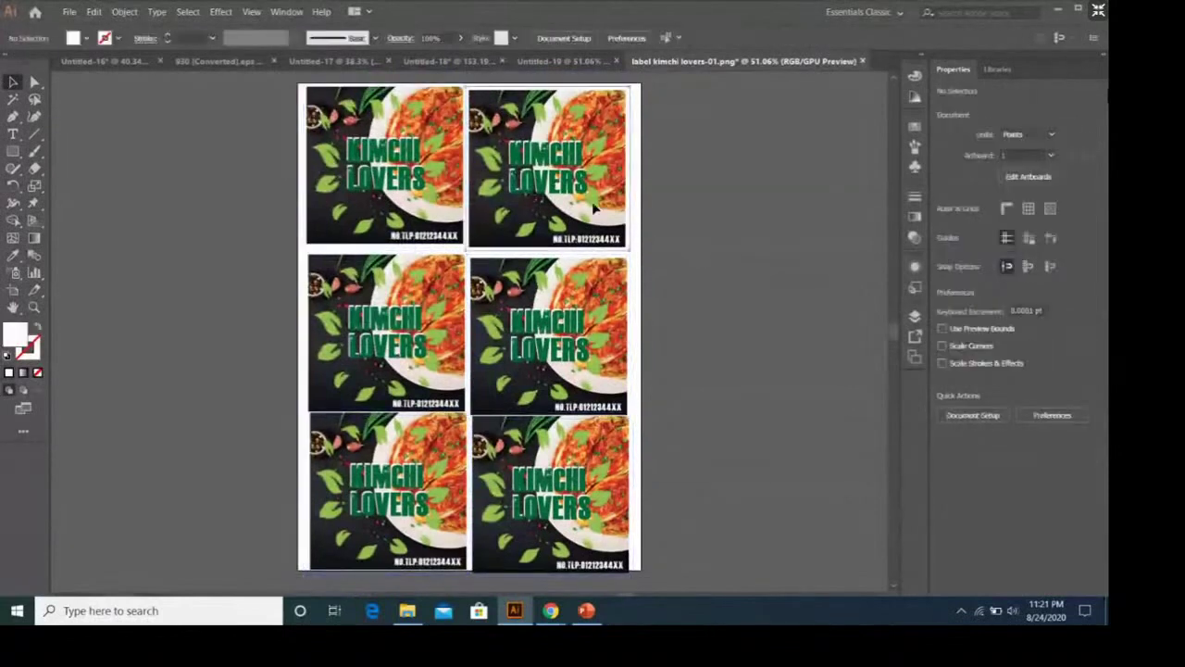
{"action": "left_click_drag", "start_coordinate": [593, 298], "coordinate": [593, 294]}
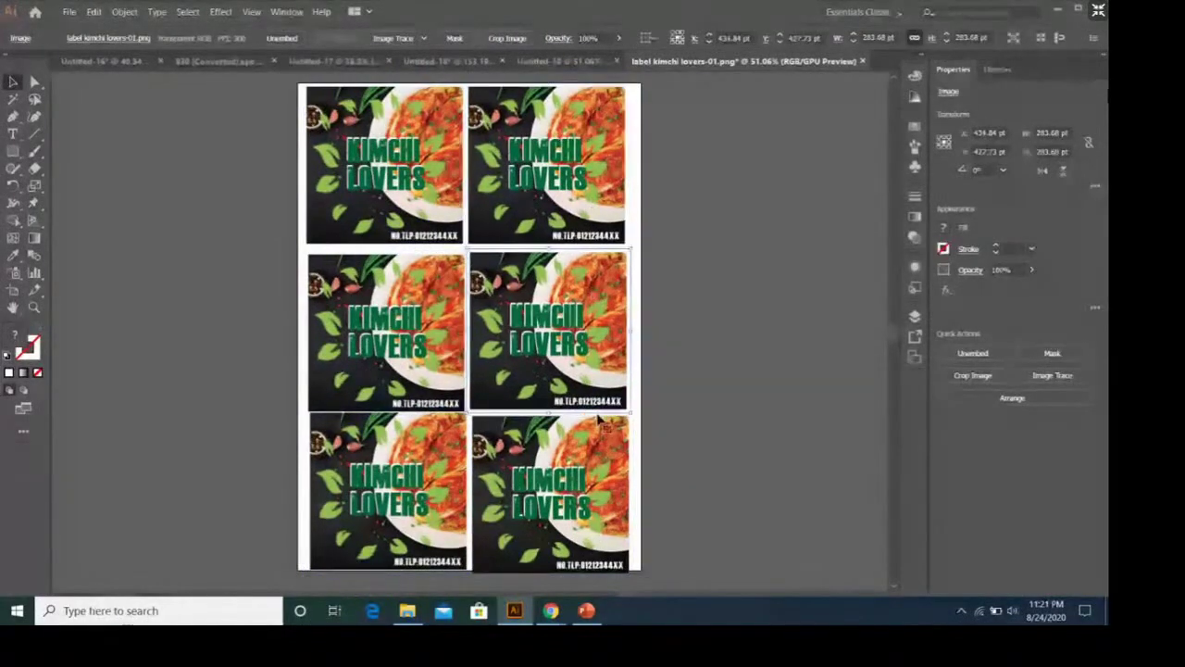
{"action": "left_click_drag", "start_coordinate": [584, 454], "coordinate": [584, 451]}
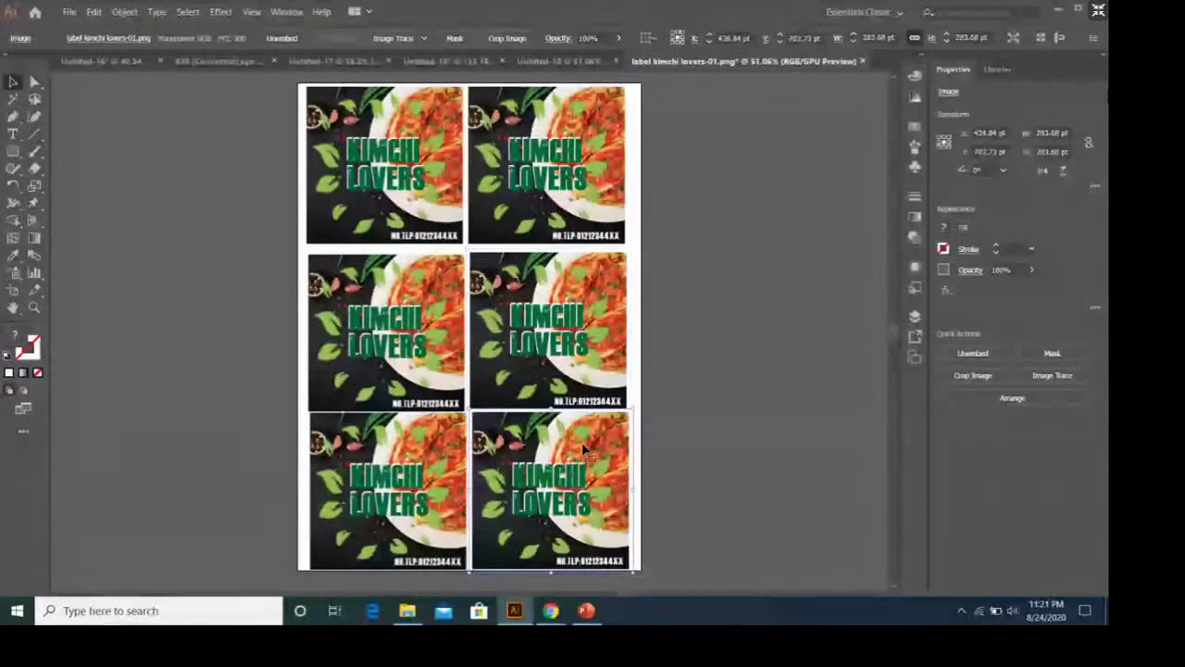
{"action": "left_click", "coordinate": [662, 425]}
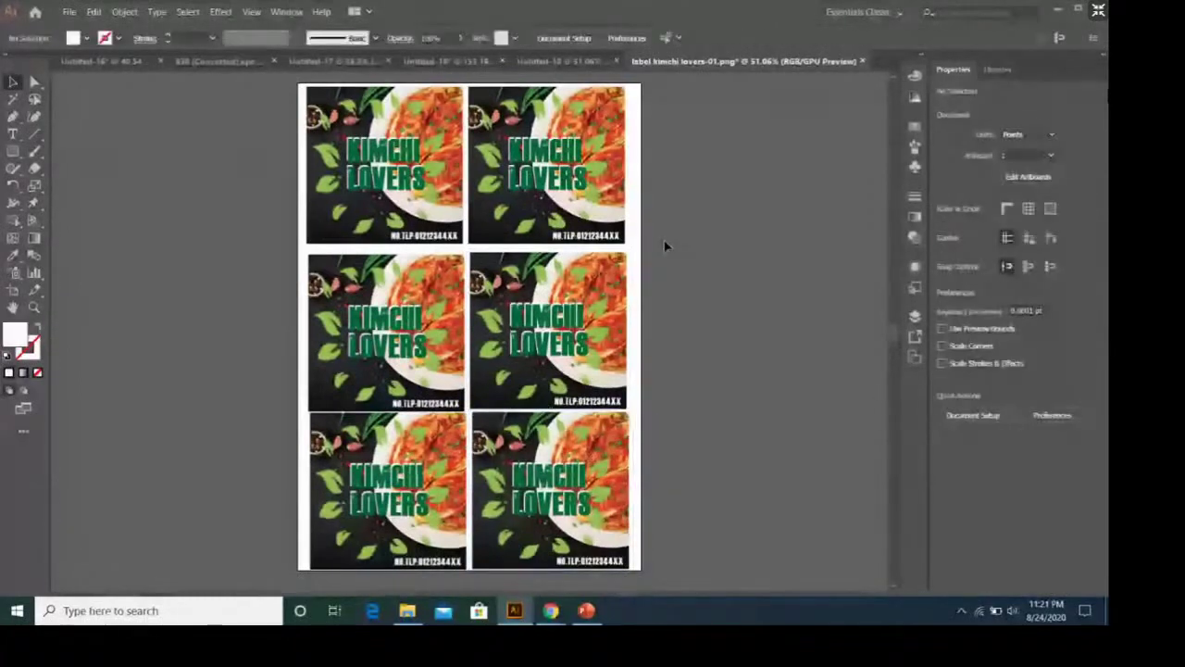
Step: Export artboard 1 as a maximum-quality 300 ppi JPEG, 'label kimchi lovers-01.jpg'
{"action": "left_click", "coordinate": [68, 12]}
{"action": "mouse_move", "coordinate": [92, 234]}
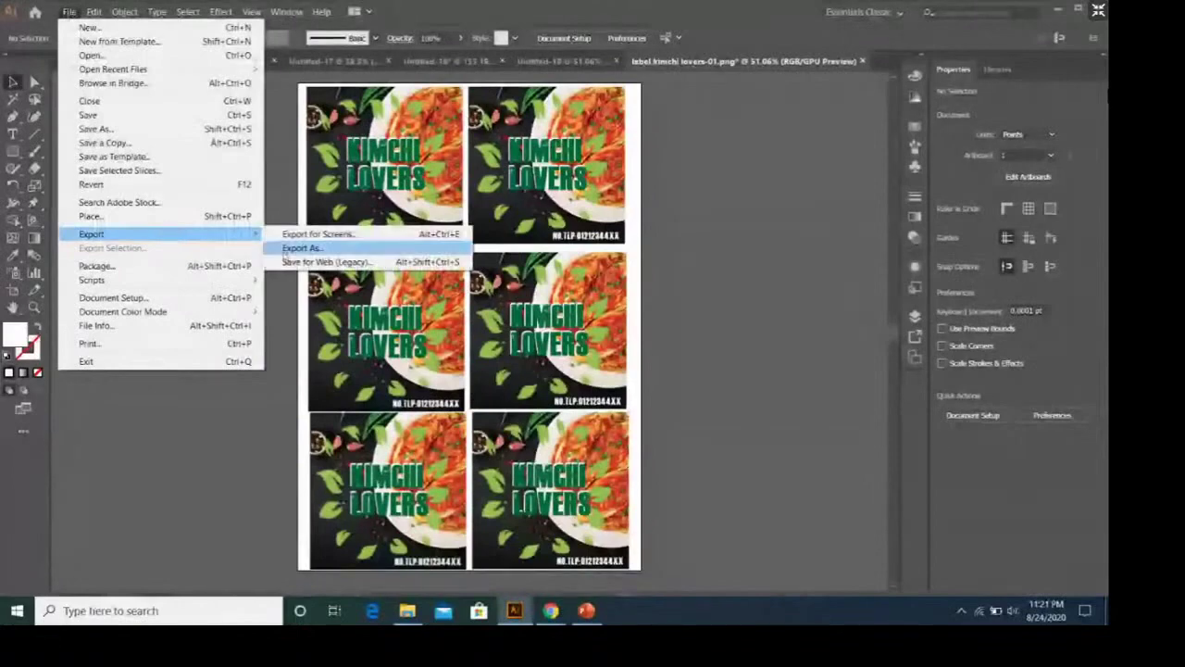
{"action": "left_click", "coordinate": [284, 250]}
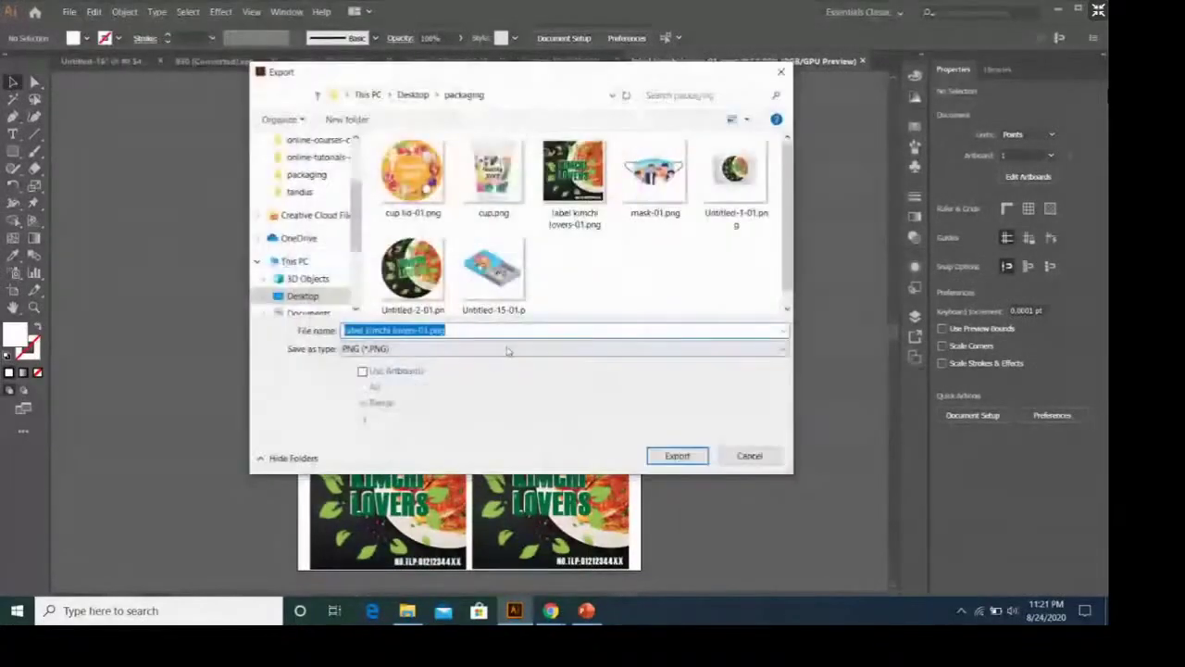
{"action": "left_click", "coordinate": [483, 348]}
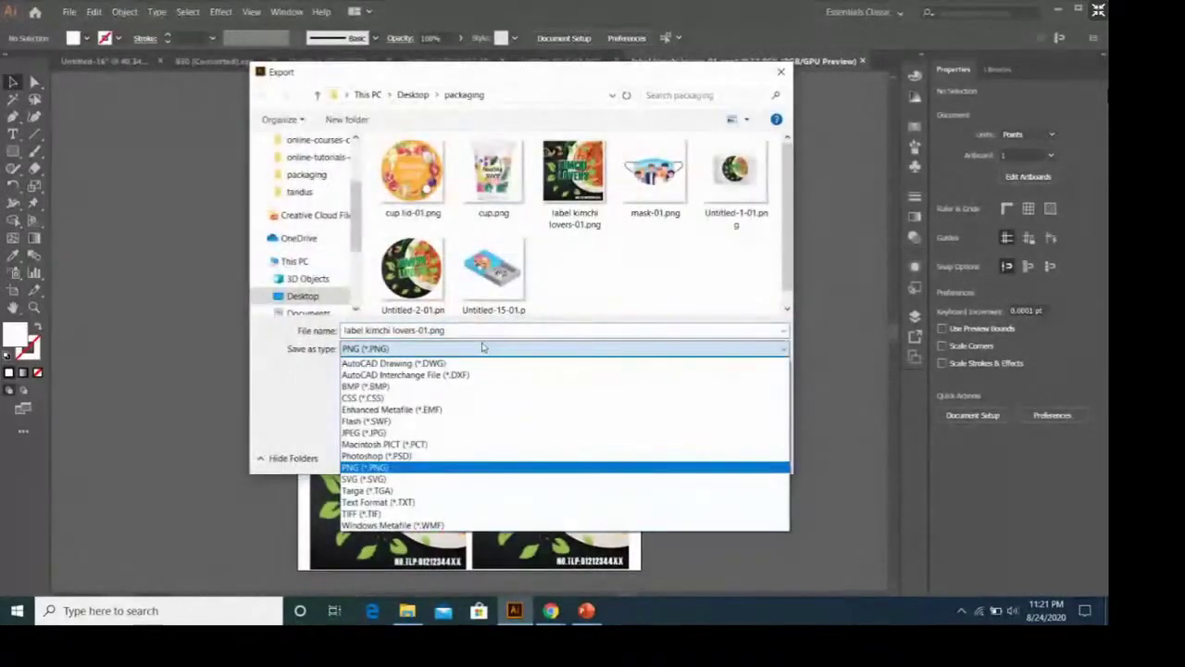
{"action": "left_click", "coordinate": [481, 433]}
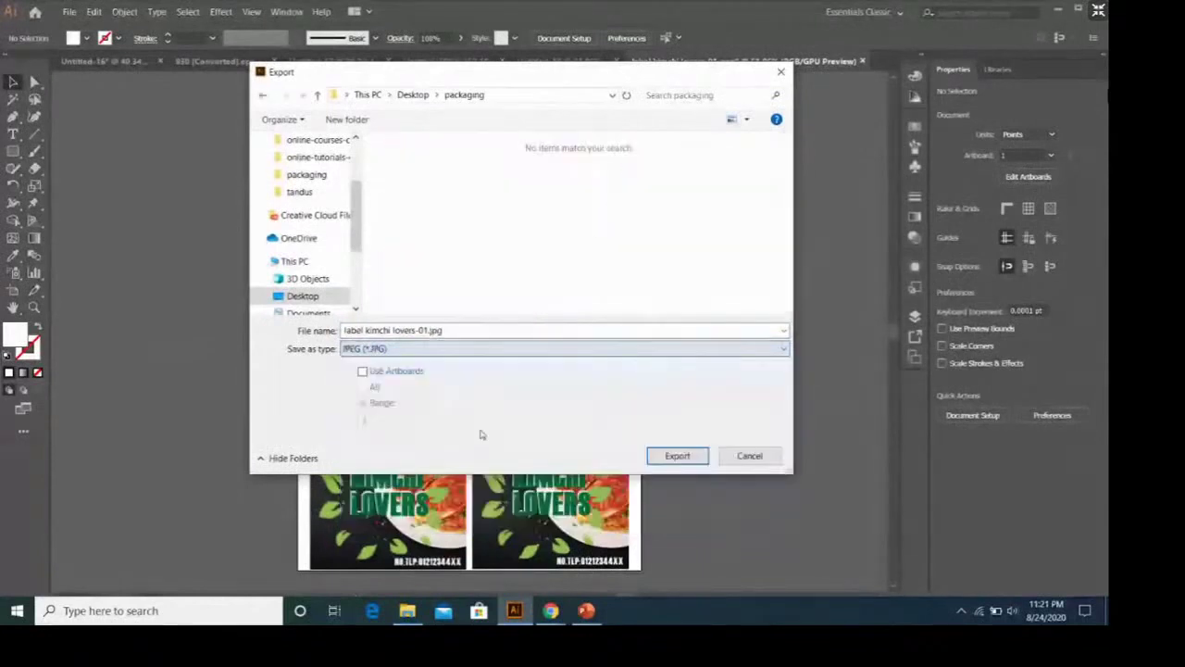
{"action": "left_click", "coordinate": [410, 370]}
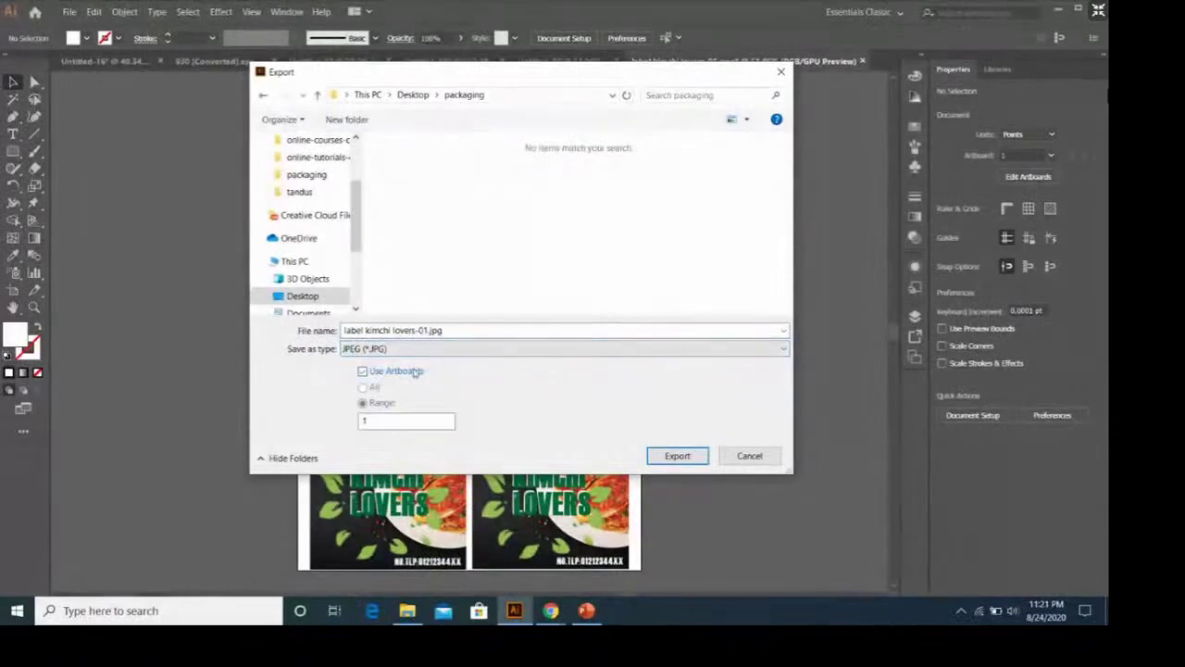
{"action": "left_click", "coordinate": [662, 456]}
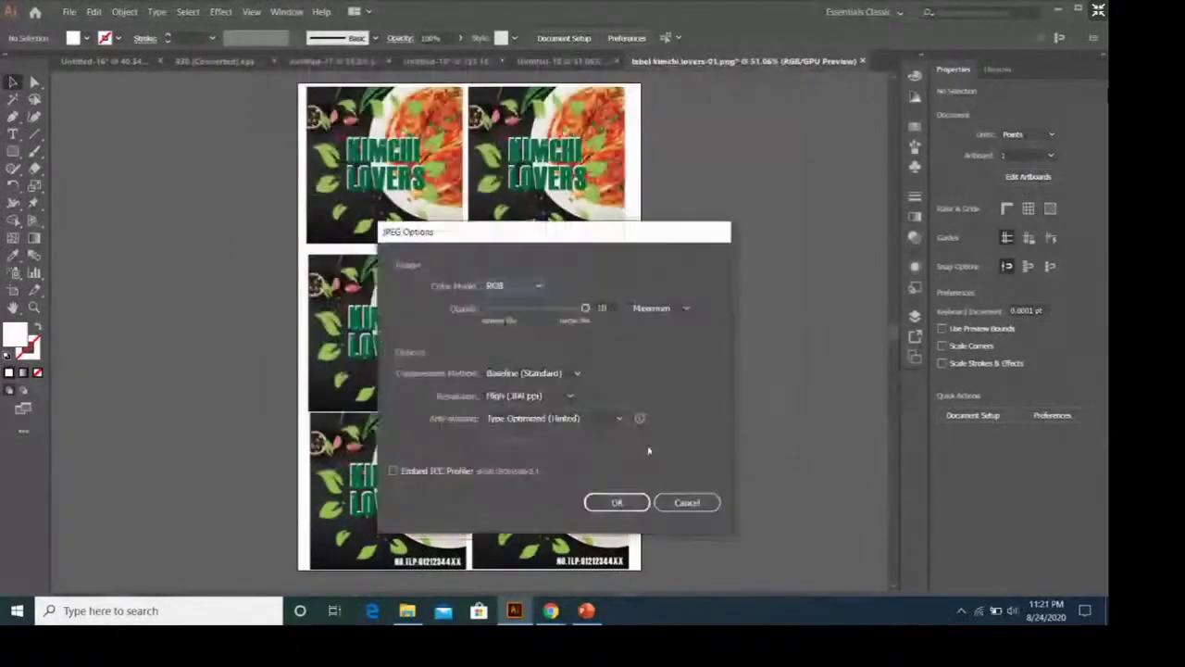
{"action": "left_click", "coordinate": [617, 502]}
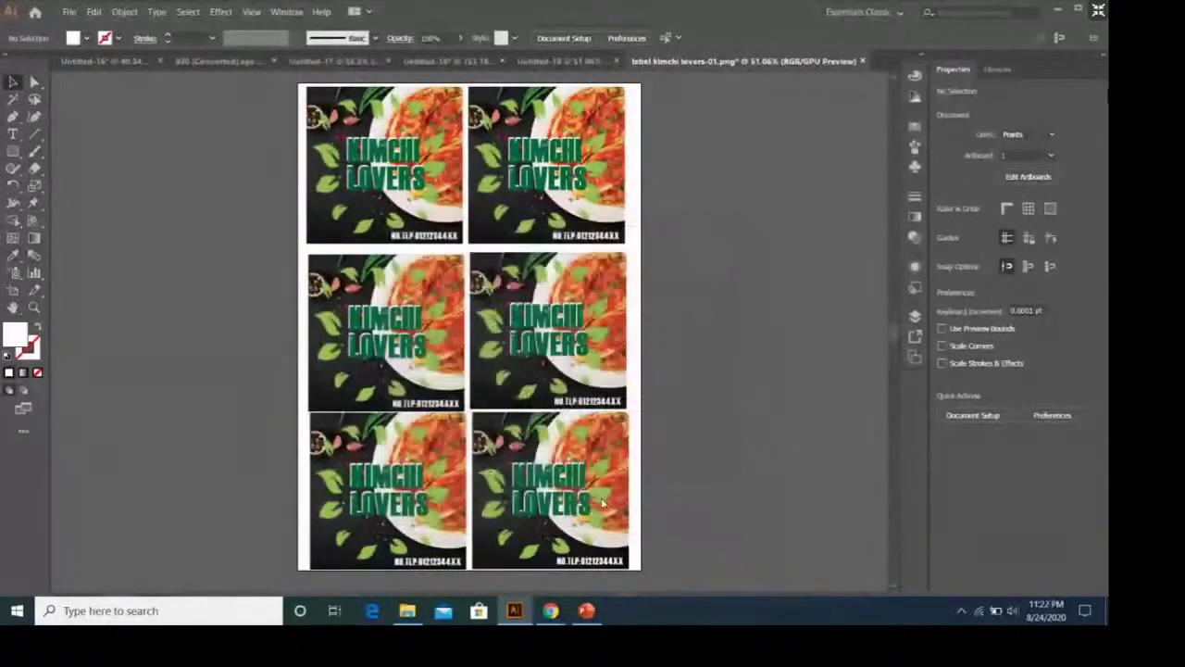
{"action": "left_click", "coordinate": [407, 610]}
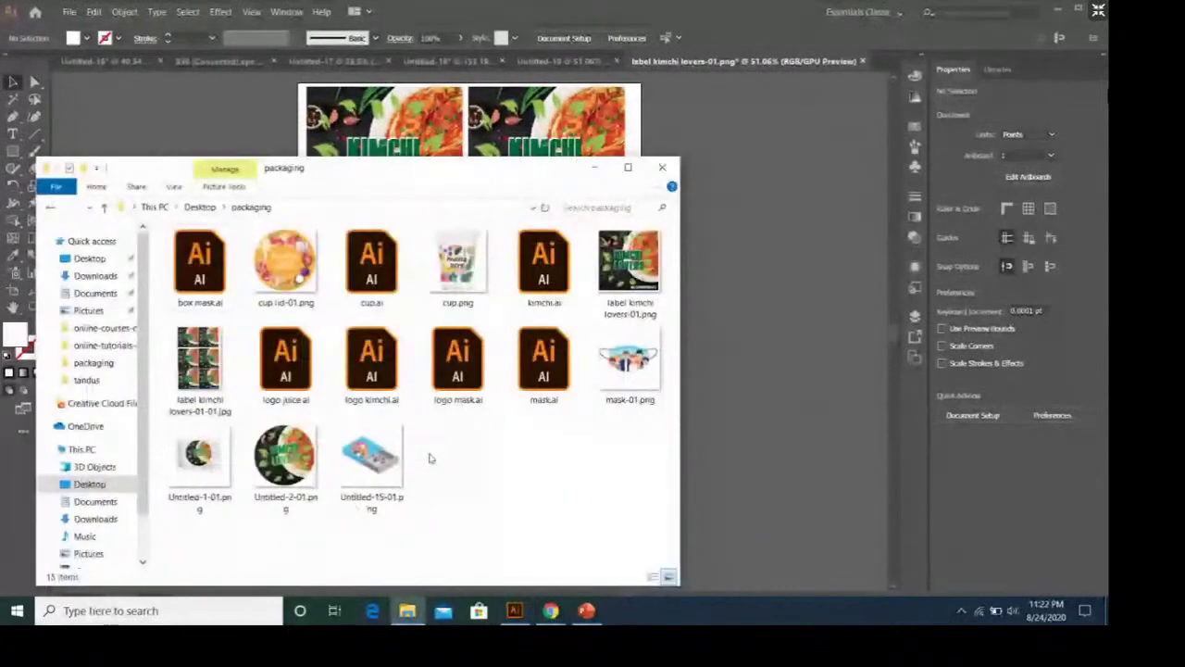
{"action": "left_click", "coordinate": [185, 375]}
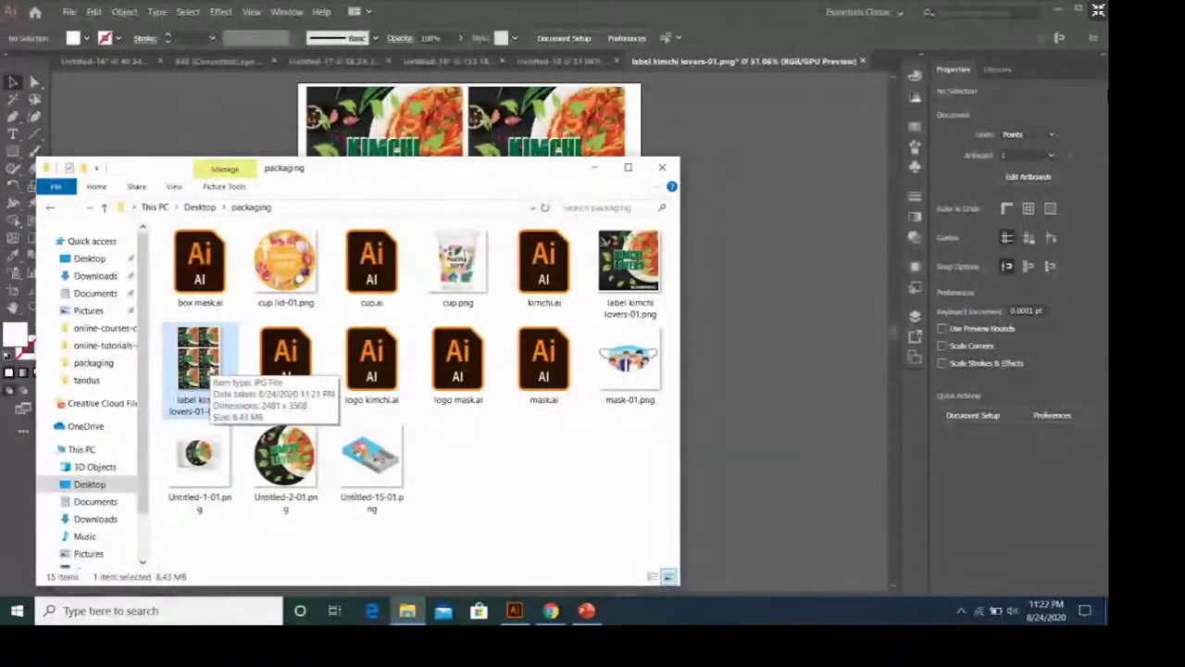
{"action": "left_click", "coordinate": [594, 167]}
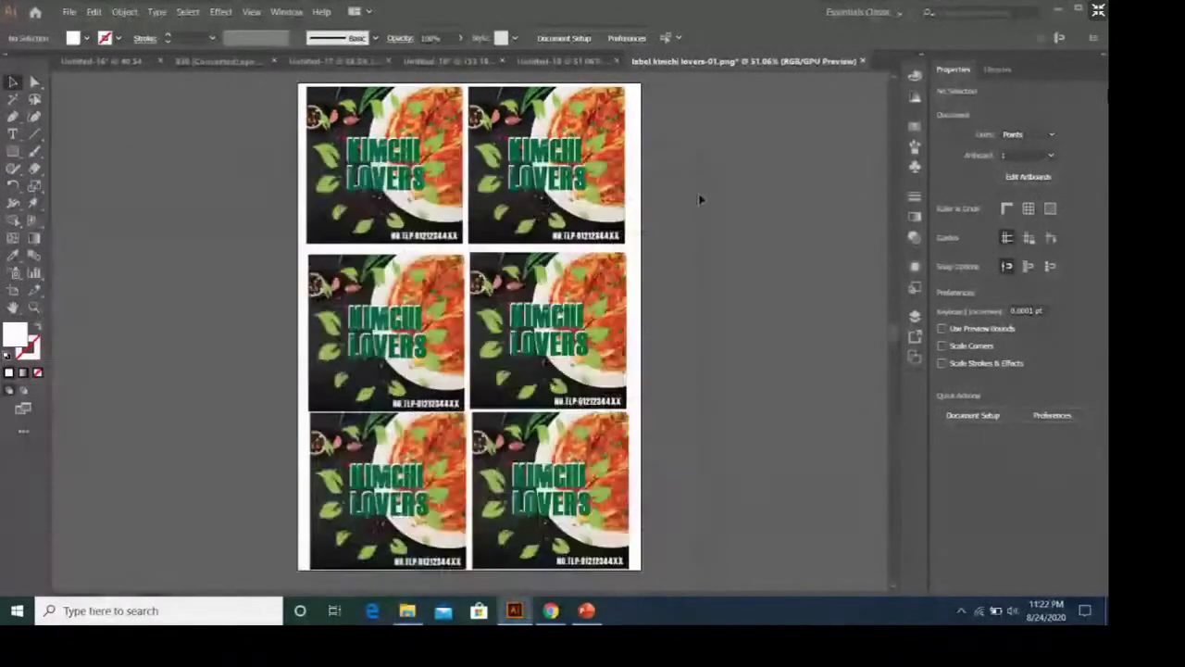
Step: Bring PowerPoint forward on slide 6, Label Sticker, and select the sticker picture
{"action": "left_click", "coordinate": [587, 611]}
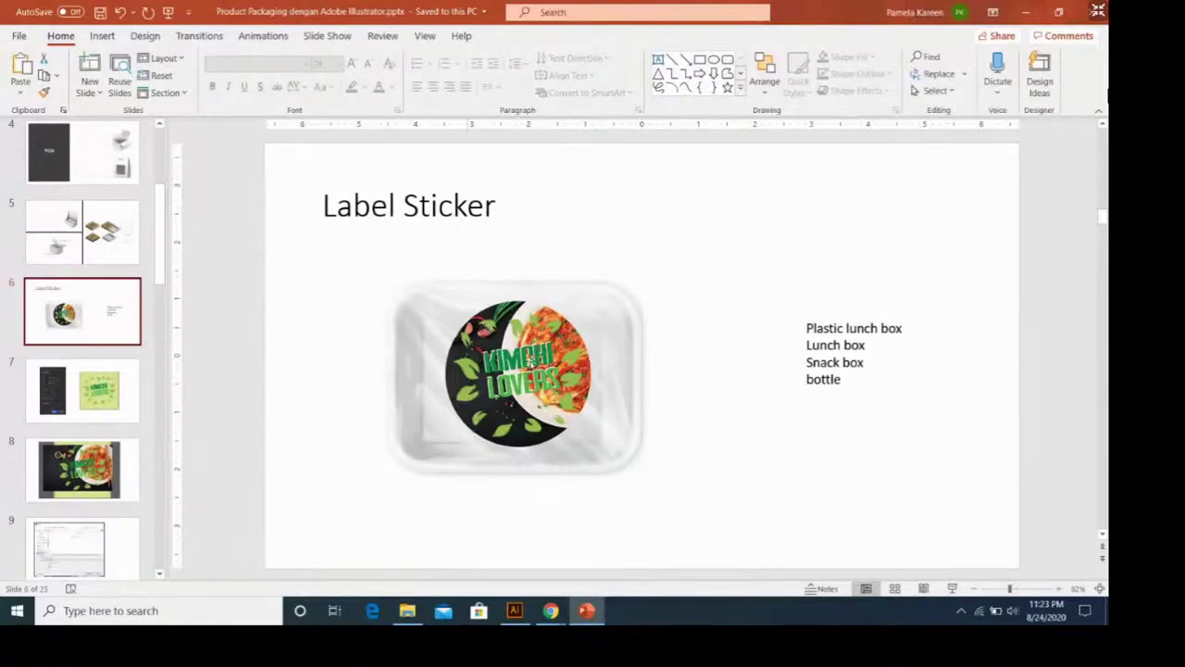
{"action": "left_click", "coordinate": [531, 362]}
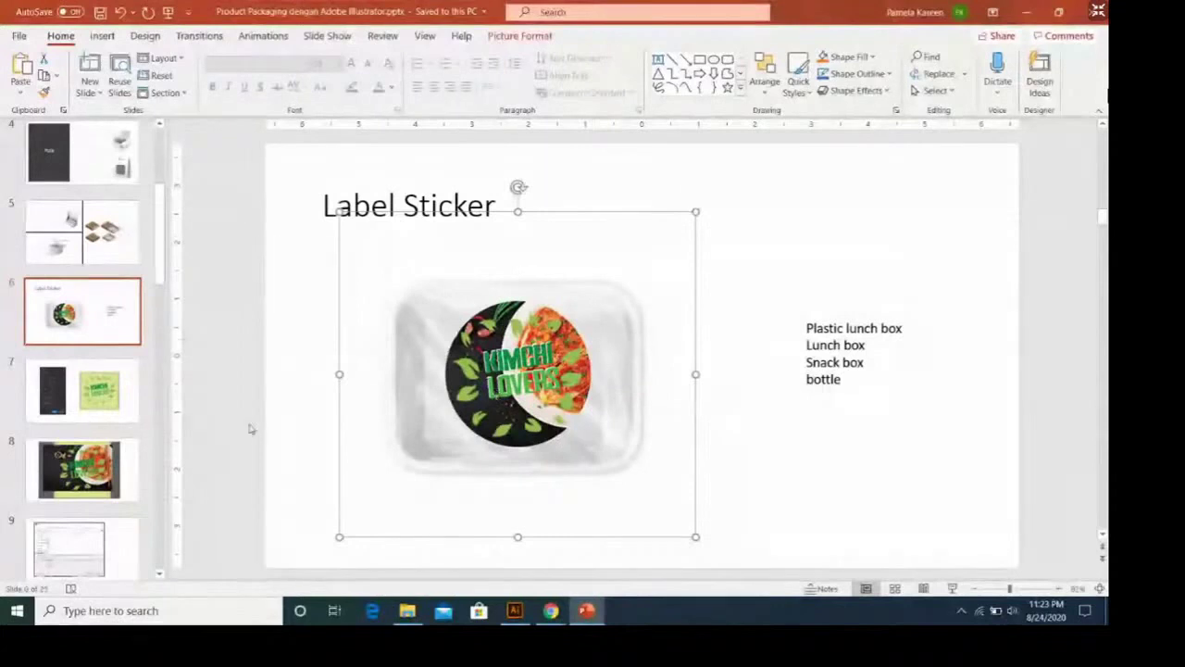
Step: Step through slides 7 to 11, ending on the Mencetak Sendiri self-printing slide
{"action": "left_click", "coordinate": [92, 392]}
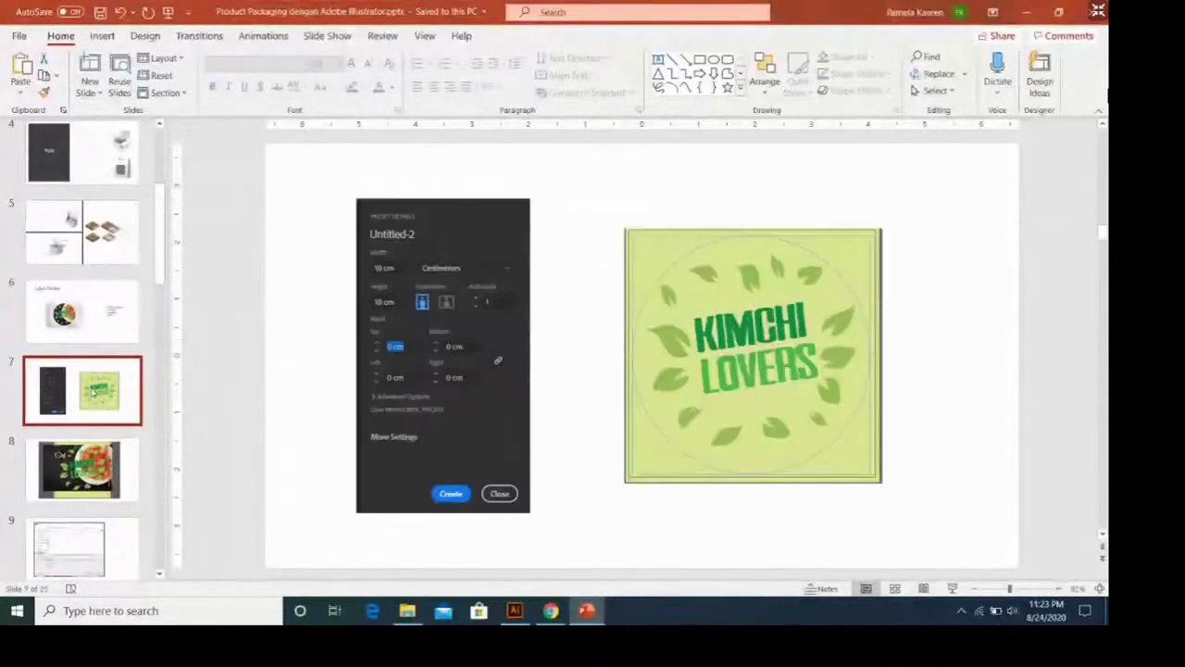
{"action": "left_click", "coordinate": [115, 478]}
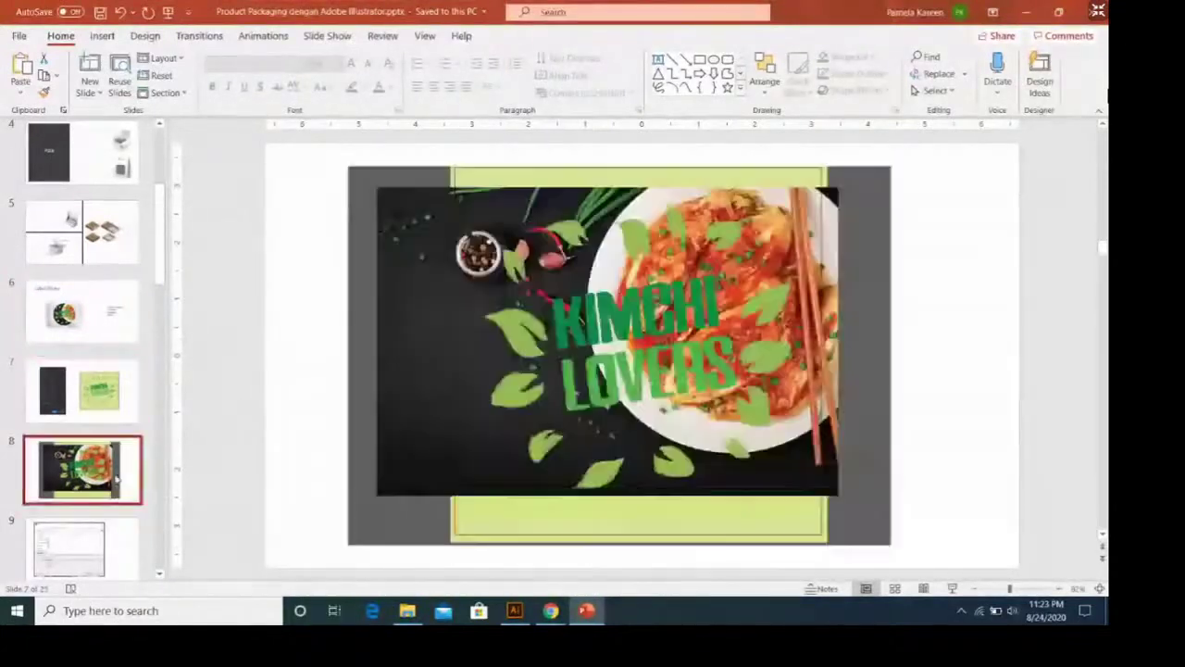
{"action": "scroll", "coordinate": [115, 481], "scroll_direction": "down", "scroll_amount": 2}
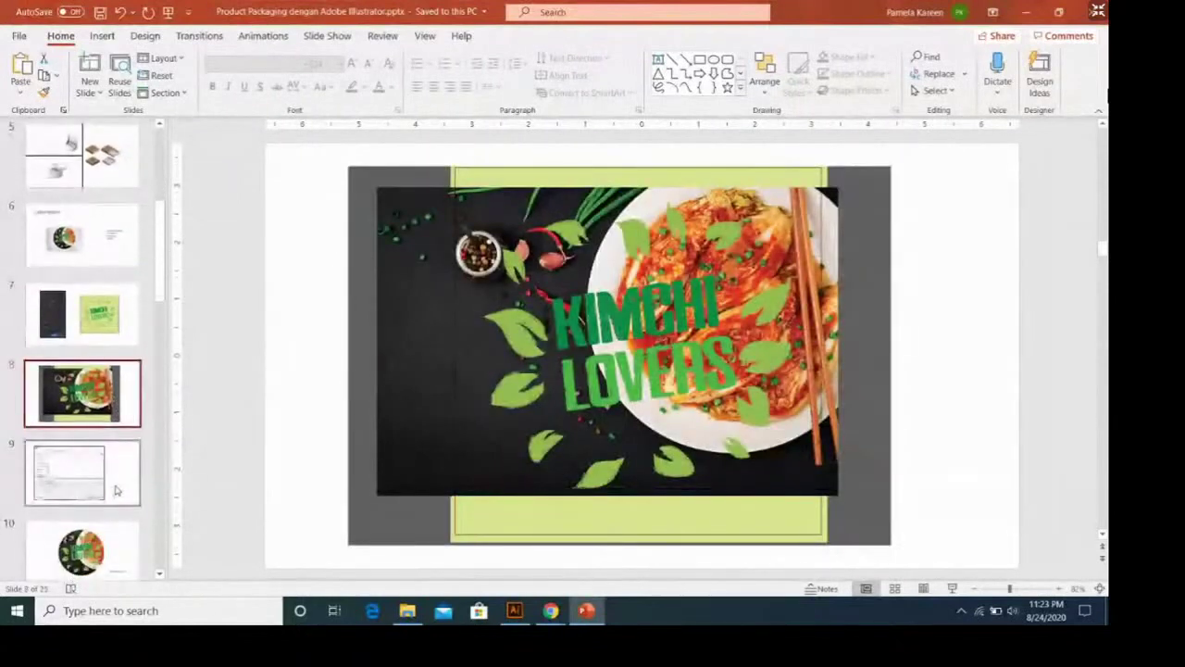
{"action": "left_click", "coordinate": [116, 490]}
{"action": "scroll", "coordinate": [115, 490], "scroll_direction": "down", "scroll_amount": 2}
{"action": "left_click", "coordinate": [116, 490]}
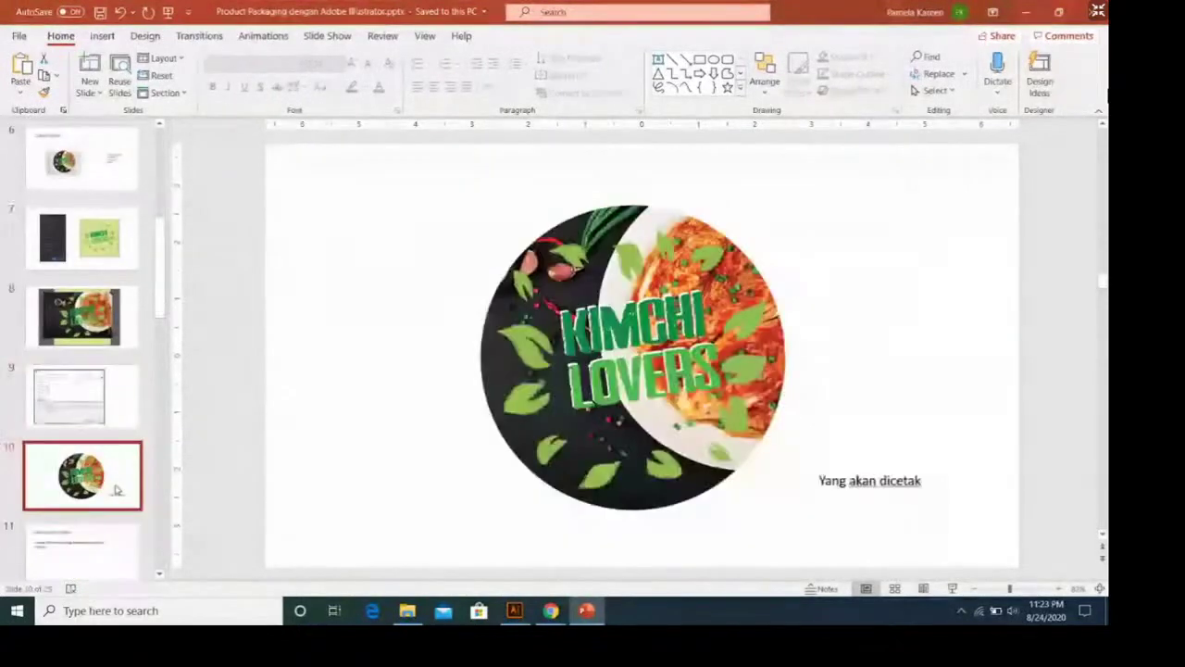
{"action": "scroll", "coordinate": [117, 491], "scroll_direction": "down", "scroll_amount": 1}
{"action": "scroll", "coordinate": [117, 491], "scroll_direction": "down", "scroll_amount": 1}
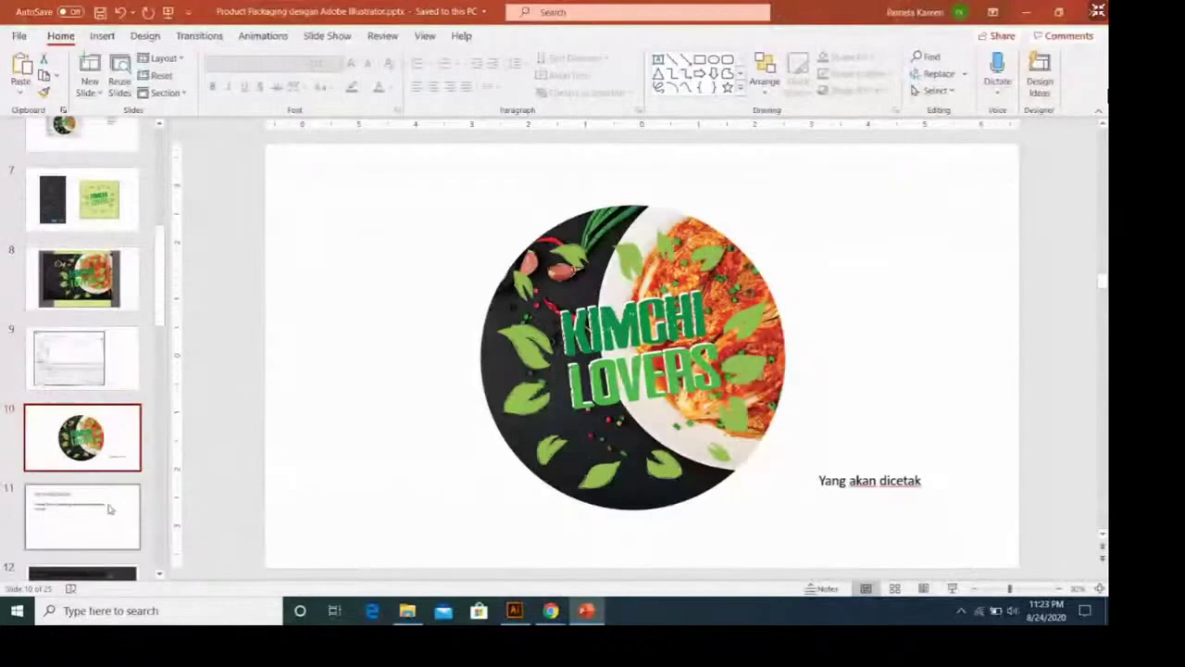
{"action": "left_click", "coordinate": [113, 509]}
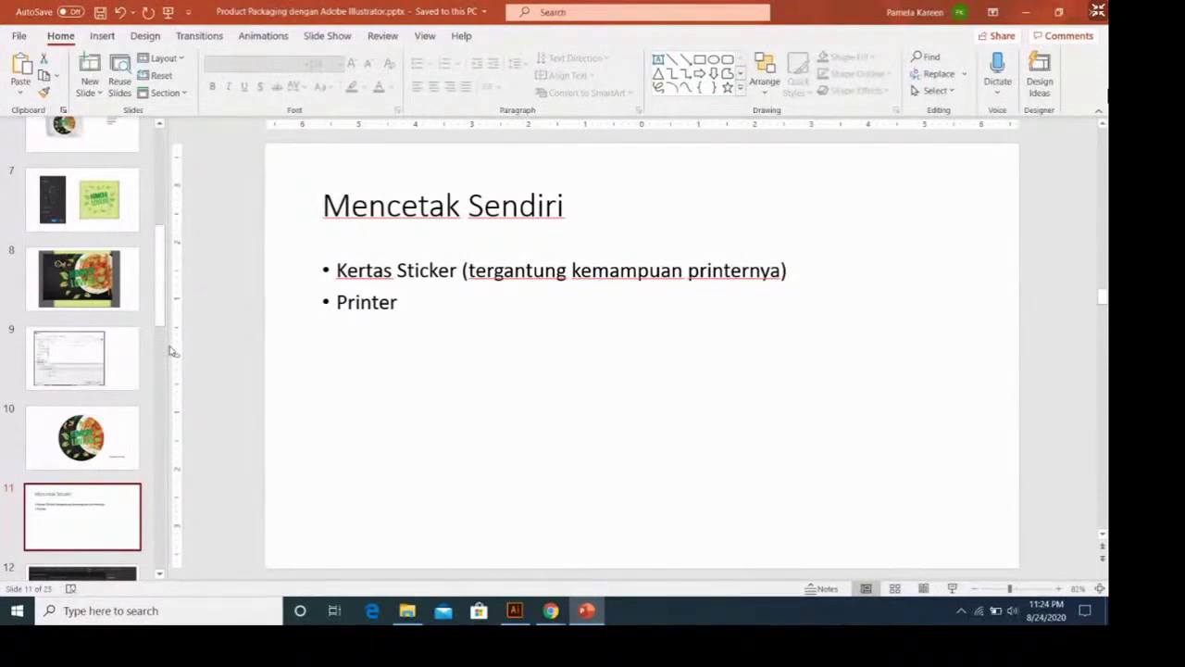
Step: Continue through slides 12 to 14 (Mockup) to slide 15, Lid Sealer Cup dan Plastic Cup
{"action": "scroll", "coordinate": [85, 432], "scroll_direction": "down", "scroll_amount": 3}
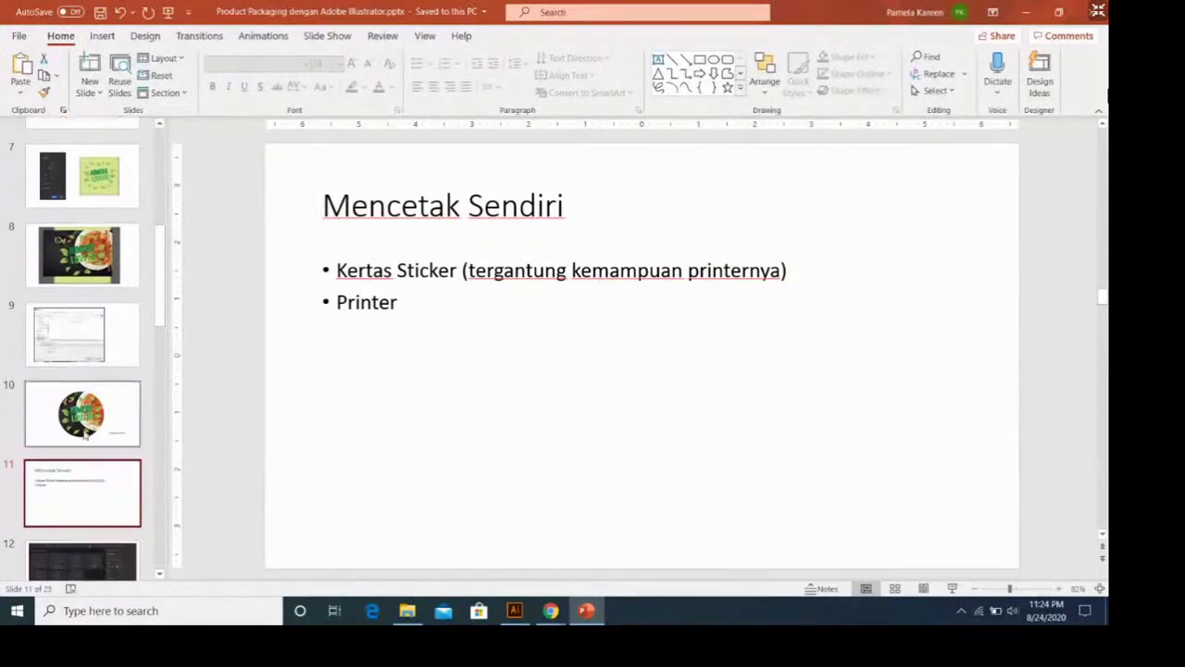
{"action": "scroll", "coordinate": [85, 433], "scroll_direction": "down", "scroll_amount": 1}
{"action": "left_click", "coordinate": [114, 469]}
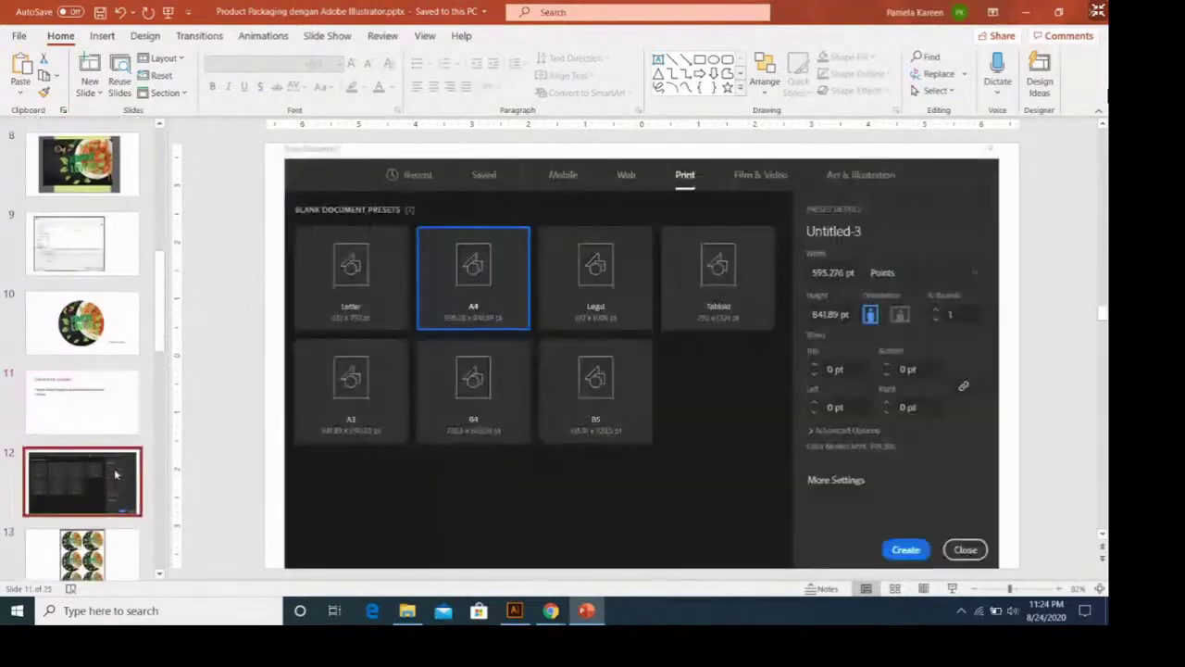
{"action": "scroll", "coordinate": [115, 470], "scroll_direction": "down", "scroll_amount": 2}
{"action": "left_click", "coordinate": [114, 470]}
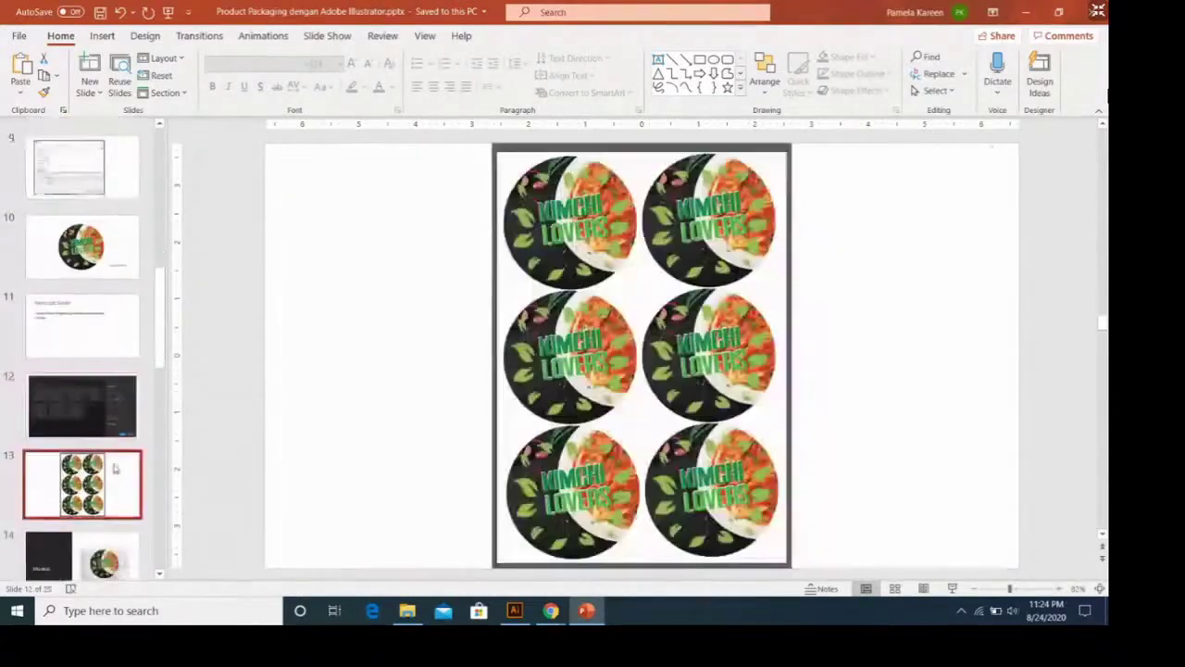
{"action": "scroll", "coordinate": [115, 470], "scroll_direction": "down", "scroll_amount": 2}
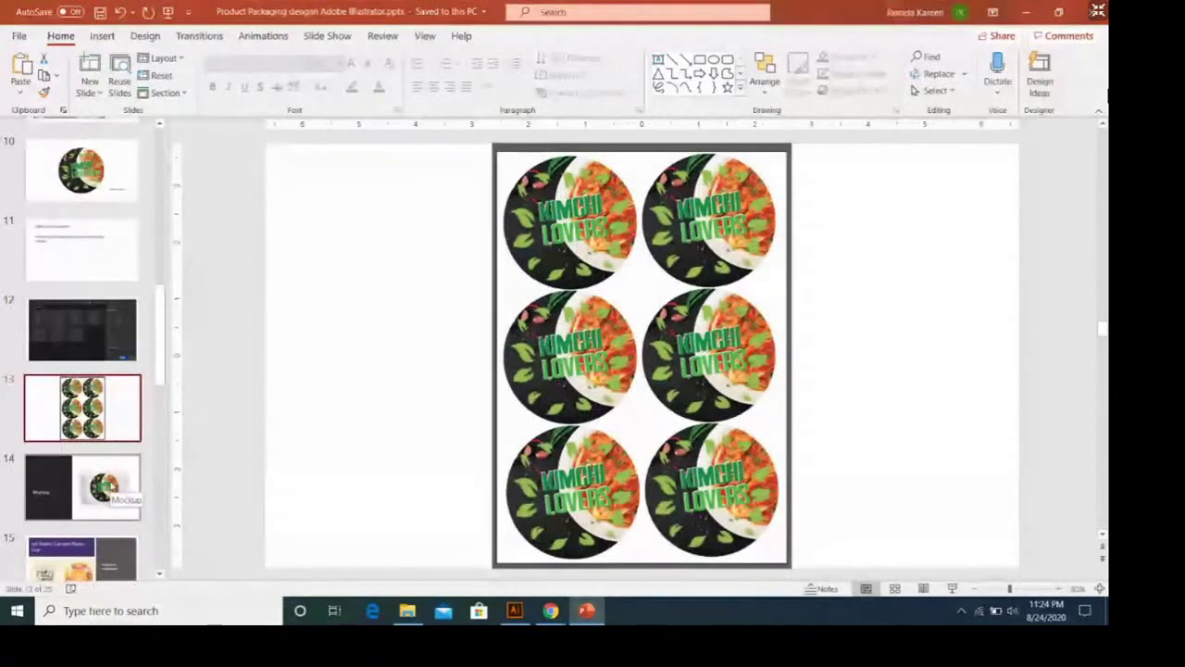
{"action": "left_click", "coordinate": [109, 485]}
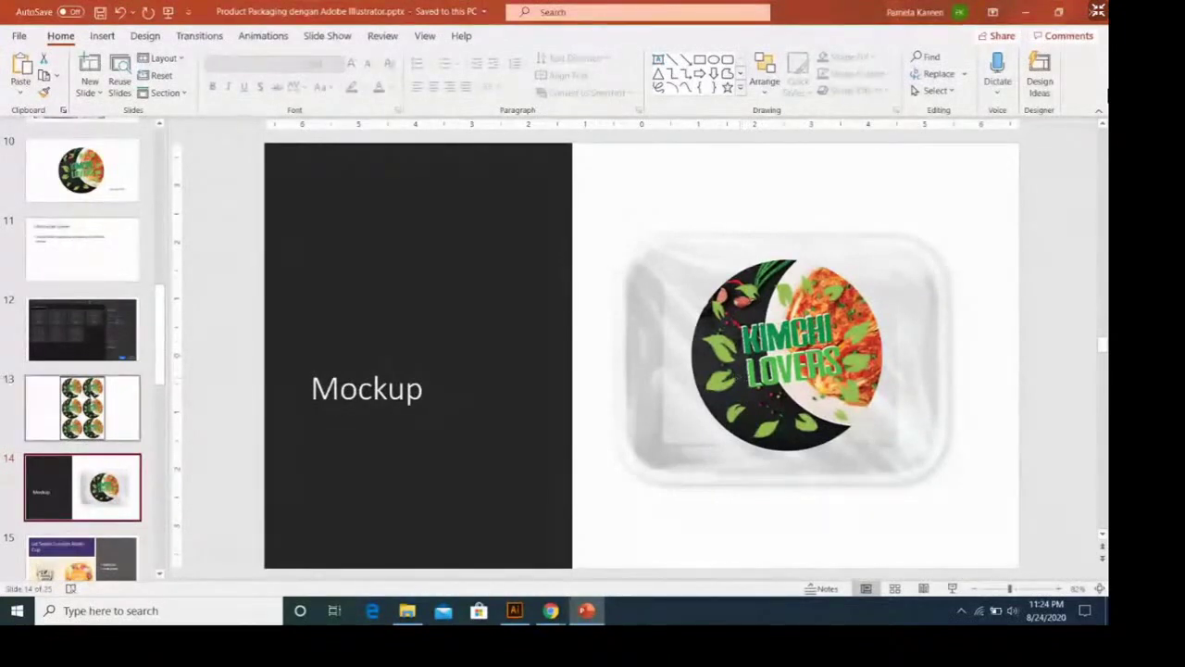
{"action": "scroll", "coordinate": [91, 399], "scroll_direction": "down", "scroll_amount": 2}
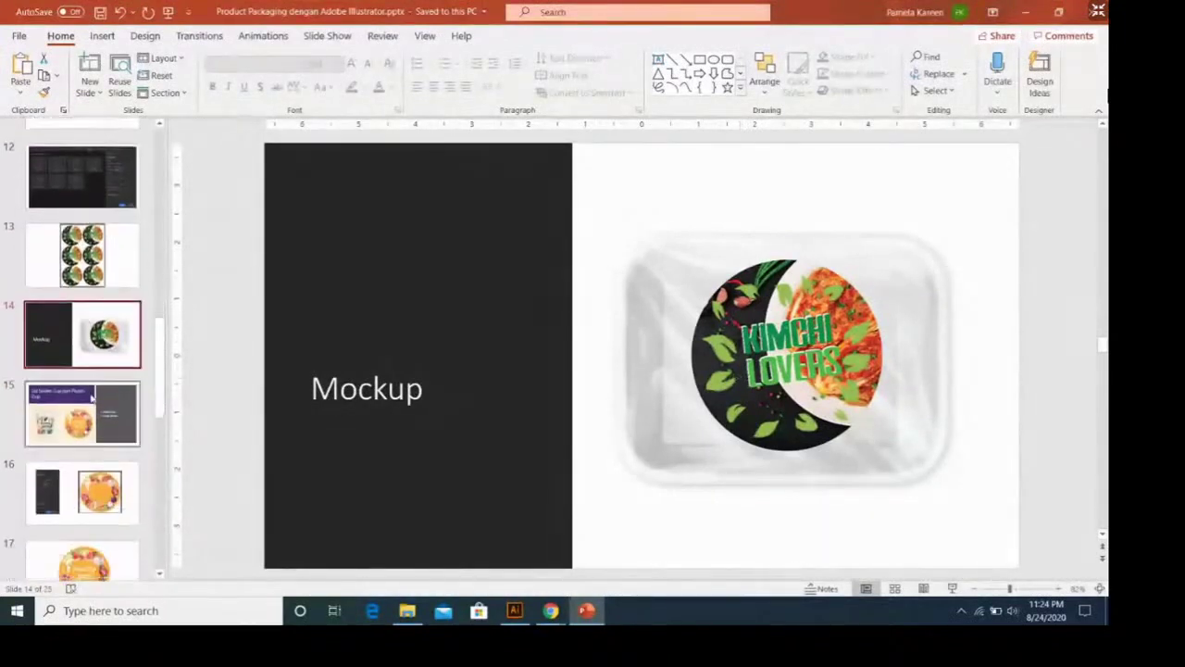
{"action": "scroll", "coordinate": [90, 389], "scroll_direction": "up", "scroll_amount": 2}
{"action": "scroll", "coordinate": [87, 333], "scroll_direction": "up", "scroll_amount": 3}
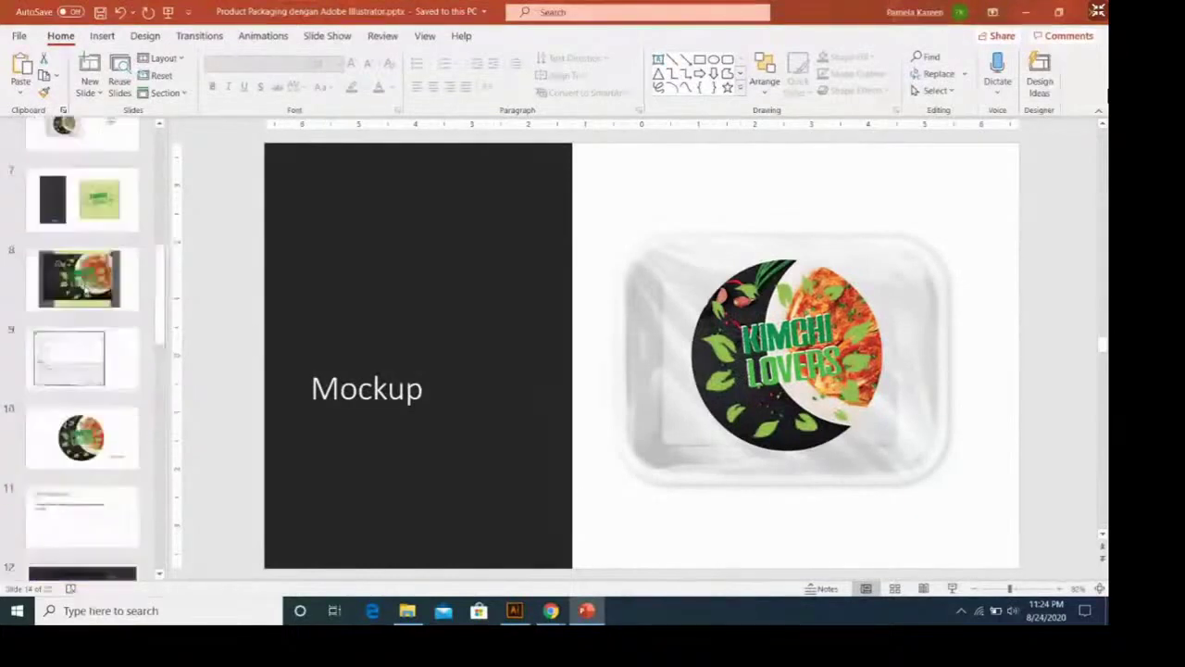
{"action": "scroll", "coordinate": [86, 289], "scroll_direction": "up", "scroll_amount": 1}
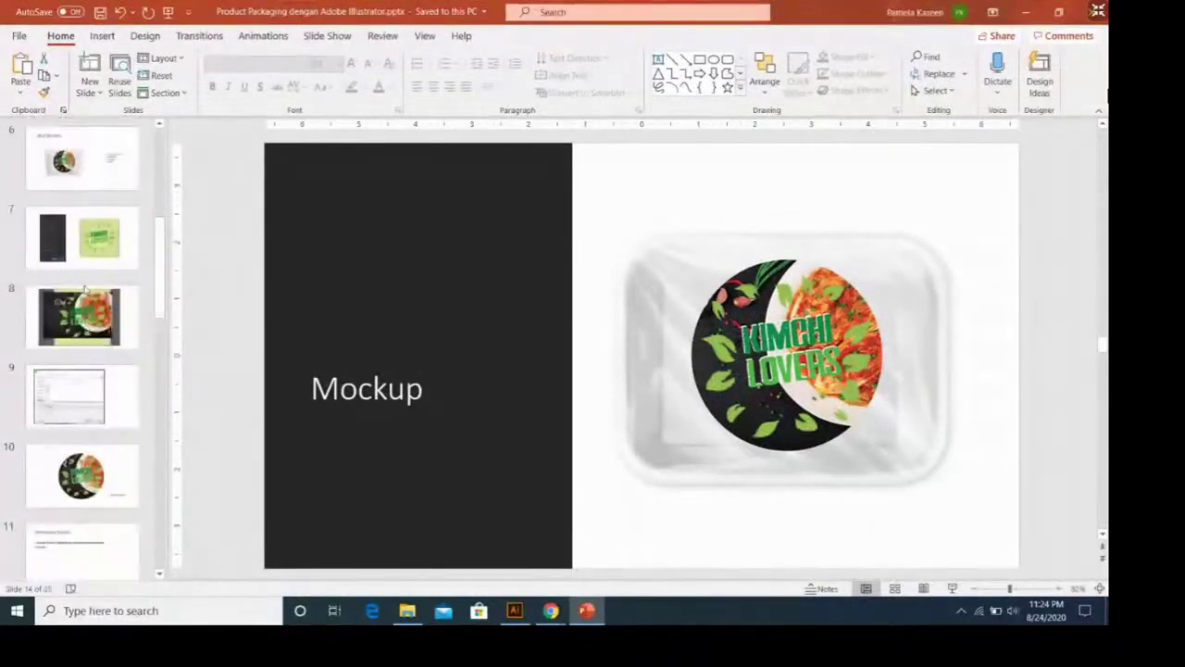
{"action": "scroll", "coordinate": [85, 290], "scroll_direction": "down", "scroll_amount": 2}
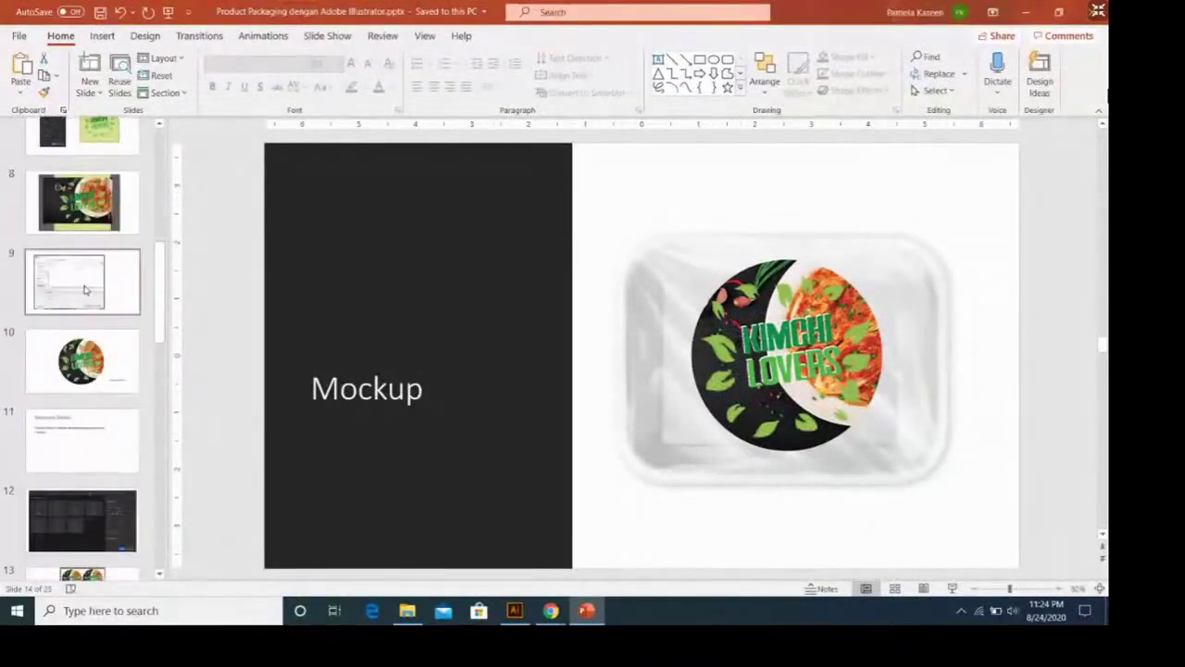
{"action": "scroll", "coordinate": [85, 290], "scroll_direction": "down", "scroll_amount": 3}
{"action": "scroll", "coordinate": [85, 289], "scroll_direction": "down", "scroll_amount": 1}
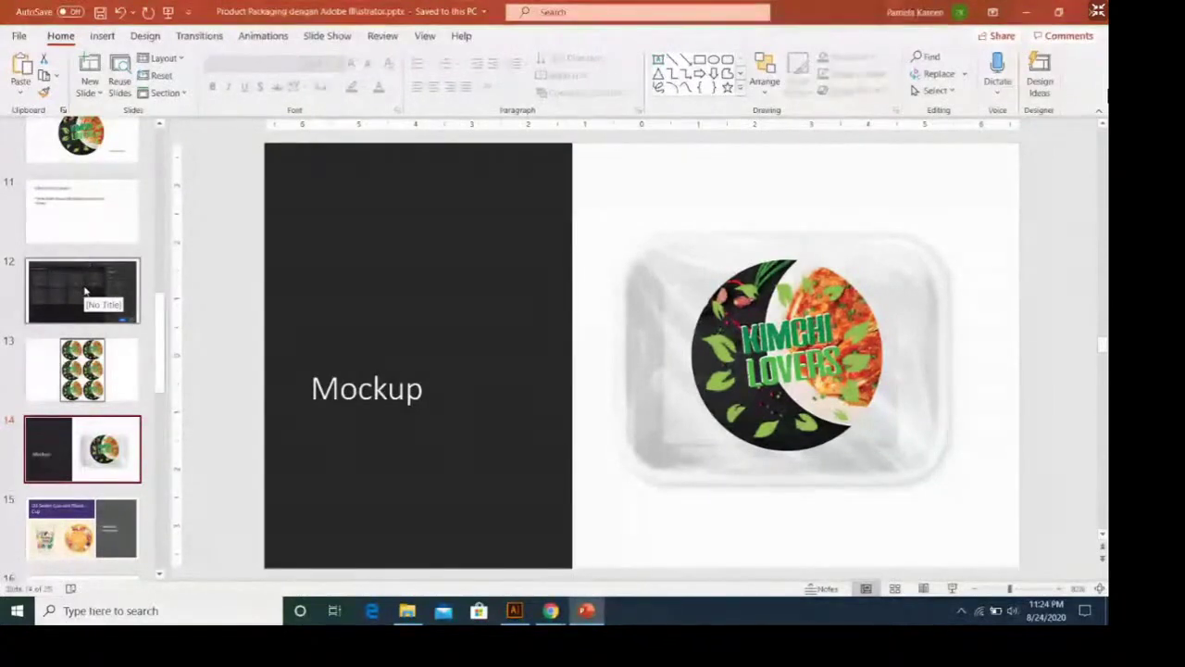
{"action": "scroll", "coordinate": [84, 291], "scroll_direction": "down", "scroll_amount": 3}
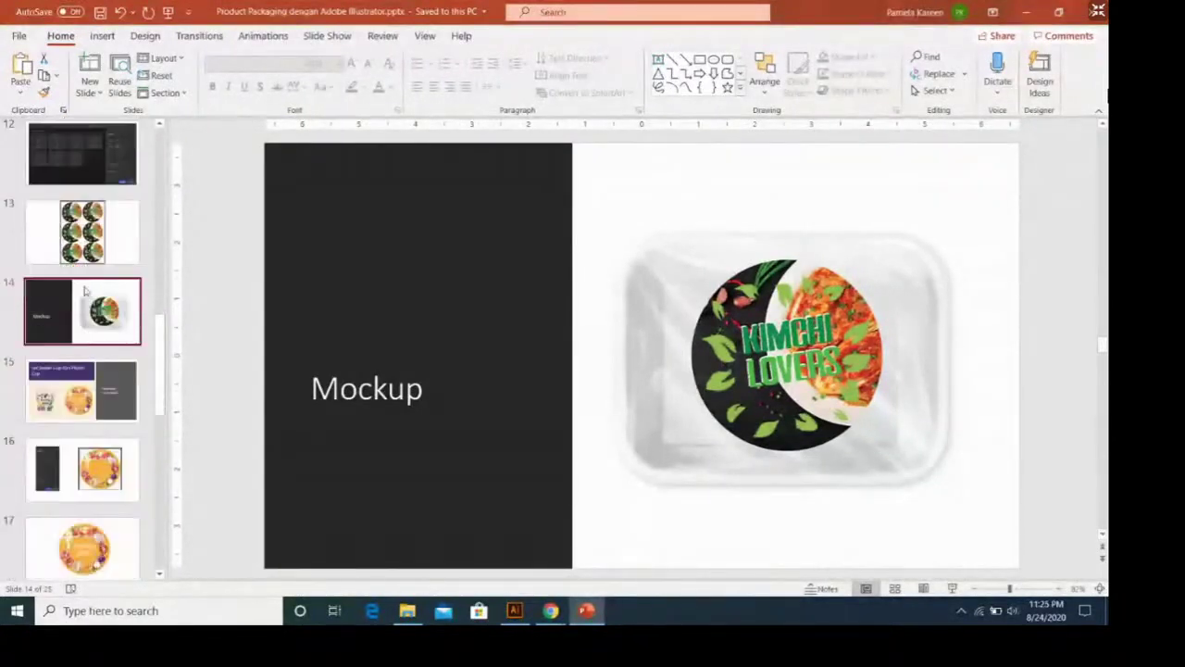
{"action": "scroll", "coordinate": [84, 292], "scroll_direction": "down", "scroll_amount": 1}
{"action": "left_click", "coordinate": [85, 361]}
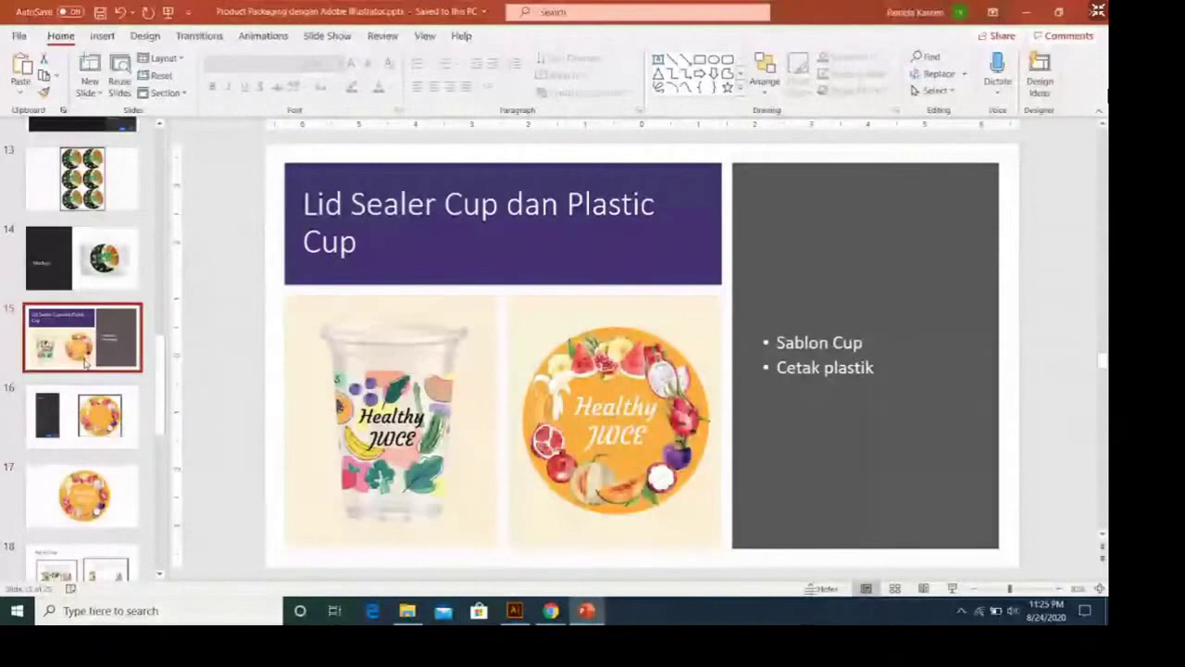
Step: Display slide 16, pairing the 10 cm Untitled-4 settings with the fruit-ring lid design
{"action": "left_click", "coordinate": [89, 407]}
{"action": "left_click", "coordinate": [85, 344]}
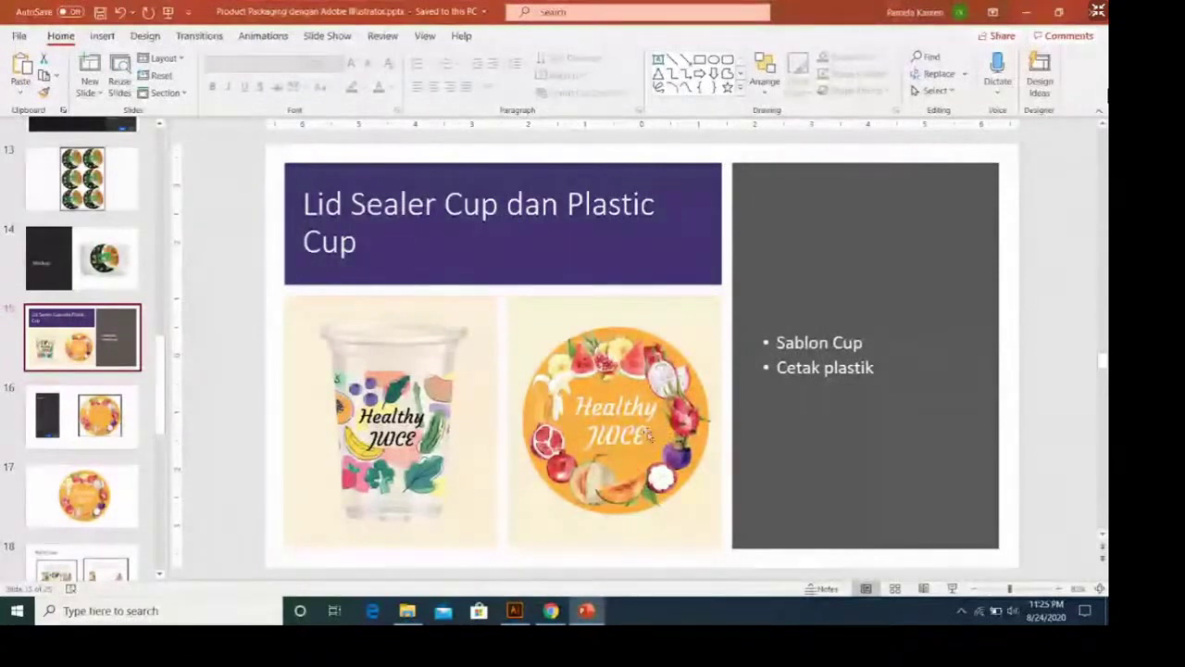
{"action": "left_click", "coordinate": [126, 414]}
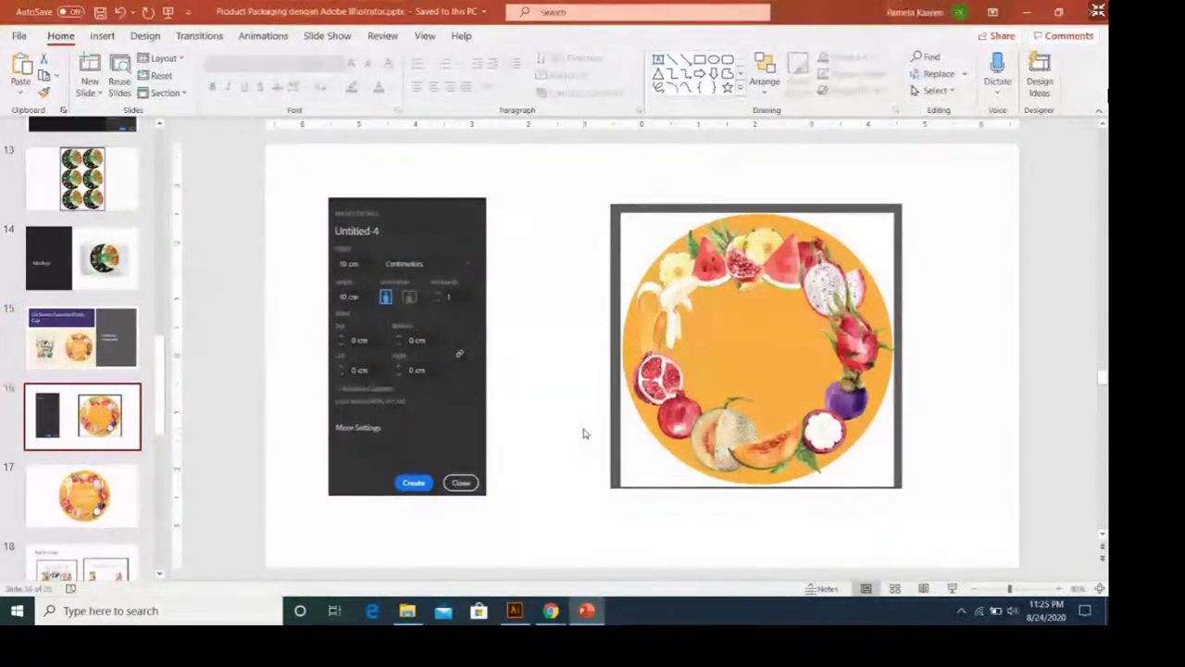
{"action": "left_click", "coordinate": [83, 335]}
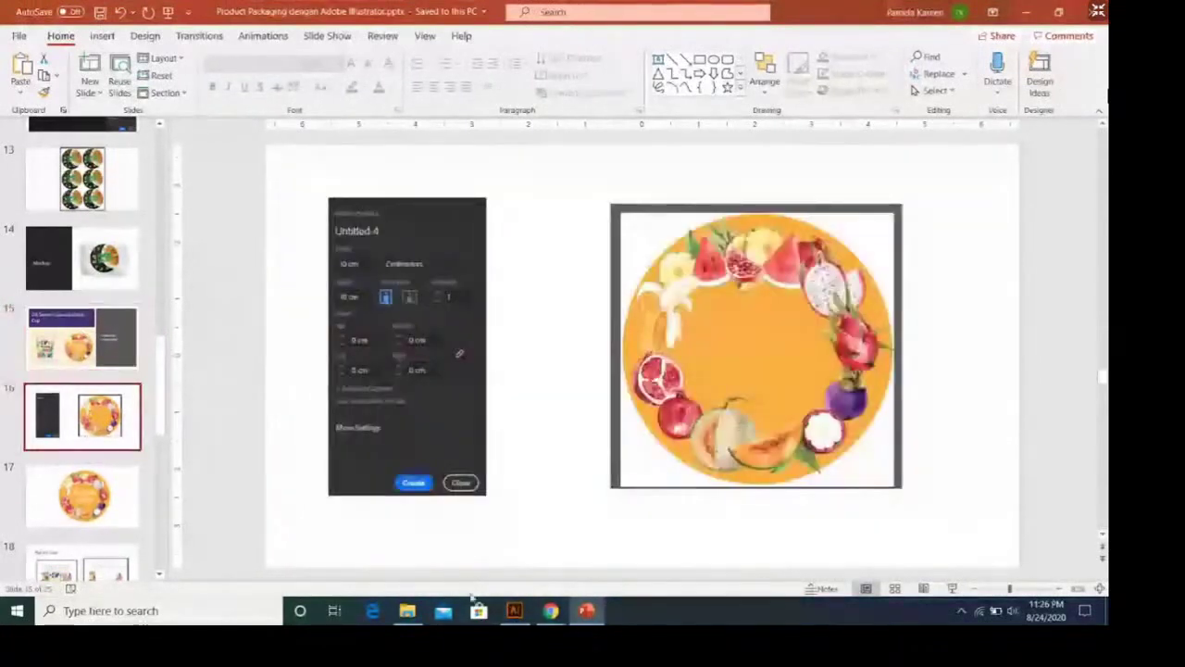
Step: Close the label kimchi lovers document without saving changes
{"action": "left_click", "coordinate": [514, 611]}
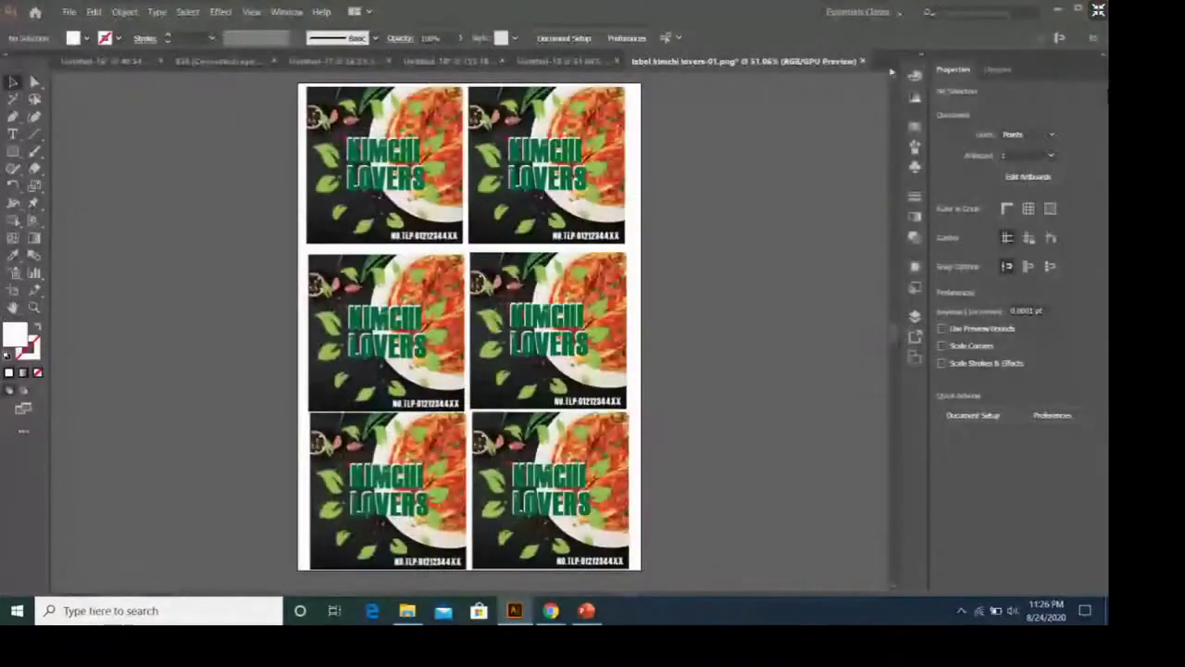
{"action": "left_click", "coordinate": [862, 61]}
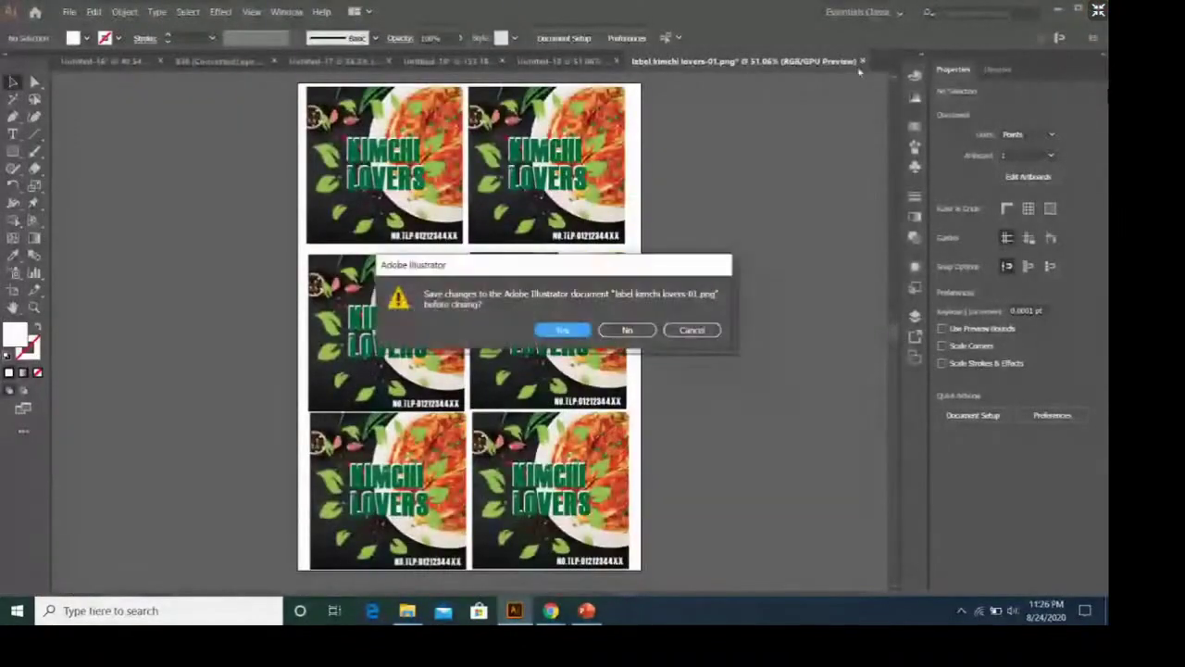
{"action": "left_click", "coordinate": [703, 329]}
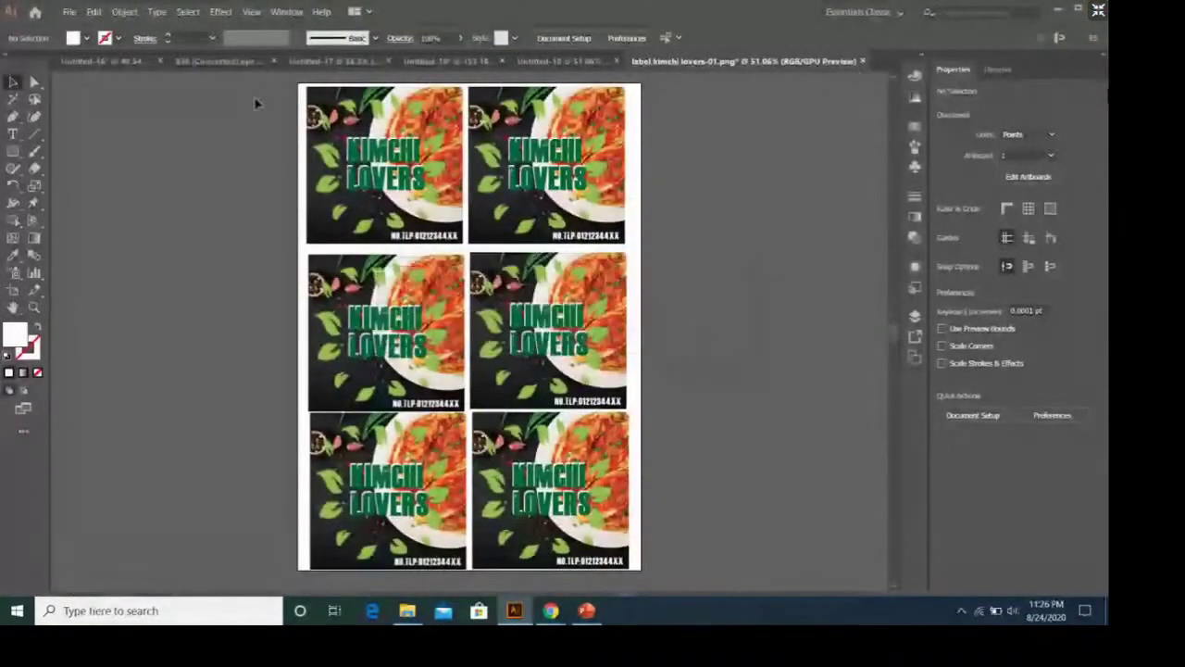
{"action": "left_click", "coordinate": [69, 12]}
{"action": "left_click", "coordinate": [69, 14]}
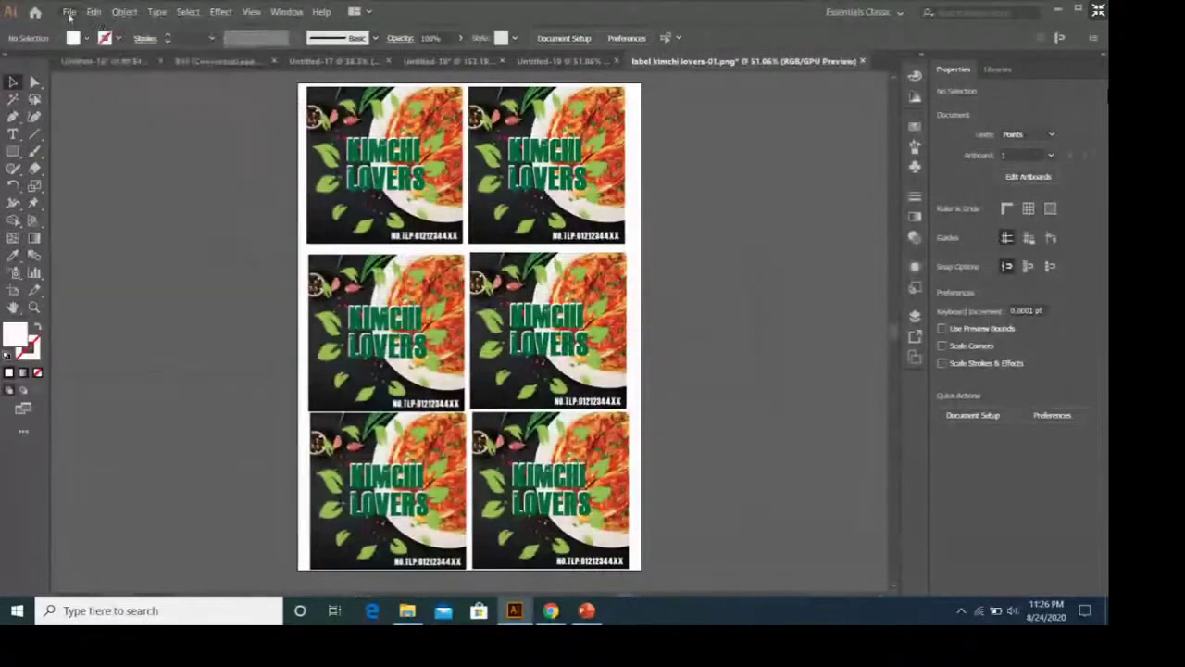
{"action": "left_click", "coordinate": [861, 61]}
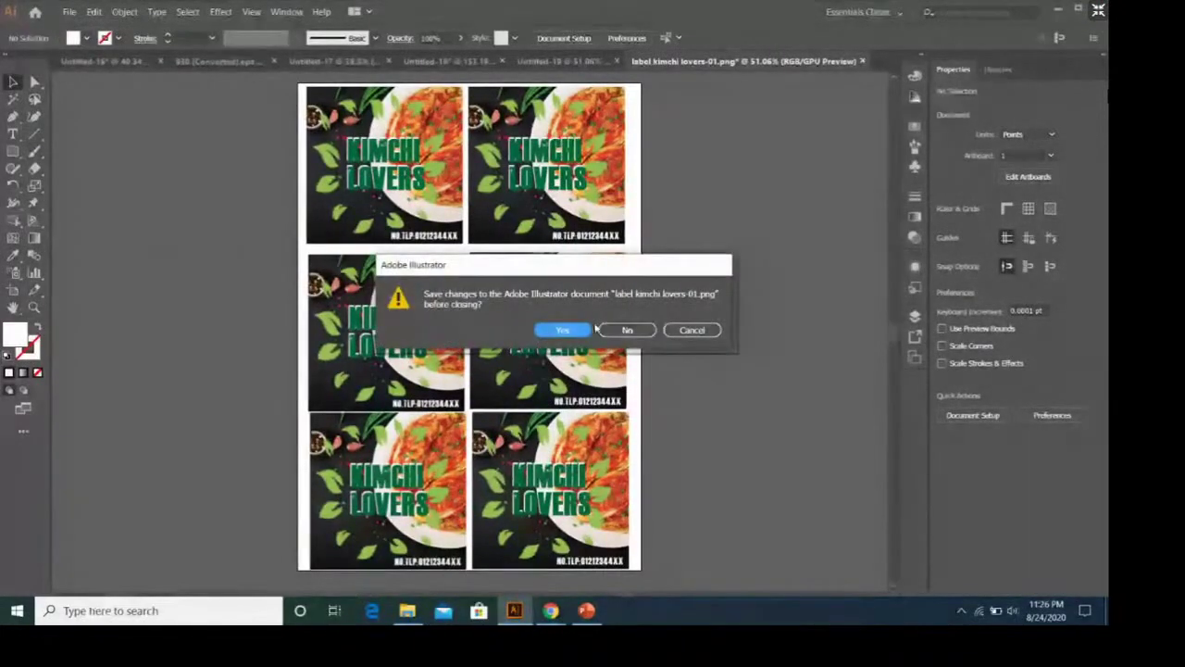
{"action": "left_click", "coordinate": [619, 331]}
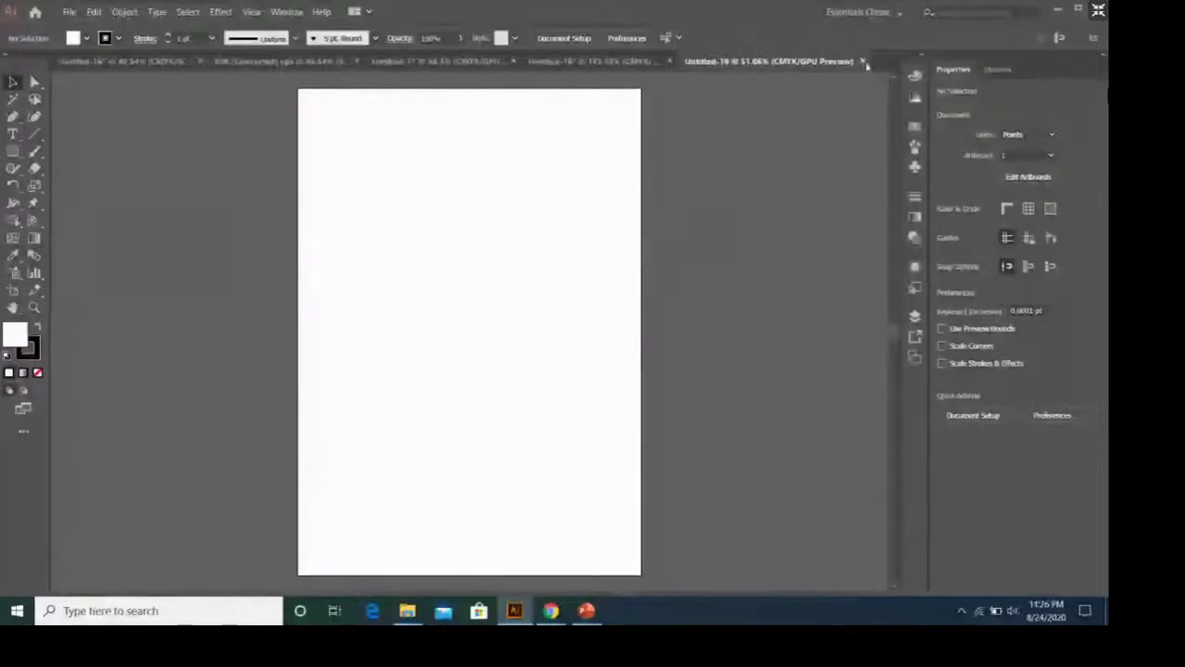
Step: Close the blank Untitled-19 and the Untitled-18 kimchi design, discarding changes
{"action": "left_click", "coordinate": [863, 61]}
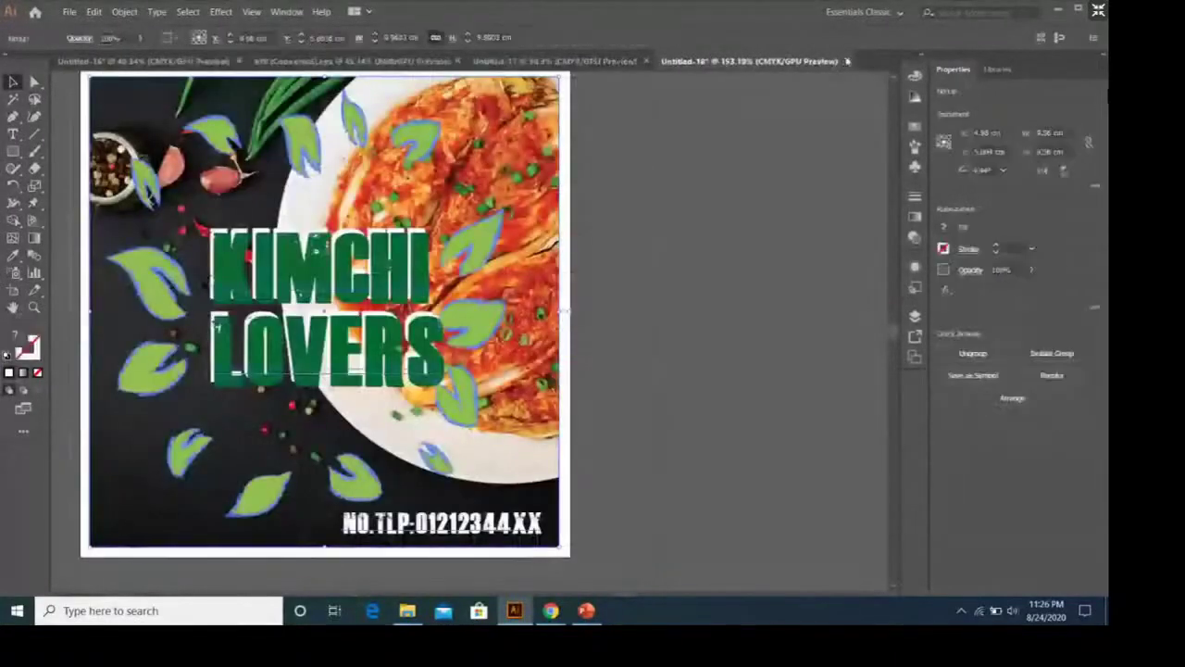
{"action": "left_click", "coordinate": [846, 61]}
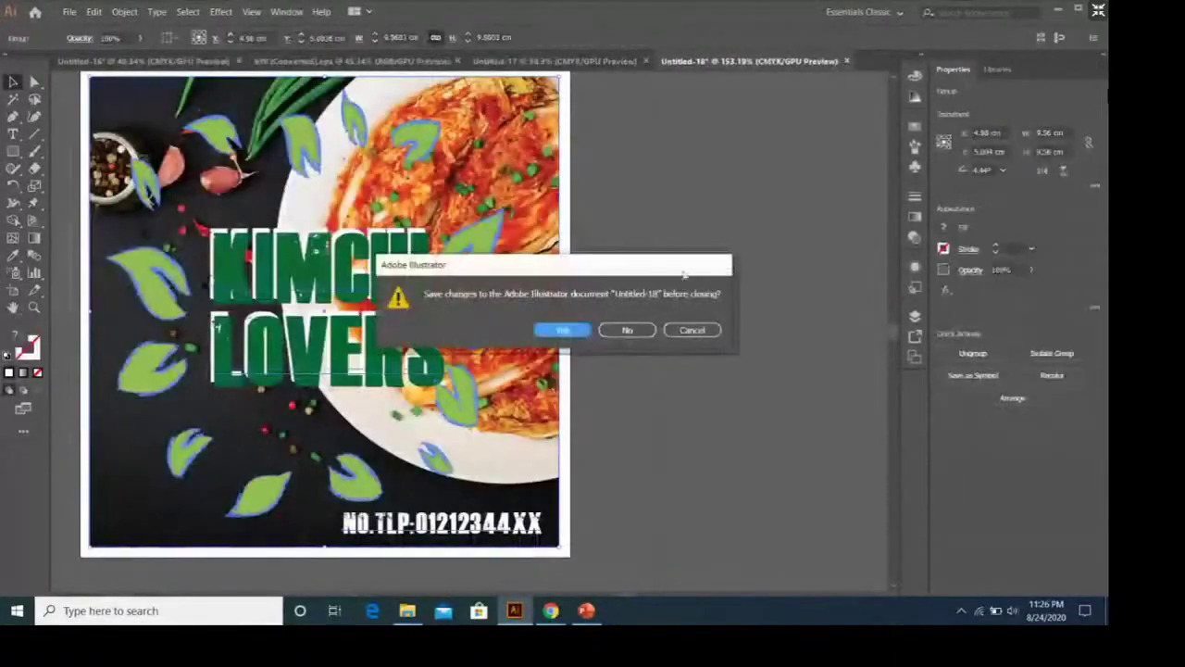
{"action": "left_click", "coordinate": [627, 330]}
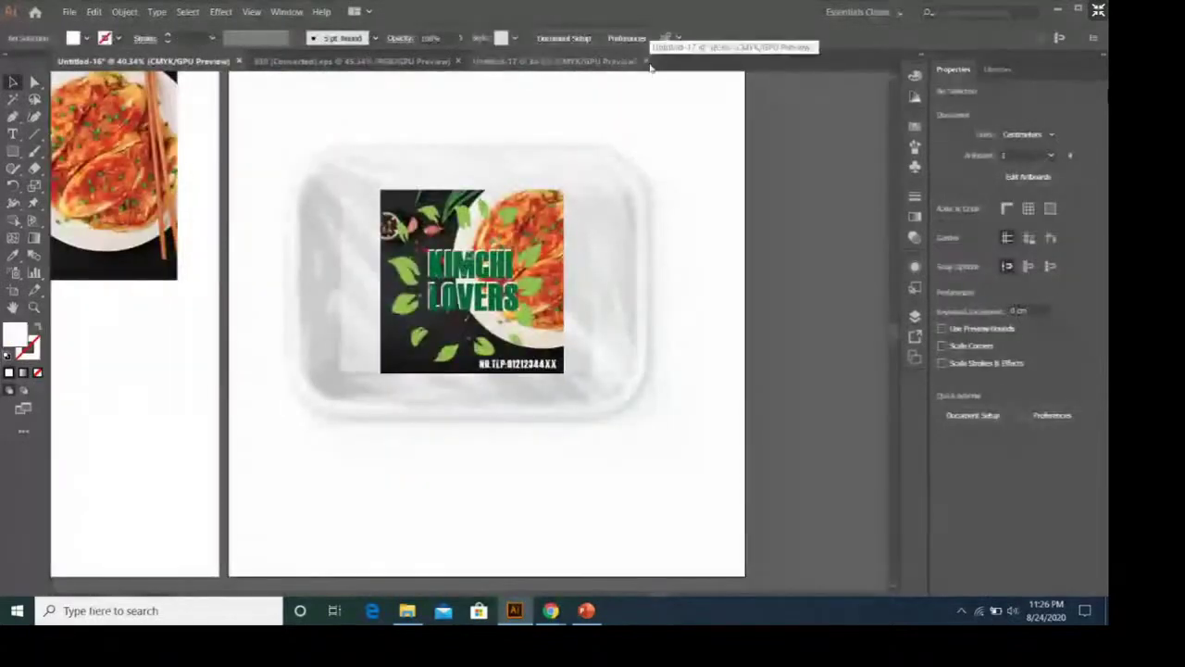
{"action": "scroll", "coordinate": [536, 159], "scroll_direction": "up", "scroll_amount": 2}
Step: Create a new 10 × 10 cm document with Centimeters as the unit
{"action": "left_click", "coordinate": [68, 11]}
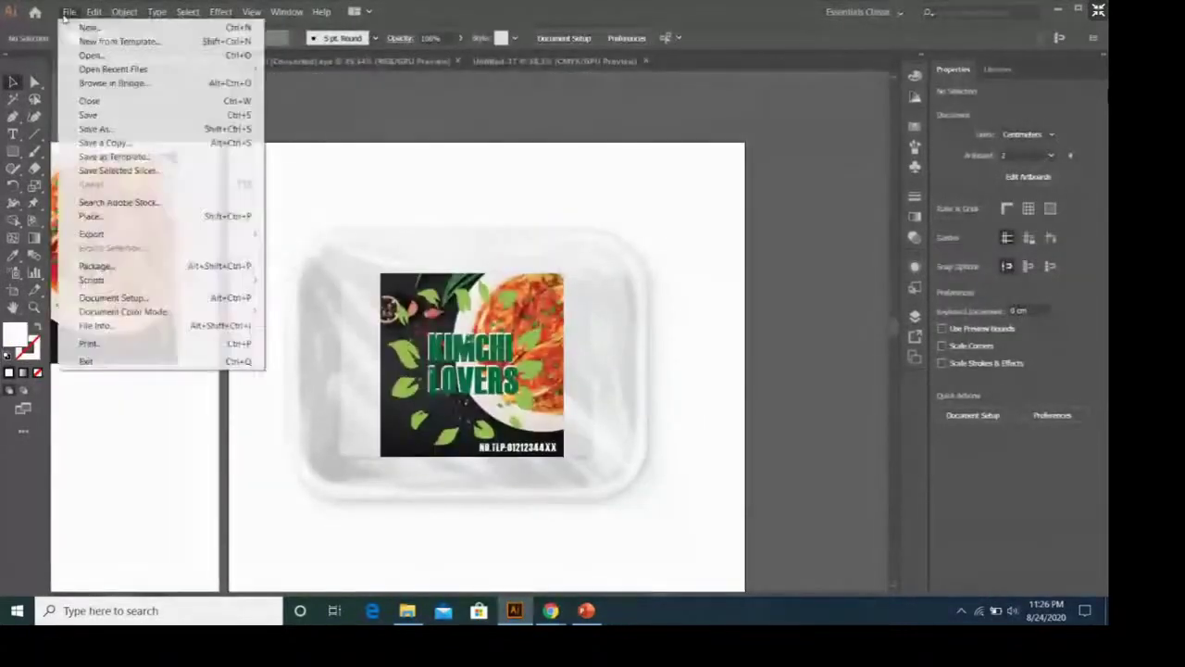
{"action": "left_click", "coordinate": [84, 26]}
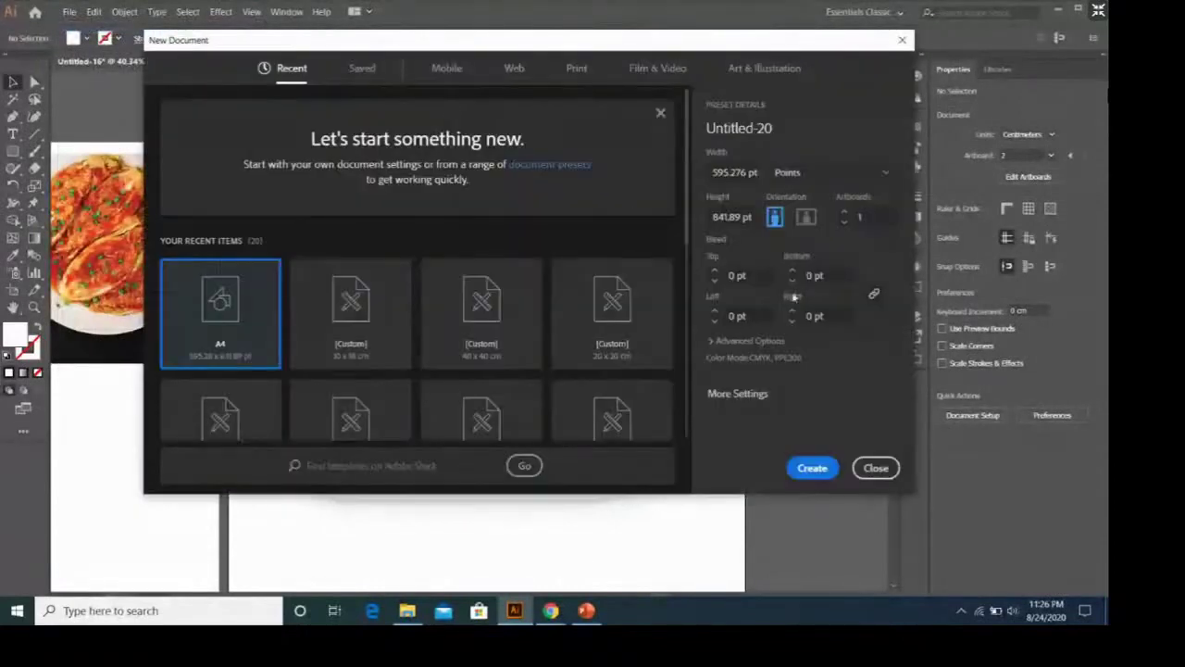
{"action": "left_click", "coordinate": [371, 341]}
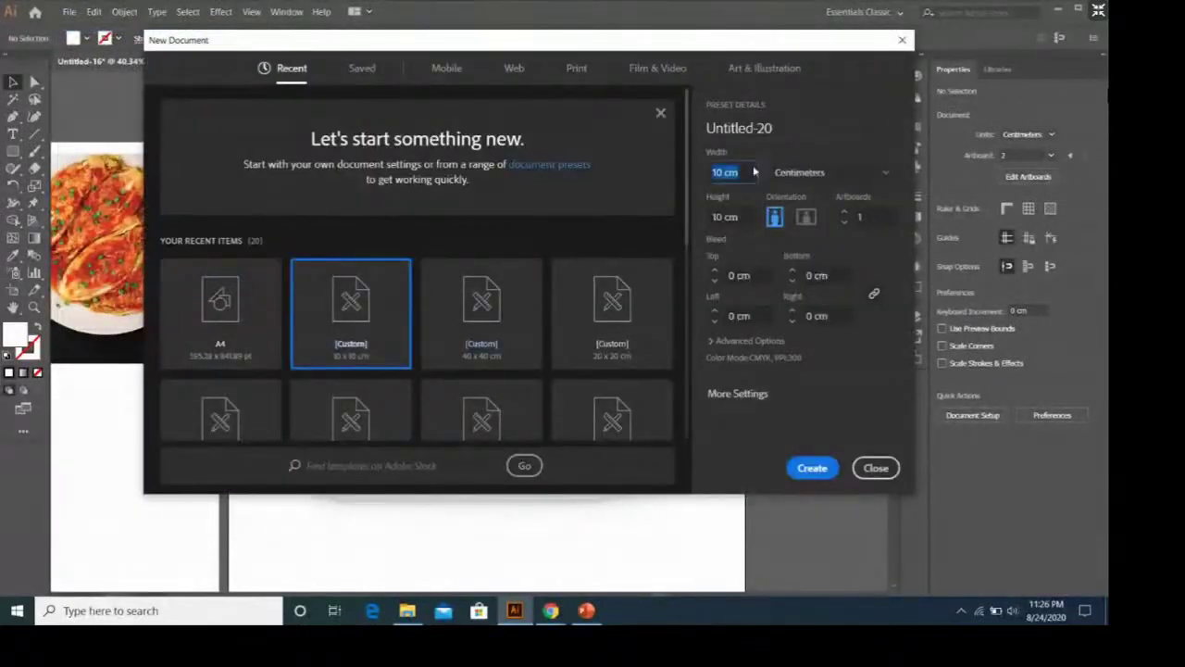
{"action": "left_click", "coordinate": [843, 176]}
{"action": "left_click", "coordinate": [845, 176]}
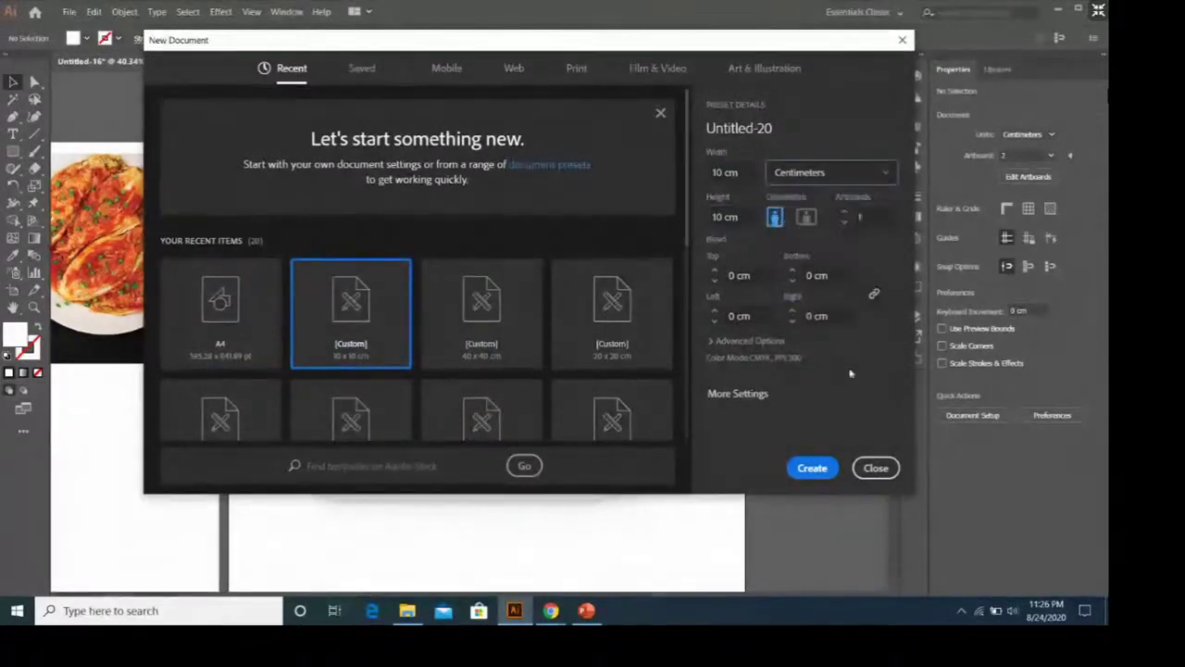
{"action": "left_click", "coordinate": [811, 468]}
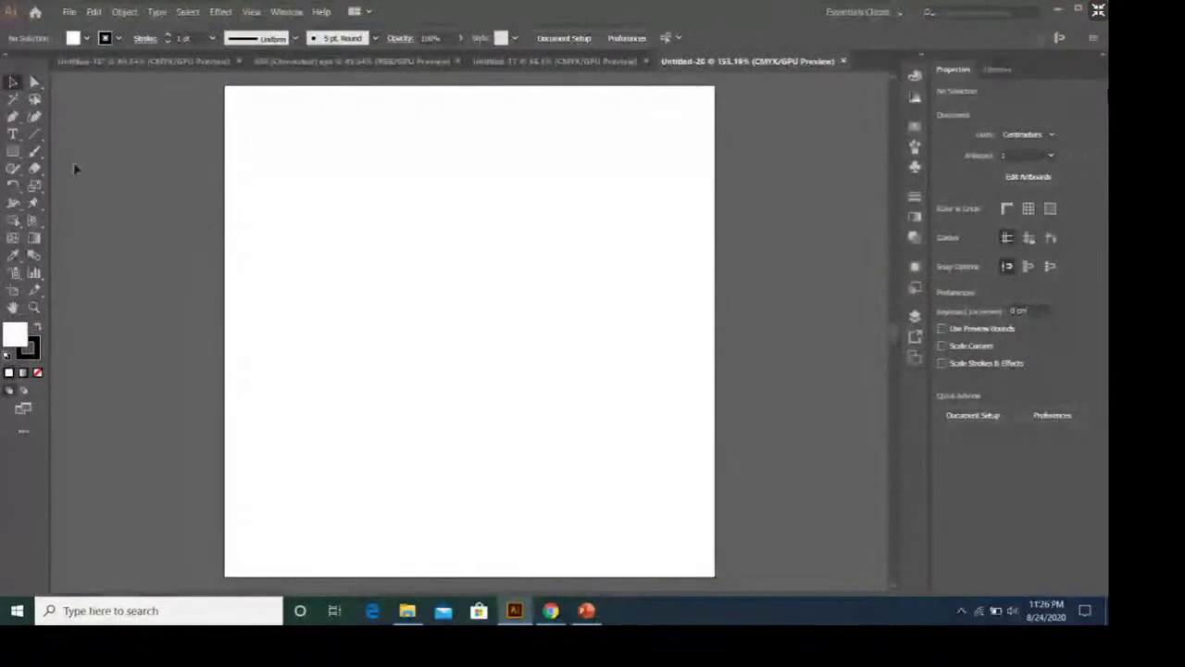
Step: Draw a large circle filling the artboard with the Ellipse tool
{"action": "left_click", "coordinate": [15, 152]}
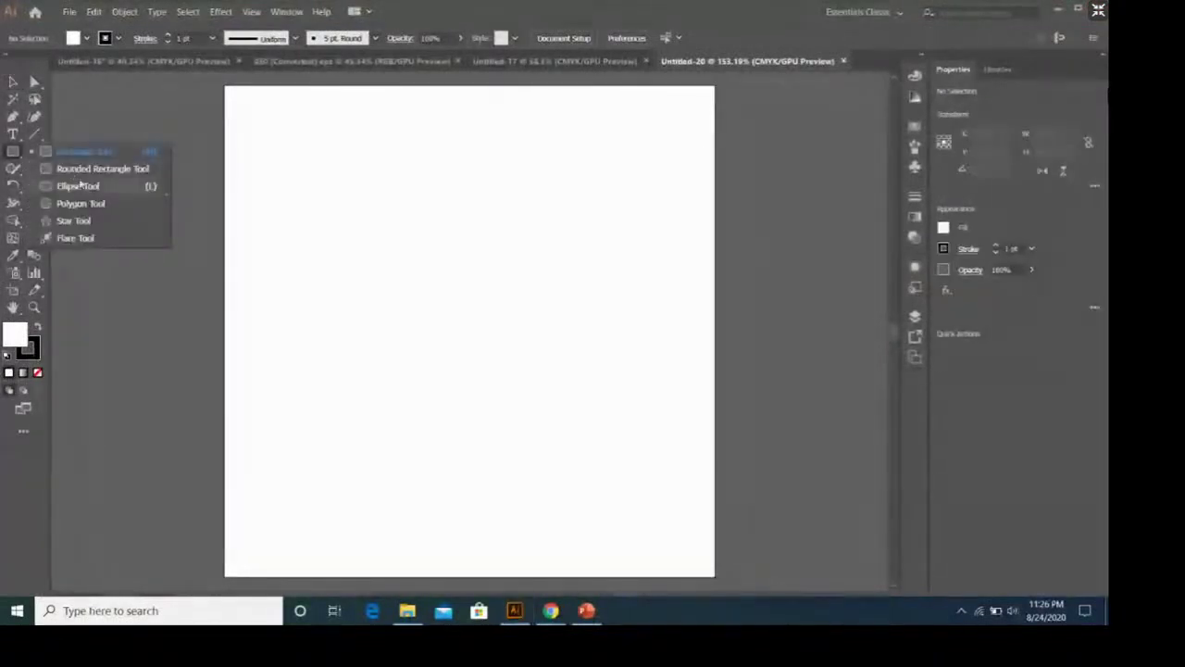
{"action": "left_click", "coordinate": [83, 186]}
{"action": "left_click", "coordinate": [13, 152]}
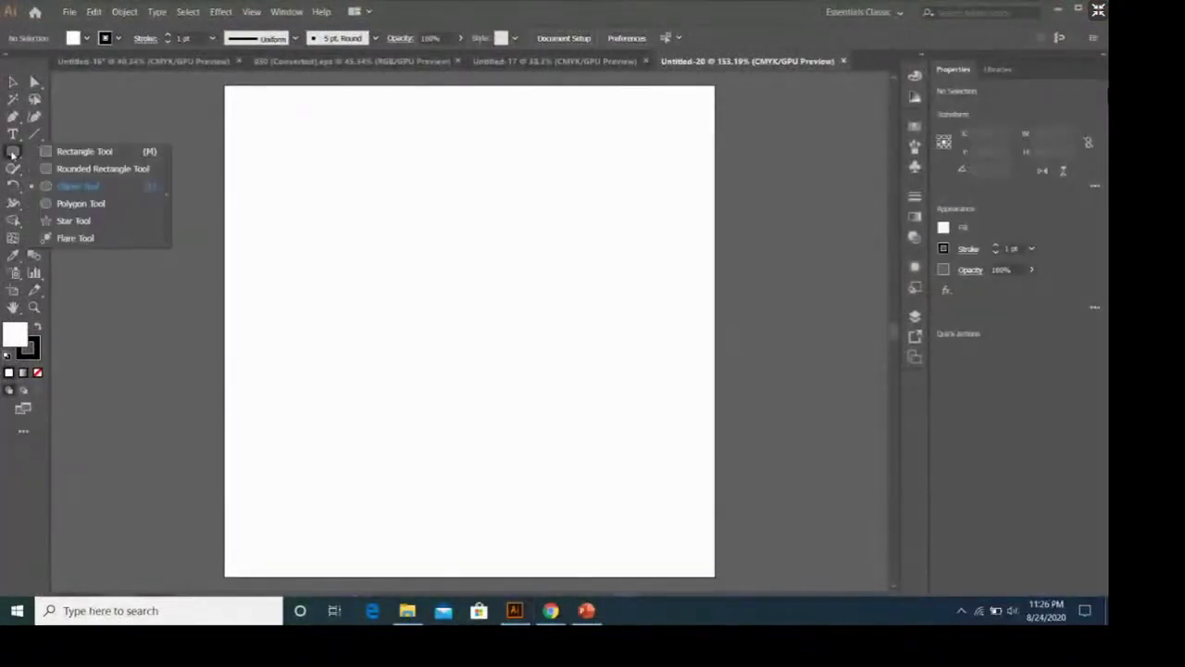
{"action": "left_click", "coordinate": [116, 187]}
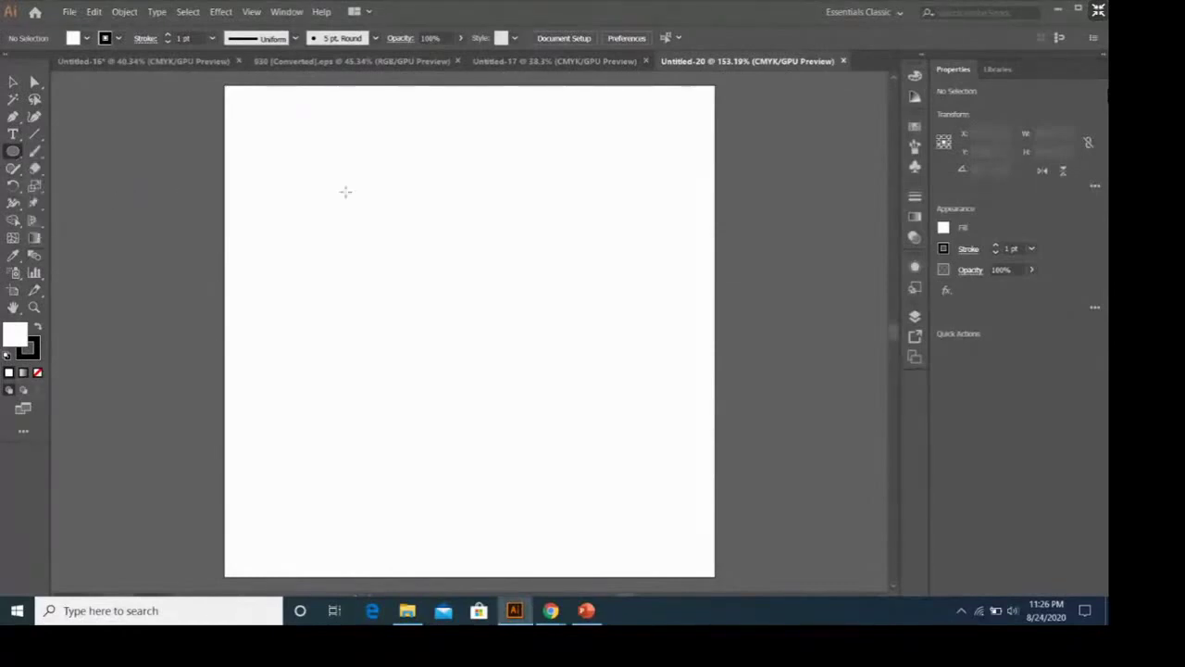
{"action": "mouse_move", "coordinate": [244, 100]}
{"action": "left_mouse_down"}
{"action": "mouse_move", "coordinate": [618, 464]}
{"action": "mouse_move", "coordinate": [704, 524]}
{"action": "mouse_move", "coordinate": [695, 514]}
{"action": "left_mouse_up"}
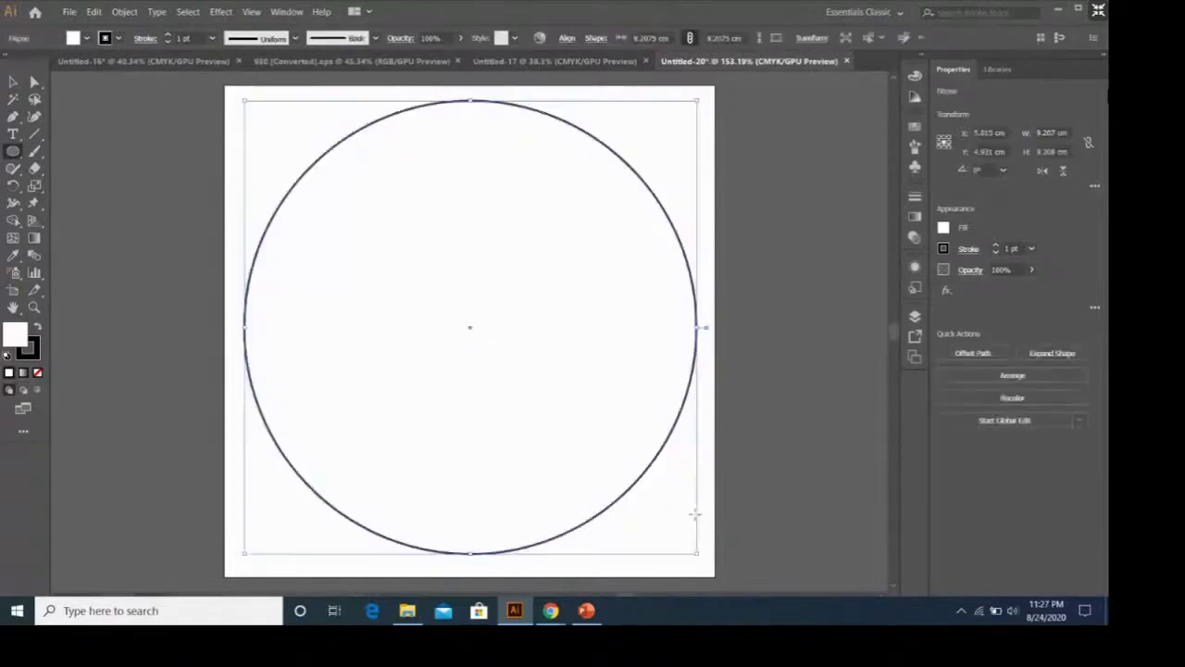
Step: Give the circle no stroke and an orange fill
{"action": "left_click", "coordinate": [943, 248]}
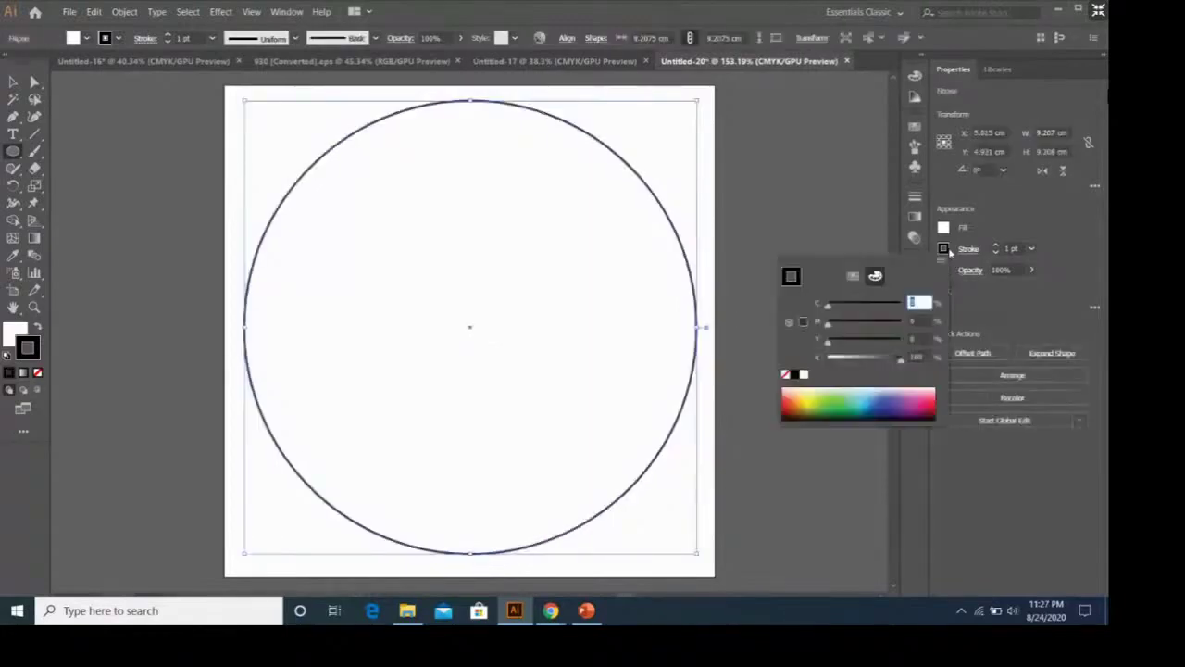
{"action": "left_click", "coordinate": [785, 374]}
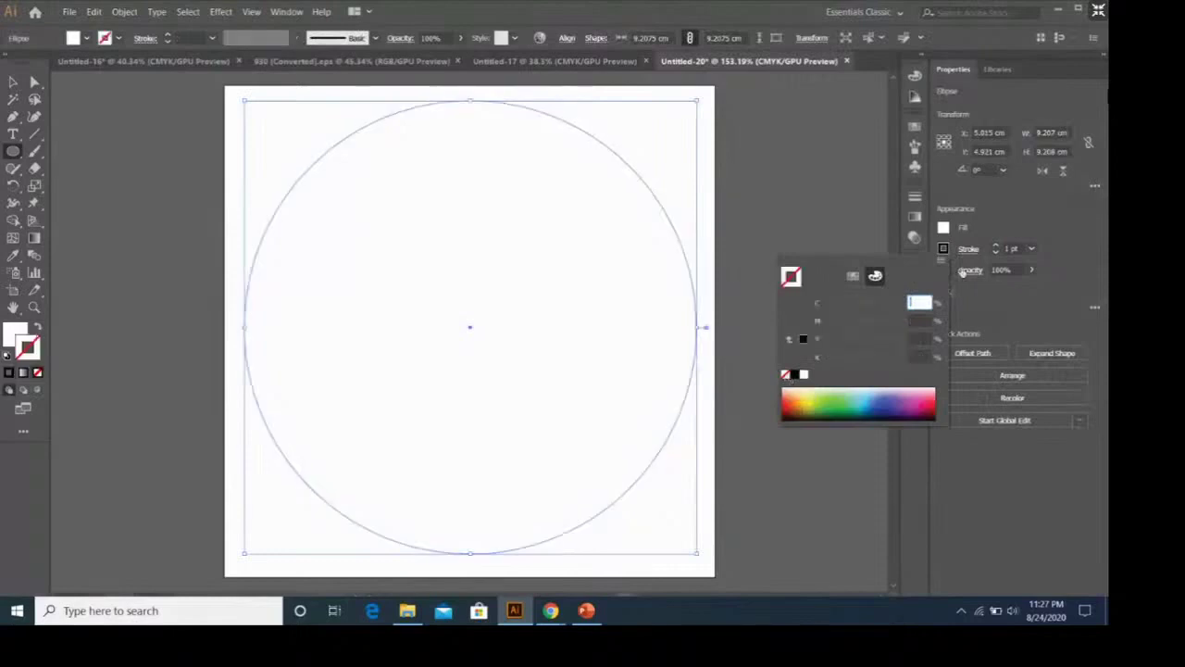
{"action": "left_click", "coordinate": [942, 227]}
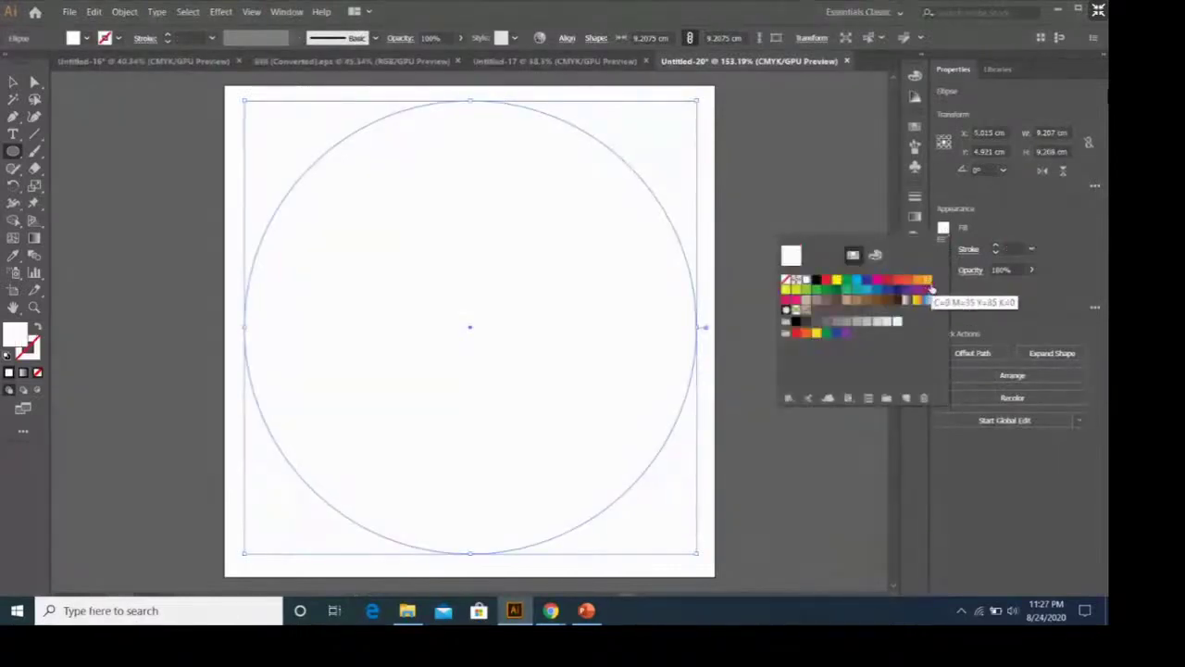
{"action": "left_click", "coordinate": [930, 290]}
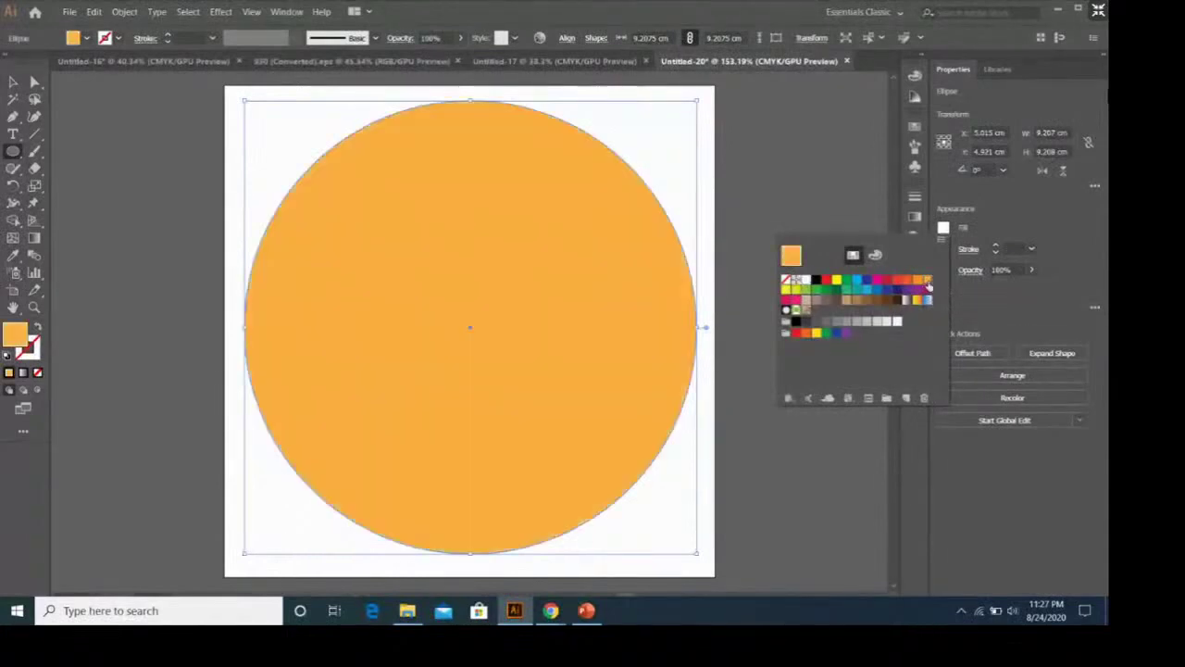
{"action": "left_click", "coordinate": [17, 88]}
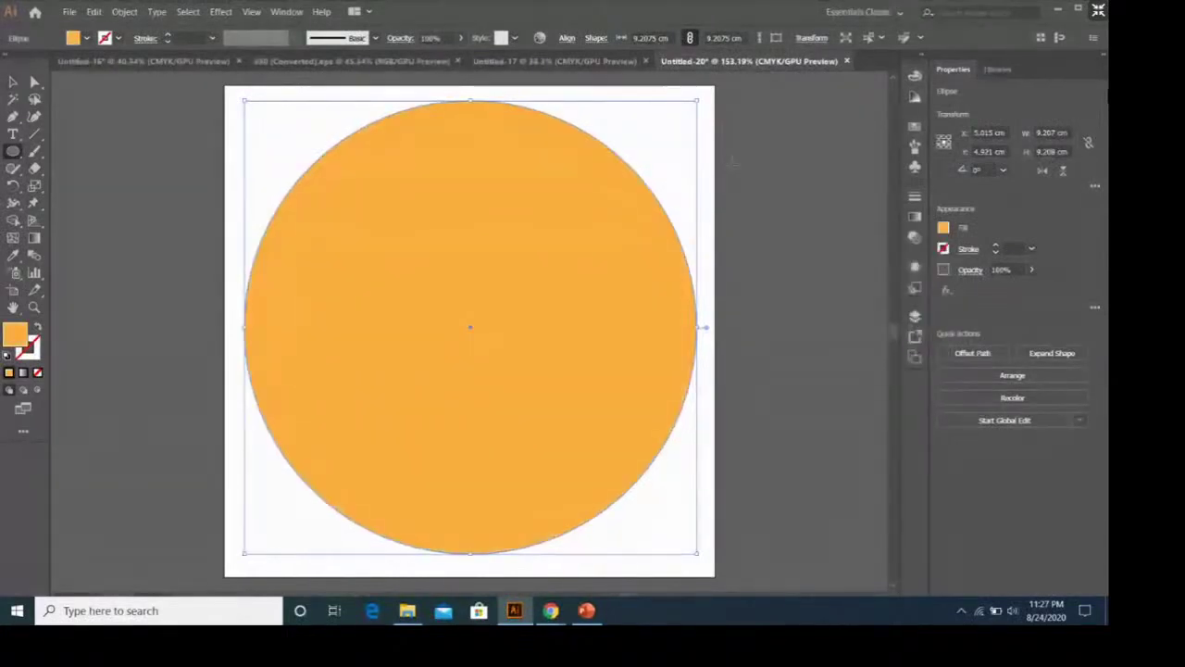
Step: Switch back to the PowerPoint slides
{"action": "left_click", "coordinate": [395, 136]}
{"action": "left_click", "coordinate": [592, 330]}
{"action": "left_click", "coordinate": [587, 611]}
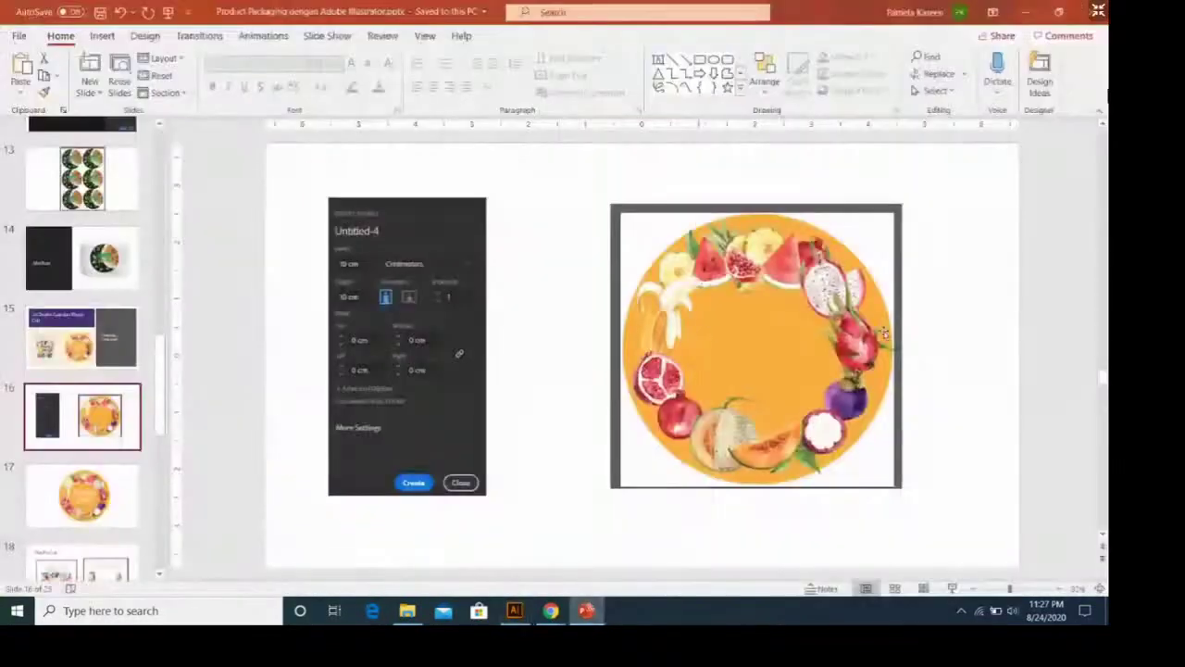
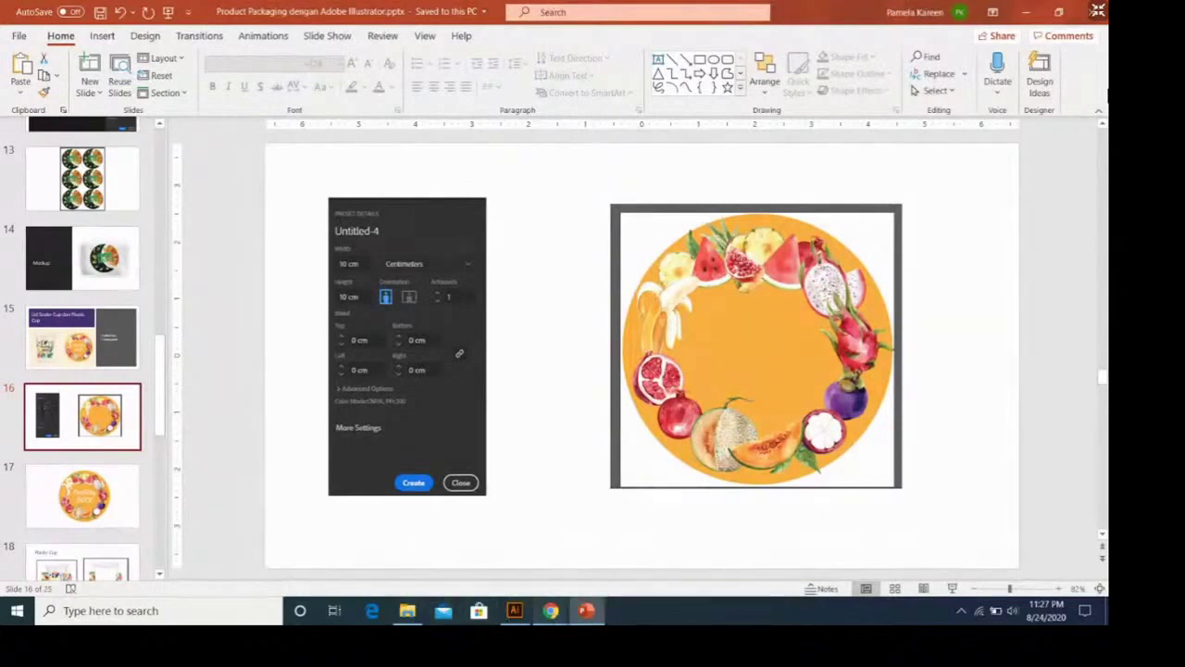
Step: Switch from PowerPoint to the Illustrator document with the orange circle
{"action": "left_click", "coordinate": [517, 611]}
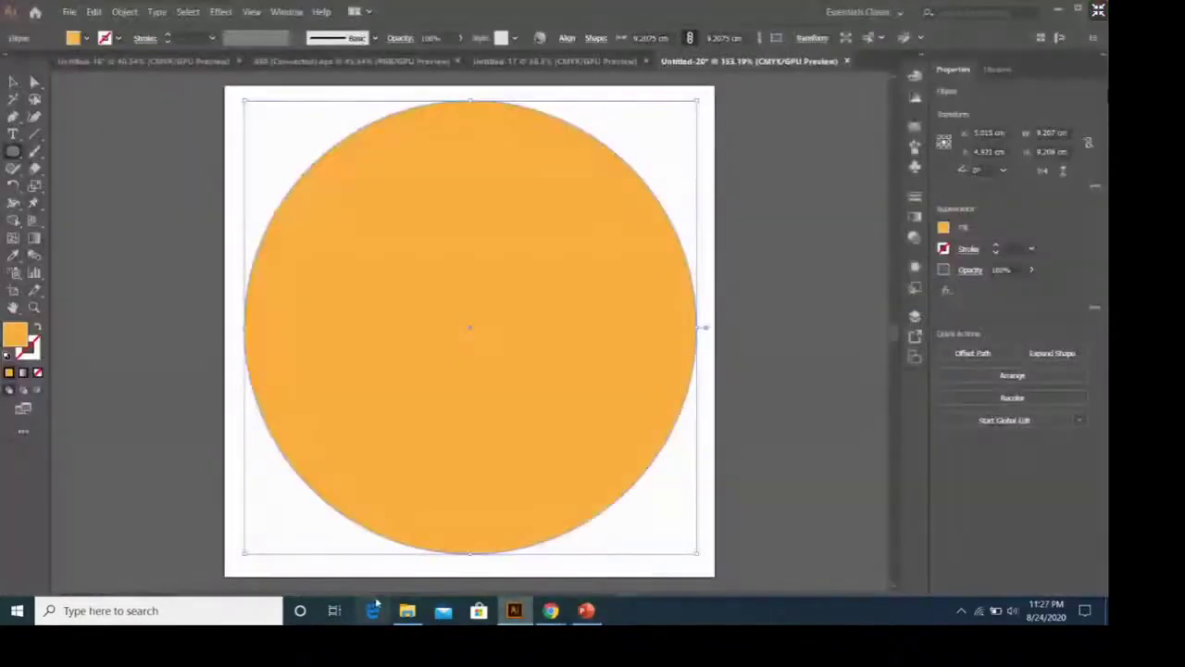
Step: Start opening a file and browse the Downloads folder for the fruit-wreath download
{"action": "left_click", "coordinate": [69, 11]}
{"action": "left_click", "coordinate": [92, 56]}
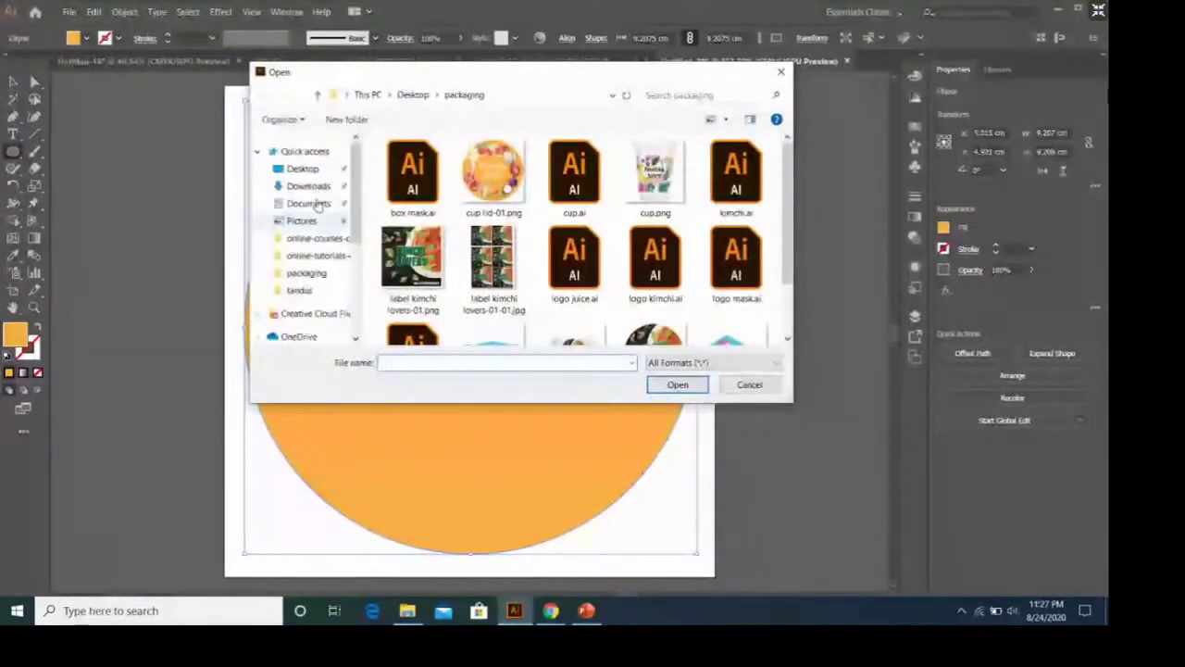
{"action": "scroll", "coordinate": [315, 206], "scroll_direction": "down", "scroll_amount": 1}
{"action": "scroll", "coordinate": [315, 204], "scroll_direction": "up", "scroll_amount": 2}
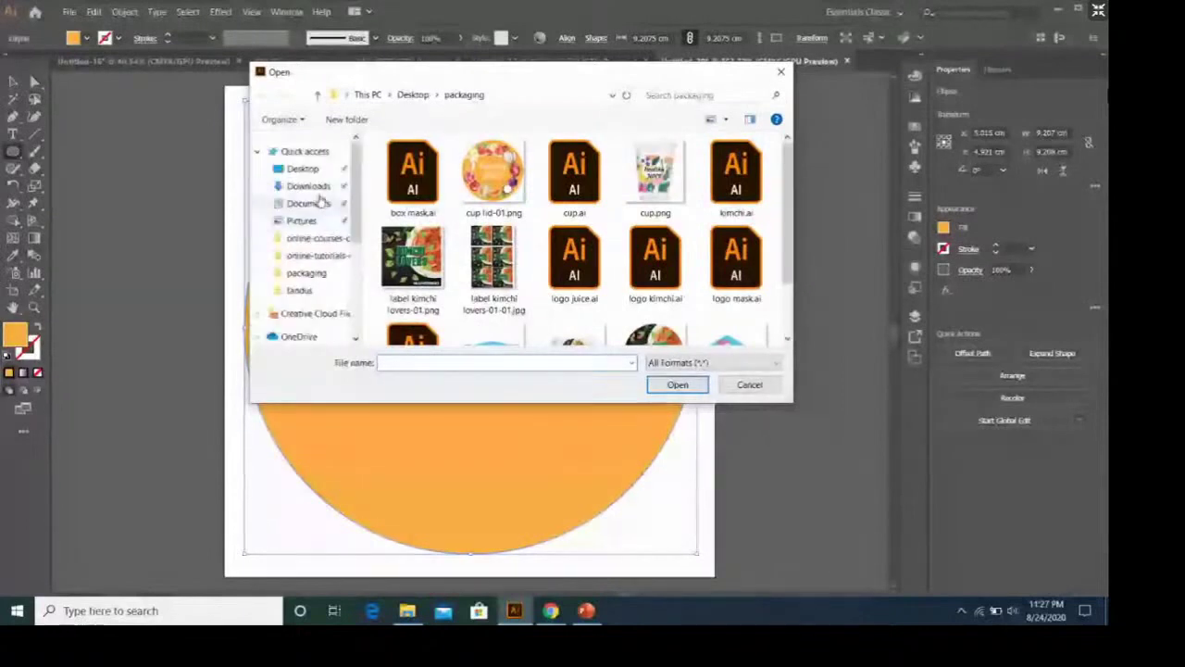
{"action": "left_click", "coordinate": [308, 185]}
{"action": "scroll", "coordinate": [516, 239], "scroll_direction": "down", "scroll_amount": 5}
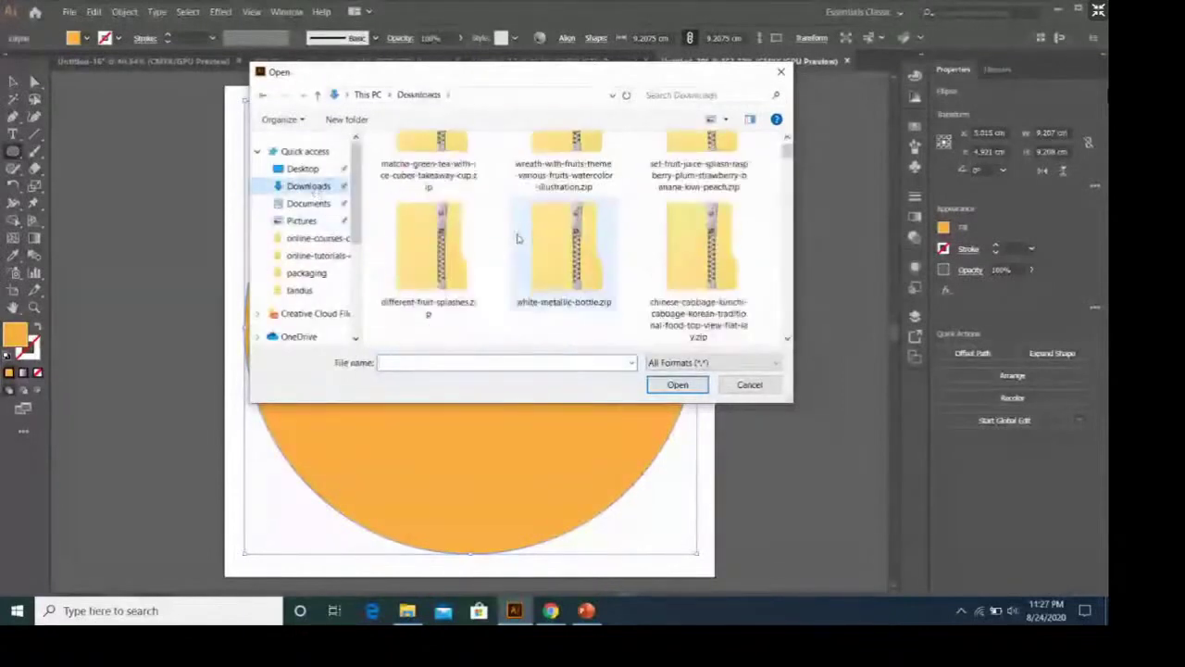
{"action": "scroll", "coordinate": [516, 239], "scroll_direction": "down", "scroll_amount": 3}
{"action": "scroll", "coordinate": [516, 239], "scroll_direction": "down", "scroll_amount": 2}
{"action": "scroll", "coordinate": [516, 239], "scroll_direction": "down", "scroll_amount": 2}
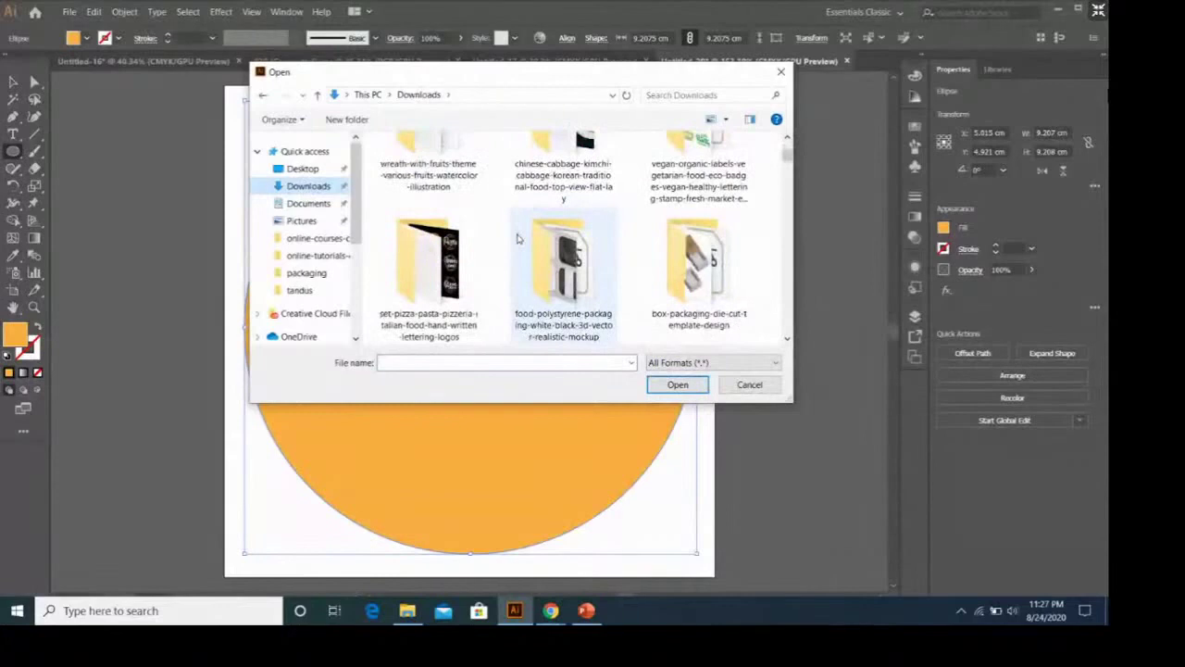
{"action": "scroll", "coordinate": [517, 239], "scroll_direction": "down", "scroll_amount": 1}
{"action": "scroll", "coordinate": [517, 239], "scroll_direction": "down", "scroll_amount": 1}
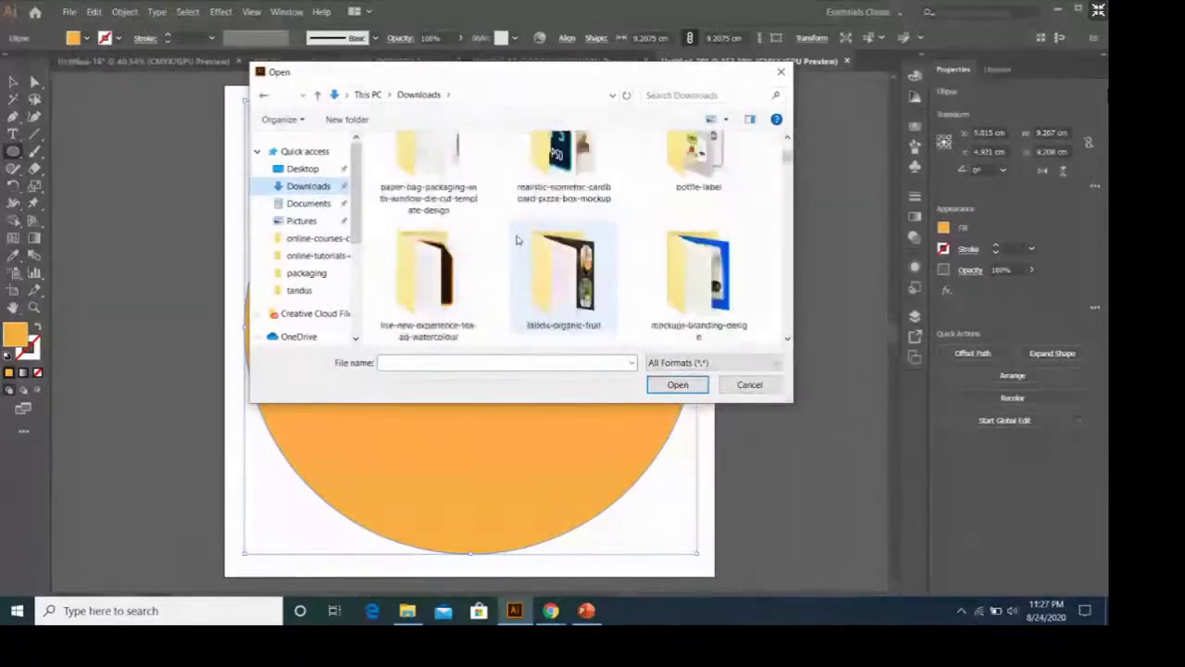
{"action": "scroll", "coordinate": [517, 239], "scroll_direction": "down", "scroll_amount": 1}
{"action": "scroll", "coordinate": [517, 239], "scroll_direction": "down", "scroll_amount": 1}
{"action": "scroll", "coordinate": [517, 239], "scroll_direction": "up", "scroll_amount": 1}
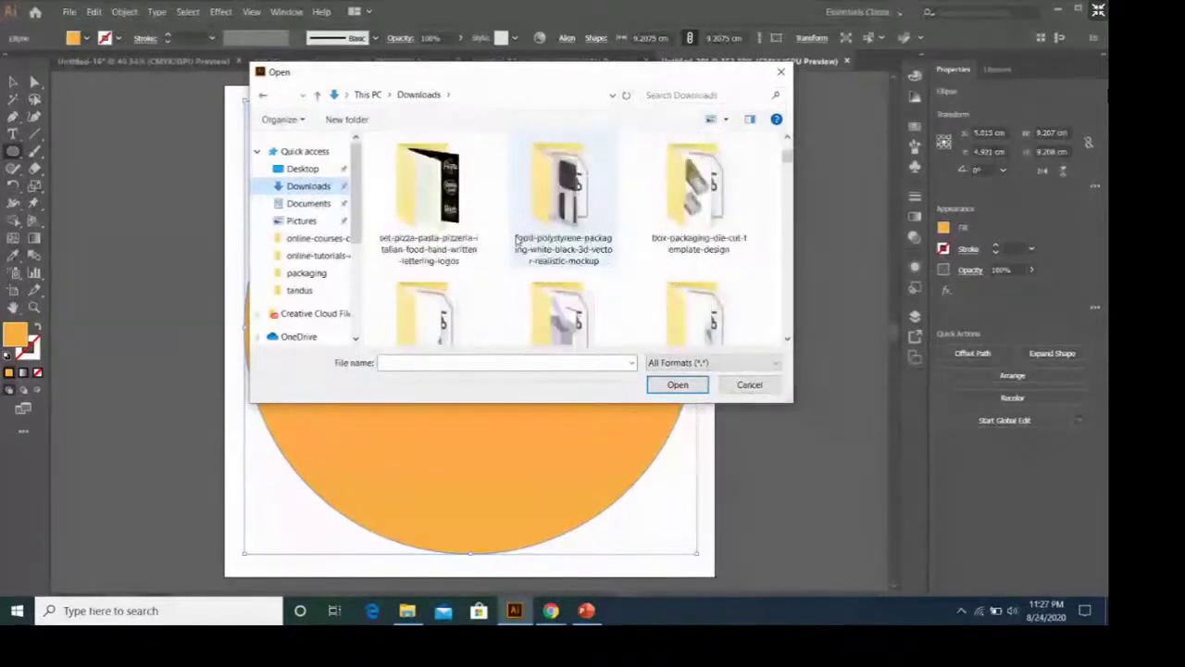
{"action": "scroll", "coordinate": [517, 239], "scroll_direction": "down", "scroll_amount": 1}
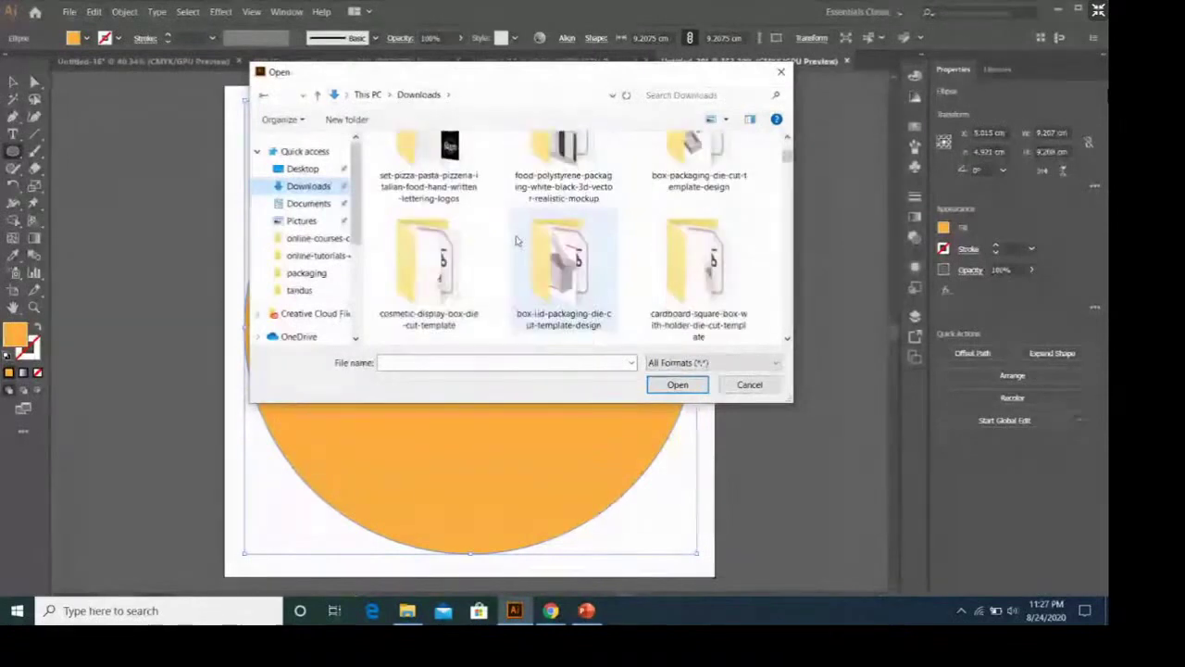
{"action": "scroll", "coordinate": [517, 239], "scroll_direction": "down", "scroll_amount": 2}
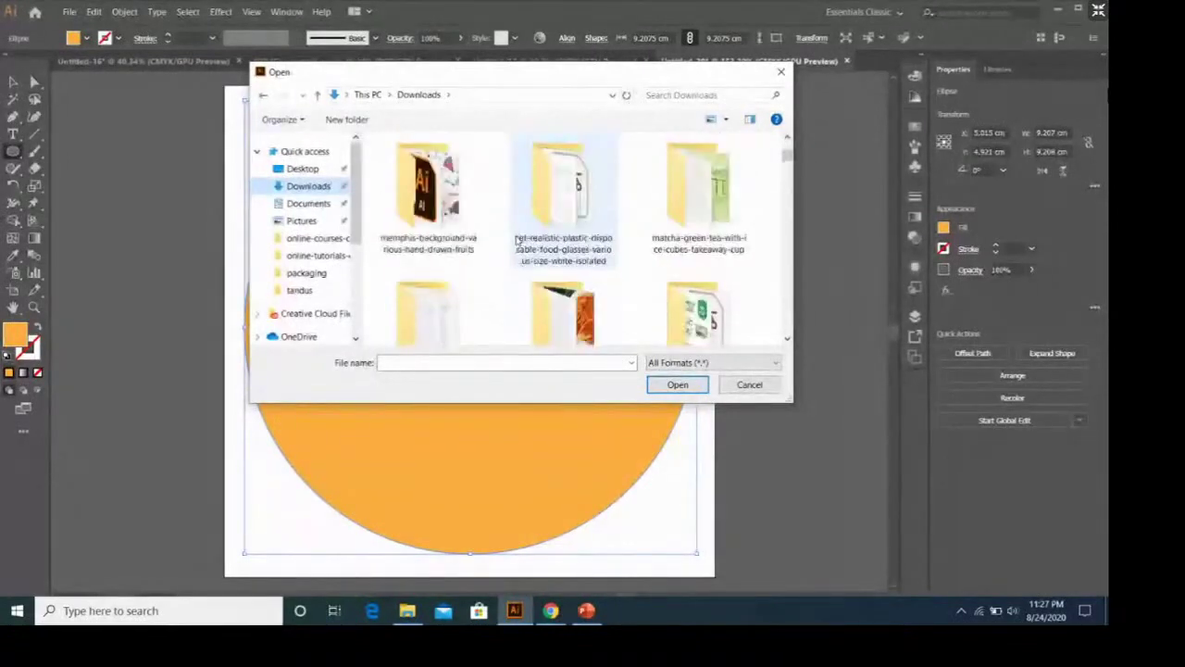
{"action": "scroll", "coordinate": [516, 239], "scroll_direction": "up", "scroll_amount": 2}
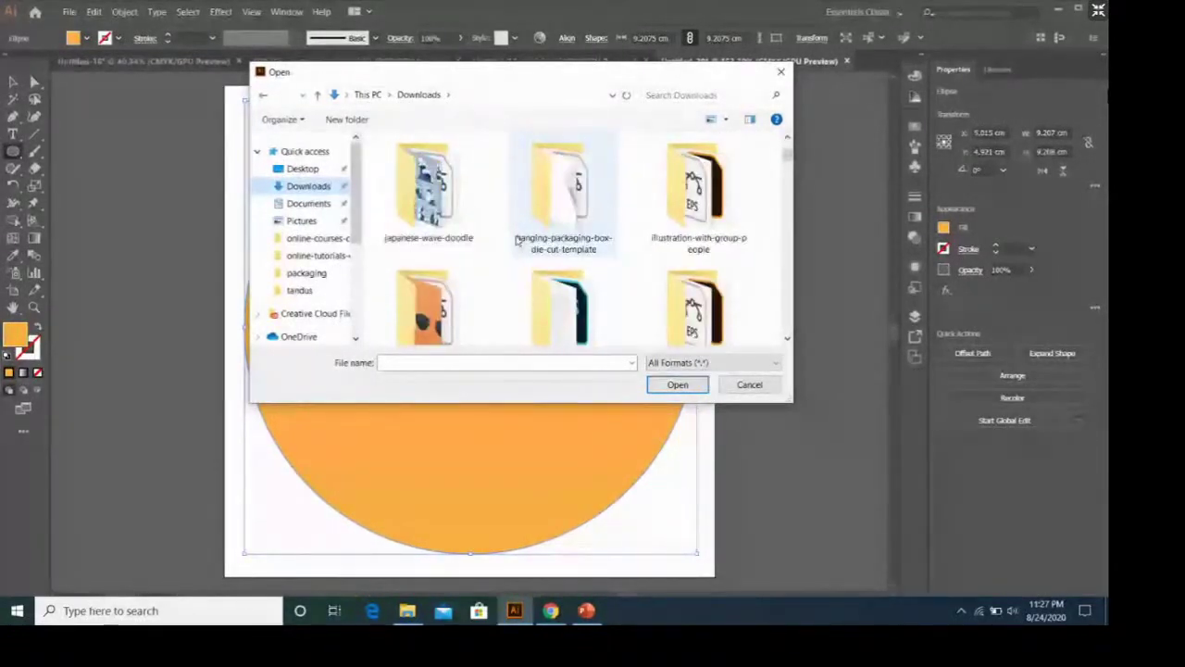
{"action": "scroll", "coordinate": [516, 239], "scroll_direction": "down", "scroll_amount": 1}
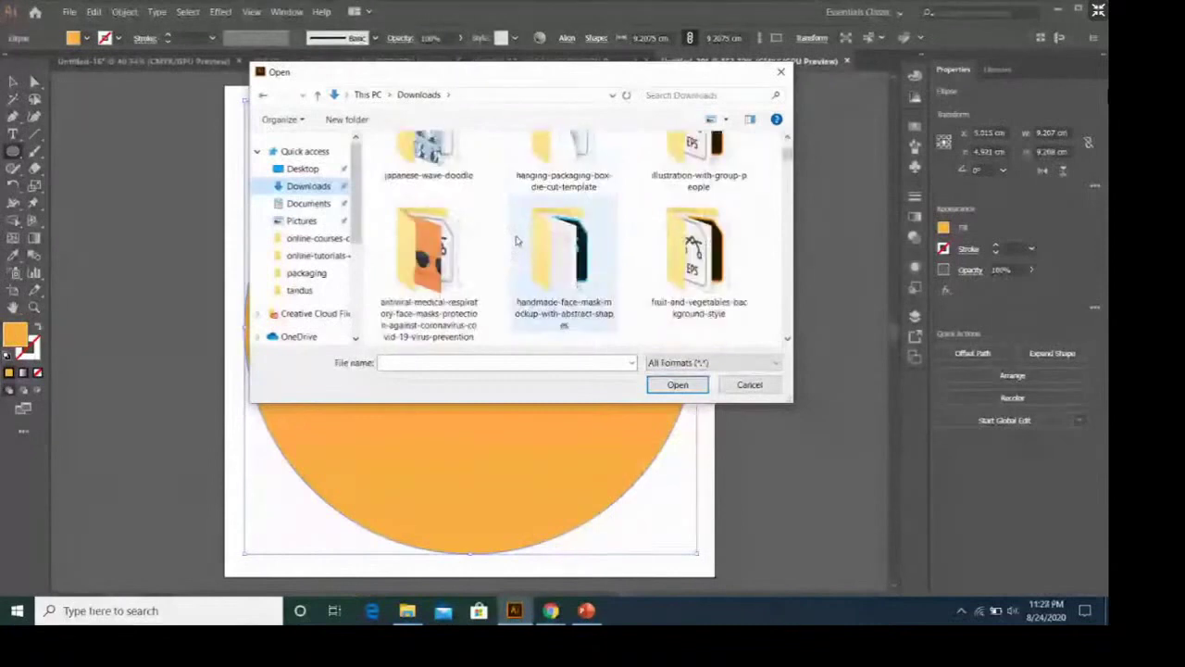
{"action": "scroll", "coordinate": [517, 239], "scroll_direction": "down", "scroll_amount": 1}
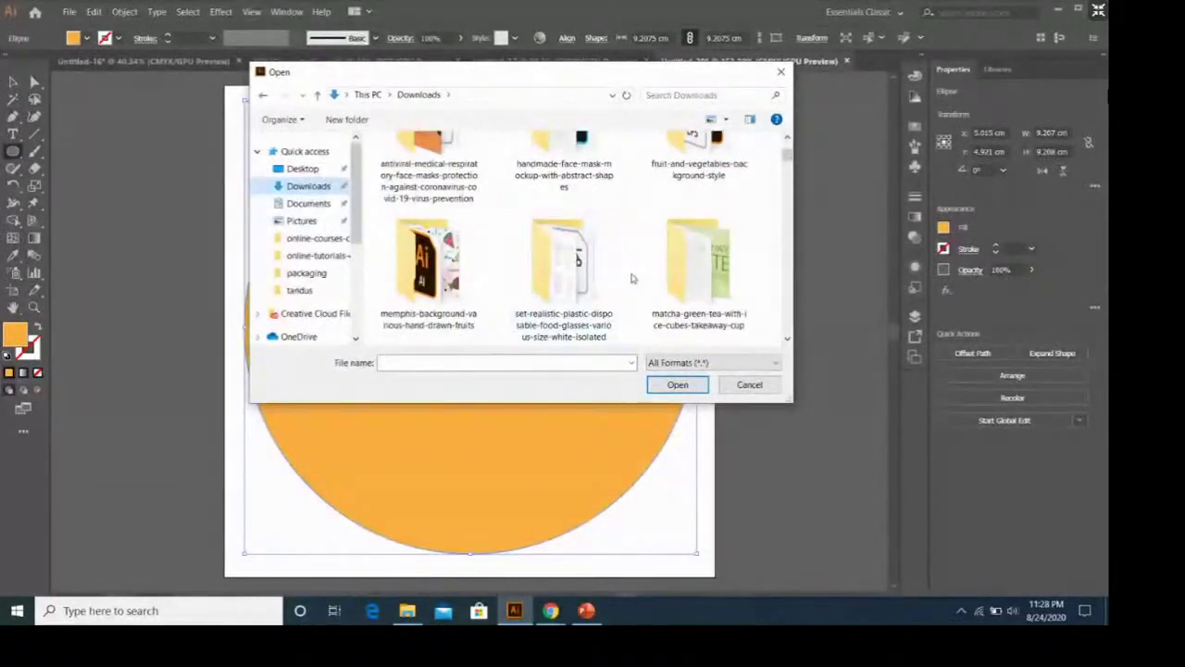
{"action": "scroll", "coordinate": [632, 277], "scroll_direction": "down", "scroll_amount": 1}
{"action": "scroll", "coordinate": [633, 277], "scroll_direction": "down", "scroll_amount": 1}
{"action": "scroll", "coordinate": [632, 278], "scroll_direction": "up", "scroll_amount": 1}
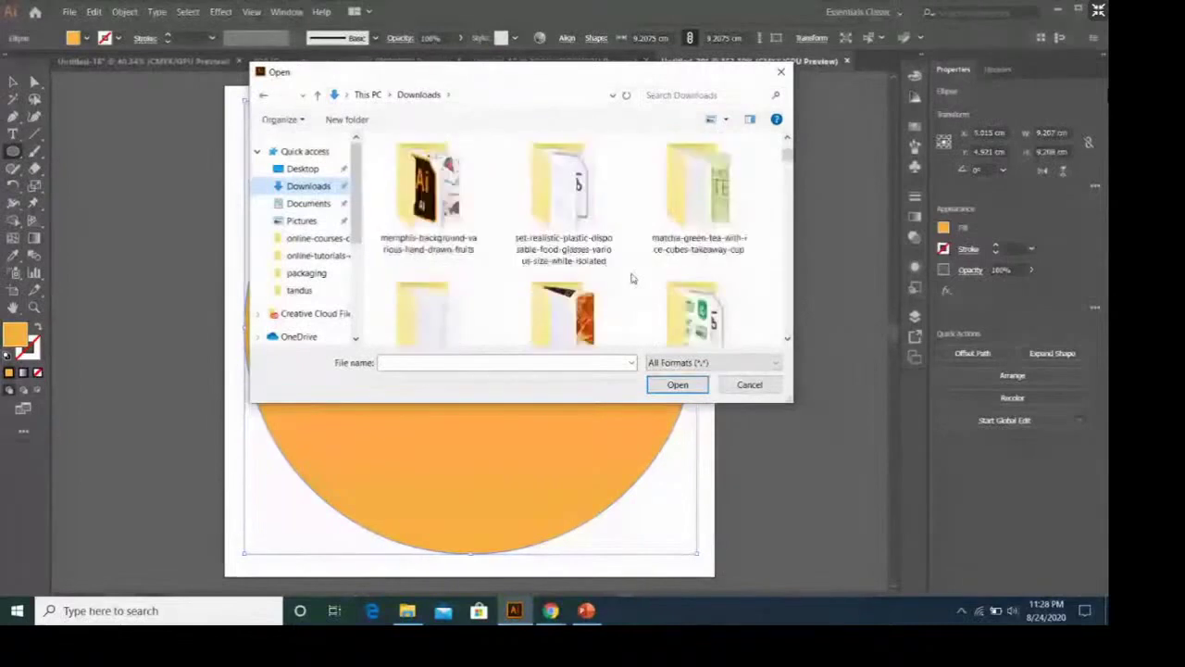
{"action": "scroll", "coordinate": [633, 278], "scroll_direction": "down", "scroll_amount": 3}
{"action": "scroll", "coordinate": [632, 278], "scroll_direction": "down", "scroll_amount": 2}
{"action": "scroll", "coordinate": [632, 278], "scroll_direction": "down", "scroll_amount": 2}
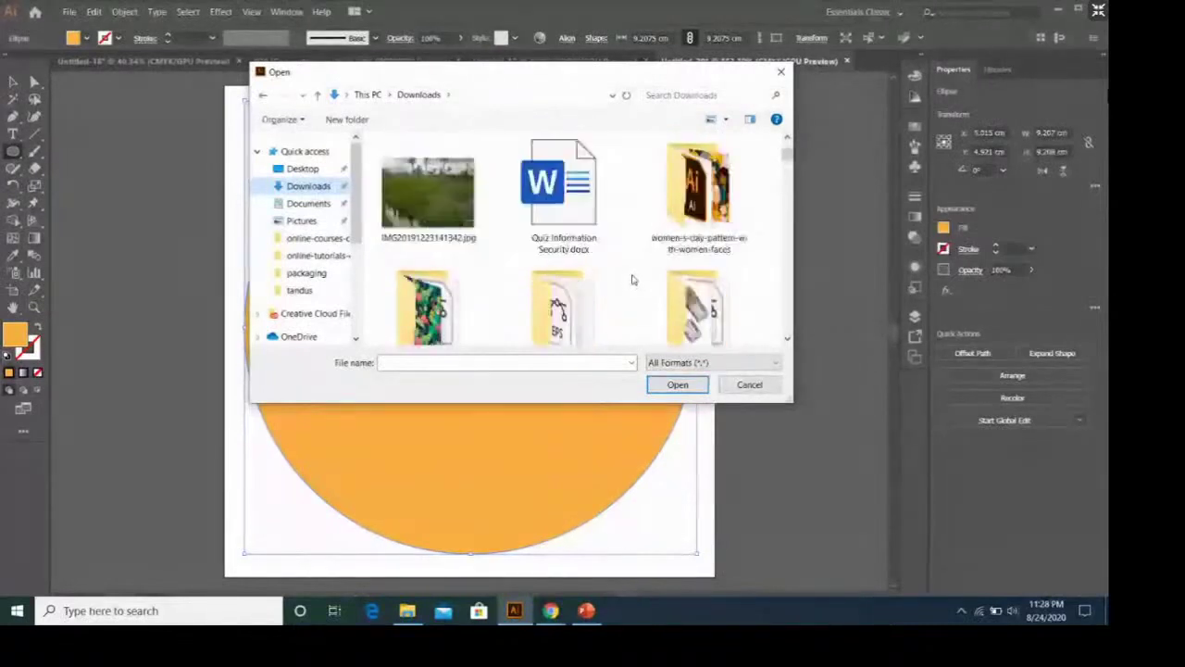
{"action": "scroll", "coordinate": [633, 279], "scroll_direction": "up", "scroll_amount": 1}
{"action": "scroll", "coordinate": [632, 279], "scroll_direction": "down", "scroll_amount": 1}
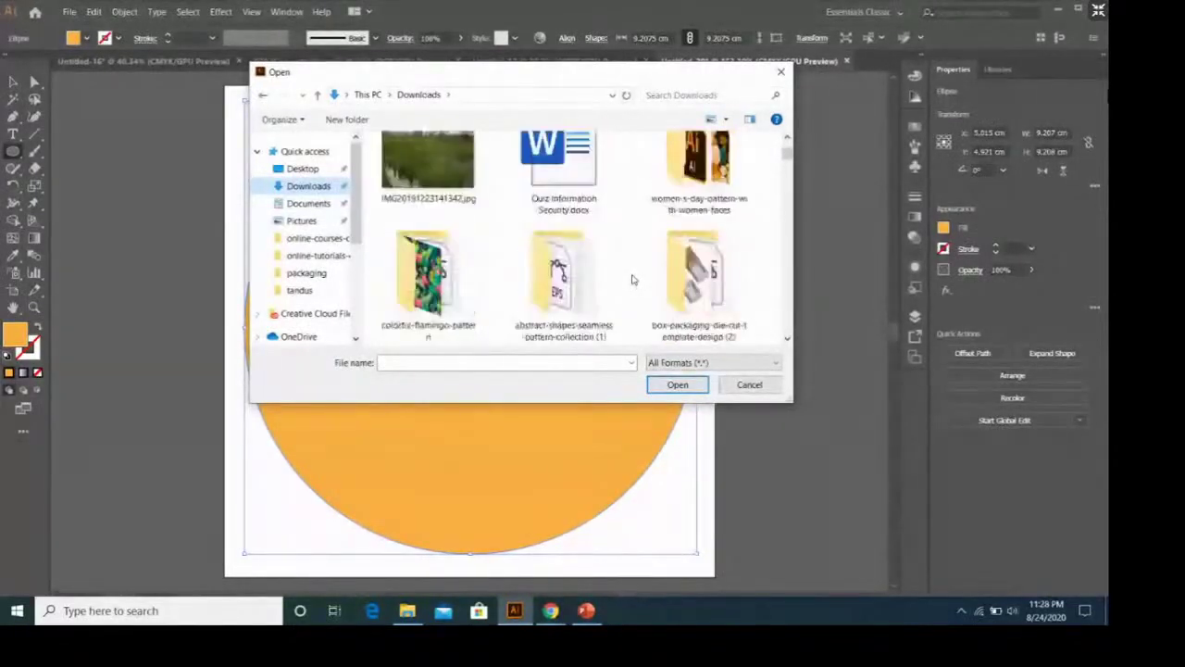
{"action": "scroll", "coordinate": [632, 279], "scroll_direction": "down", "scroll_amount": 1}
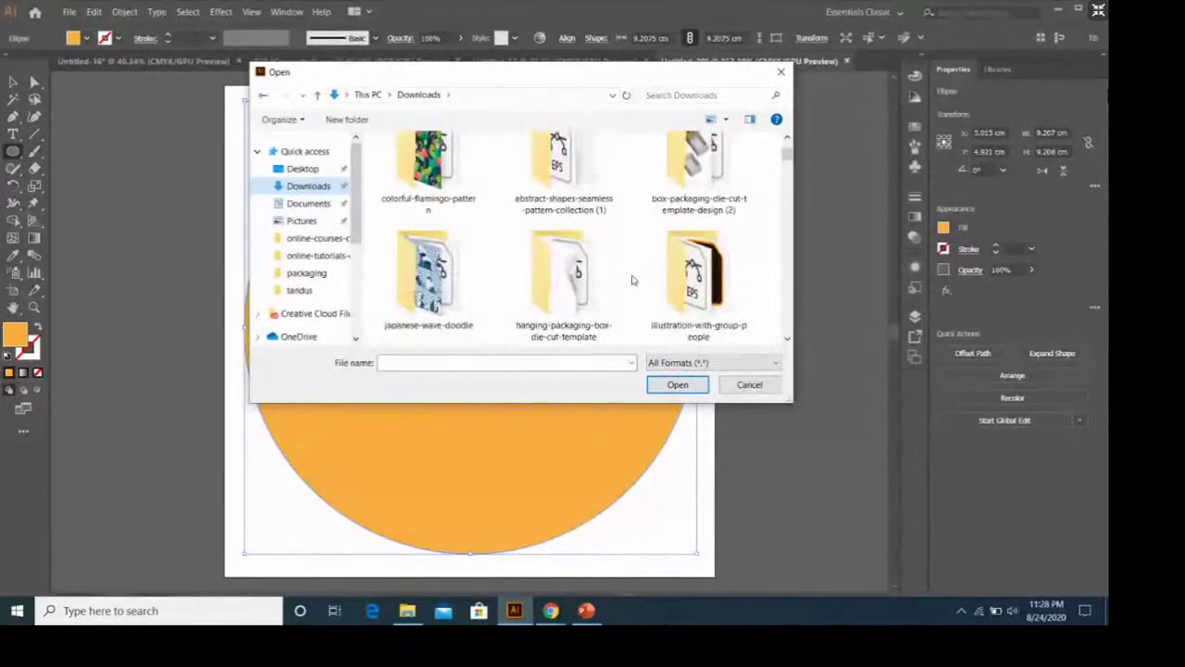
{"action": "scroll", "coordinate": [632, 279], "scroll_direction": "down", "scroll_amount": 2}
{"action": "scroll", "coordinate": [632, 279], "scroll_direction": "down", "scroll_amount": 1}
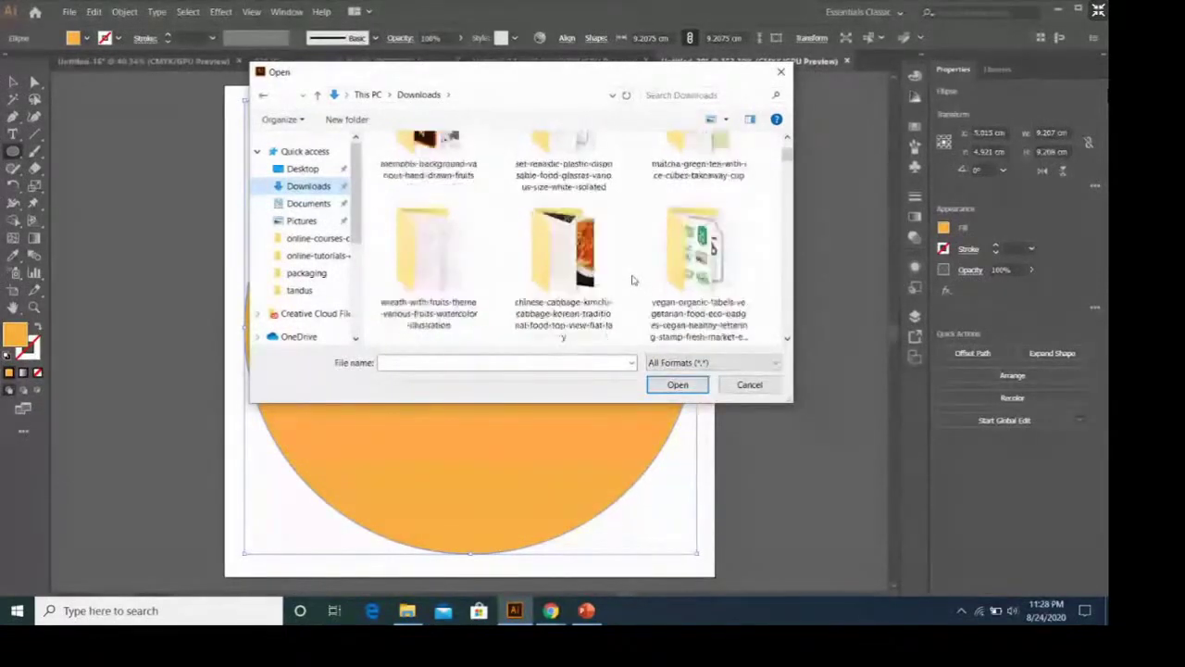
Step: Open 930.eps from the fruit-wreath watercolor folder
{"action": "double_click", "coordinate": [461, 275]}
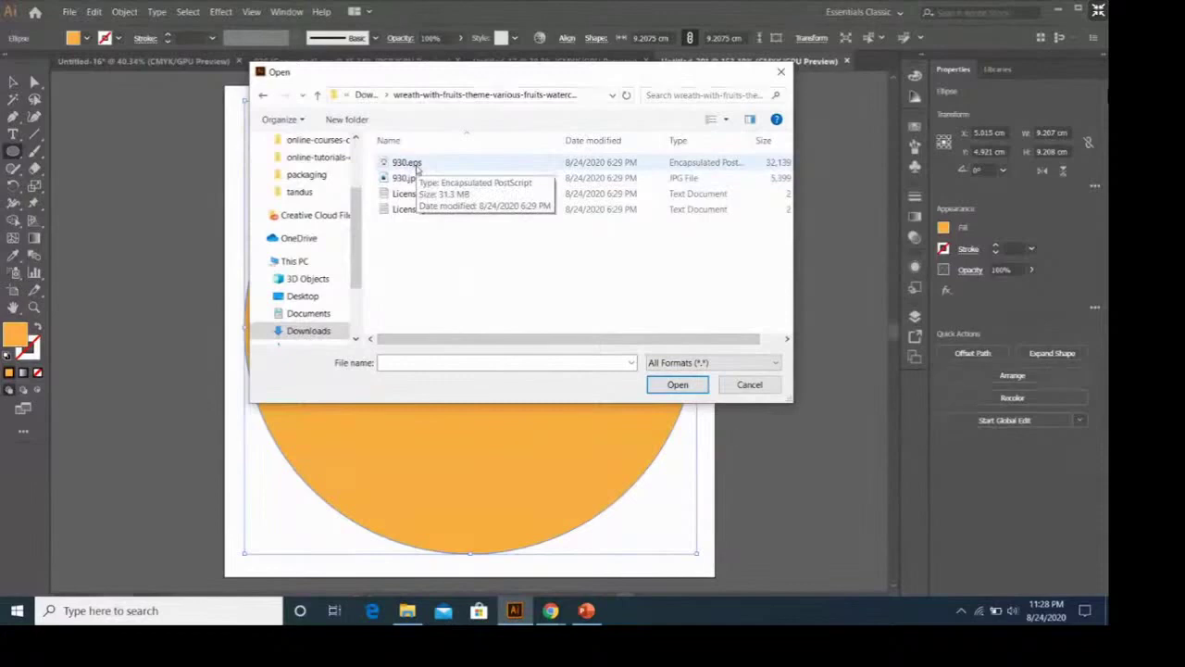
{"action": "left_click", "coordinate": [417, 167]}
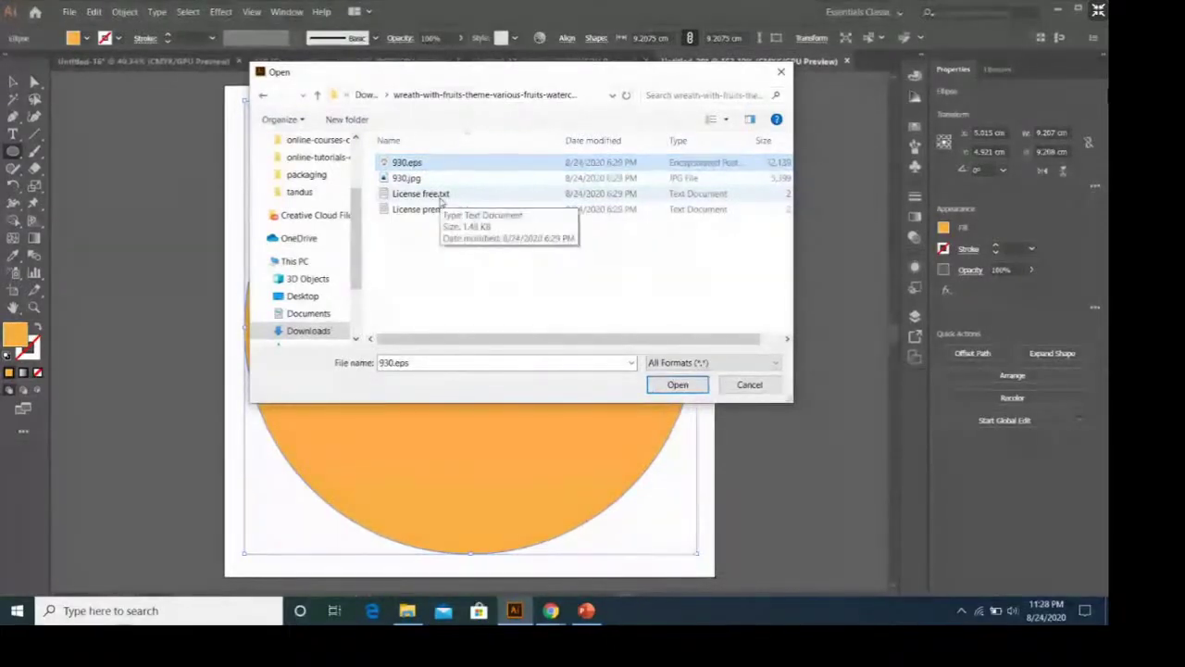
{"action": "left_click", "coordinate": [438, 180]}
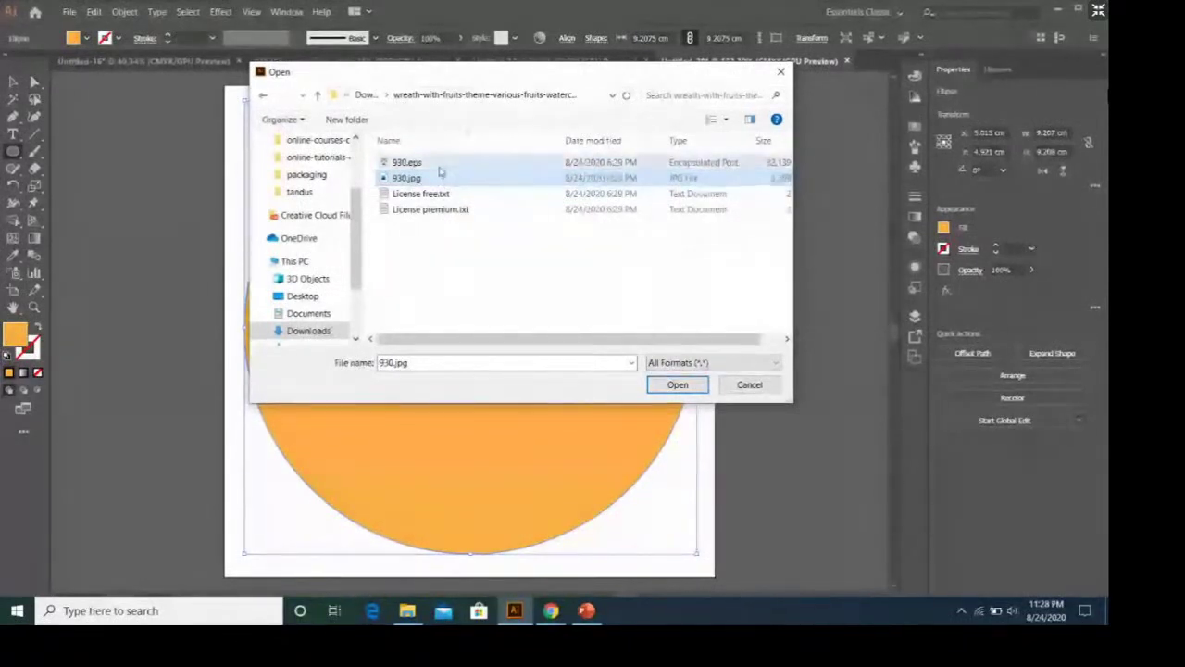
{"action": "left_click", "coordinate": [440, 167]}
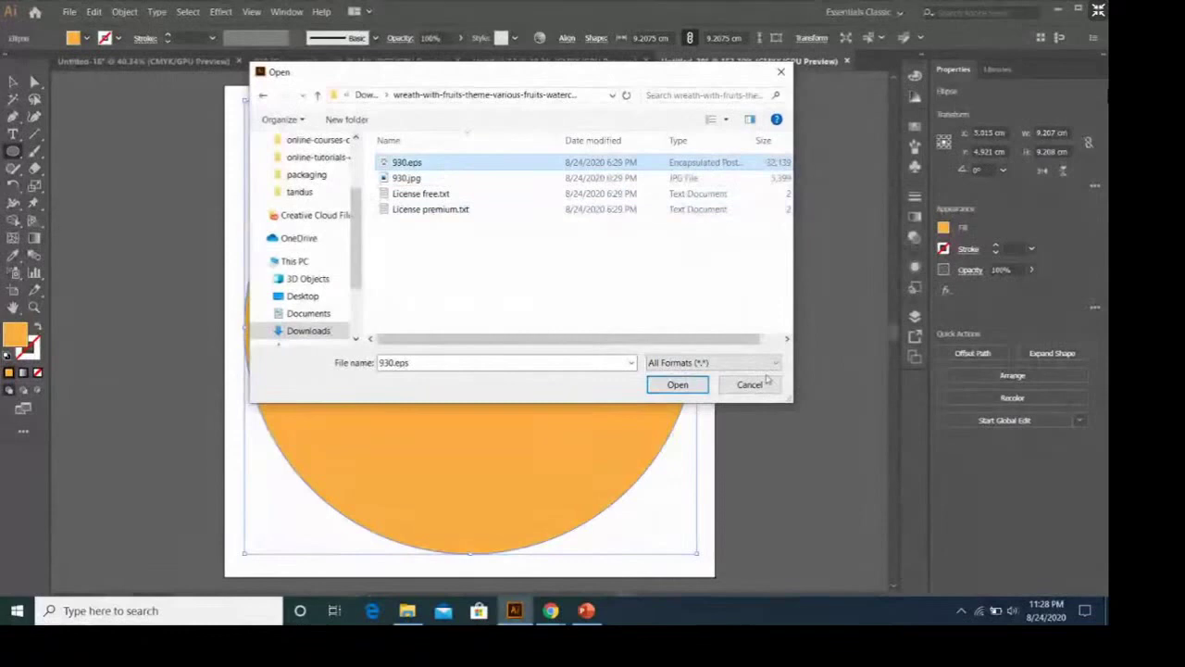
{"action": "left_click", "coordinate": [699, 383]}
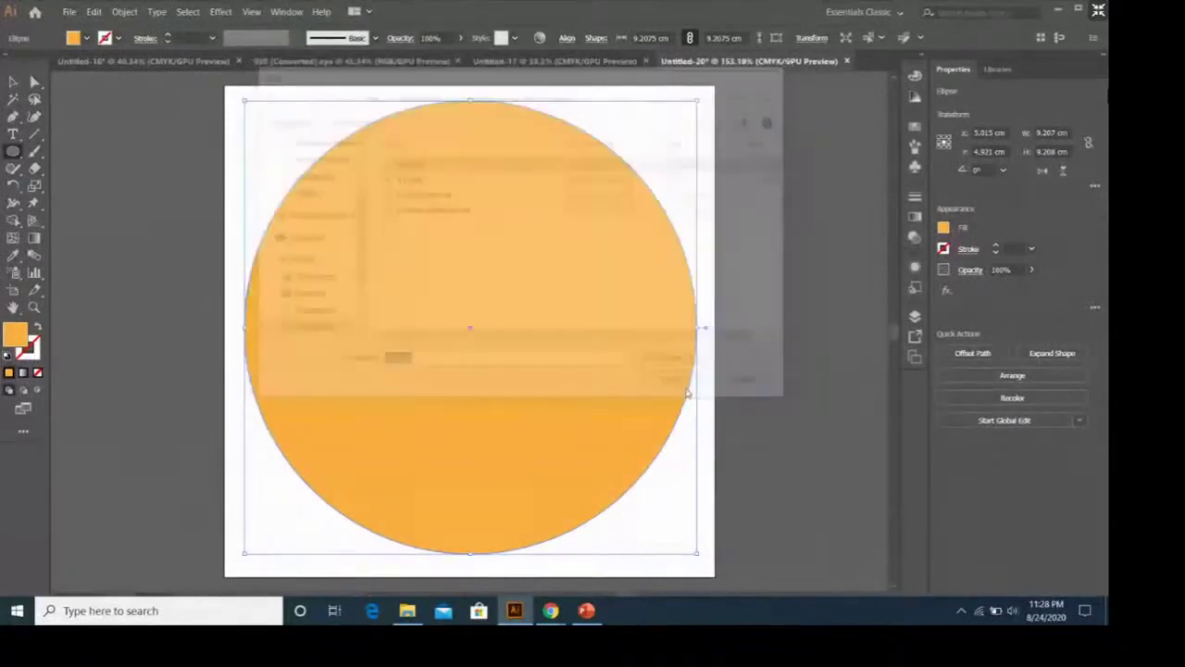
Step: Confirm the open prompt and move the fruit wreath to the right of the artboard
{"action": "left_click", "coordinate": [618, 330]}
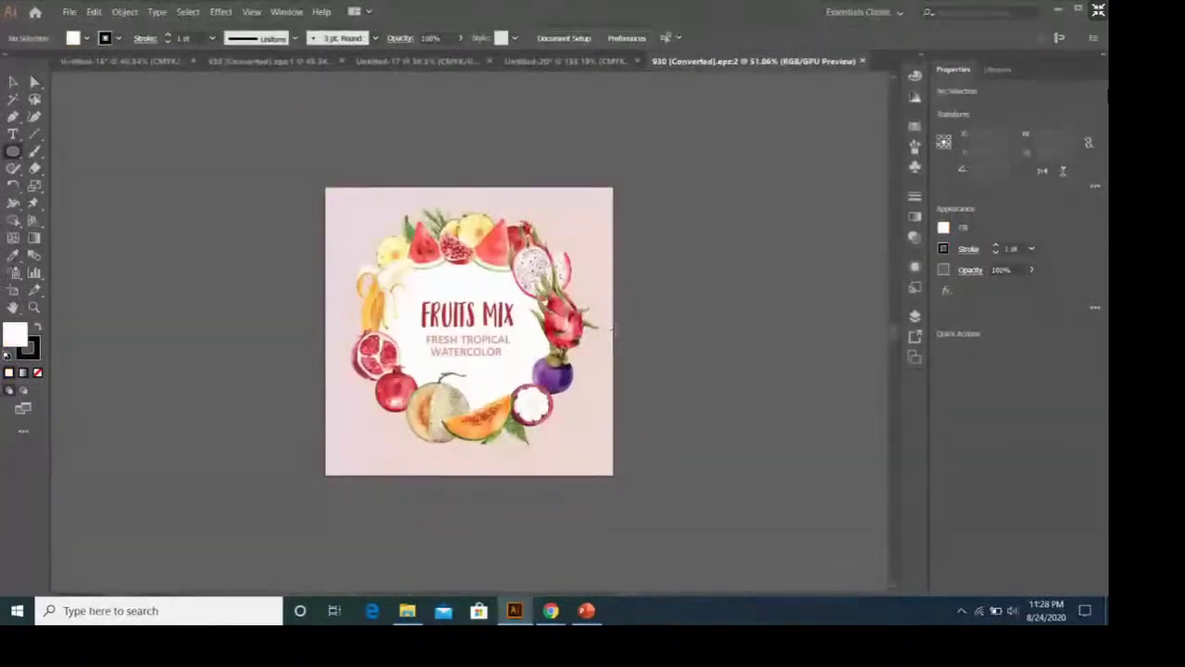
{"action": "key", "text": "v"}
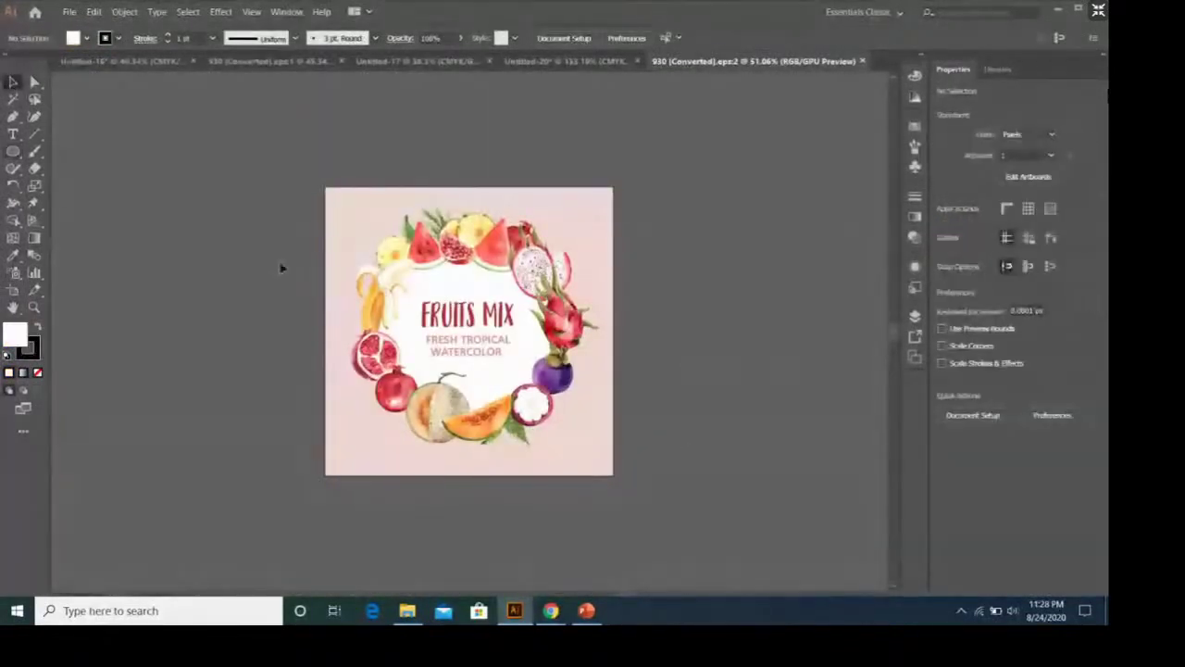
{"action": "left_click", "coordinate": [597, 306]}
{"action": "left_click_drag", "start_coordinate": [587, 299], "coordinate": [550, 286]}
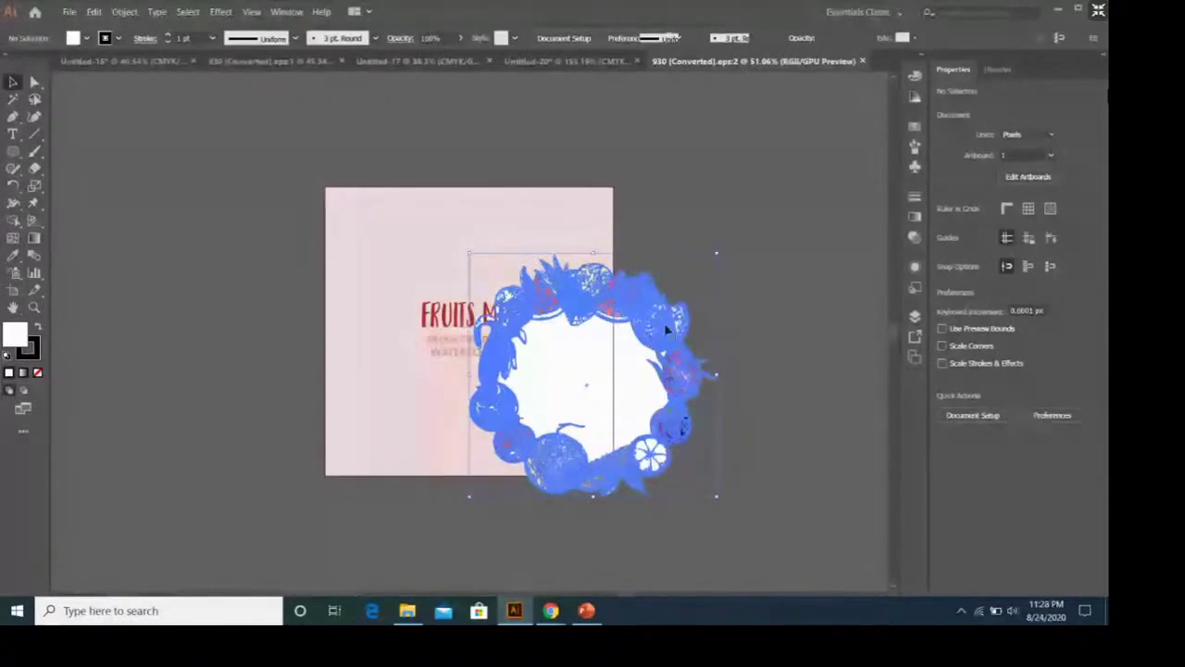
{"action": "left_click_drag", "start_coordinate": [666, 329], "coordinate": [745, 355]}
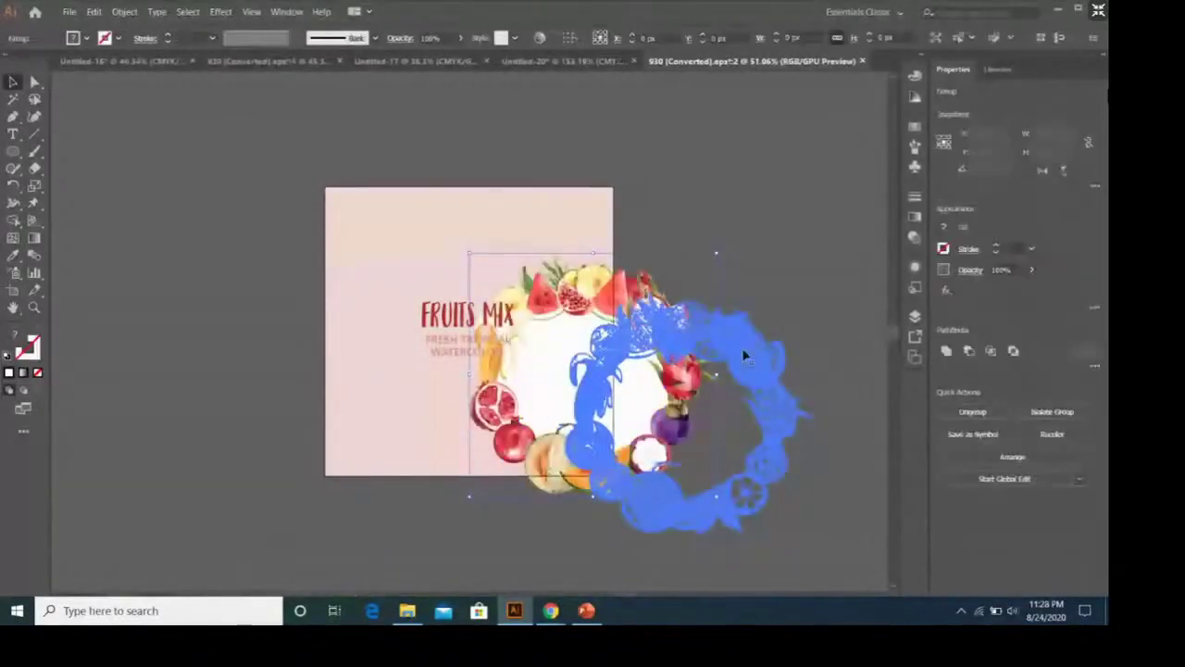
{"action": "left_click", "coordinate": [735, 243]}
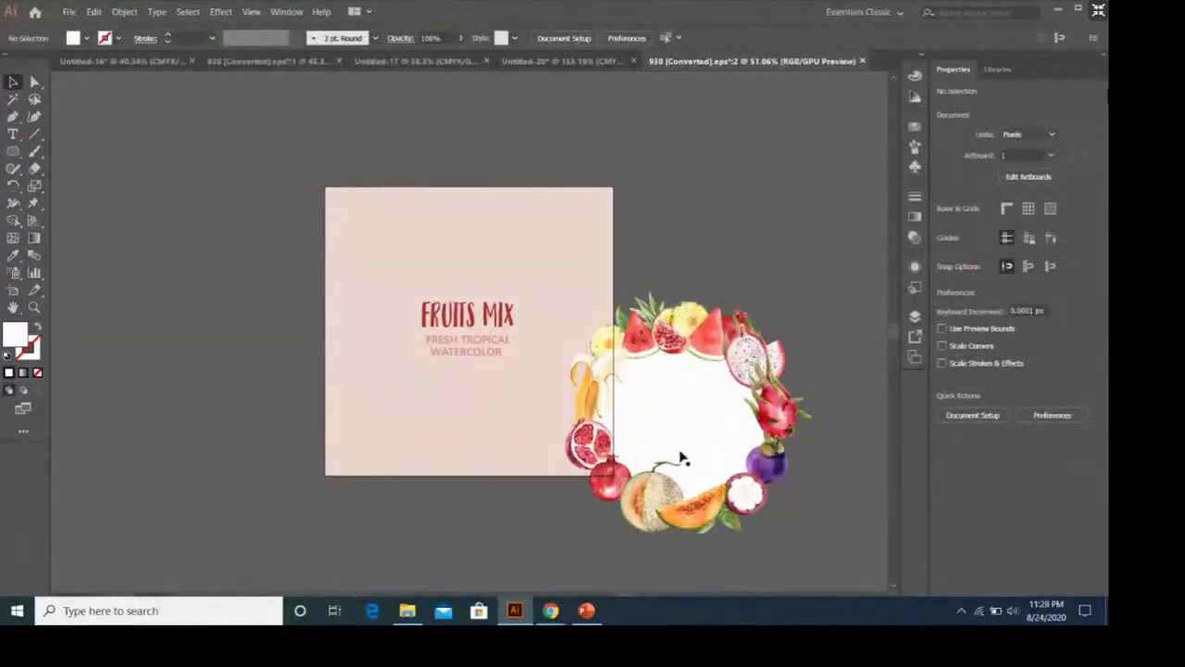
Step: Ungroup the wreath and delete the white circle from its centre
{"action": "left_click", "coordinate": [680, 383]}
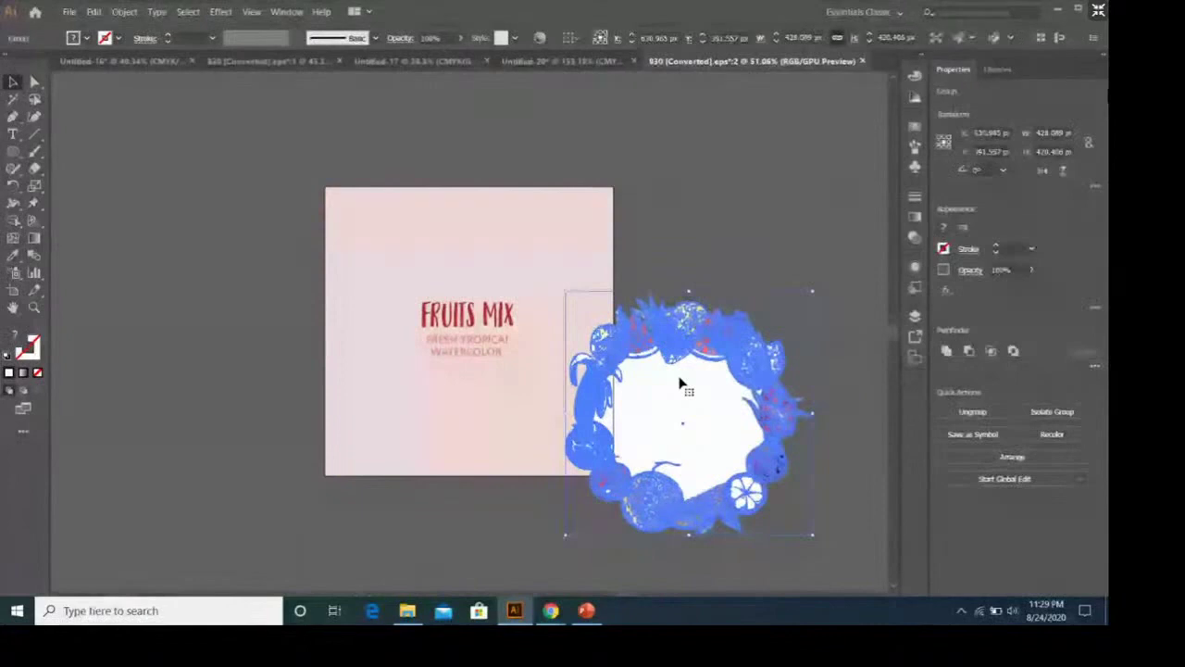
{"action": "right_click", "coordinate": [680, 383]}
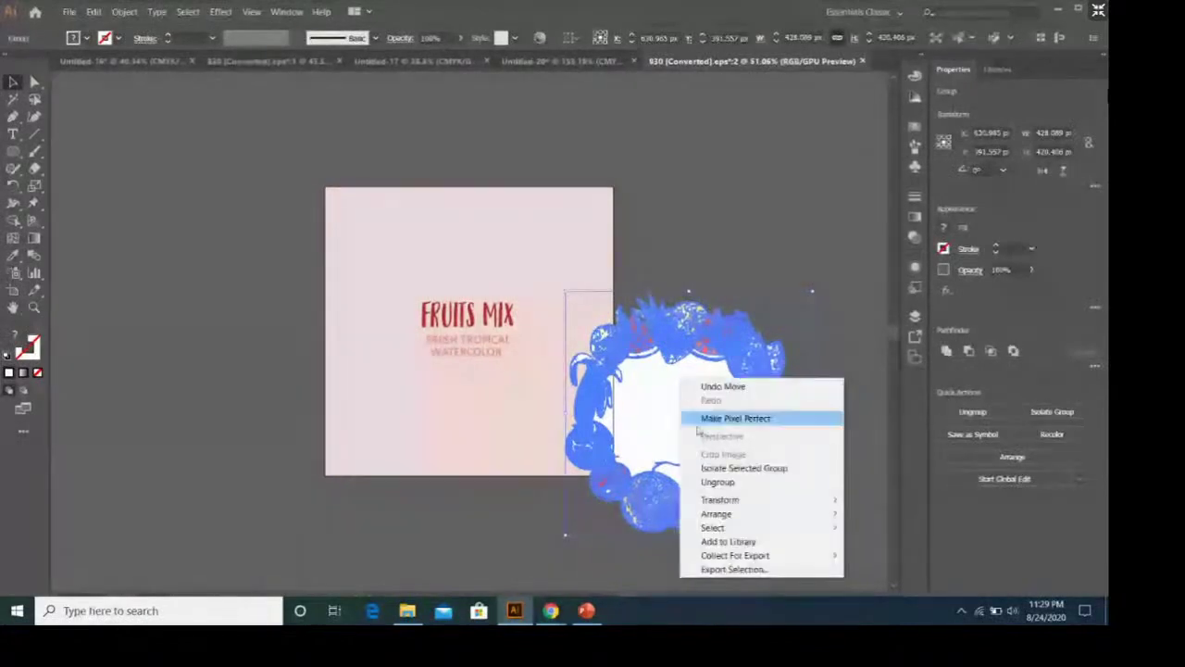
{"action": "left_click", "coordinate": [704, 481]}
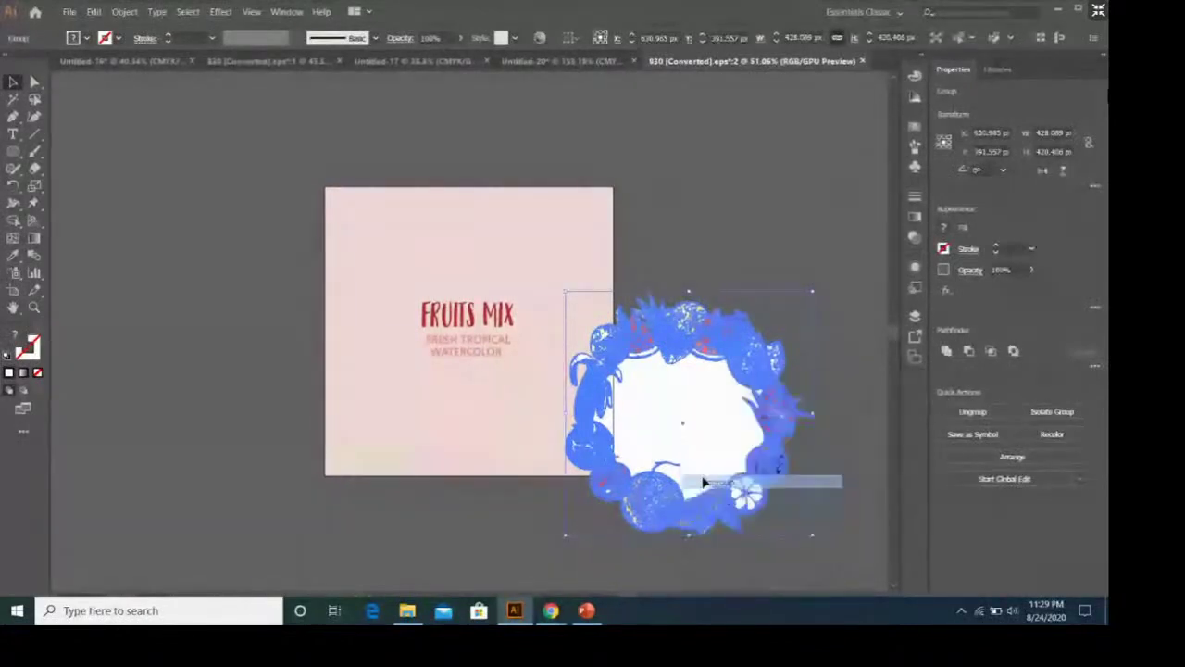
{"action": "left_click", "coordinate": [736, 224]}
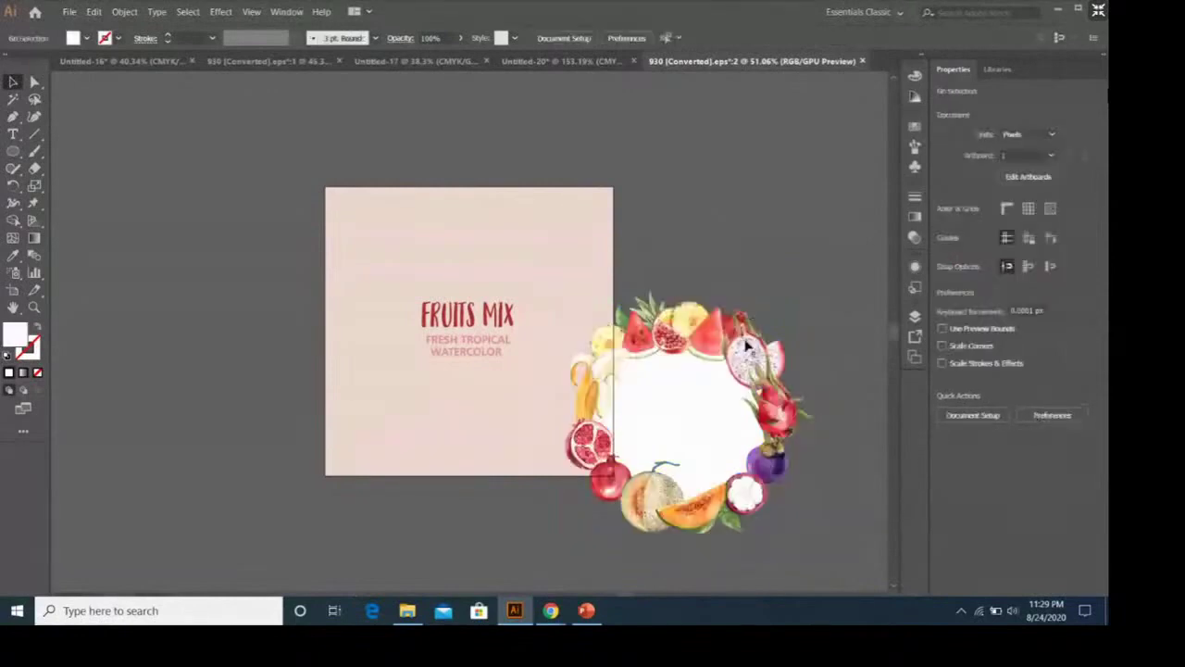
{"action": "left_click_drag", "start_coordinate": [748, 350], "coordinate": [663, 272]}
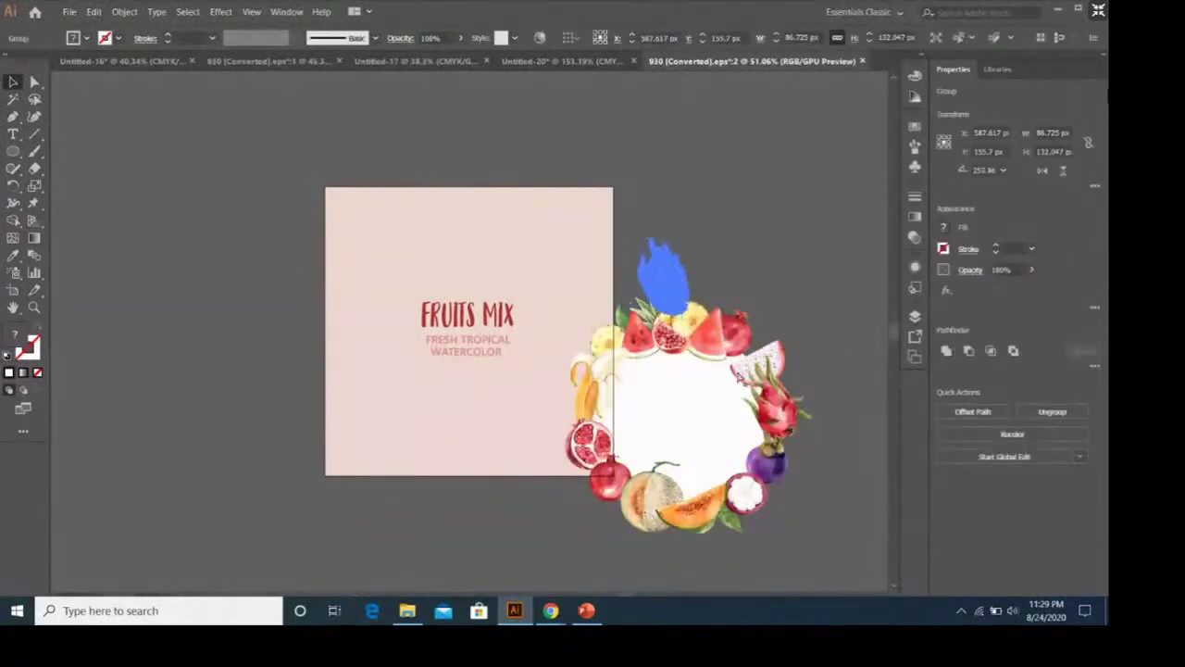
{"action": "key", "text": "ctrl+z"}
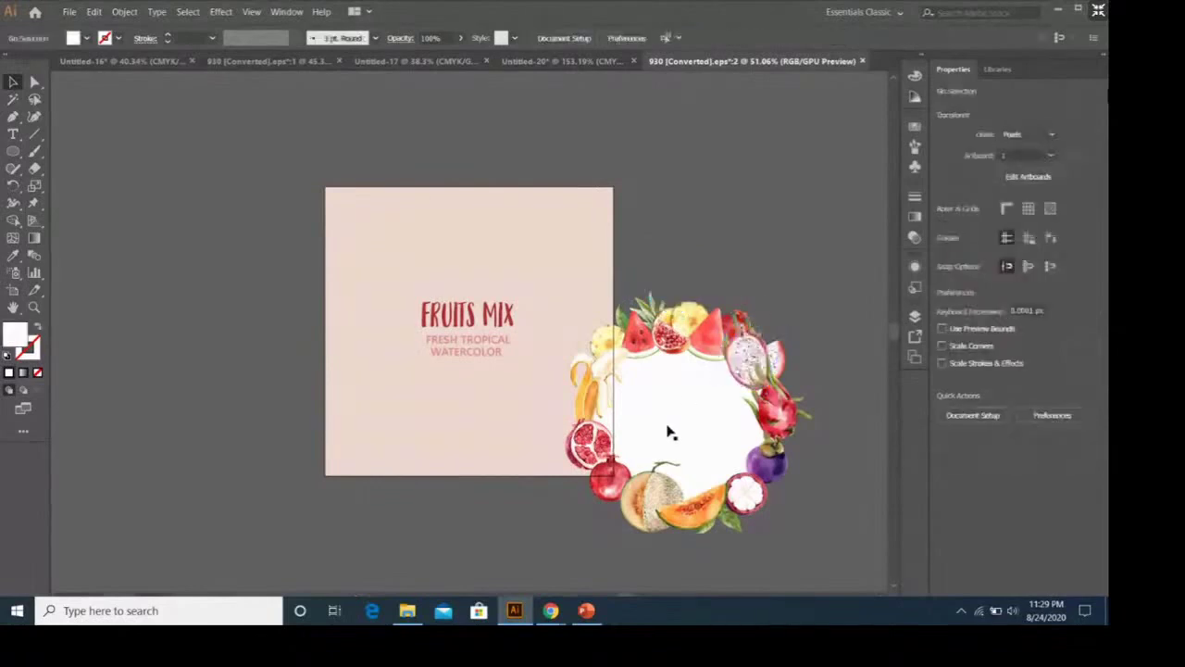
{"action": "left_click", "coordinate": [666, 433]}
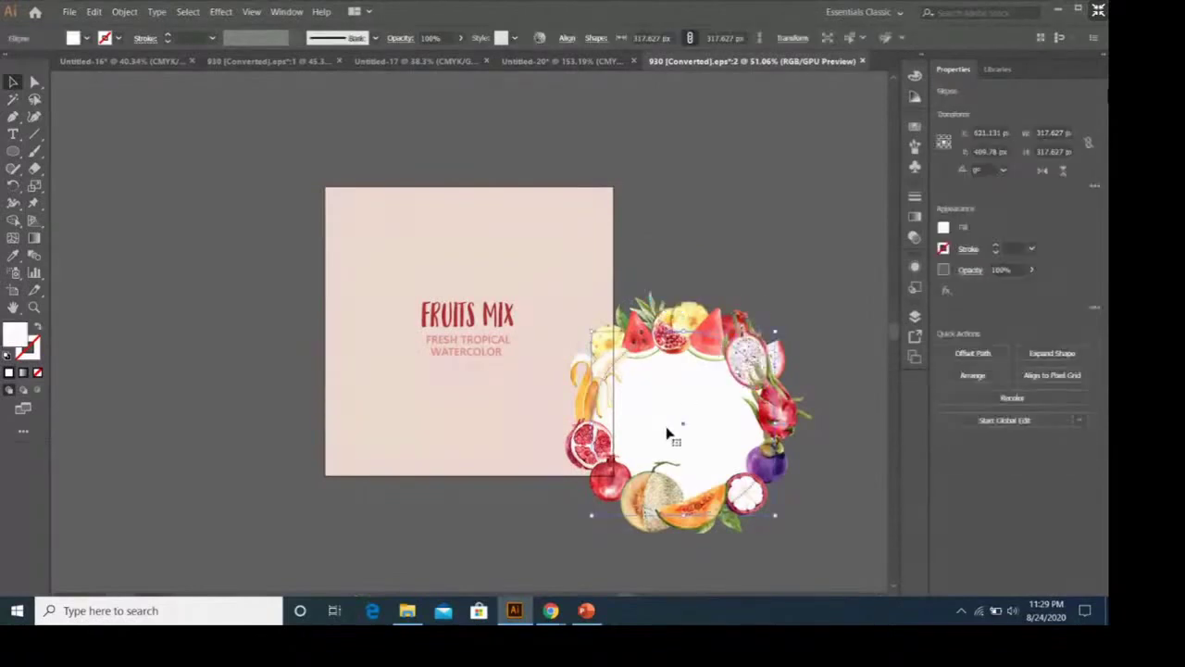
{"action": "key", "text": "Delete"}
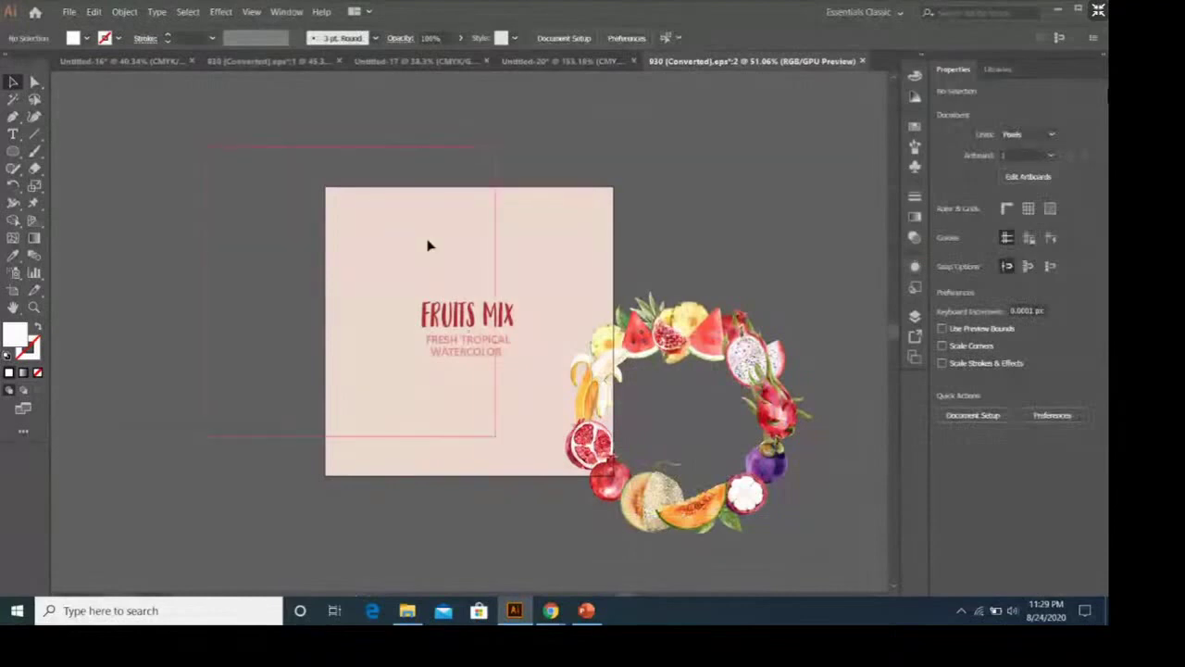
Step: Move the pink rectangle to the upper left and regroup the wreath pieces into one group
{"action": "left_click_drag", "start_coordinate": [427, 245], "coordinate": [260, 194]}
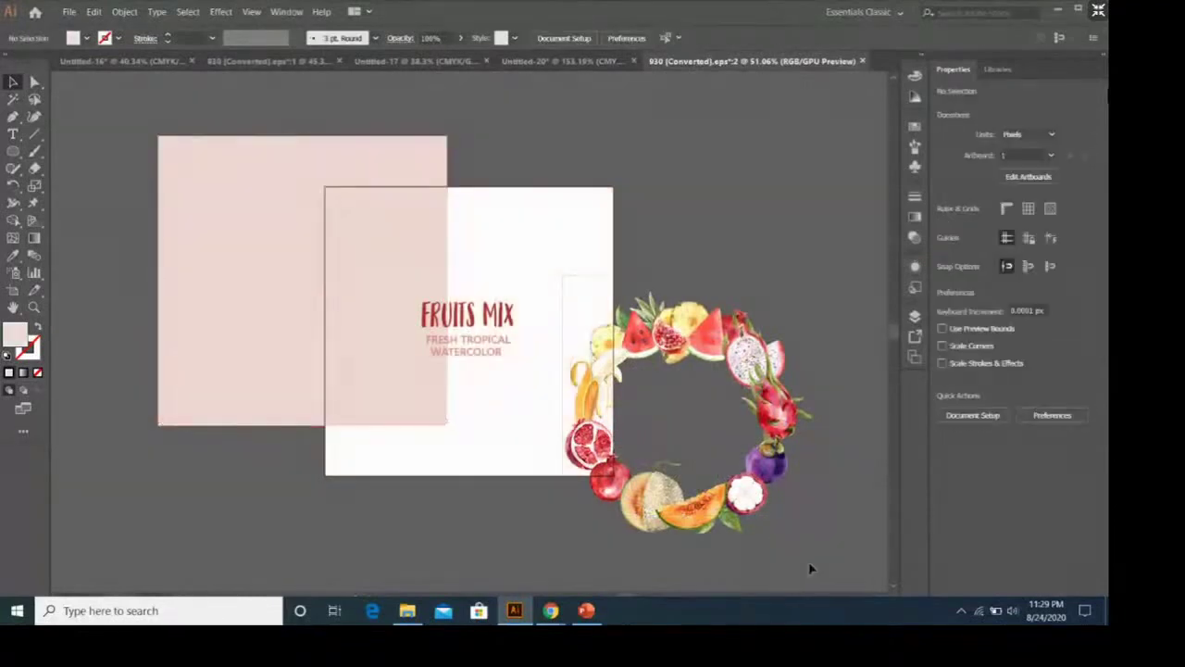
{"action": "left_click", "coordinate": [748, 375]}
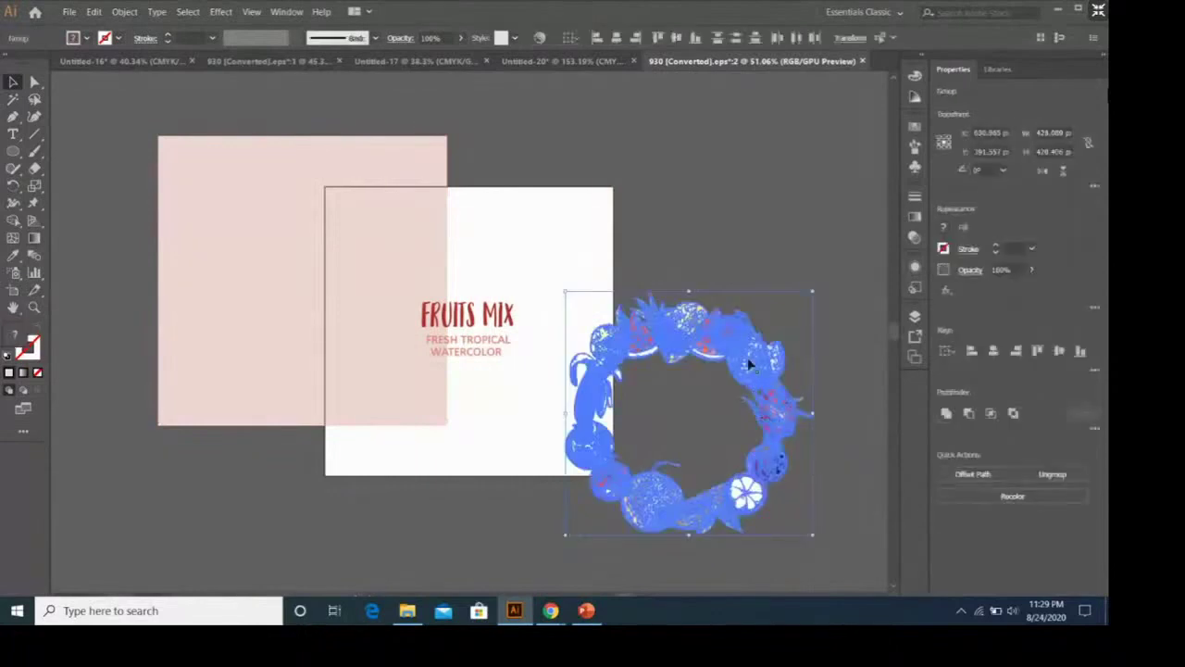
{"action": "right_click", "coordinate": [749, 364]}
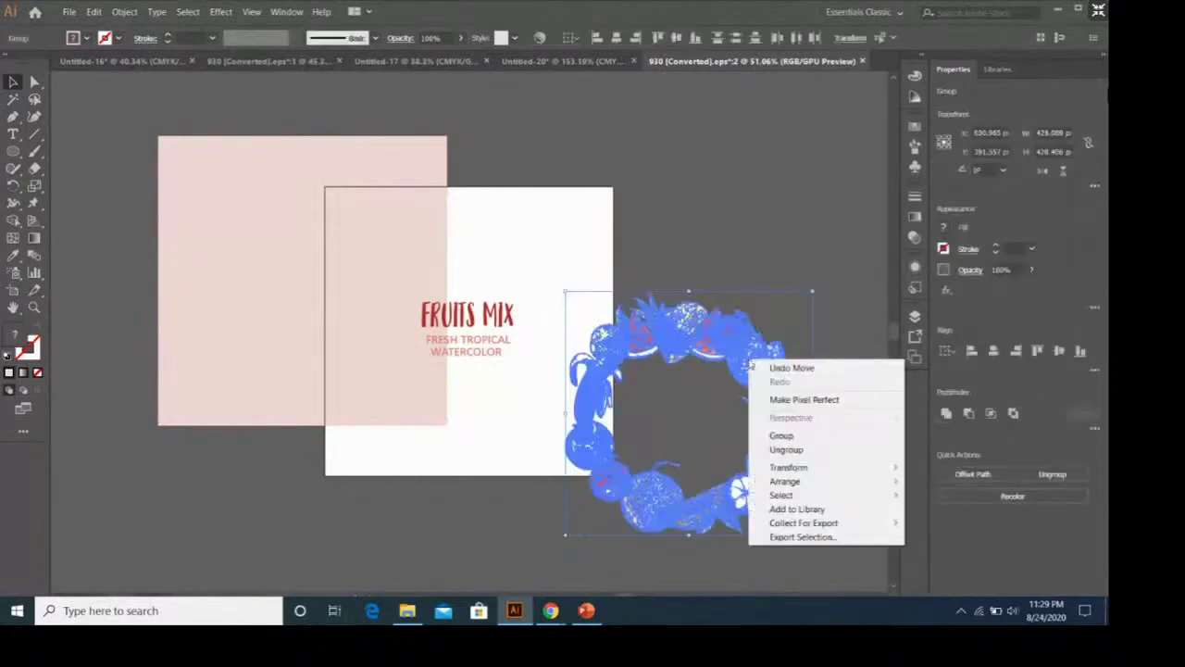
{"action": "left_click", "coordinate": [824, 437]}
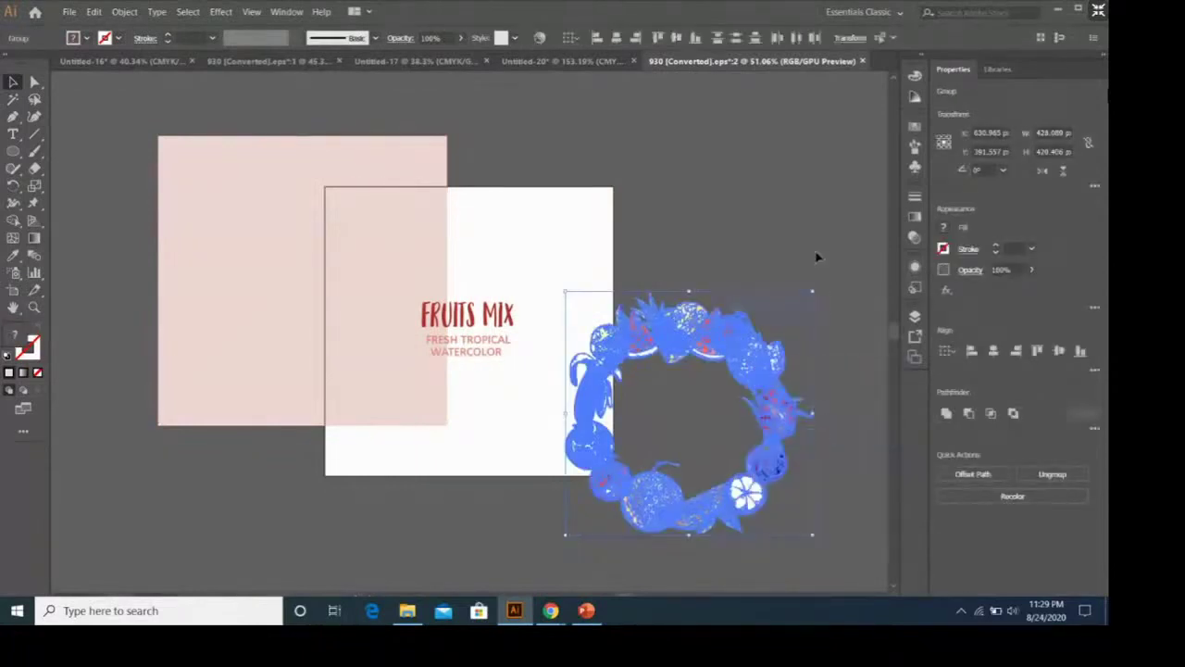
{"action": "key", "text": "ctrl+shift+a"}
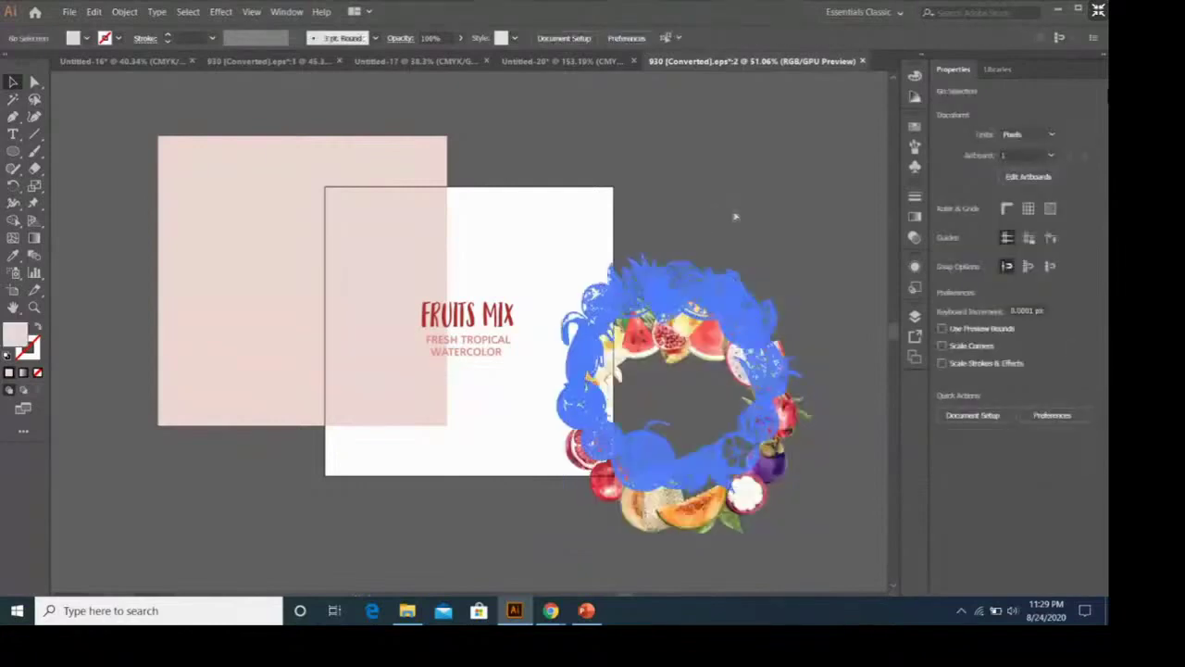
{"action": "left_click_drag", "start_coordinate": [767, 380], "coordinate": [786, 316]}
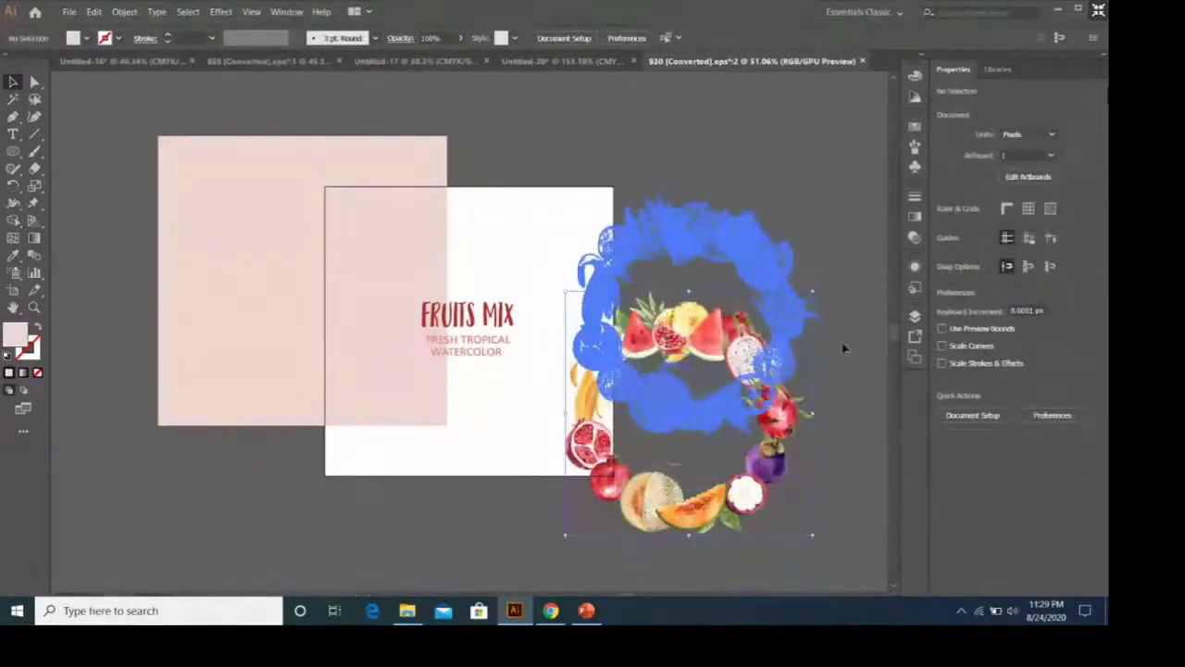
{"action": "key", "text": "ctrl+z"}
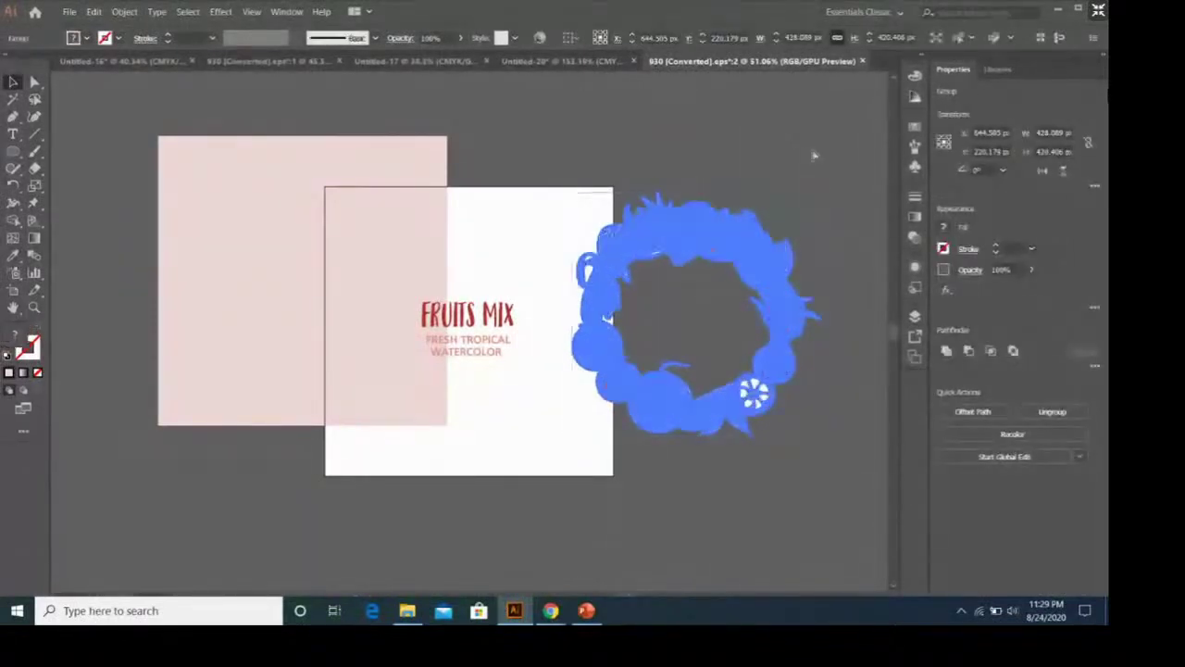
Step: Paste the fruit wreath into the Untitled-20 orange circle document
{"action": "left_click", "coordinate": [576, 62]}
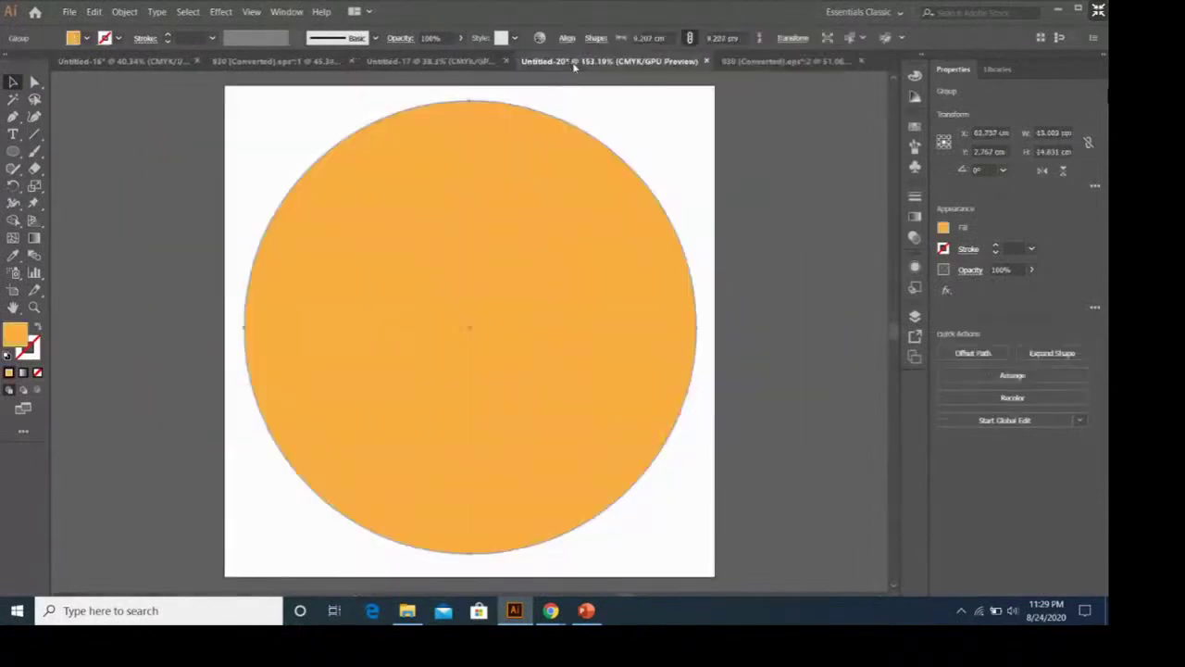
{"action": "left_click", "coordinate": [734, 196]}
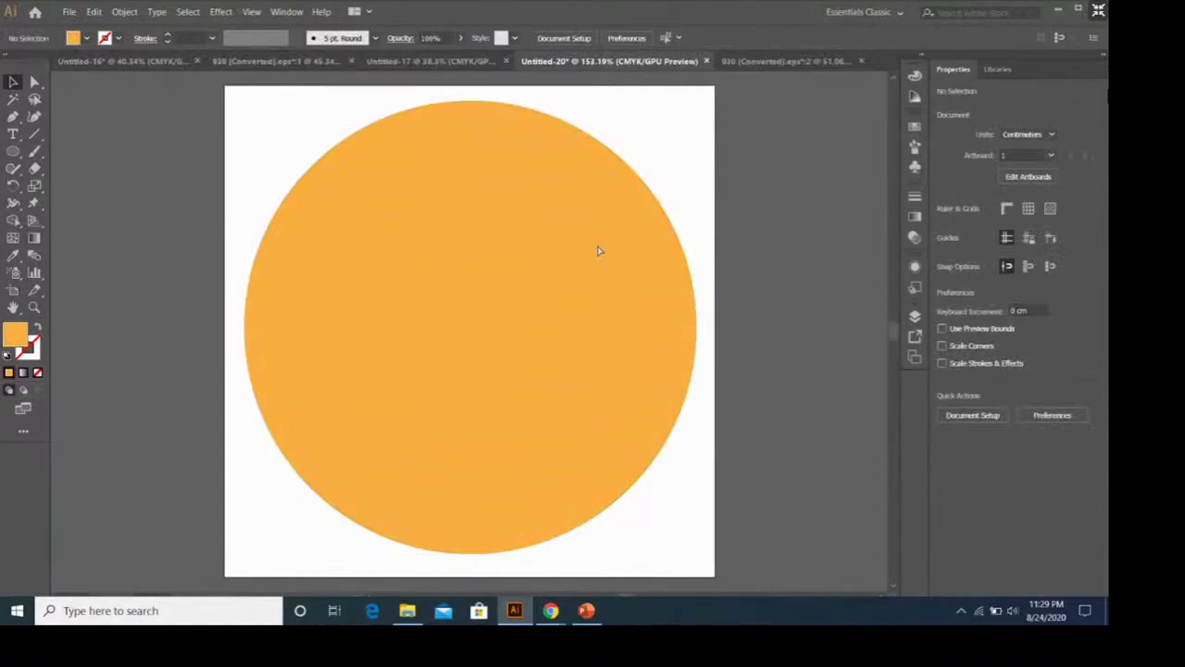
{"action": "key", "text": "ctrl+v"}
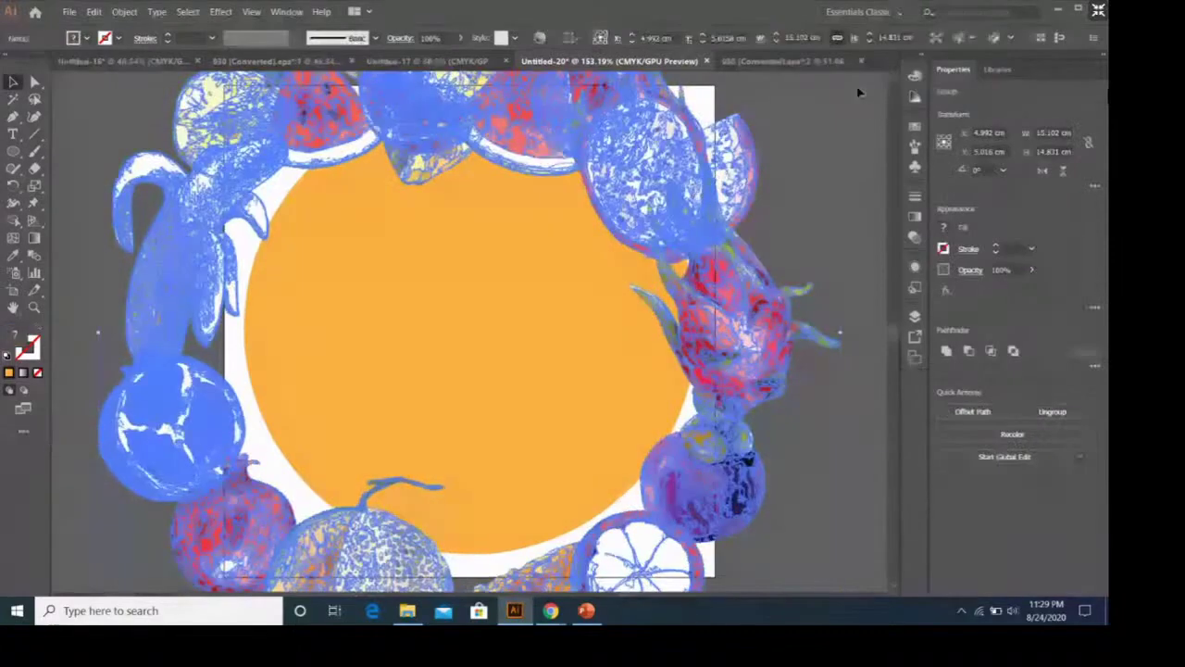
Step: Resize the wreath to 8 cm wide, then enlarge it to fill the orange circle
{"action": "left_click", "coordinate": [801, 37]}
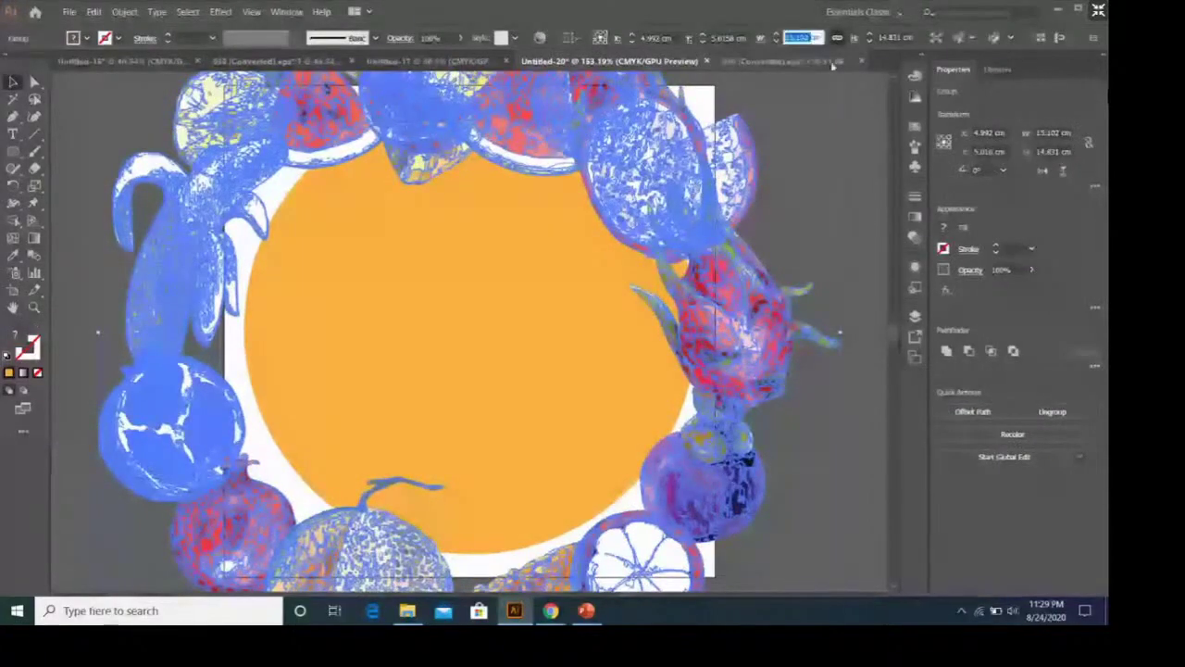
{"action": "type", "text": "10"}
{"action": "type", "text": "15"}
{"action": "key", "text": "Return"}
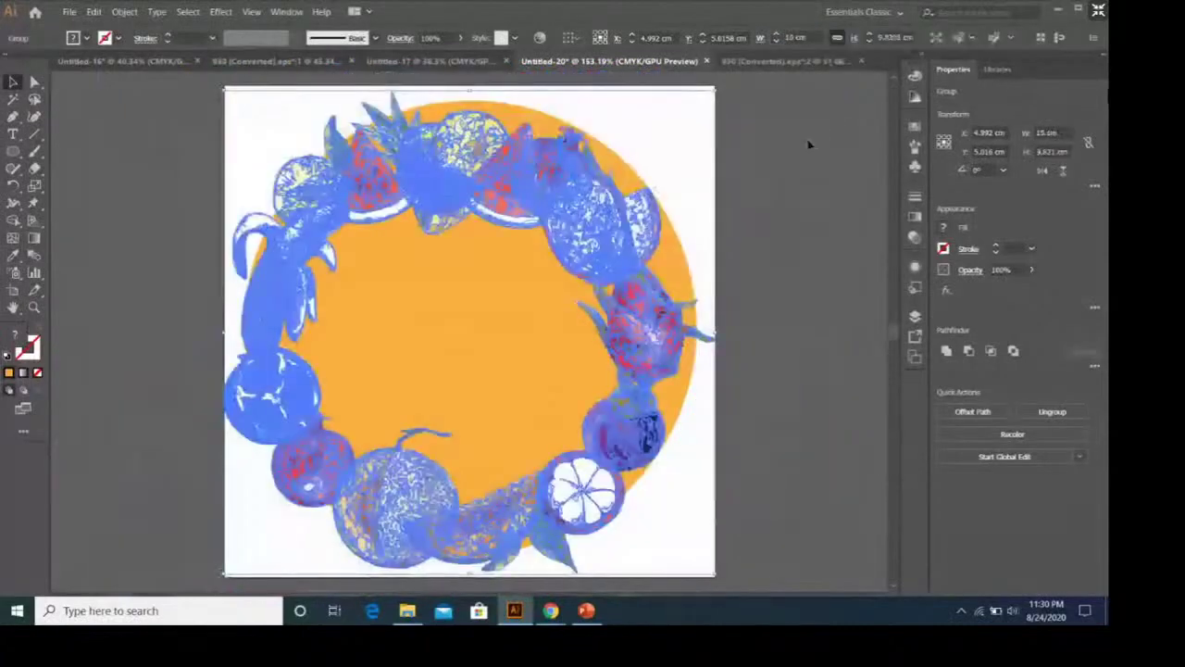
{"action": "left_click", "coordinate": [793, 37]}
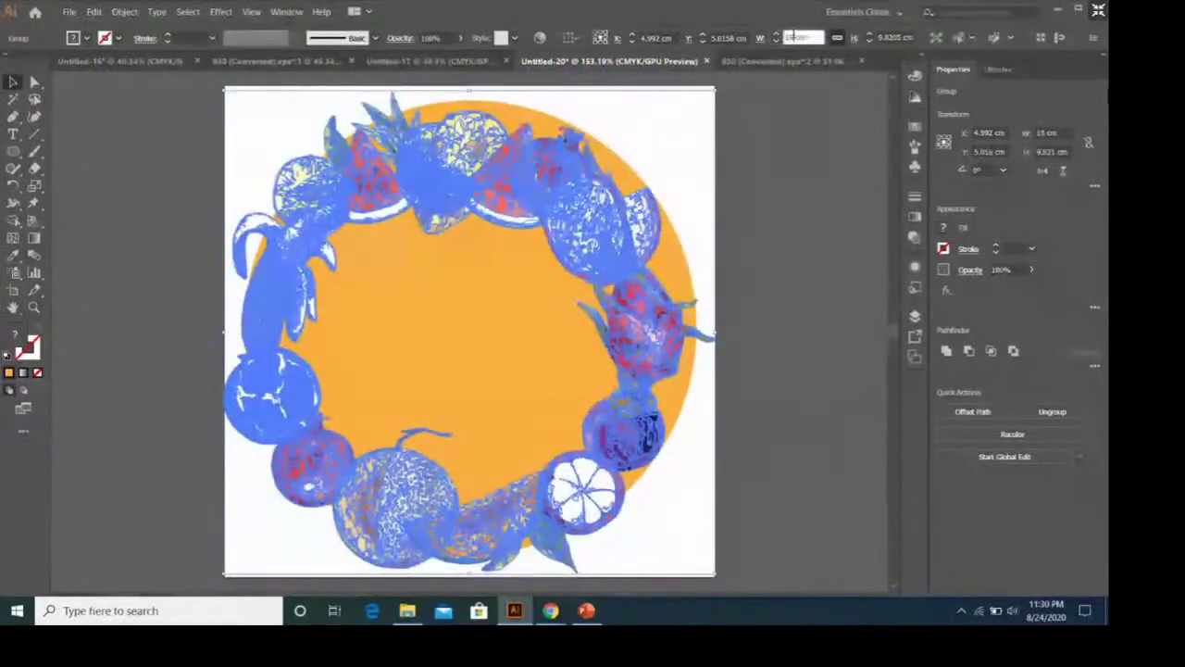
{"action": "type", "text": "8cm"}
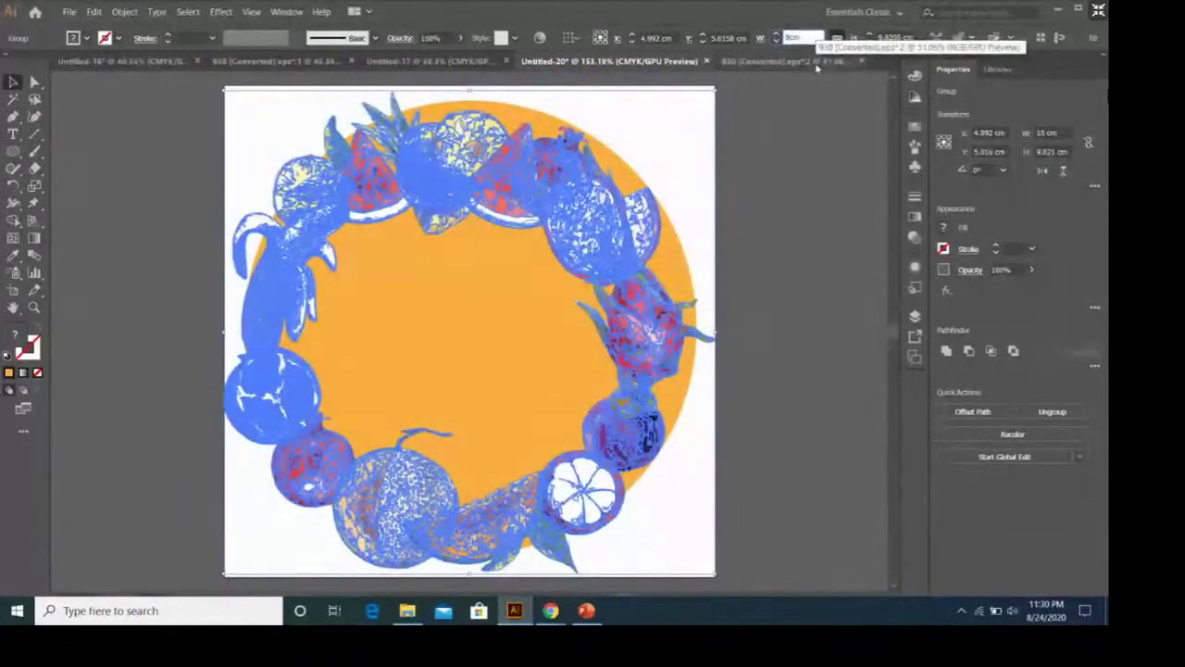
{"action": "key", "text": "Return"}
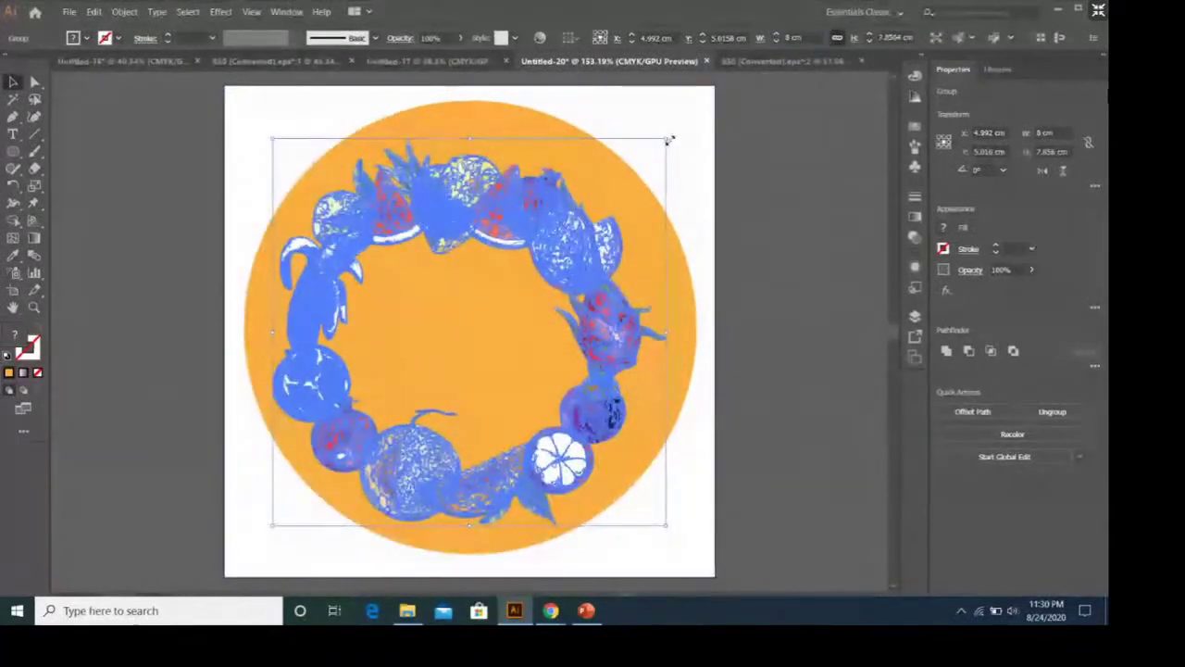
{"action": "left_click_drag", "start_coordinate": [669, 139], "coordinate": [708, 104]}
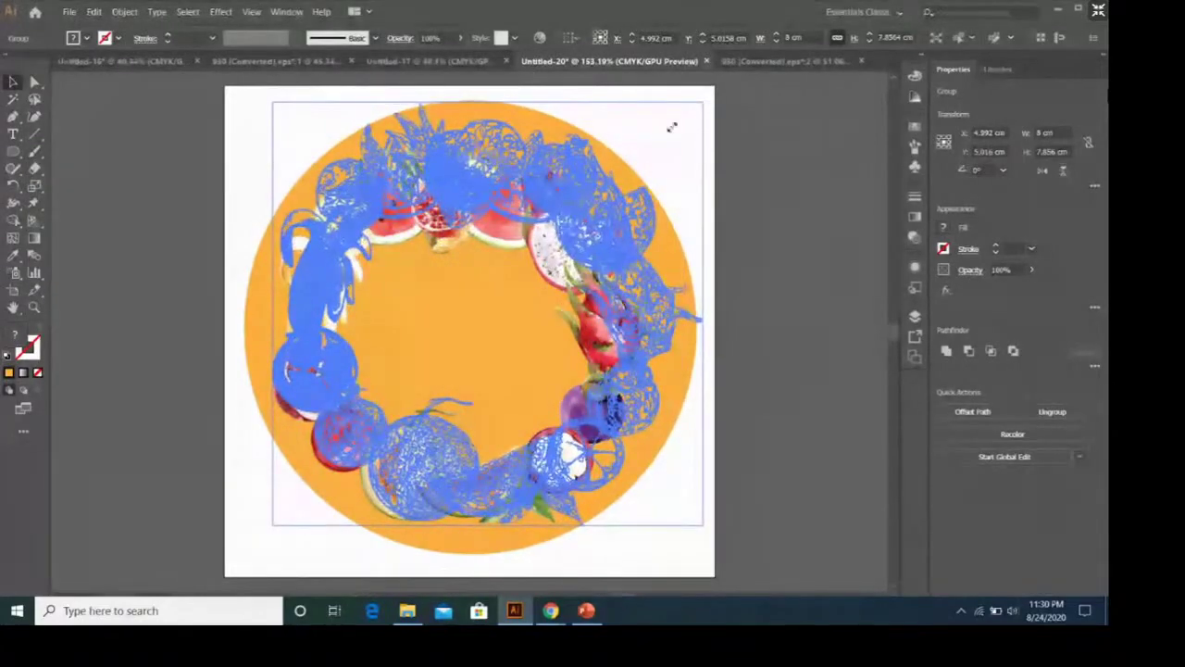
{"action": "left_click", "coordinate": [780, 198]}
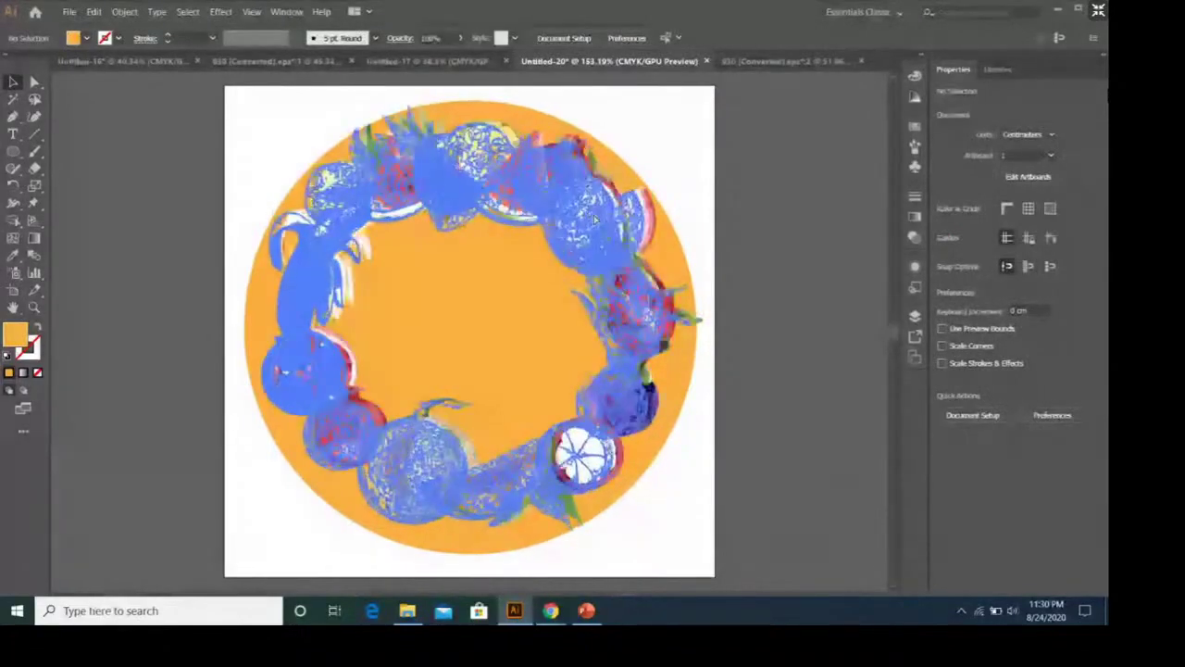
{"action": "left_click", "coordinate": [595, 219]}
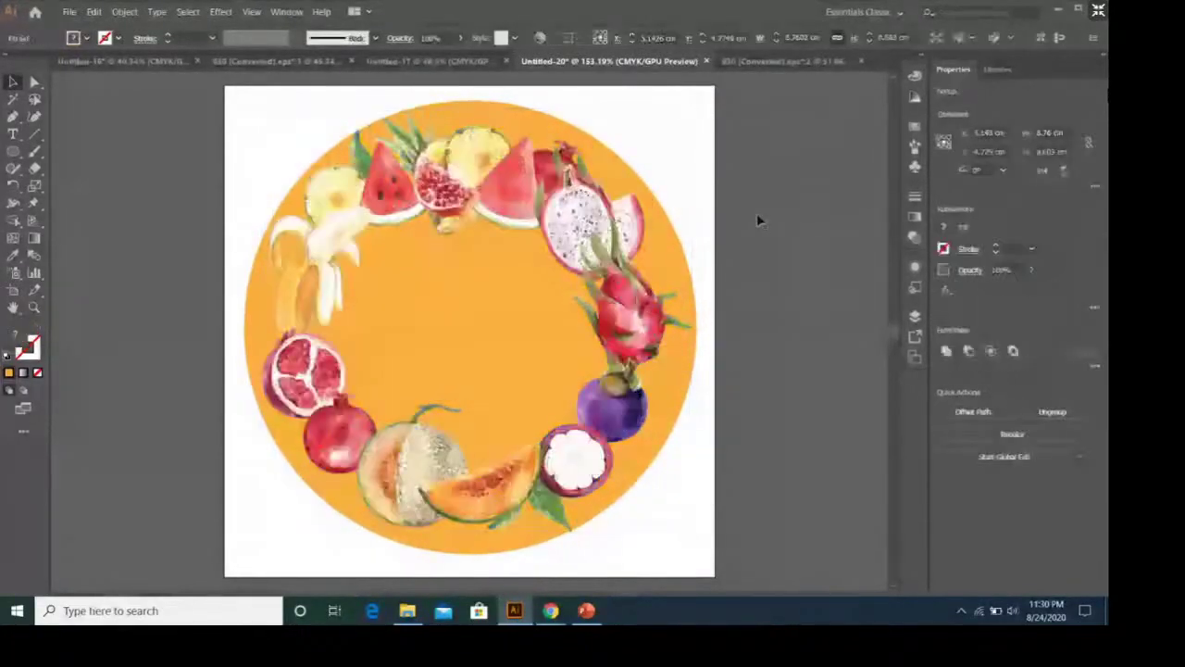
{"action": "left_click", "coordinate": [758, 219]}
{"action": "key", "text": "t"}
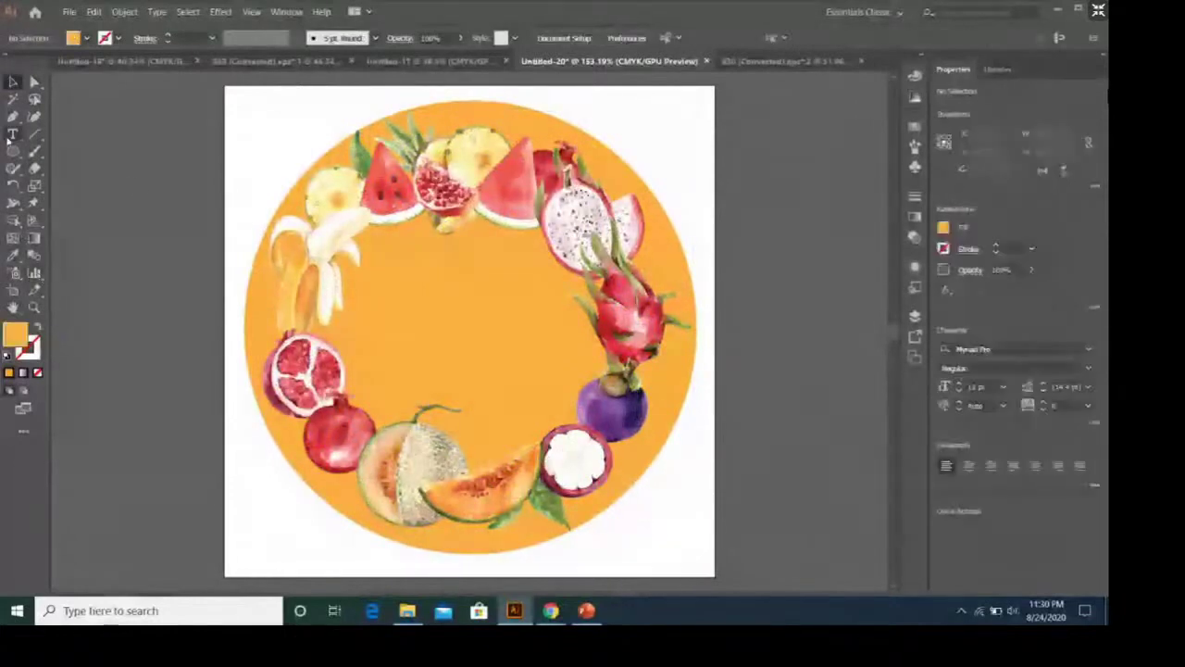
Step: Type the two-line title 'HEALTHY' / 'JUICE' inside the wreath
{"action": "left_click", "coordinate": [417, 289]}
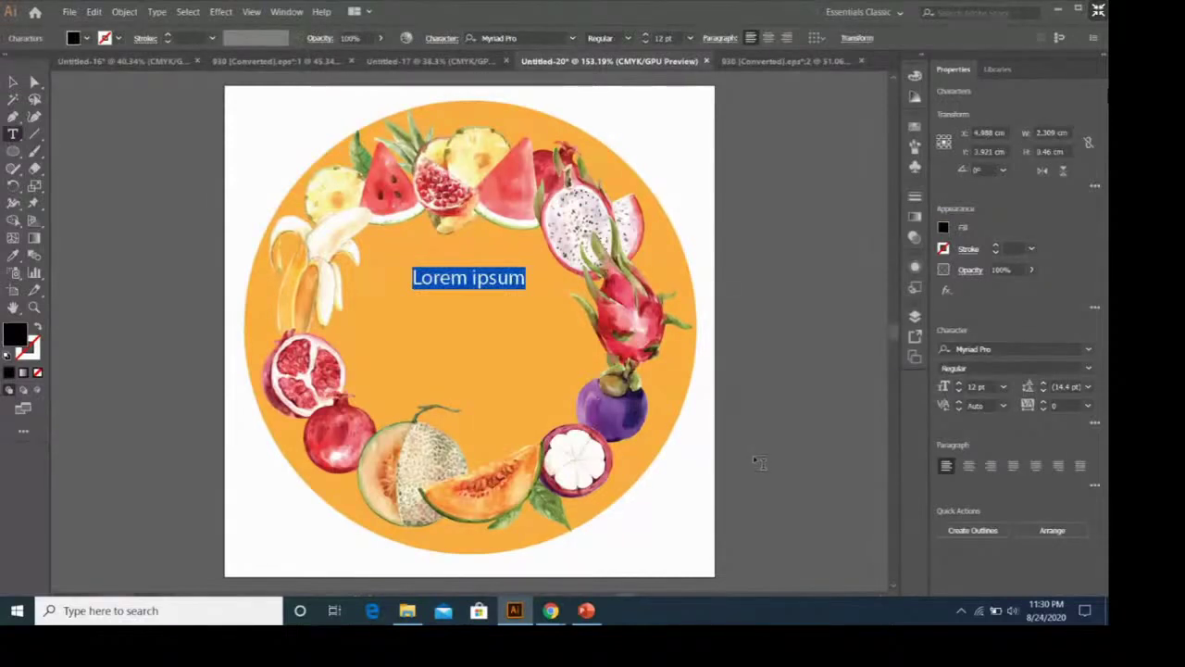
{"action": "type", "text": "HEA"}
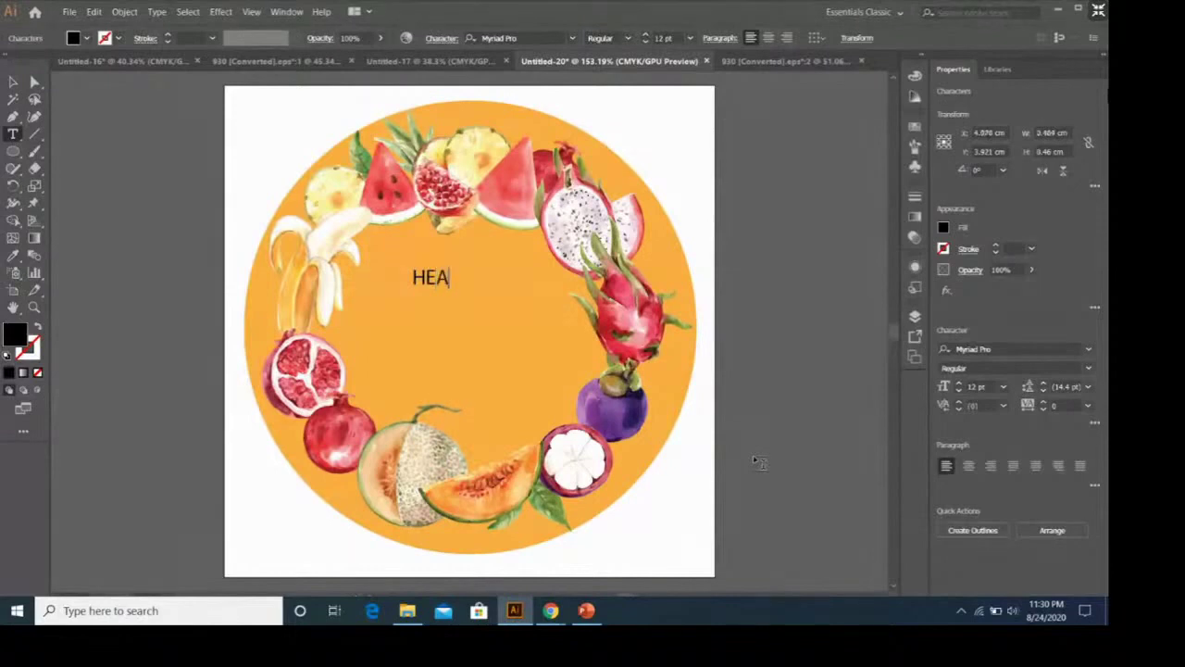
{"action": "type", "text": "LTH"}
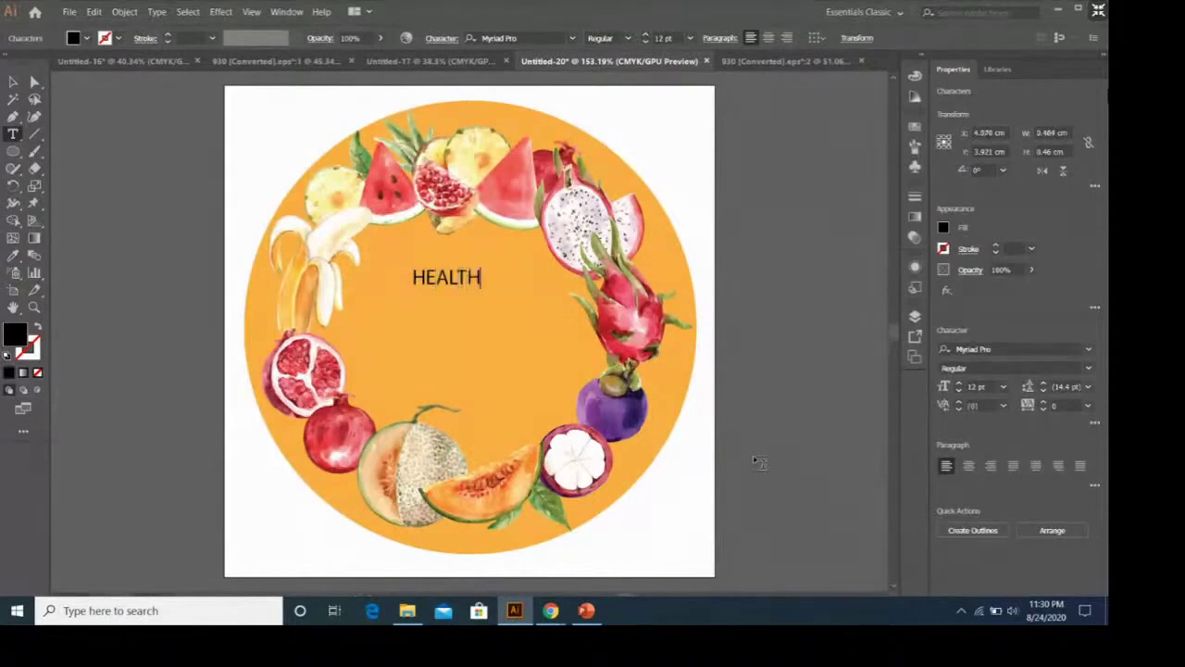
{"action": "type", "text": "Y"}
{"action": "key", "text": "Return"}
{"action": "type", "text": "JUICE"}
{"action": "key", "text": "Escape"}
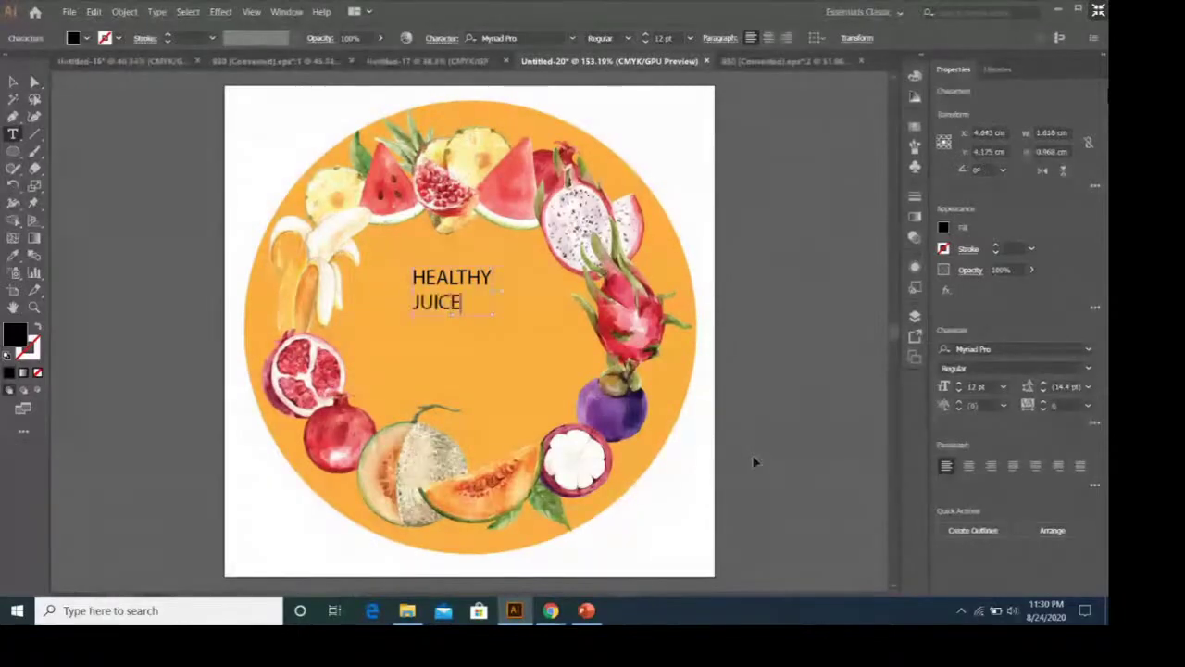
Step: Format the title in Komika Title - Kaps at 36 pt, centre-aligned
{"action": "key", "text": "ctrl+a"}
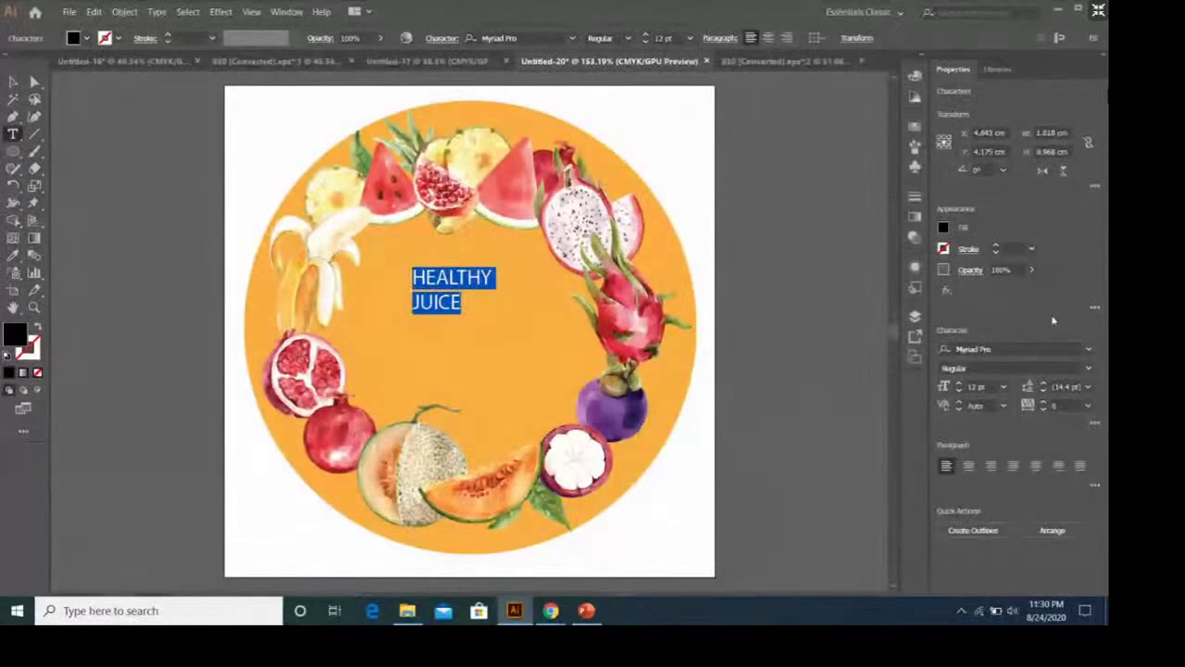
{"action": "left_click", "coordinate": [1091, 351]}
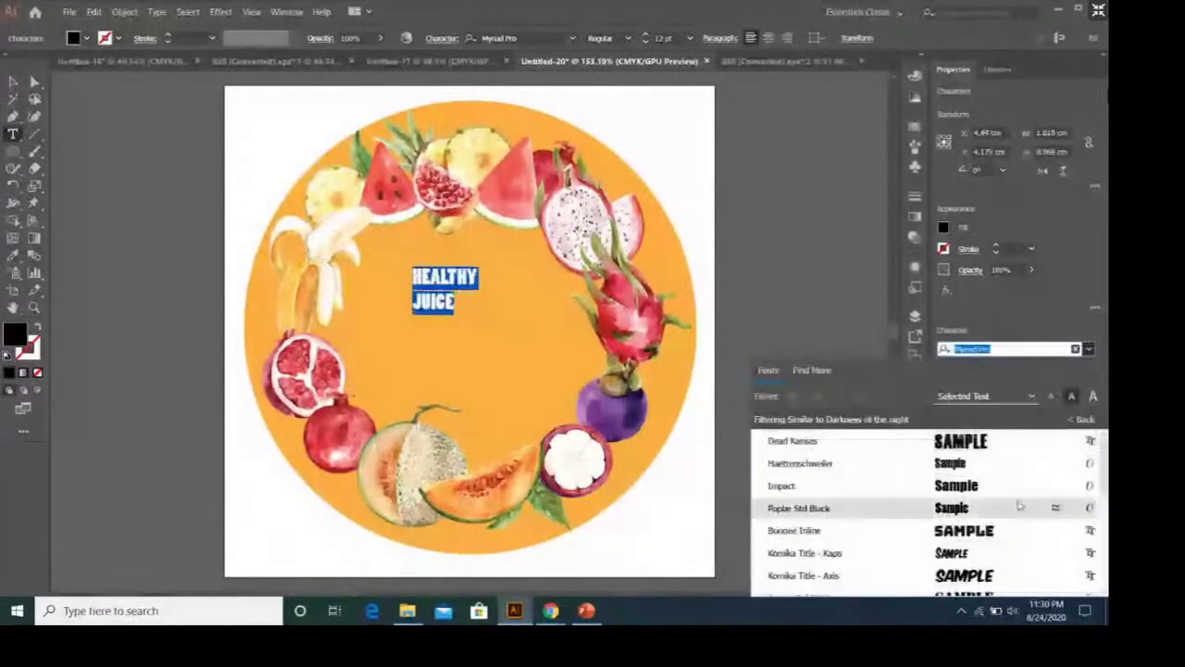
{"action": "left_click", "coordinate": [1003, 552]}
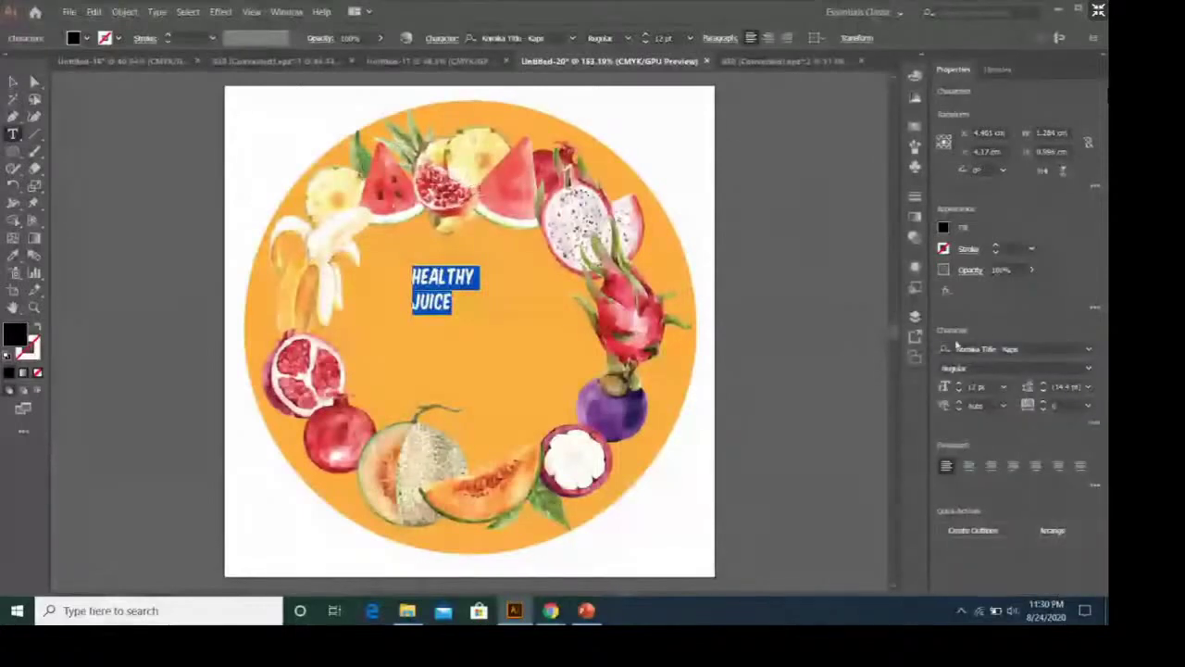
{"action": "left_click", "coordinate": [1004, 388]}
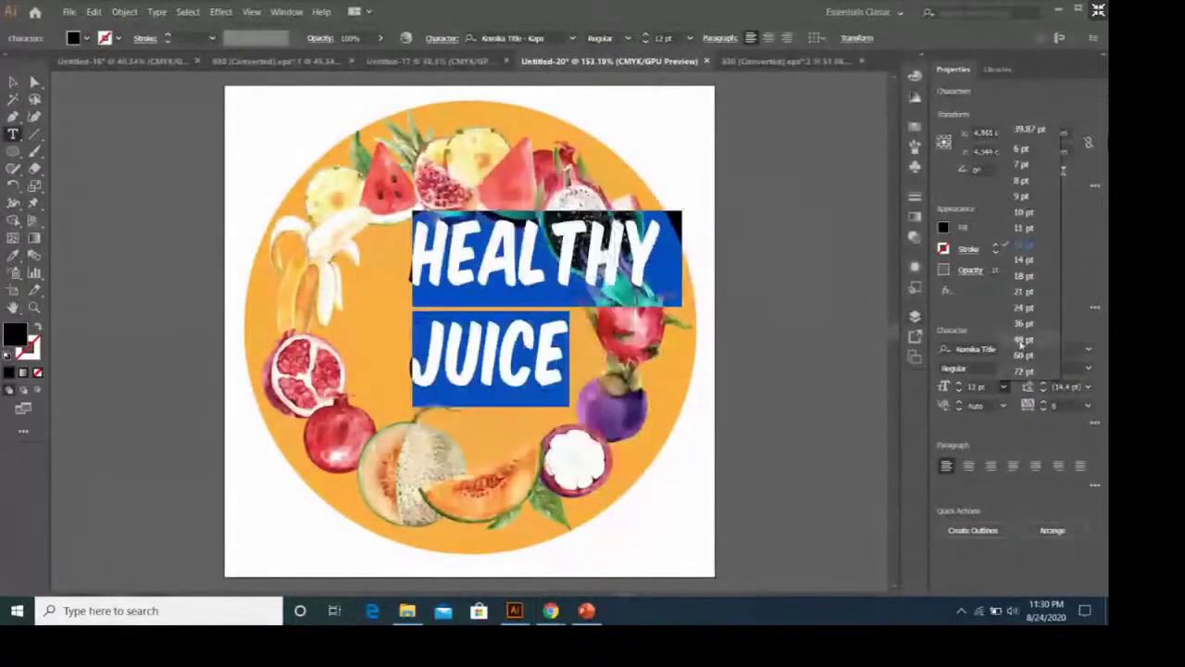
{"action": "left_click", "coordinate": [1022, 323]}
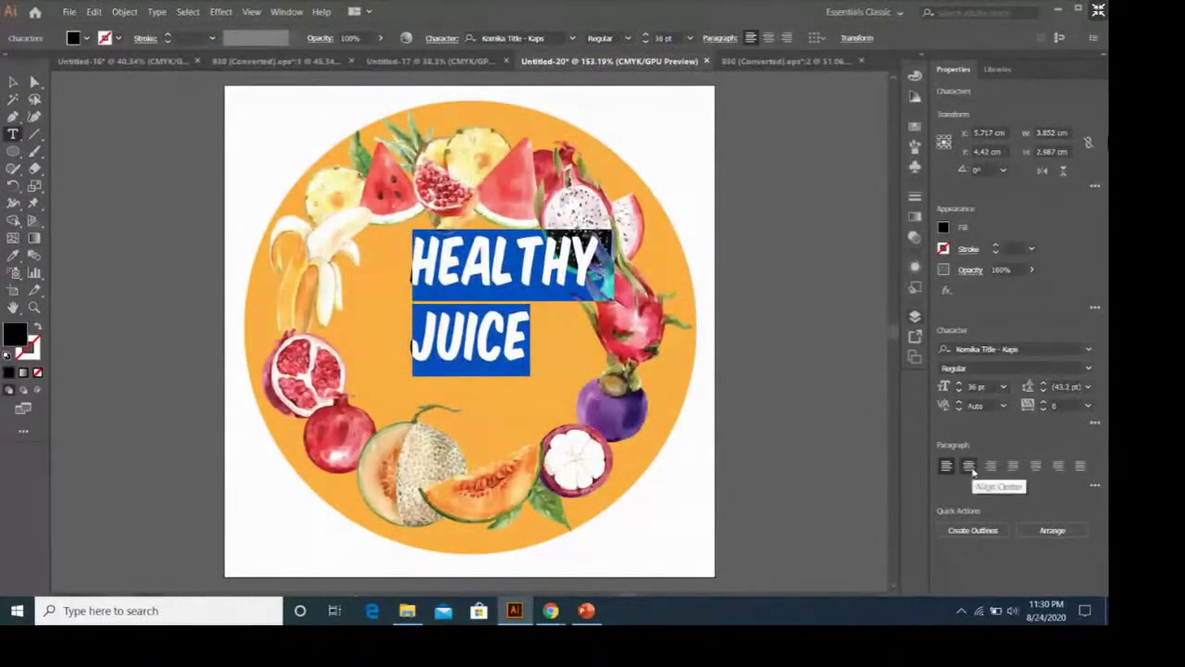
{"action": "left_click", "coordinate": [970, 472]}
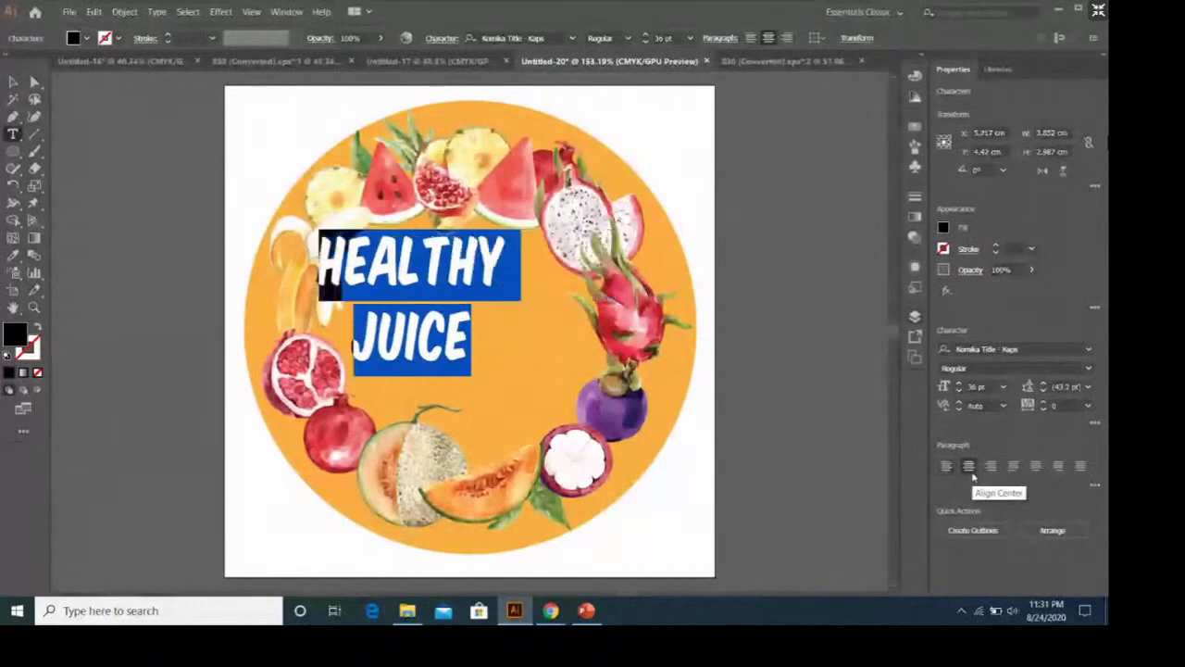
{"action": "key", "text": "Escape"}
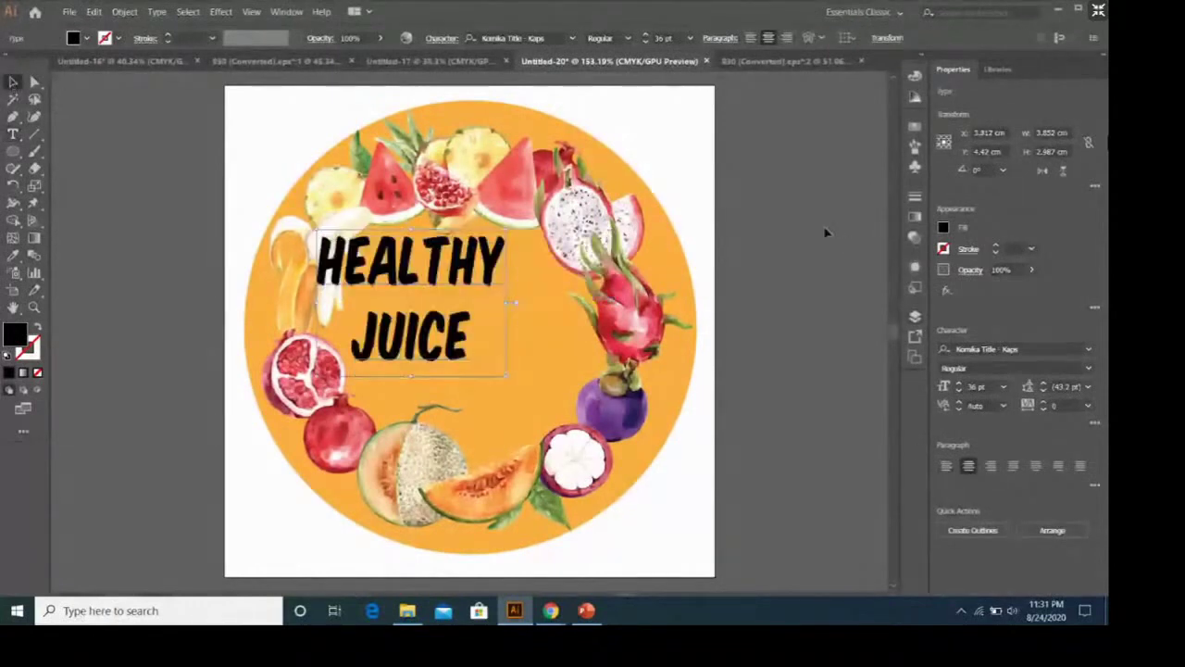
Step: Move the HEALTHY JUICE title to the centre of the fruit circle
{"action": "mouse_move", "coordinate": [473, 263]}
{"action": "left_mouse_down"}
{"action": "mouse_move", "coordinate": [525, 291]}
{"action": "mouse_move", "coordinate": [523, 315]}
{"action": "left_mouse_up"}
{"action": "left_click", "coordinate": [727, 277]}
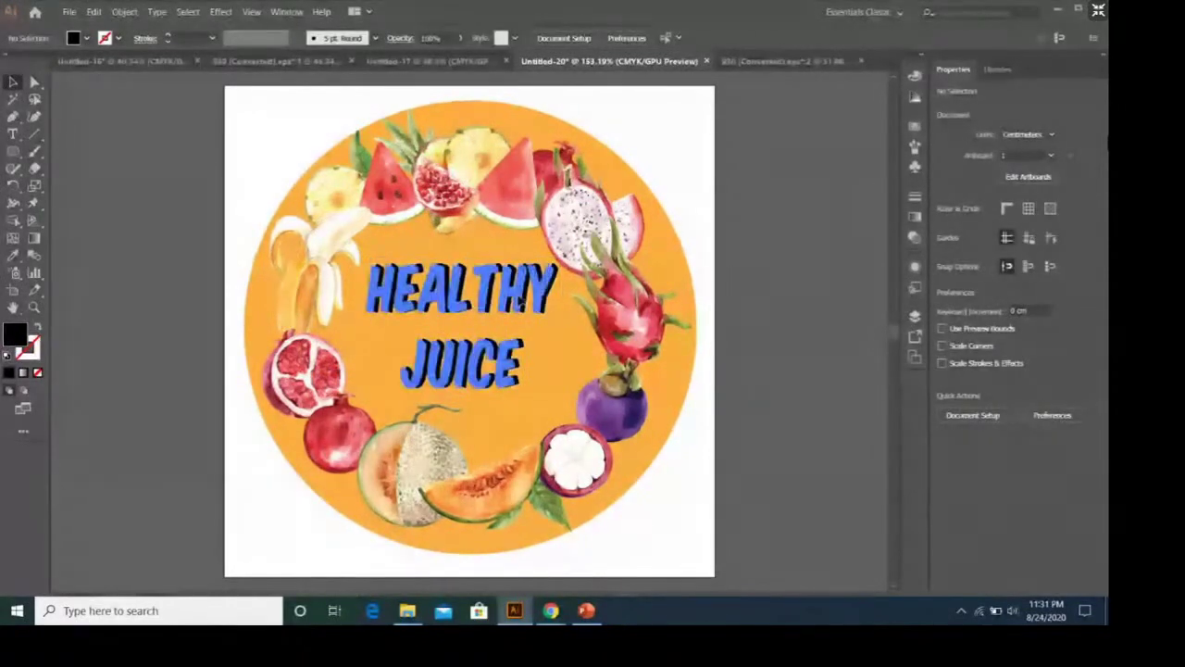
{"action": "left_click", "coordinate": [709, 238]}
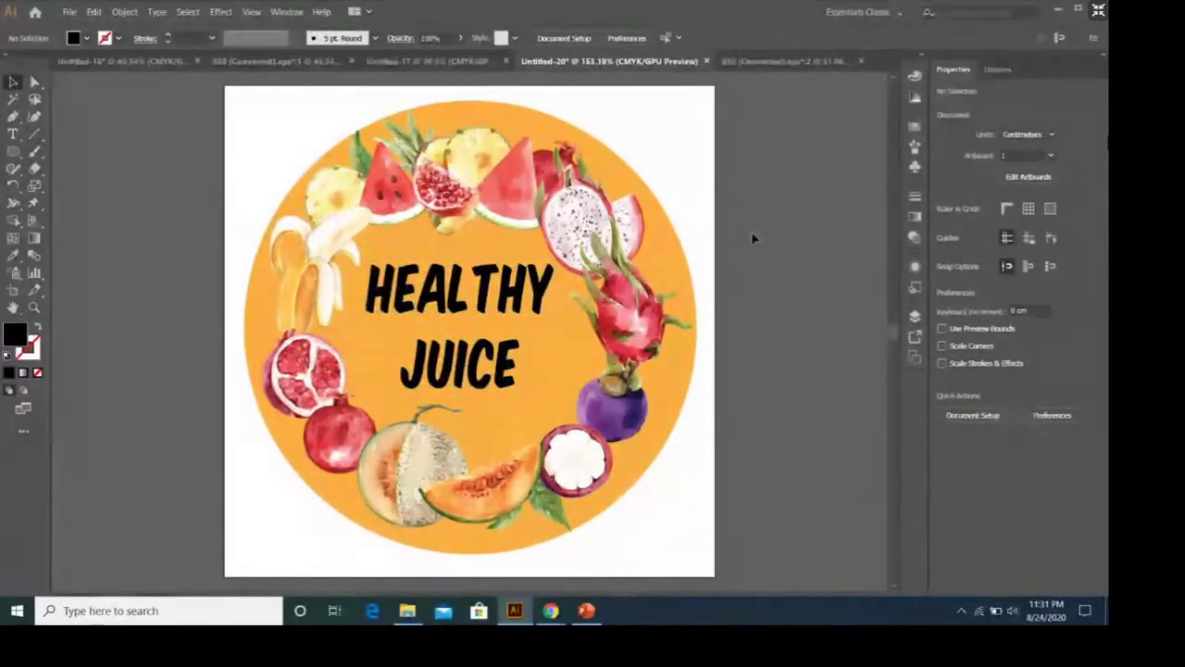
Step: Fill the title white, then view the slide 17 juice label in PowerPoint
{"action": "left_click", "coordinate": [553, 290]}
{"action": "left_click", "coordinate": [944, 227]}
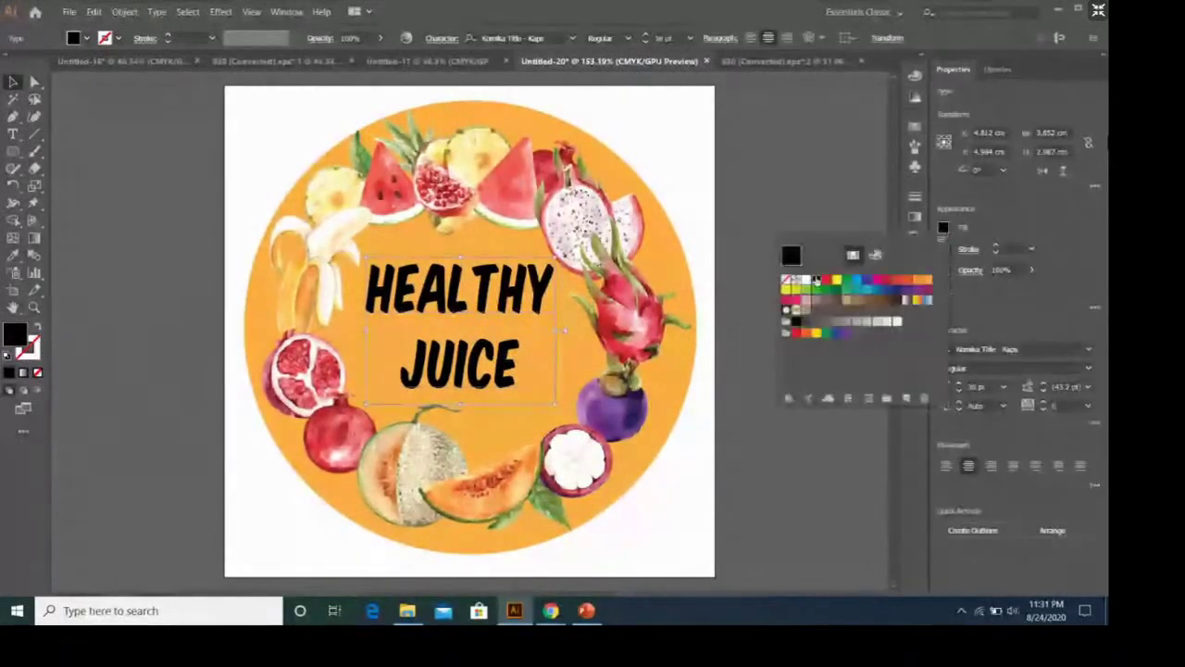
{"action": "left_click", "coordinate": [806, 279]}
{"action": "left_click", "coordinate": [798, 222]}
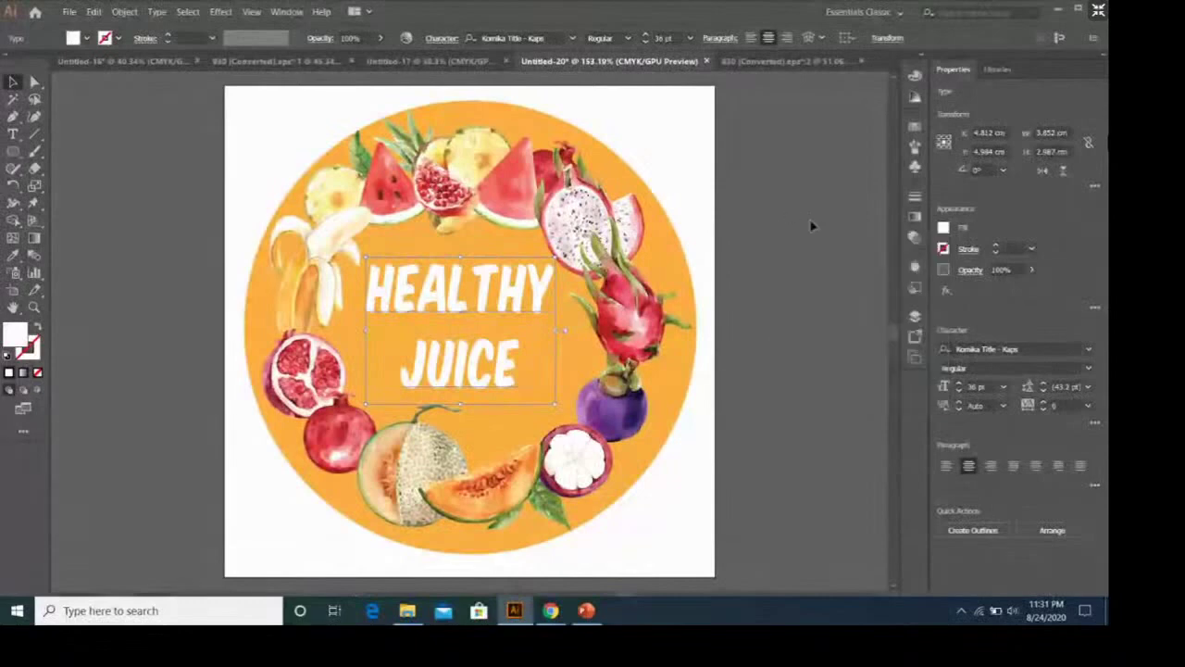
{"action": "left_click", "coordinate": [794, 273]}
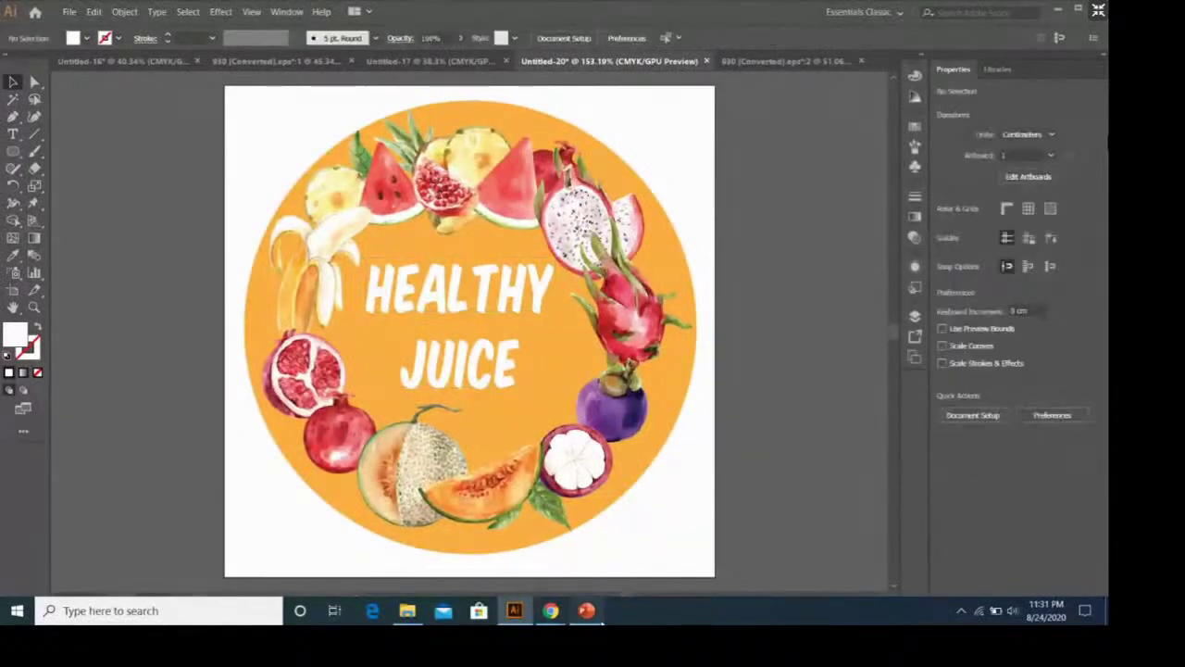
{"action": "left_click", "coordinate": [600, 624]}
{"action": "left_click", "coordinate": [119, 492]}
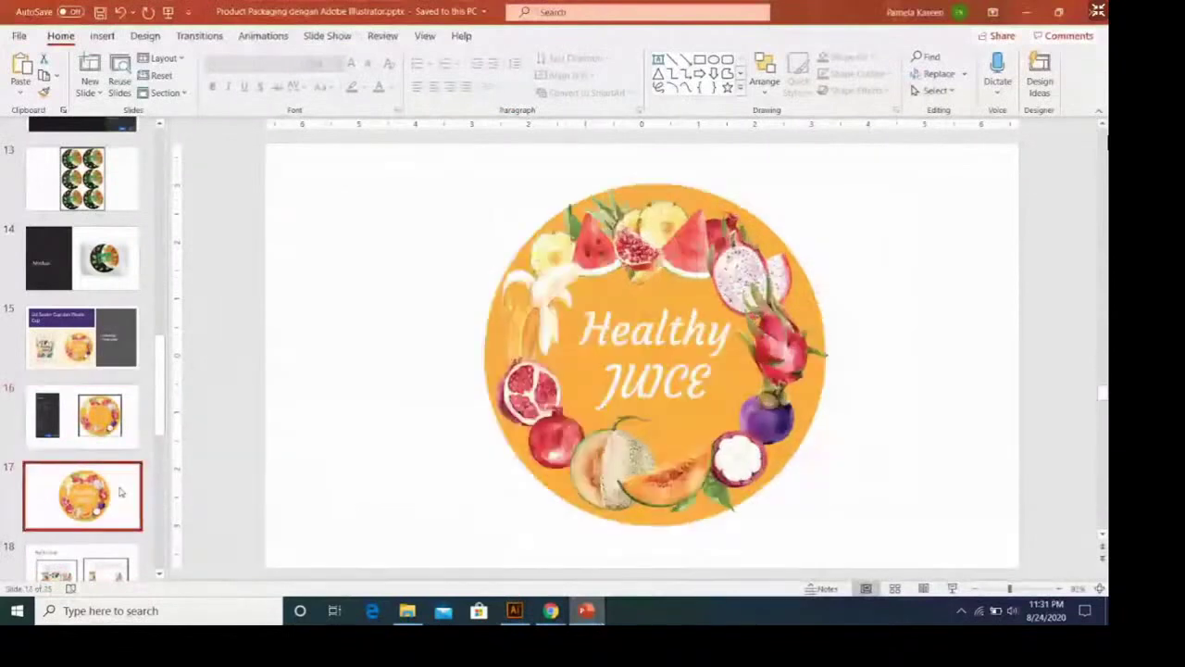
Step: Look at the Plastic Cup slide 18 in PowerPoint, then return to Illustrator
{"action": "scroll", "coordinate": [120, 491], "scroll_direction": "down", "scroll_amount": 2}
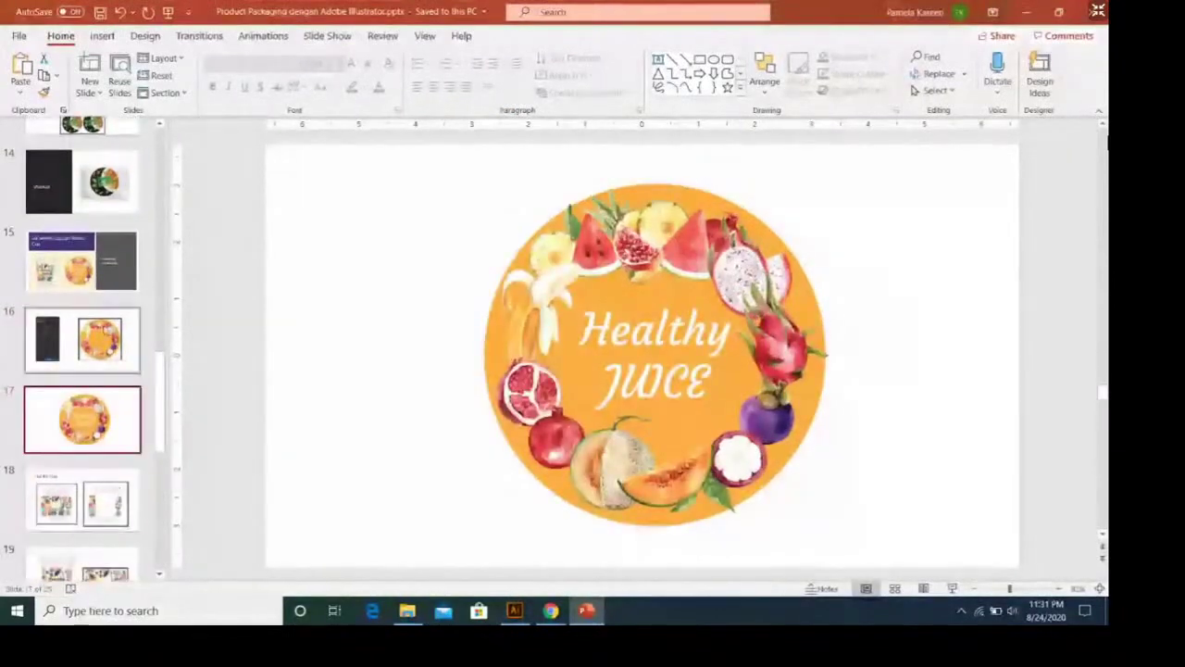
{"action": "left_click", "coordinate": [119, 492]}
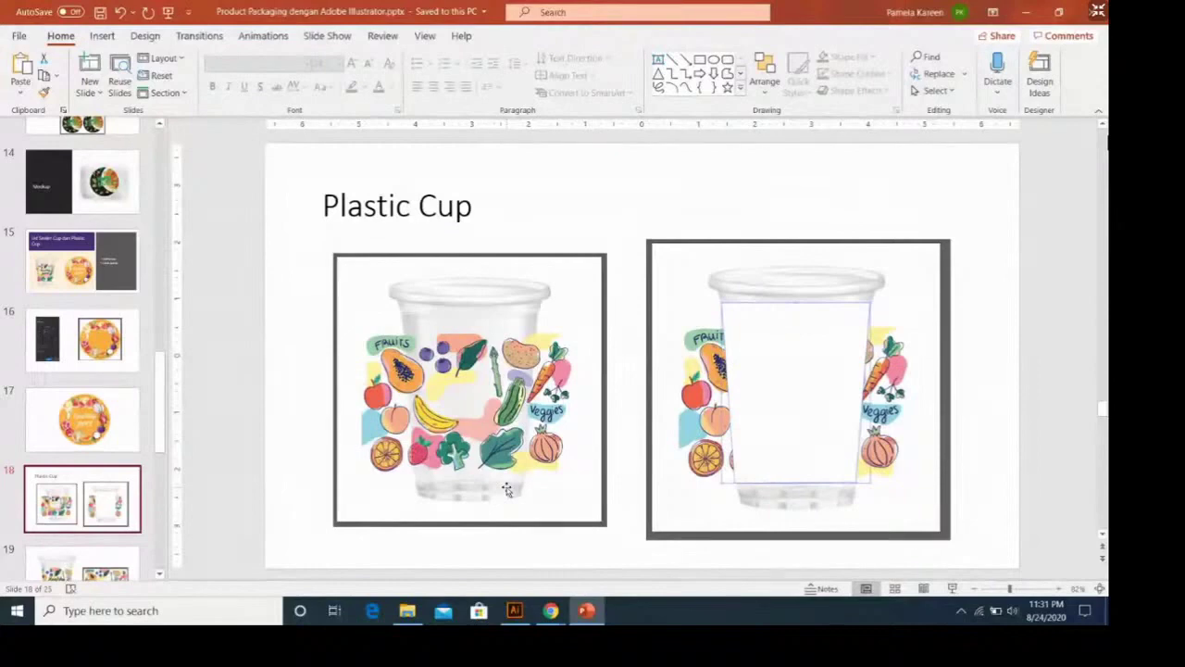
{"action": "left_click", "coordinate": [516, 609]}
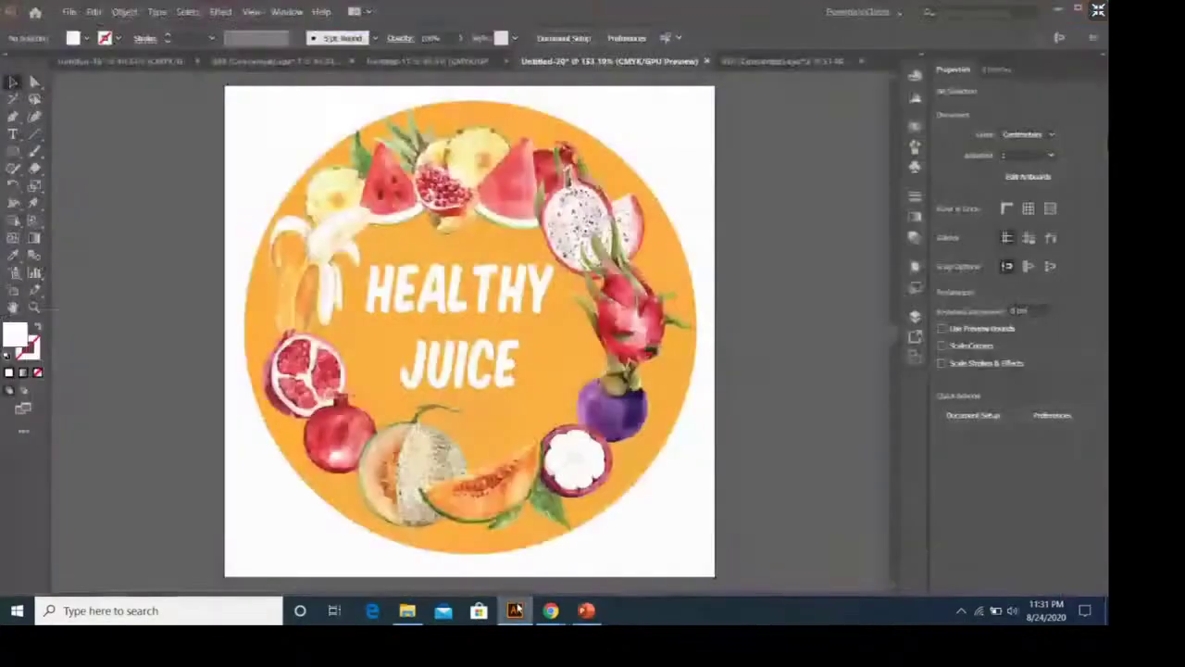
Step: Create the new Untitled-21 document from the [Custom] 40 x 40 cm preset
{"action": "left_click", "coordinate": [68, 12]}
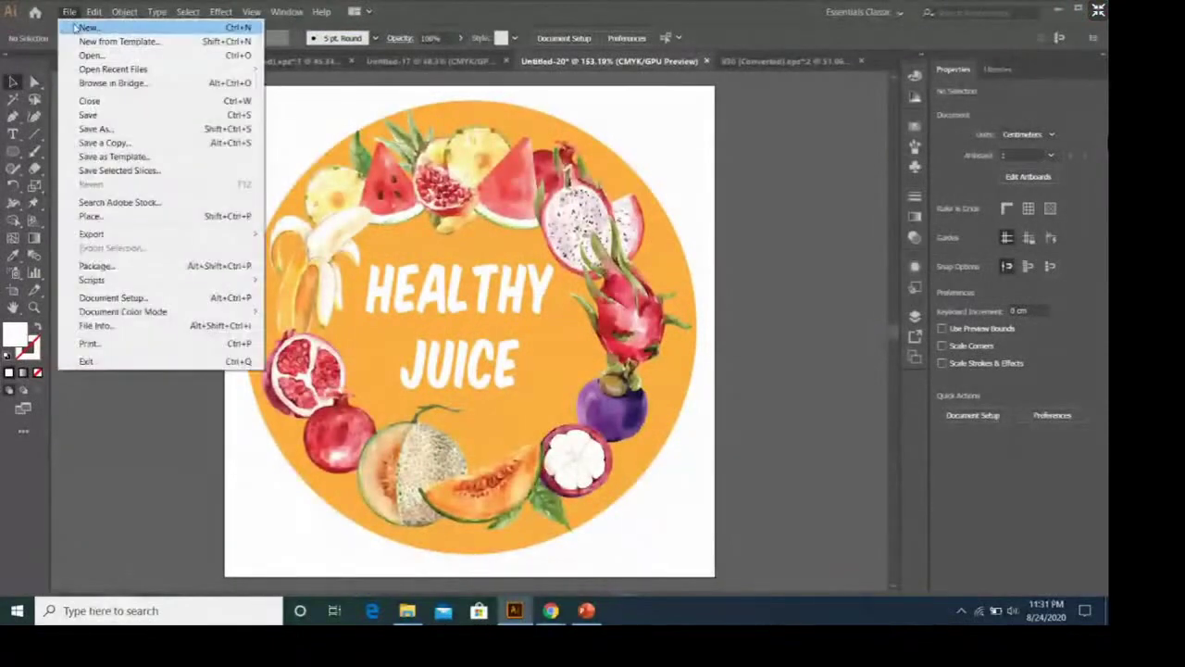
{"action": "left_click", "coordinate": [76, 27]}
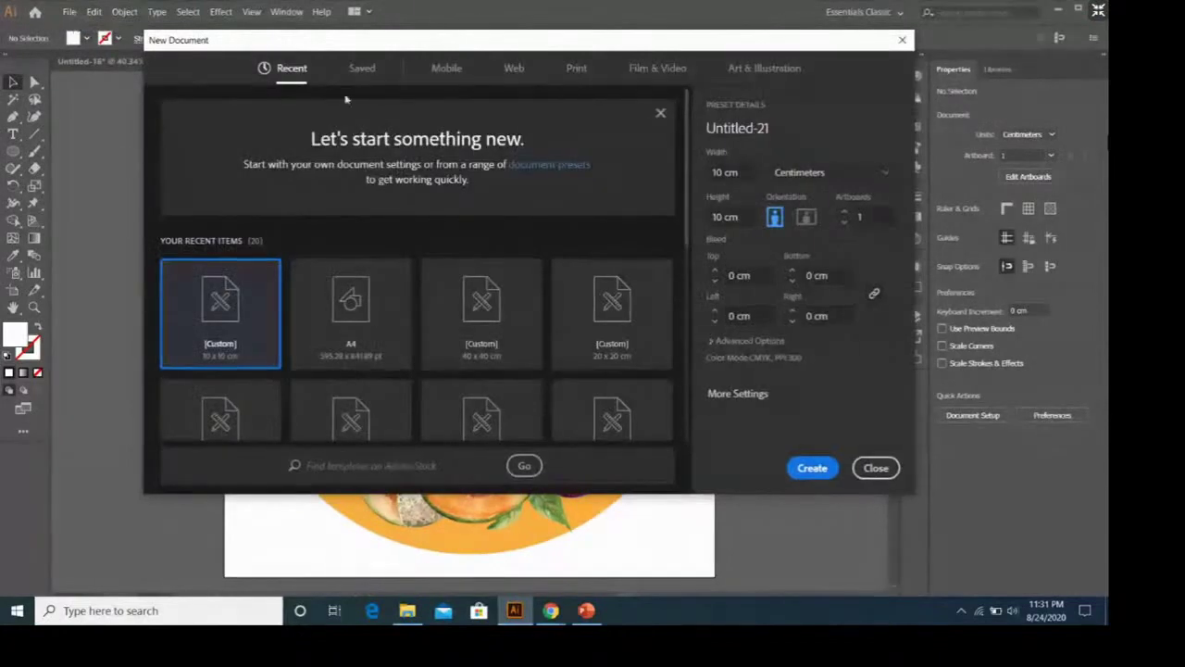
{"action": "left_click", "coordinate": [484, 330]}
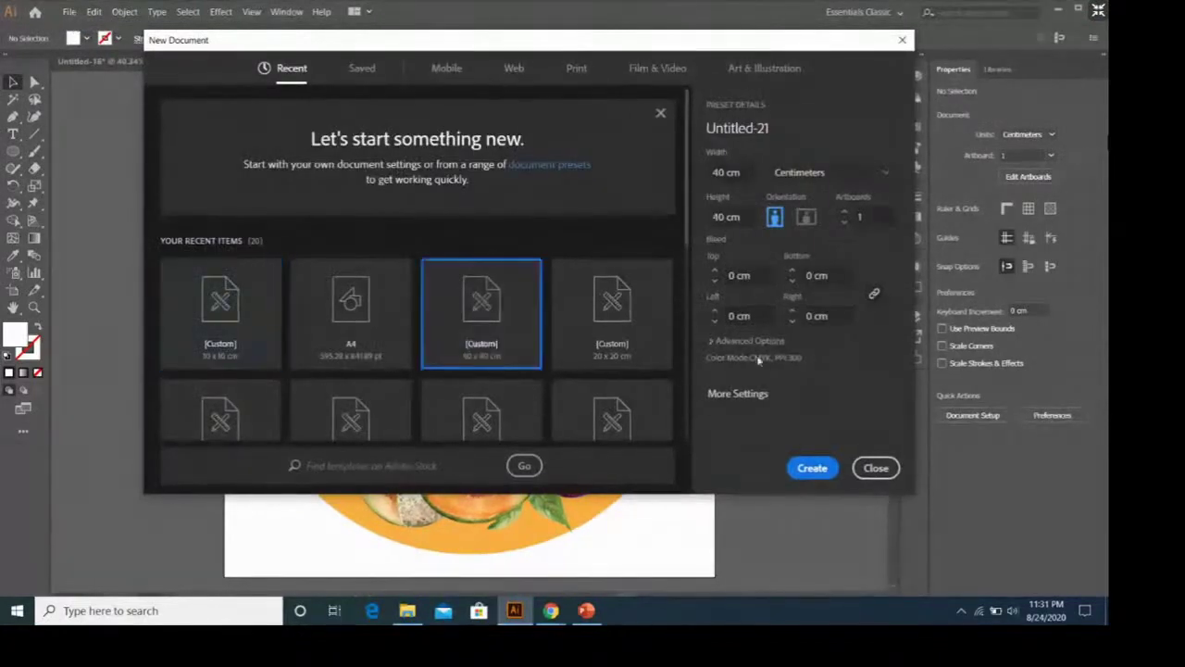
{"action": "left_click", "coordinate": [806, 470]}
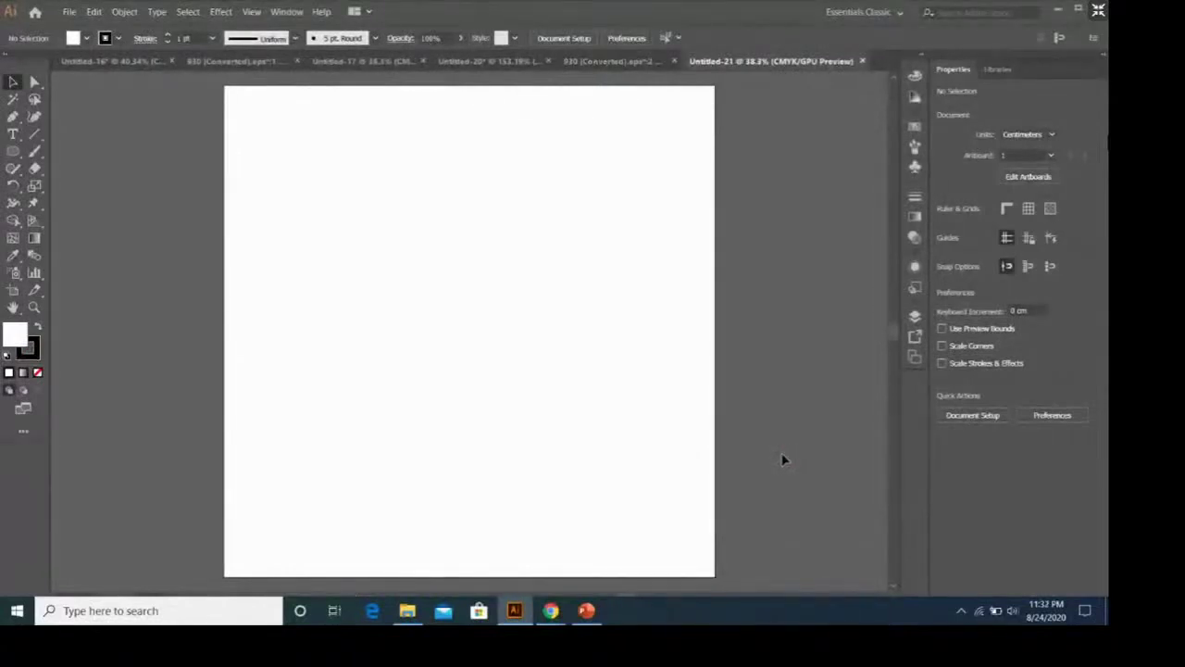
{"action": "right_click", "coordinate": [665, 424]}
{"action": "left_click", "coordinate": [196, 175]}
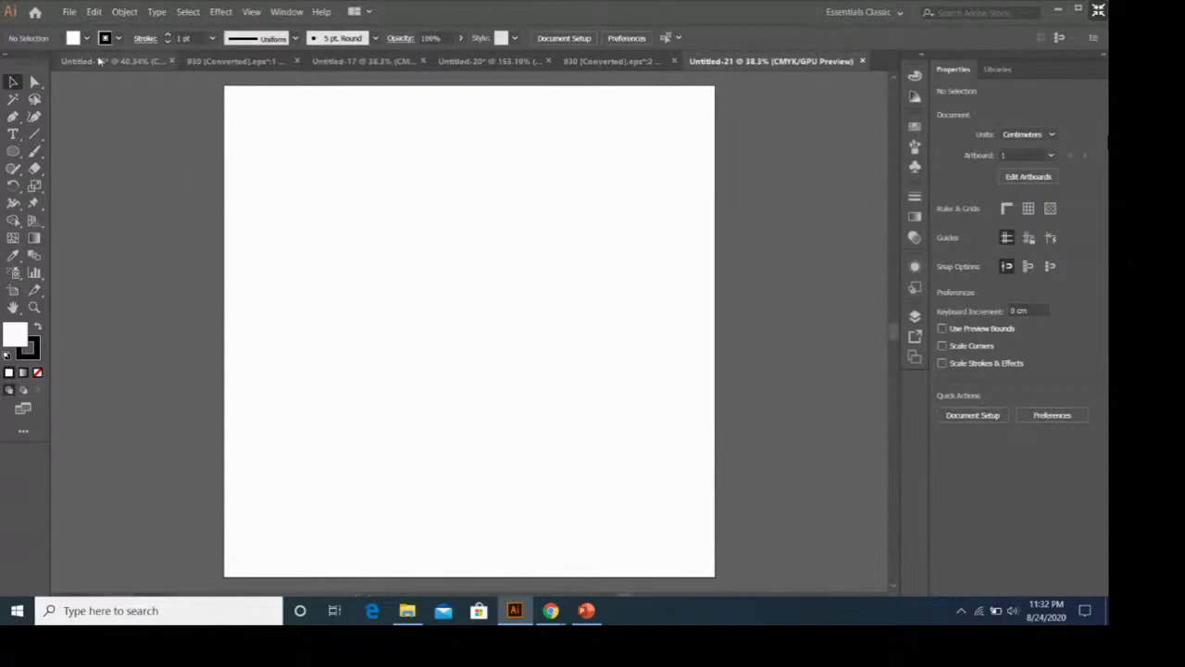
{"action": "left_click", "coordinate": [69, 11]}
Step: Go up to Downloads and open 28031.eps from the set-realistic plastic glasses folder
{"action": "left_click", "coordinate": [93, 57]}
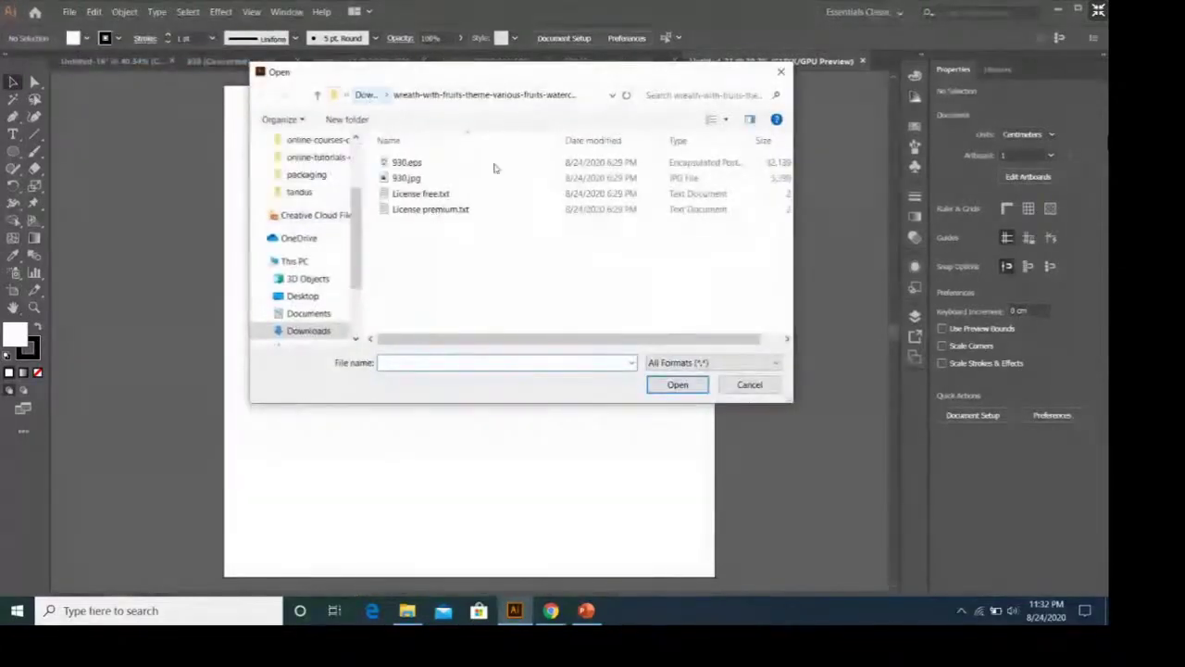
{"action": "key", "text": "alt+Up"}
{"action": "scroll", "coordinate": [572, 204], "scroll_direction": "down", "scroll_amount": 2}
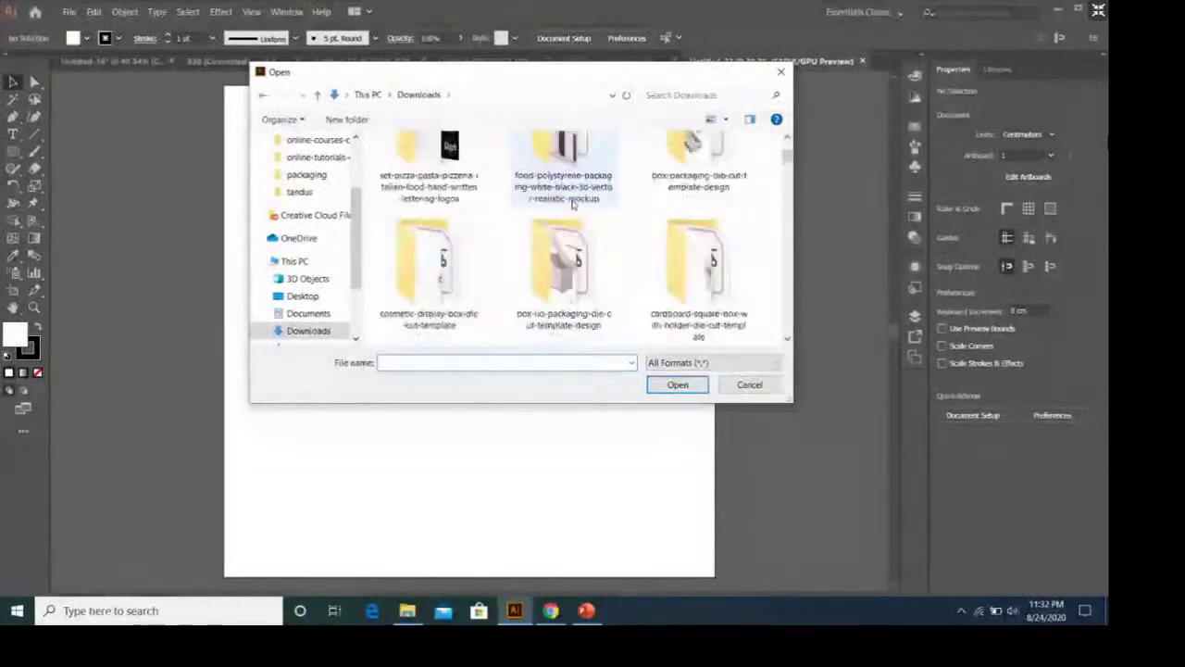
{"action": "scroll", "coordinate": [572, 203], "scroll_direction": "down", "scroll_amount": 2}
{"action": "scroll", "coordinate": [572, 204], "scroll_direction": "down", "scroll_amount": 2}
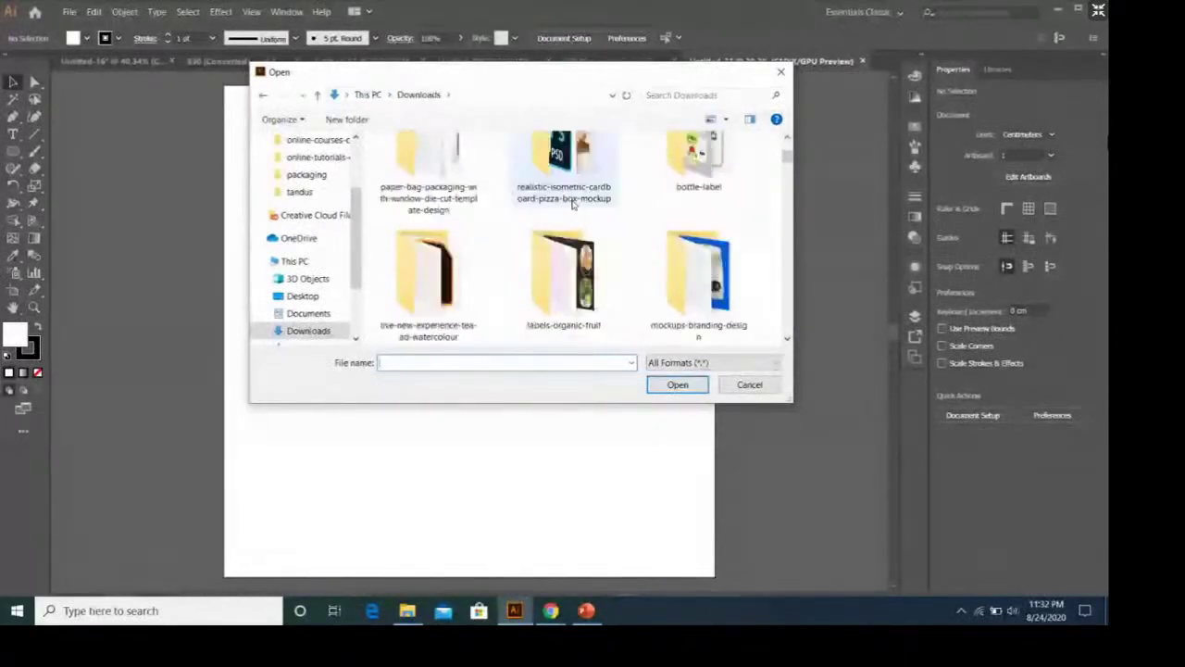
{"action": "scroll", "coordinate": [572, 203], "scroll_direction": "up", "scroll_amount": 3}
{"action": "scroll", "coordinate": [572, 204], "scroll_direction": "up", "scroll_amount": 2}
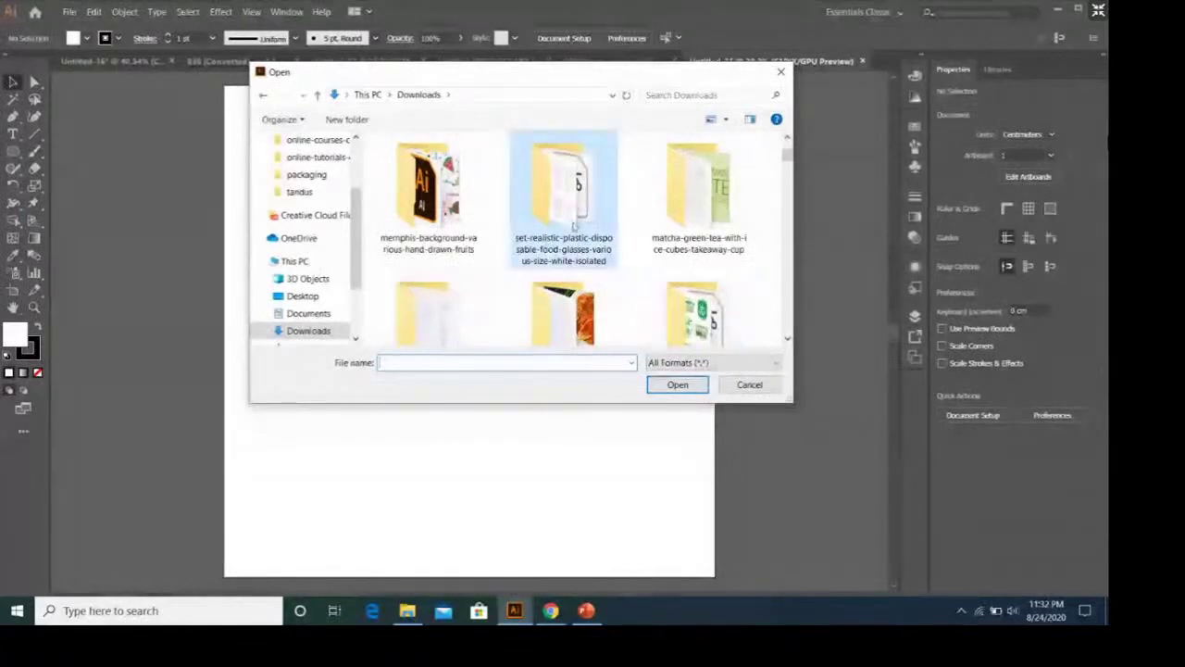
{"action": "double_click", "coordinate": [574, 225]}
{"action": "left_click", "coordinate": [435, 164]}
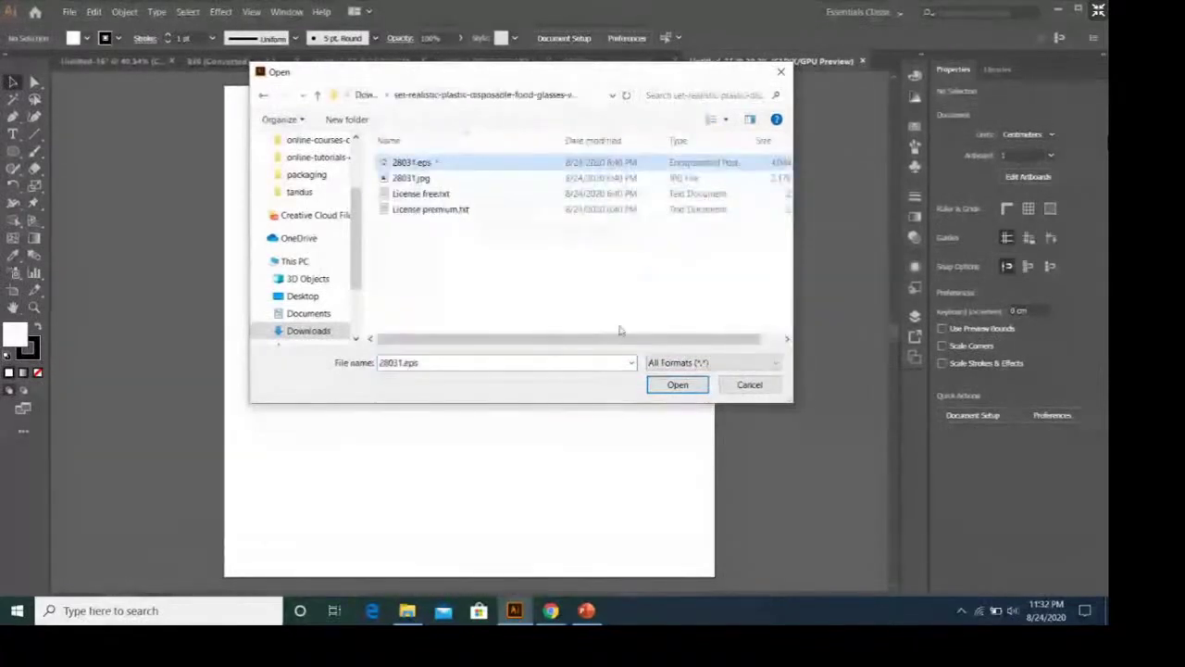
{"action": "left_click", "coordinate": [668, 384]}
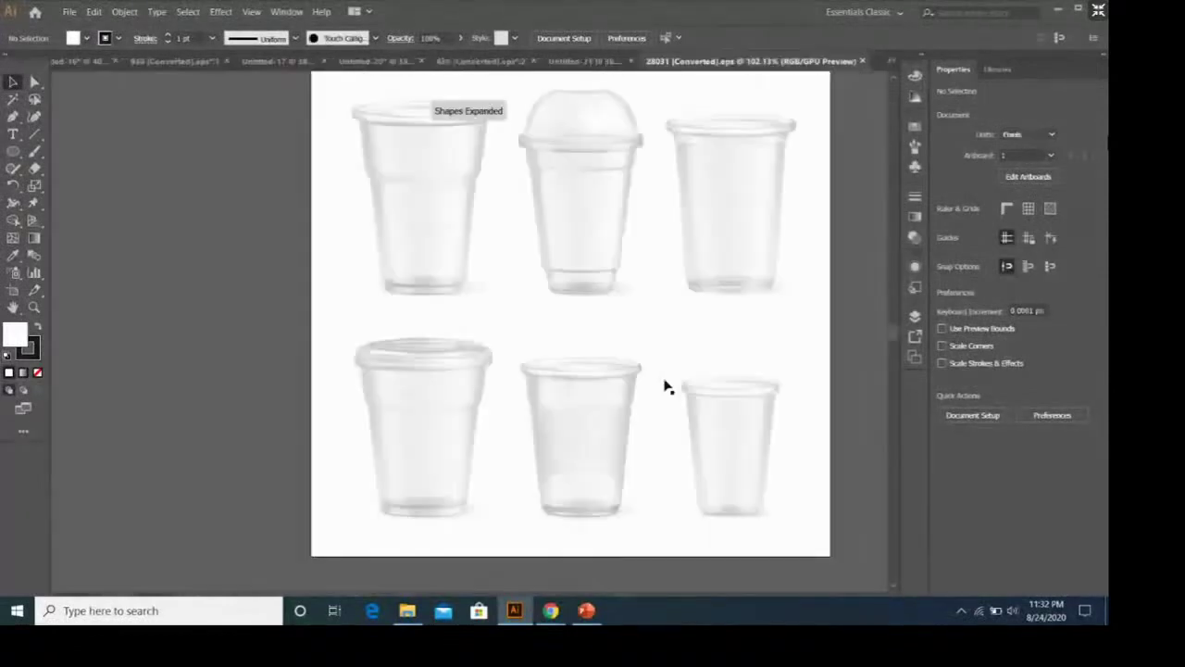
{"action": "scroll", "coordinate": [668, 384], "scroll_direction": "up", "scroll_amount": 3}
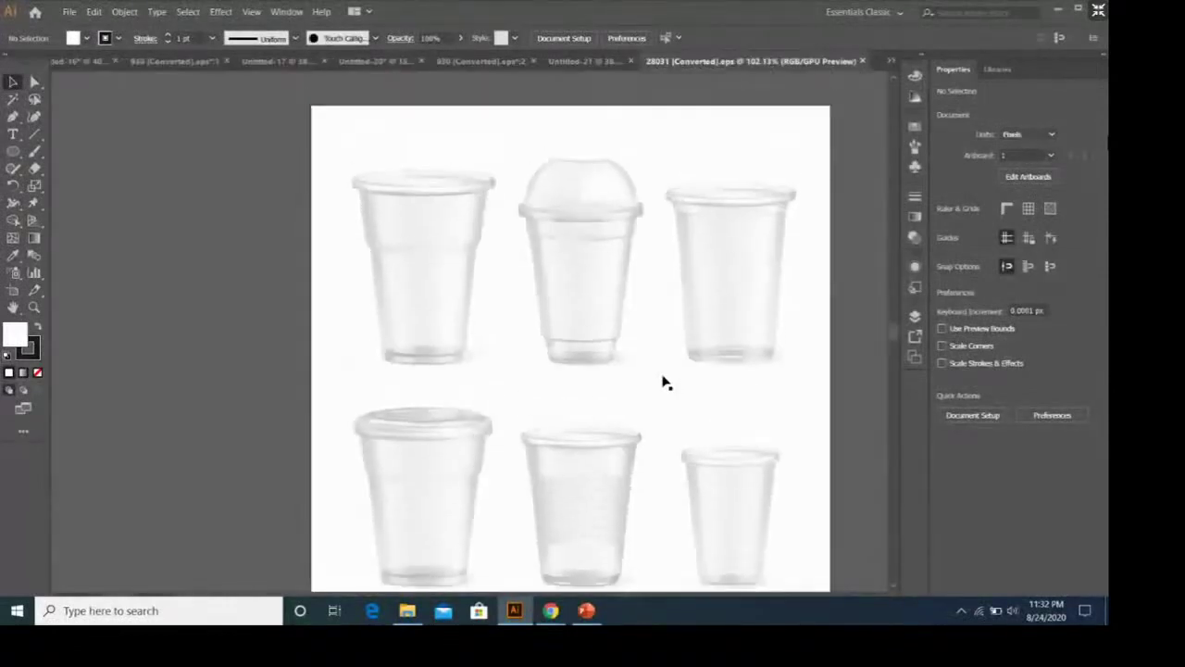
{"action": "scroll", "coordinate": [778, 375], "scroll_direction": "down", "scroll_amount": 1}
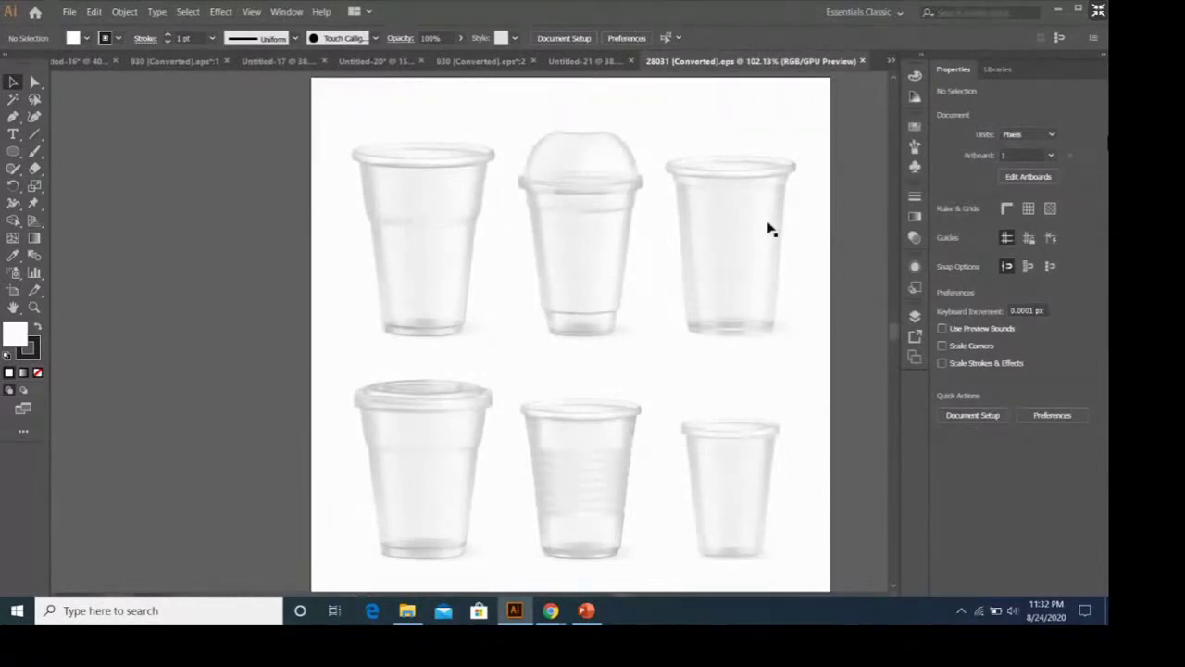
Step: Select the top-right plastic cup group in the cup source artwork
{"action": "left_click", "coordinate": [708, 201]}
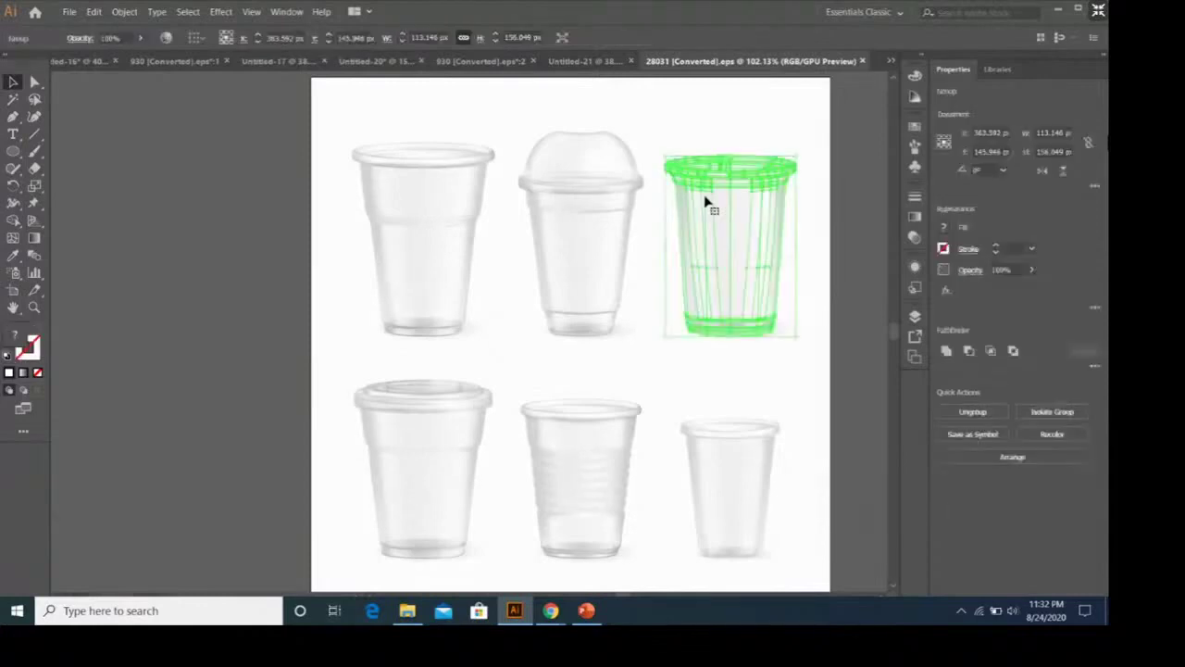
{"action": "left_click", "coordinate": [583, 231]}
{"action": "left_click", "coordinate": [677, 105]}
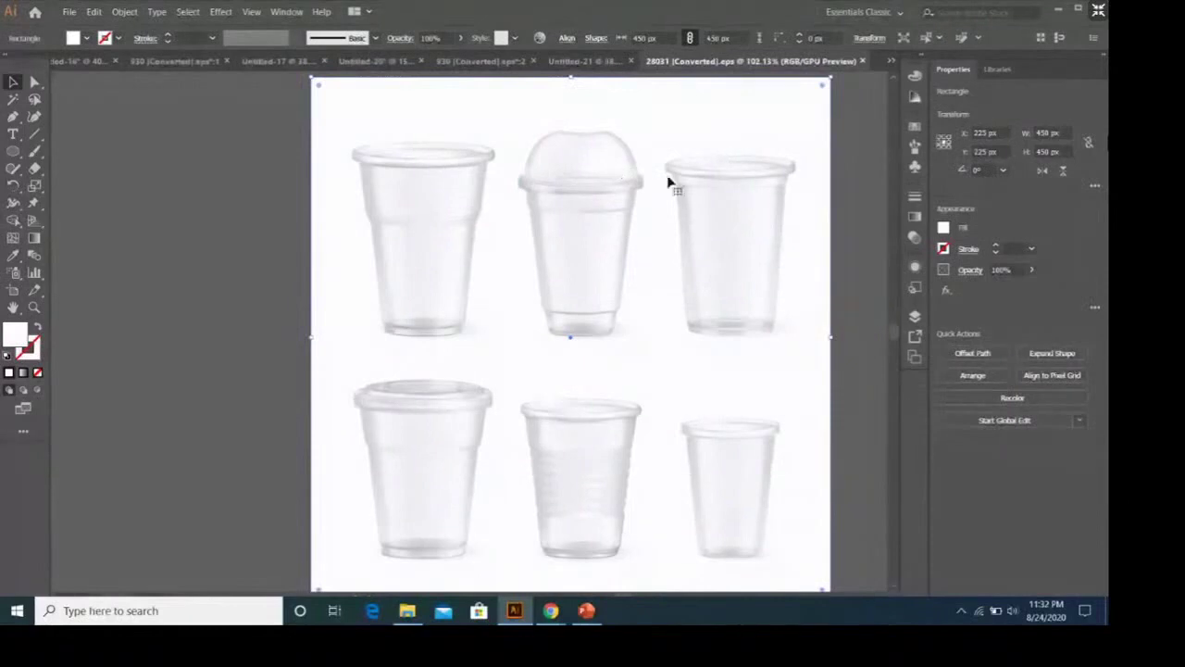
{"action": "left_click", "coordinate": [684, 207]}
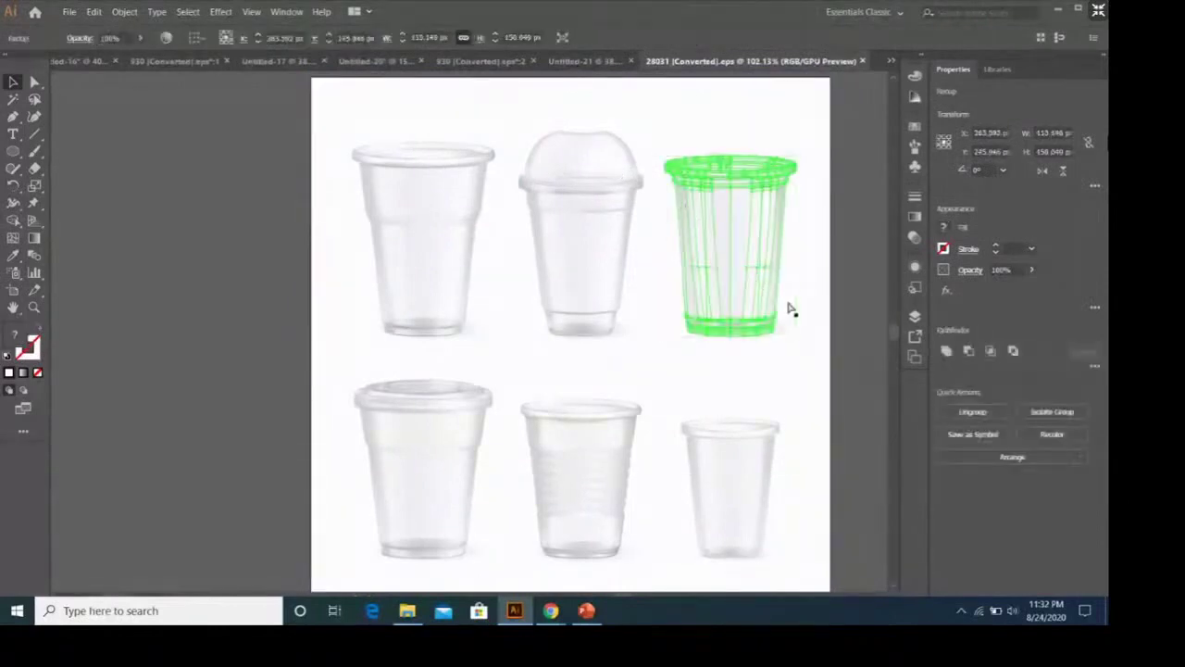
Step: Paste the cup into Untitled-21, enlarge it to about 18.8 × 25.7 cm and centre it
{"action": "left_click", "coordinate": [591, 61]}
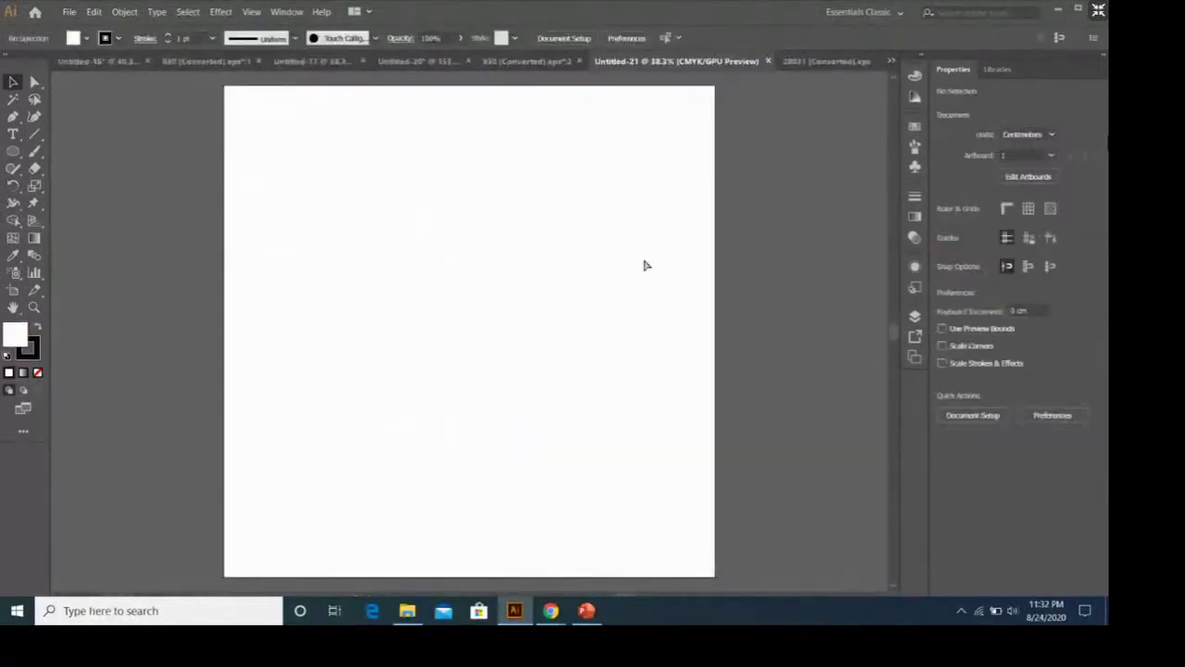
{"action": "key", "text": "ctrl+v"}
{"action": "left_click_drag", "start_coordinate": [500, 297], "coordinate": [675, 149]}
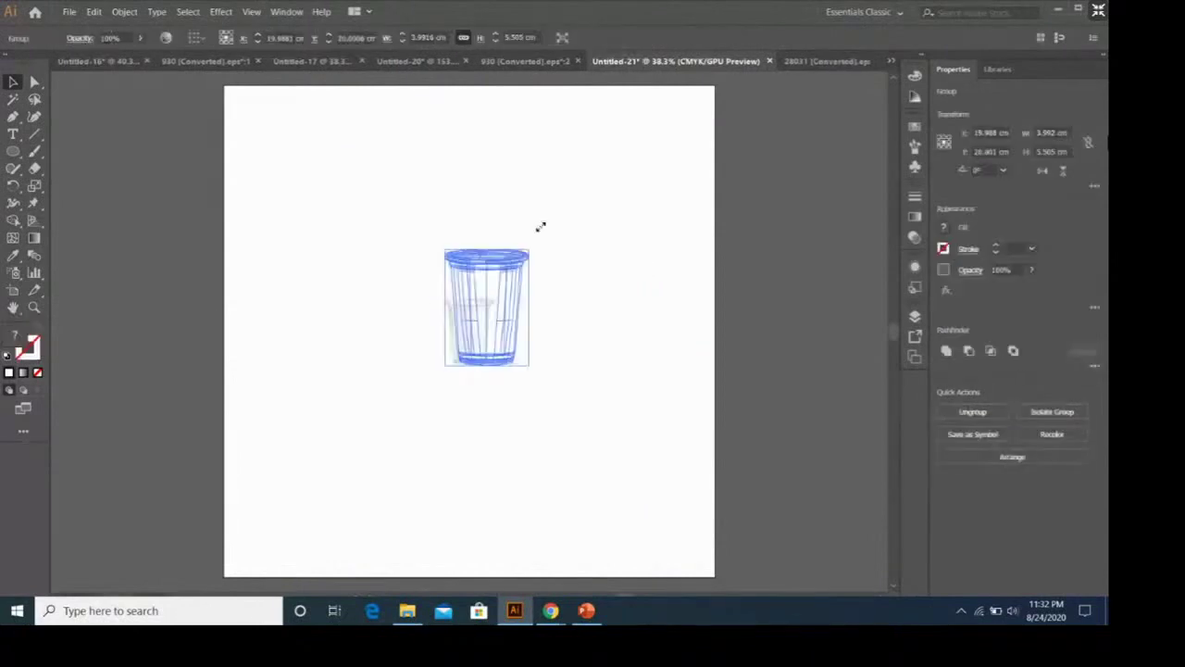
{"action": "scroll", "coordinate": [635, 331], "scroll_direction": "down", "scroll_amount": 3}
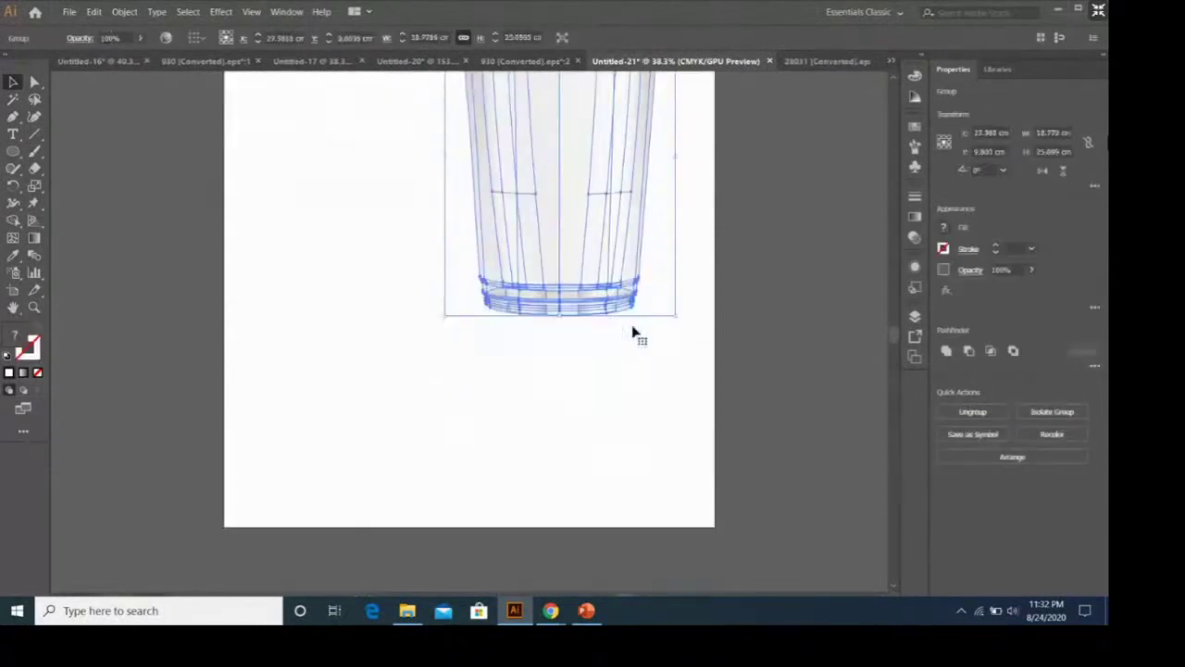
{"action": "scroll", "coordinate": [602, 259], "scroll_direction": "up", "scroll_amount": 1}
{"action": "left_click_drag", "start_coordinate": [586, 220], "coordinate": [497, 359]}
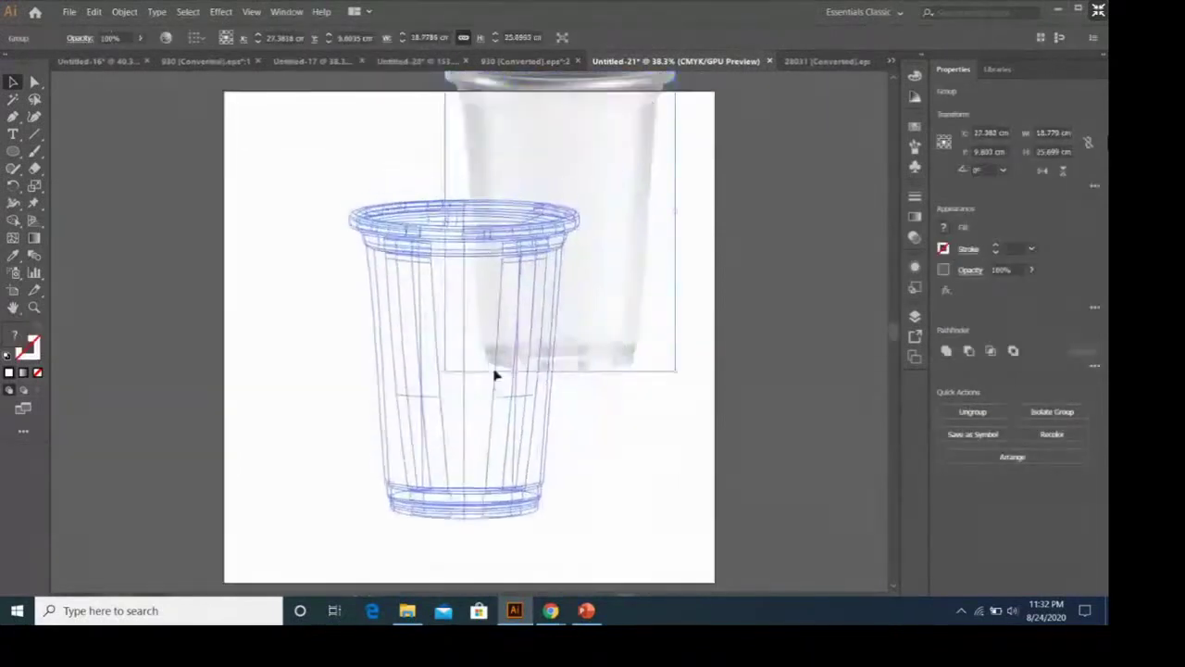
Step: Paste the white HEALTHY JUICE title from Untitled-20 onto the cup and enlarge it
{"action": "left_click", "coordinate": [689, 373]}
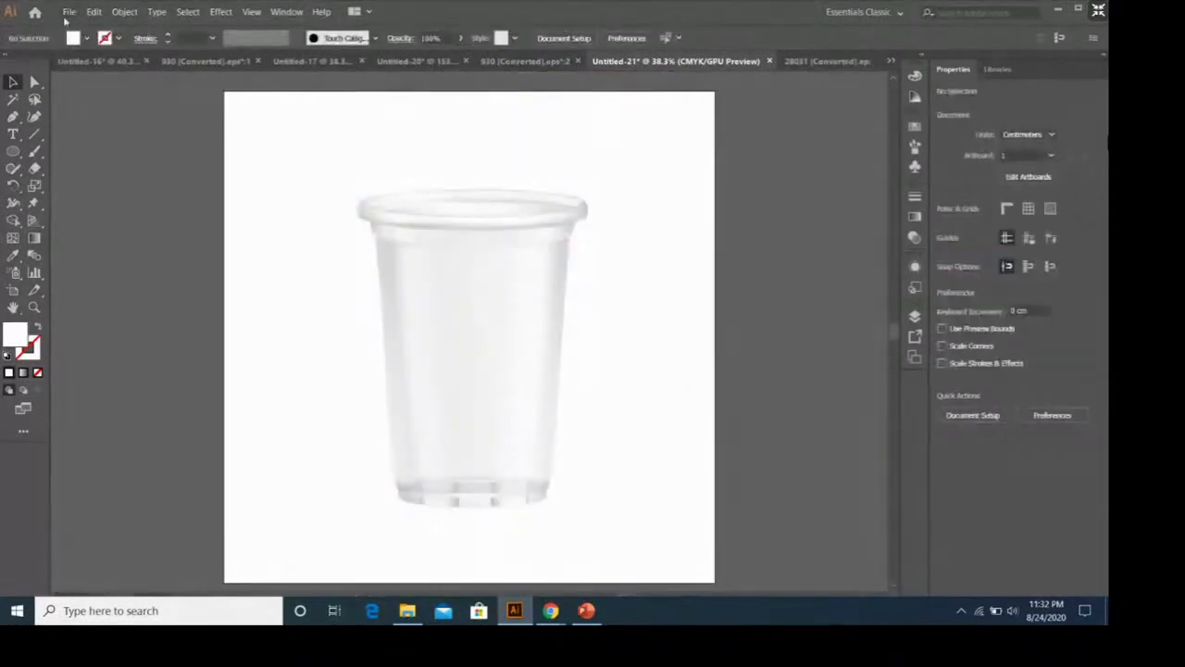
{"action": "left_click", "coordinate": [541, 63]}
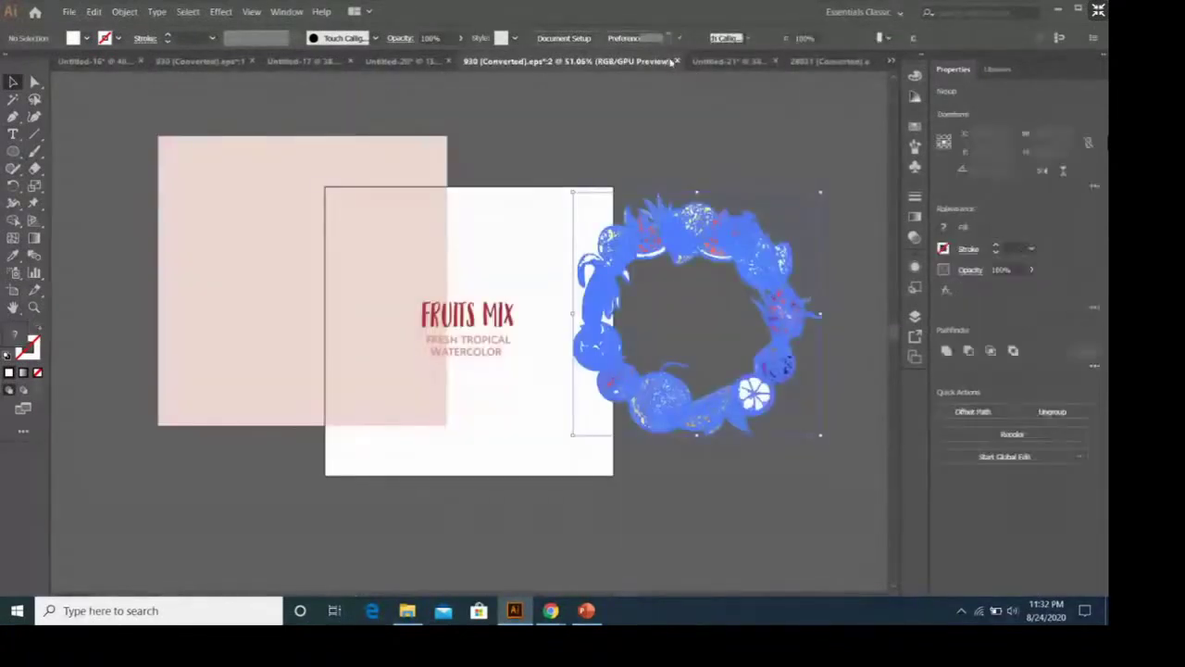
{"action": "left_click", "coordinate": [485, 63]}
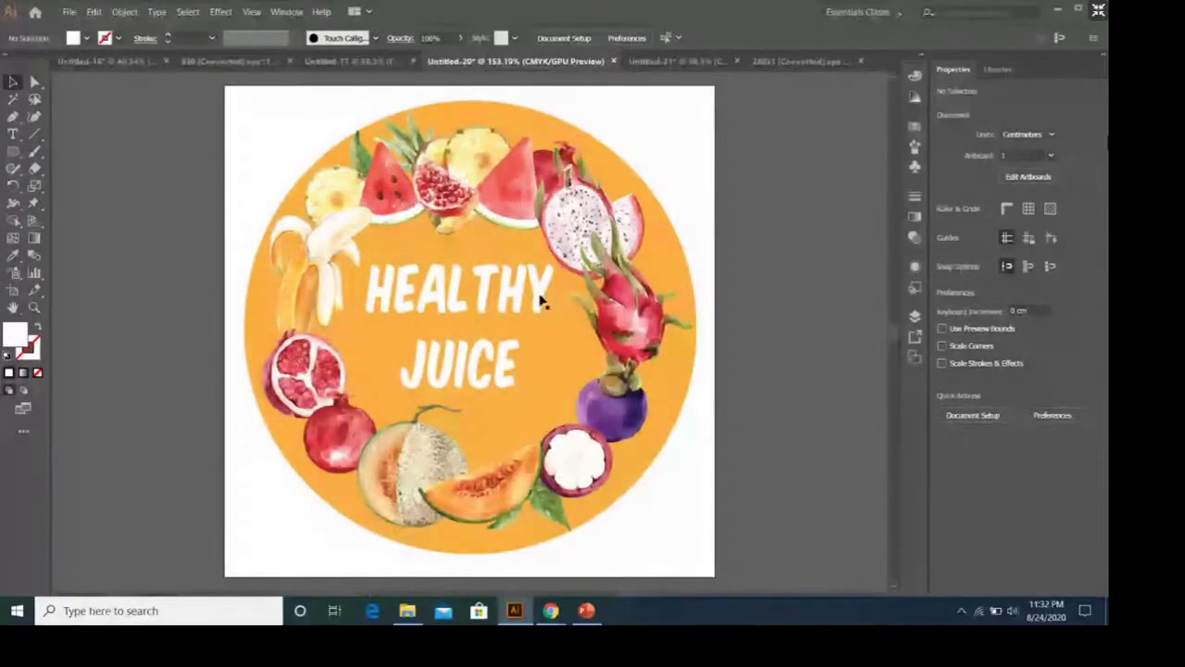
{"action": "left_click", "coordinate": [676, 62]}
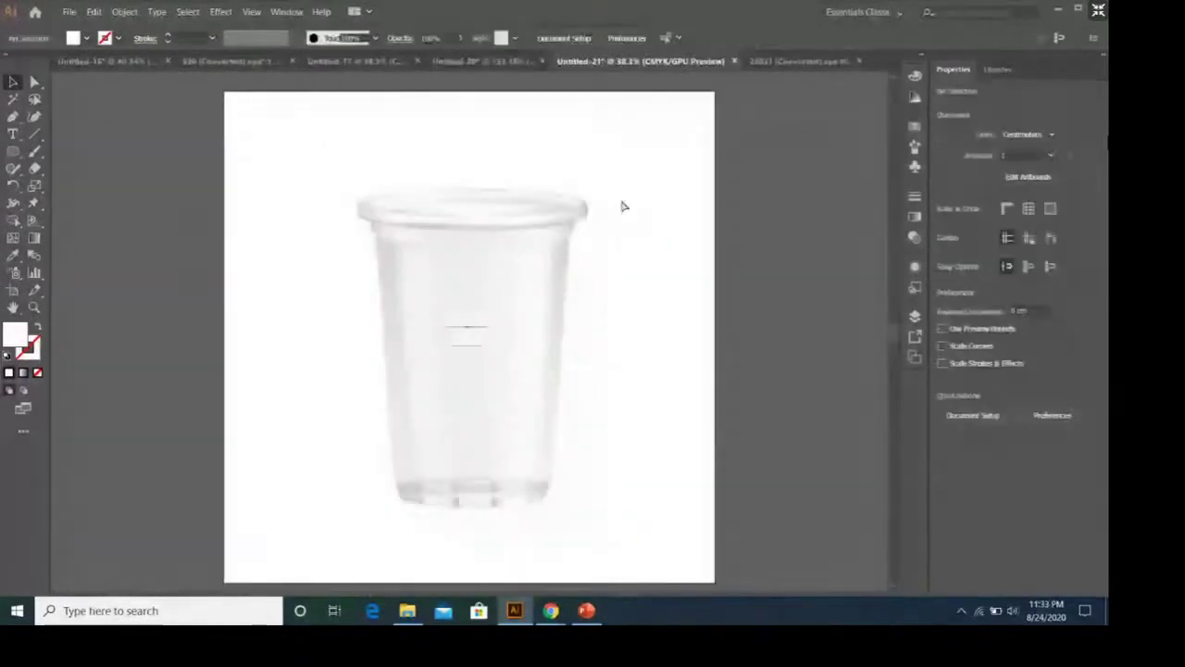
{"action": "mouse_move", "coordinate": [502, 309]}
{"action": "left_mouse_down"}
{"action": "mouse_move", "coordinate": [545, 278]}
{"action": "mouse_move", "coordinate": [513, 336]}
{"action": "left_mouse_up"}
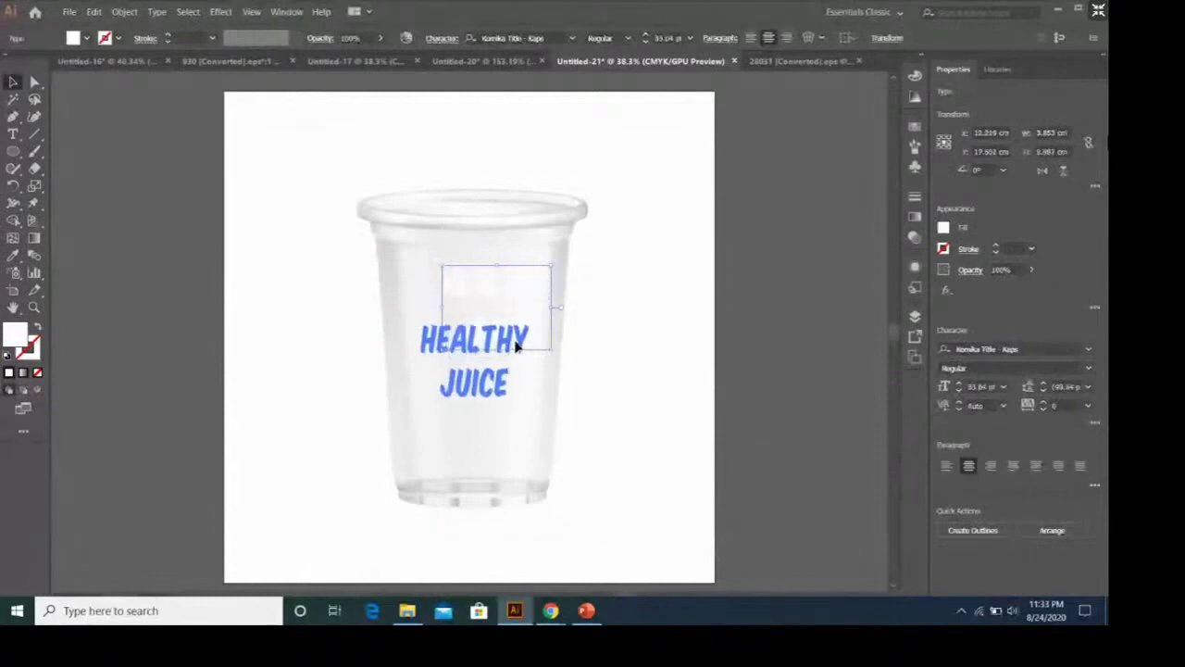
{"action": "left_click", "coordinate": [667, 518]}
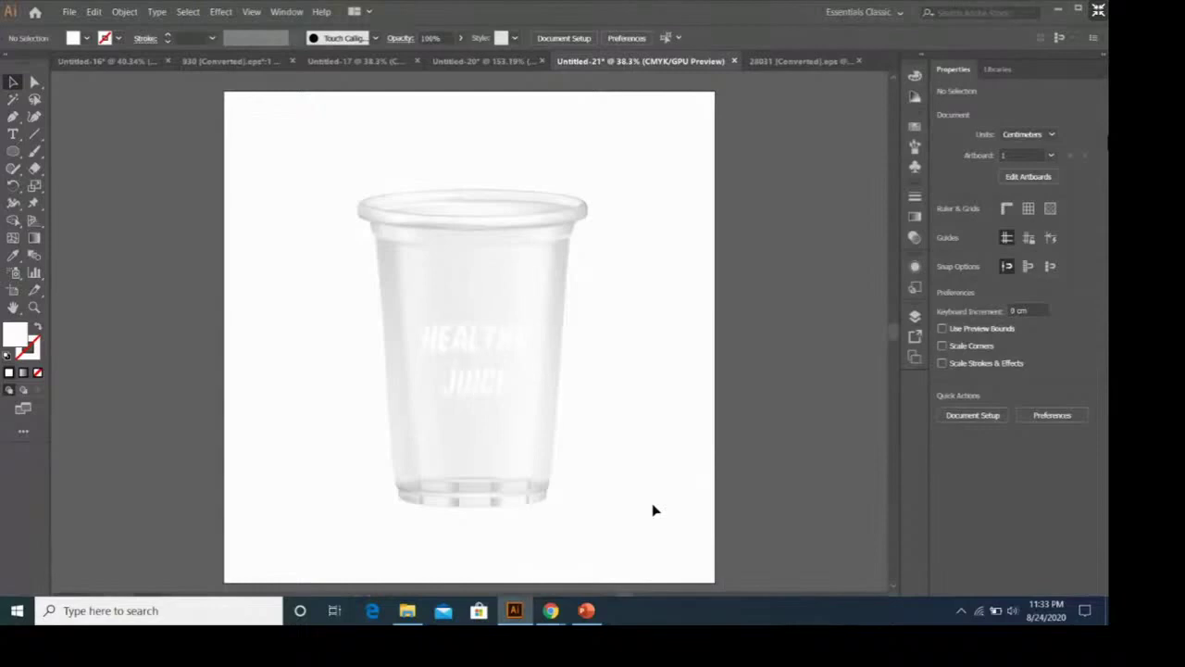
Step: Open 3753778.eps from Downloads > fruit-and-vegetables-background-style, accepting the colour profile warning
{"action": "left_click", "coordinate": [69, 12]}
{"action": "left_click", "coordinate": [88, 52]}
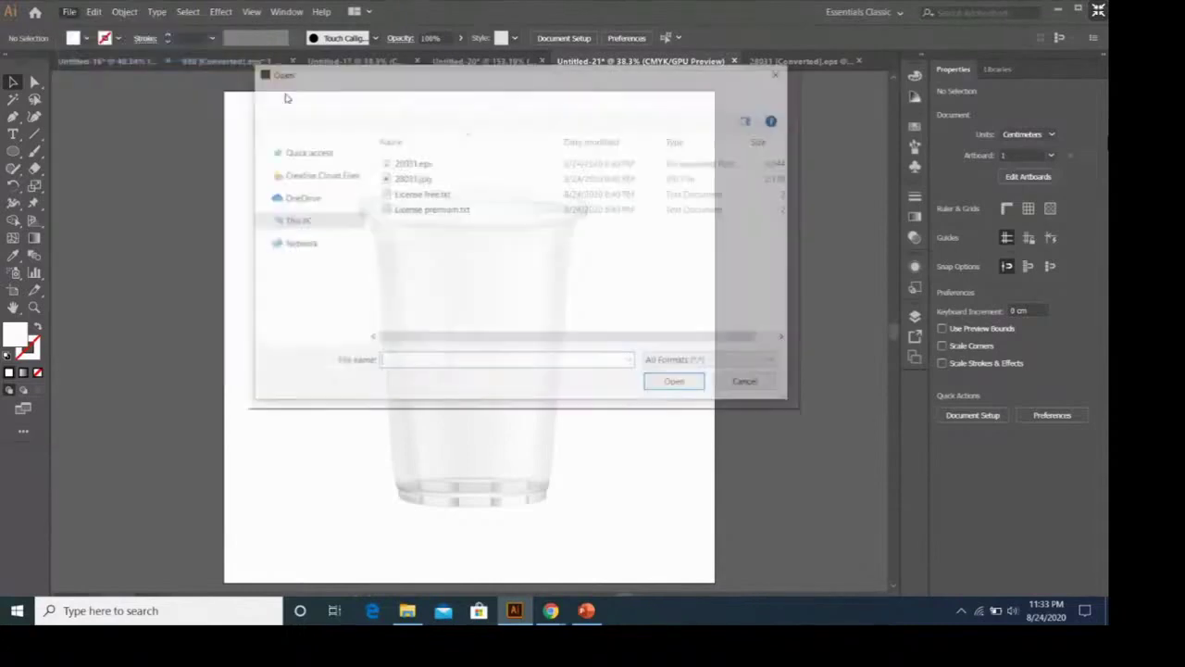
{"action": "left_click", "coordinate": [367, 93]}
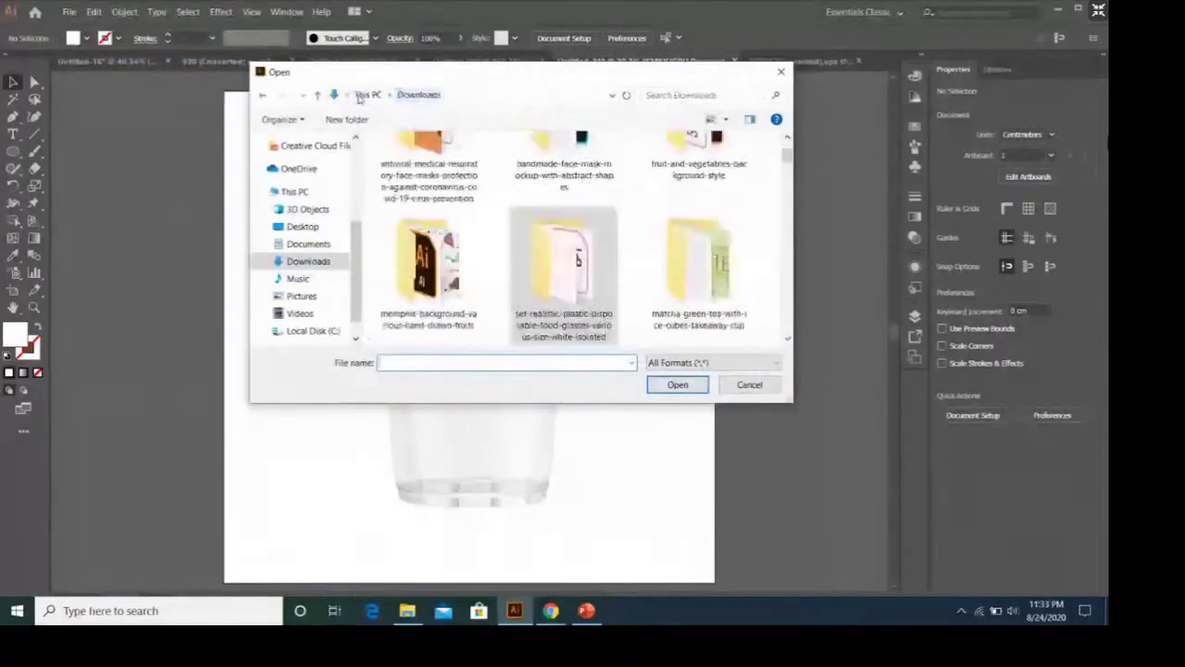
{"action": "scroll", "coordinate": [524, 238], "scroll_direction": "up", "scroll_amount": 1}
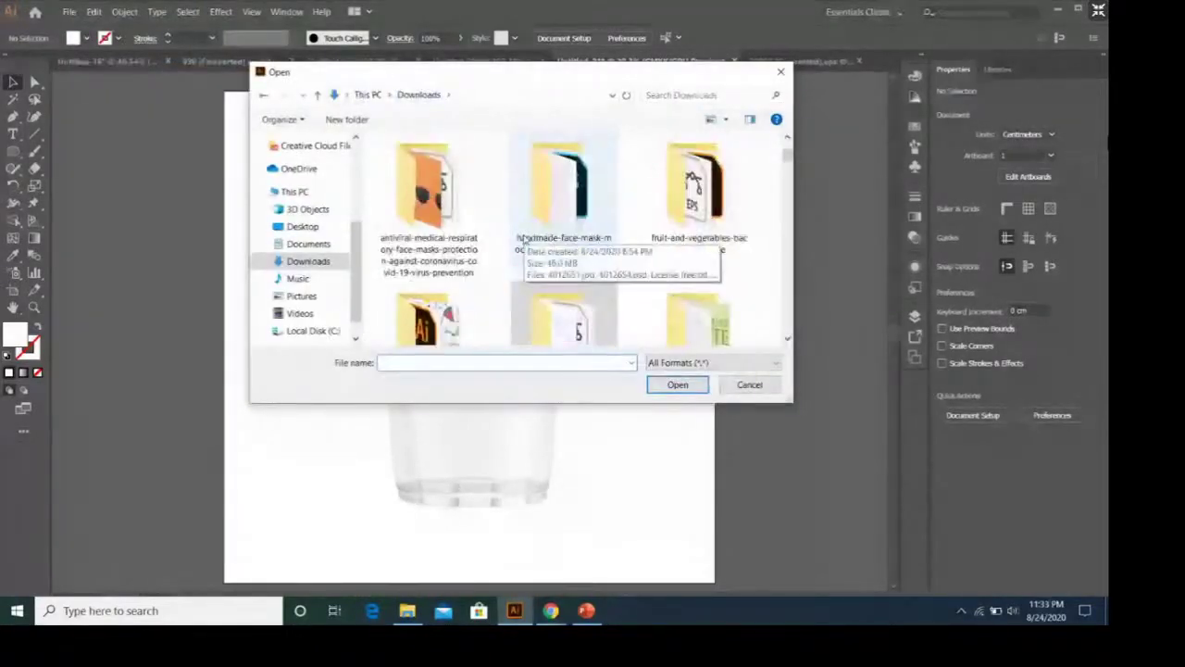
{"action": "scroll", "coordinate": [524, 238], "scroll_direction": "down", "scroll_amount": 1}
{"action": "scroll", "coordinate": [524, 238], "scroll_direction": "up", "scroll_amount": 1}
{"action": "double_click", "coordinate": [696, 190]}
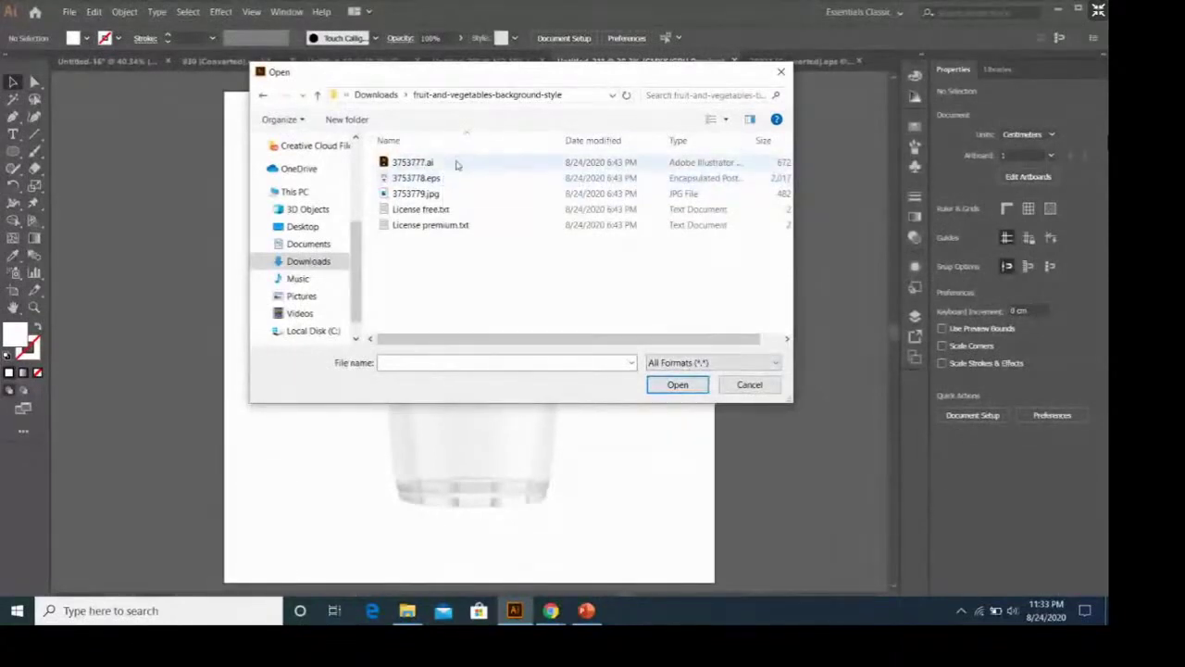
{"action": "left_click", "coordinate": [452, 163]}
{"action": "left_click", "coordinate": [451, 178]}
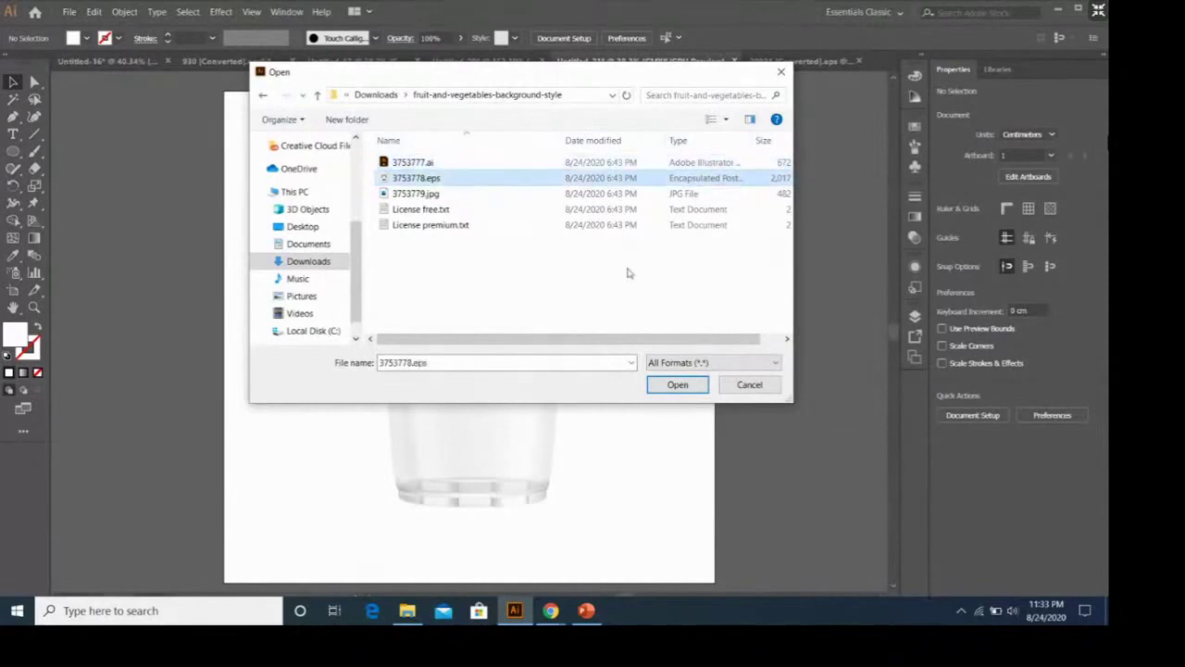
{"action": "left_click", "coordinate": [681, 387]}
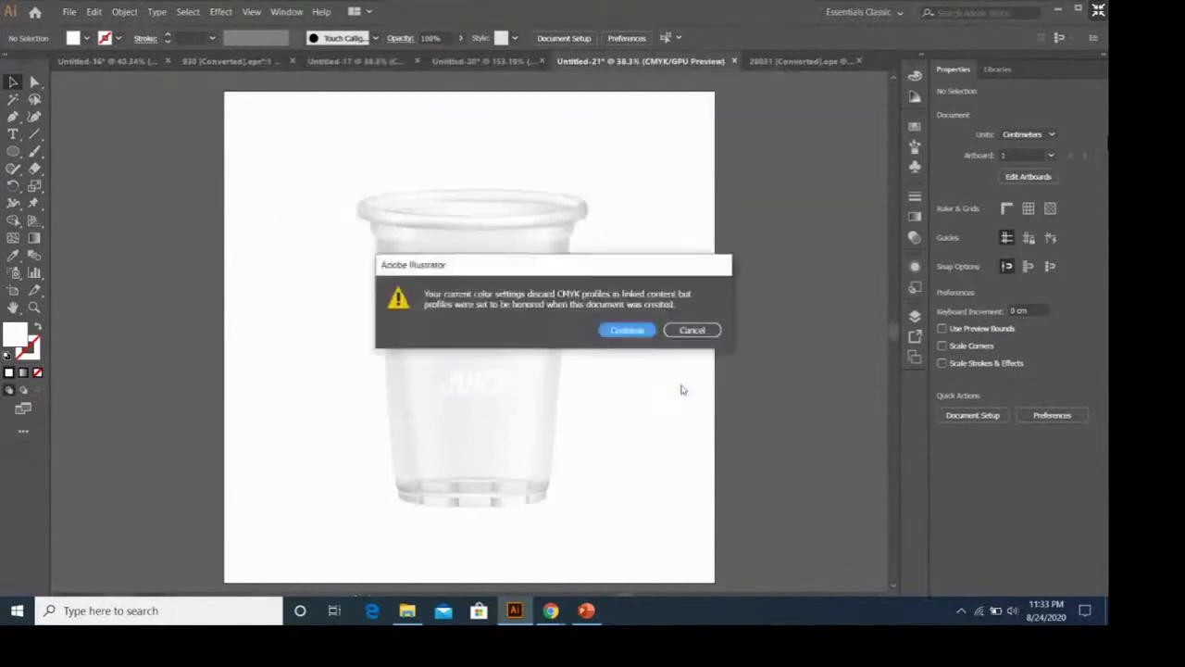
{"action": "left_click", "coordinate": [628, 330]}
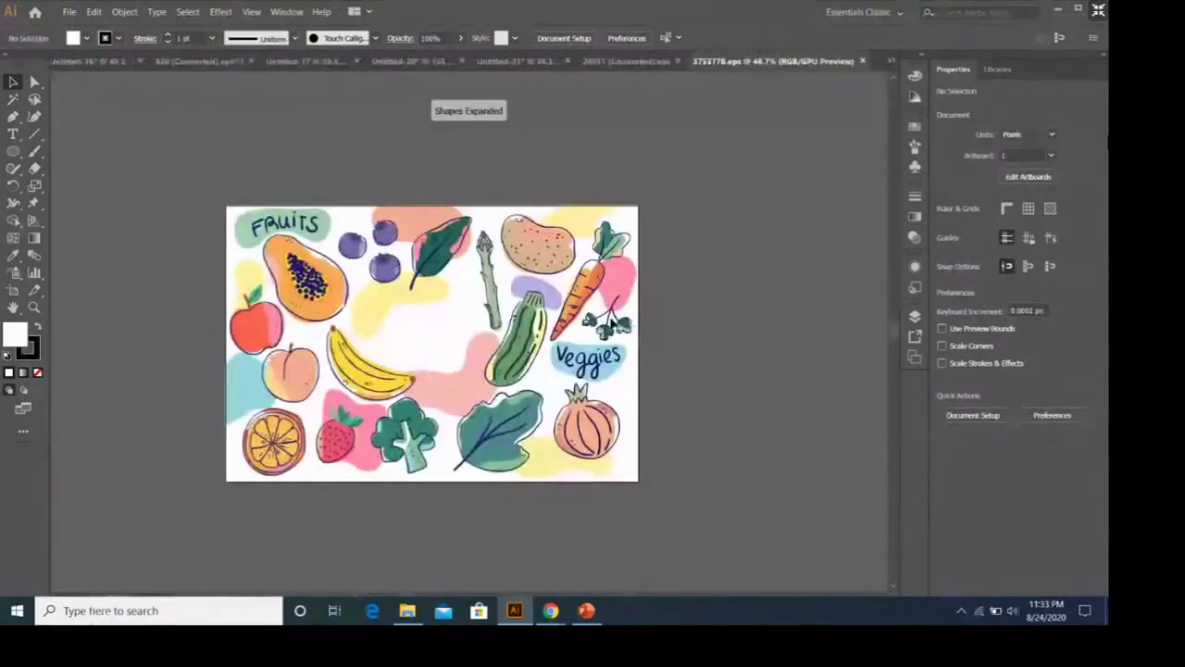
Step: Try selecting the fruits and veggies artwork and its background, cancelling an accidental move
{"action": "left_click", "coordinate": [542, 250]}
{"action": "left_click", "coordinate": [470, 322]}
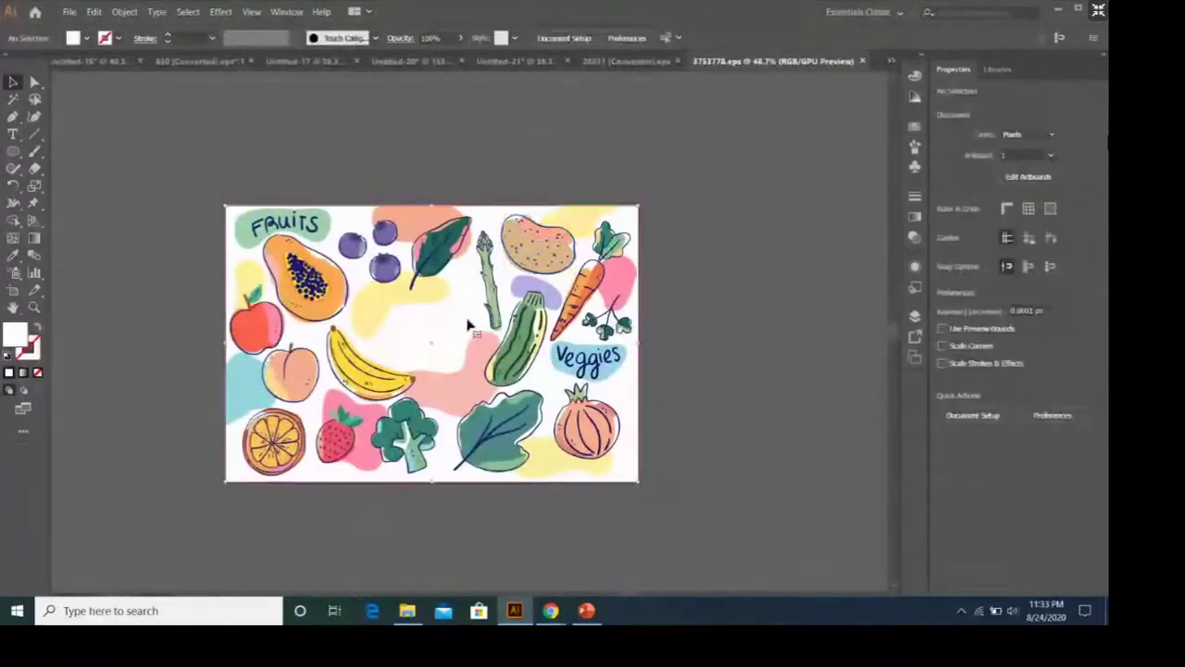
{"action": "left_click", "coordinate": [704, 275]}
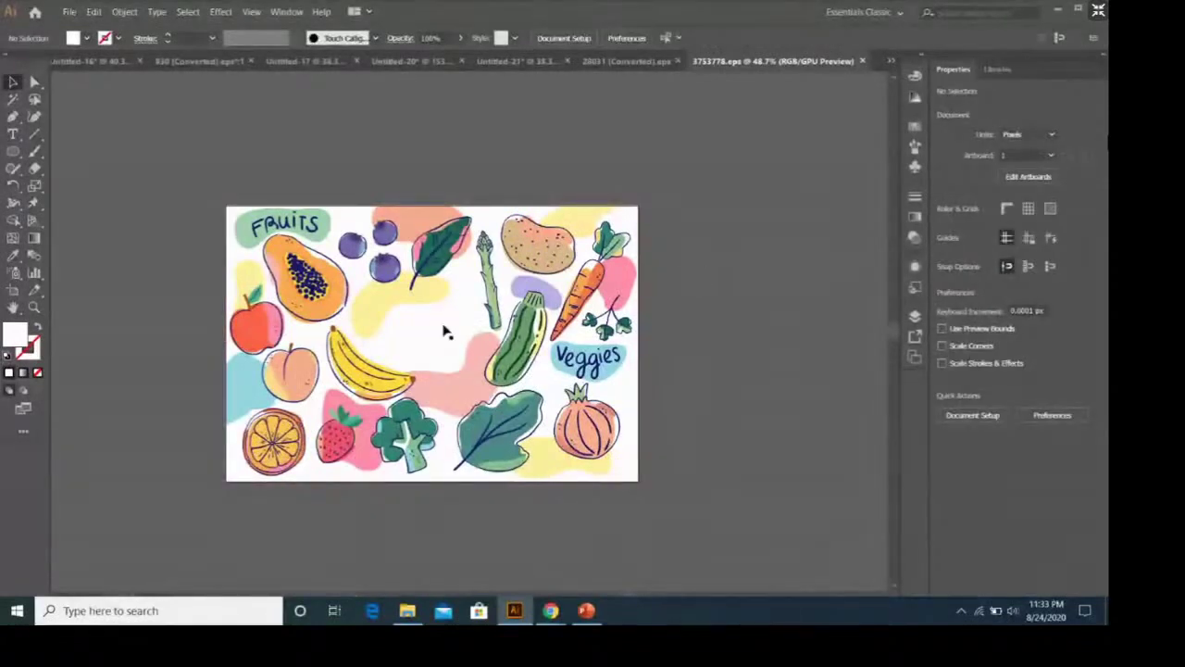
{"action": "left_click", "coordinate": [446, 331]}
{"action": "left_click", "coordinate": [658, 273]}
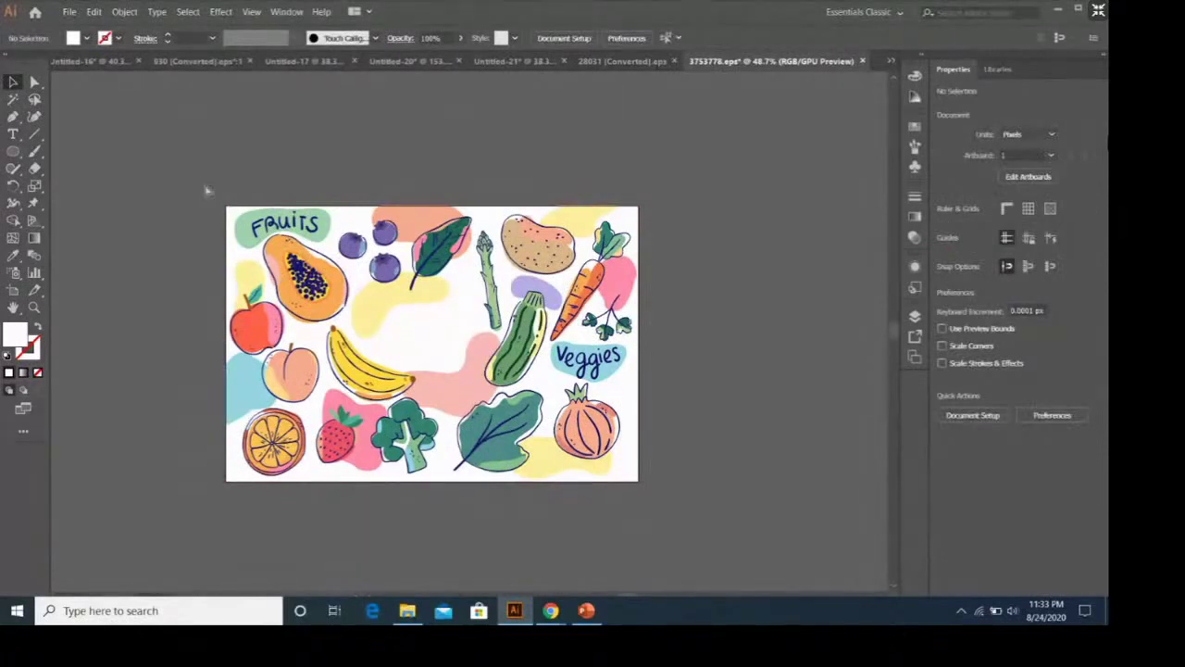
{"action": "mouse_move", "coordinate": [407, 330]}
{"action": "left_mouse_down"}
{"action": "mouse_move", "coordinate": [570, 305]}
{"action": "mouse_move", "coordinate": [660, 248]}
{"action": "mouse_move", "coordinate": [708, 238]}
{"action": "left_mouse_up"}
{"action": "key", "text": "Escape"}
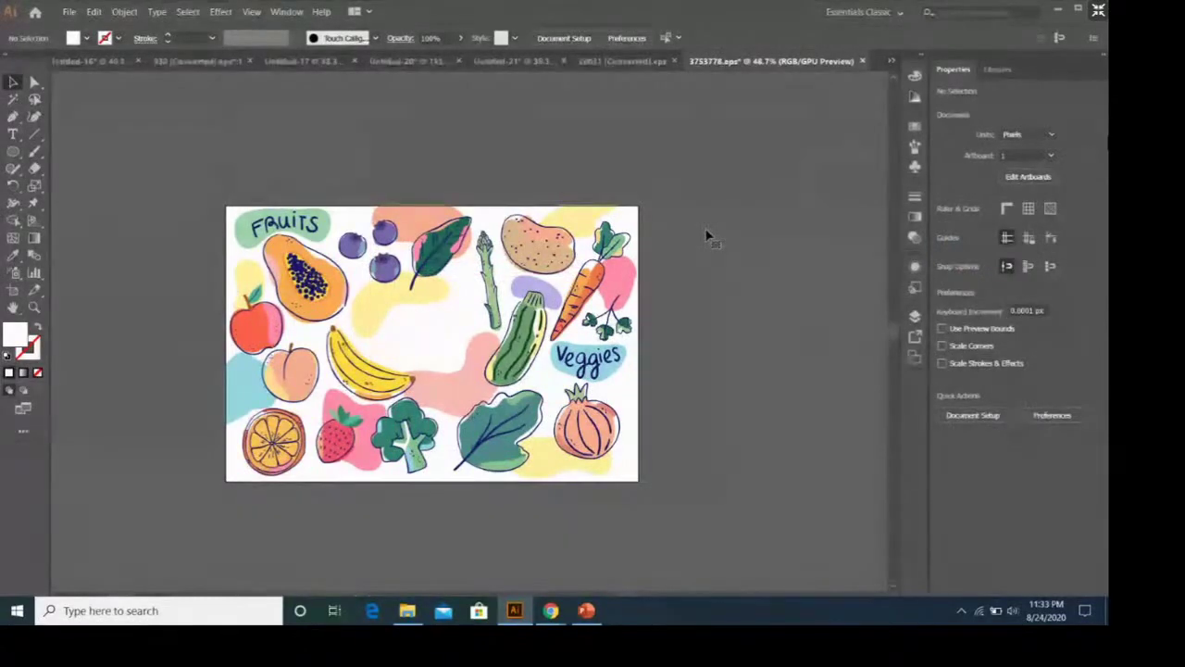
Step: Group all the fruits and veggies artwork, shift it up-right, and return to Untitled-21
{"action": "left_click", "coordinate": [627, 473]}
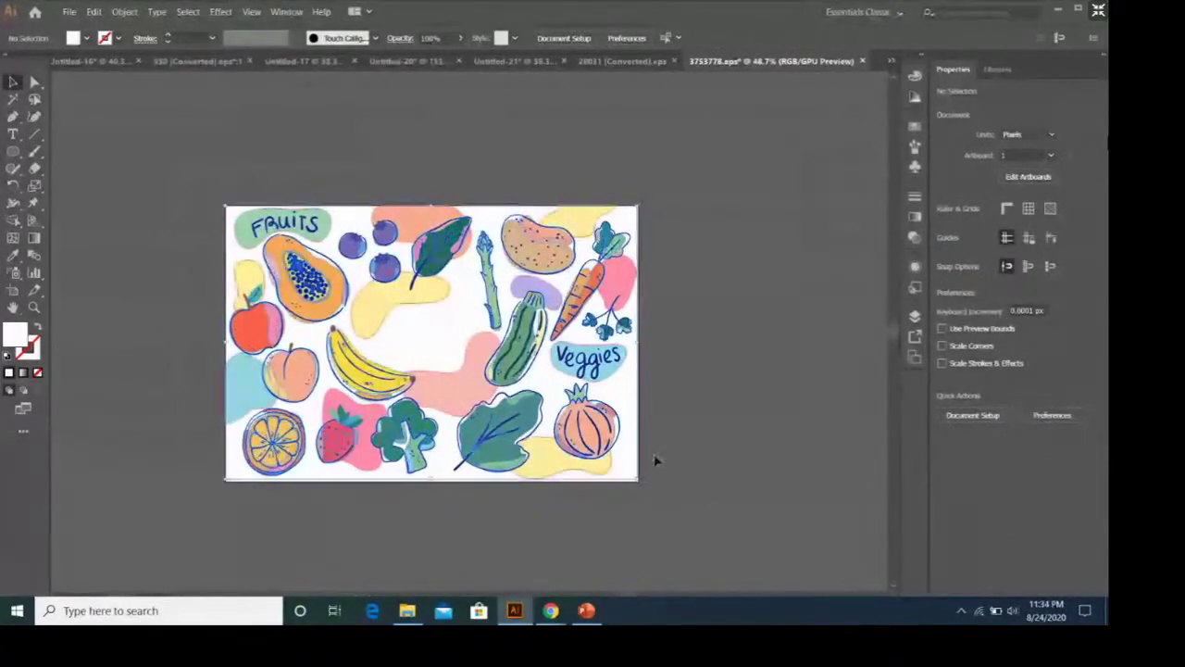
{"action": "right_click", "coordinate": [601, 361]}
{"action": "left_click", "coordinate": [639, 437]}
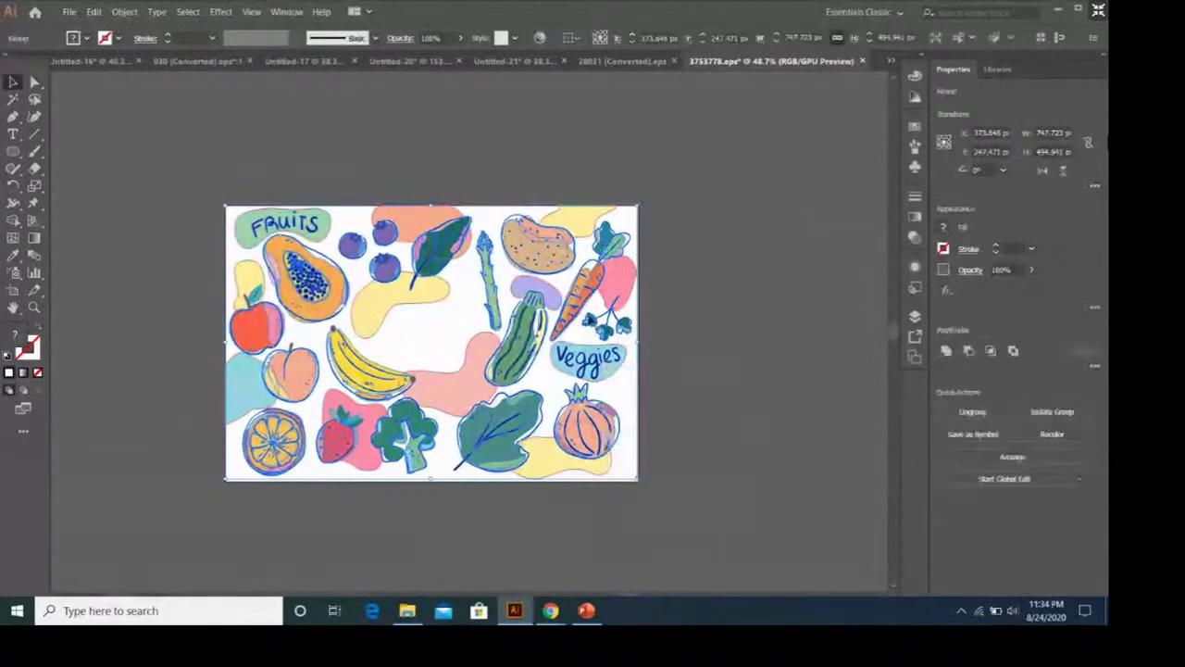
{"action": "left_click_drag", "start_coordinate": [583, 296], "coordinate": [801, 206]}
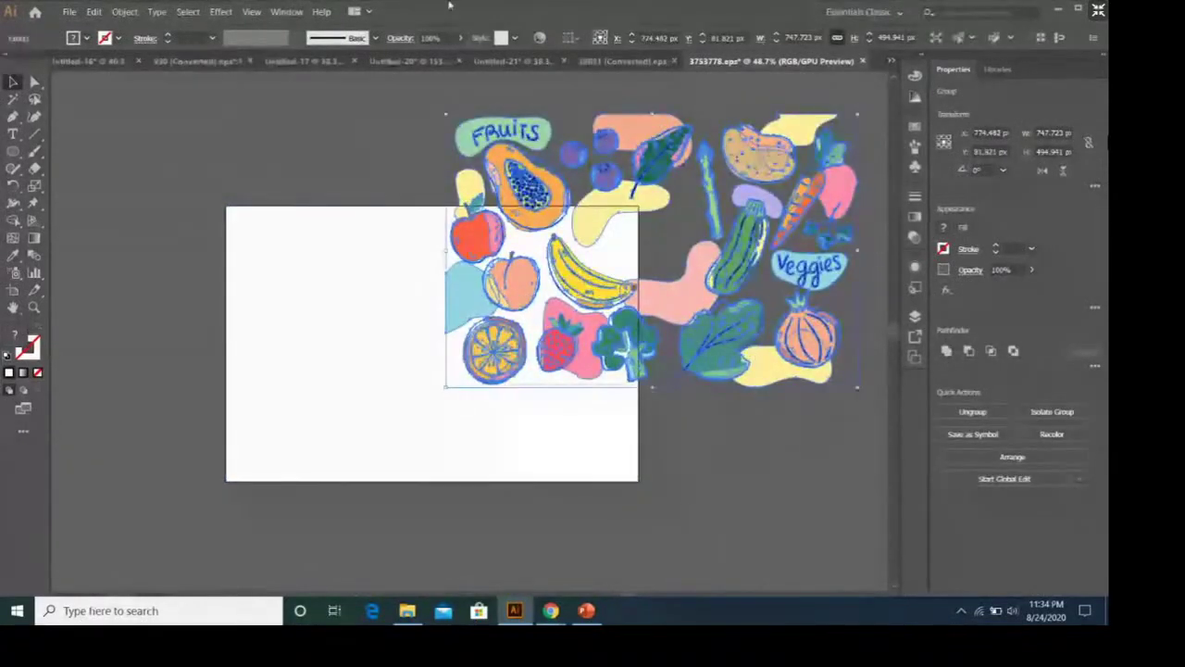
{"action": "left_click", "coordinate": [514, 62]}
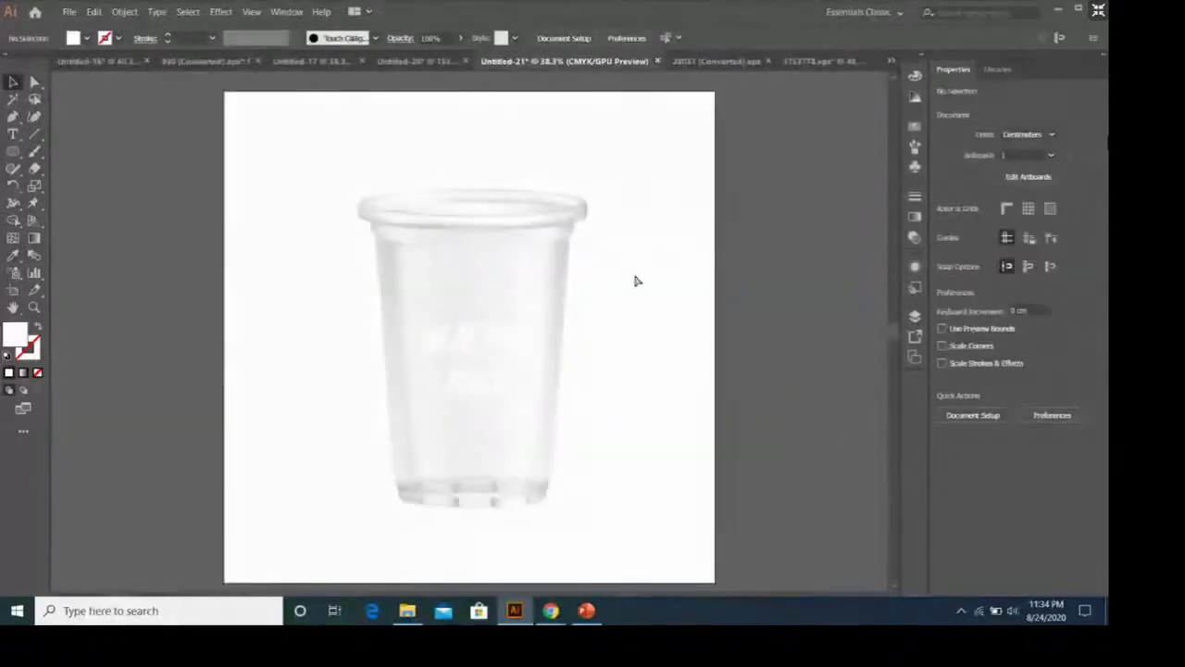
{"action": "key", "text": "ctrl+v"}
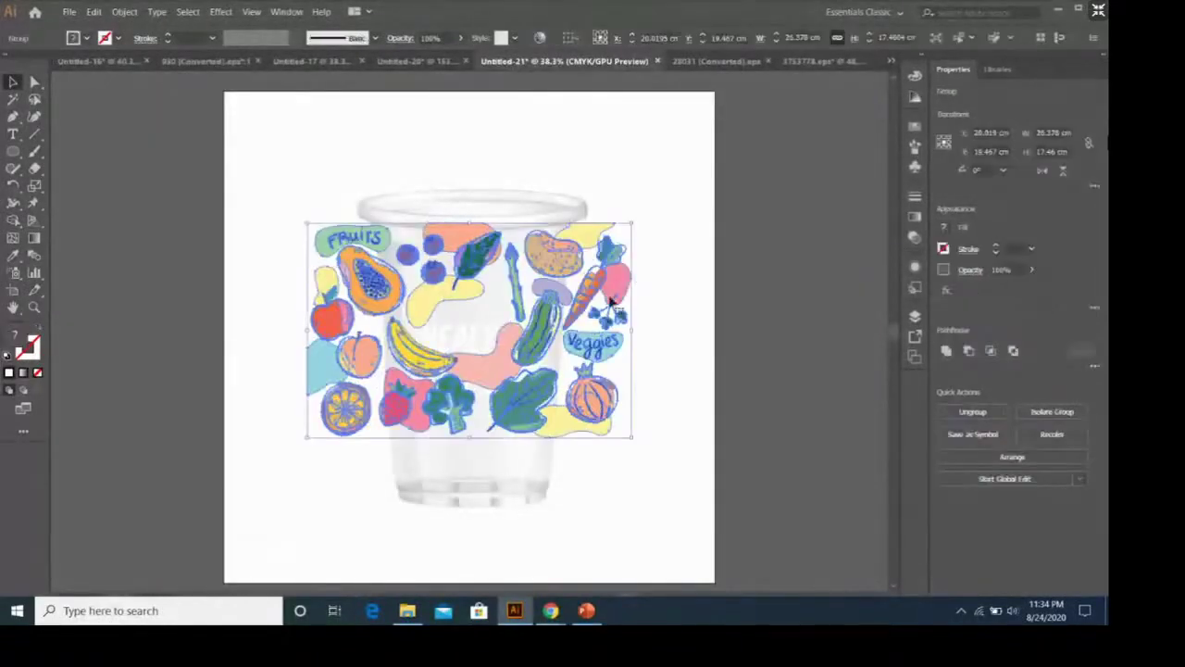
{"action": "left_click_drag", "start_coordinate": [611, 300], "coordinate": [603, 328]}
{"action": "left_click", "coordinate": [678, 335]}
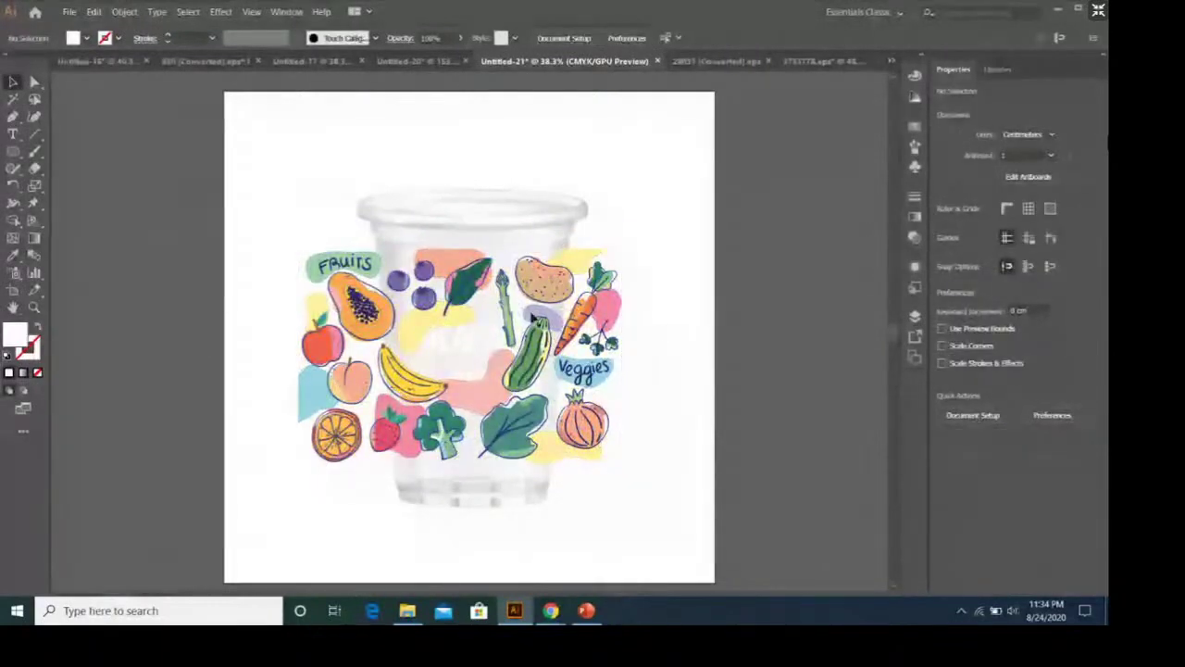
{"action": "left_click", "coordinate": [555, 235]}
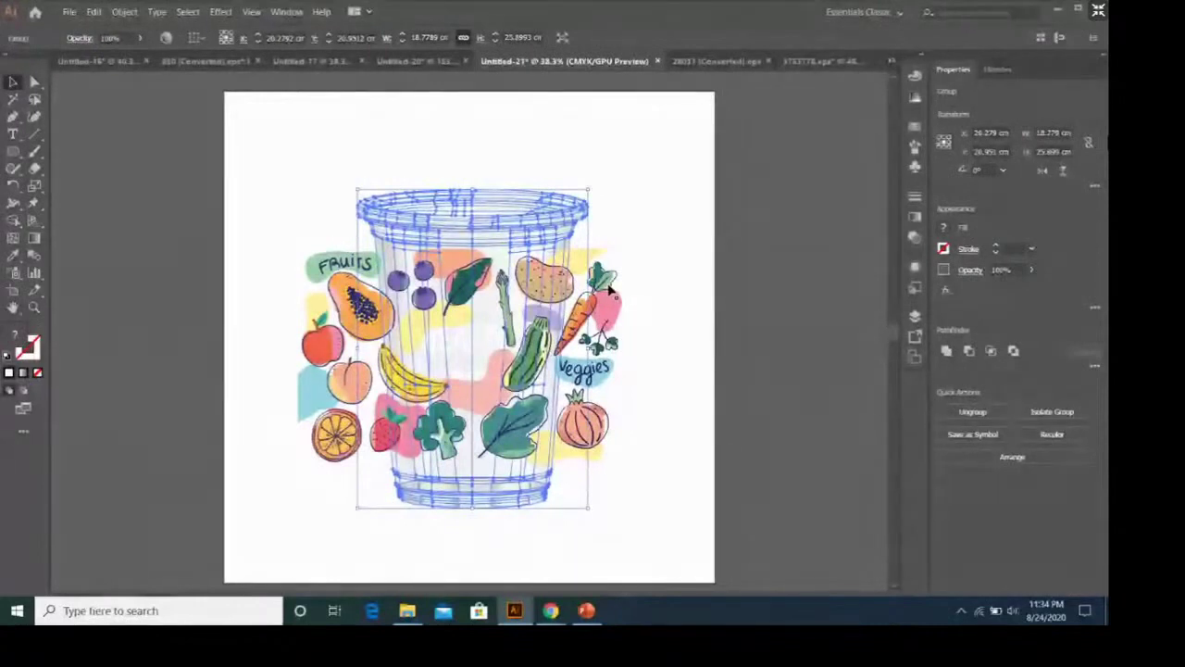
{"action": "left_click", "coordinate": [663, 220]}
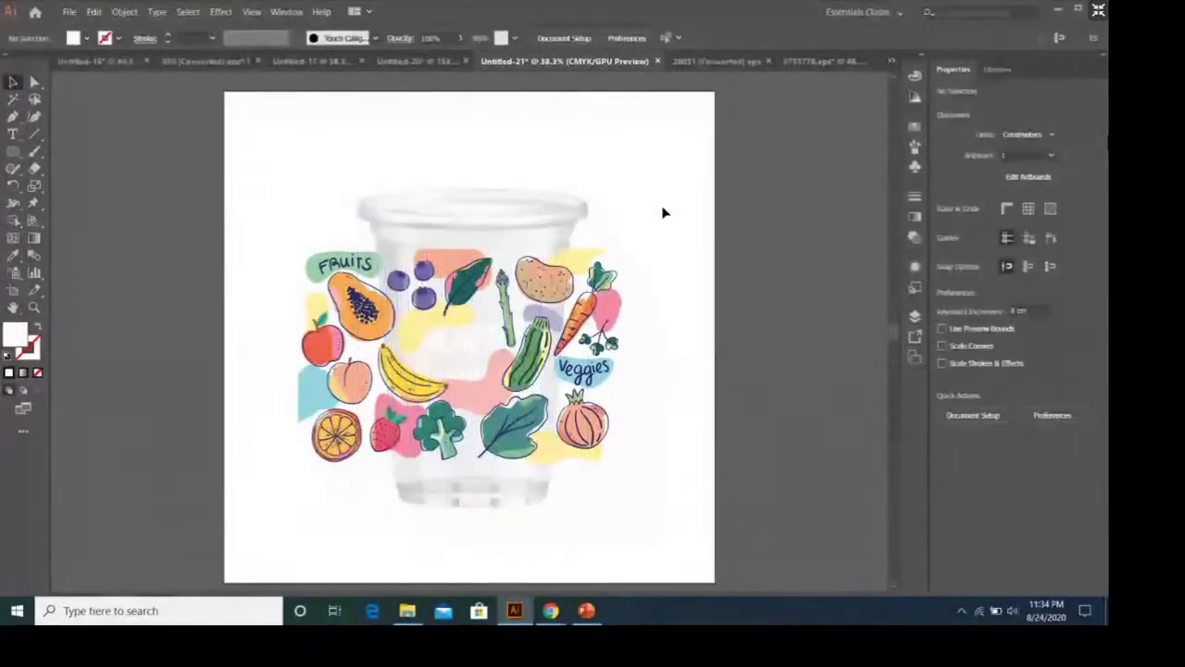
{"action": "left_click", "coordinate": [574, 232]}
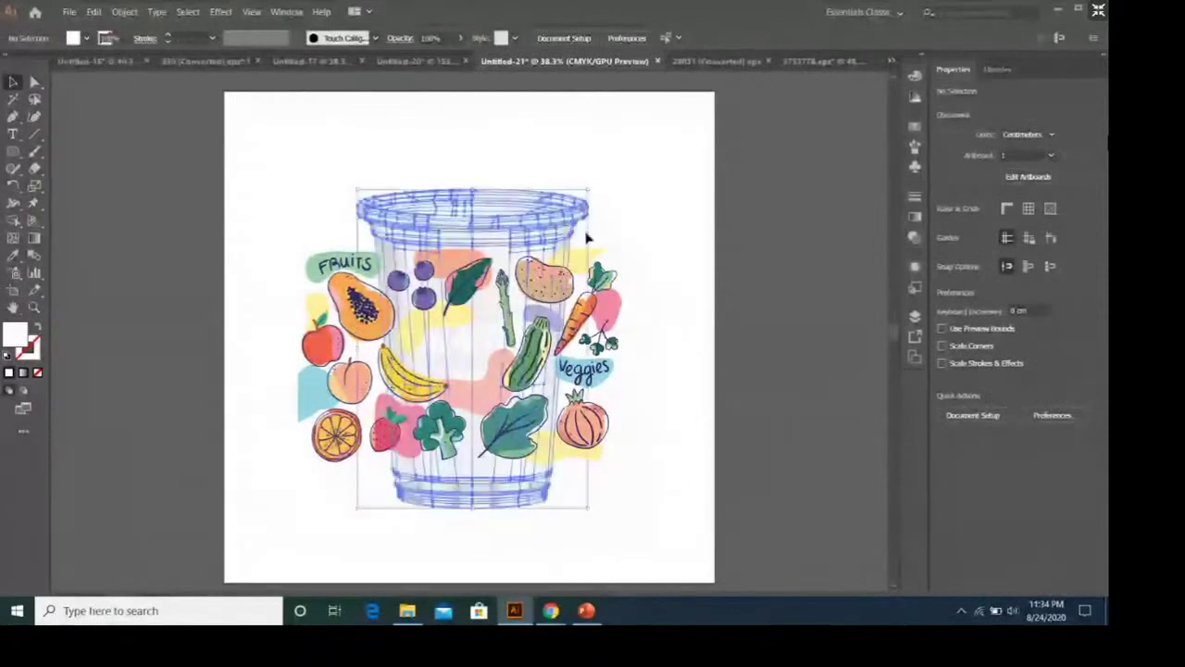
{"action": "left_click", "coordinate": [661, 246]}
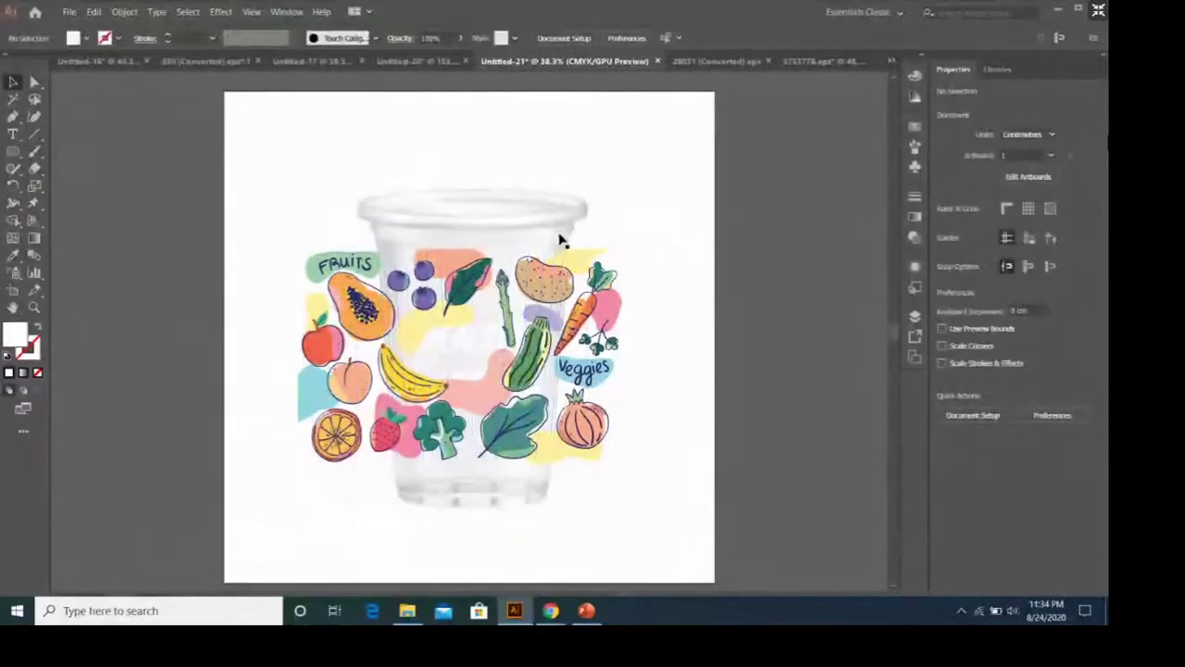
{"action": "left_click_drag", "start_coordinate": [559, 241], "coordinate": [807, 275]}
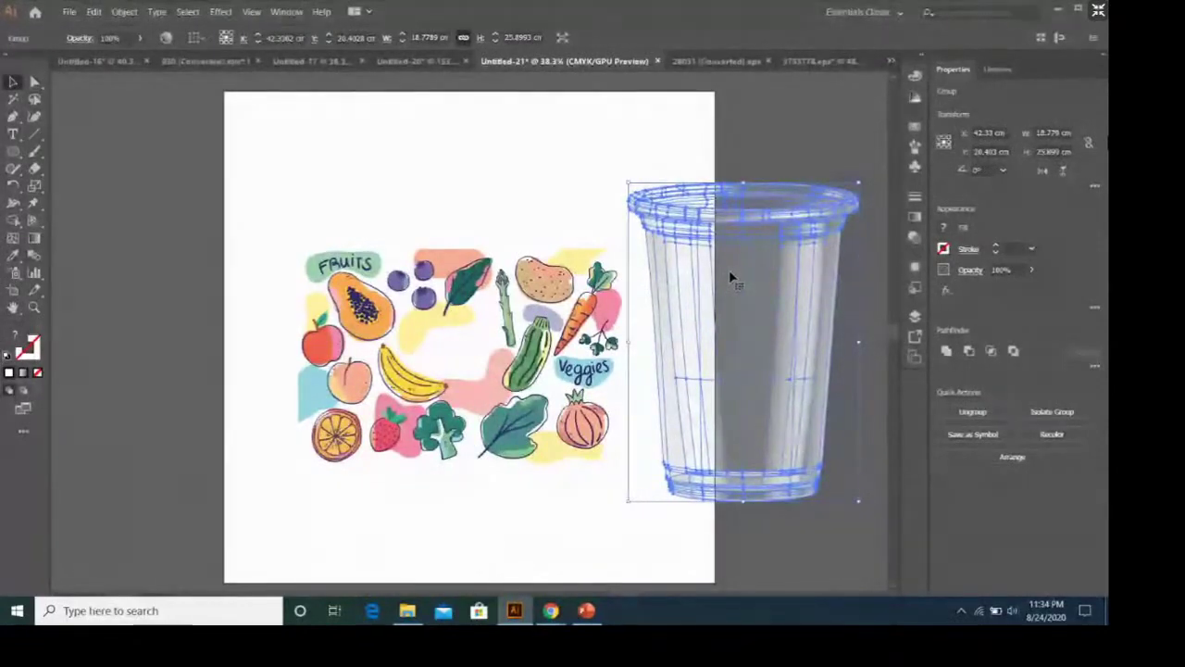
{"action": "left_click_drag", "start_coordinate": [729, 269], "coordinate": [443, 271]}
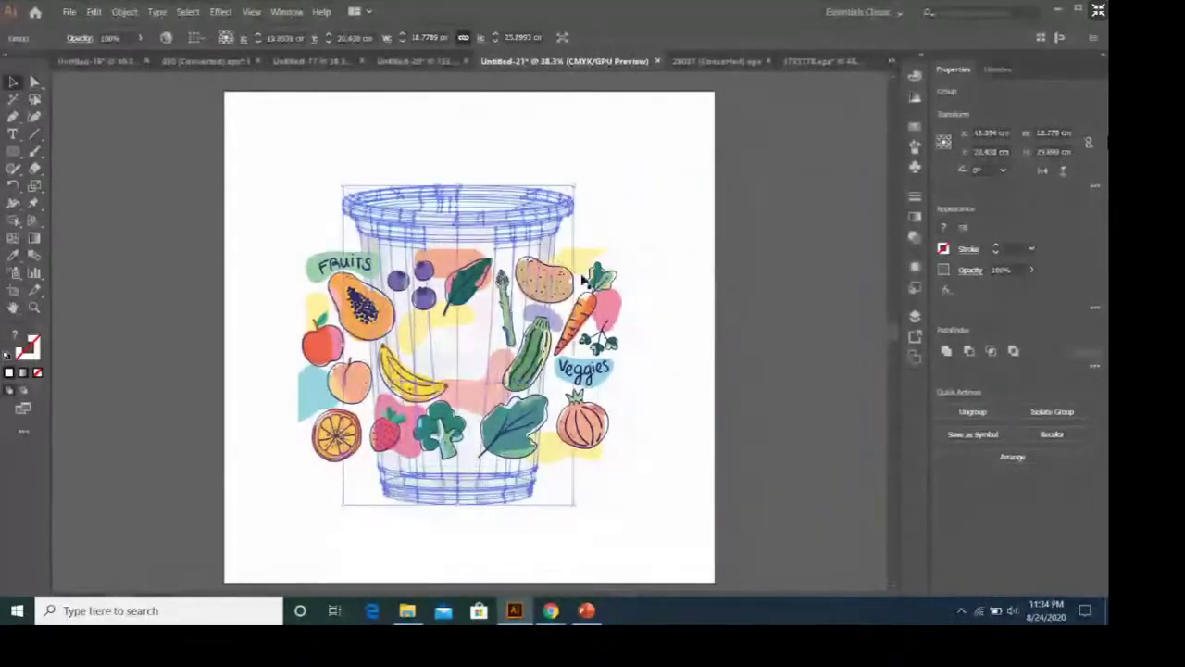
{"action": "left_click", "coordinate": [316, 306], "text": "shift"}
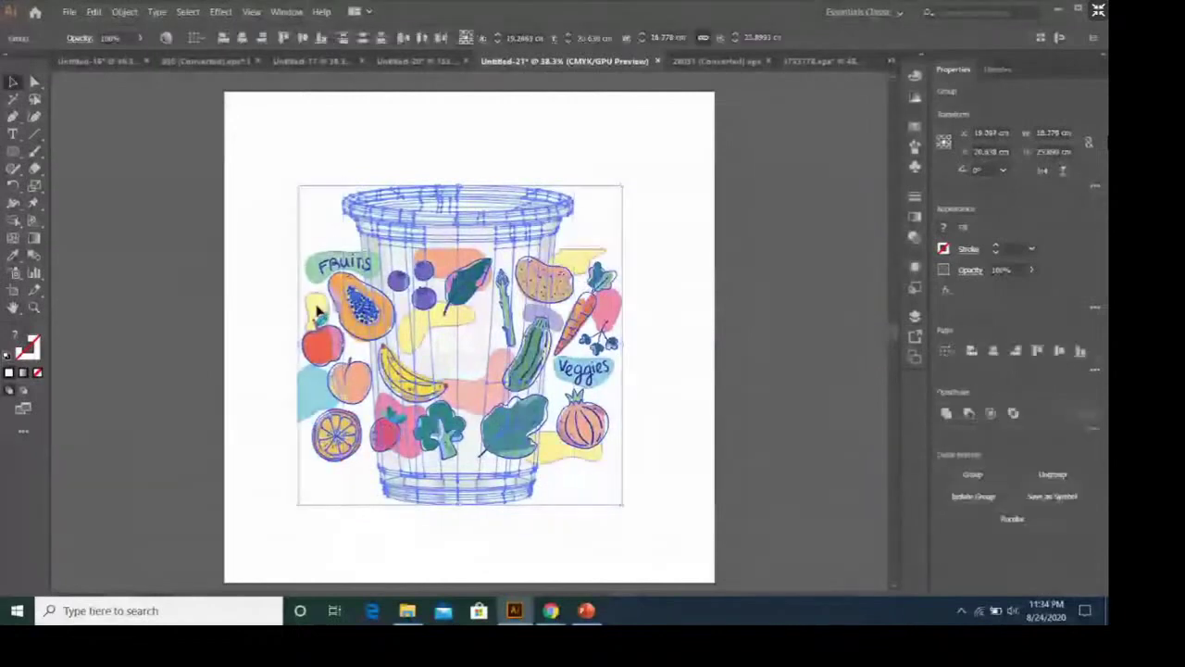
{"action": "right_click", "coordinate": [315, 309]}
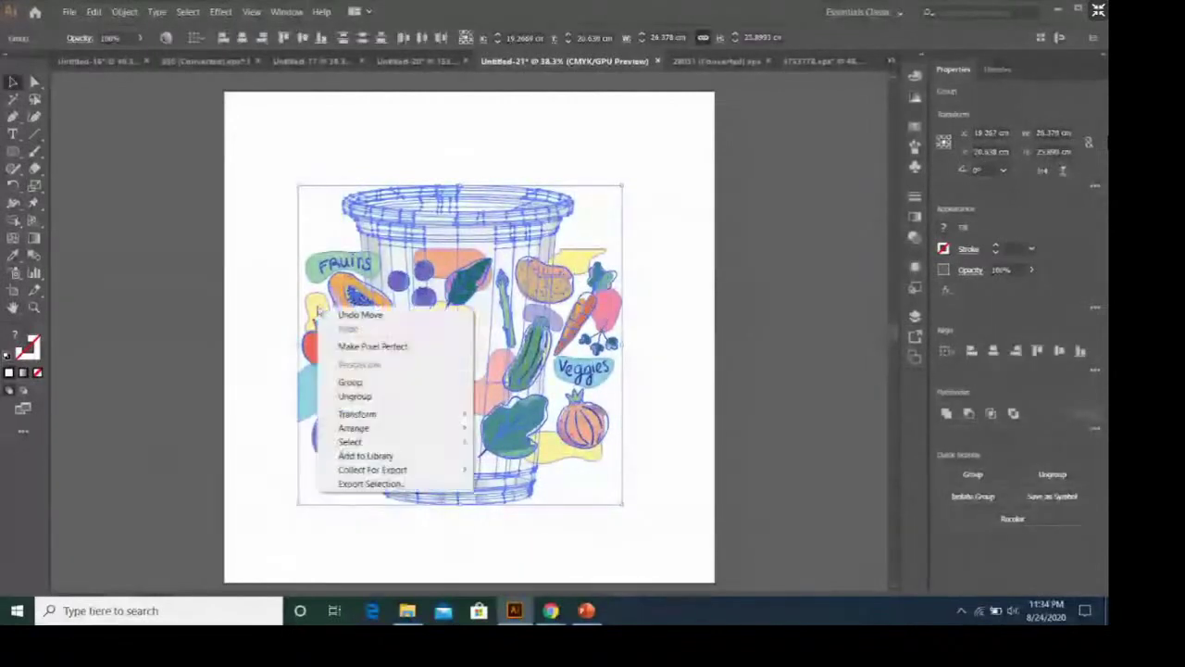
{"action": "mouse_move", "coordinate": [373, 469]}
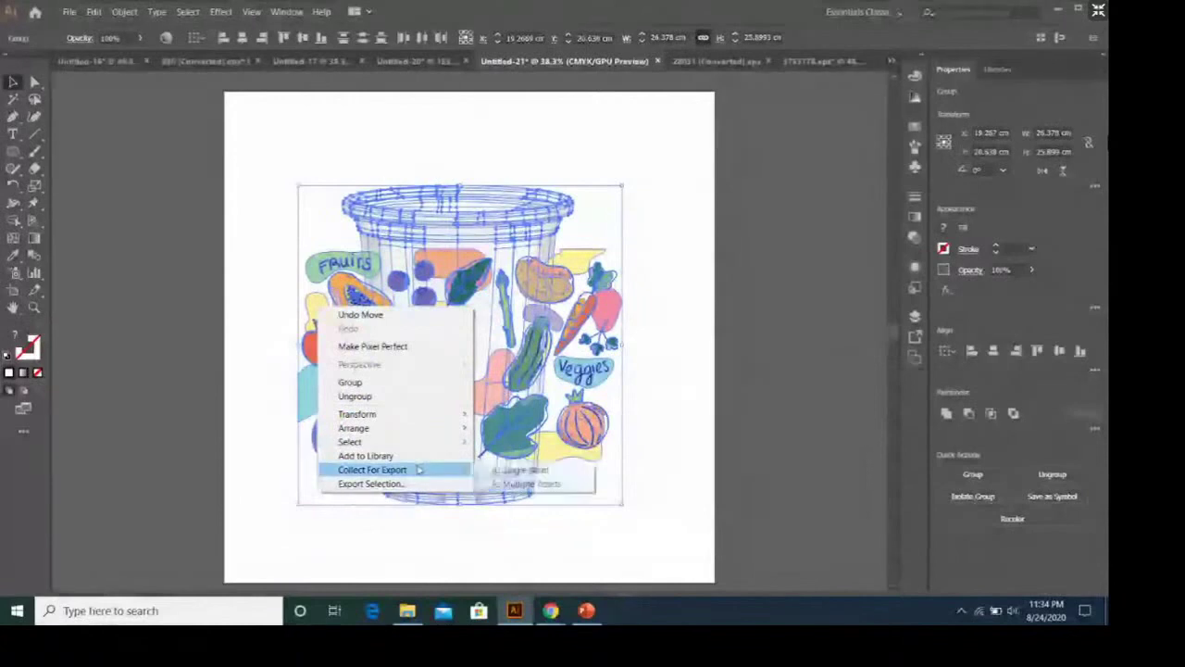
{"action": "left_click", "coordinate": [725, 340]}
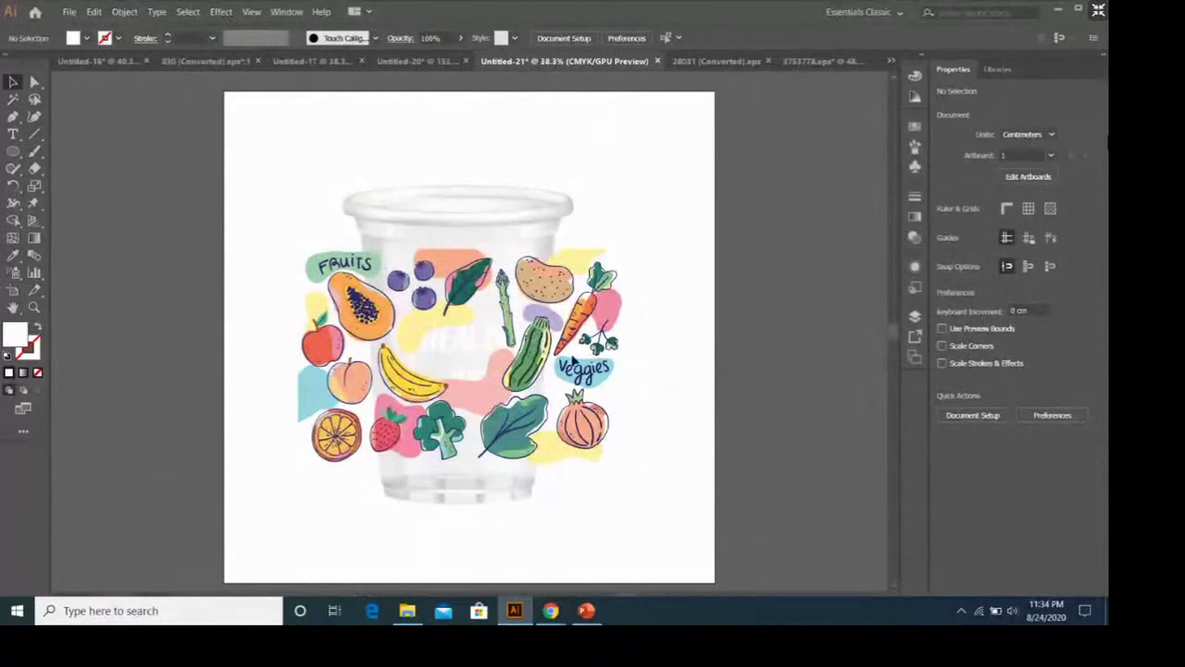
Step: Move the fruit artwork aside and pen-trace the cup body's four corners
{"action": "left_click_drag", "start_coordinate": [543, 295], "coordinate": [262, 299]}
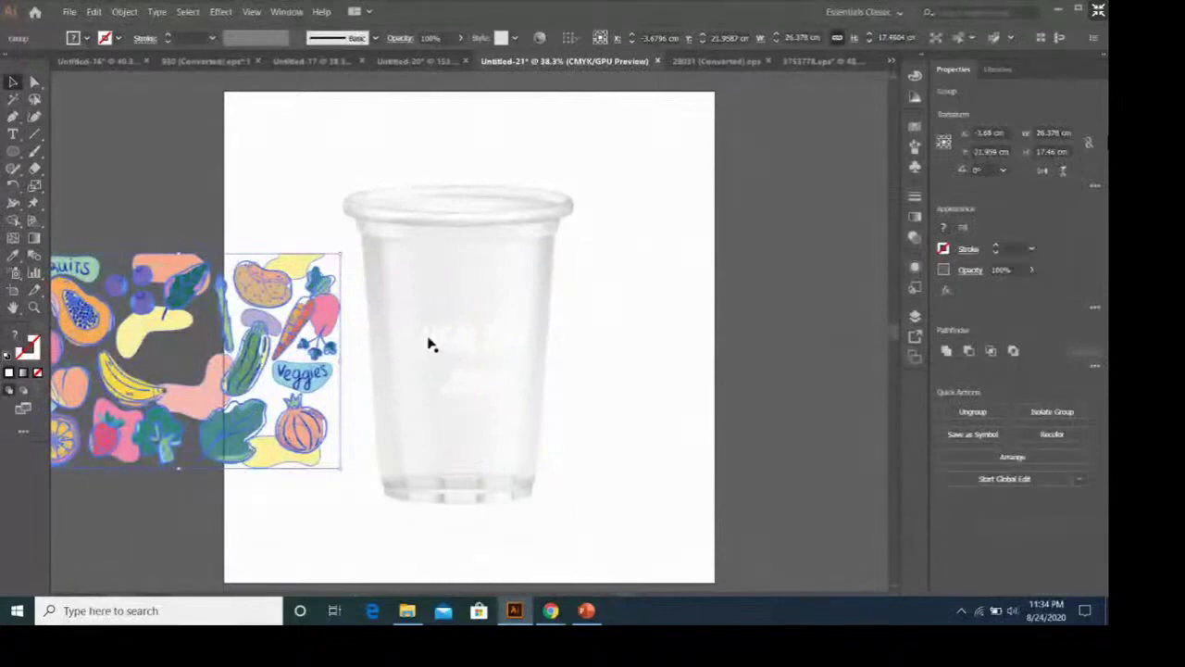
{"action": "left_click", "coordinate": [15, 117]}
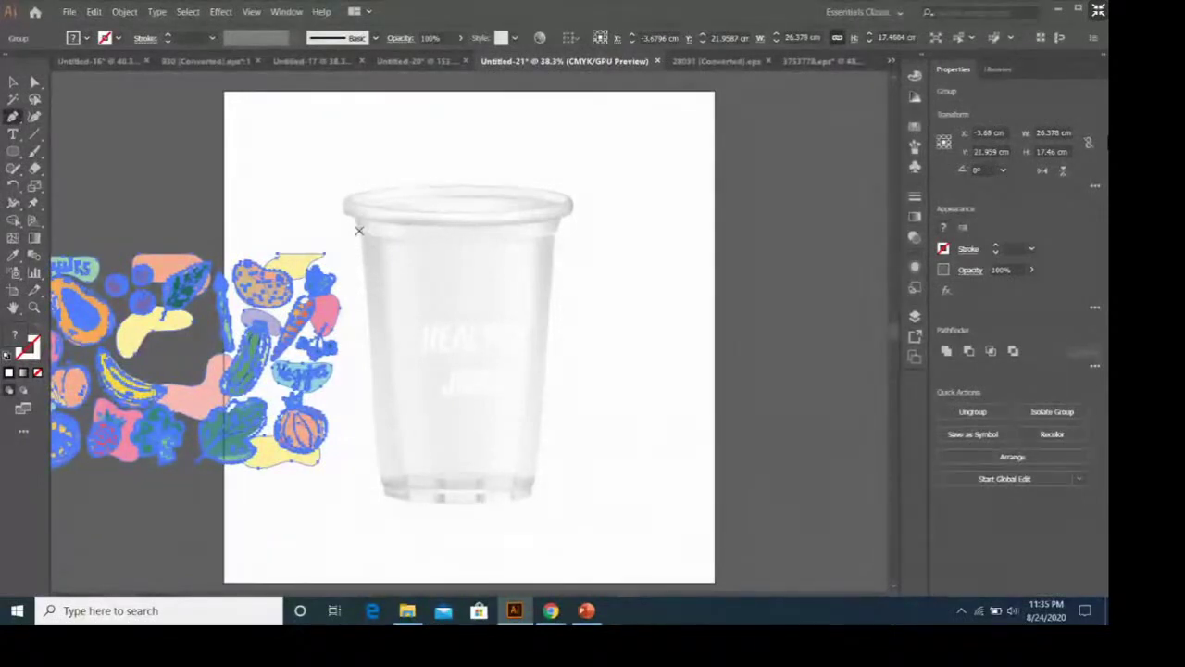
{"action": "left_click", "coordinate": [360, 229]}
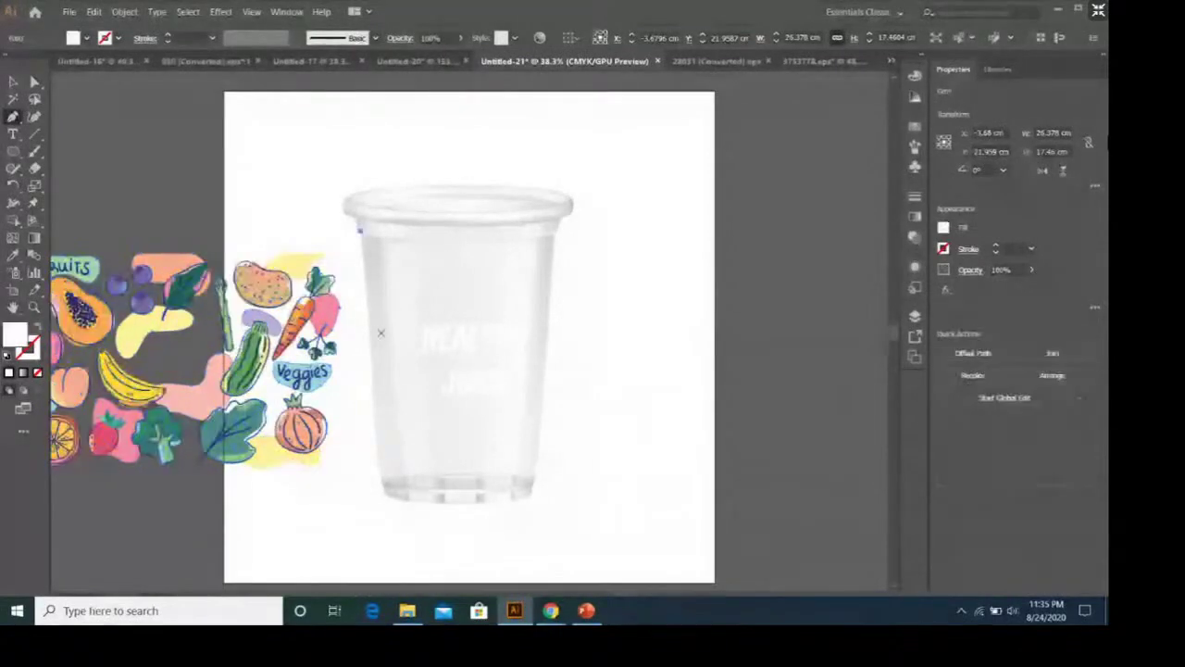
{"action": "left_click", "coordinate": [376, 469]}
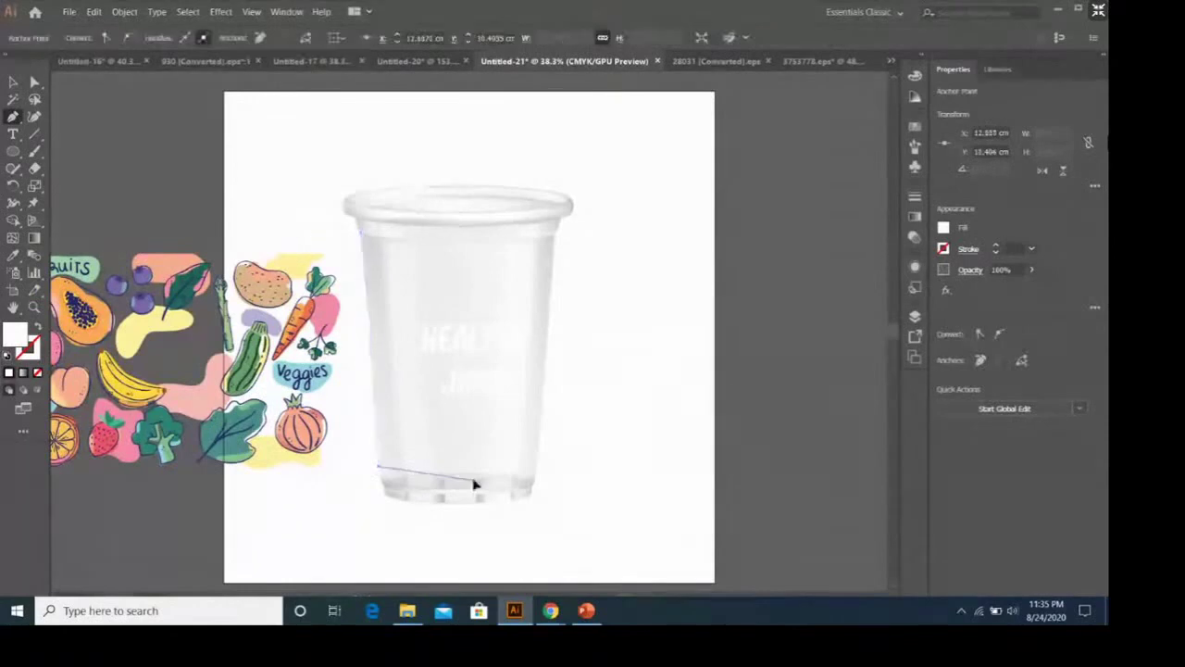
{"action": "left_click", "coordinate": [537, 468]}
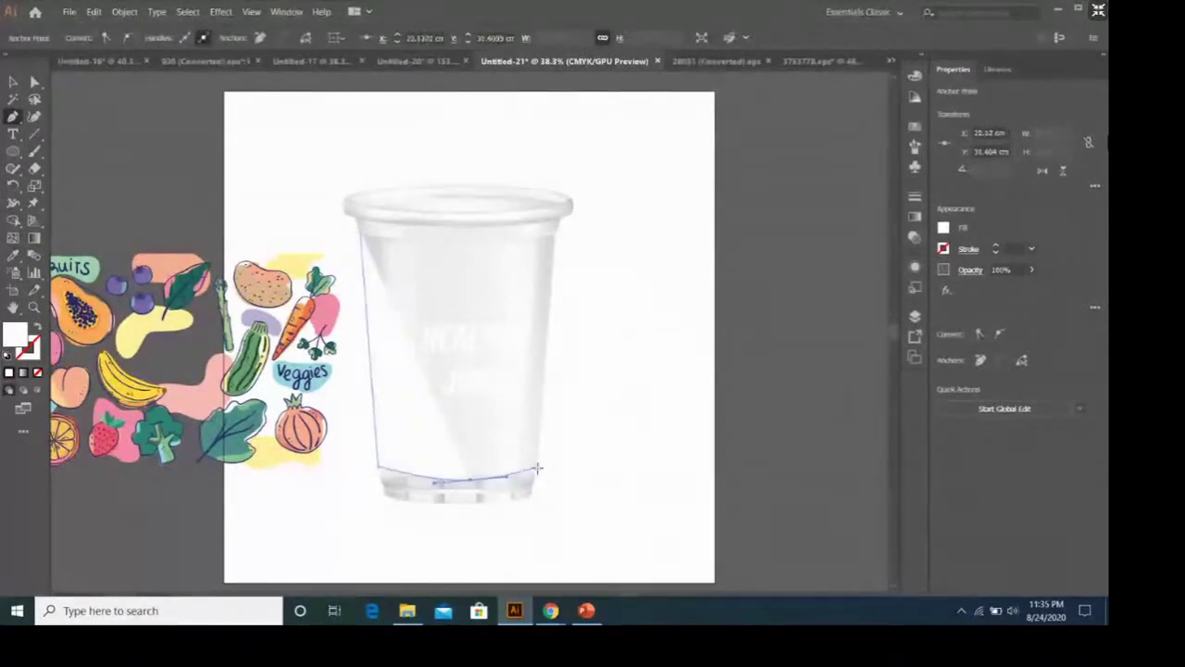
{"action": "left_click", "coordinate": [556, 231]}
{"action": "left_click", "coordinate": [361, 231]}
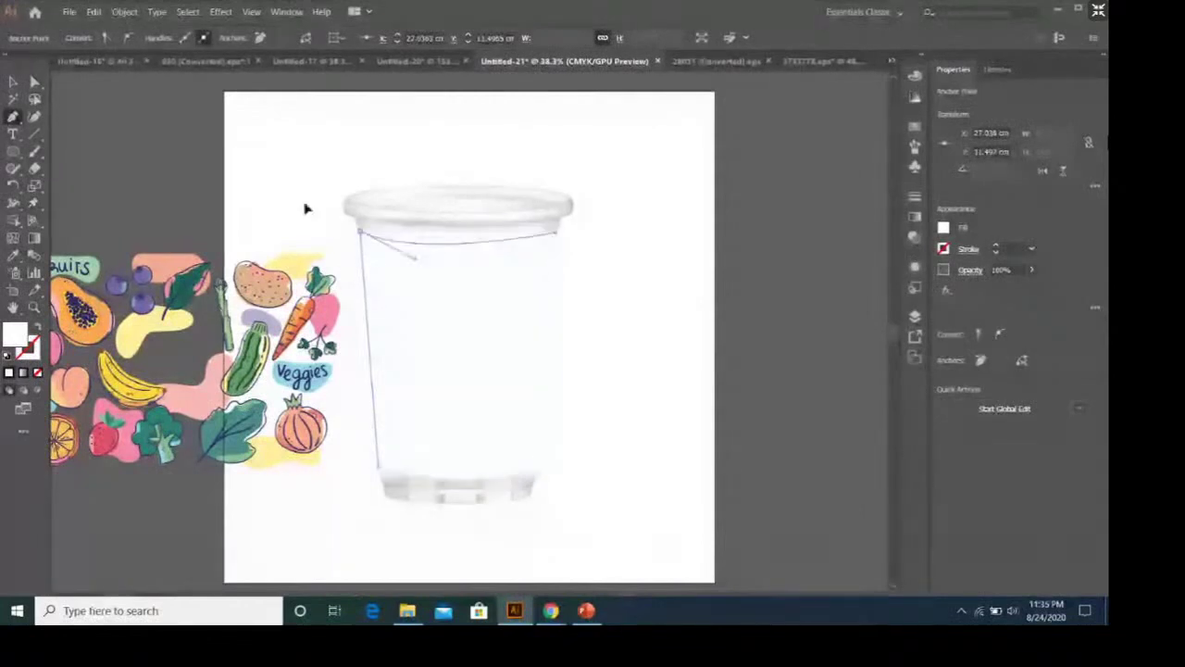
Step: Close the cup path at the top-left anchor and move the fruit artwork back onto the cup
{"action": "left_click", "coordinate": [360, 238]}
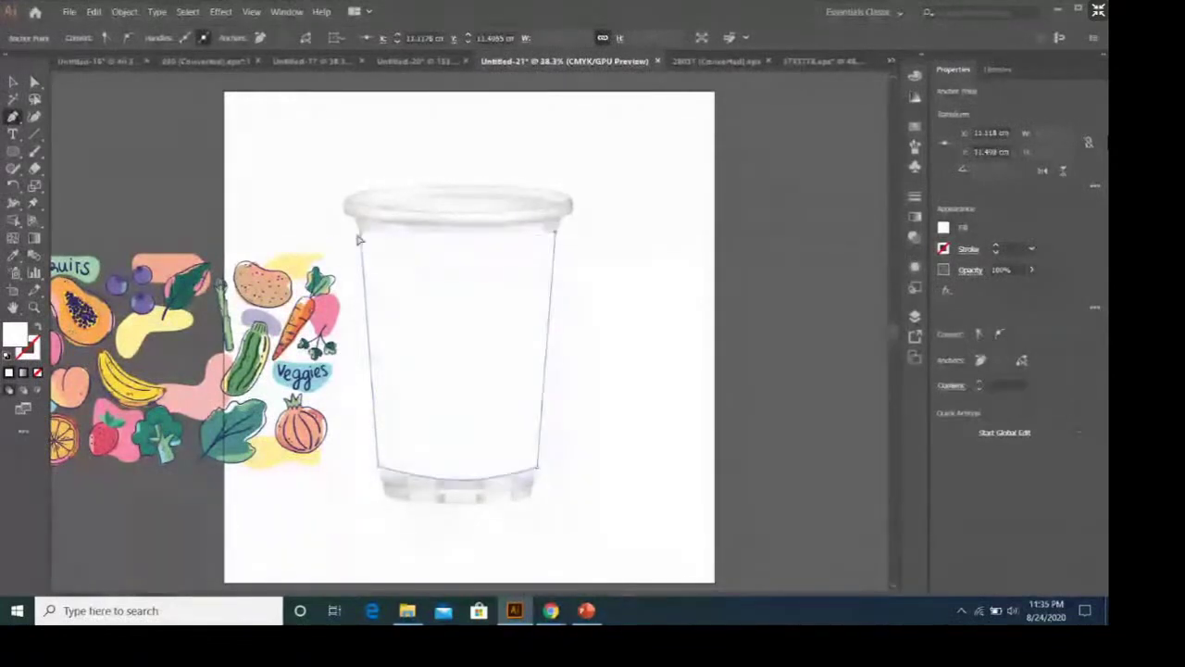
{"action": "key", "text": "ctrl+z"}
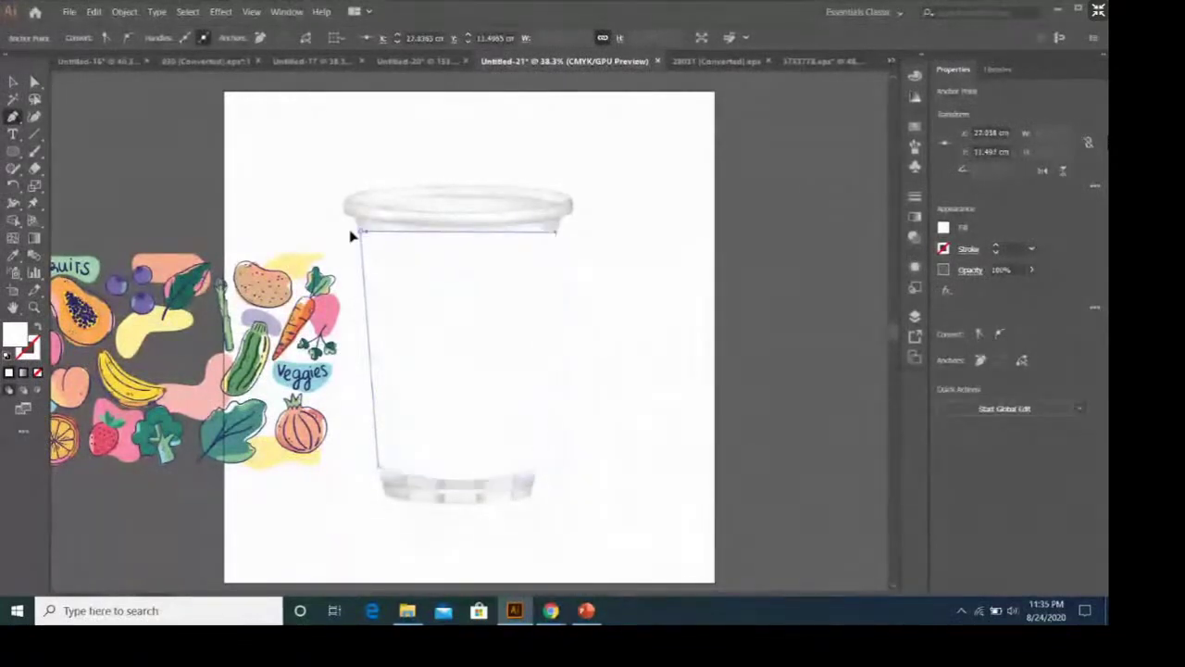
{"action": "left_click_drag", "start_coordinate": [356, 233], "coordinate": [246, 204]}
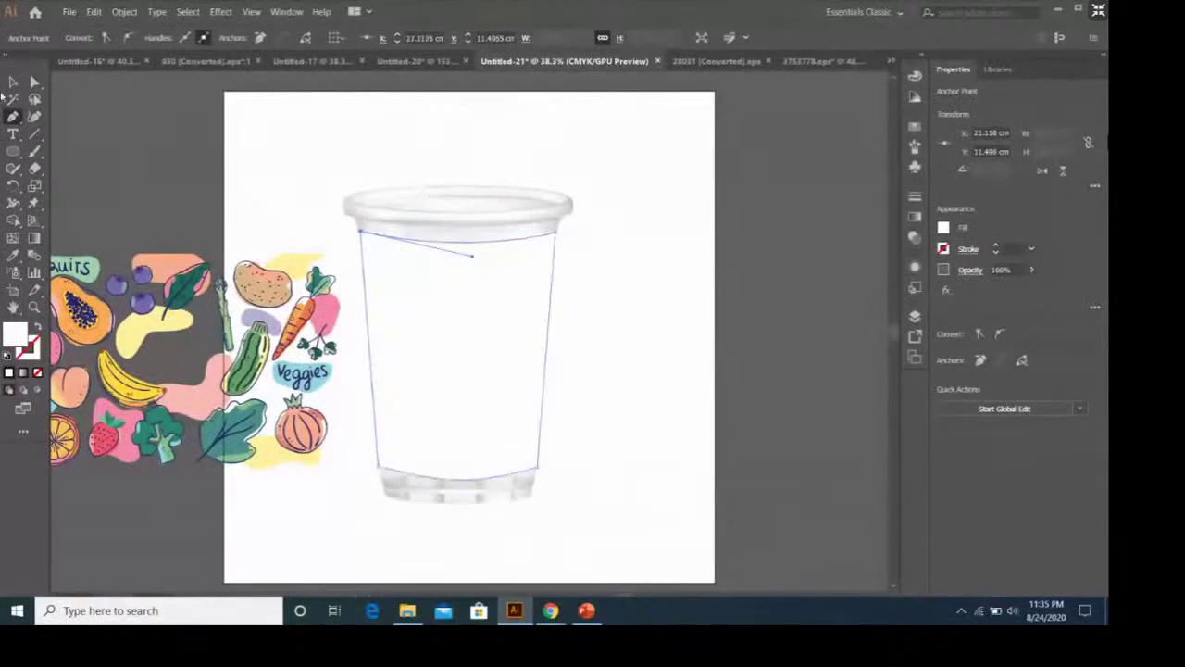
{"action": "left_click", "coordinate": [13, 83]}
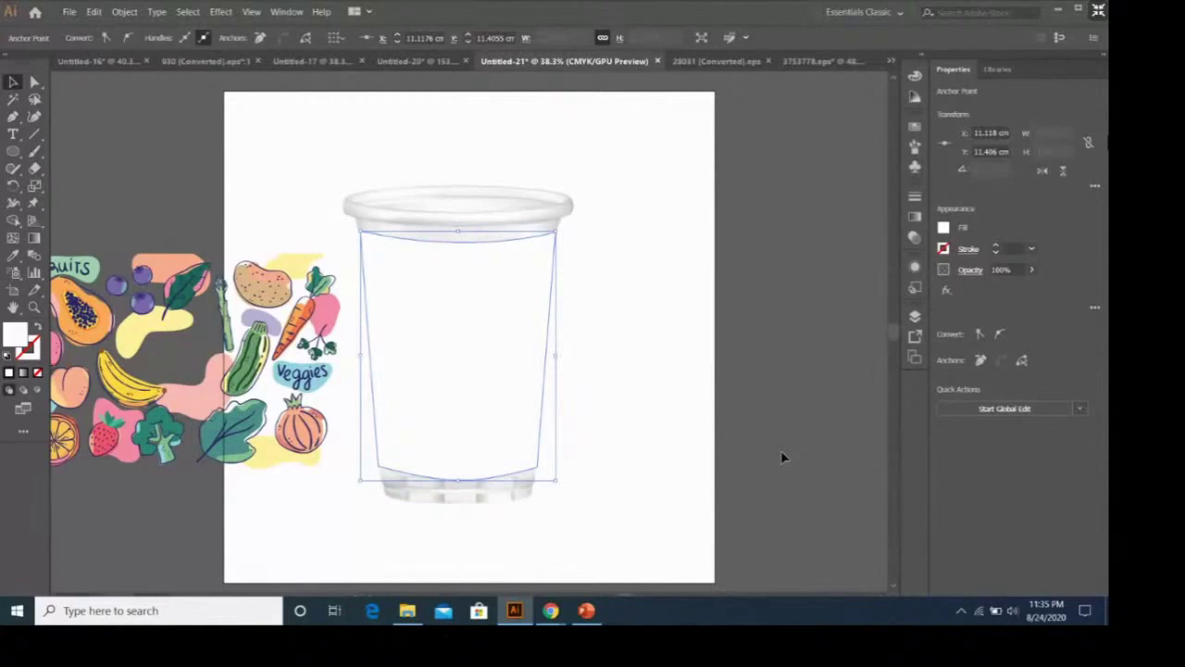
{"action": "left_click_drag", "start_coordinate": [343, 400], "coordinate": [624, 400]}
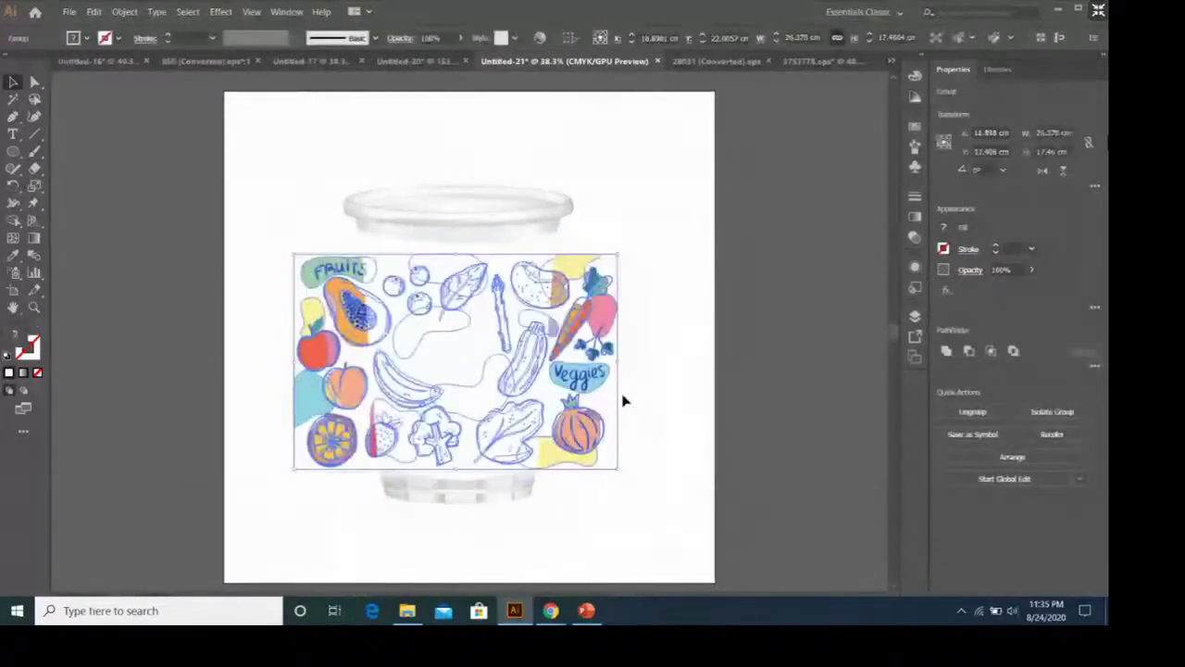
Step: Make a clipping mask of the fruits and veggies group with the traced cup-body path
{"action": "key", "text": "ctrl+shift+bracketleft"}
{"action": "left_click", "coordinate": [666, 344]}
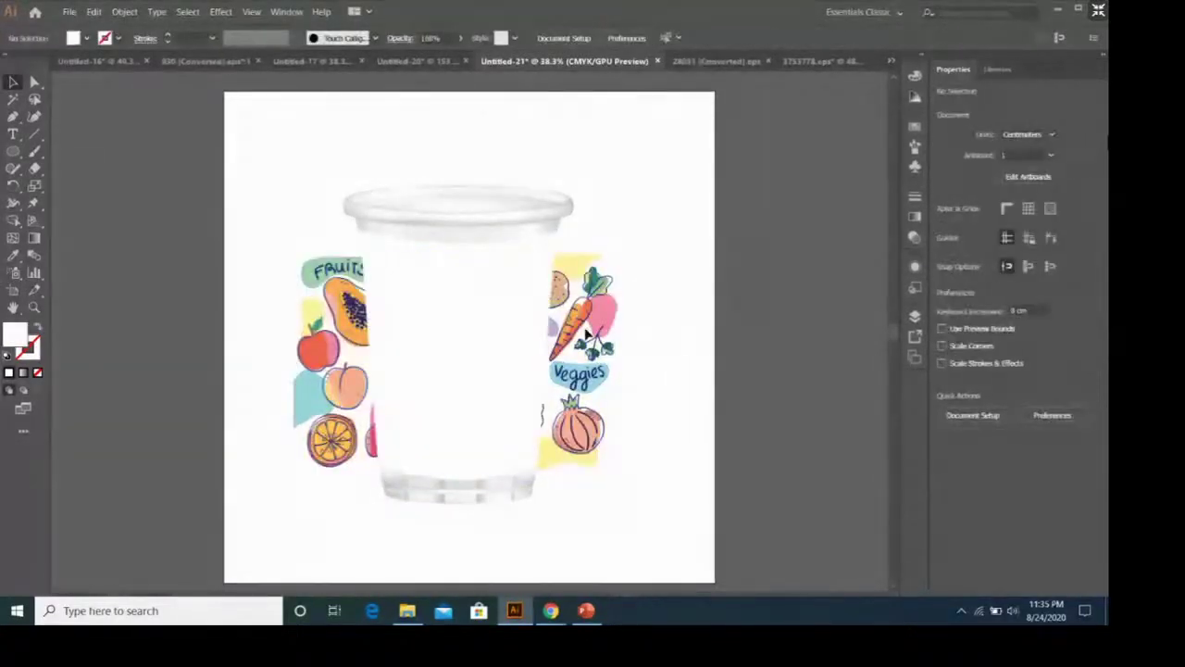
{"action": "left_click", "coordinate": [584, 331]}
{"action": "key", "text": "ctrl+shift+bracketright"}
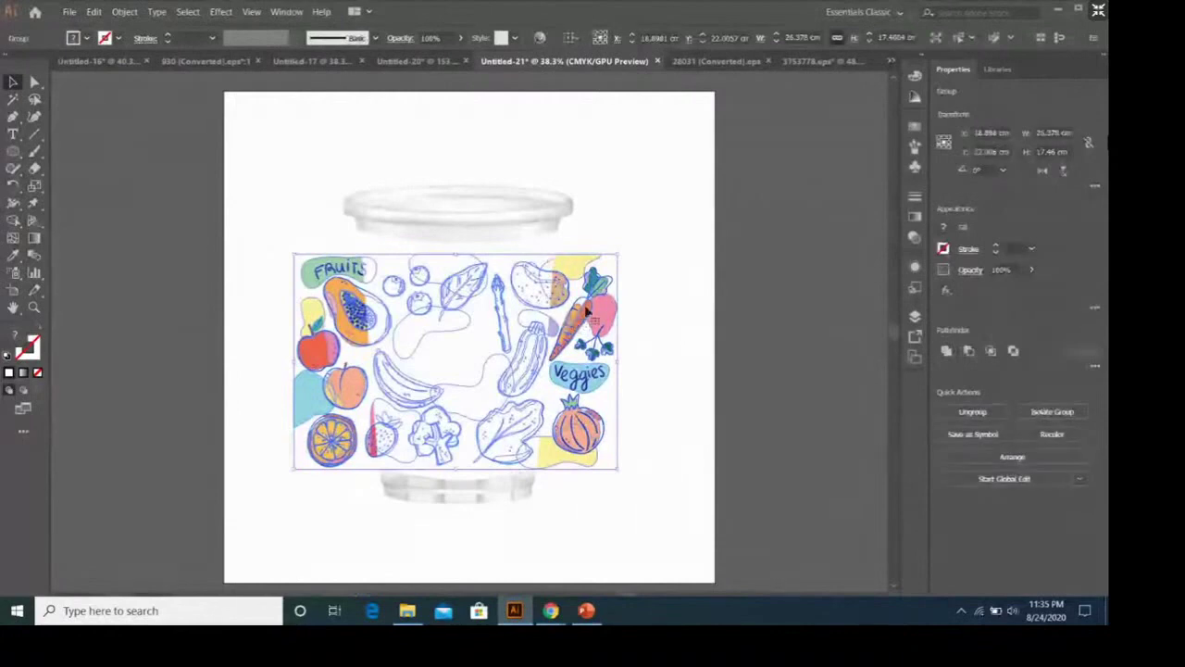
{"action": "left_click", "coordinate": [550, 247], "text": "shift"}
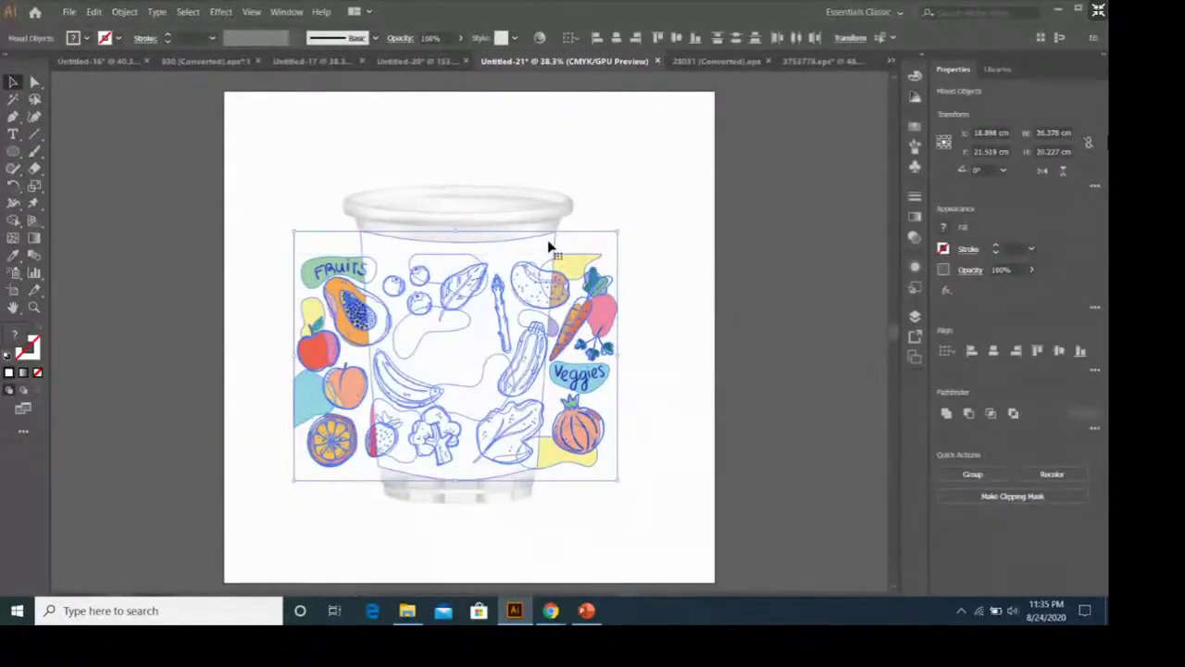
{"action": "right_click", "coordinate": [550, 247]}
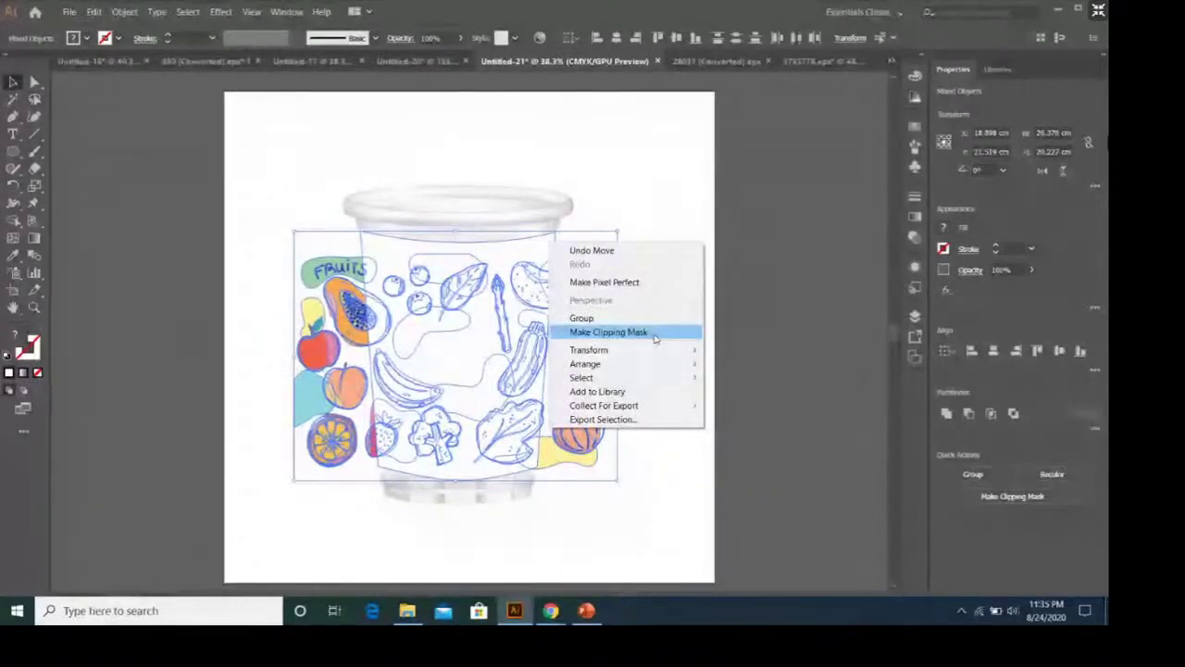
{"action": "left_click", "coordinate": [654, 338]}
Step: Bring the HEALTHY JUICE title to the front, above the clipped fruit artwork
{"action": "left_click", "coordinate": [618, 399]}
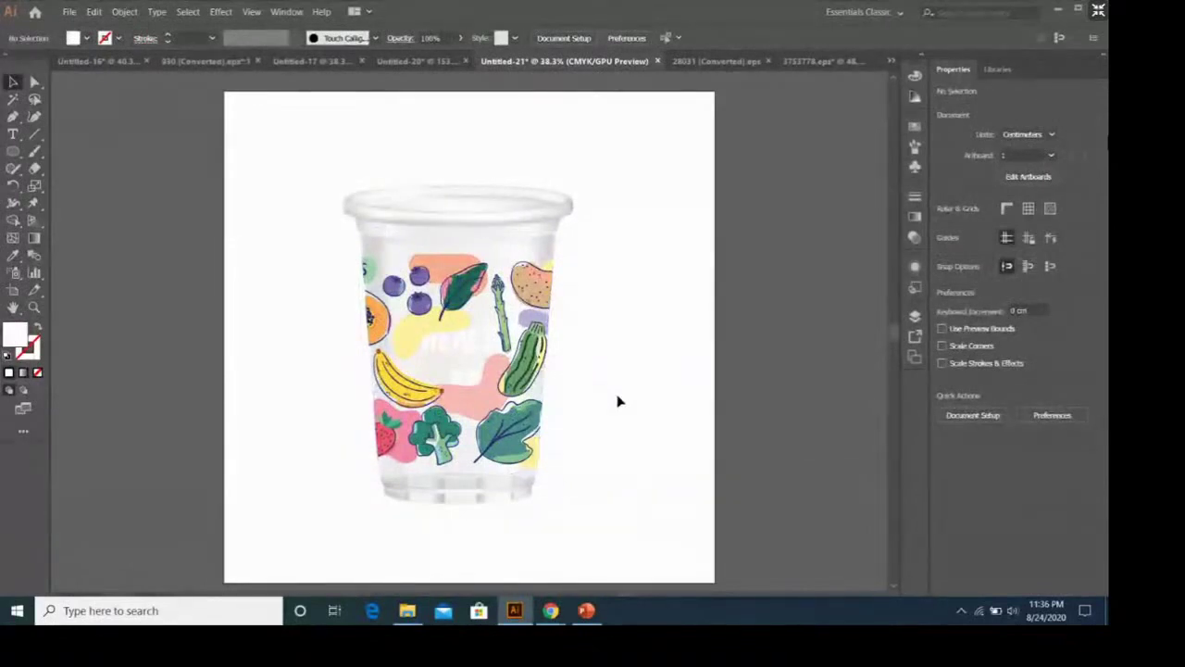
{"action": "left_click", "coordinate": [524, 291]}
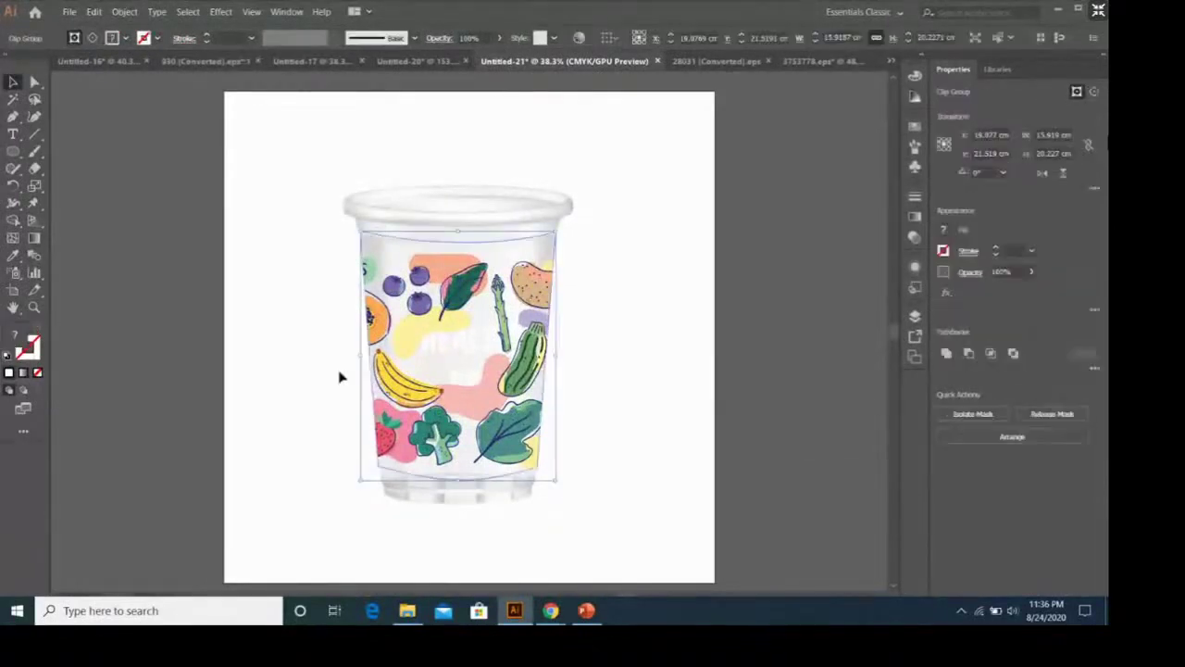
{"action": "left_click", "coordinate": [648, 350]}
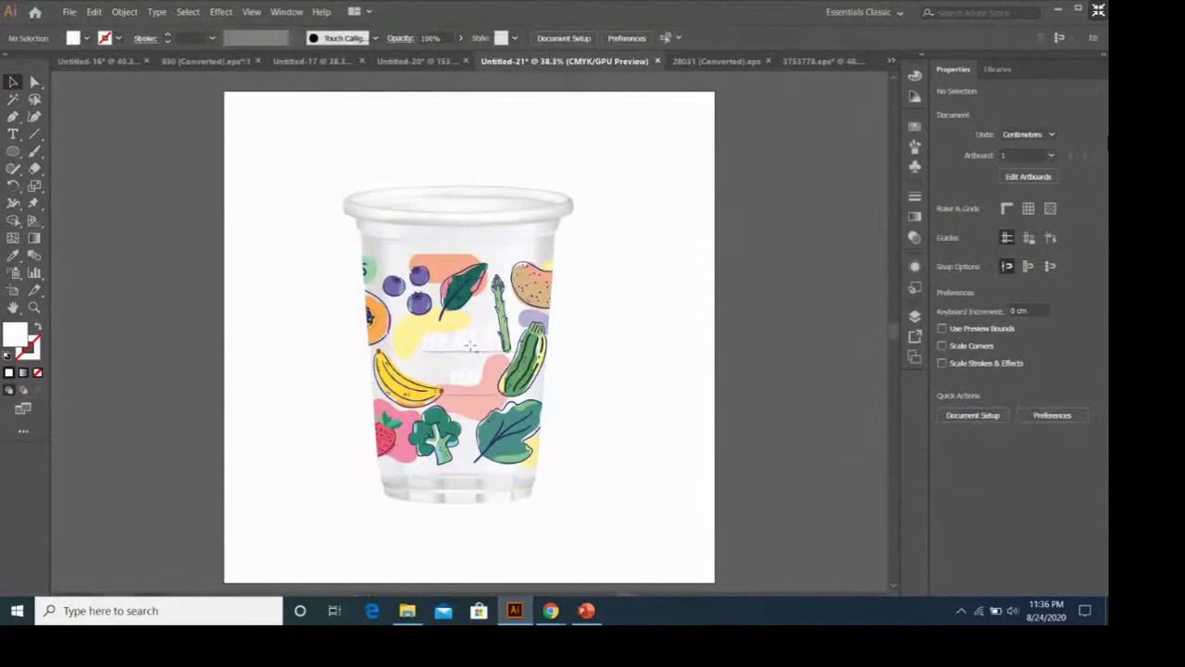
{"action": "right_click", "coordinate": [471, 350]}
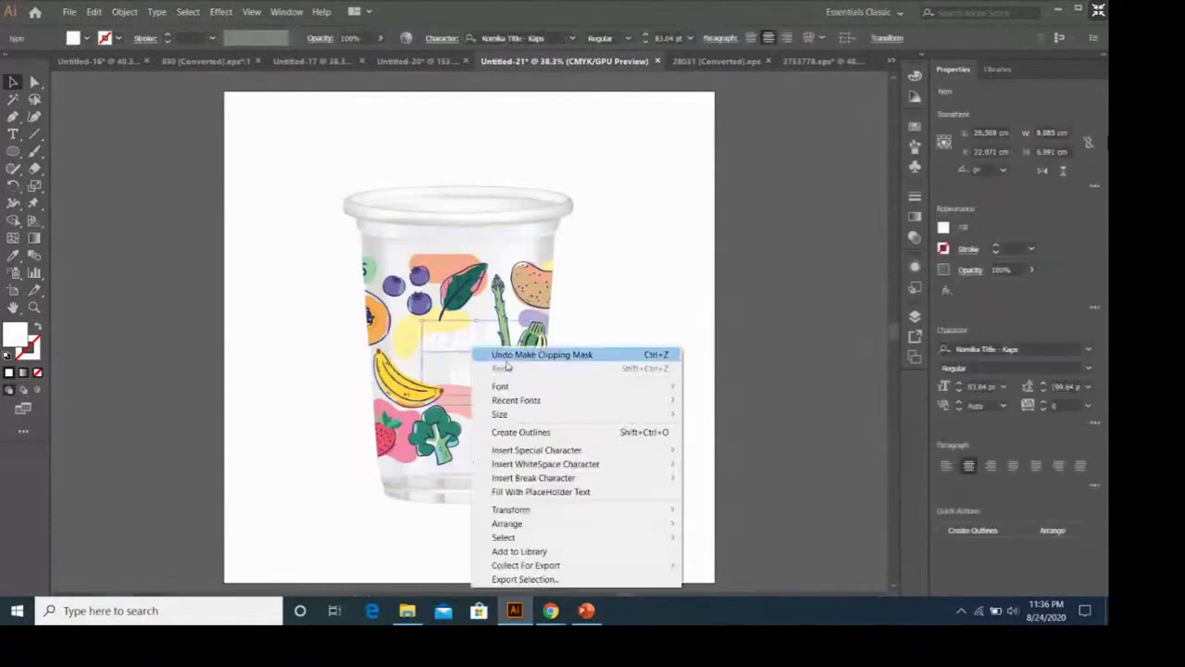
{"action": "left_click", "coordinate": [650, 302]}
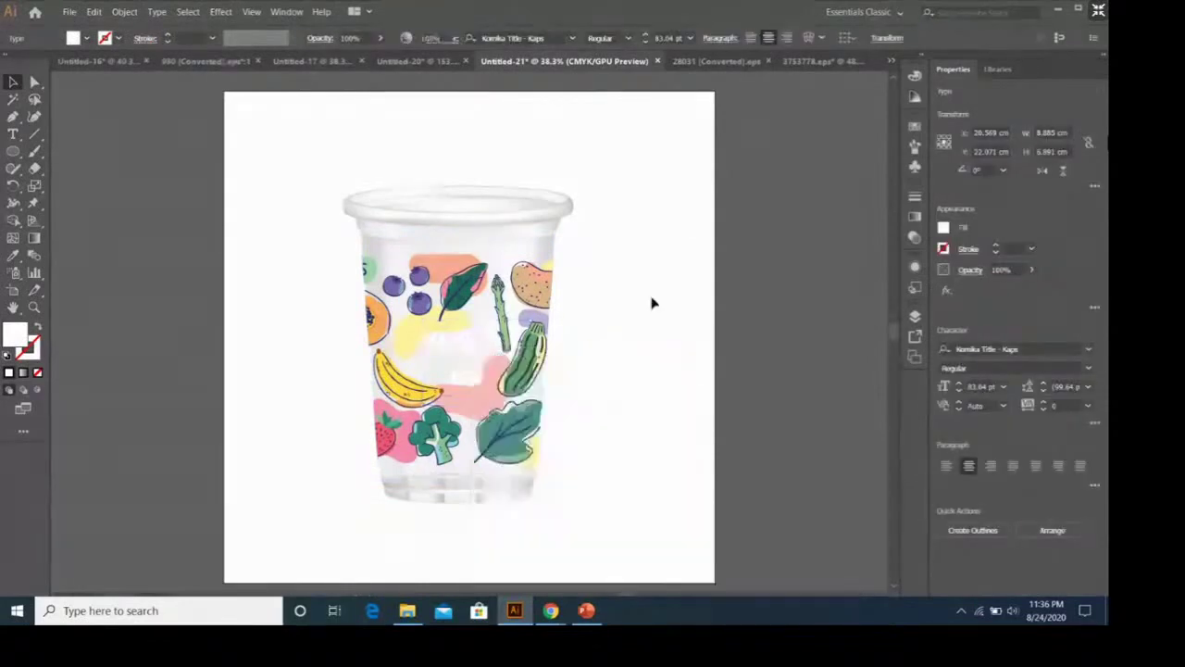
{"action": "left_click", "coordinate": [472, 346]}
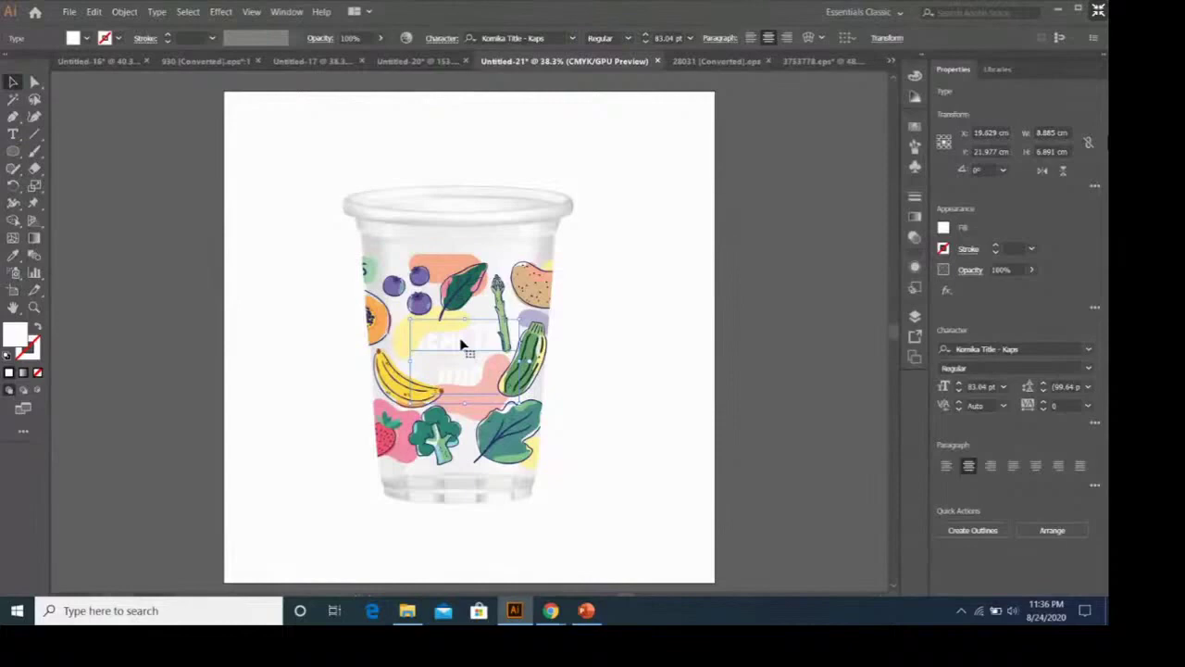
{"action": "right_click", "coordinate": [461, 345]}
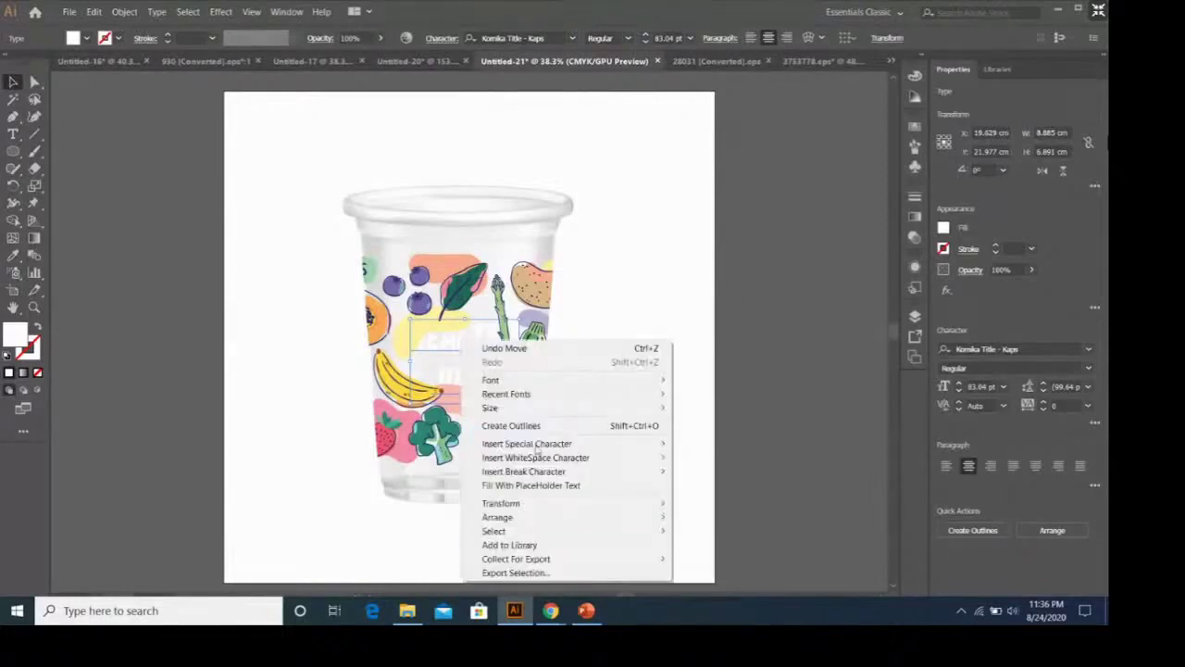
{"action": "mouse_move", "coordinate": [497, 516]}
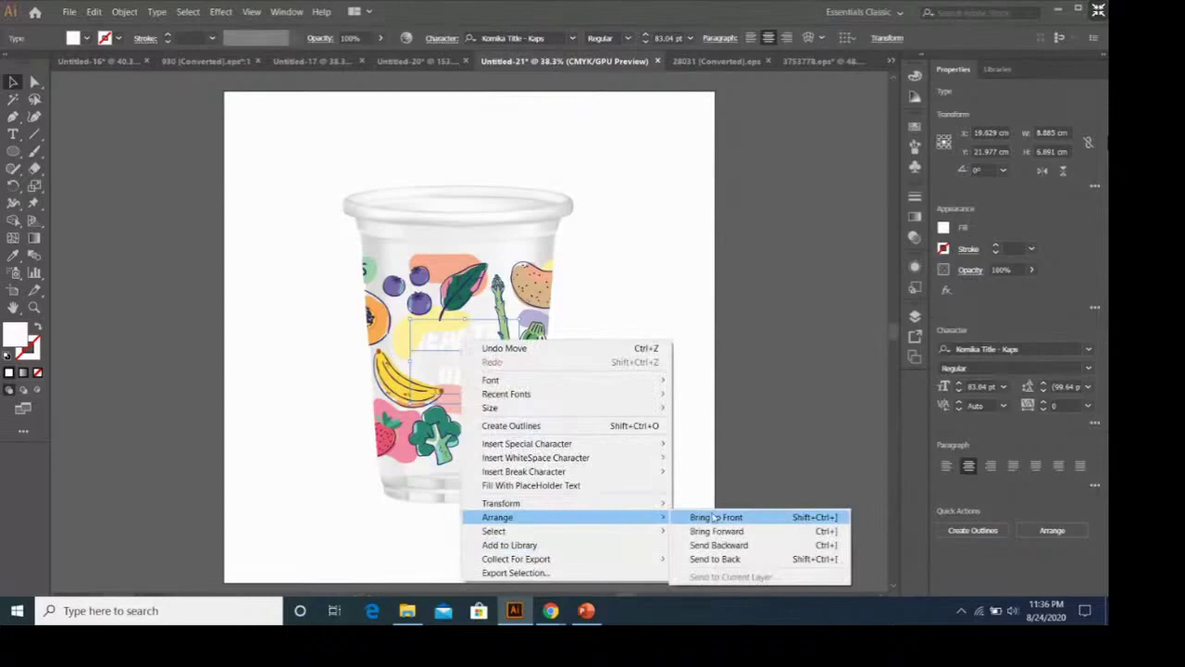
{"action": "left_click", "coordinate": [712, 517]}
{"action": "left_click", "coordinate": [606, 346]}
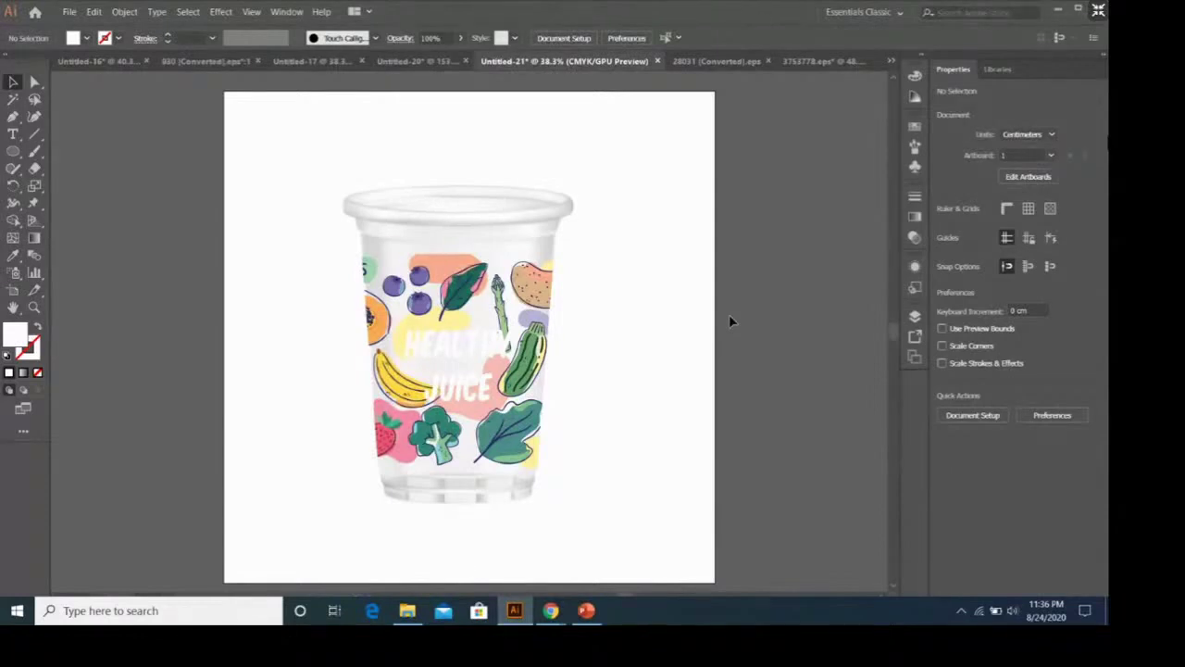
Step: Glance at the slide 19 cup reference in PowerPoint, then return to the Illustrator cup mockup
{"action": "left_click", "coordinate": [586, 611]}
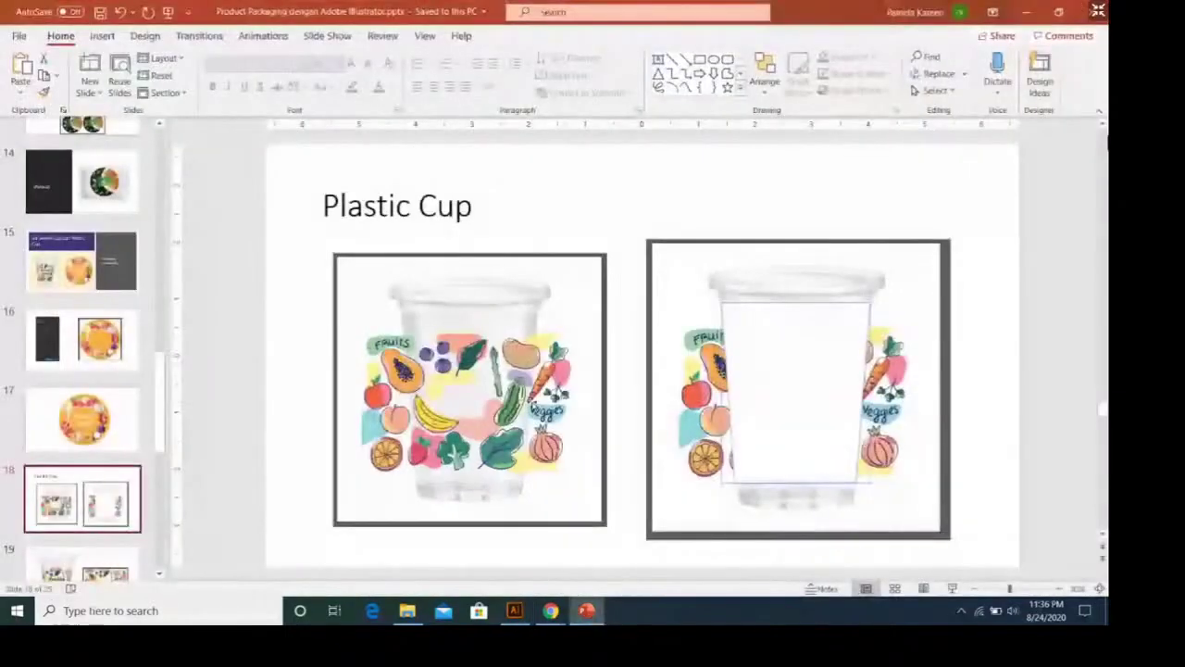
{"action": "scroll", "coordinate": [532, 405], "scroll_direction": "down", "scroll_amount": 2}
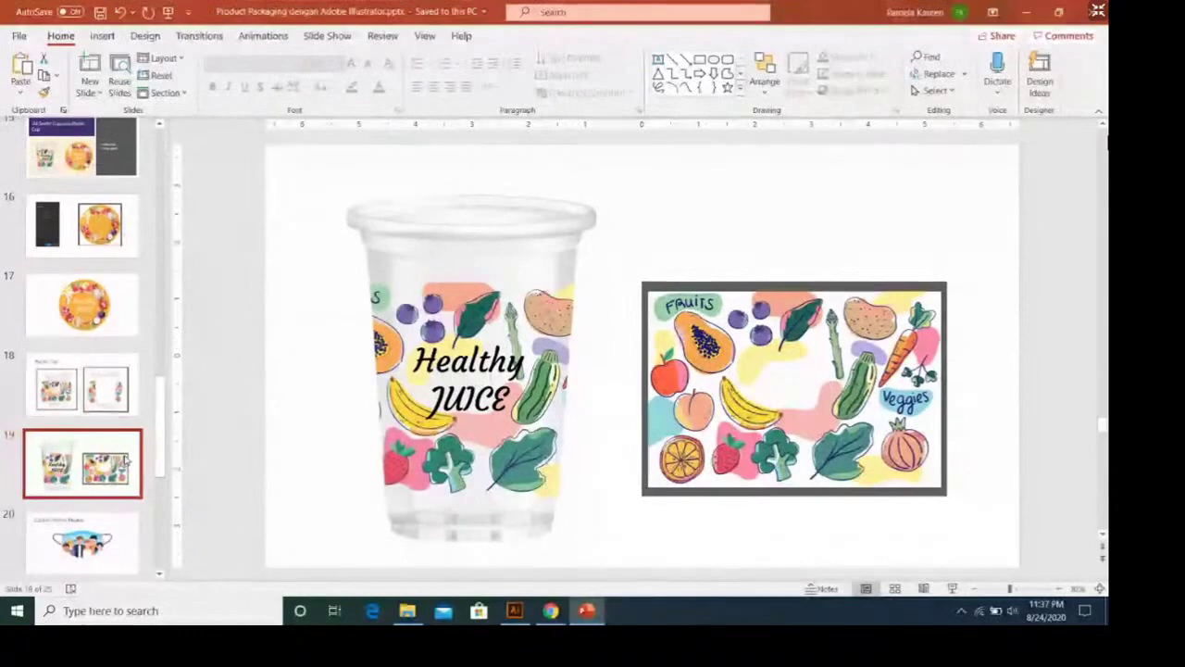
{"action": "left_click", "coordinate": [514, 610]}
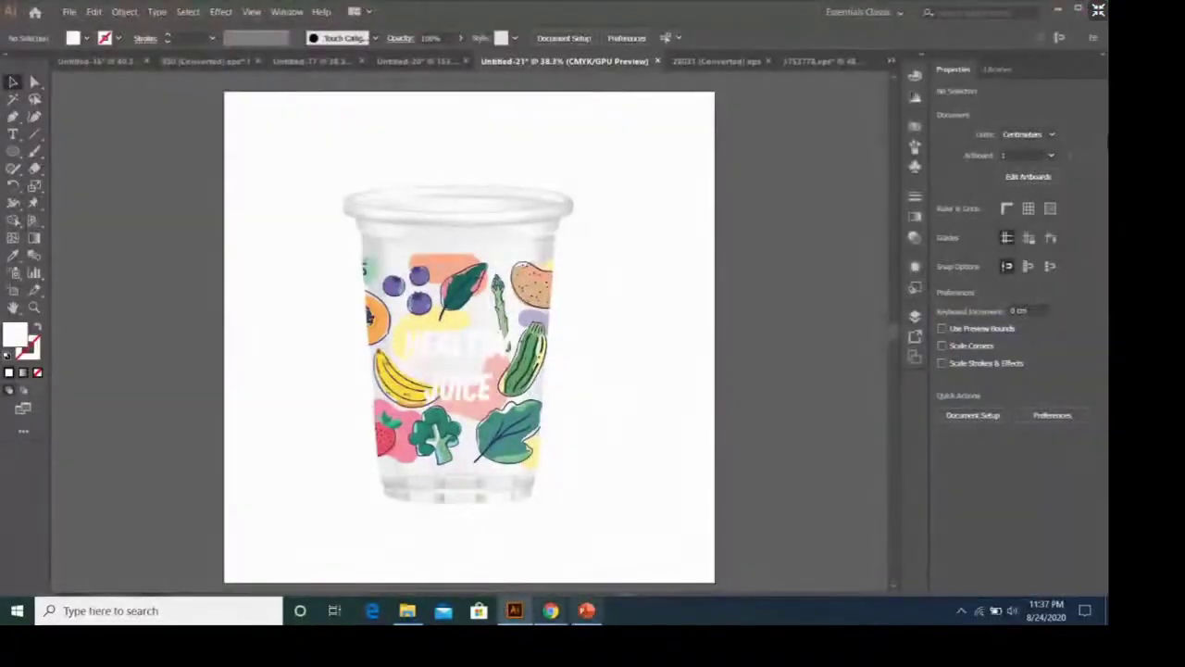
Step: Switch back to PowerPoint slide 19 showing the cup and fruits-and-veggies wrap
{"action": "left_click", "coordinate": [586, 610]}
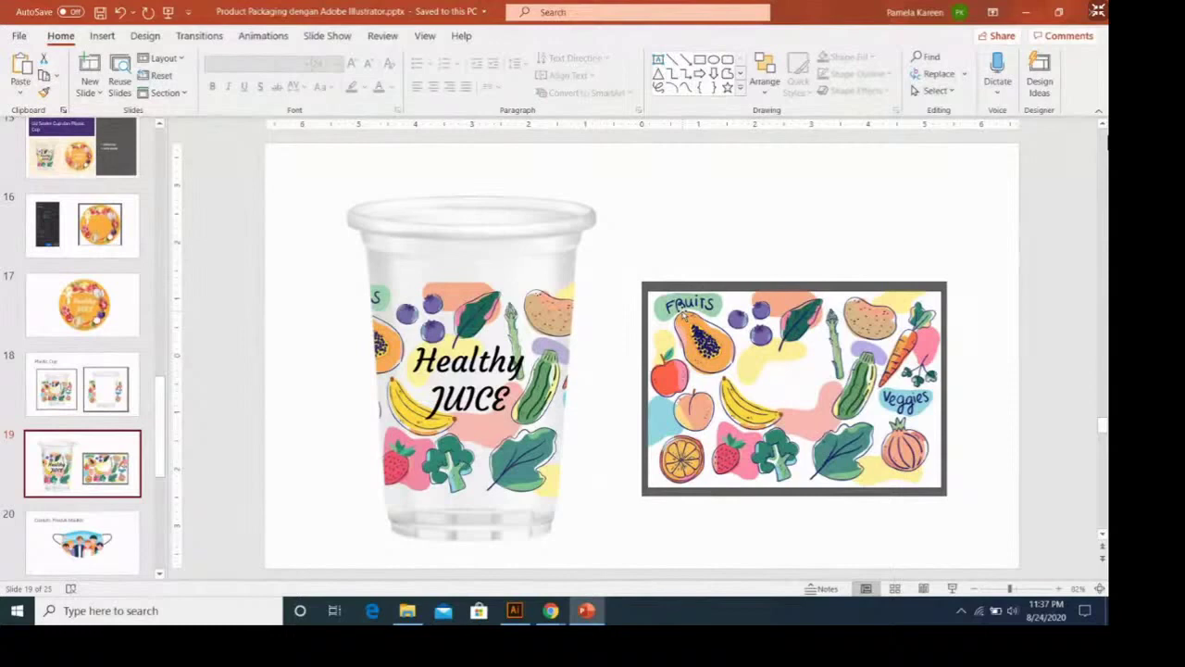
Step: Nudge the fruits-and-veggies picture slightly left, then go to slide 20 'Contoh: Produk Masker'
{"action": "left_click", "coordinate": [839, 426]}
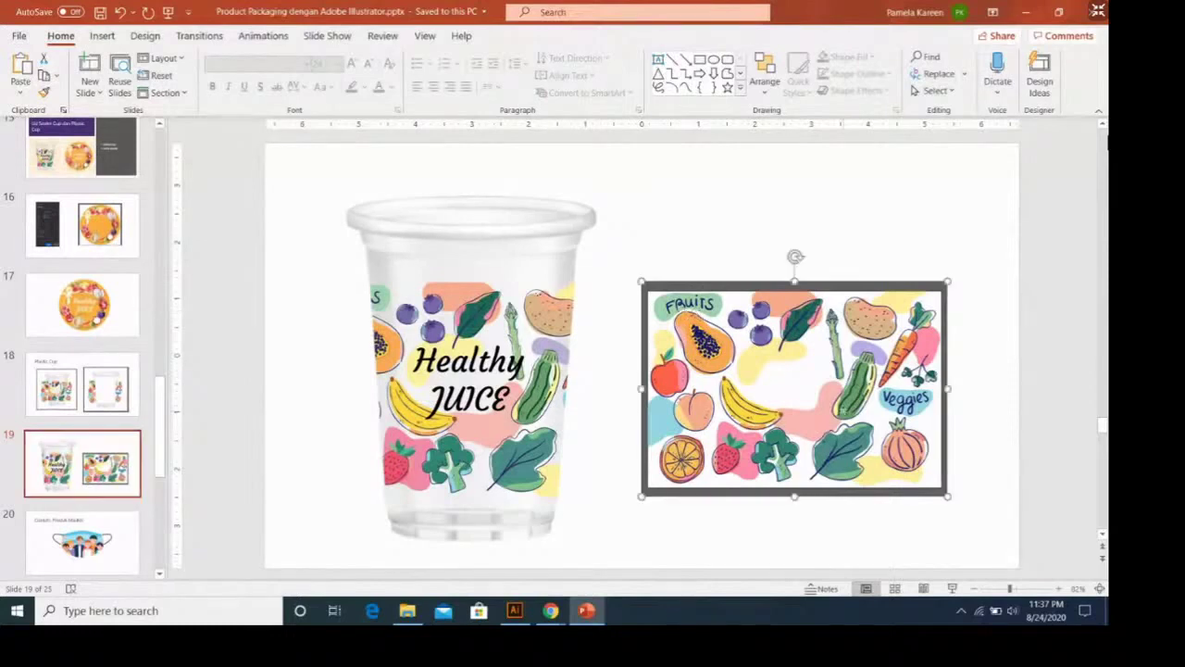
{"action": "left_click_drag", "start_coordinate": [763, 287], "coordinate": [746, 282]}
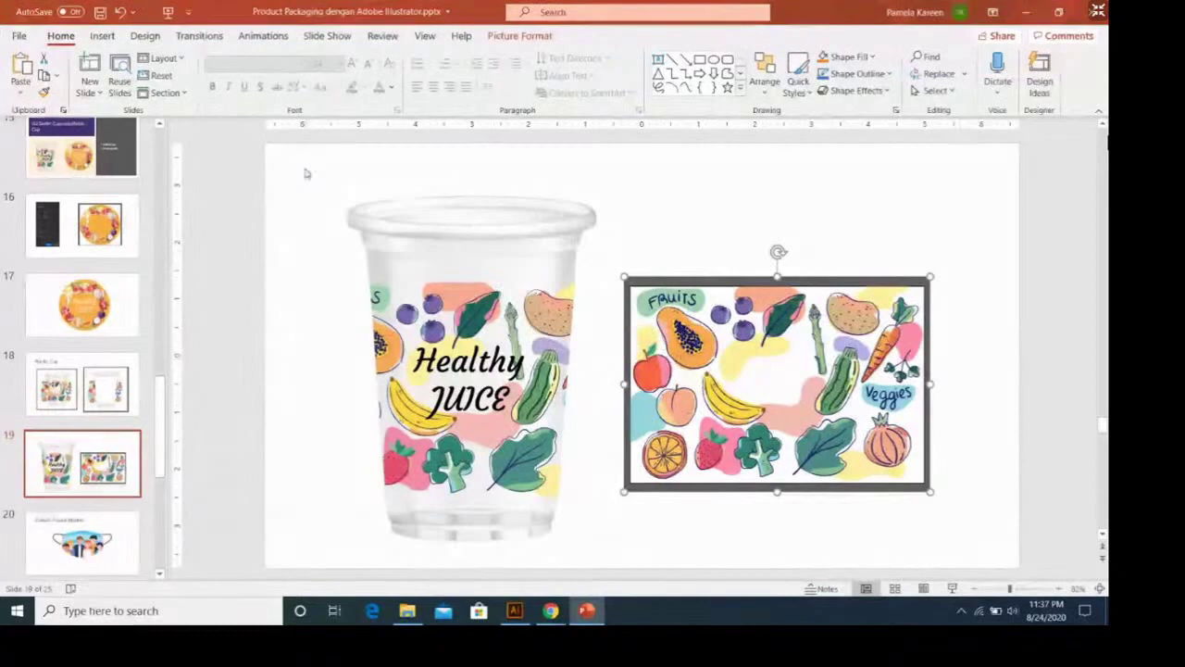
{"action": "left_click", "coordinate": [480, 316]}
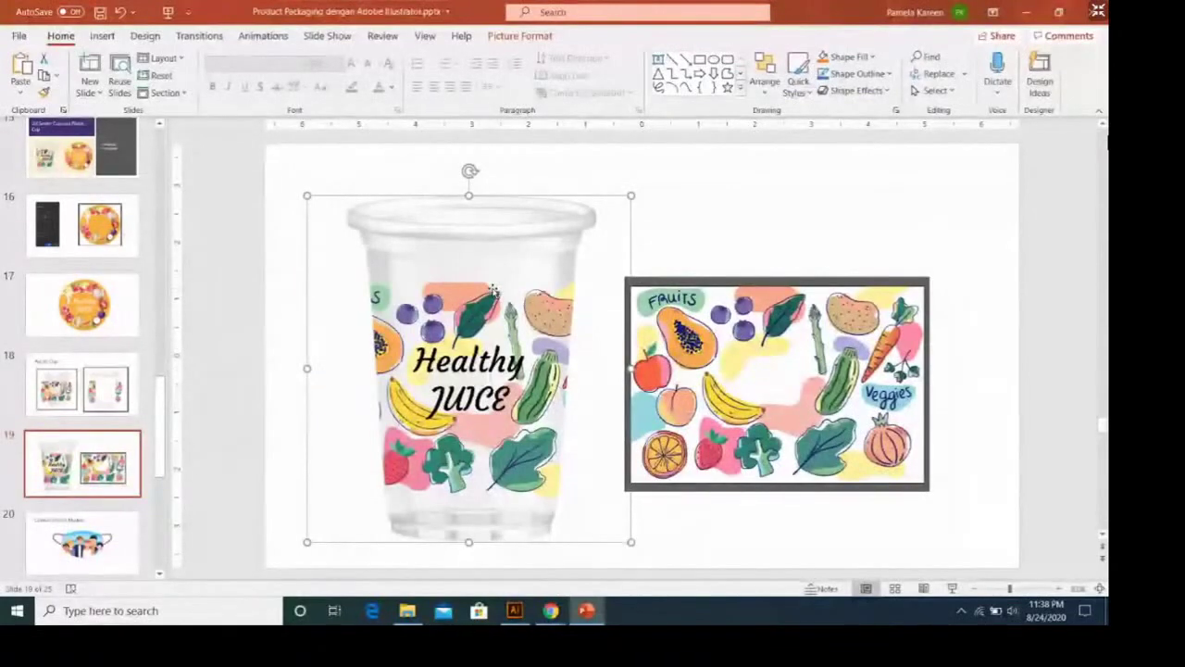
{"action": "left_click", "coordinate": [69, 442]}
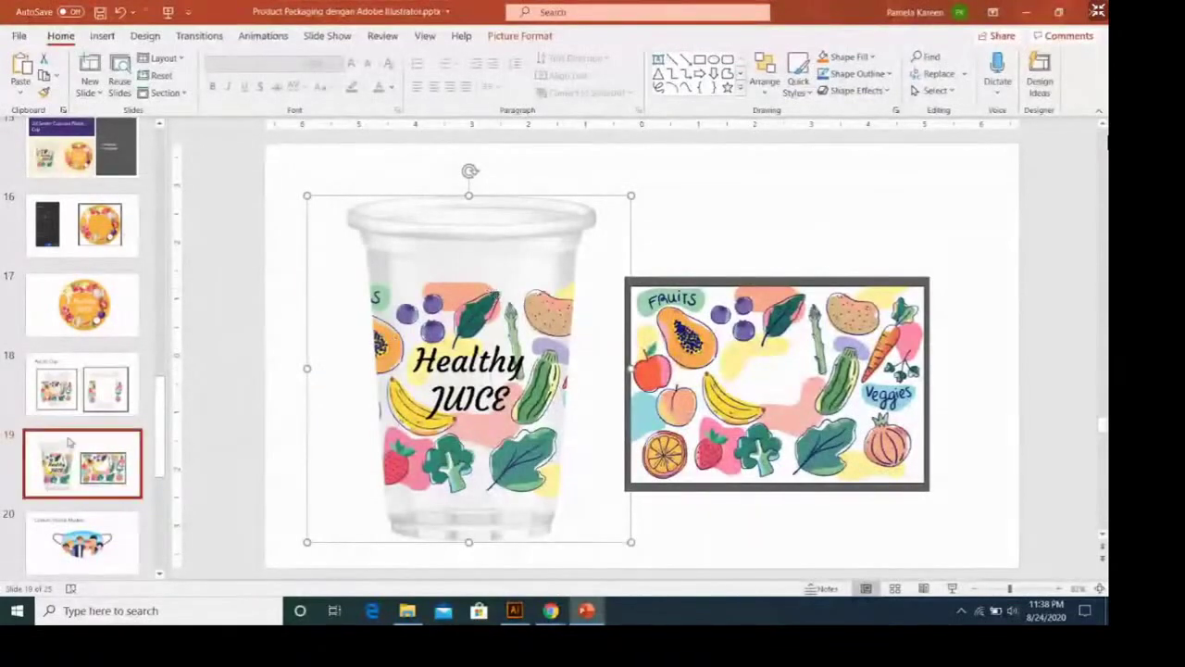
{"action": "scroll", "coordinate": [70, 443], "scroll_direction": "down", "scroll_amount": 1}
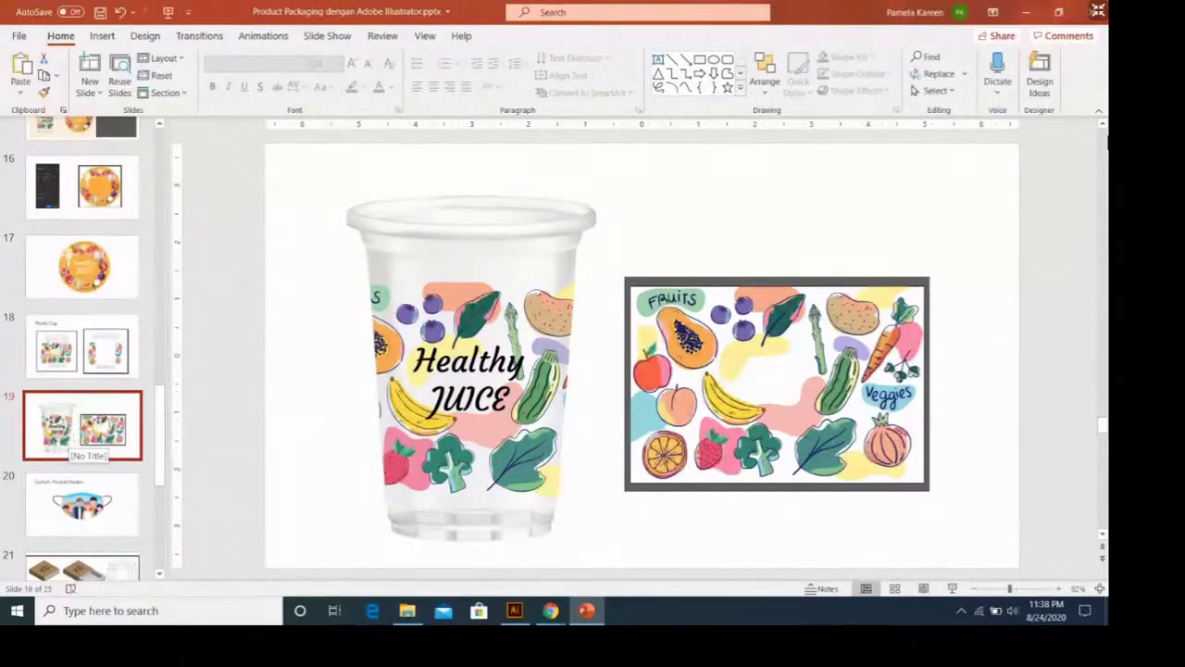
{"action": "left_click", "coordinate": [107, 501]}
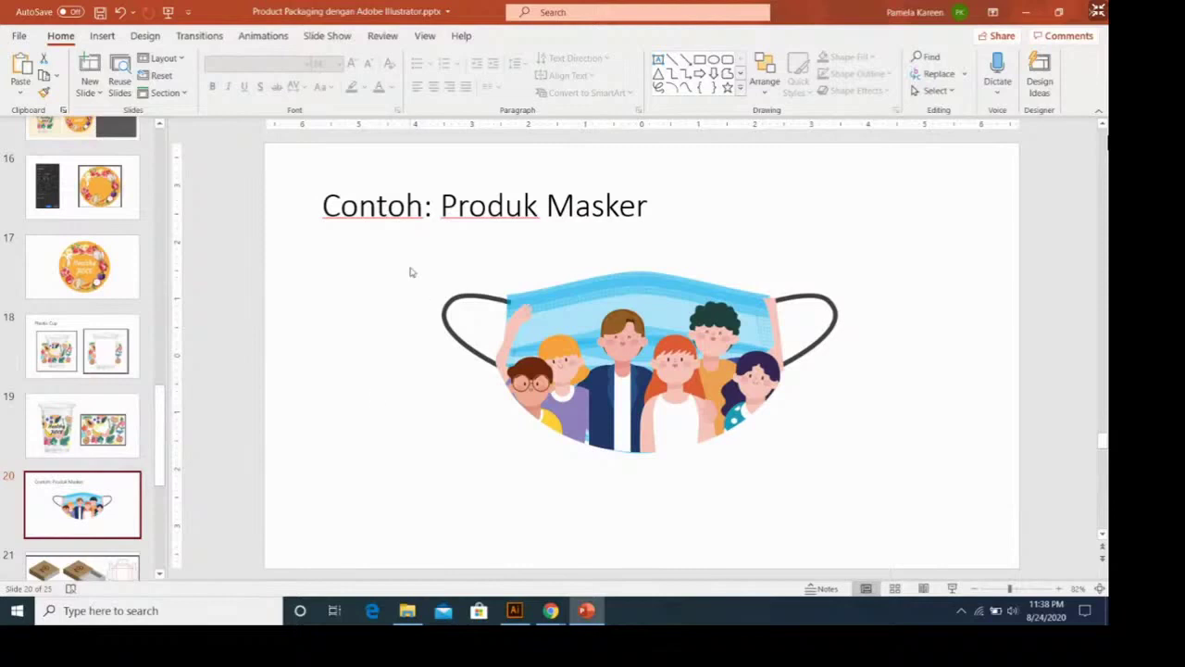
Step: Show slide 21 with the kraft sleeve-box mockups and their flat dielines
{"action": "scroll", "coordinate": [50, 439], "scroll_direction": "down", "scroll_amount": 1}
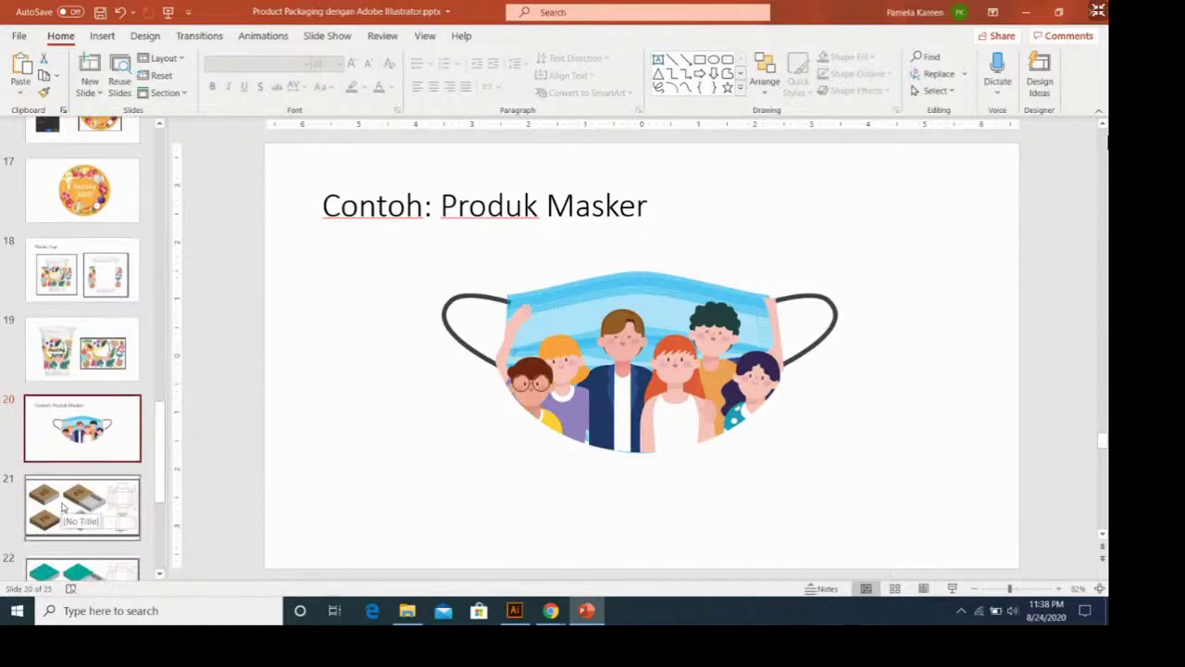
{"action": "left_click", "coordinate": [63, 504]}
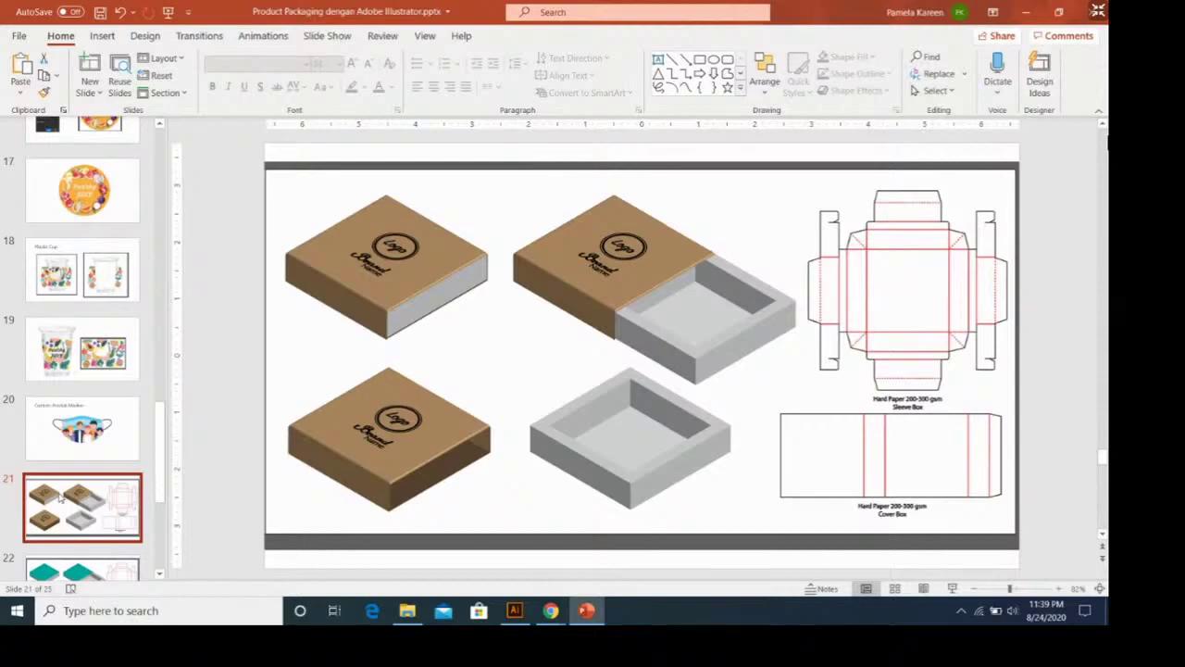
Step: Compare slides 20 and 22 with the brown box slide, then return to Illustrator's cup mockup
{"action": "scroll", "coordinate": [61, 497], "scroll_direction": "down", "scroll_amount": 1}
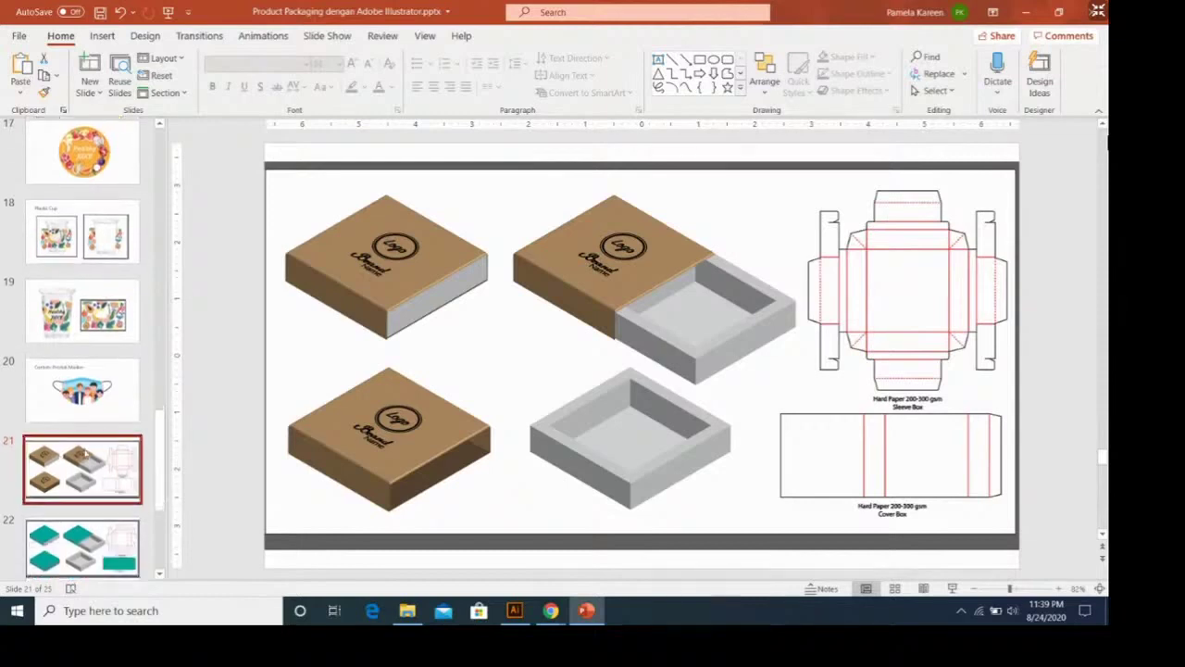
{"action": "key", "text": "Up"}
{"action": "left_click", "coordinate": [97, 461]}
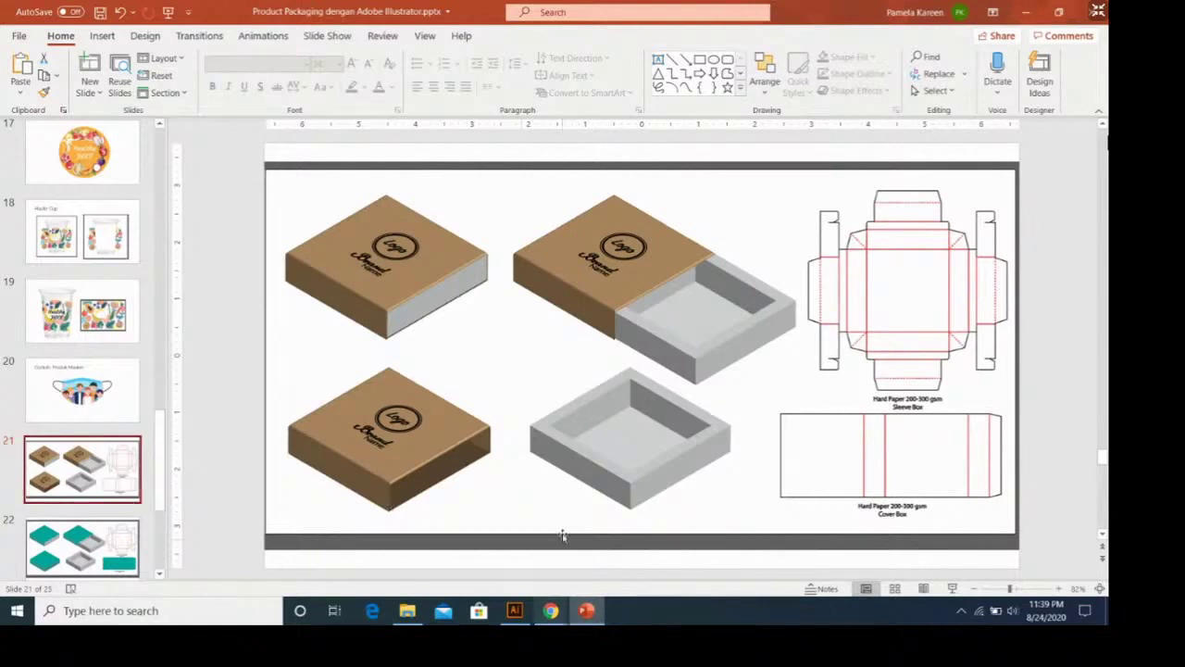
{"action": "scroll", "coordinate": [562, 535], "scroll_direction": "down", "scroll_amount": 2}
{"action": "scroll", "coordinate": [417, 416], "scroll_direction": "up", "scroll_amount": 2}
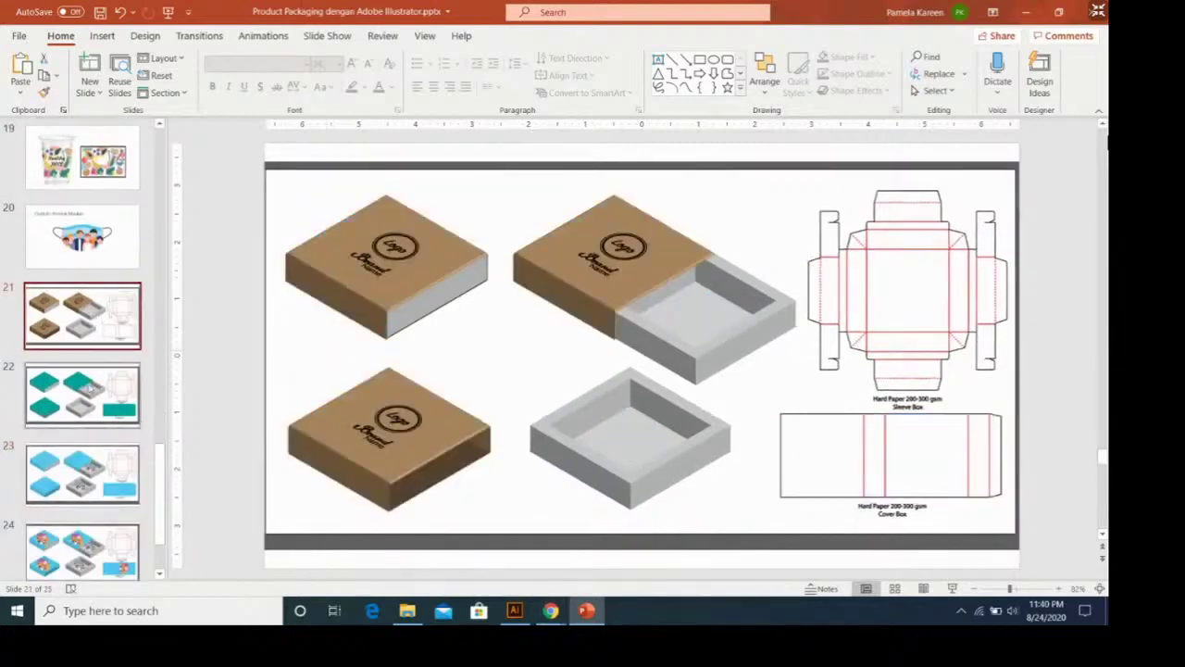
{"action": "left_click", "coordinate": [90, 390]}
{"action": "left_click", "coordinate": [119, 302]}
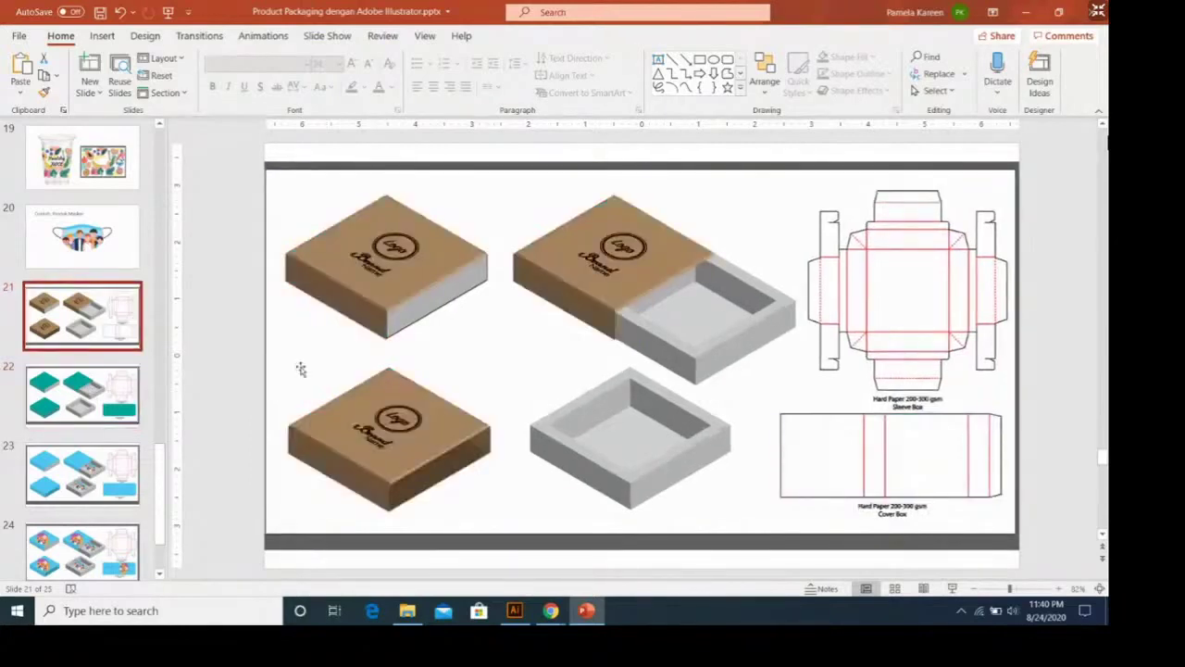
{"action": "key", "text": "alt+Tab"}
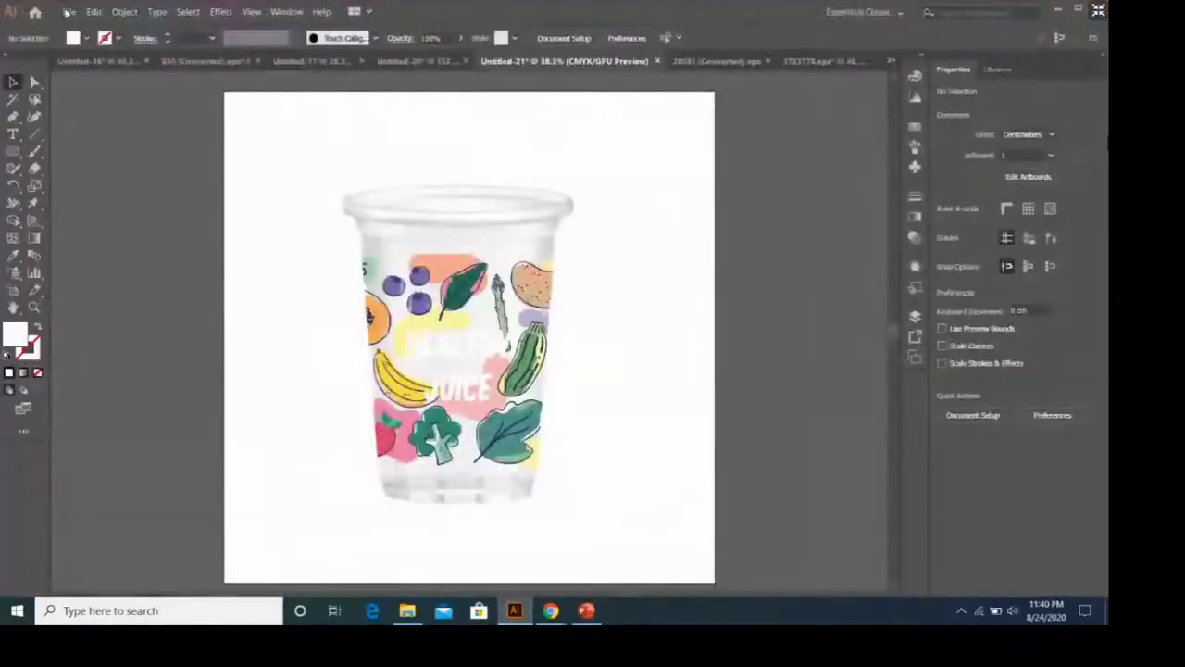
Step: Open 1769.eps from the Downloads box-packaging-die-cut-template-design (2) folder
{"action": "left_click", "coordinate": [68, 12]}
{"action": "left_click", "coordinate": [113, 55]}
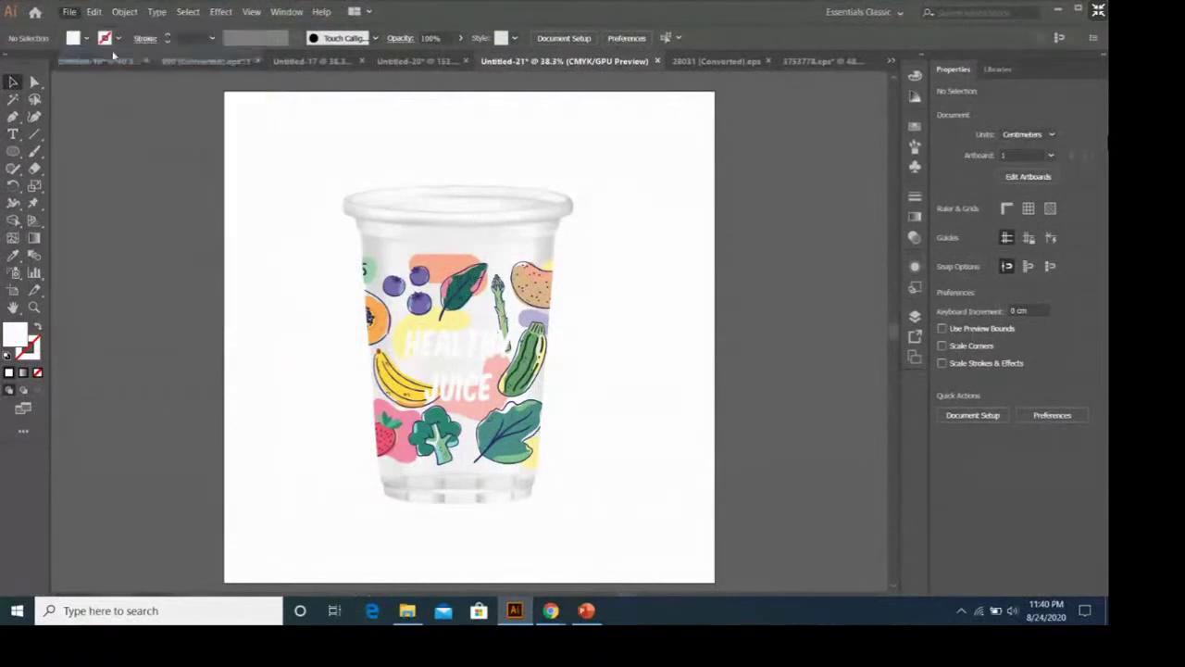
{"action": "scroll", "coordinate": [306, 222], "scroll_direction": "up", "scroll_amount": 2}
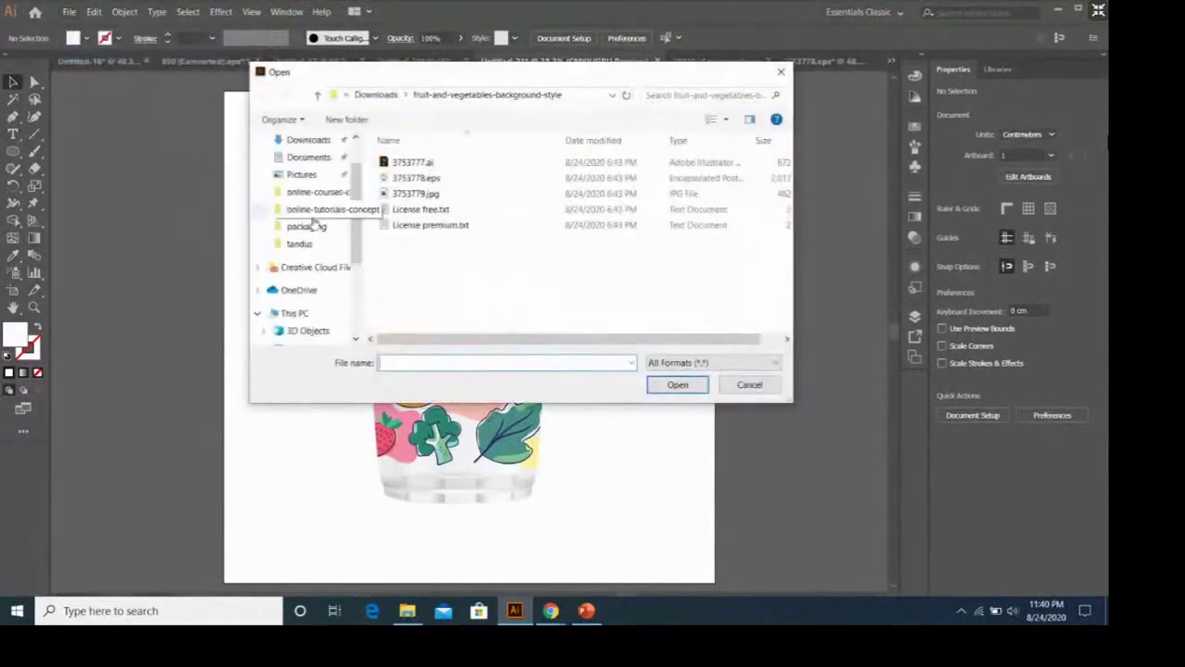
{"action": "left_click", "coordinate": [303, 140]}
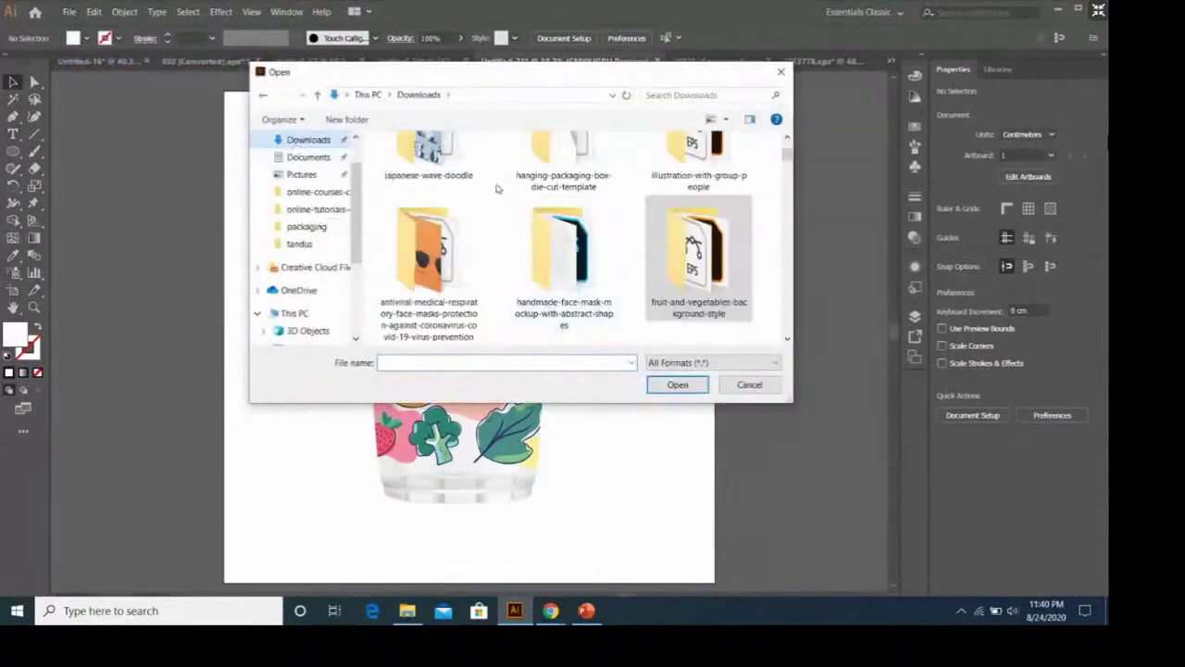
{"action": "scroll", "coordinate": [497, 188], "scroll_direction": "up", "scroll_amount": 1}
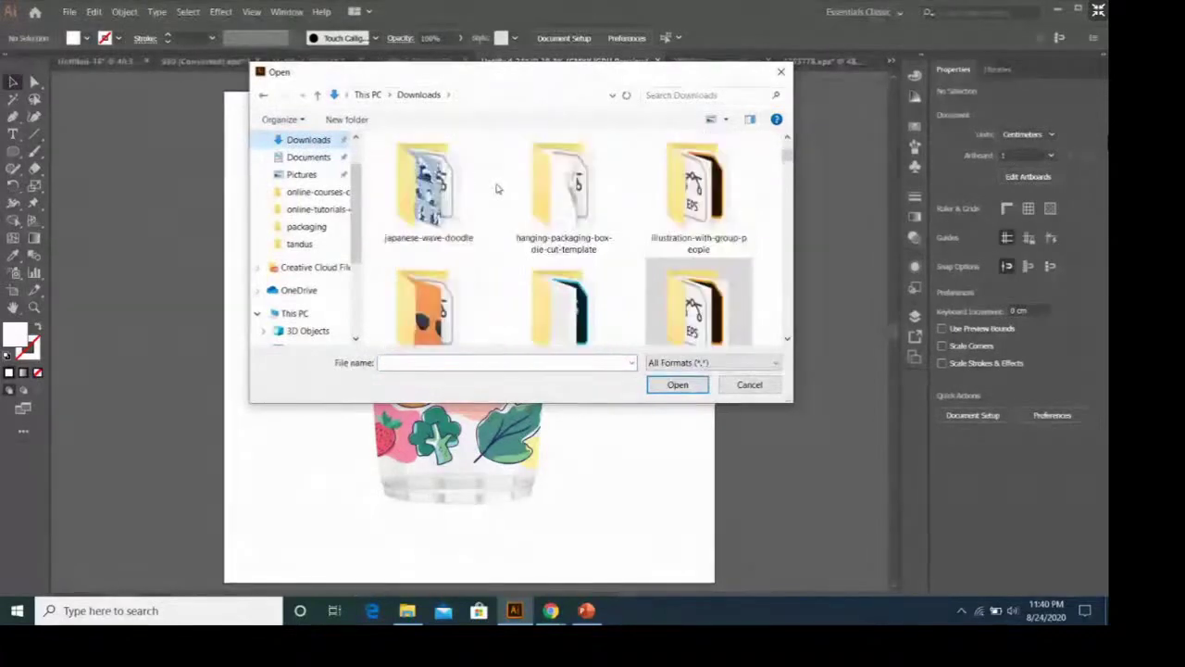
{"action": "scroll", "coordinate": [496, 189], "scroll_direction": "down", "scroll_amount": 5}
{"action": "scroll", "coordinate": [496, 189], "scroll_direction": "up", "scroll_amount": 1}
{"action": "scroll", "coordinate": [496, 189], "scroll_direction": "down", "scroll_amount": 1}
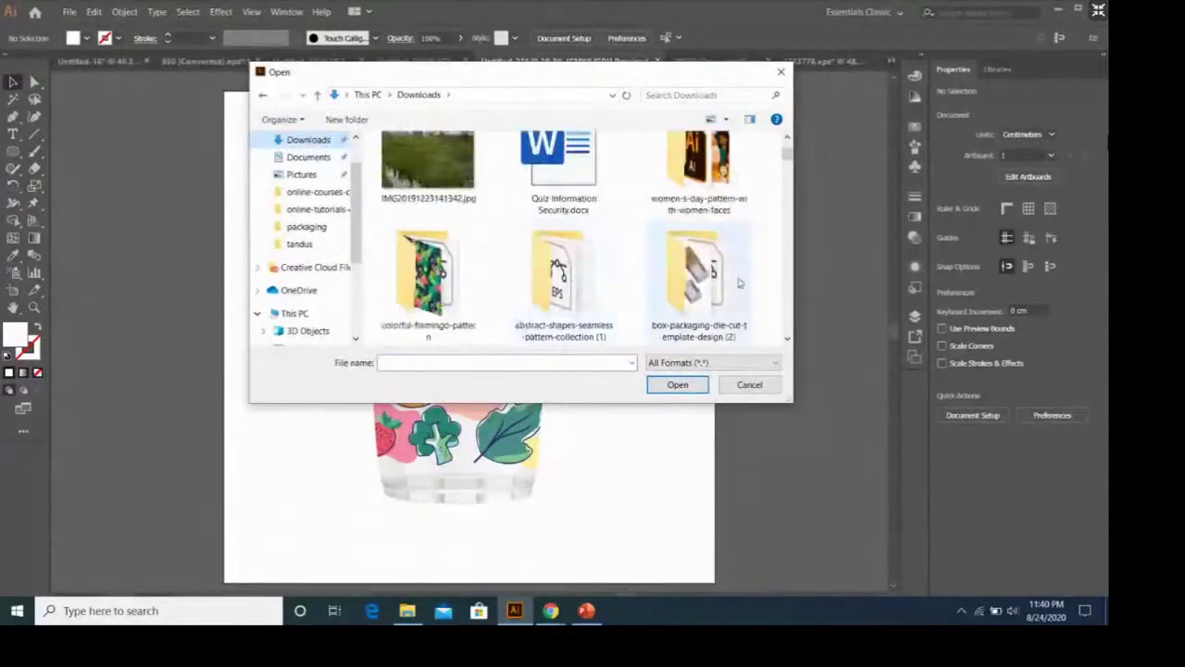
{"action": "double_click", "coordinate": [739, 282]}
{"action": "left_click", "coordinate": [465, 165]}
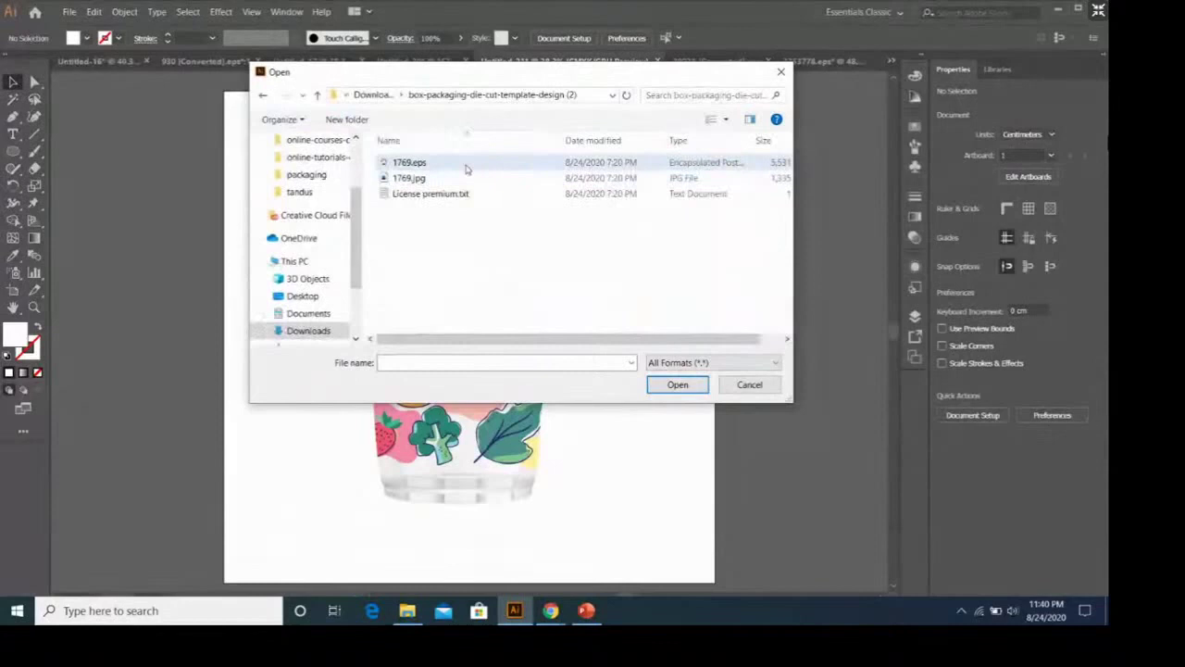
{"action": "left_click", "coordinate": [677, 385]}
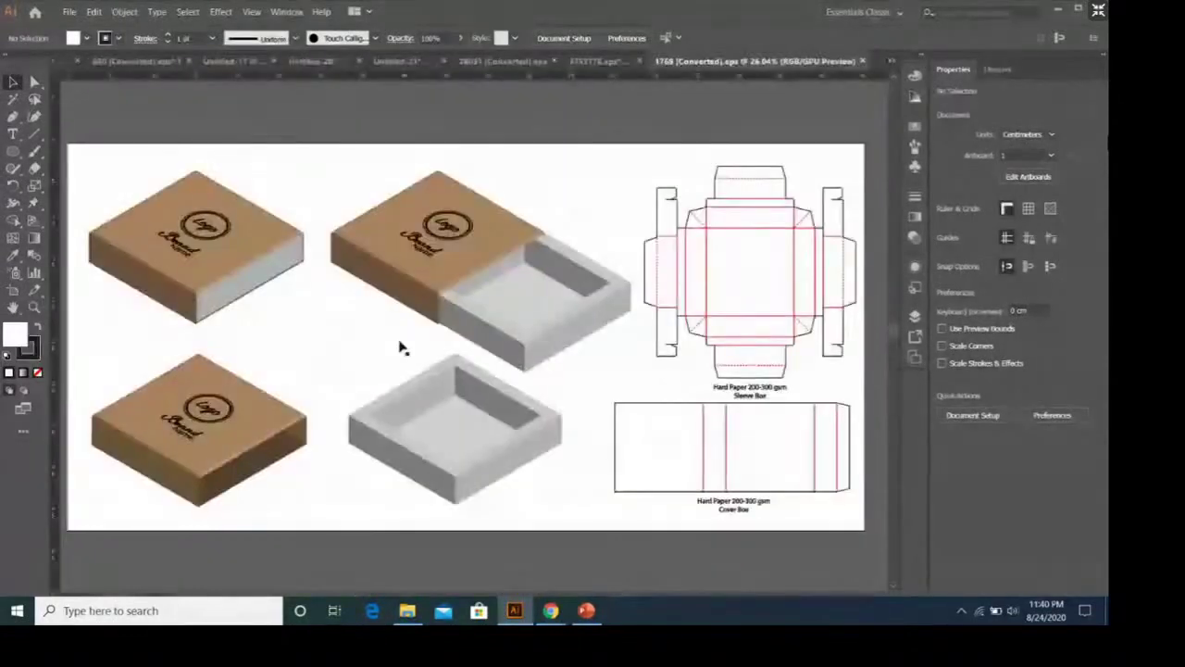
Step: Ungroup the top-left box and delete the logo from its lid
{"action": "scroll", "coordinate": [426, 356], "scroll_direction": "down", "scroll_amount": 1}
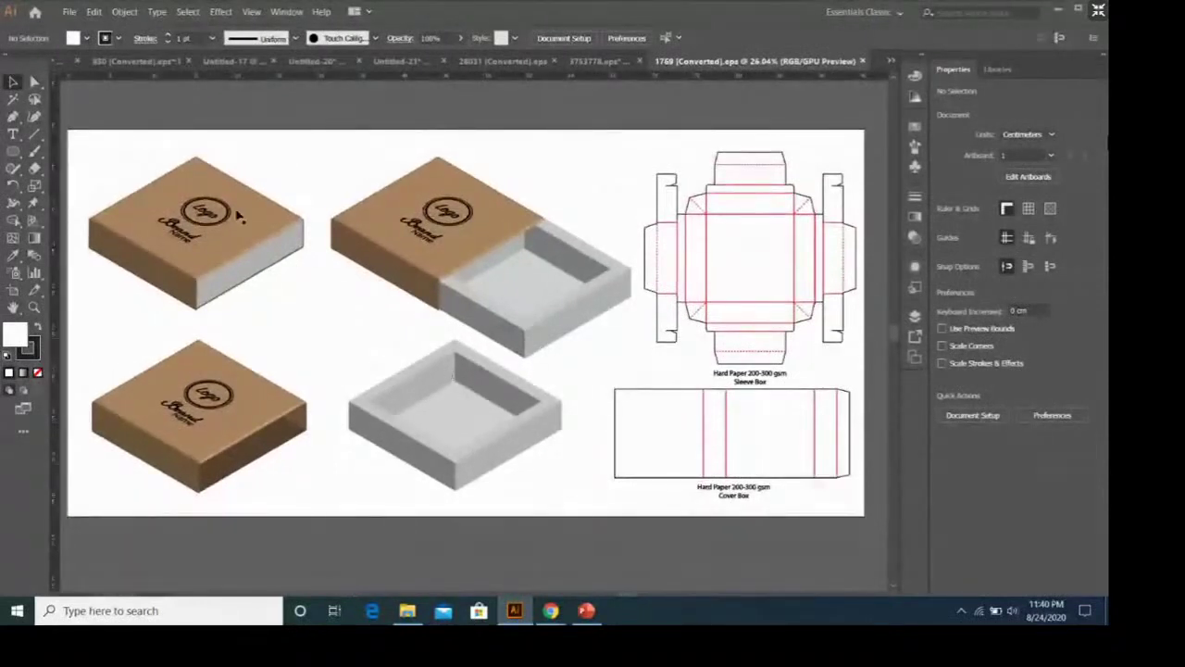
{"action": "left_click", "coordinate": [192, 224]}
{"action": "left_click", "coordinate": [416, 215]}
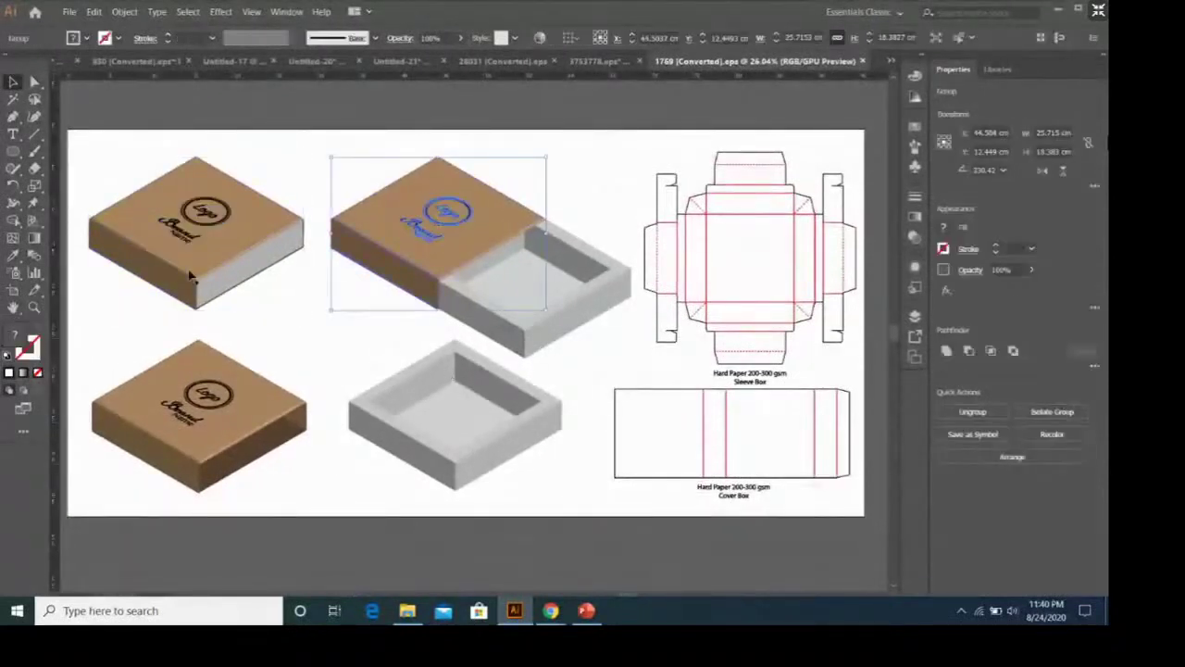
{"action": "left_click", "coordinate": [190, 380]}
{"action": "left_click", "coordinate": [365, 314]}
{"action": "left_click", "coordinate": [204, 213]}
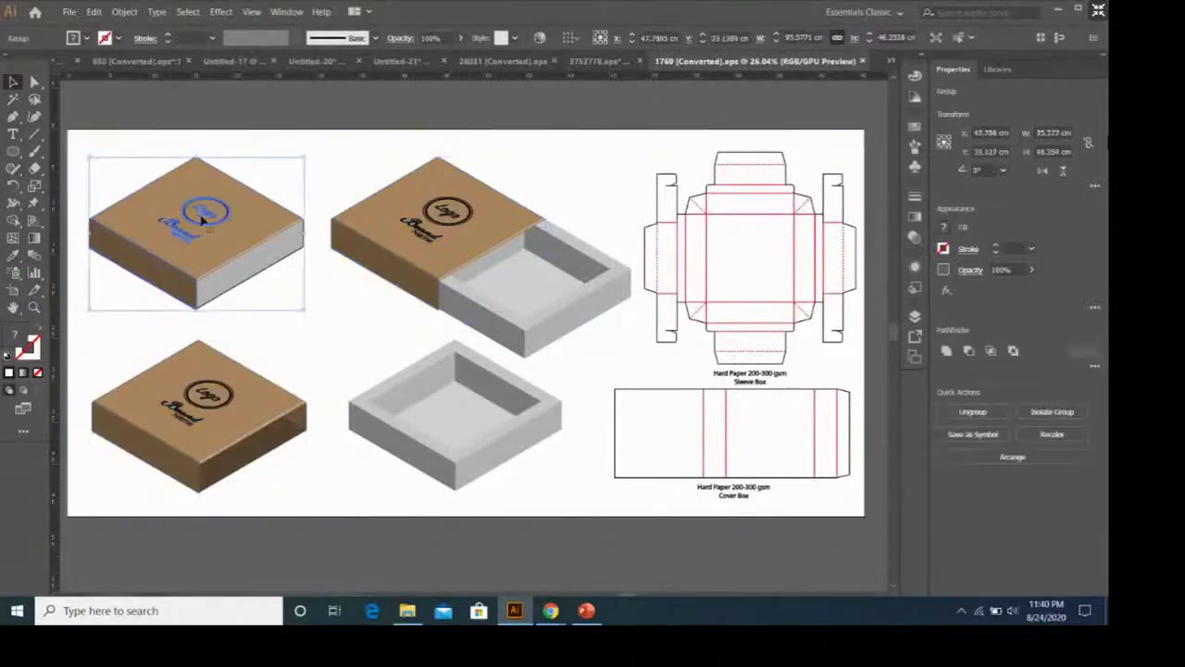
{"action": "right_click", "coordinate": [201, 217]}
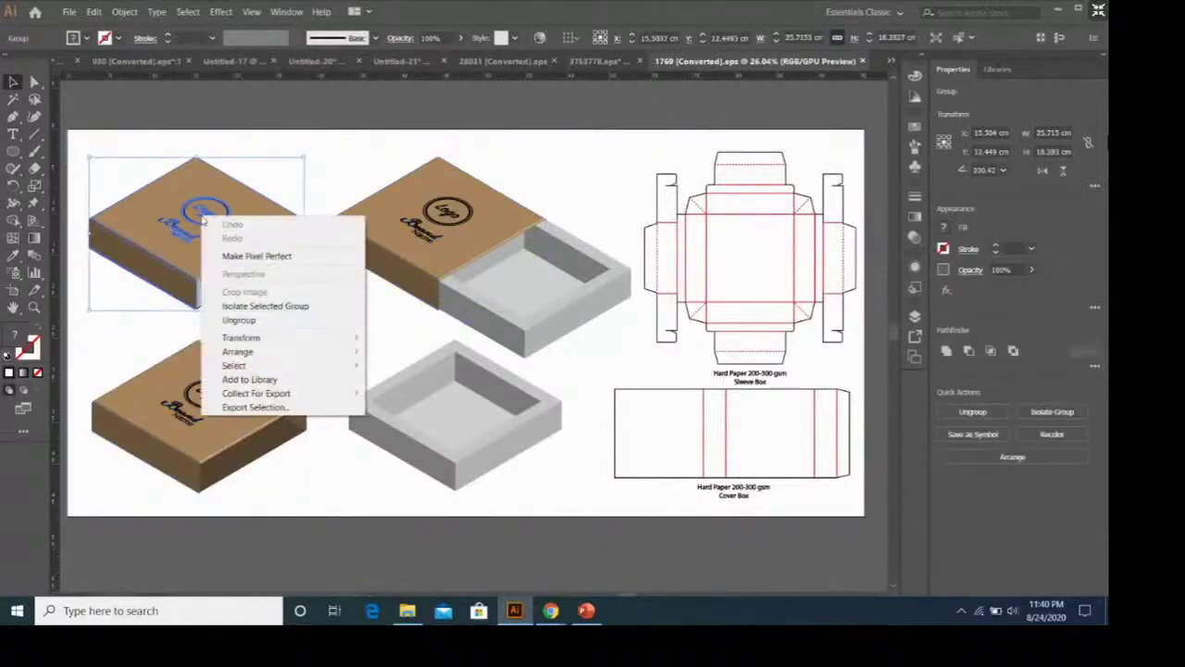
{"action": "left_click", "coordinate": [238, 320]}
{"action": "left_click", "coordinate": [352, 320]}
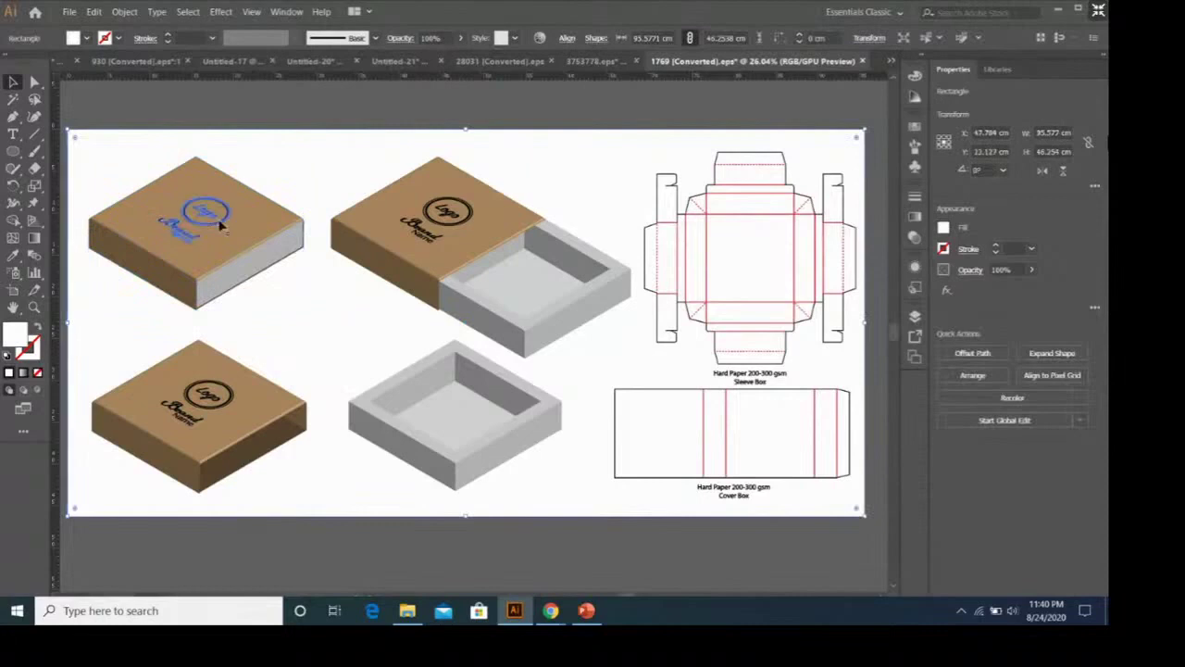
{"action": "left_click", "coordinate": [221, 225]}
{"action": "key", "text": "Delete"}
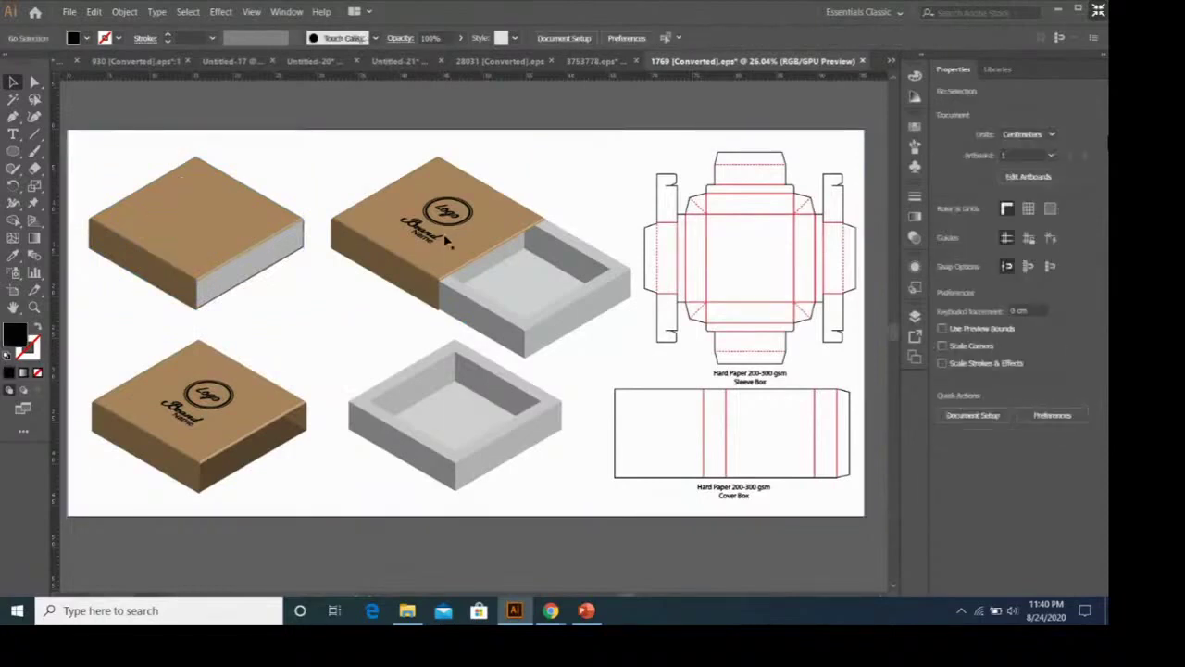
Step: Ungroup the top-middle sliding box and delete the logo from its lid
{"action": "right_click", "coordinate": [436, 232]}
{"action": "left_click", "coordinate": [431, 227]}
{"action": "right_click", "coordinate": [428, 222]}
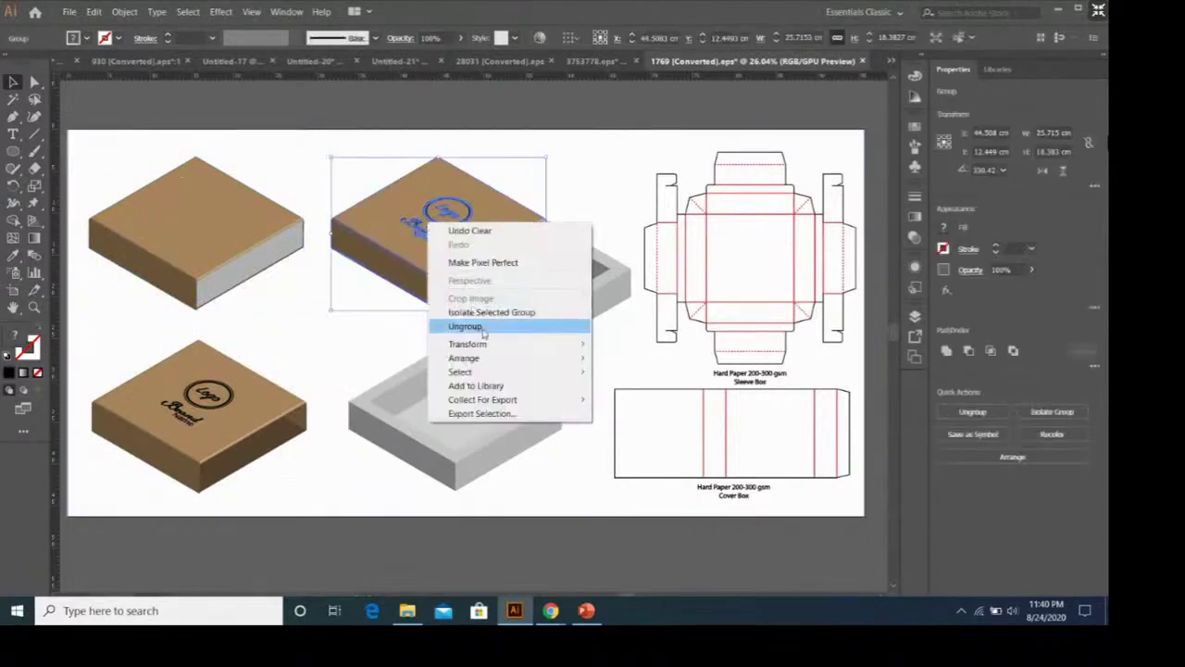
{"action": "left_click", "coordinate": [465, 325]}
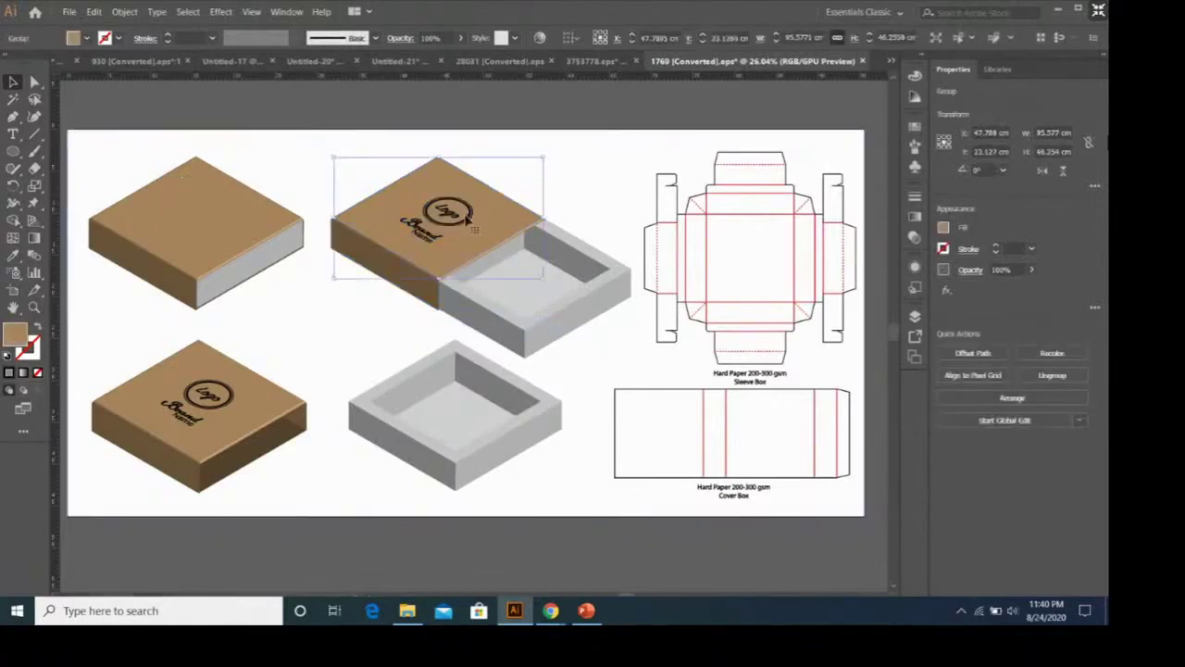
{"action": "left_click", "coordinate": [468, 227]}
{"action": "key", "text": "Delete"}
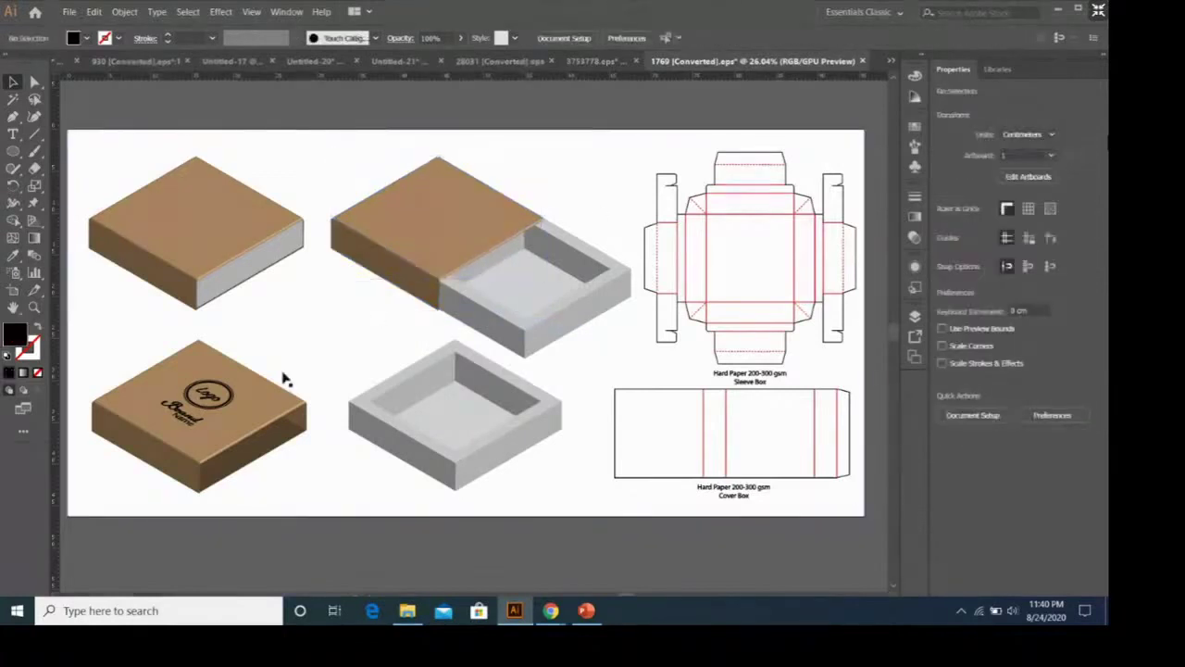
Step: Ungroup the bottom-left box twice and delete its lid logo, leaving the lid plain
{"action": "left_click", "coordinate": [230, 393]}
{"action": "right_click", "coordinate": [229, 393]}
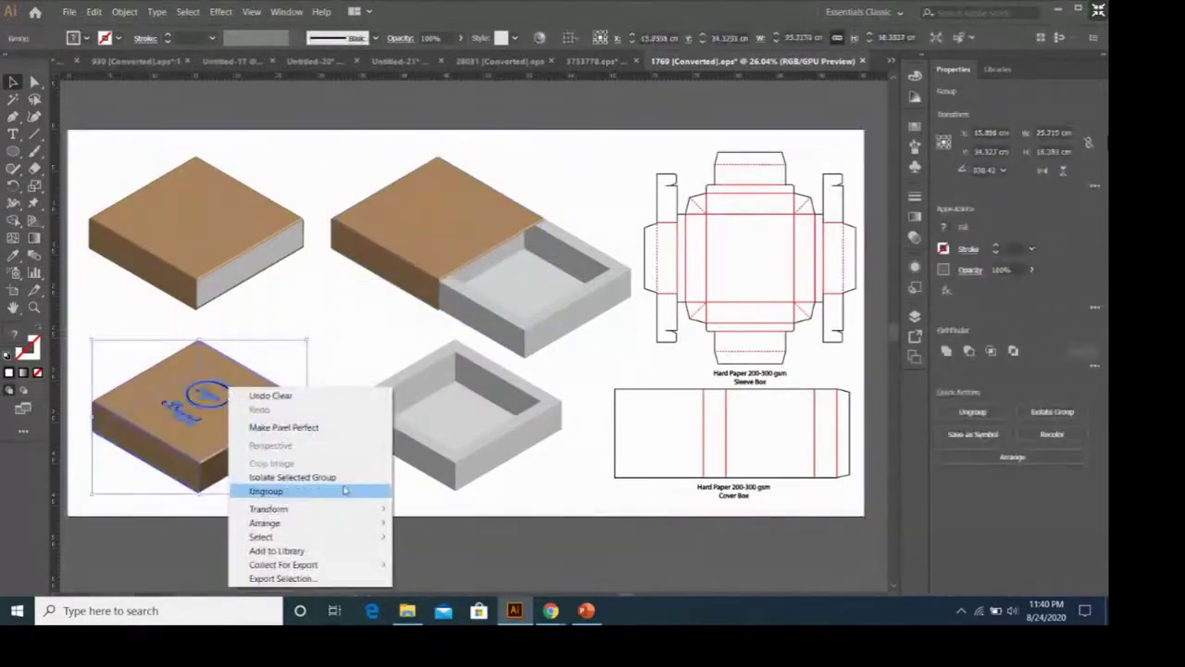
{"action": "left_click", "coordinate": [358, 487]}
{"action": "left_click", "coordinate": [234, 404]}
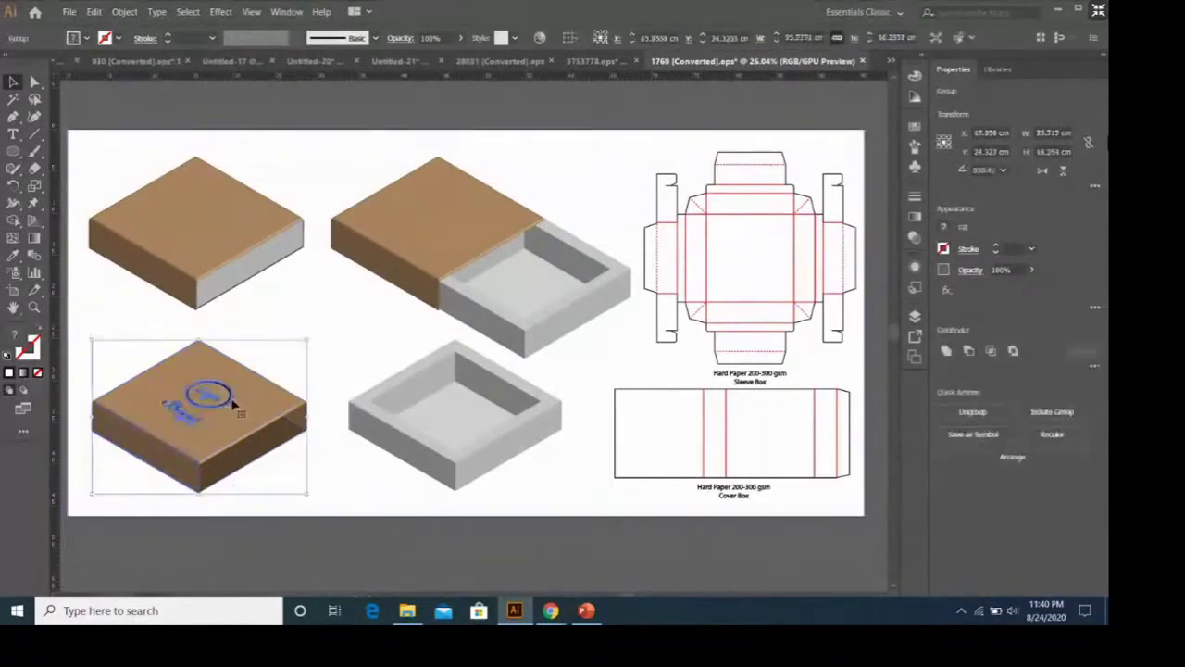
{"action": "right_click", "coordinate": [234, 404]}
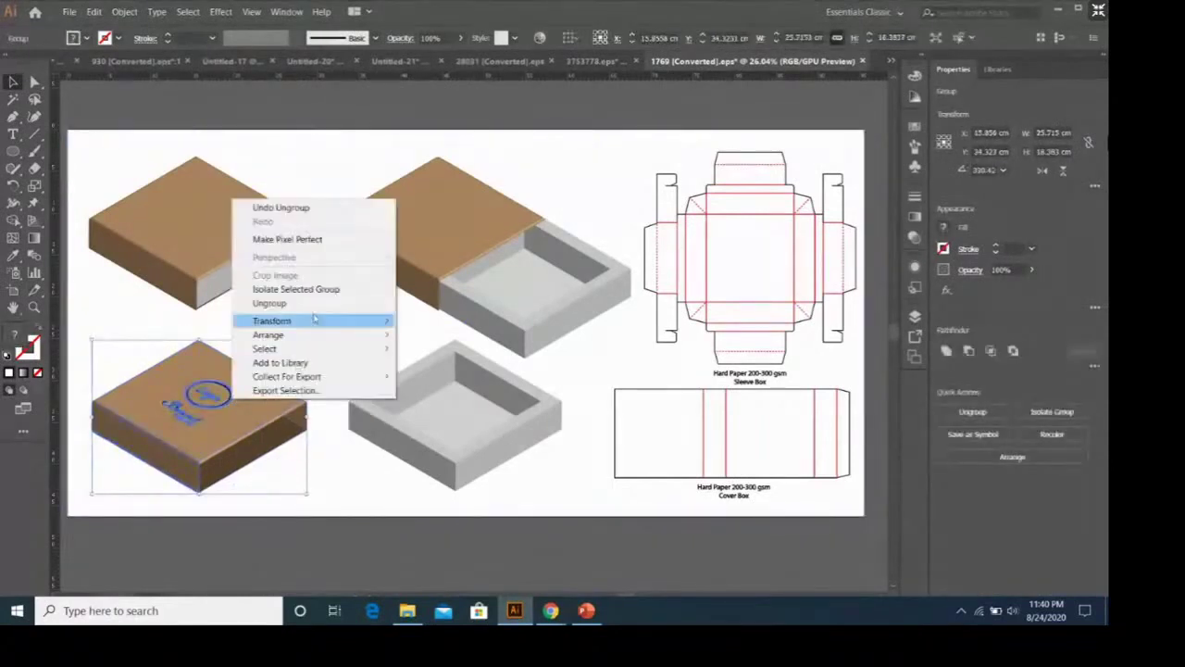
{"action": "left_click", "coordinate": [278, 303]}
{"action": "left_click", "coordinate": [232, 403]}
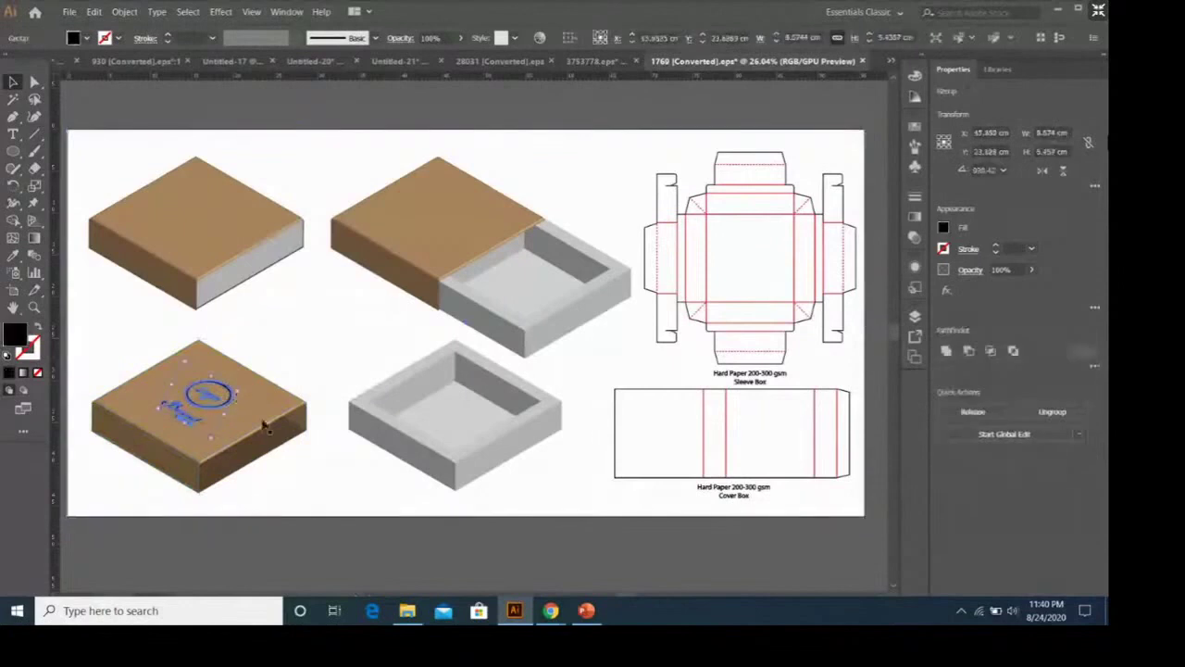
{"action": "key", "text": "Delete"}
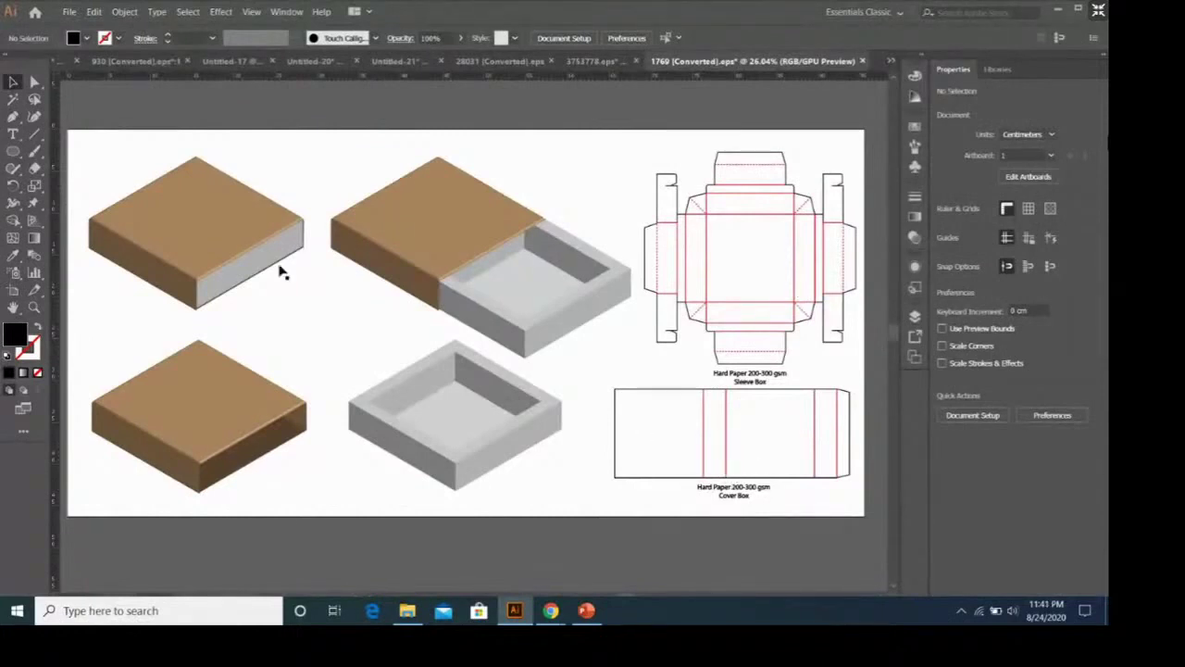
{"action": "left_click", "coordinate": [252, 229]}
{"action": "left_click", "coordinate": [387, 236]}
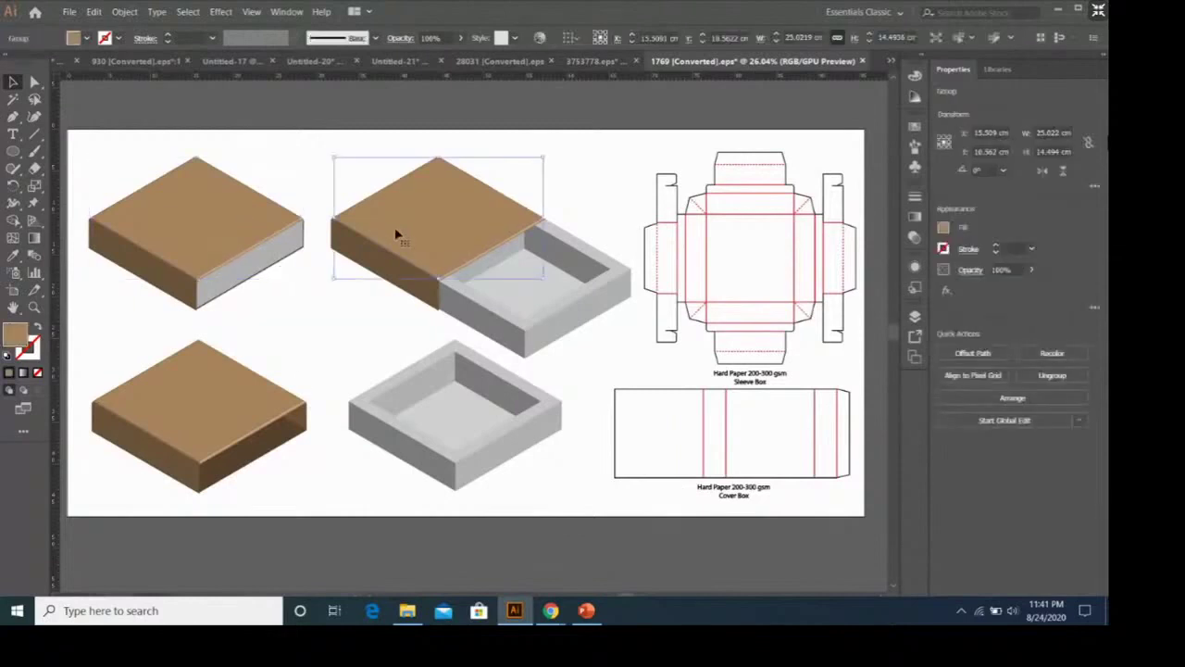
{"action": "left_click", "coordinate": [262, 403]}
Step: Select the top-left closed box and show its Fill swatches in the Properties panel
{"action": "left_click", "coordinate": [563, 316]}
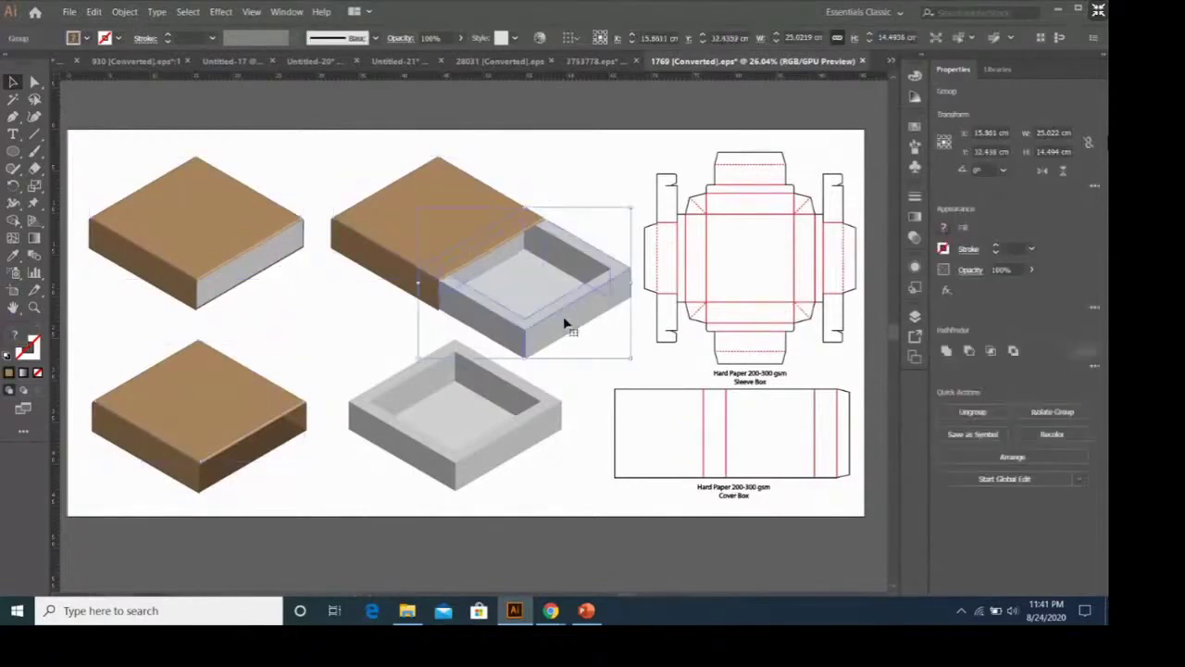
{"action": "left_click", "coordinate": [523, 416]}
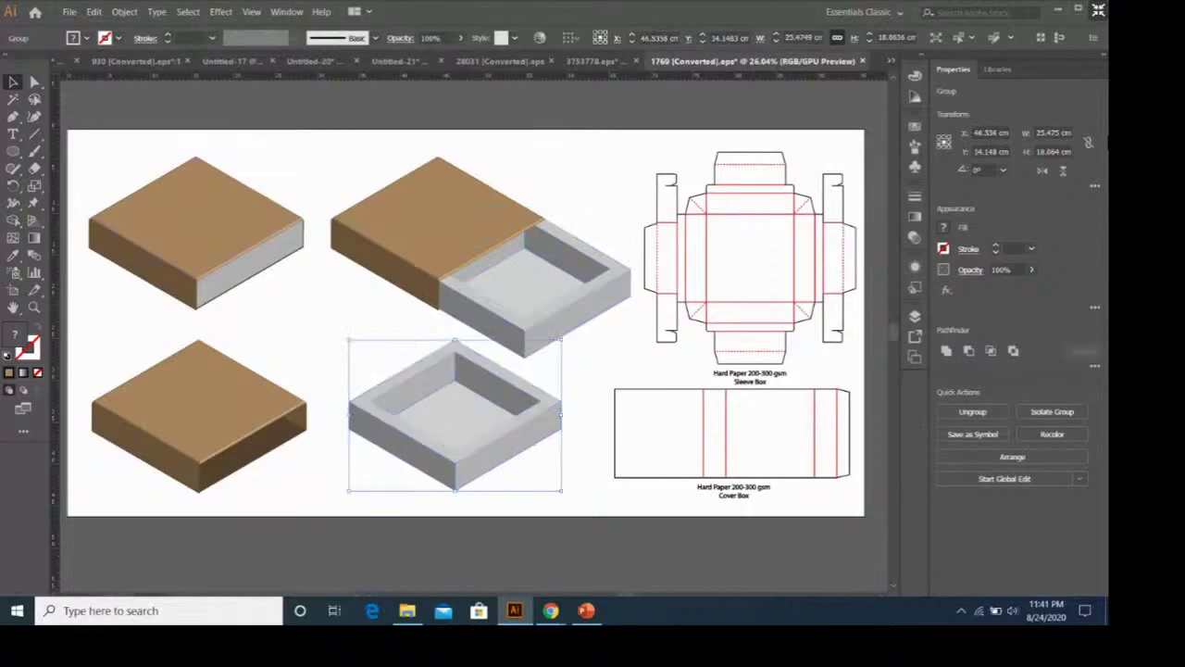
{"action": "left_click", "coordinate": [265, 239]}
{"action": "left_click", "coordinate": [442, 230]}
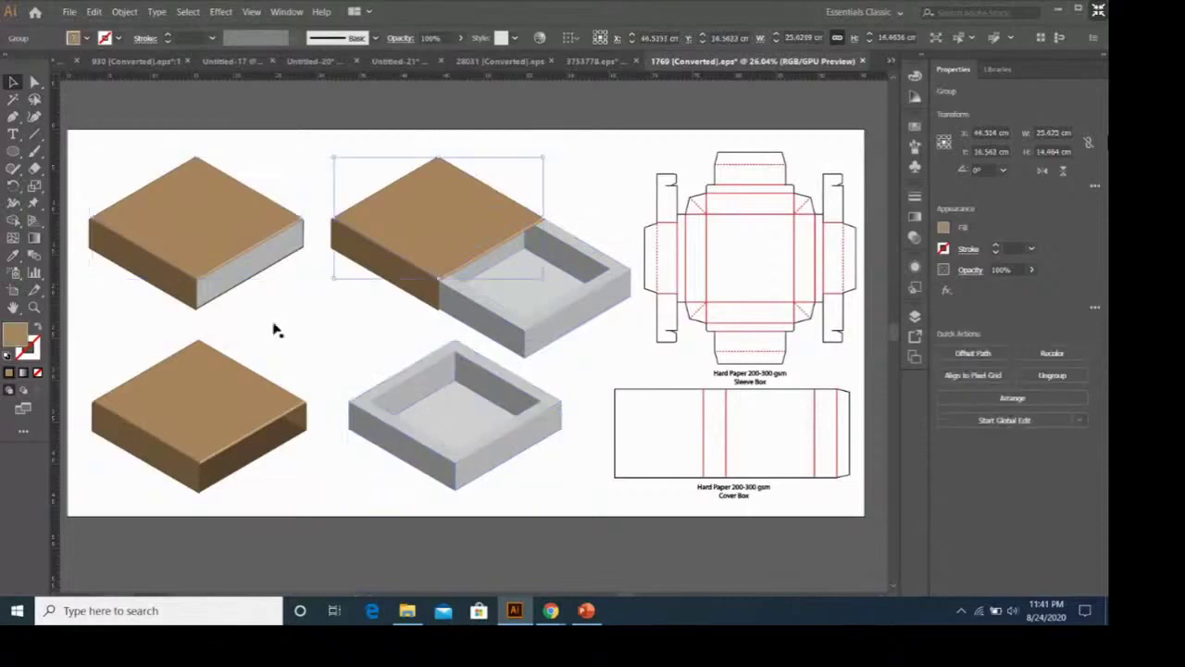
{"action": "left_click", "coordinate": [237, 405]}
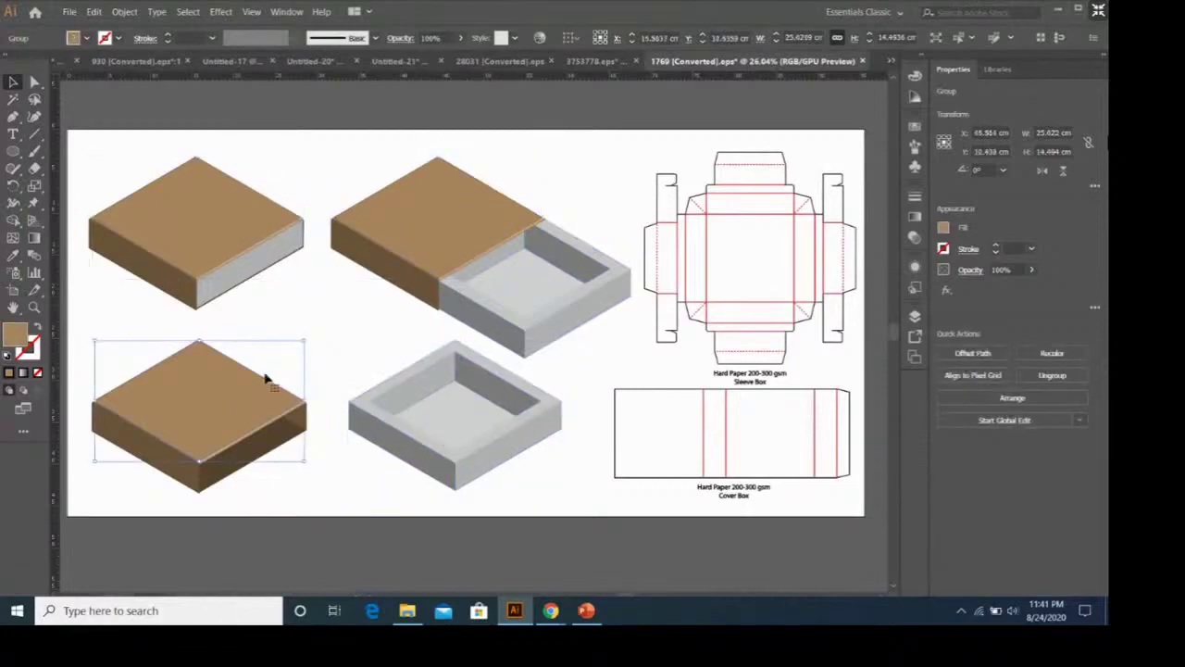
{"action": "left_click", "coordinate": [213, 324]}
{"action": "left_click", "coordinate": [149, 199]}
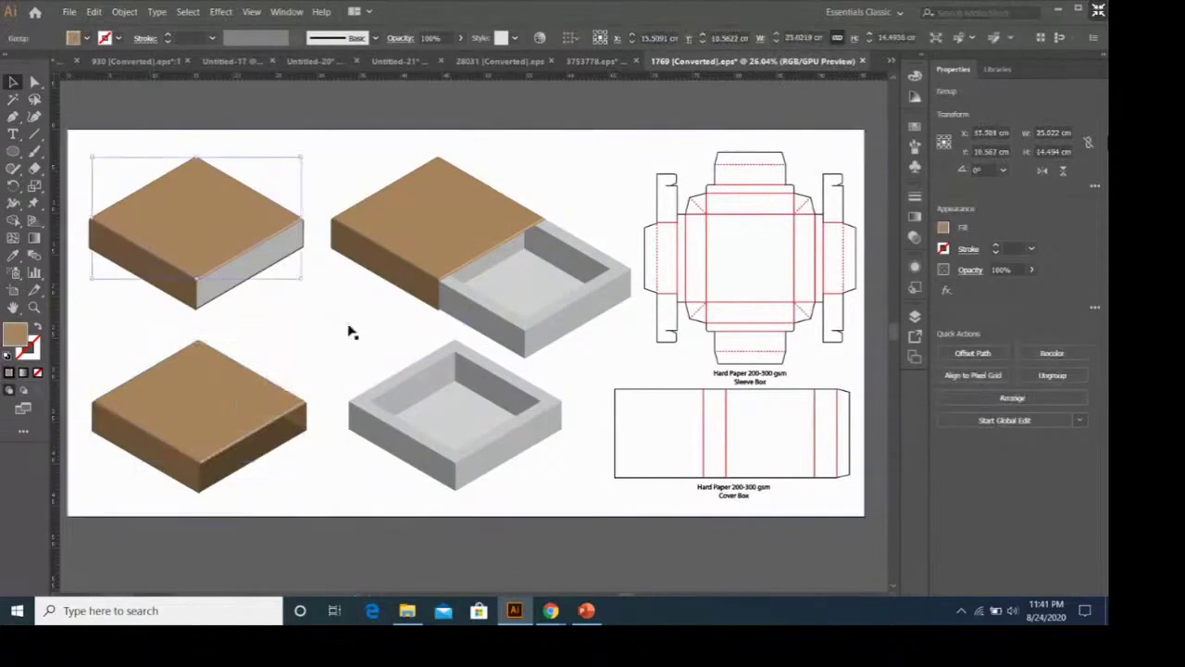
{"action": "left_click", "coordinate": [404, 239]}
{"action": "left_click", "coordinate": [166, 185]}
{"action": "left_click", "coordinate": [944, 228]}
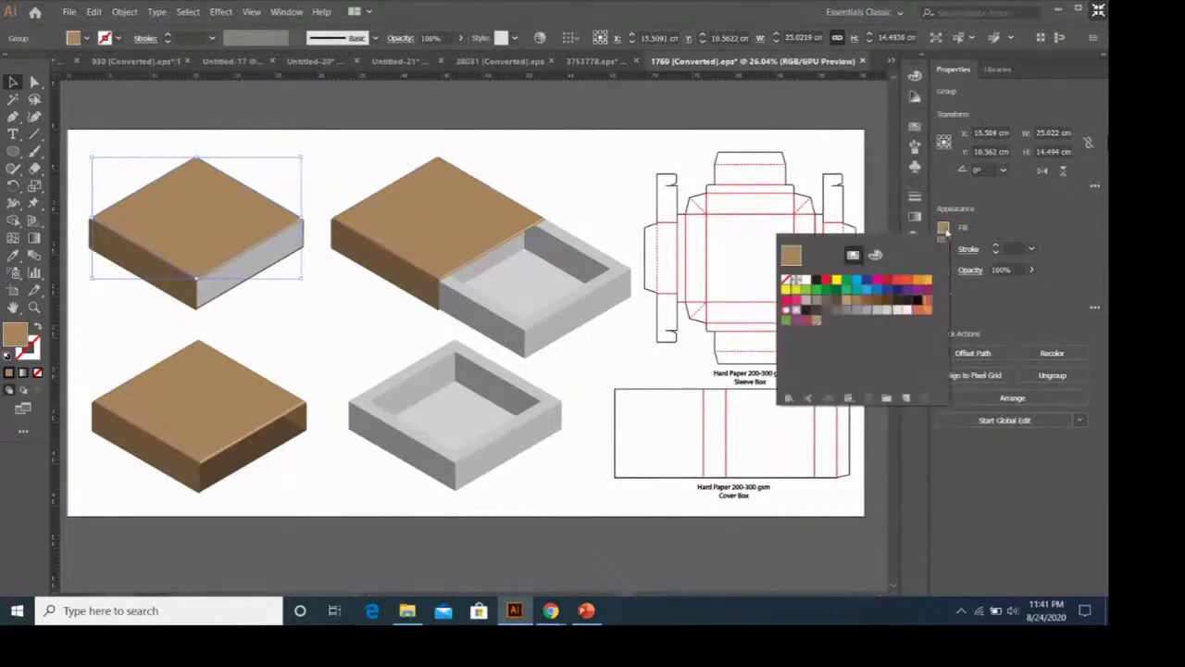
Step: Make the top-left lid yellow and eyedrop that yellow onto the other two lids
{"action": "left_click", "coordinate": [794, 291]}
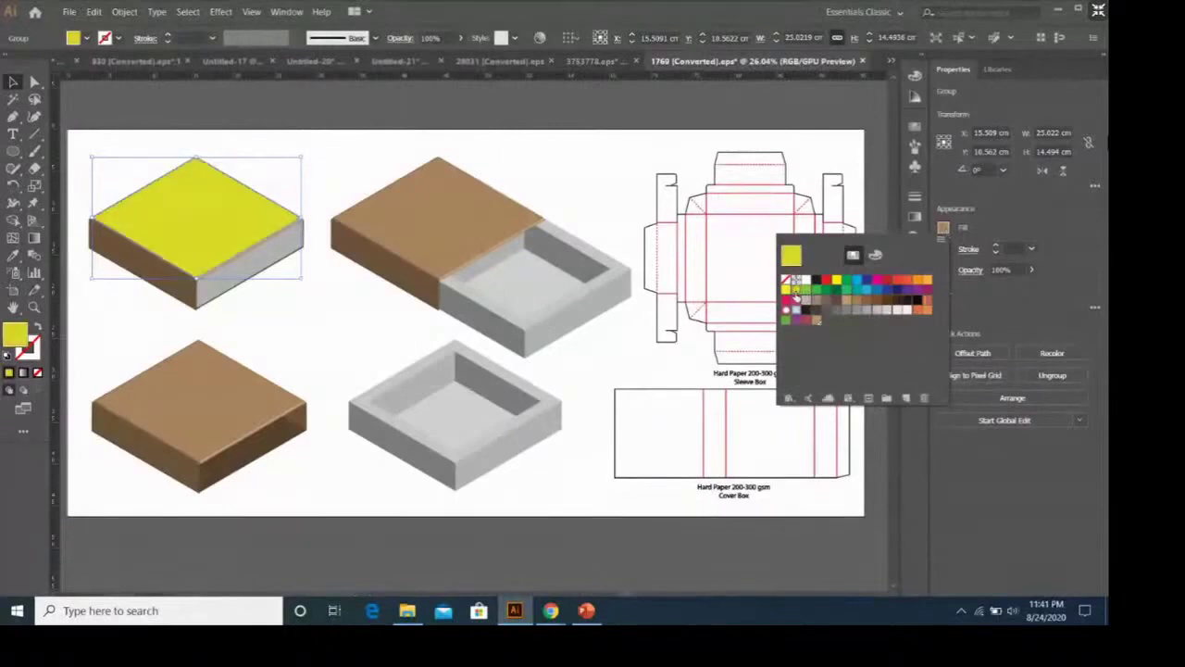
{"action": "left_click", "coordinate": [374, 282]}
{"action": "left_click", "coordinate": [556, 197]}
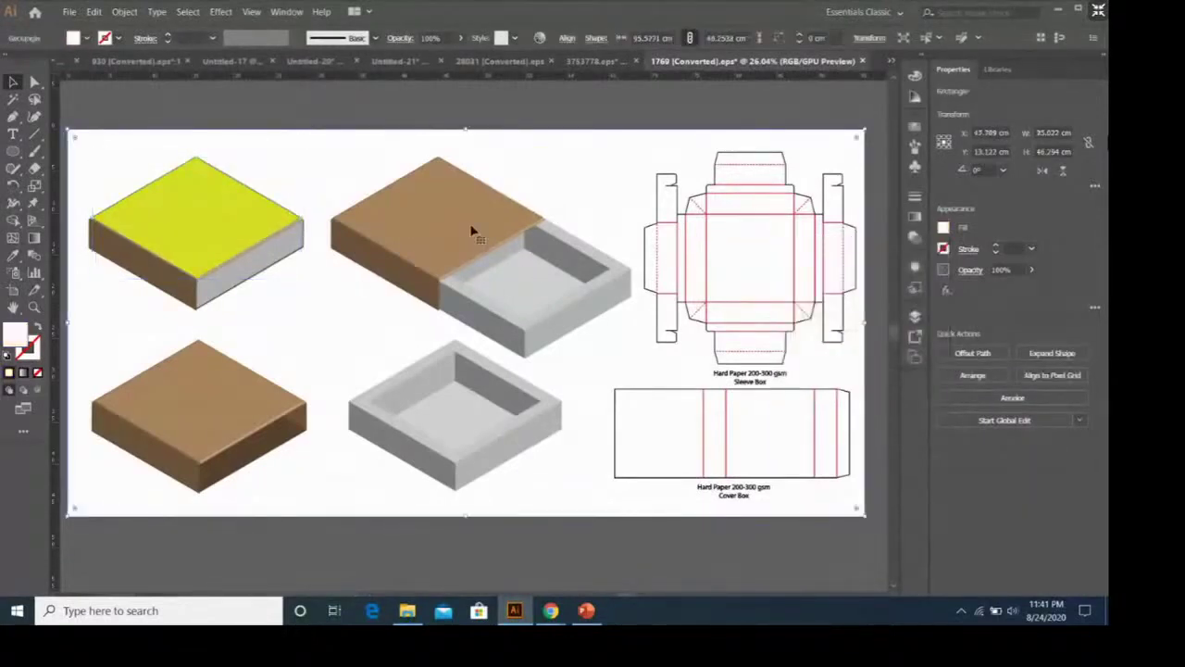
{"action": "left_click", "coordinate": [476, 243]}
{"action": "left_click", "coordinate": [216, 418], "text": "shift"}
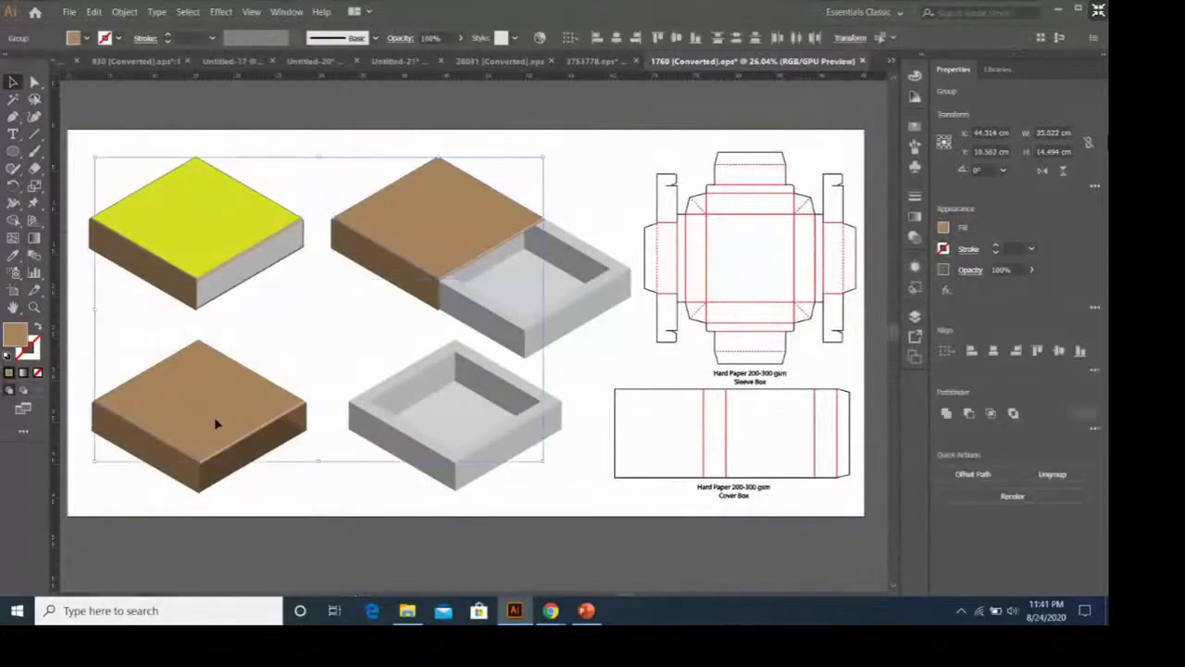
{"action": "left_click", "coordinate": [13, 254]}
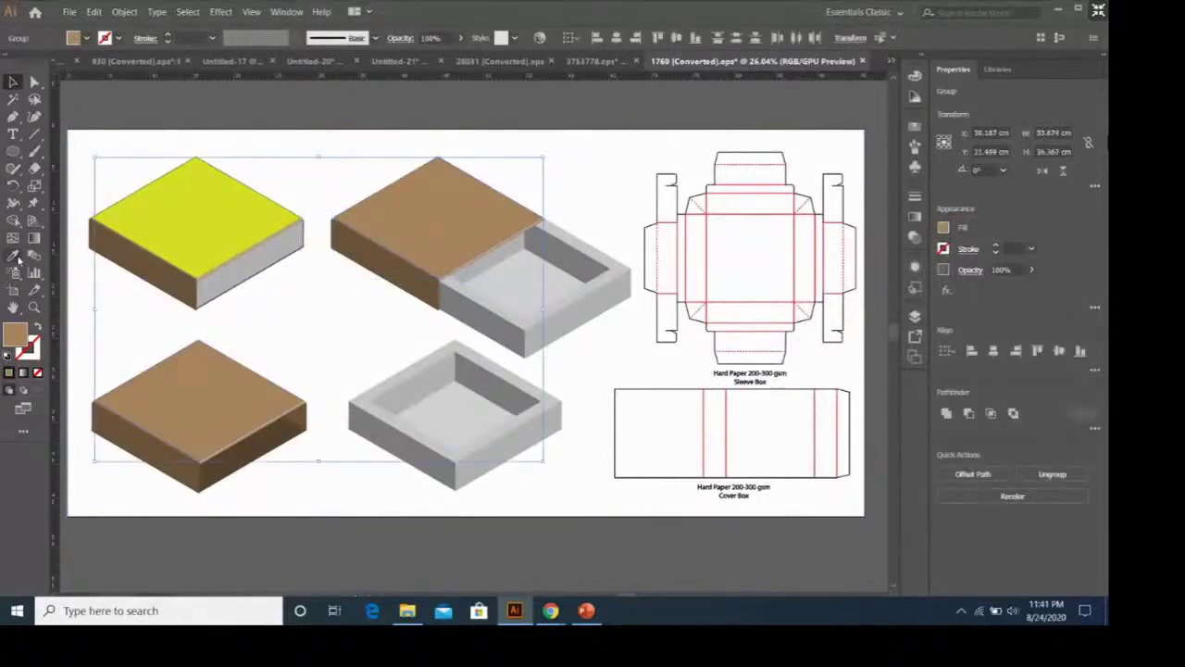
{"action": "left_click", "coordinate": [246, 214]}
Step: Select the brown side faces of all three closed boxes for the Eyedropper
{"action": "key", "text": "v"}
{"action": "left_click", "coordinate": [186, 281]}
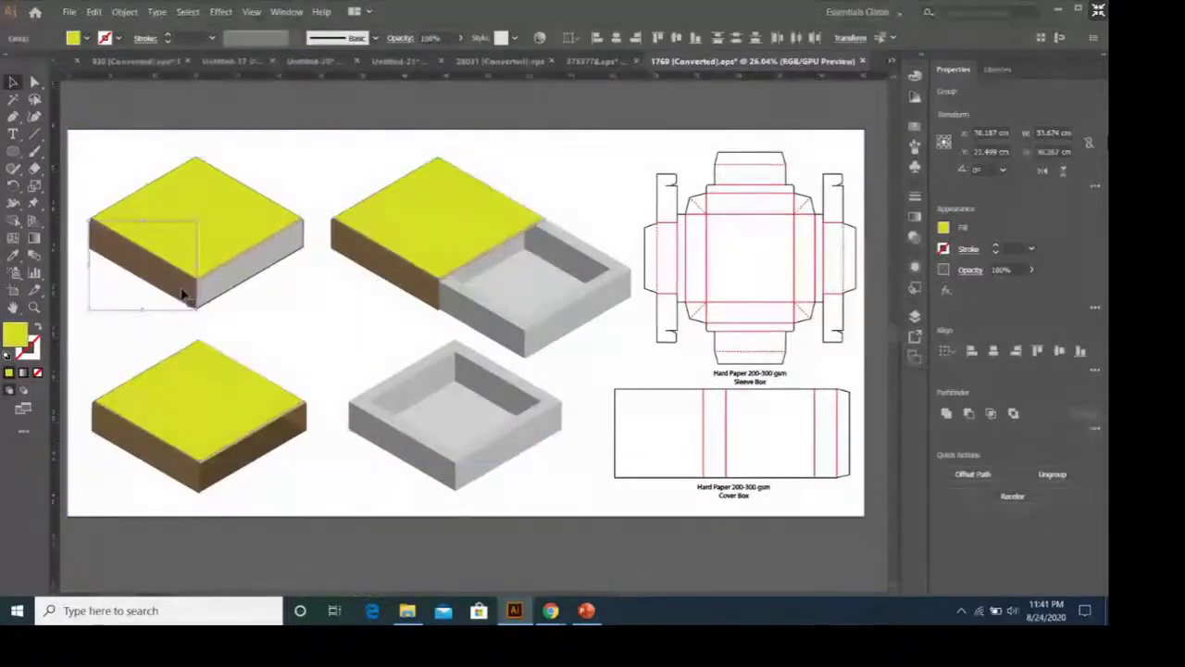
{"action": "key", "text": "ctrl+shift+a"}
{"action": "left_click", "coordinate": [197, 283]}
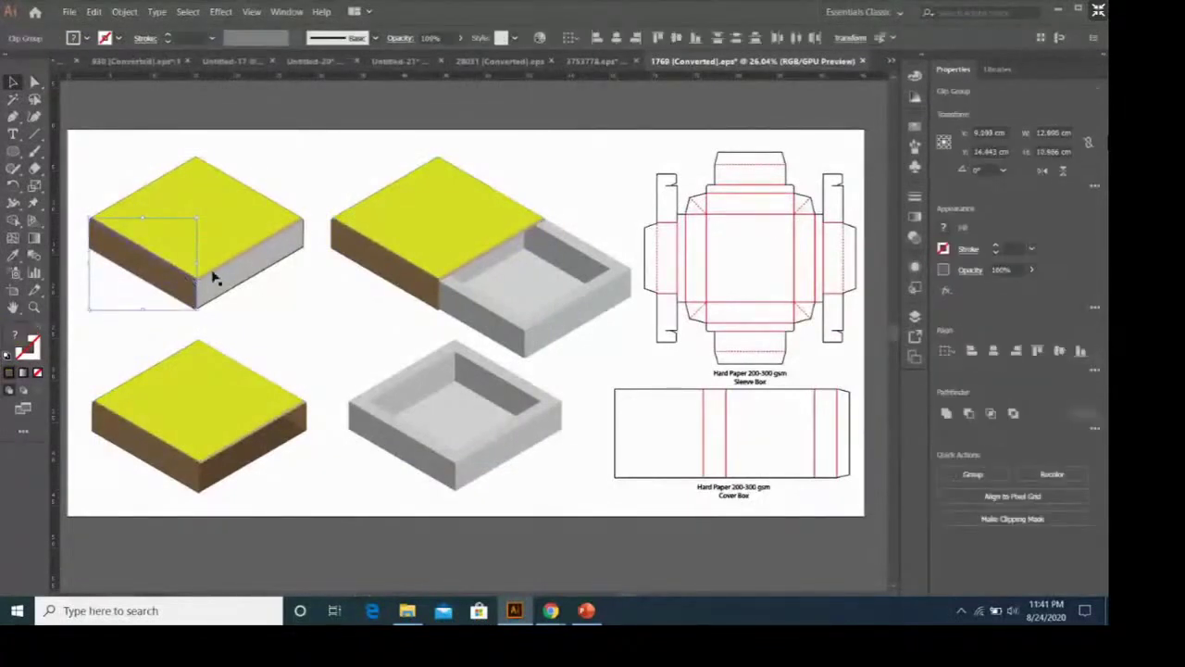
{"action": "left_click", "coordinate": [219, 278], "text": "shift"}
{"action": "left_click", "coordinate": [489, 255], "text": "shift"}
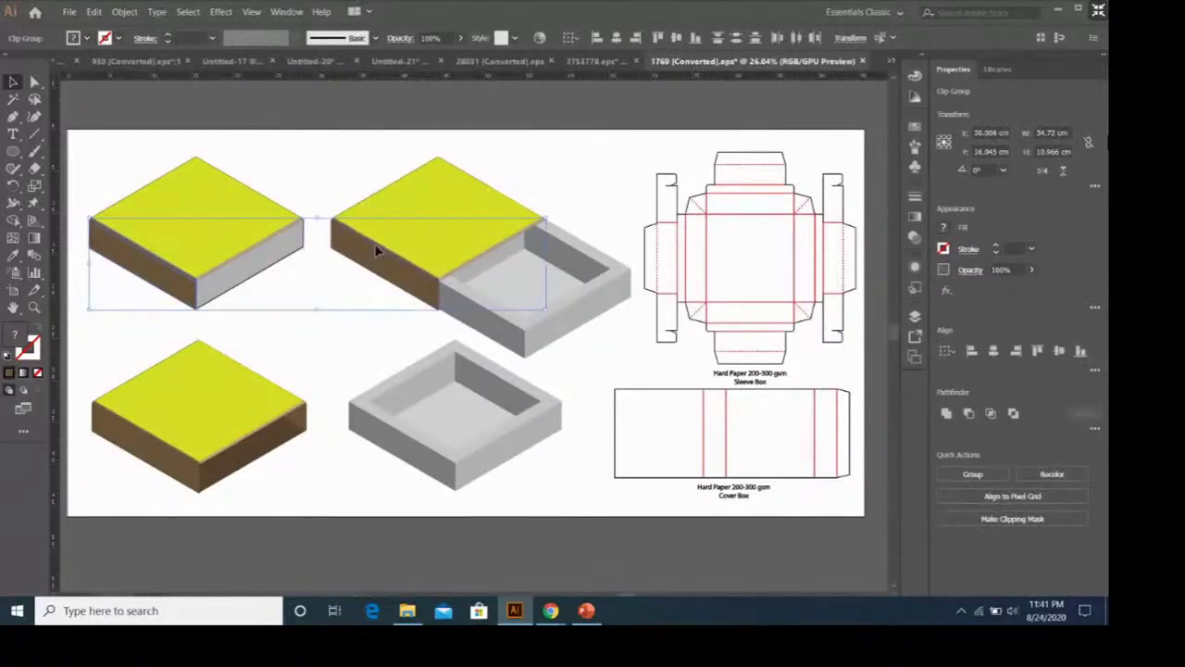
{"action": "left_click", "coordinate": [190, 455], "text": "shift"}
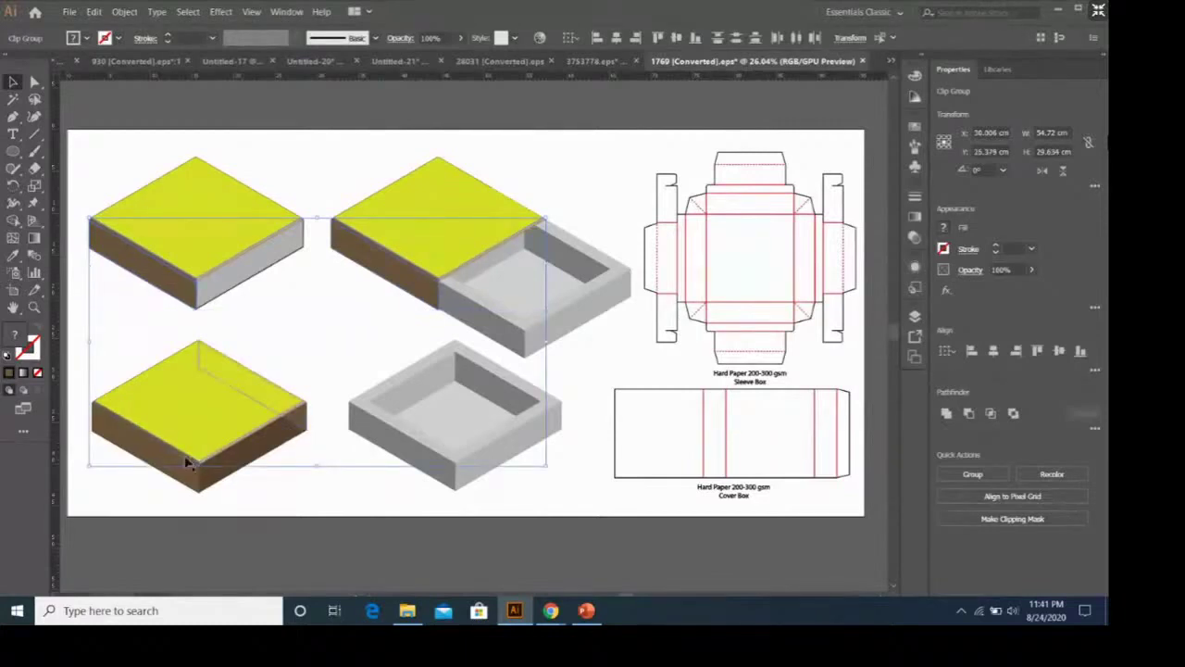
{"action": "double_click", "coordinate": [188, 463]}
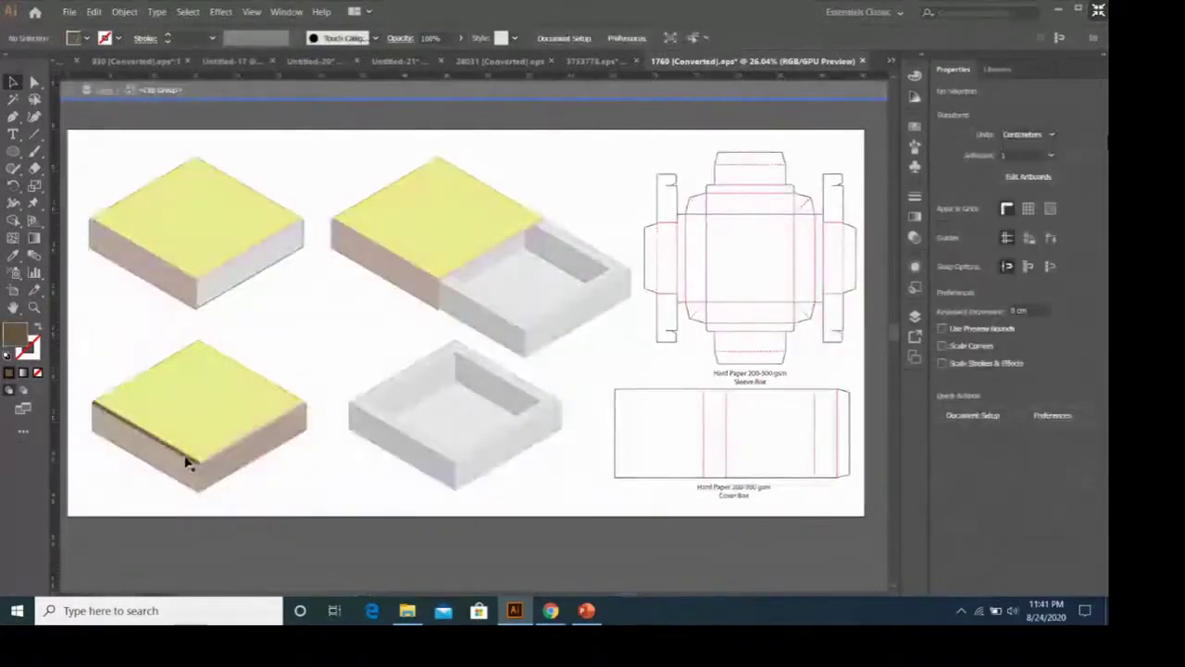
{"action": "key", "text": "Escape"}
{"action": "left_click", "coordinate": [185, 294]}
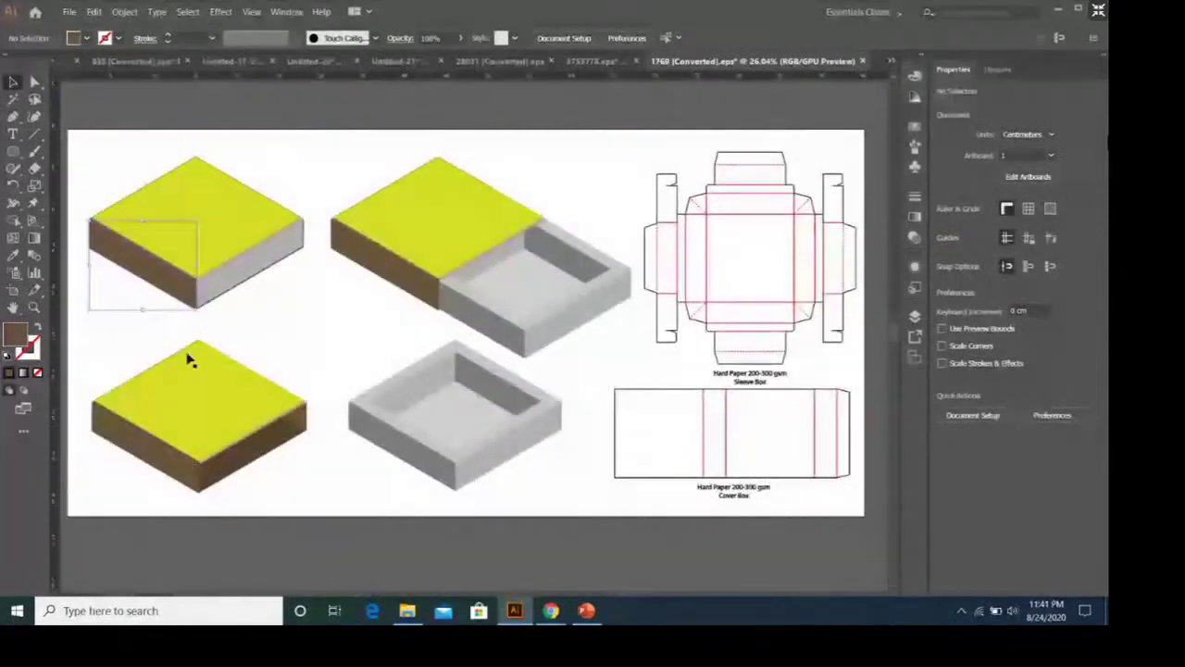
{"action": "left_click", "coordinate": [419, 266], "text": "shift"}
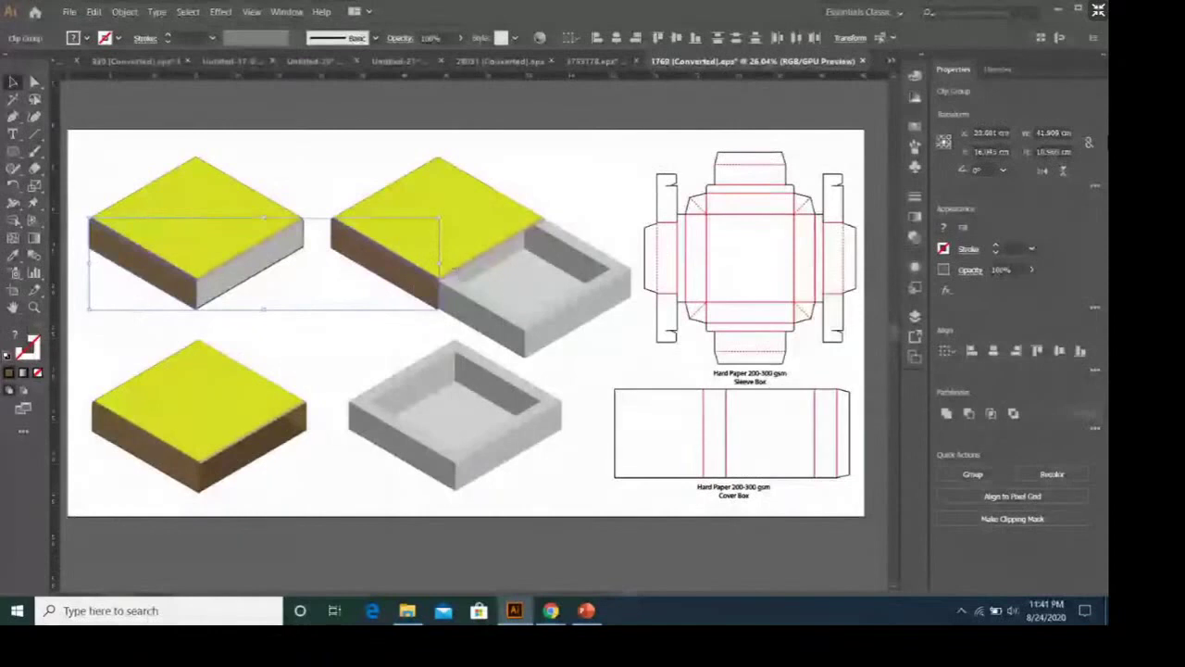
{"action": "left_click", "coordinate": [460, 277], "text": "shift"}
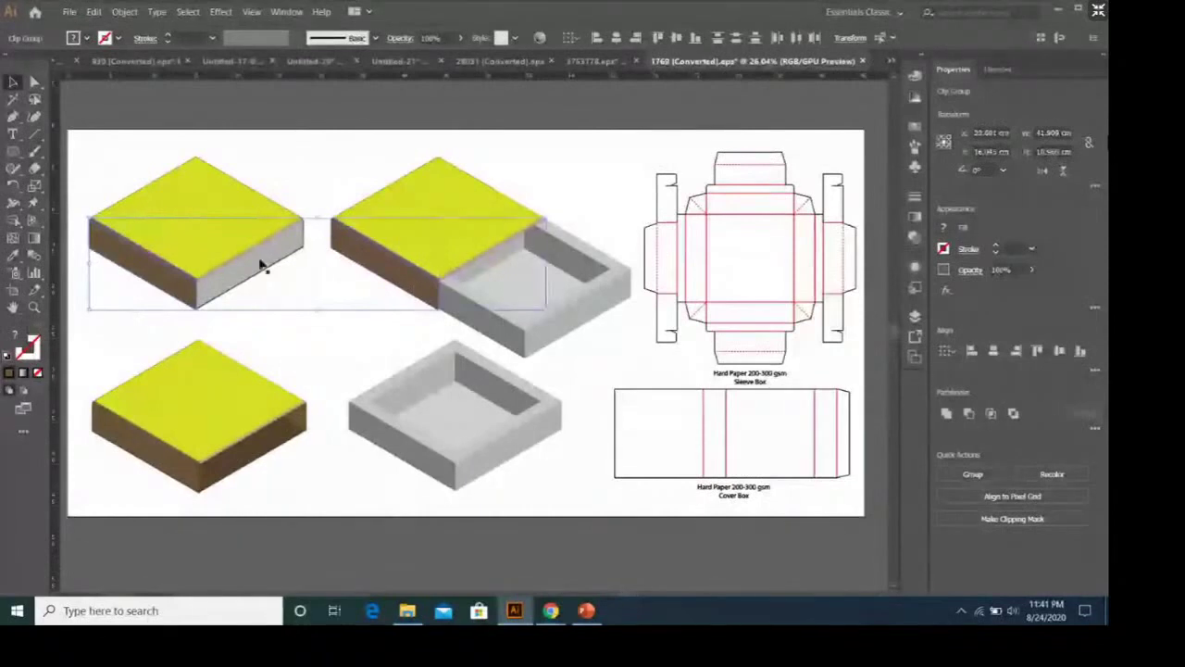
{"action": "left_click", "coordinate": [155, 449], "text": "shift"}
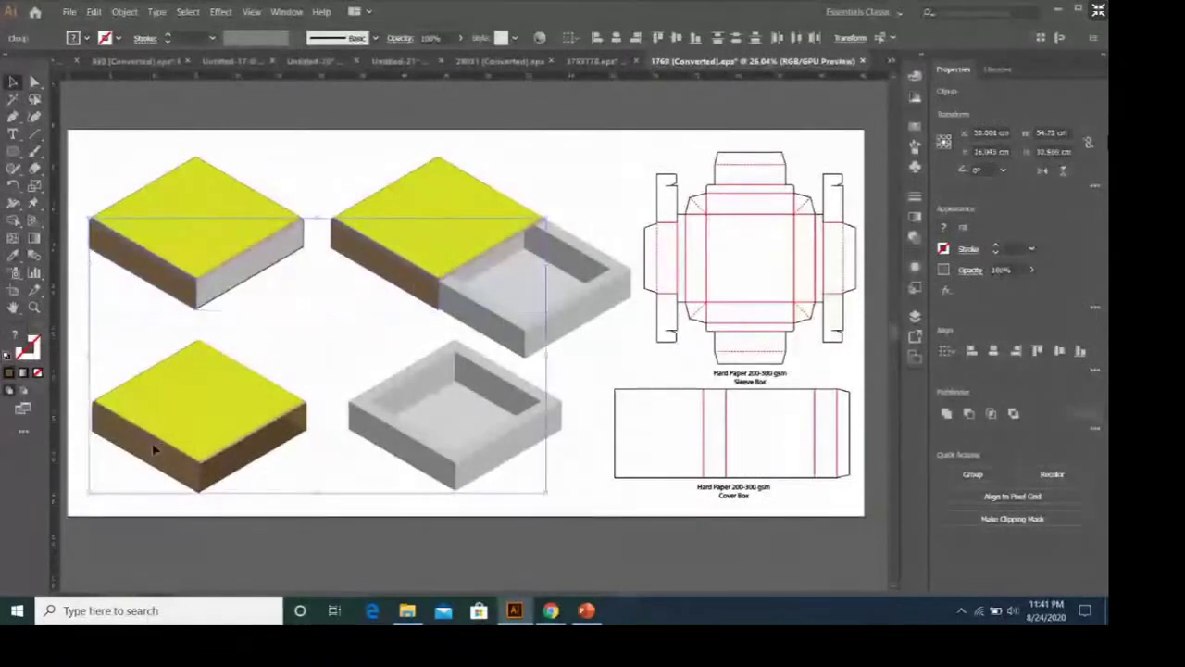
{"action": "left_click", "coordinate": [13, 255]}
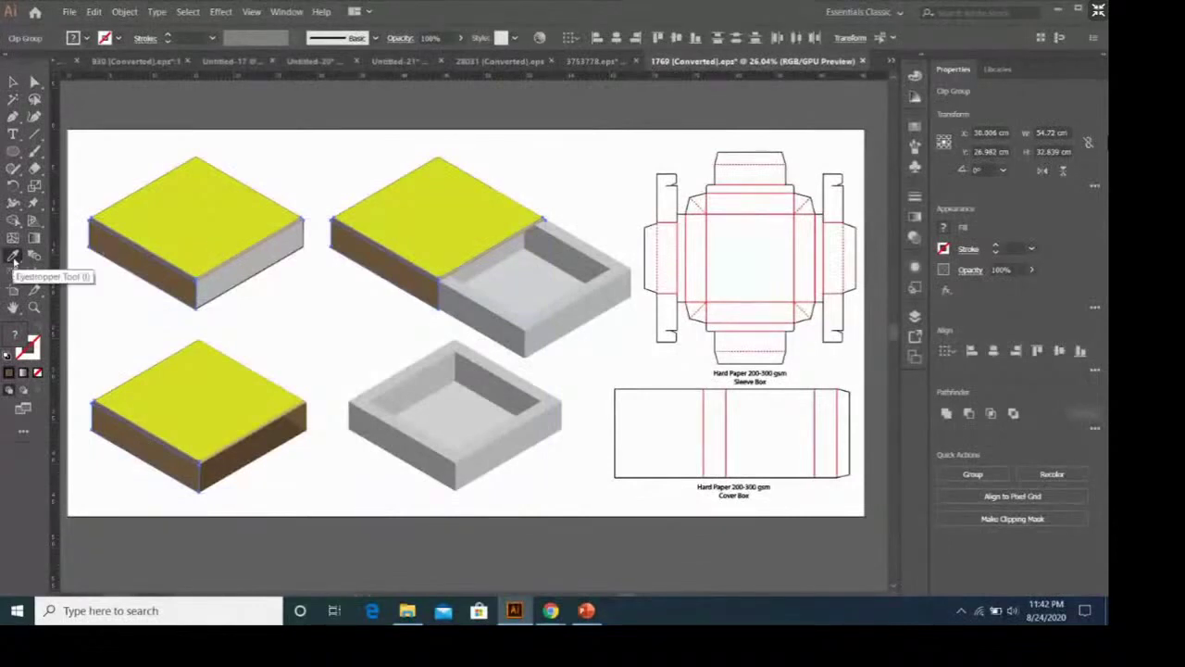
Step: Copy the lime-yellow onto the selected sides, then select the boxes' left faces
{"action": "left_click", "coordinate": [219, 216]}
{"action": "key", "text": "v"}
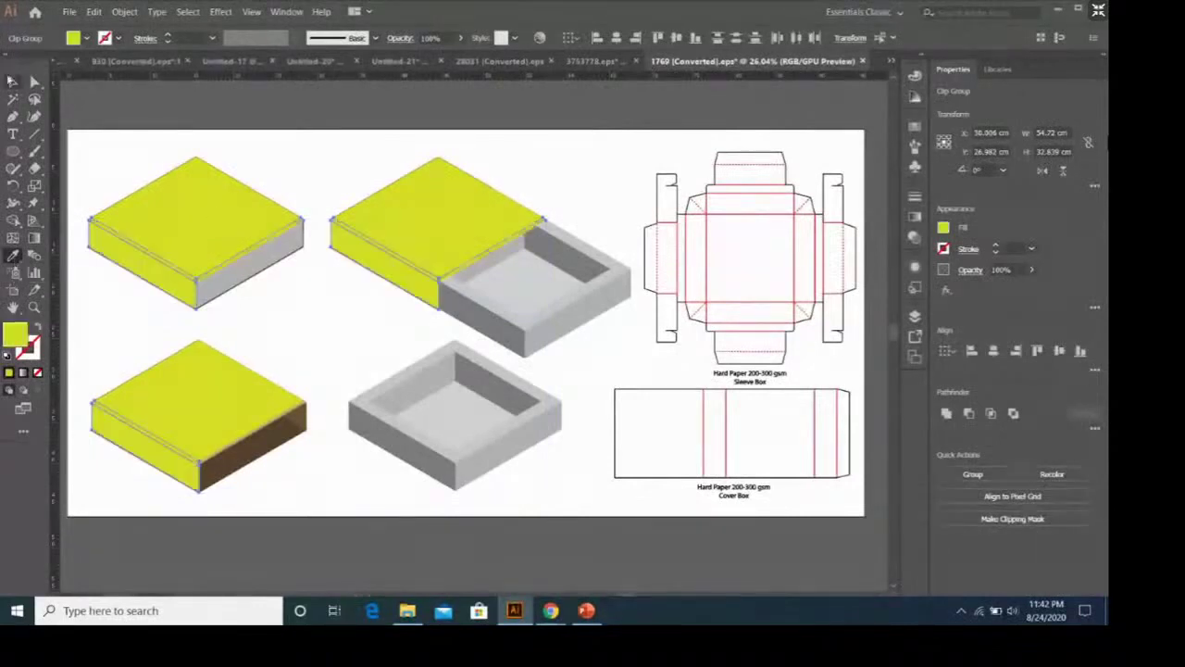
{"action": "left_click_drag", "start_coordinate": [550, 494], "coordinate": [343, 185]}
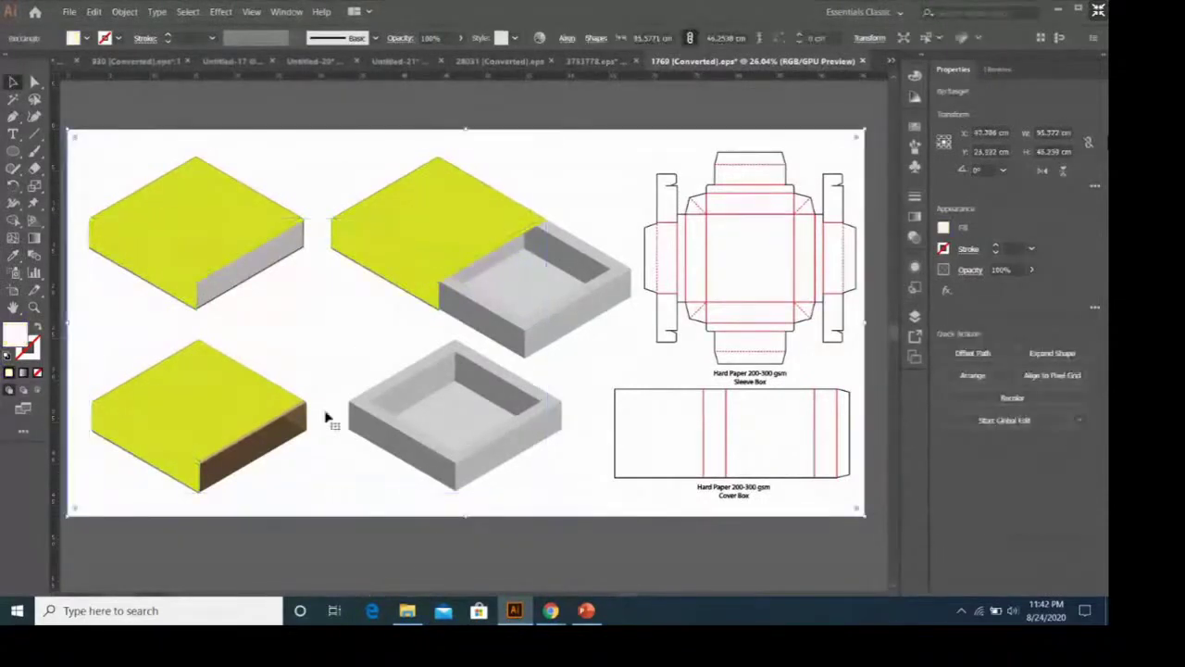
{"action": "left_click", "coordinate": [215, 472]}
{"action": "left_click", "coordinate": [195, 456]}
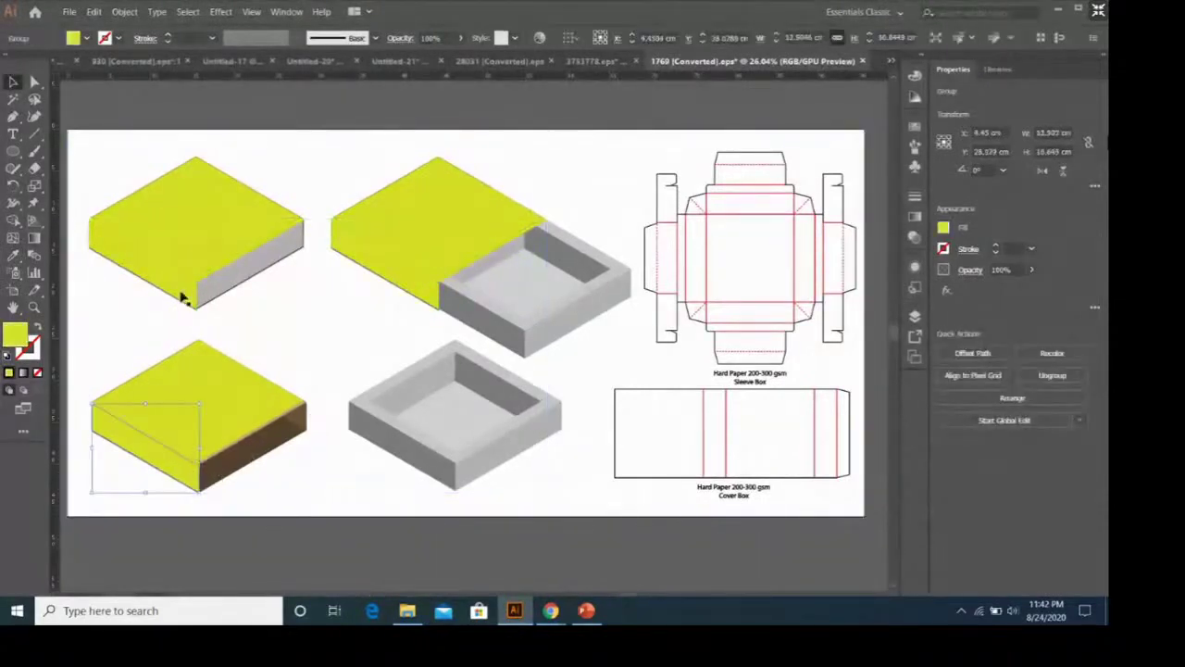
{"action": "left_click", "coordinate": [181, 293], "text": "shift"}
{"action": "left_click", "coordinate": [418, 283], "text": "shift"}
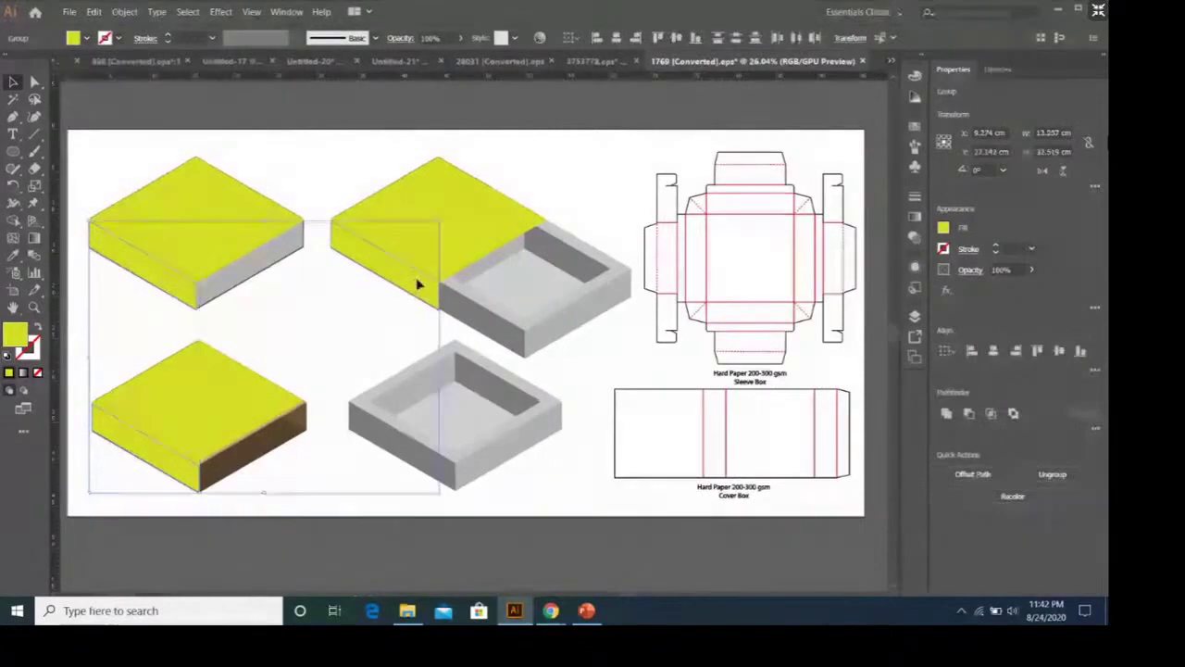
Step: Darken the selected left faces to olive-yellow with 18% black in the Color Mixer
{"action": "left_click", "coordinate": [943, 229]}
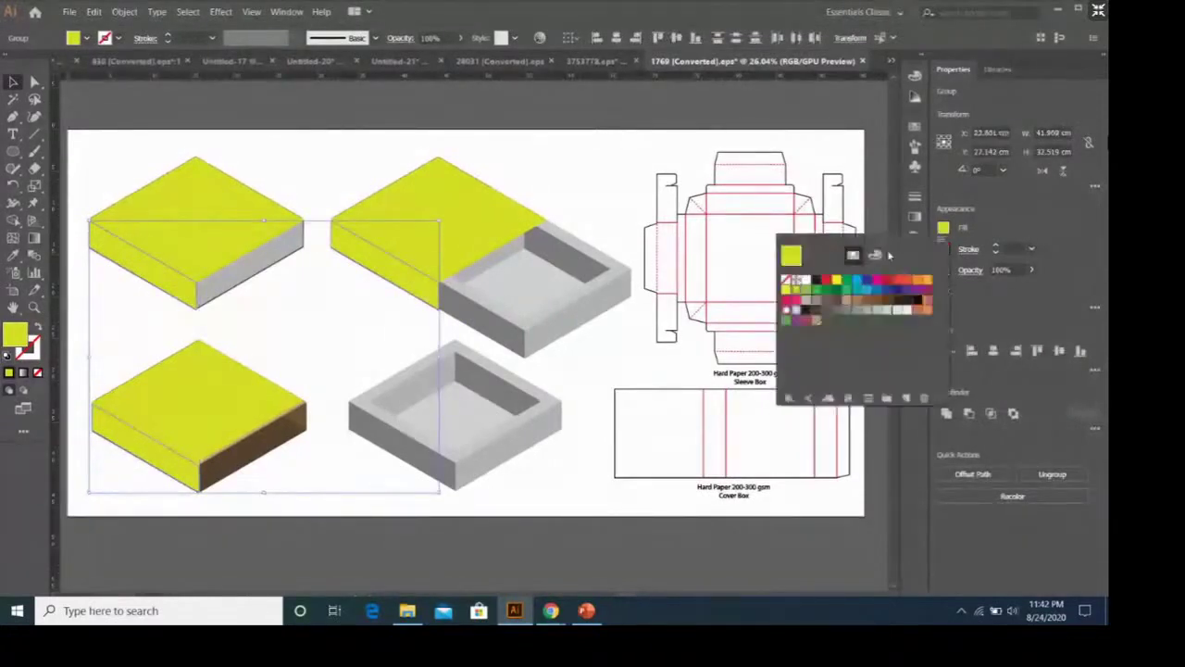
{"action": "left_click", "coordinate": [875, 254]}
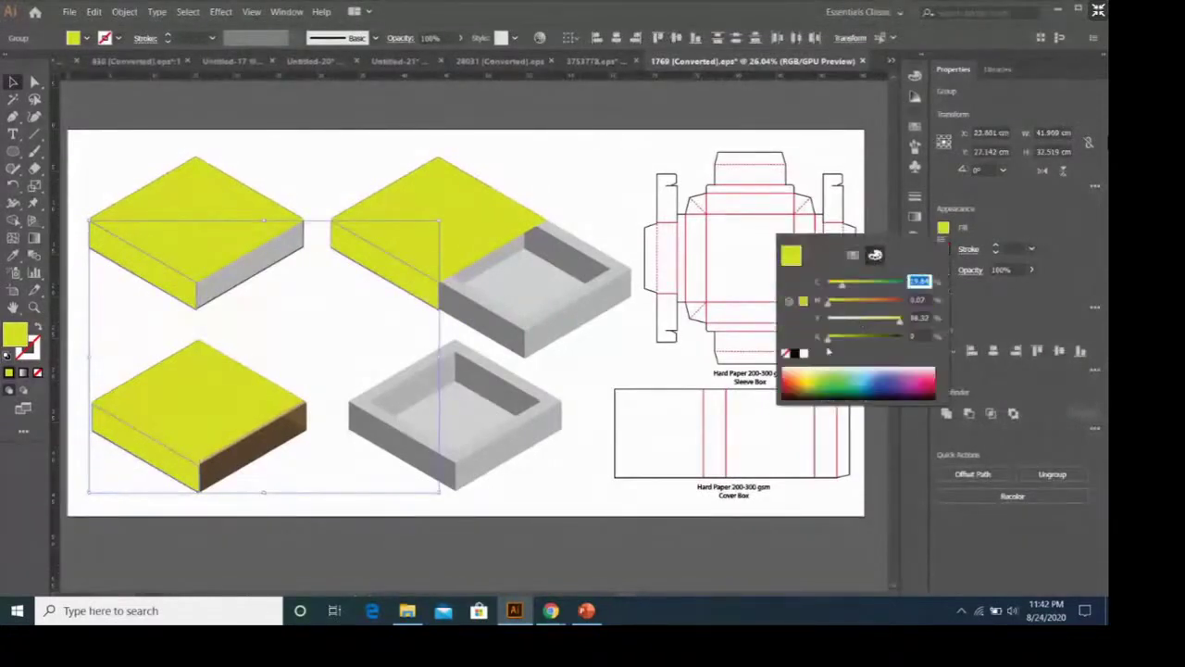
{"action": "left_click_drag", "start_coordinate": [828, 339], "coordinate": [845, 340]}
{"action": "left_click", "coordinate": [590, 206]}
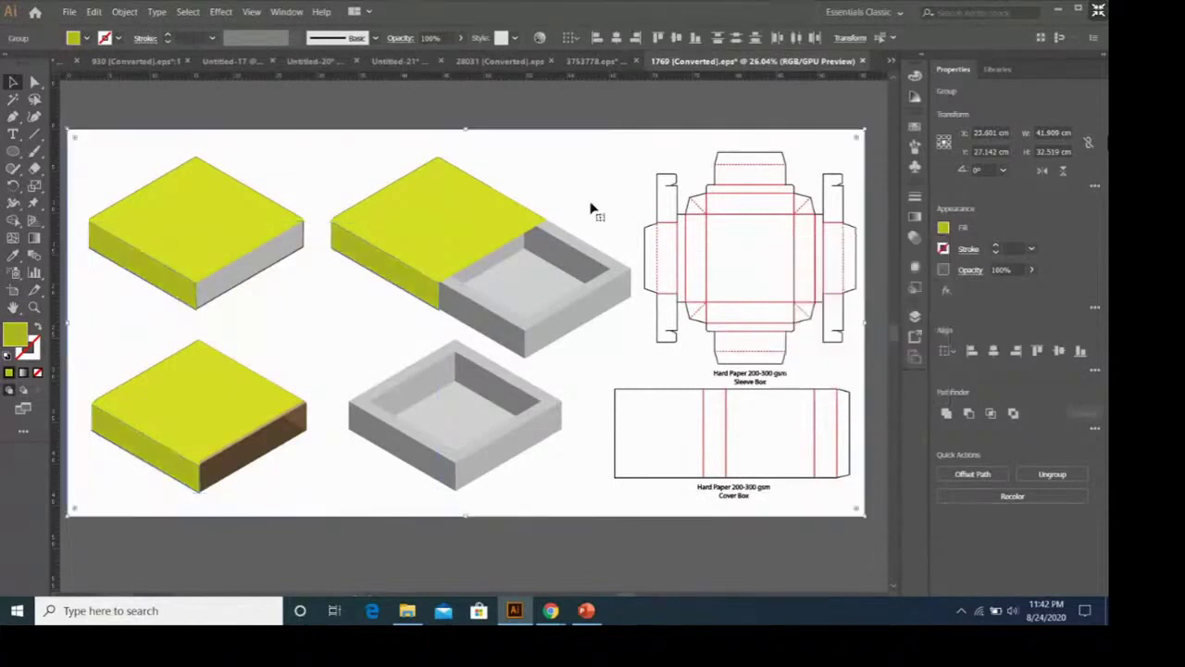
{"action": "left_click", "coordinate": [238, 396]}
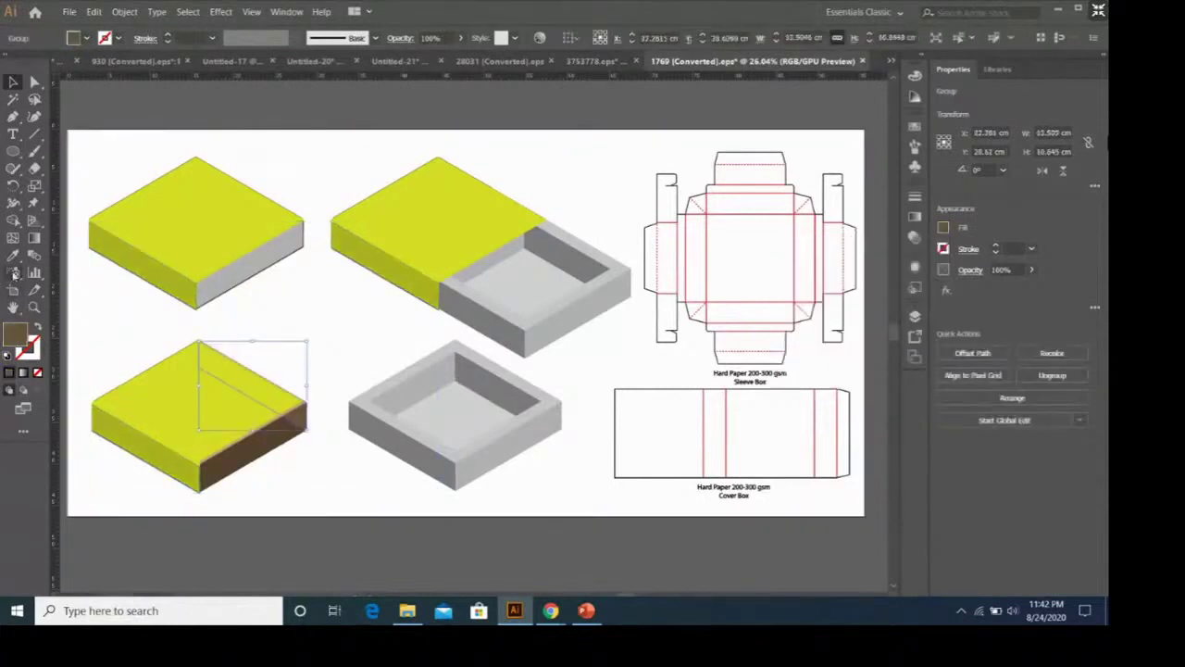
Step: Eyedrop the lime-yellow onto the bottom-left box's brown side face
{"action": "key", "text": "i"}
{"action": "left_click", "coordinate": [167, 449]}
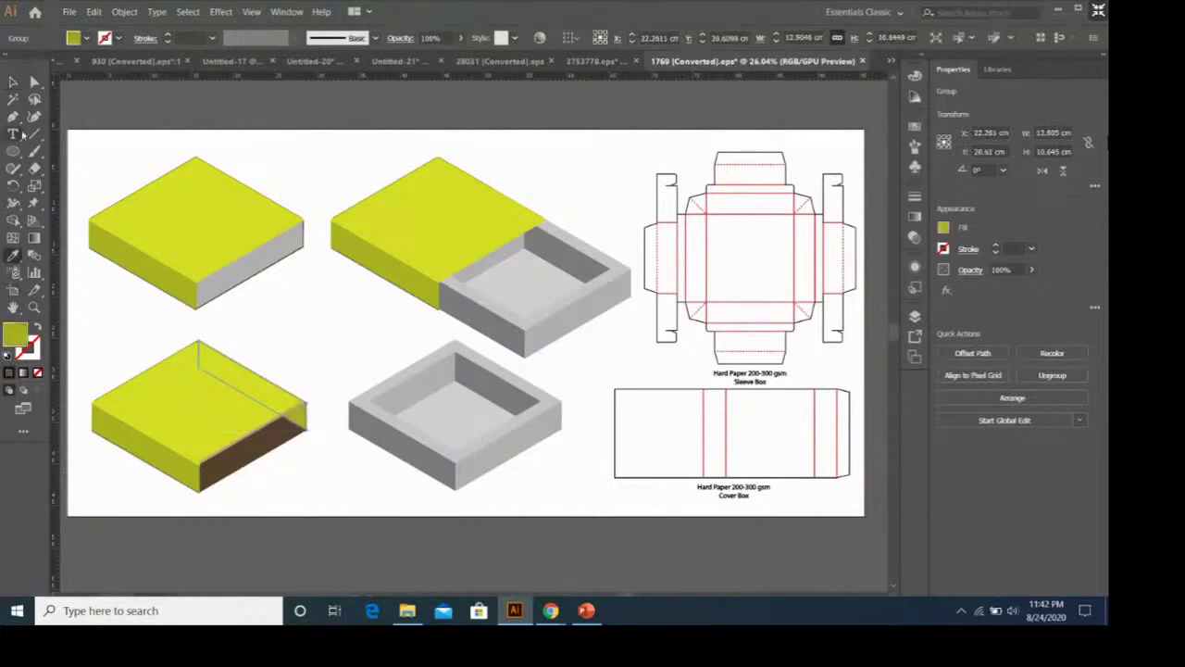
{"action": "key", "text": "v"}
{"action": "left_click", "coordinate": [273, 433]}
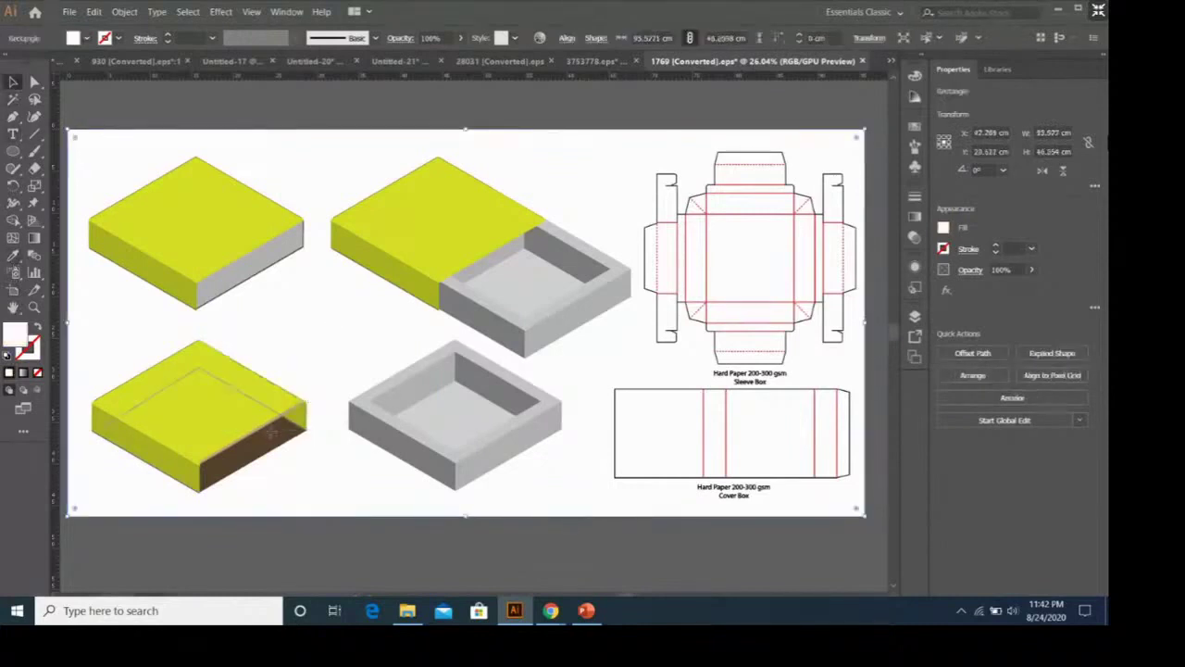
{"action": "left_click", "coordinate": [271, 432]}
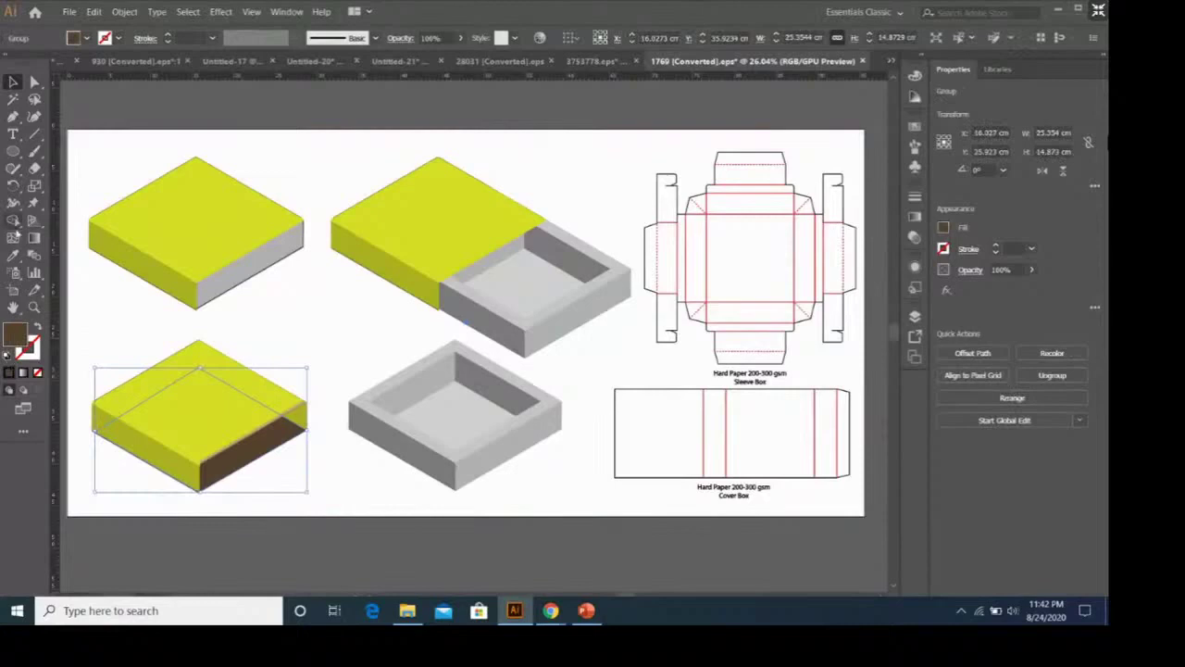
{"action": "key", "text": "i"}
{"action": "left_click", "coordinate": [171, 458]}
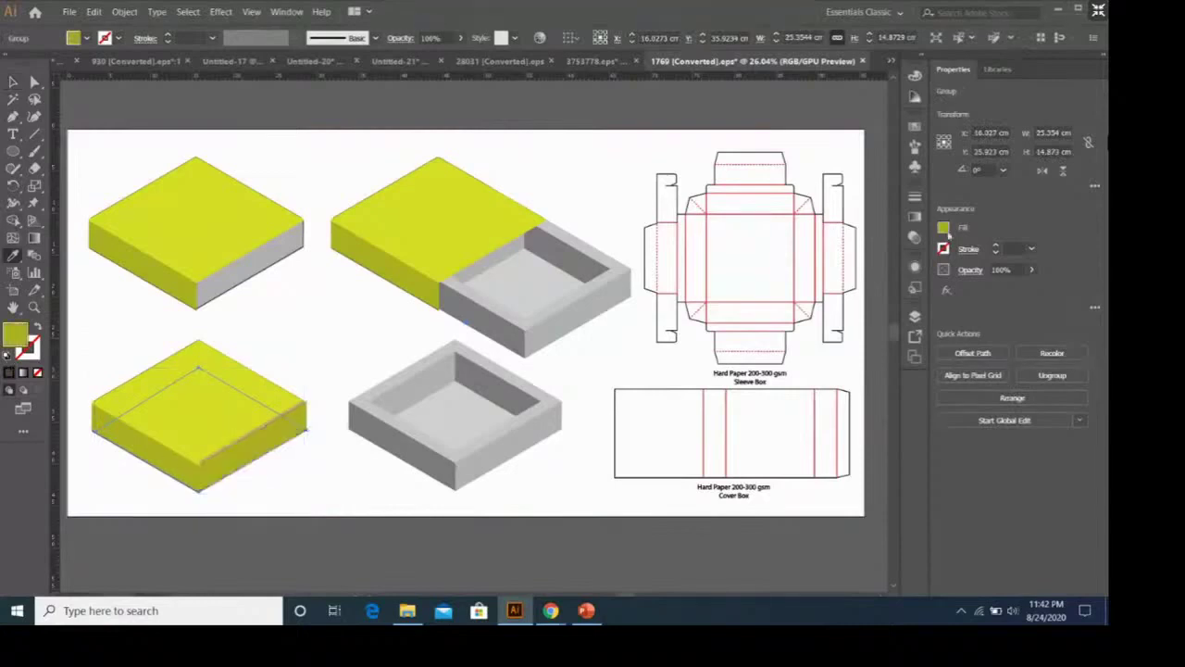
Step: Darken that side face to olive with 37% black and check the result
{"action": "left_click", "coordinate": [944, 229]}
{"action": "left_click_drag", "start_coordinate": [839, 344], "coordinate": [857, 341]}
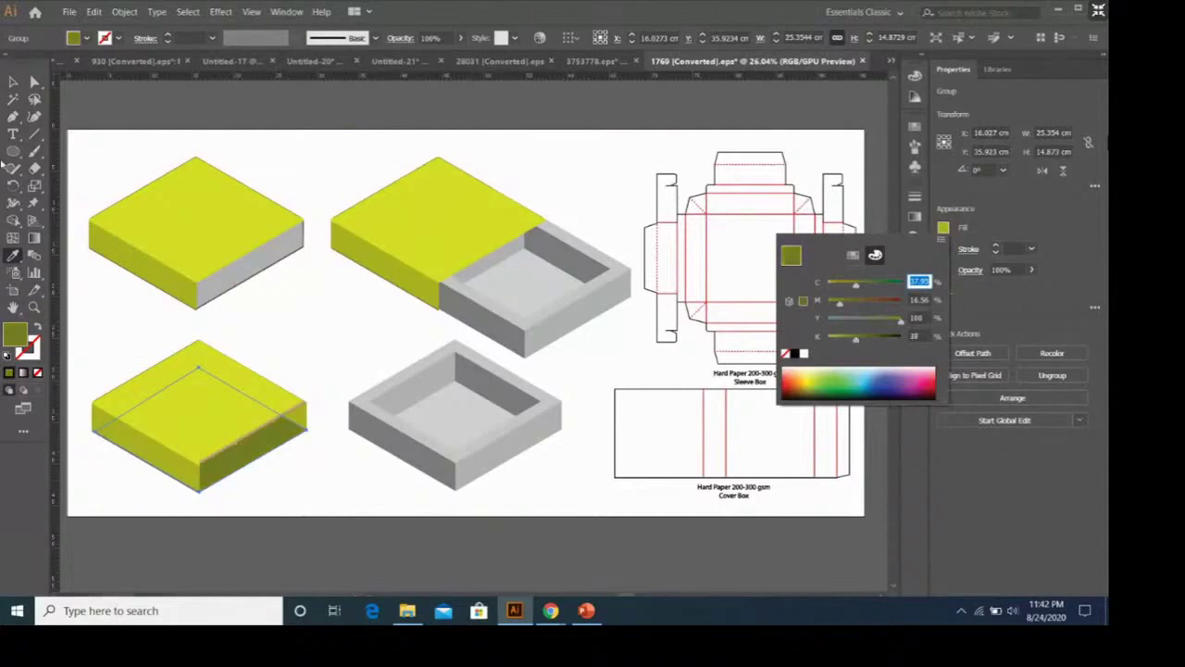
{"action": "key", "text": "Escape"}
{"action": "key", "text": "ctrl+z"}
{"action": "key", "text": "ctrl+shift+z"}
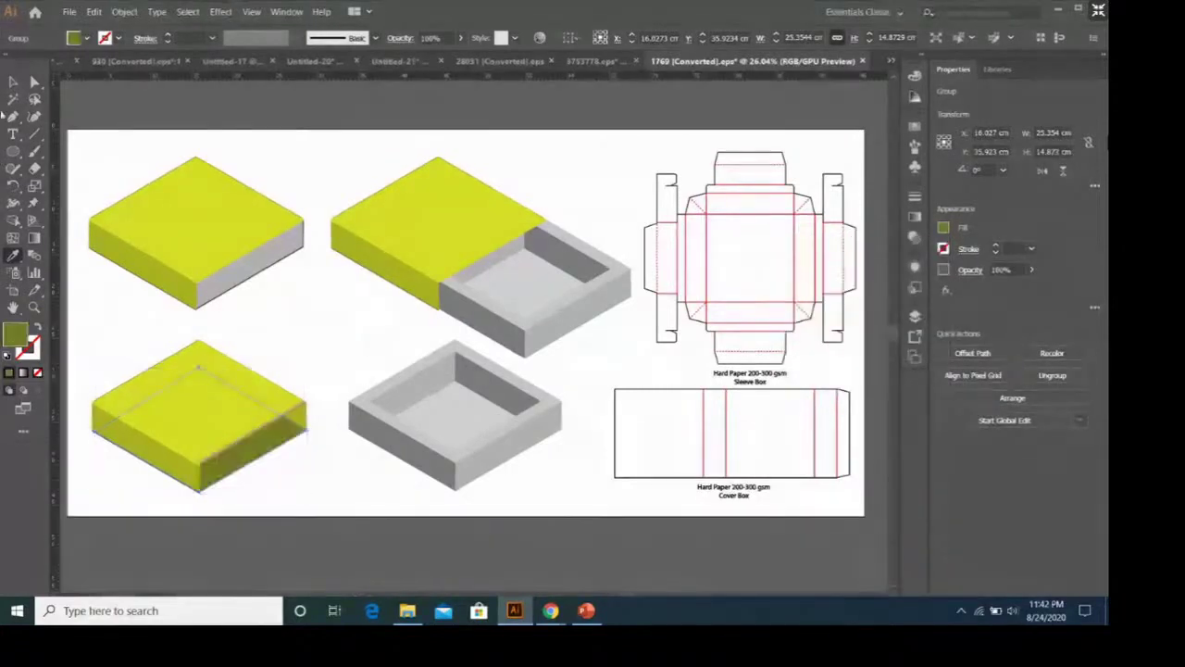
{"action": "left_click", "coordinate": [389, 323]}
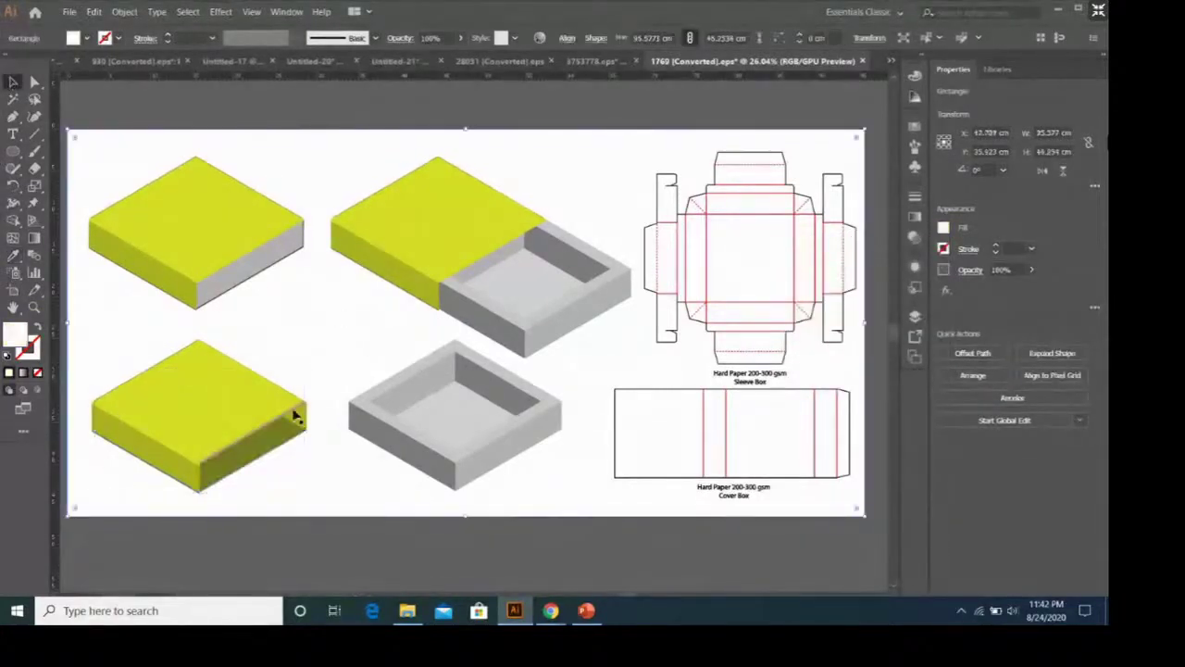
{"action": "left_click", "coordinate": [294, 417]}
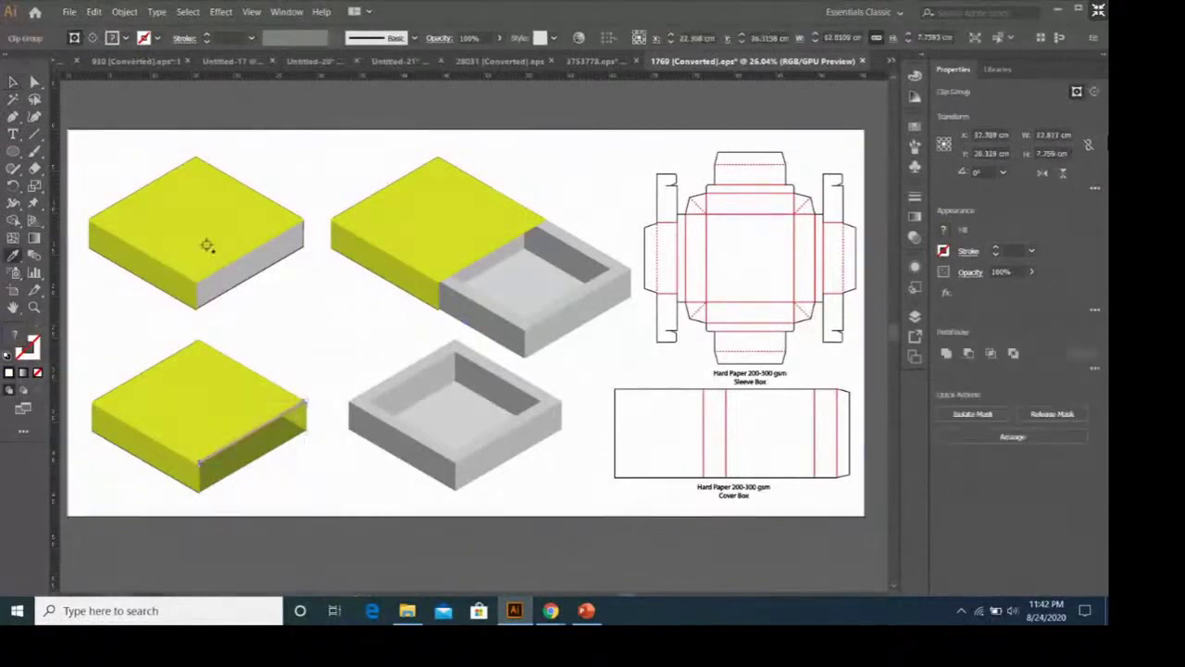
{"action": "left_click", "coordinate": [511, 336]}
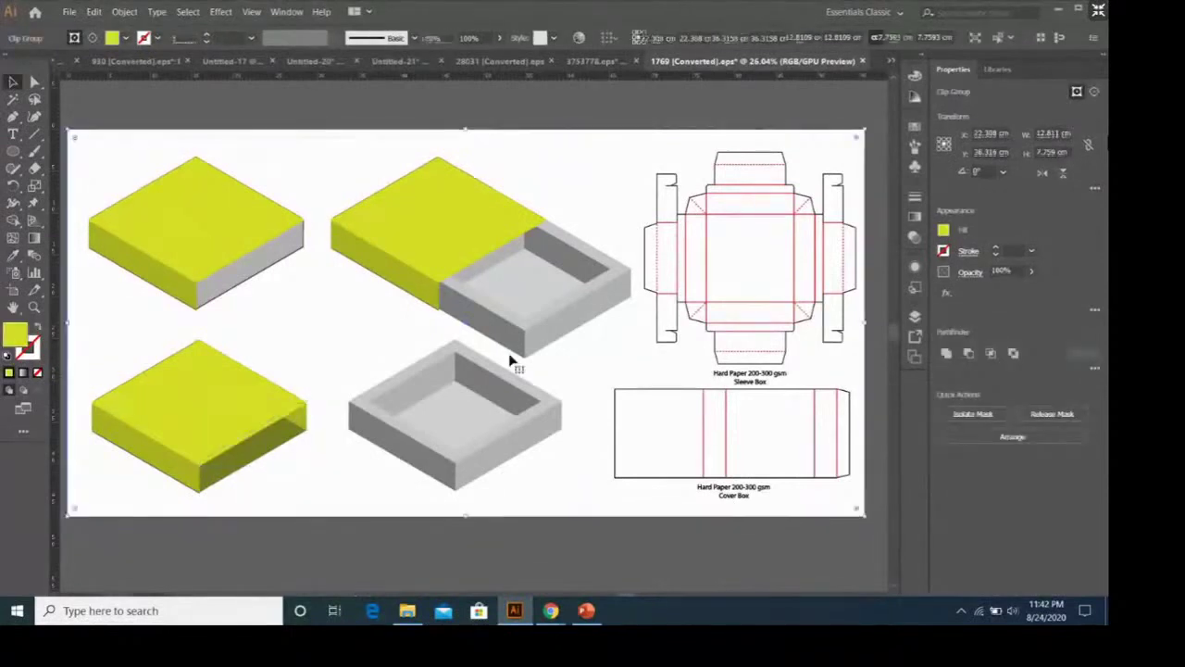
{"action": "scroll", "coordinate": [653, 311], "scroll_direction": "down", "scroll_amount": 1}
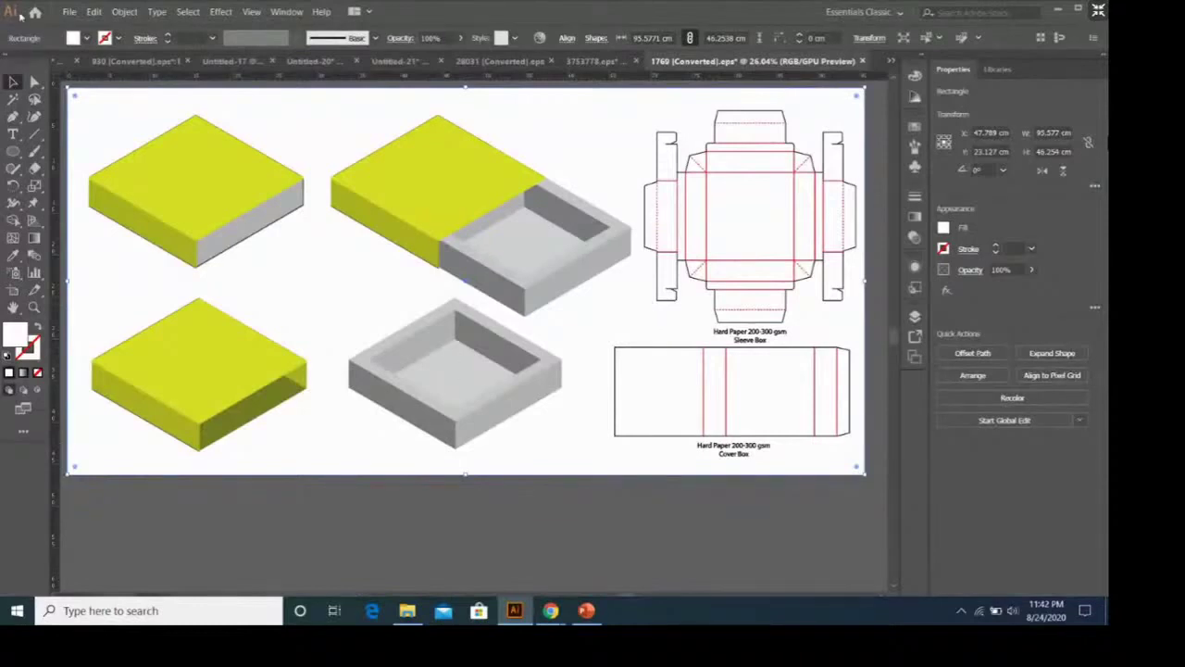
Step: Open mask-01.png from the Desktop > packaging folder
{"action": "left_click", "coordinate": [68, 12]}
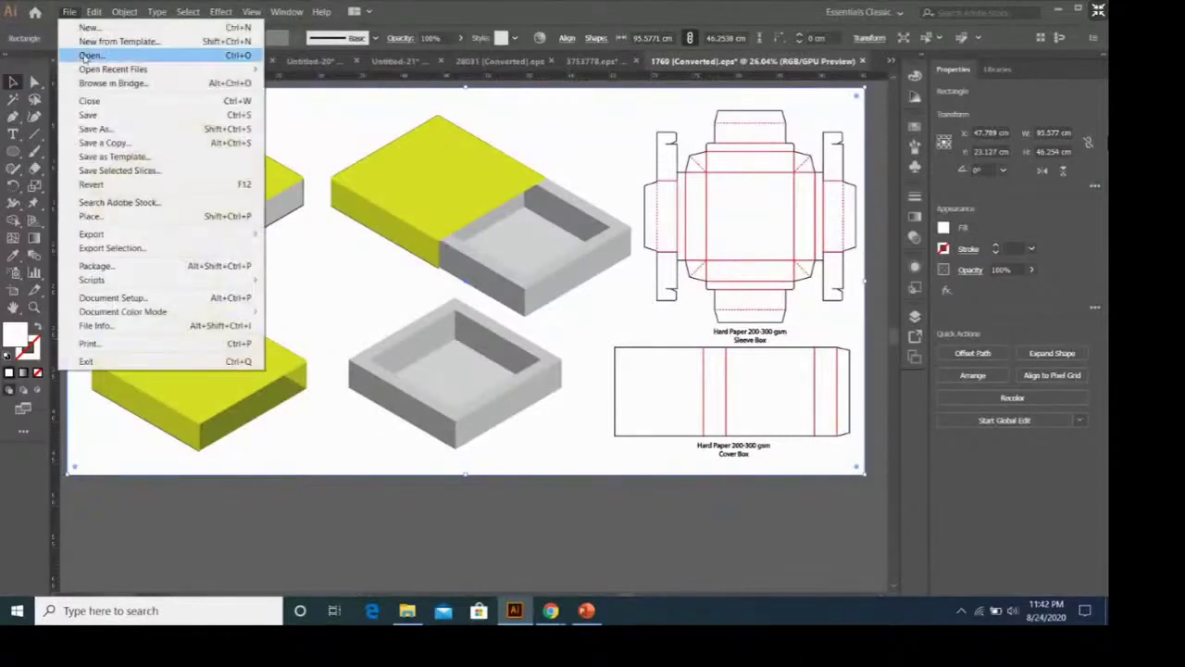
{"action": "left_click", "coordinate": [89, 54]}
{"action": "scroll", "coordinate": [323, 209], "scroll_direction": "up", "scroll_amount": 1}
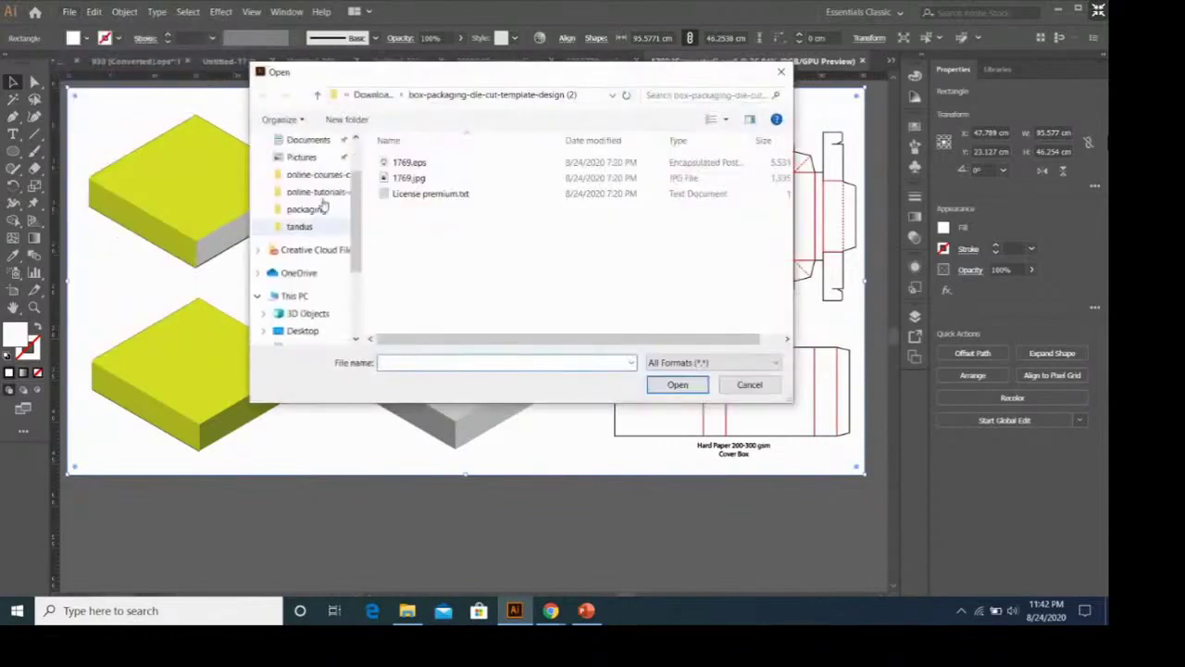
{"action": "scroll", "coordinate": [322, 163], "scroll_direction": "up", "scroll_amount": 1}
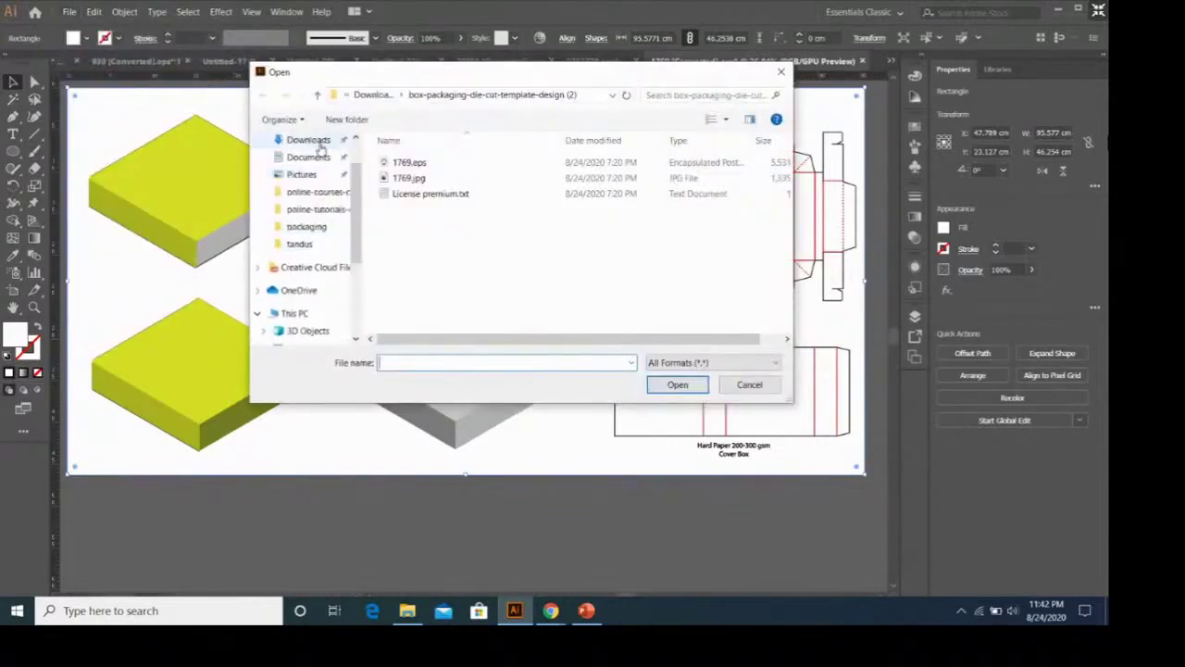
{"action": "left_click", "coordinate": [314, 141]}
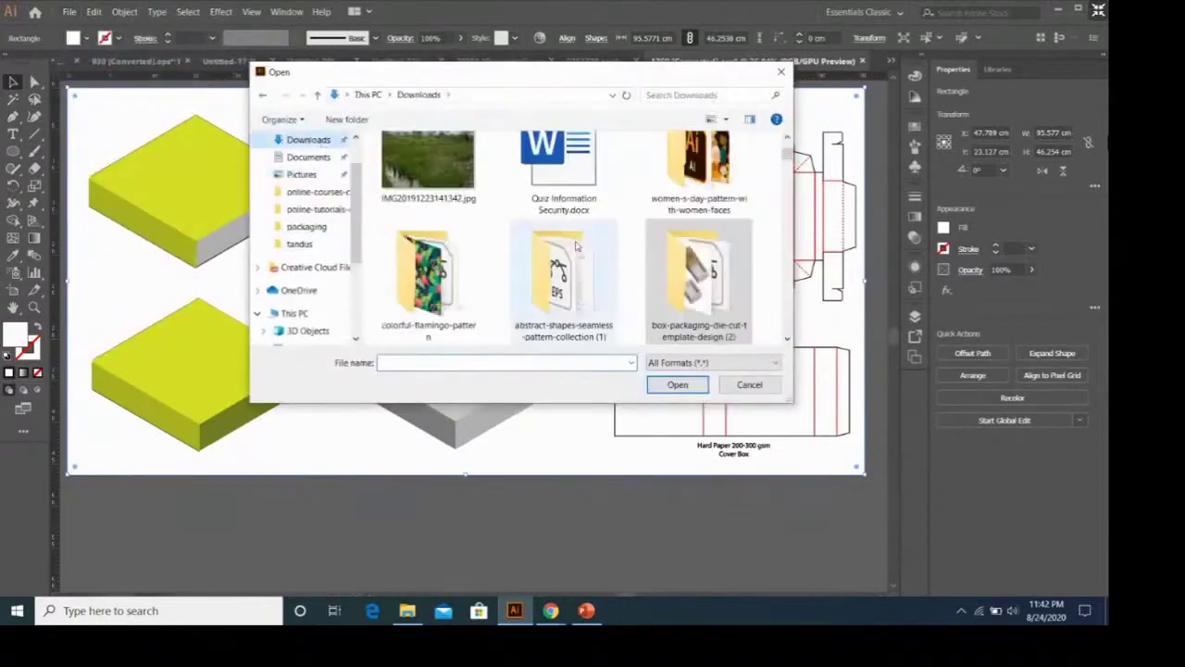
{"action": "scroll", "coordinate": [315, 176], "scroll_direction": "up", "scroll_amount": 2}
{"action": "left_click", "coordinate": [306, 167]}
{"action": "double_click", "coordinate": [492, 180]}
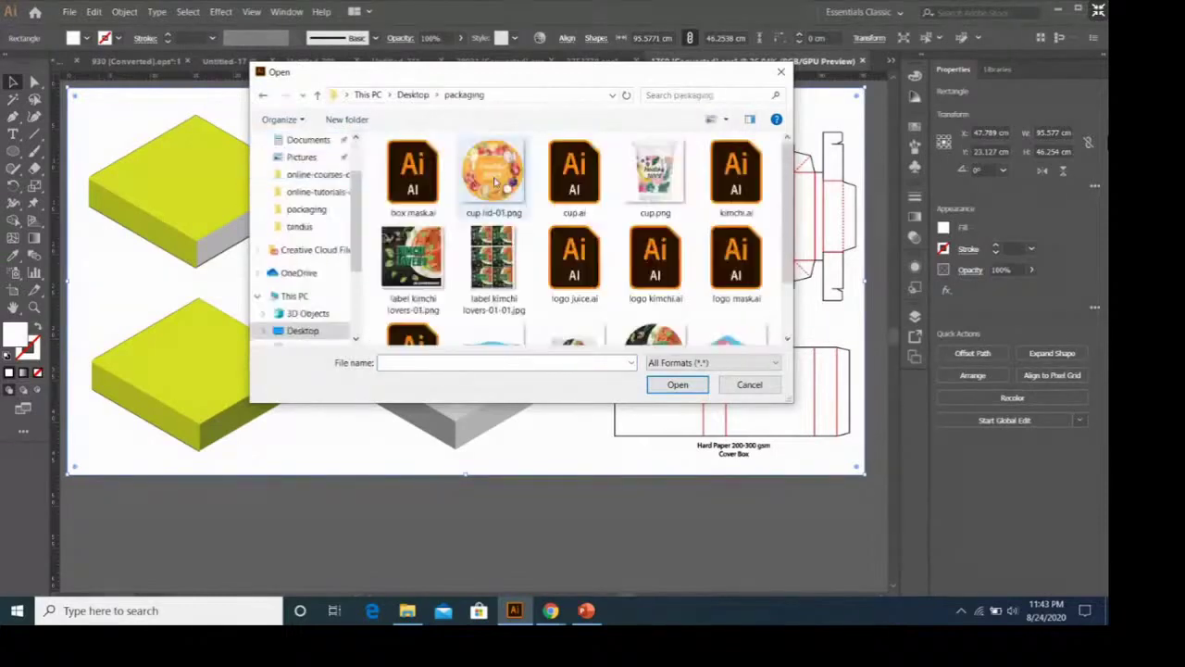
{"action": "scroll", "coordinate": [495, 181], "scroll_direction": "down", "scroll_amount": 1}
{"action": "left_click", "coordinate": [491, 285]}
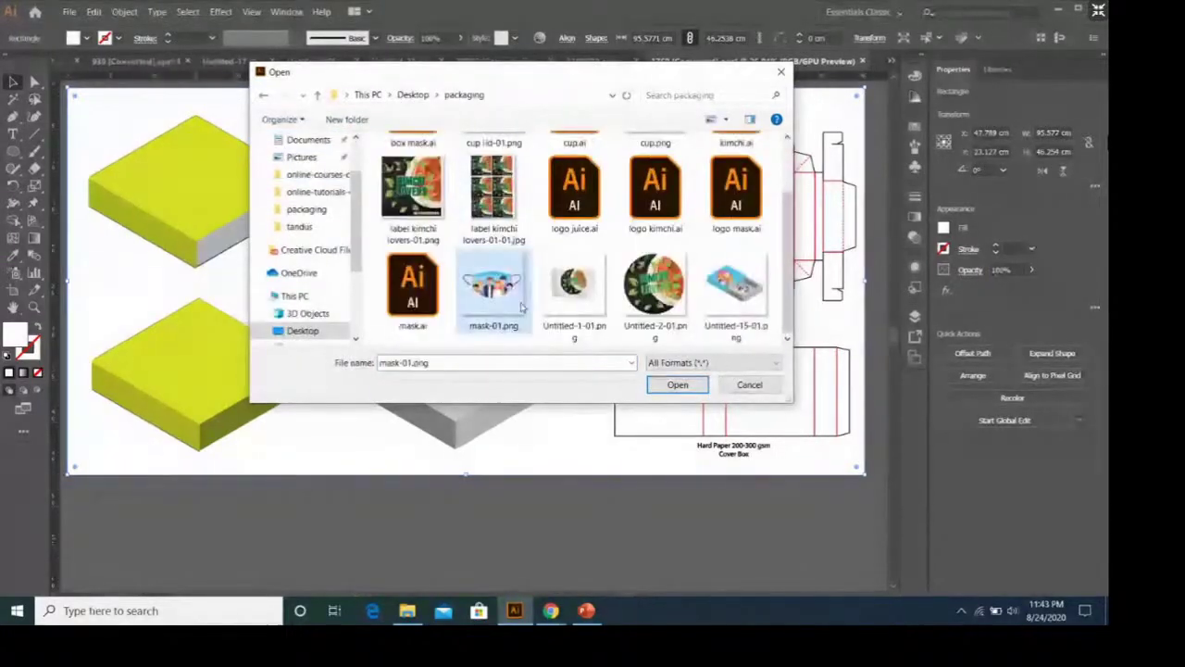
{"action": "left_click", "coordinate": [690, 383]}
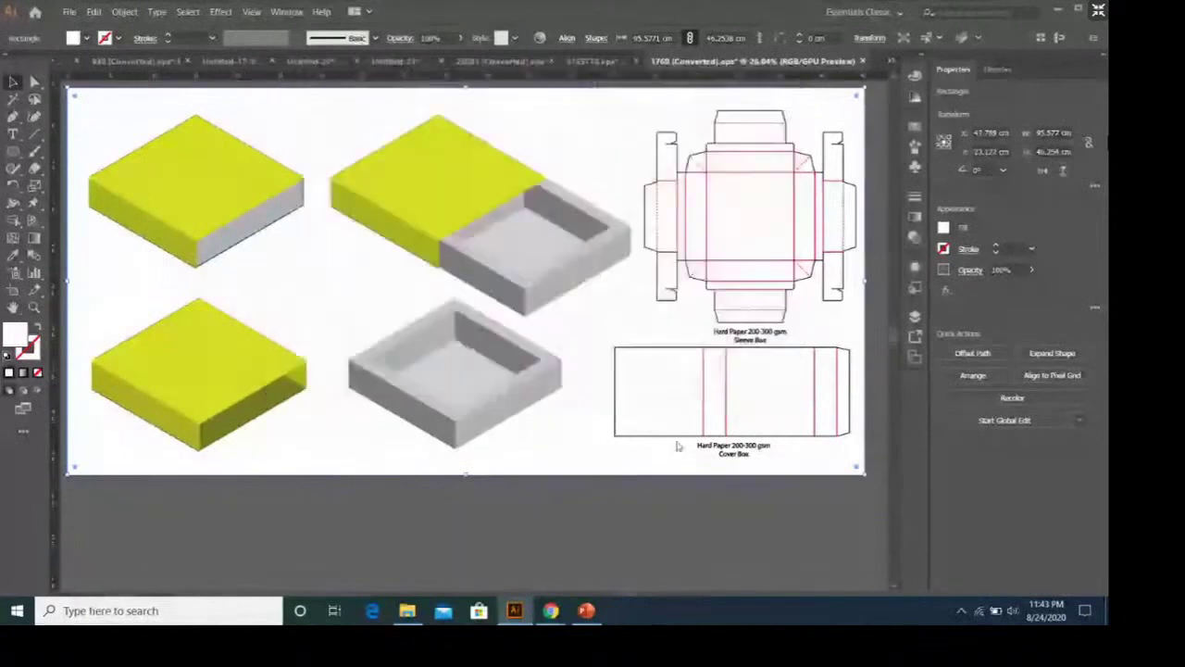
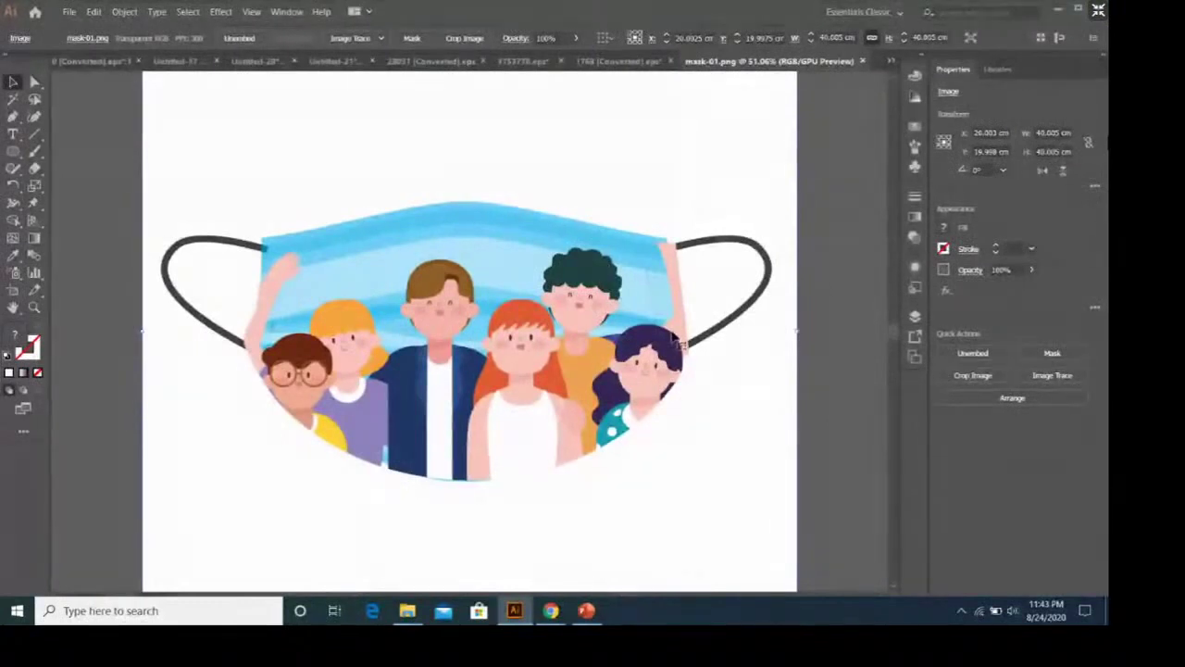
Step: Paste the mask-01.png image into the 1769 box document and shrink it over the trays
{"action": "left_click", "coordinate": [820, 207]}
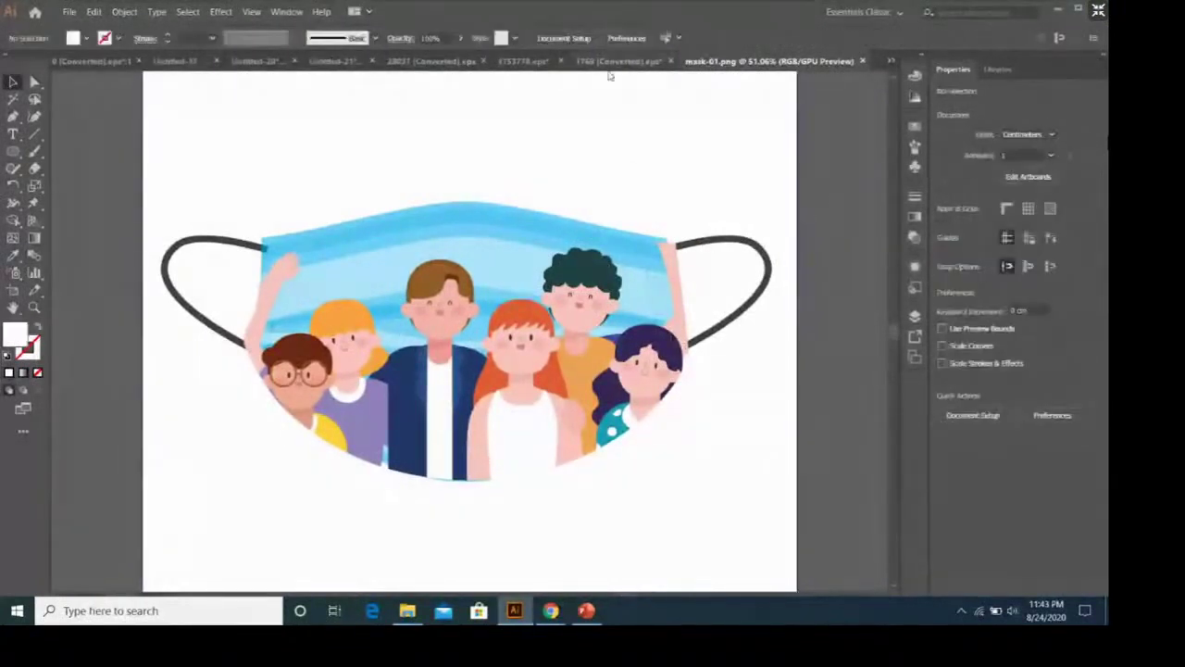
{"action": "left_click", "coordinate": [600, 275]}
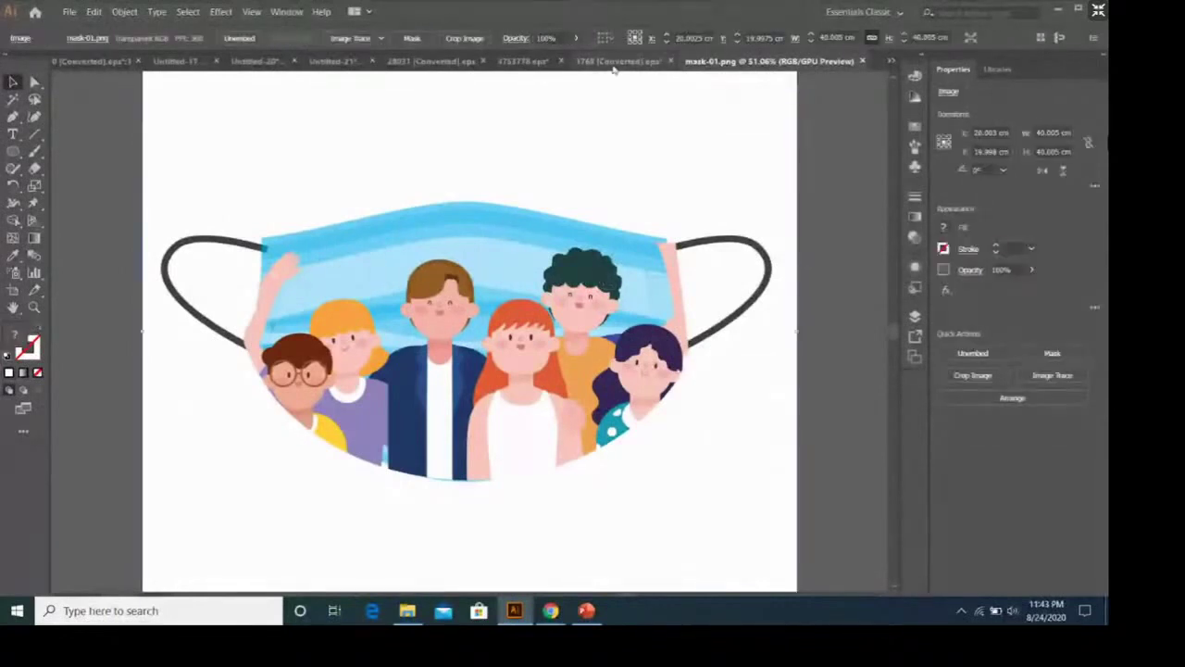
{"action": "left_click", "coordinate": [611, 61]}
{"action": "key", "text": "ctrl+v"}
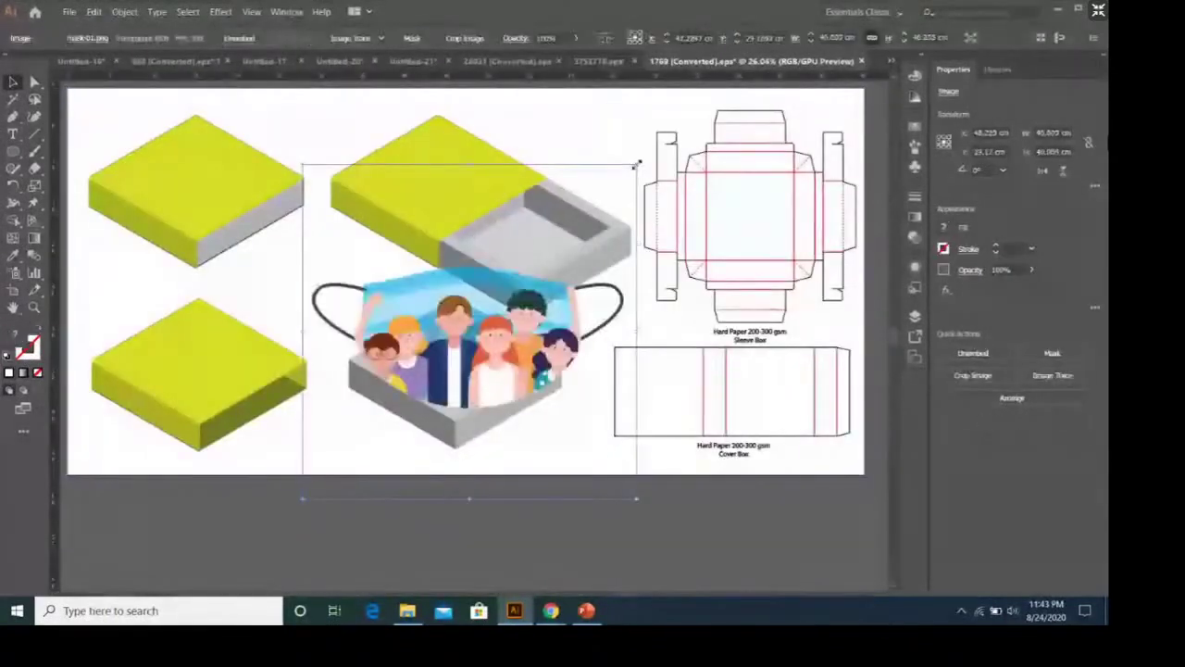
{"action": "mouse_move", "coordinate": [635, 164]}
{"action": "left_mouse_down"}
{"action": "mouse_move", "coordinate": [473, 352]}
{"action": "mouse_move", "coordinate": [503, 423]}
{"action": "mouse_move", "coordinate": [500, 247]}
{"action": "mouse_move", "coordinate": [533, 247]}
{"action": "left_mouse_up"}
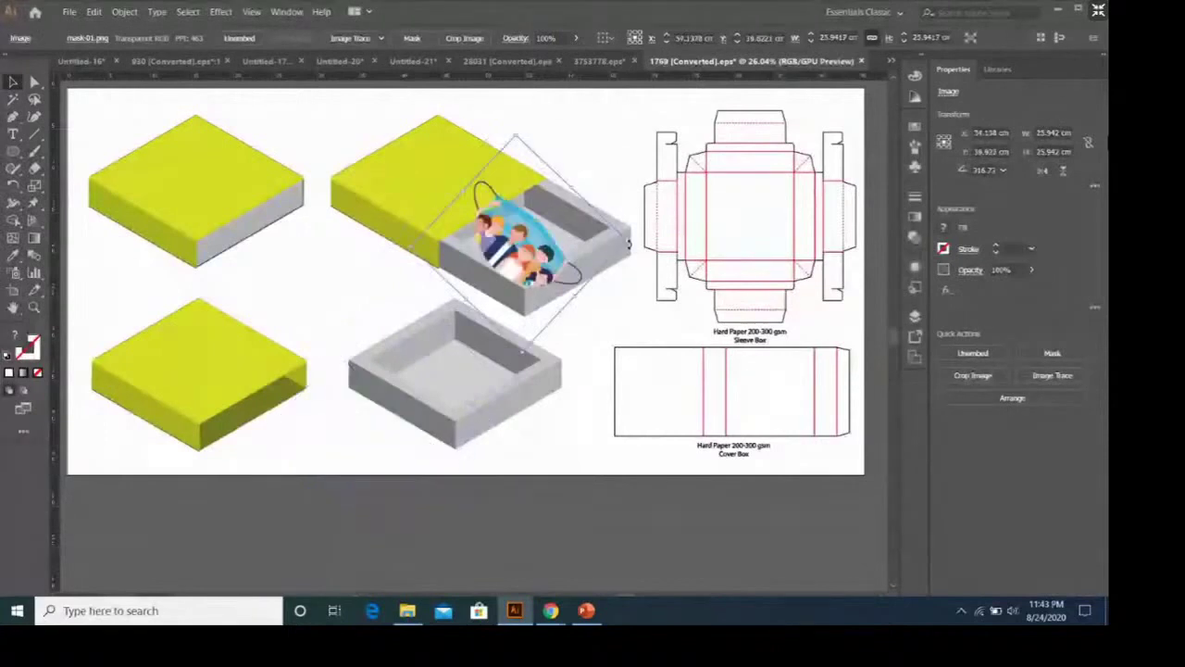
{"action": "left_click_drag", "start_coordinate": [628, 242], "coordinate": [545, 255]}
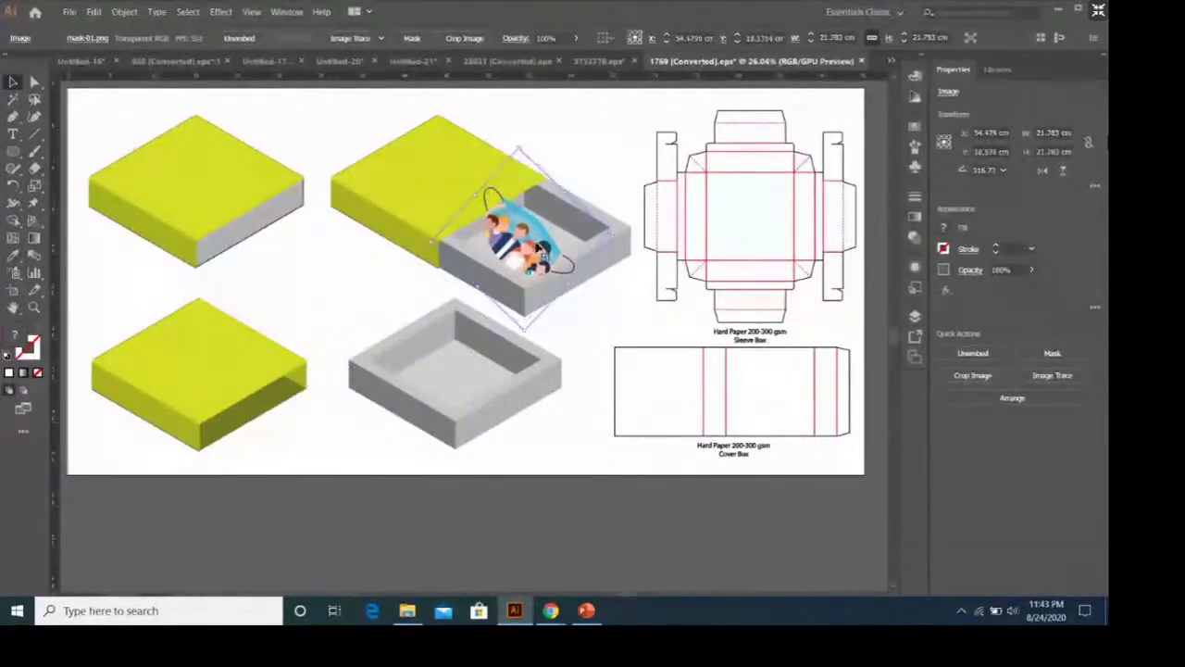
Step: Try the mask image on the lower grey tray, then undo the move and delete it
{"action": "left_click", "coordinate": [576, 159]}
{"action": "left_click", "coordinate": [500, 199]}
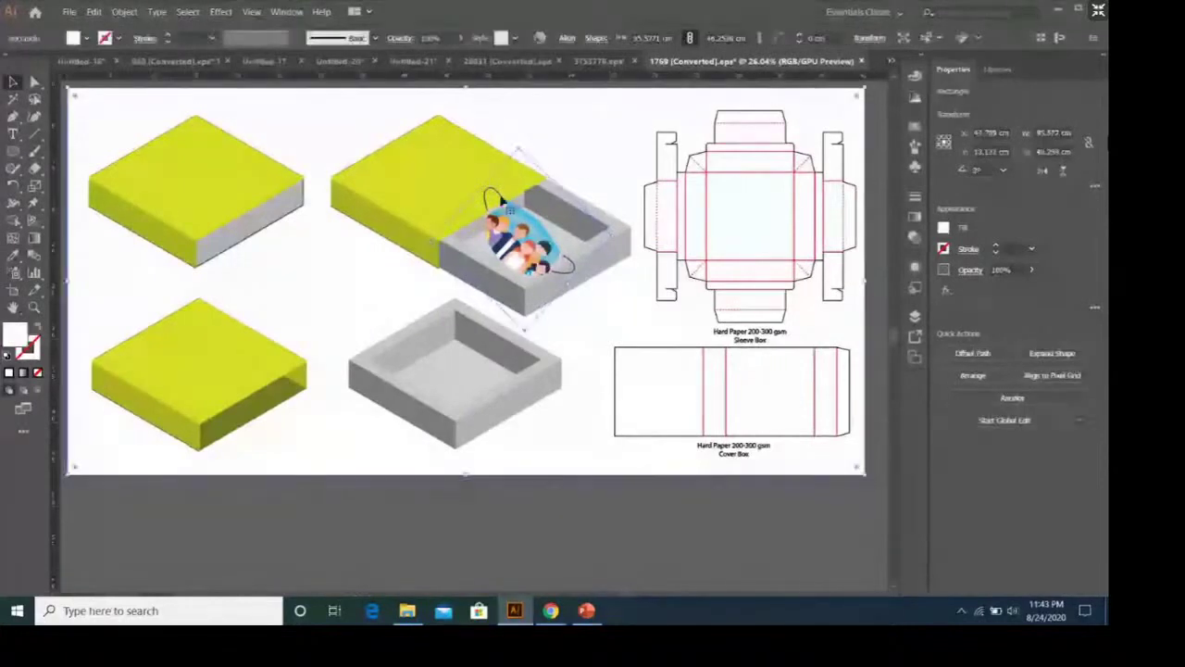
{"action": "left_click", "coordinate": [500, 199]}
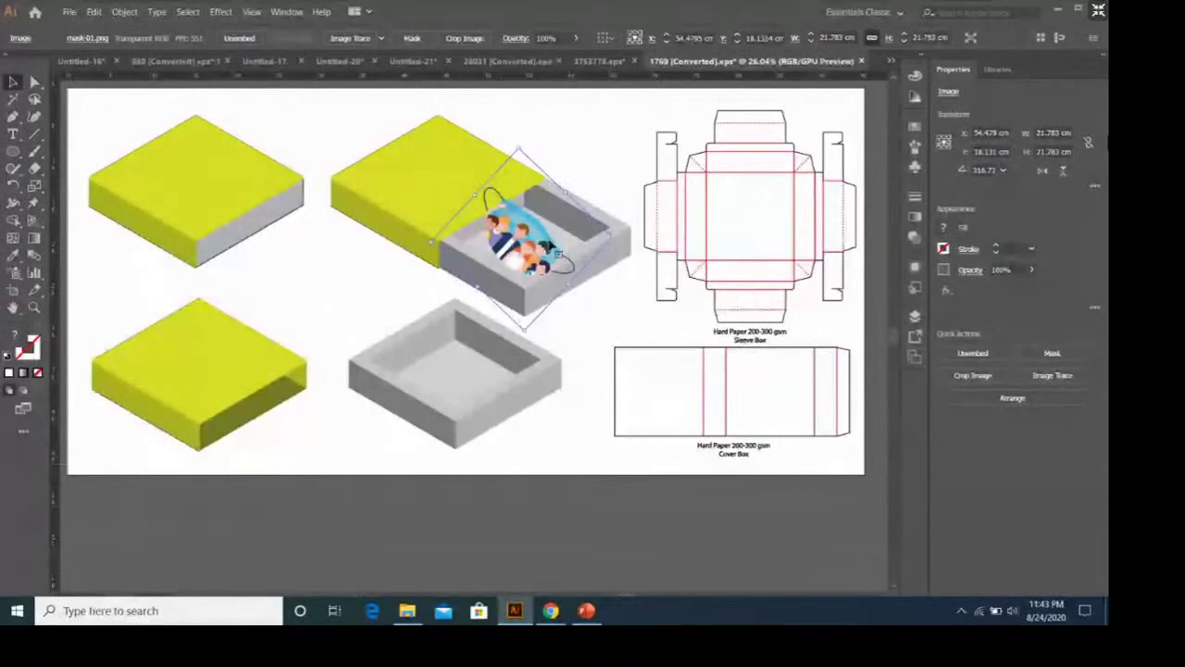
{"action": "left_click_drag", "start_coordinate": [553, 239], "coordinate": [410, 292]}
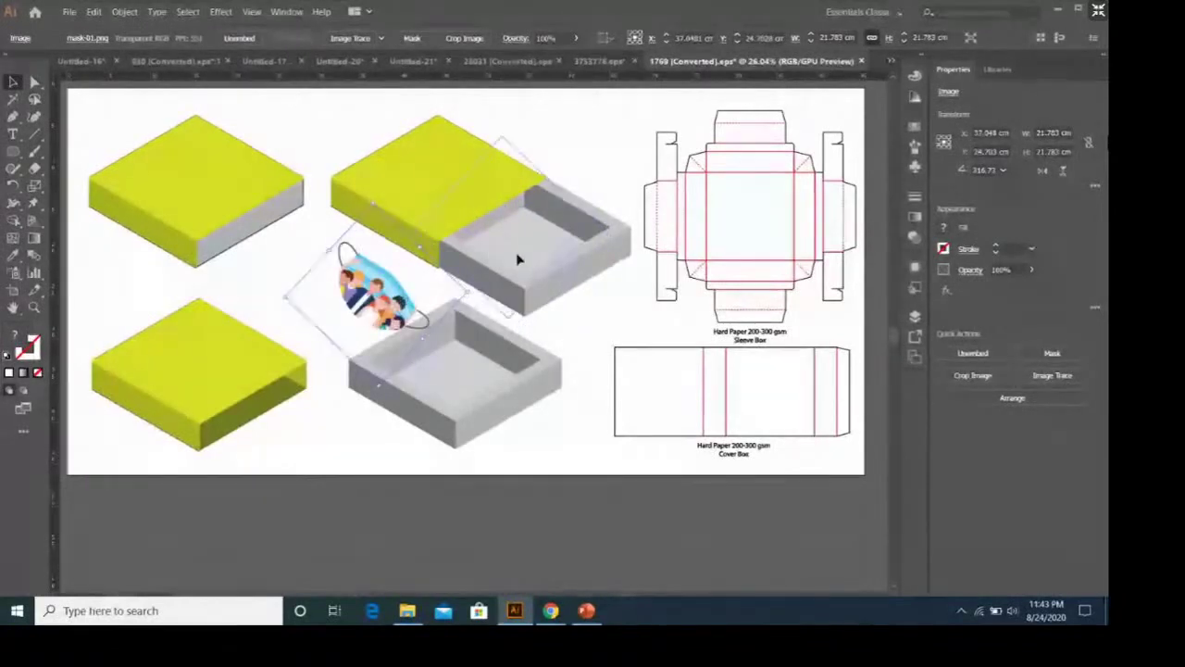
{"action": "key", "text": "ctrl+z"}
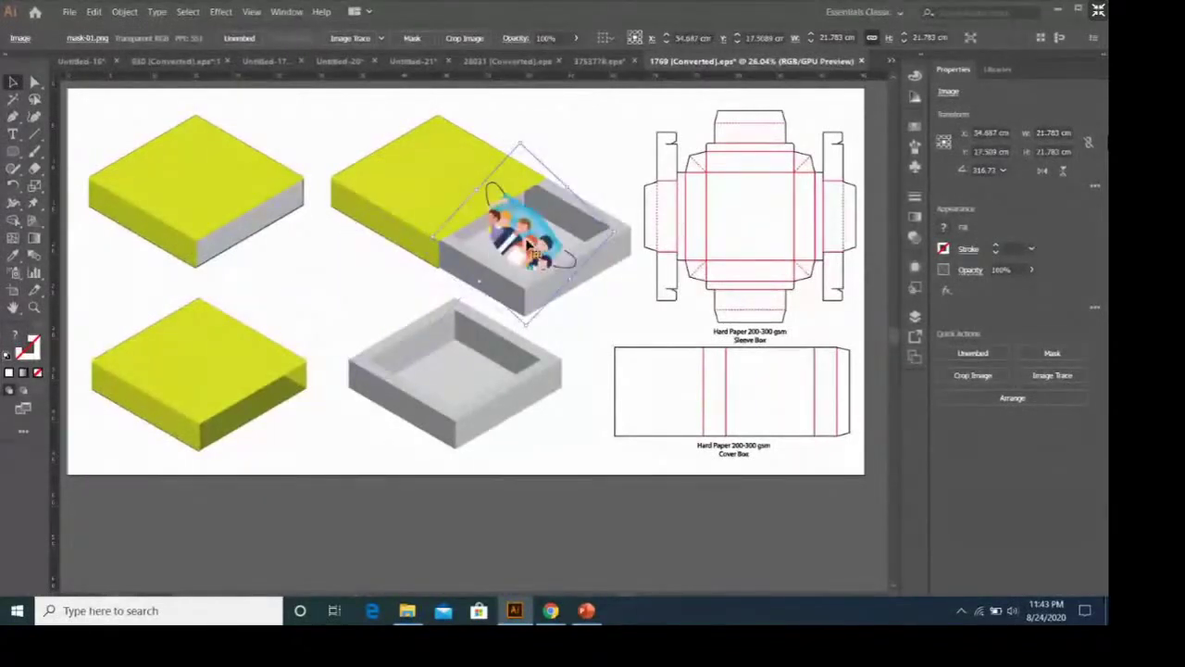
{"action": "key", "text": "Delete"}
Step: Open mask.ai from the packaging folder on the Desktop using Ctrl+O
{"action": "left_click", "coordinate": [69, 11]}
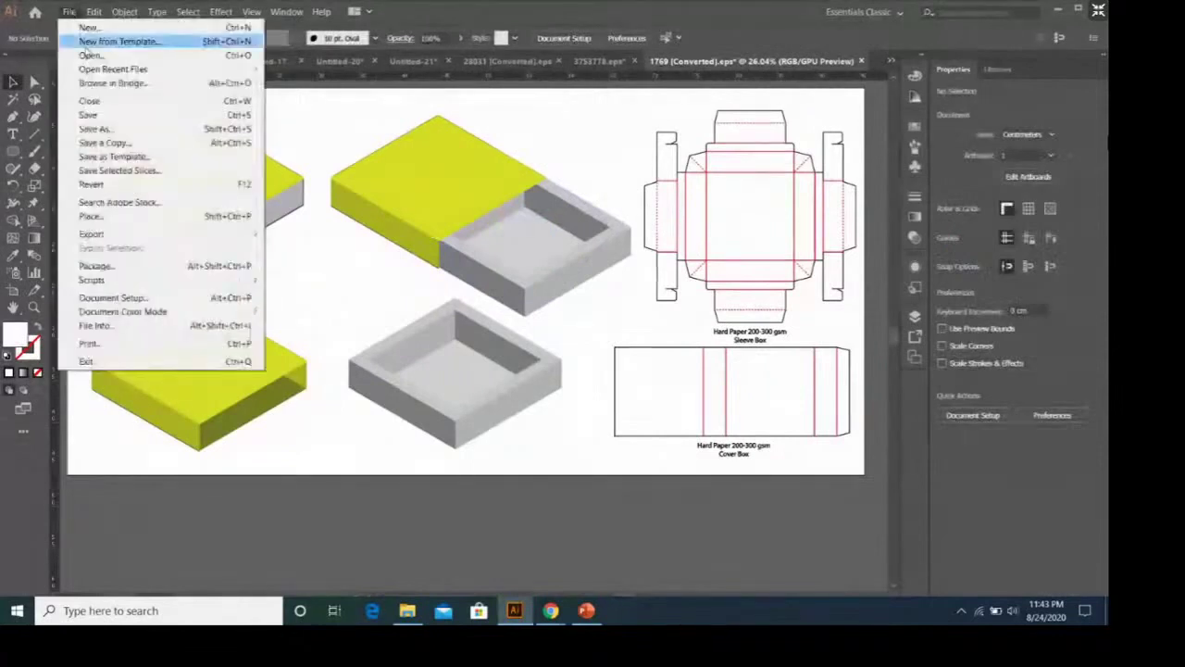
{"action": "key", "text": "Escape"}
{"action": "key", "text": "ctrl+o"}
{"action": "scroll", "coordinate": [306, 231], "scroll_direction": "up", "scroll_amount": 5}
{"action": "scroll", "coordinate": [305, 185], "scroll_direction": "up", "scroll_amount": 2}
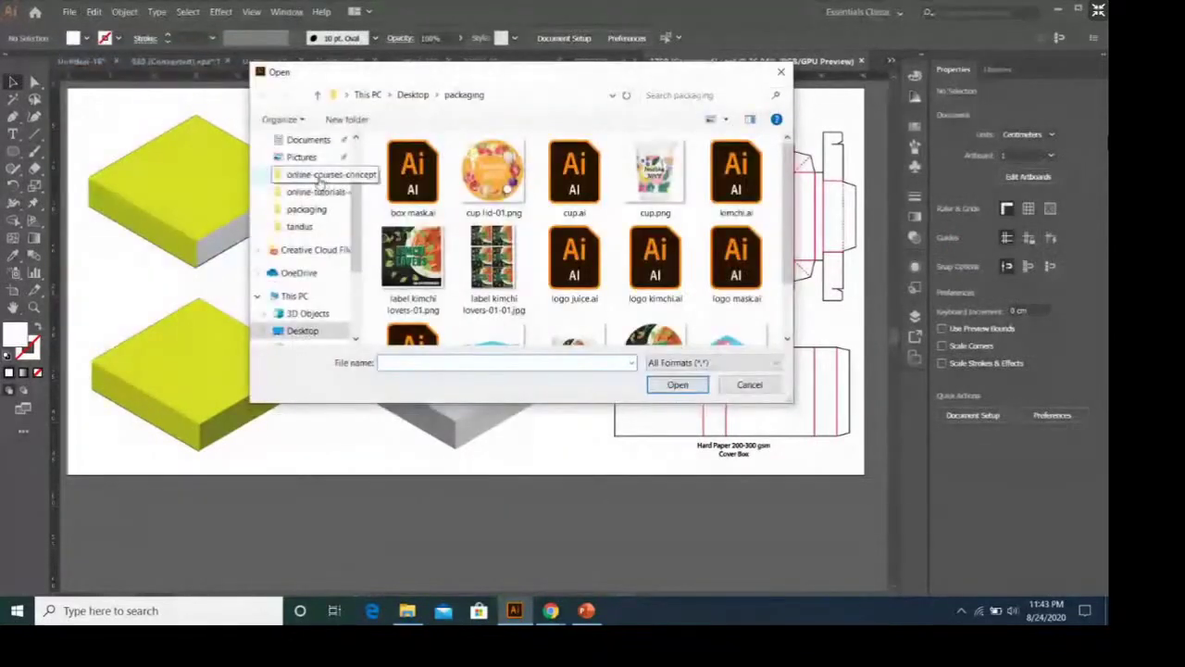
{"action": "scroll", "coordinate": [309, 178], "scroll_direction": "up", "scroll_amount": 1}
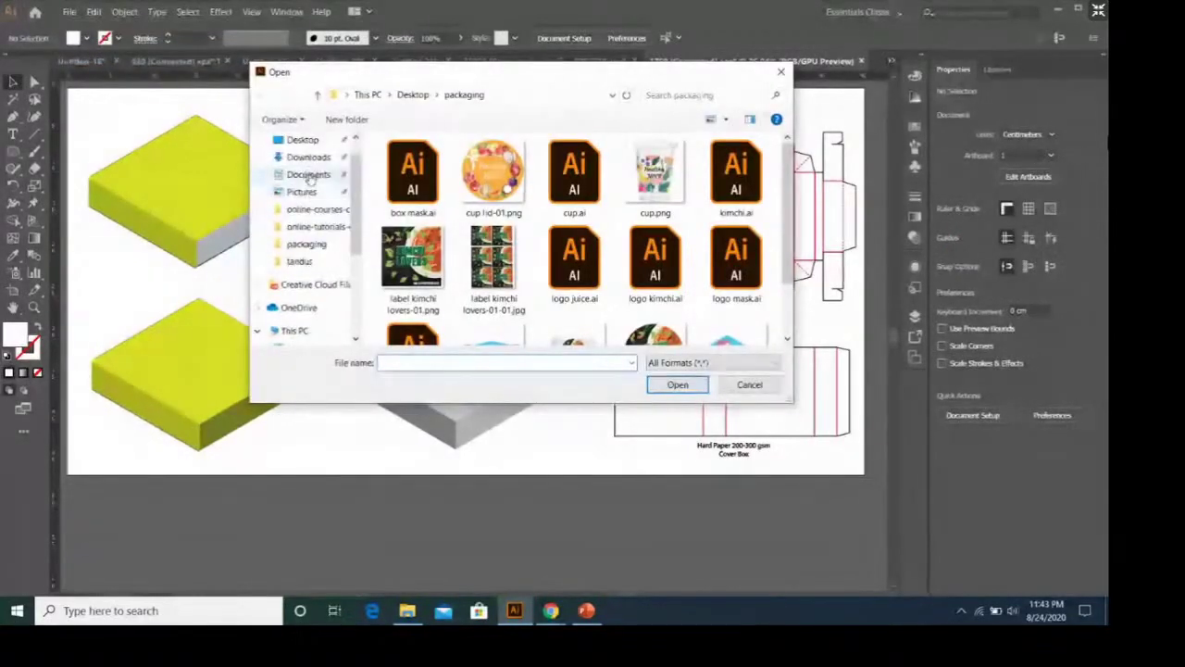
{"action": "left_click", "coordinate": [302, 140]}
{"action": "double_click", "coordinate": [412, 178]}
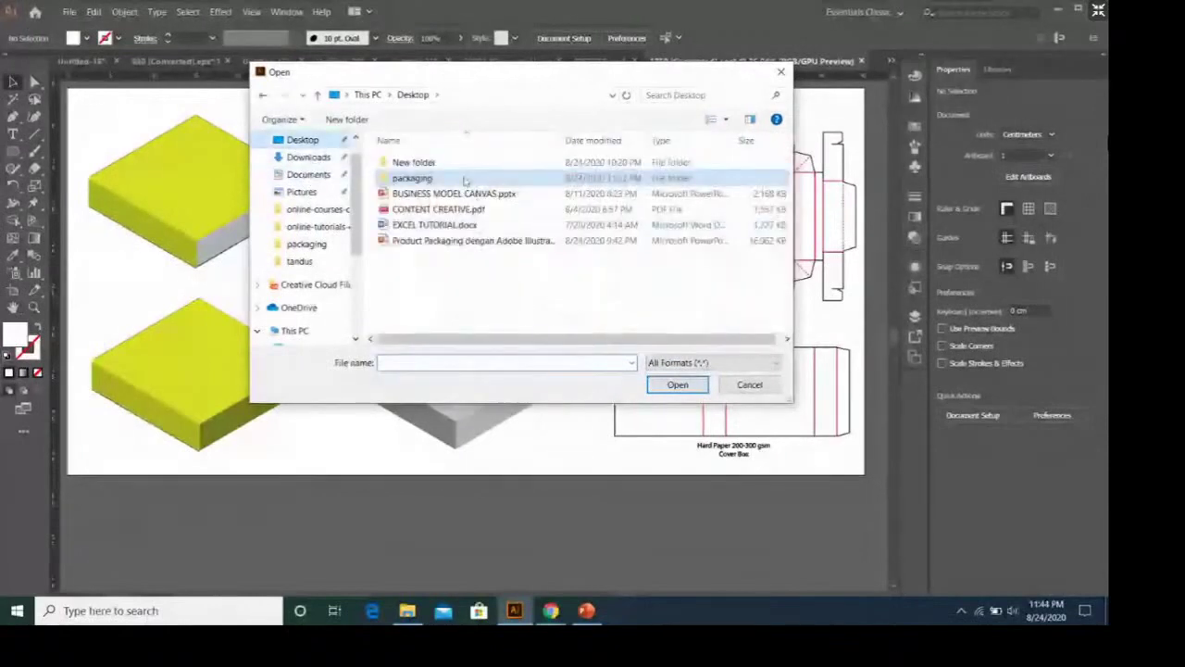
{"action": "scroll", "coordinate": [466, 204], "scroll_direction": "down", "scroll_amount": 2}
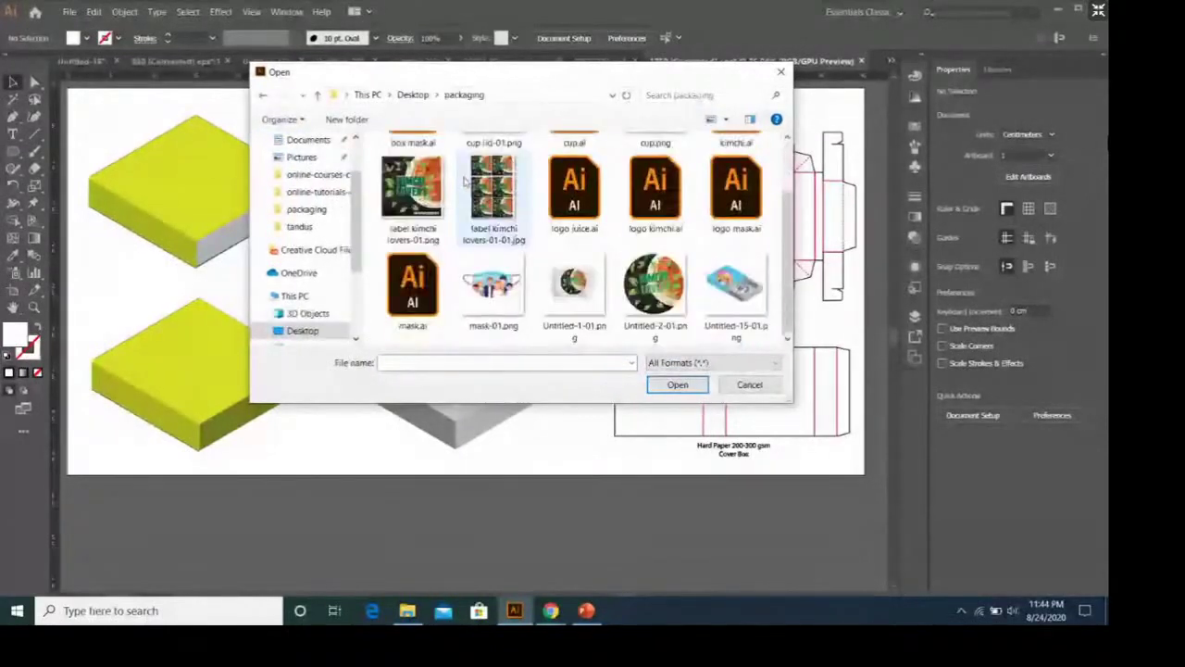
{"action": "left_click", "coordinate": [412, 287]}
{"action": "left_click", "coordinate": [678, 384]}
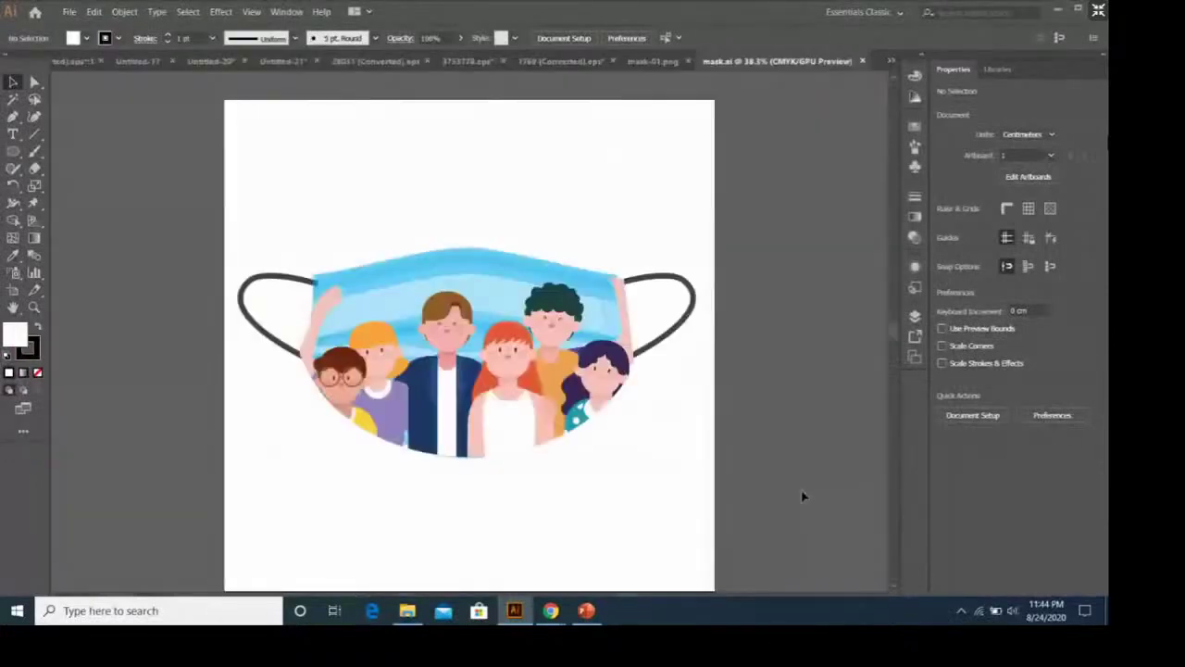
Step: Copy all of the mask.ai artwork and paste it into the 1769 box document
{"action": "left_click_drag", "start_coordinate": [261, 244], "coordinate": [684, 453]}
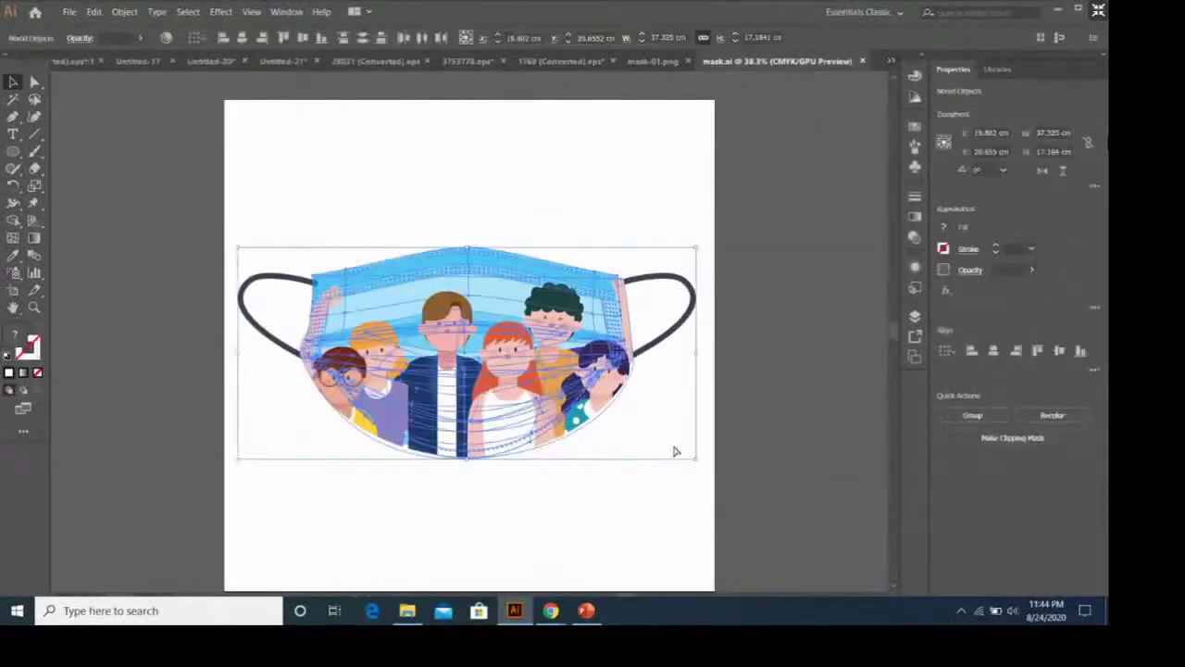
{"action": "left_click", "coordinate": [649, 61]}
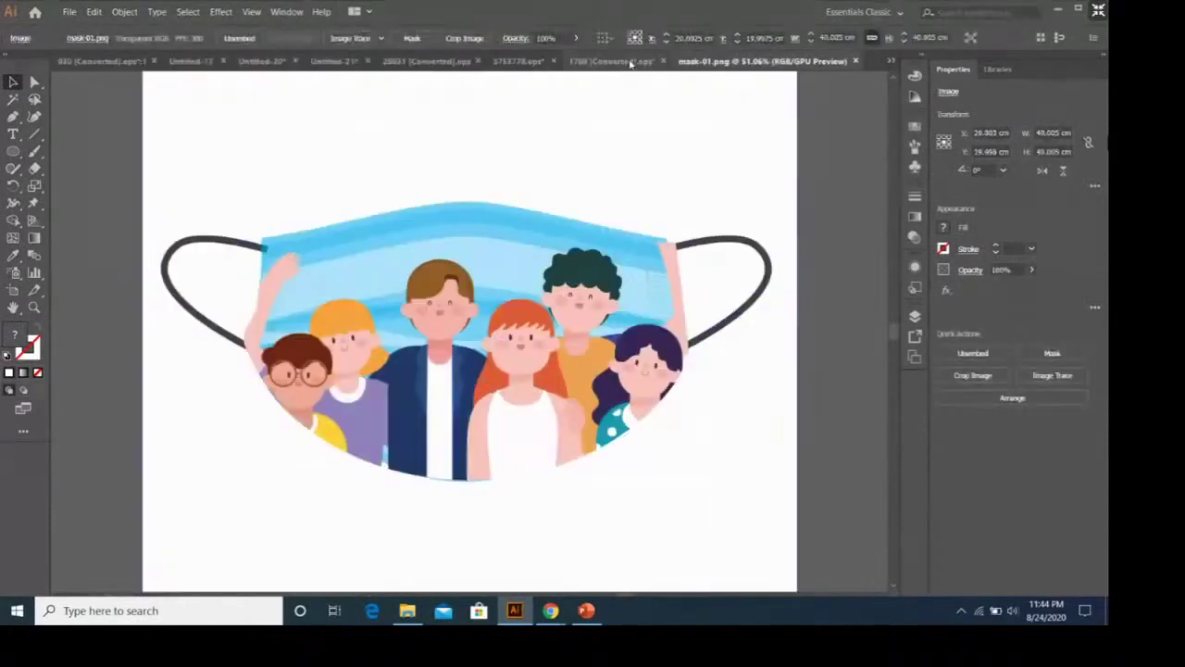
{"action": "left_click", "coordinate": [630, 61]}
{"action": "key", "text": "ctrl+v"}
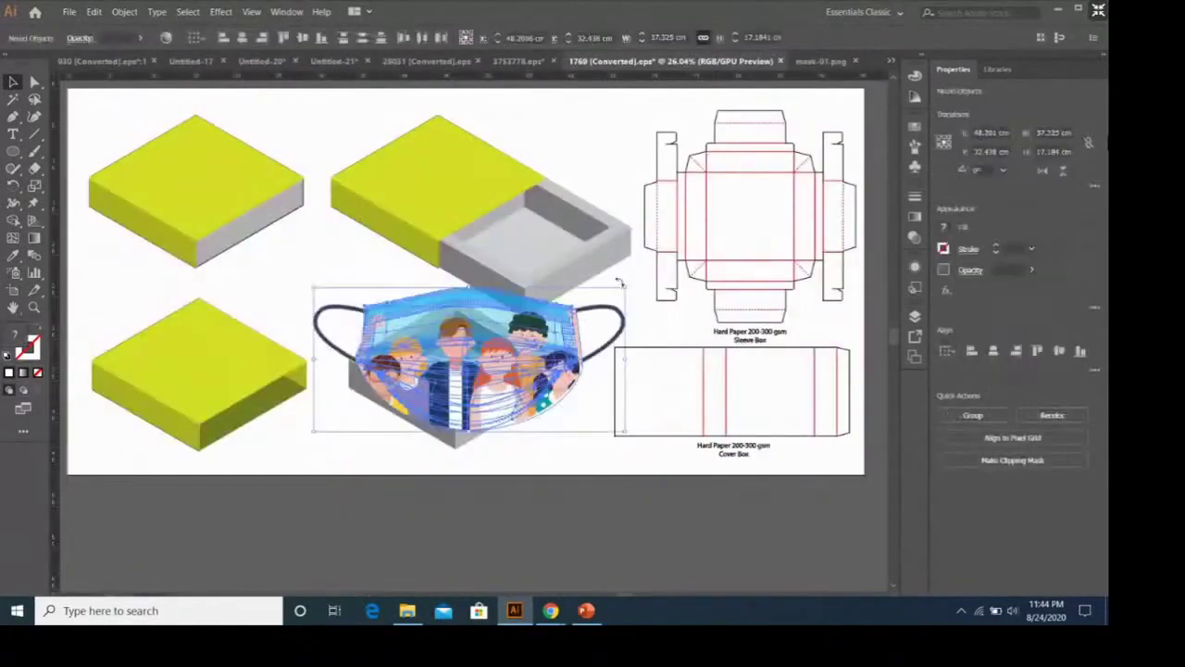
Step: Shrink the mask to about half size, rotate it, and set it inside the upper-right tray
{"action": "mouse_move", "coordinate": [624, 287]}
{"action": "left_mouse_down"}
{"action": "mouse_move", "coordinate": [476, 356]}
{"action": "mouse_move", "coordinate": [476, 436]}
{"action": "left_mouse_up"}
{"action": "left_click_drag", "start_coordinate": [403, 408], "coordinate": [523, 250]}
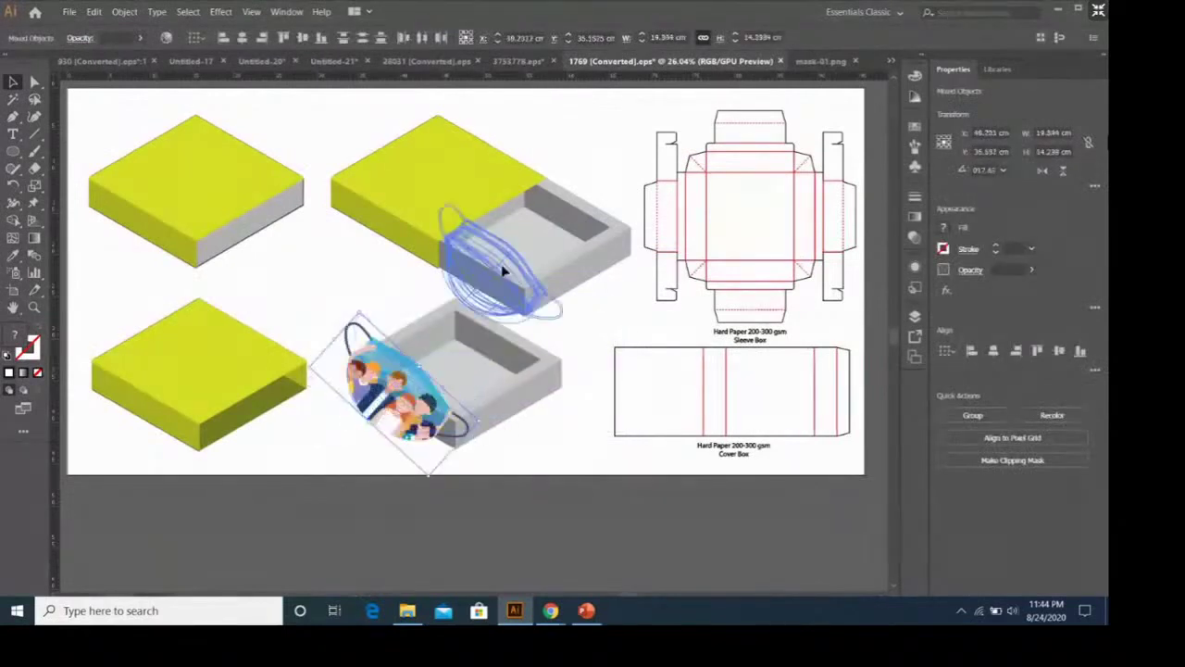
{"action": "mouse_move", "coordinate": [593, 291]}
{"action": "left_mouse_down"}
{"action": "mouse_move", "coordinate": [490, 243]}
{"action": "mouse_move", "coordinate": [528, 243]}
{"action": "left_mouse_up"}
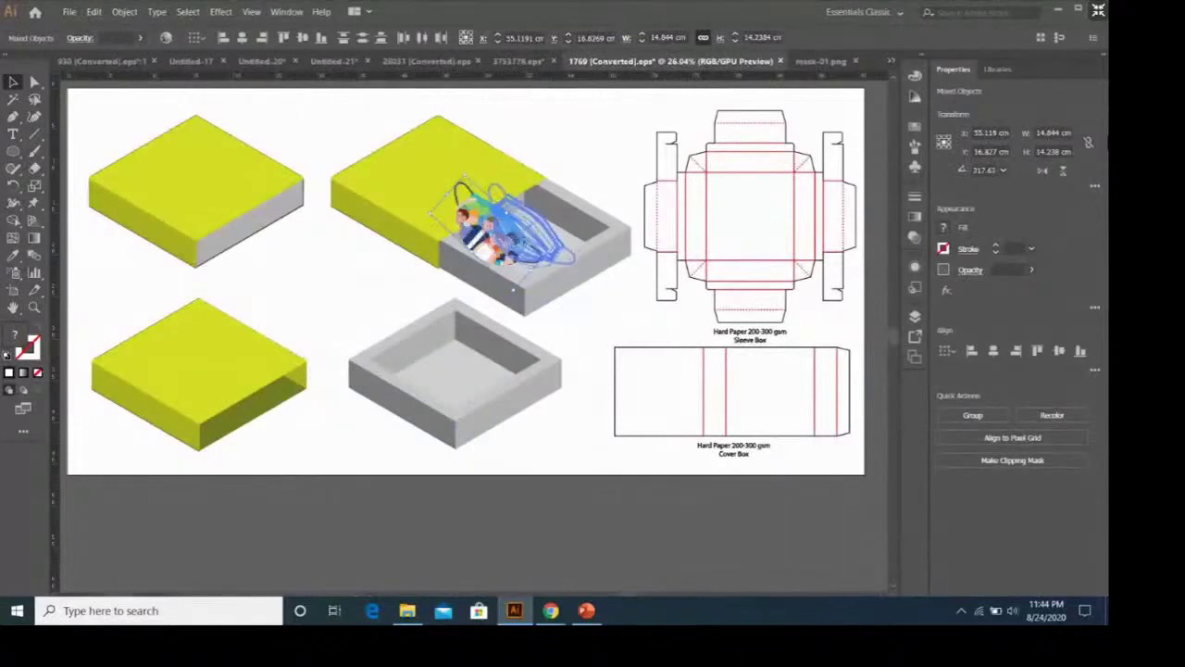
{"action": "left_click", "coordinate": [600, 311]}
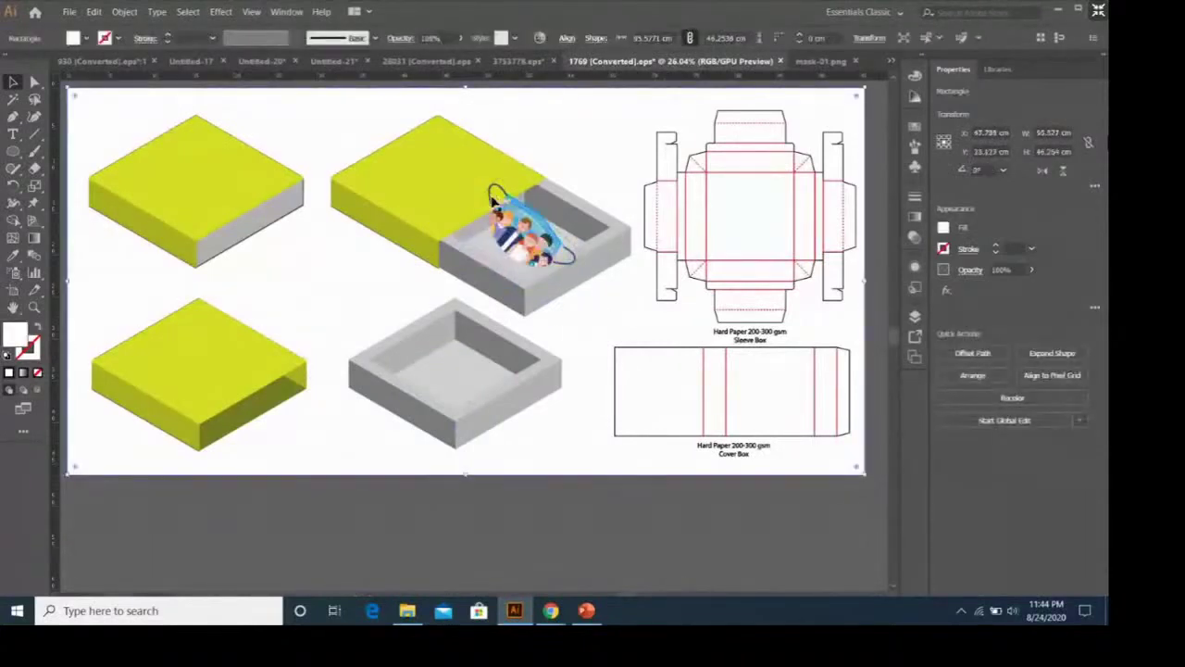
{"action": "left_click", "coordinate": [492, 201]}
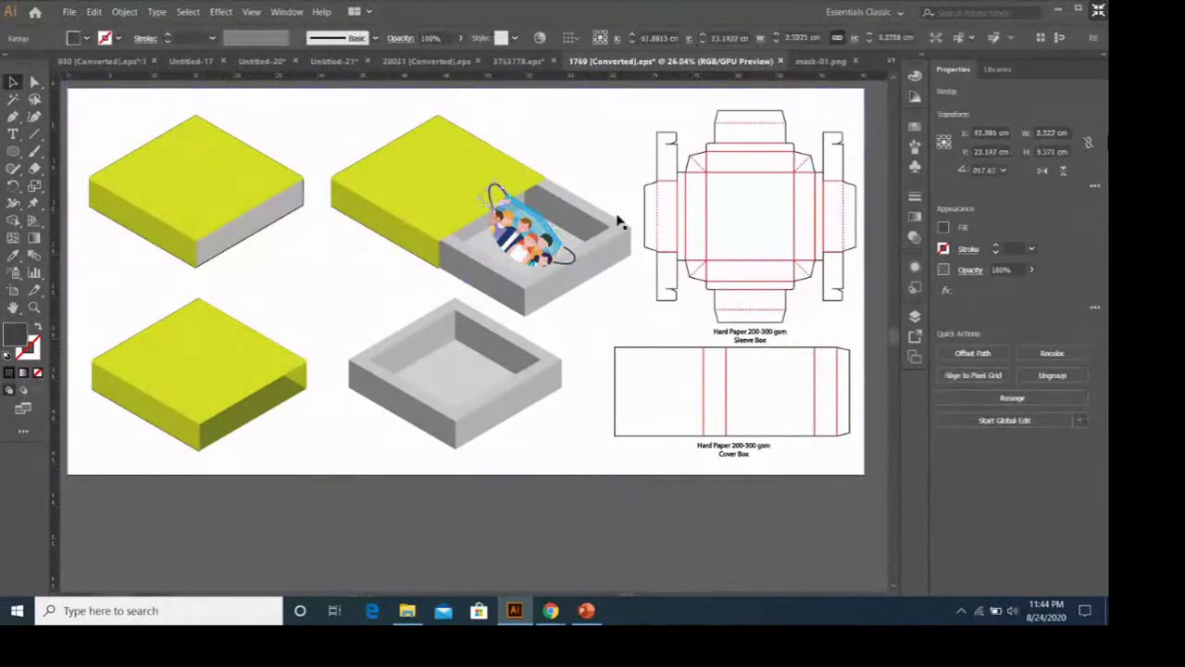
{"action": "key", "text": "ctrl+shift+a"}
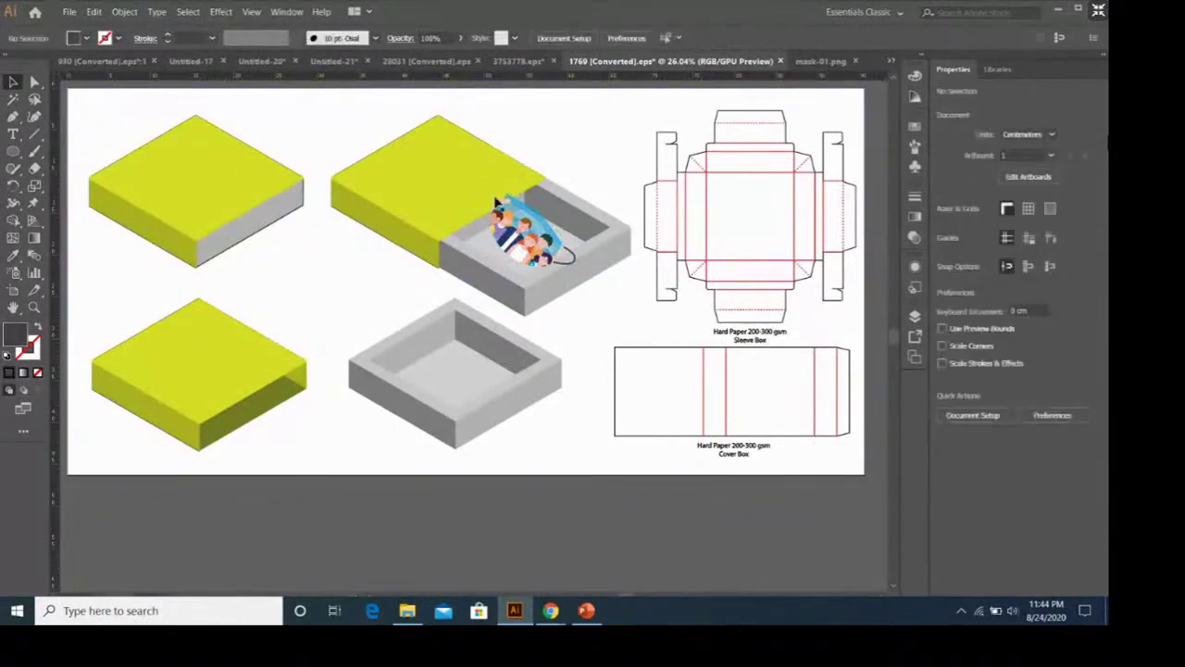
Step: Change the stacking order of the yellow lid clip group
{"action": "right_click", "coordinate": [472, 188]}
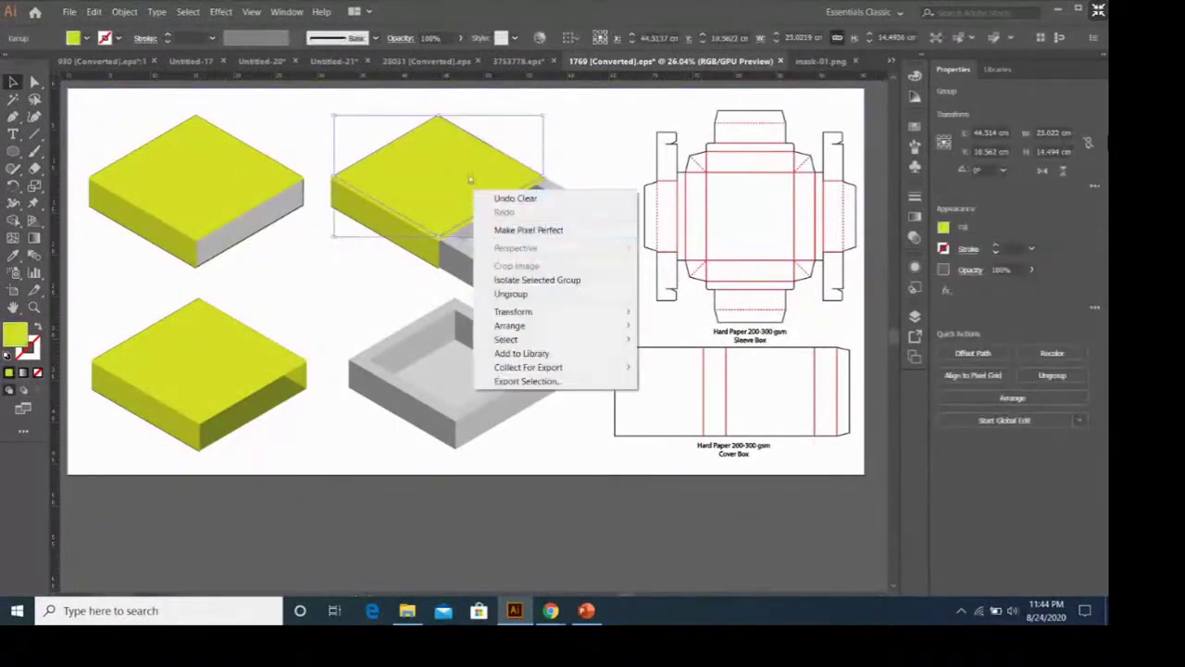
{"action": "left_click", "coordinate": [514, 198]}
{"action": "left_click", "coordinate": [538, 188]}
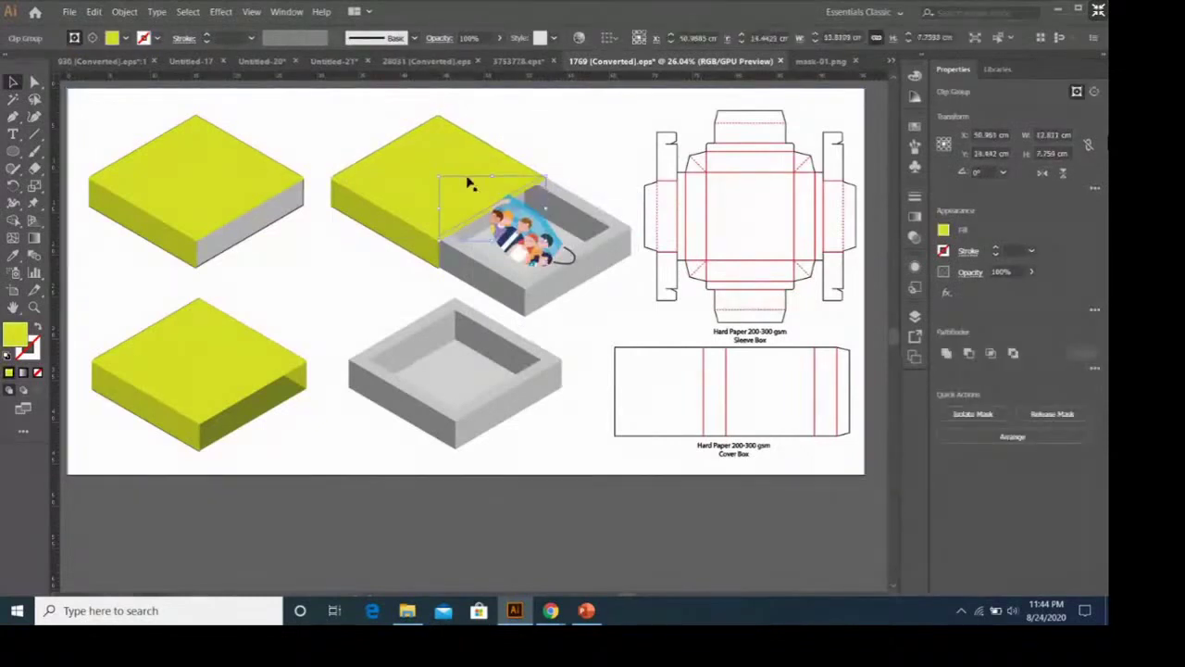
{"action": "right_click", "coordinate": [453, 168]}
{"action": "mouse_move", "coordinate": [489, 285]}
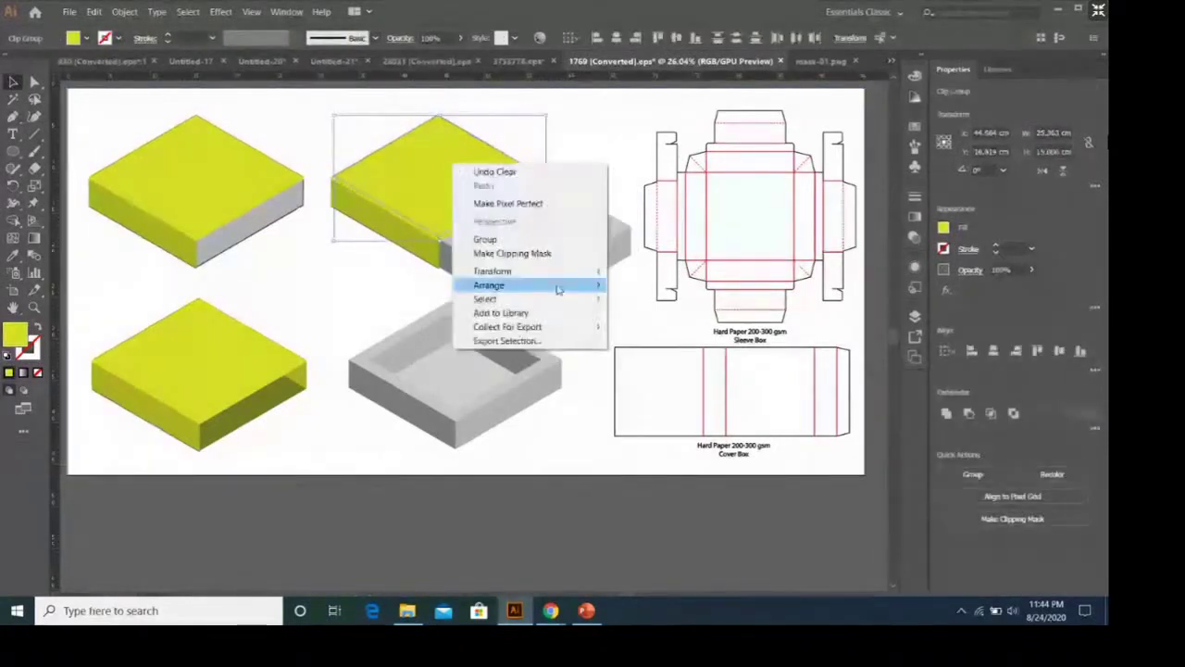
{"action": "left_click", "coordinate": [676, 299]}
{"action": "left_click", "coordinate": [595, 218]}
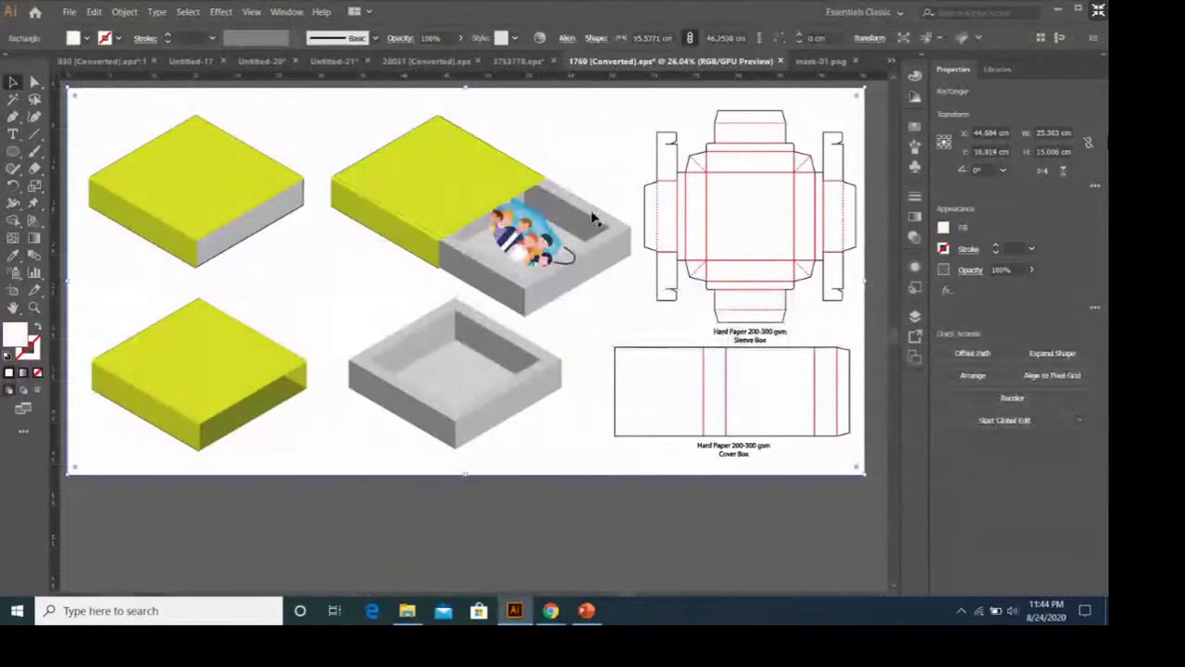
Step: Ungroup the drawer group holding the tray and mask
{"action": "left_click", "coordinate": [551, 262]}
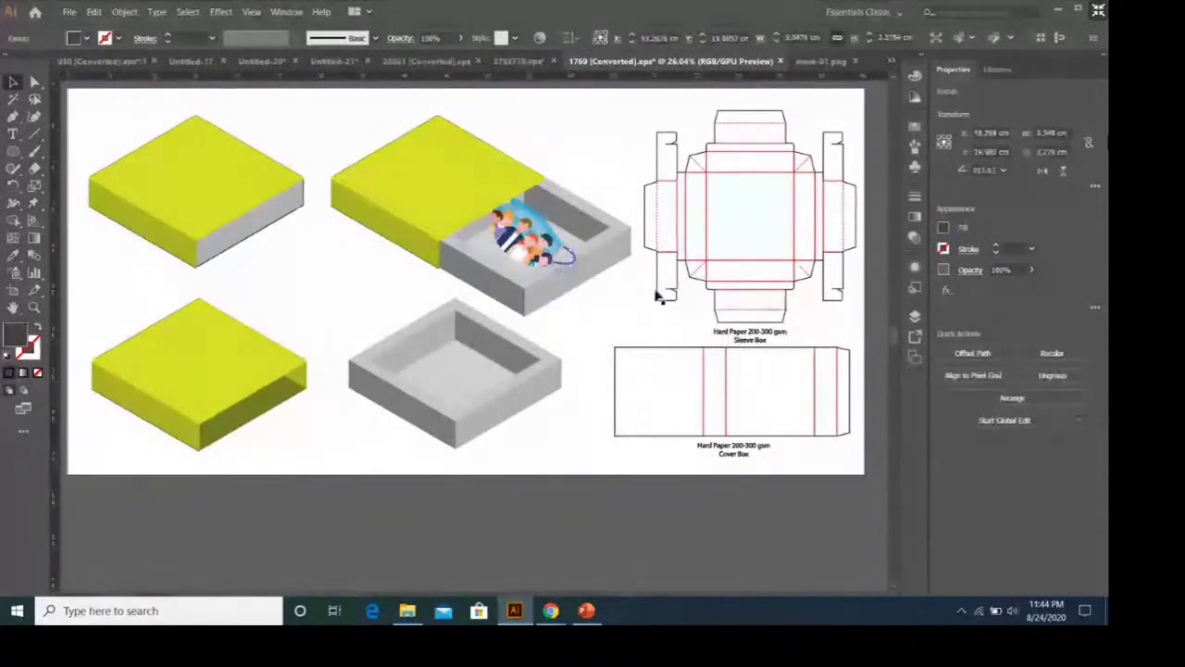
{"action": "left_click", "coordinate": [575, 263]}
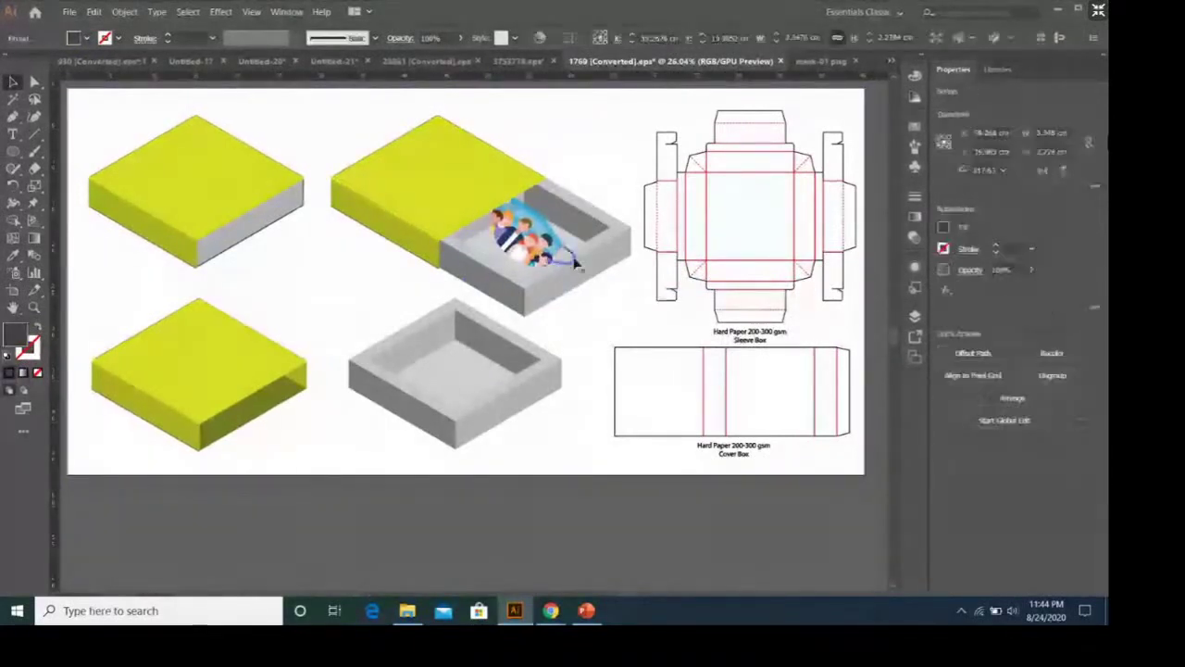
{"action": "left_click", "coordinate": [593, 257]}
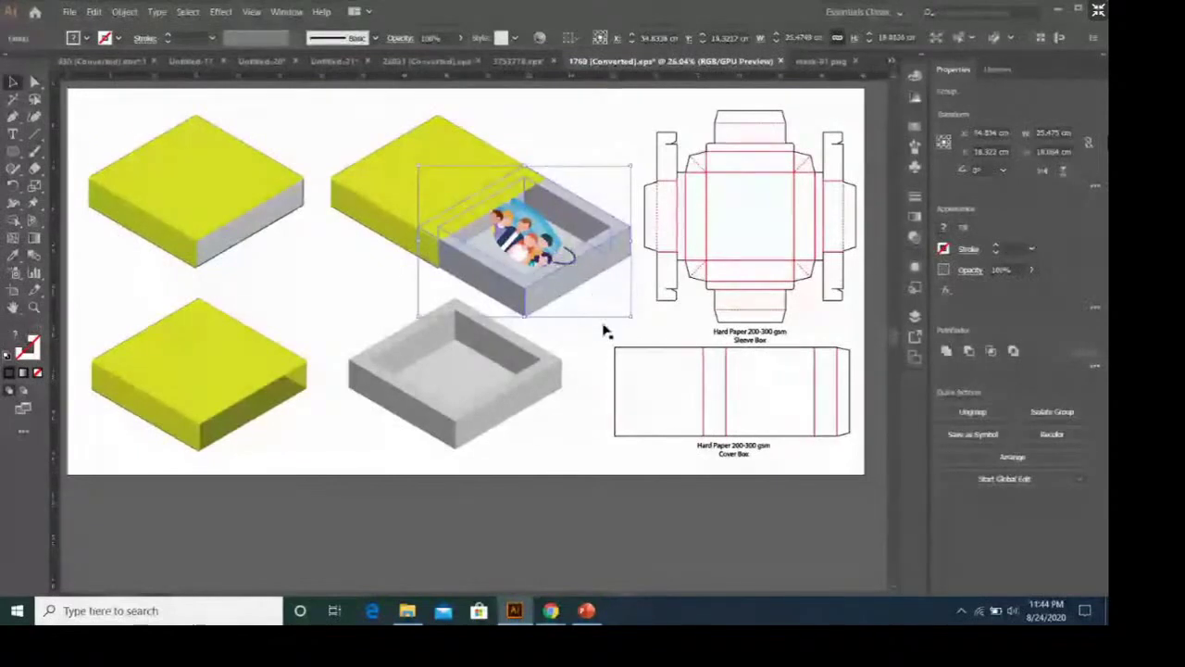
{"action": "right_click", "coordinate": [579, 274]}
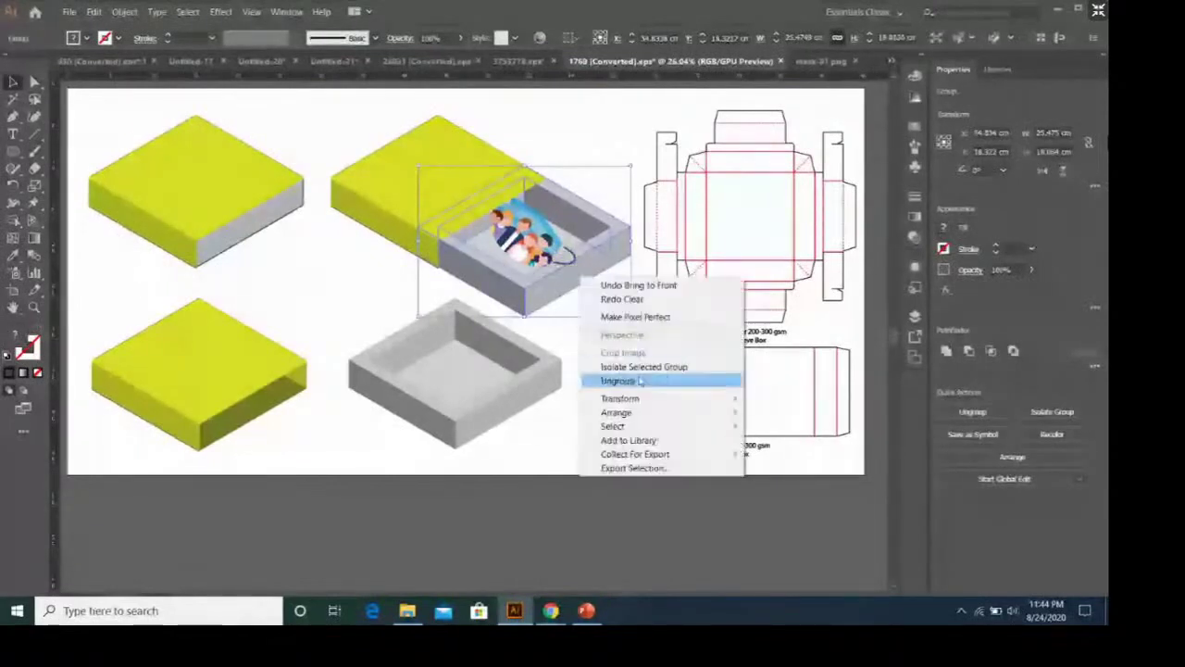
{"action": "left_click", "coordinate": [606, 254]}
{"action": "right_click", "coordinate": [601, 244]}
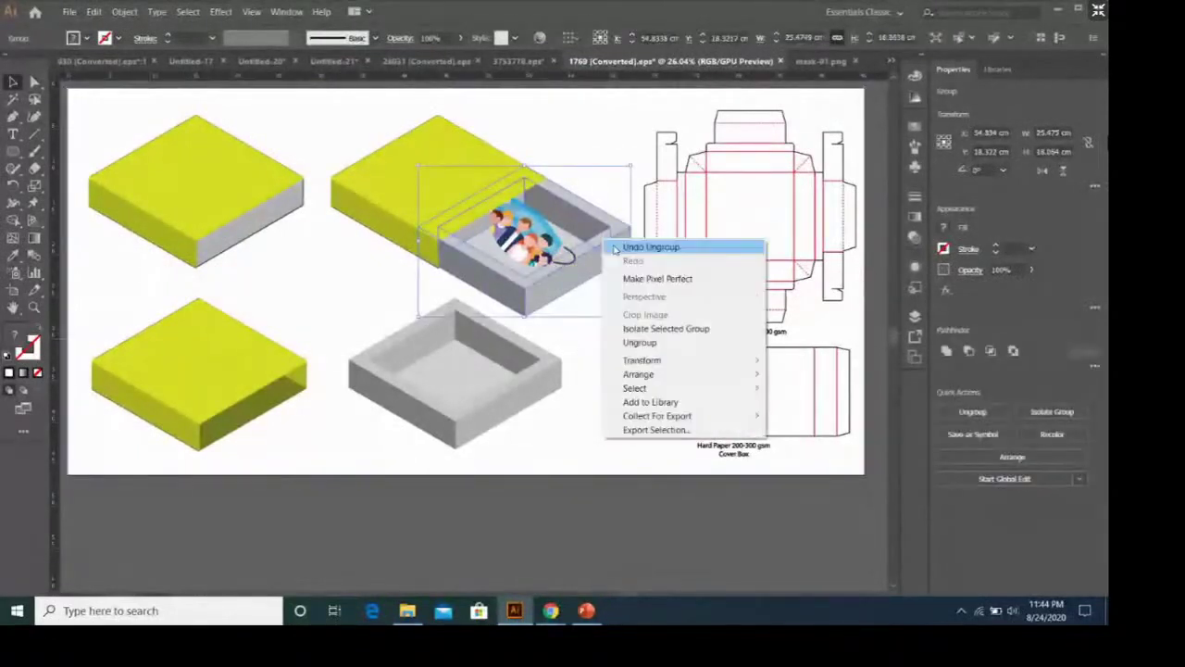
{"action": "left_click", "coordinate": [653, 330]}
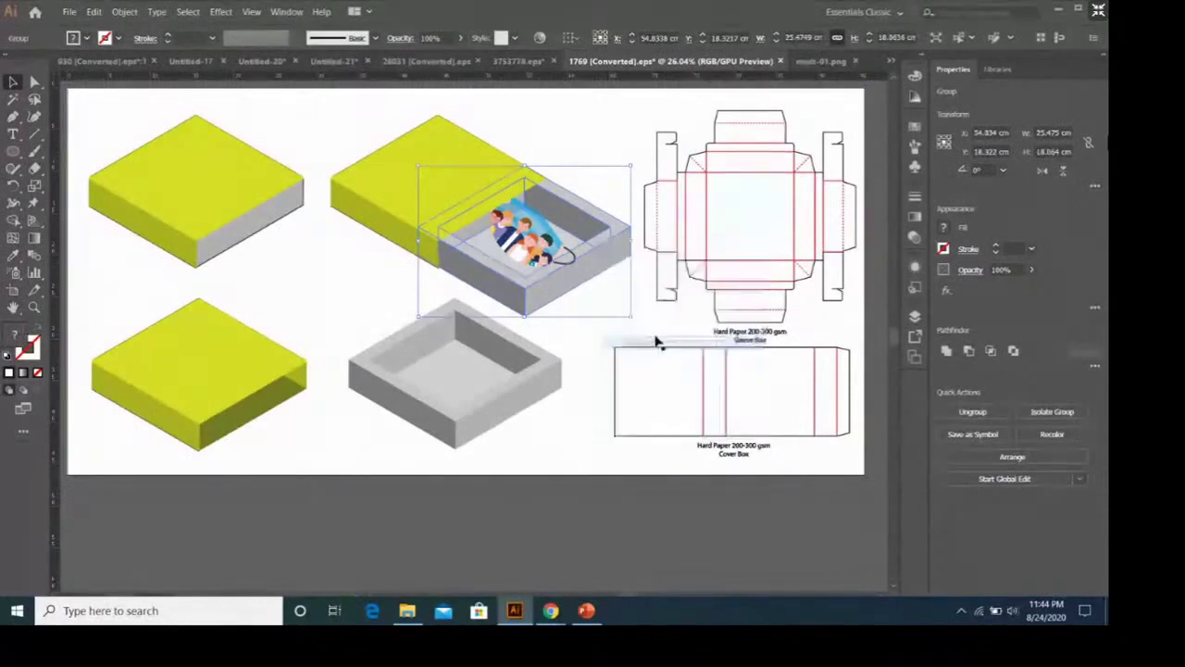
{"action": "right_click", "coordinate": [593, 252]}
{"action": "left_click", "coordinate": [629, 352]}
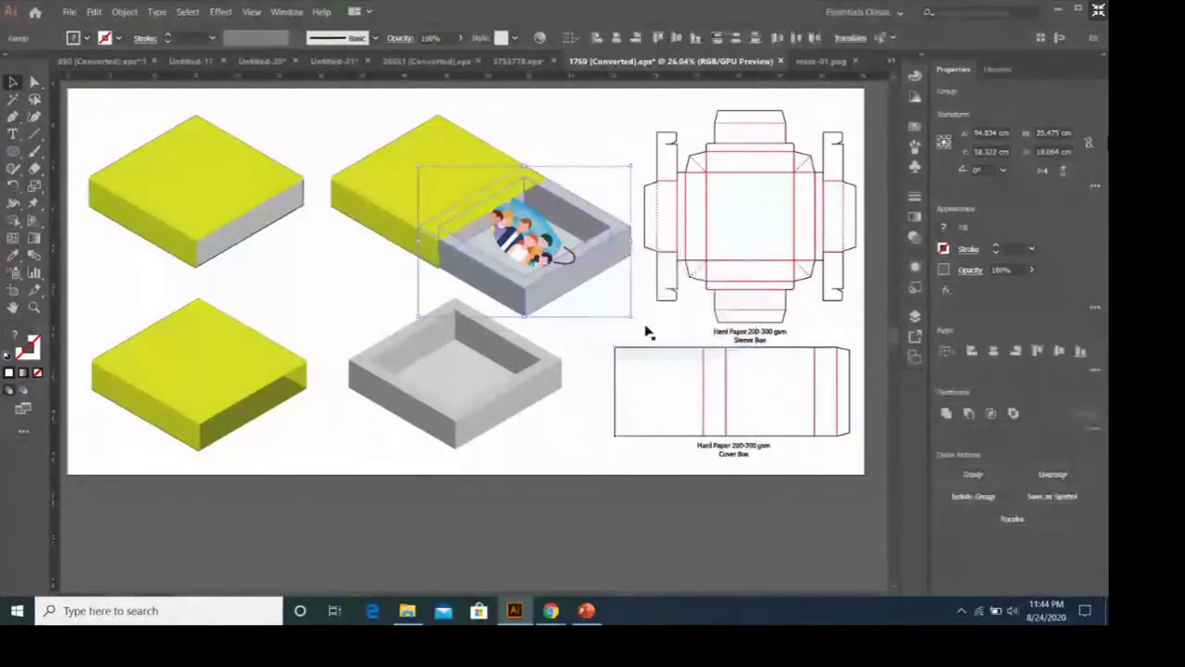
Step: Rearrange the lime lid group so the mask image sits behind the lid
{"action": "left_click", "coordinate": [567, 259]}
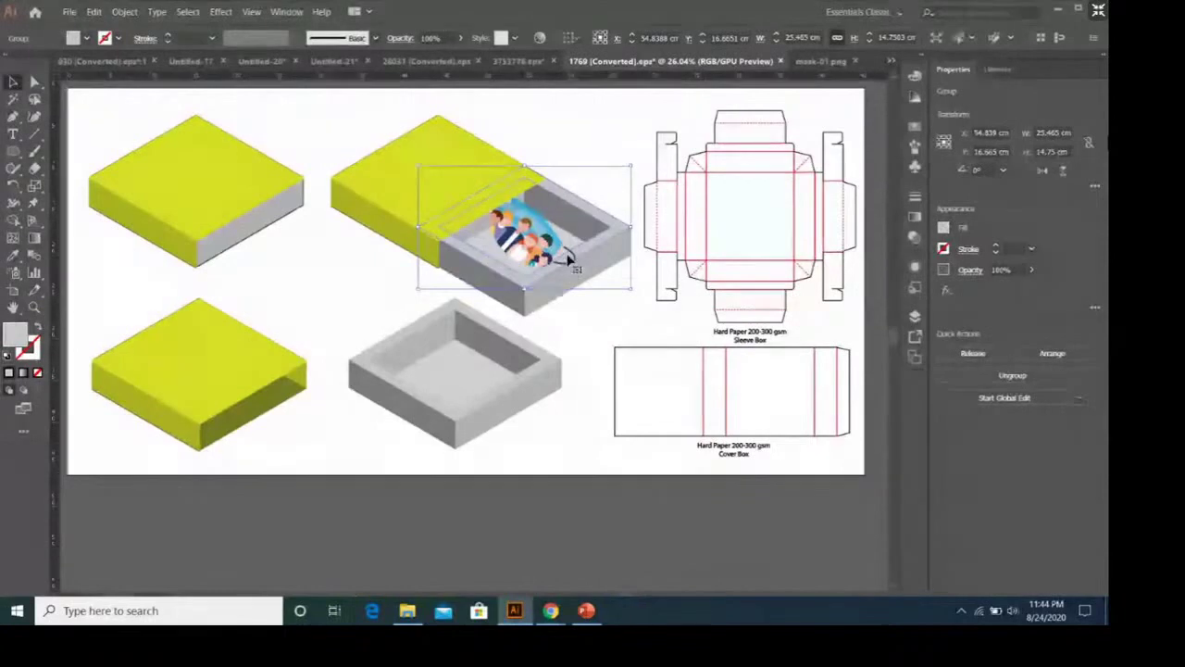
{"action": "right_click", "coordinate": [568, 259]}
{"action": "left_click", "coordinate": [457, 167]}
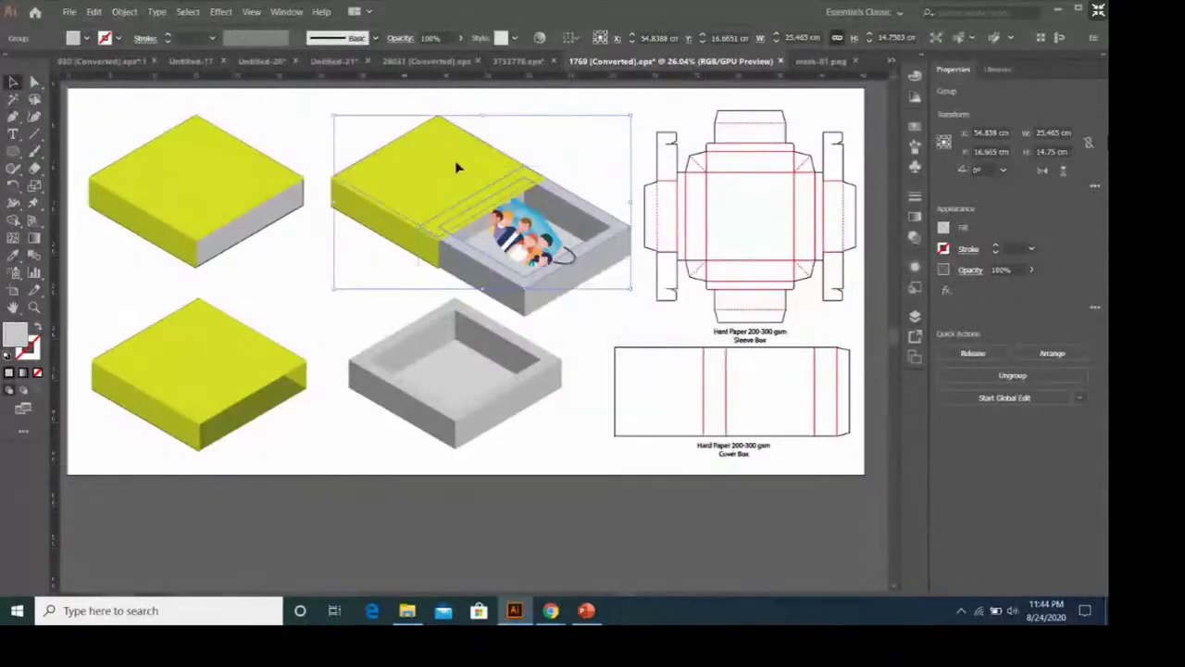
{"action": "left_click", "coordinate": [488, 216]}
{"action": "left_click", "coordinate": [466, 185]}
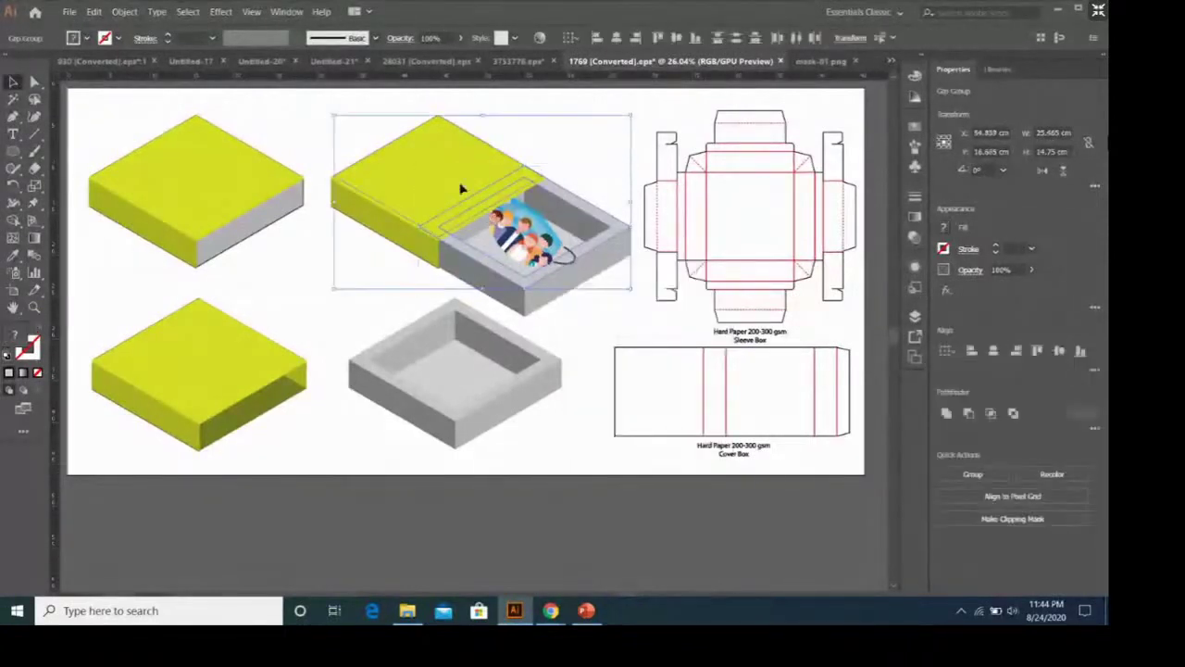
{"action": "right_click", "coordinate": [463, 186]}
{"action": "mouse_move", "coordinate": [500, 301]}
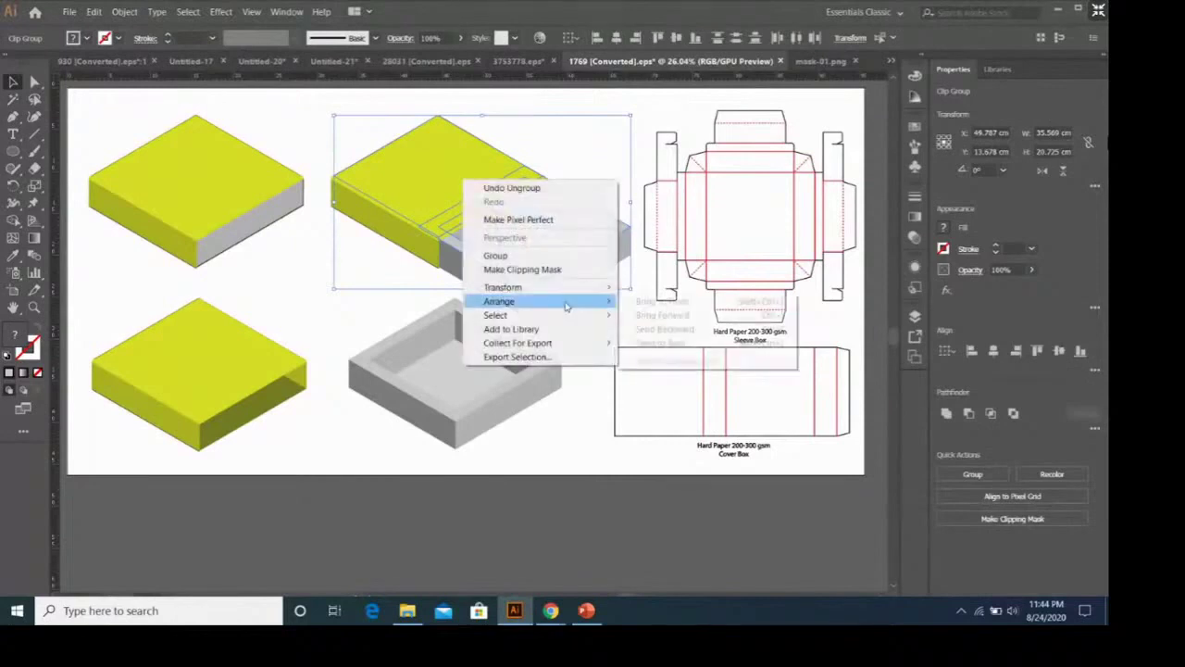
{"action": "left_click", "coordinate": [661, 339]}
Step: Bring the tray and mask image group forward
{"action": "left_click", "coordinate": [644, 147]}
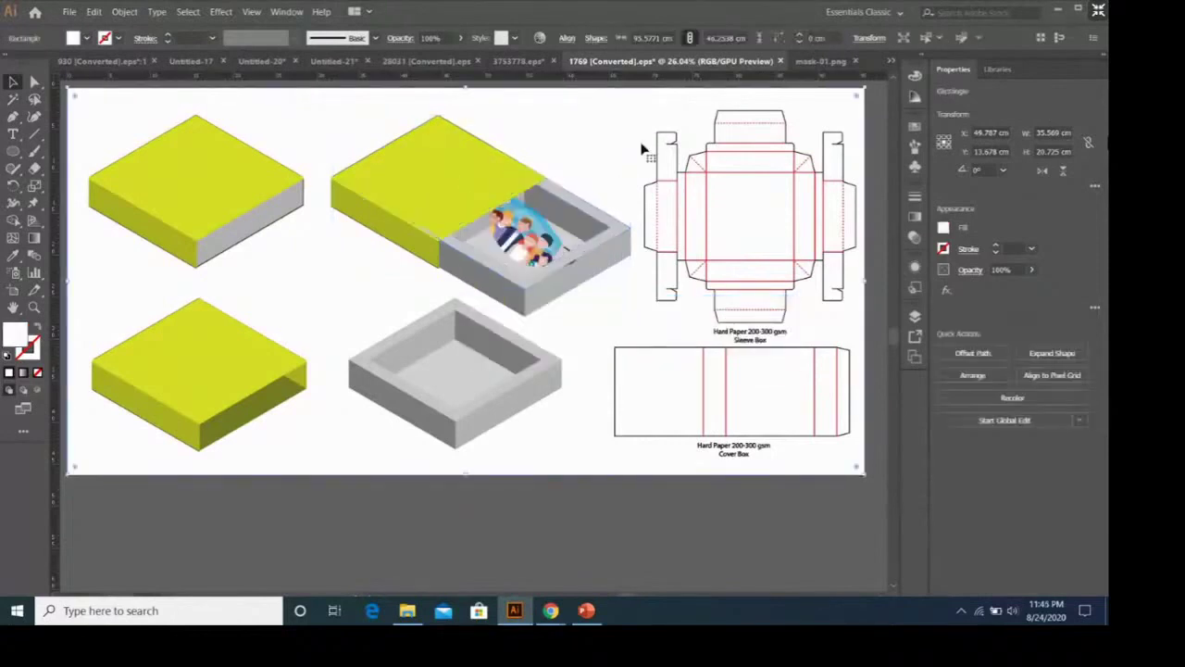
{"action": "left_click", "coordinate": [609, 260]}
{"action": "right_click", "coordinate": [574, 275]}
{"action": "mouse_move", "coordinate": [612, 406]}
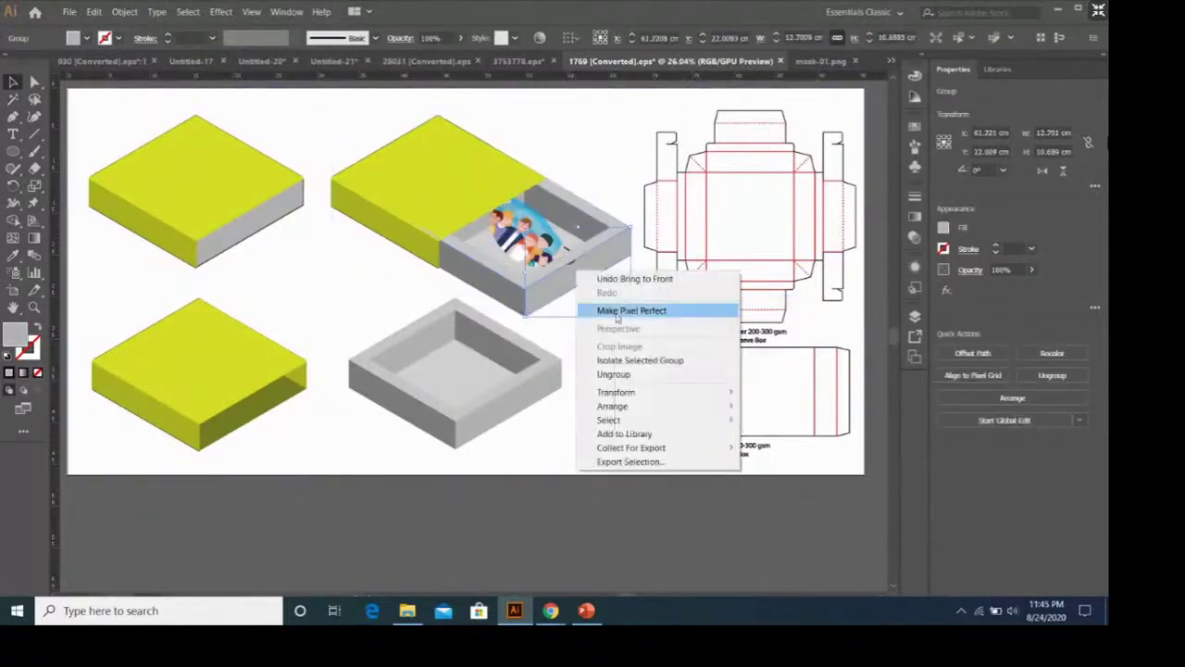
{"action": "left_click", "coordinate": [760, 407]}
{"action": "left_click", "coordinate": [669, 474]}
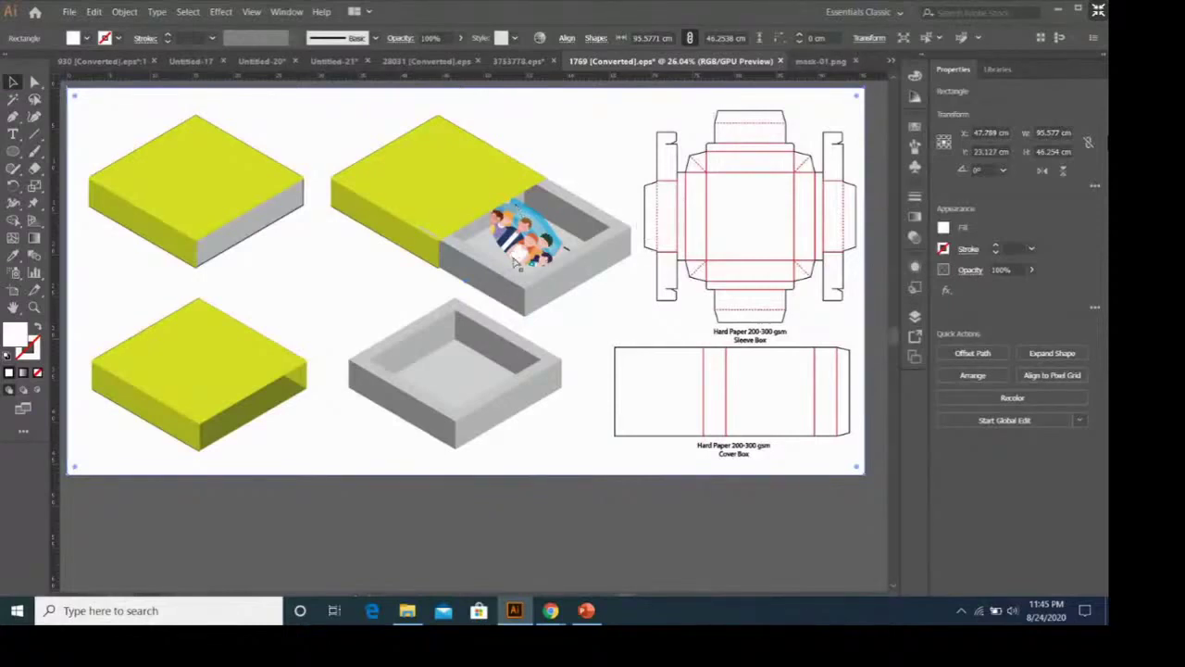
Step: Paste another mask copy, shrink it, and rotate it to lie in the lower tray
{"action": "key", "text": "ctrl+v"}
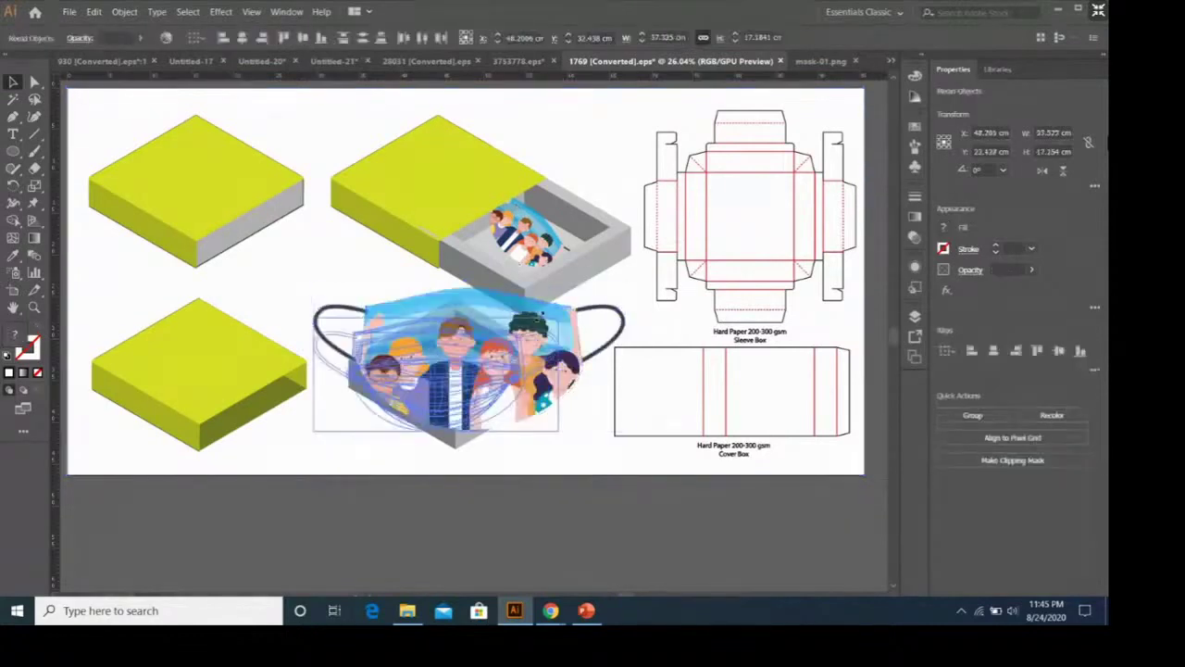
{"action": "mouse_move", "coordinate": [626, 283]}
{"action": "left_mouse_down"}
{"action": "mouse_move", "coordinate": [472, 356]}
{"action": "mouse_move", "coordinate": [486, 408]}
{"action": "mouse_move", "coordinate": [545, 372]}
{"action": "left_mouse_up"}
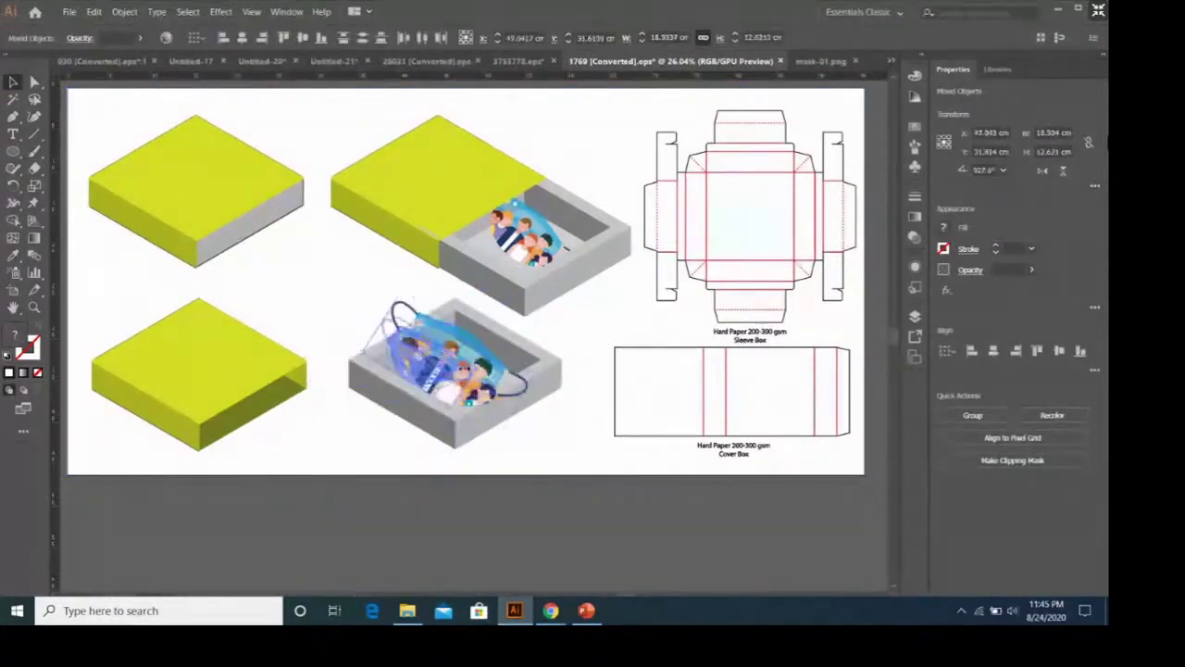
{"action": "mouse_move", "coordinate": [380, 326]}
{"action": "left_mouse_down"}
{"action": "mouse_move", "coordinate": [370, 341]}
{"action": "mouse_move", "coordinate": [387, 315]}
{"action": "mouse_move", "coordinate": [398, 325]}
{"action": "left_mouse_up"}
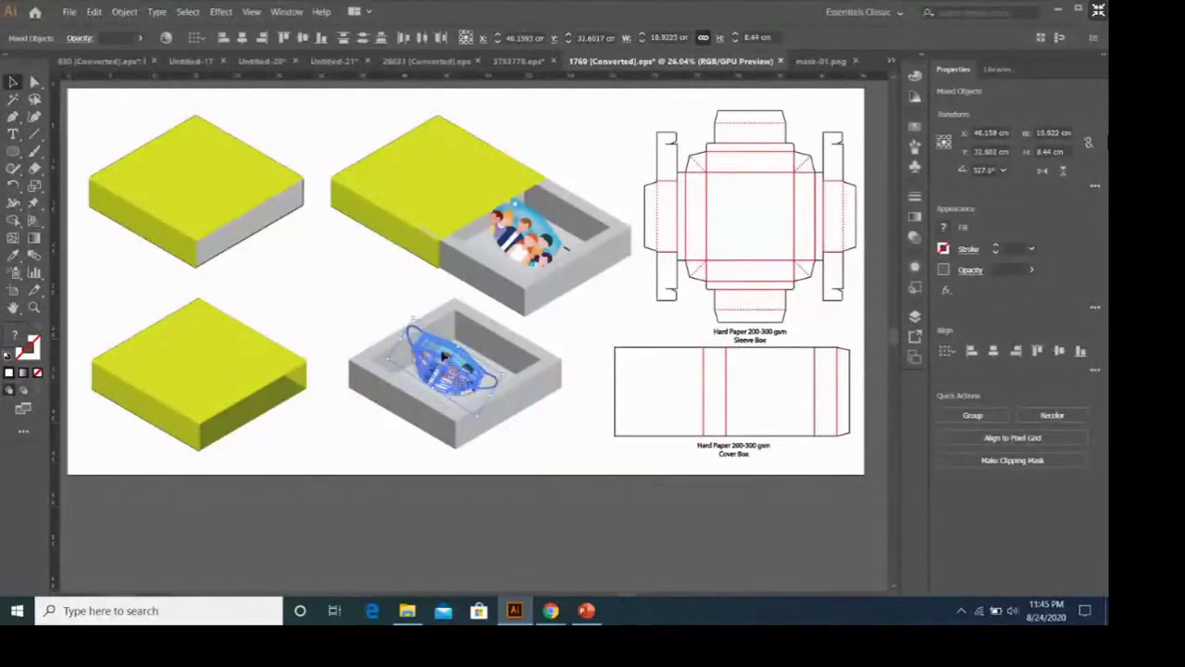
{"action": "left_click", "coordinate": [562, 334]}
{"action": "left_click", "coordinate": [455, 370]}
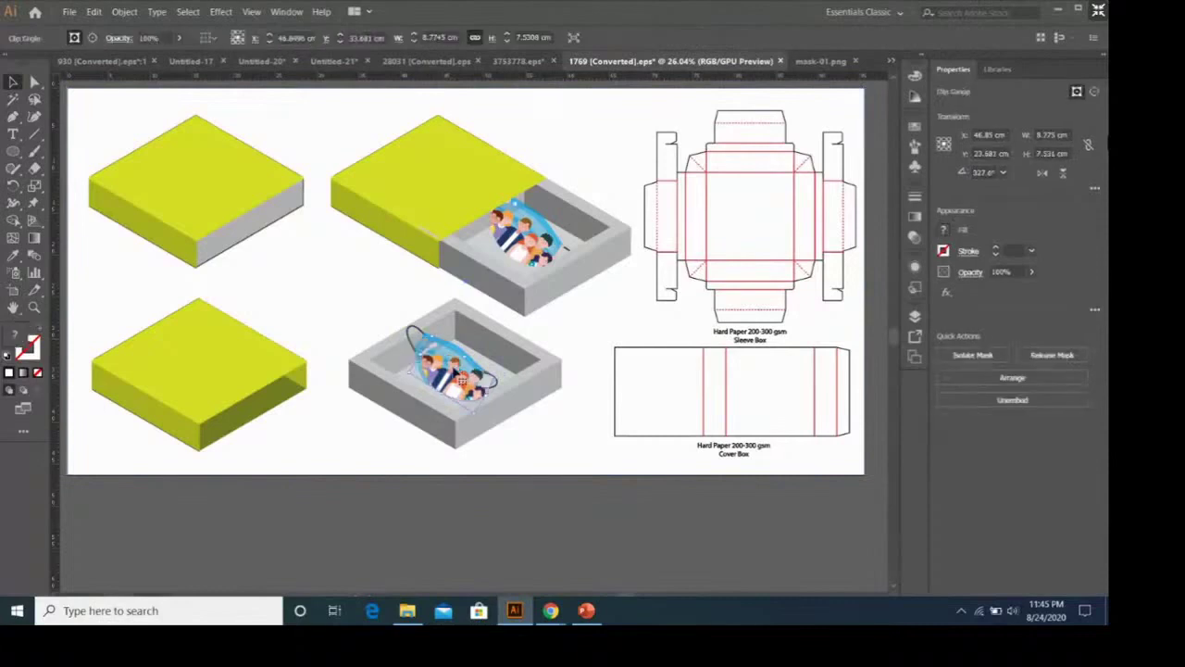
{"action": "left_click", "coordinate": [606, 359]}
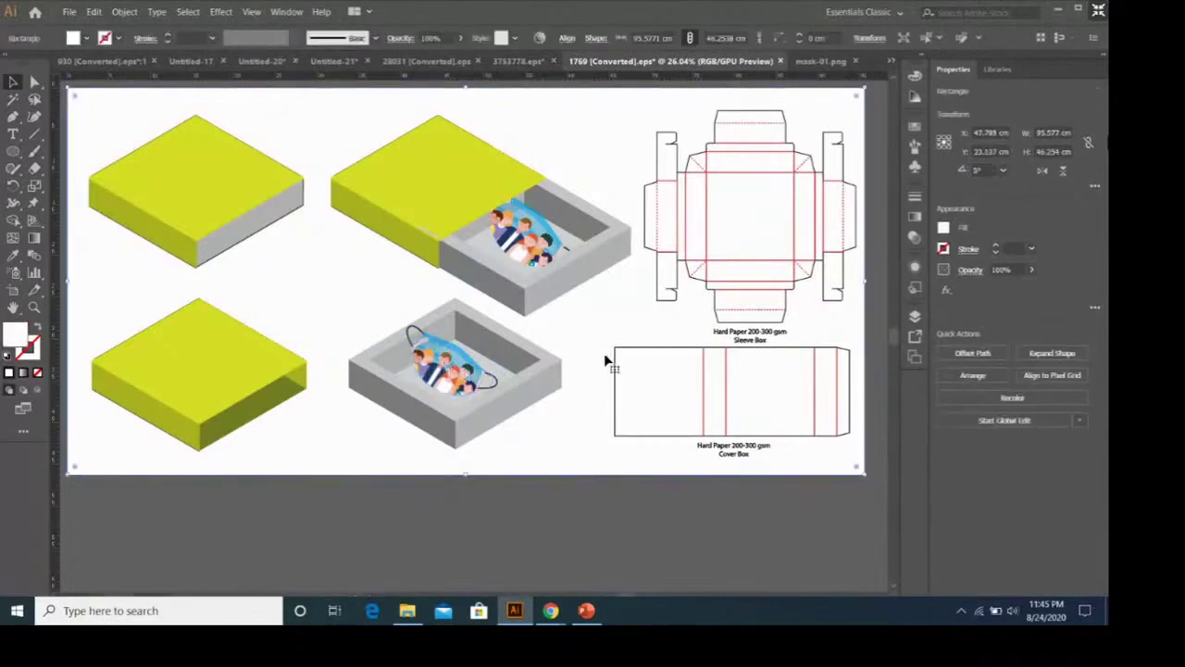
Step: Bring the clip group on the upper lime lid to the front
{"action": "left_click", "coordinate": [432, 238]}
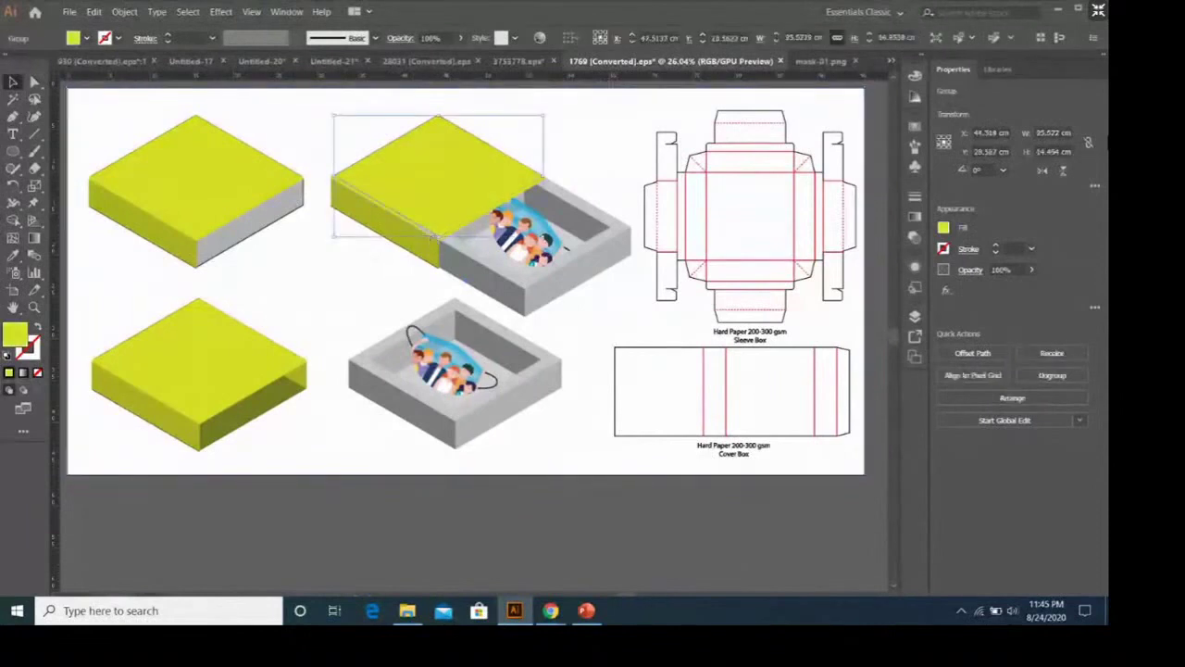
{"action": "right_click", "coordinate": [432, 241]}
{"action": "mouse_move", "coordinate": [467, 371]}
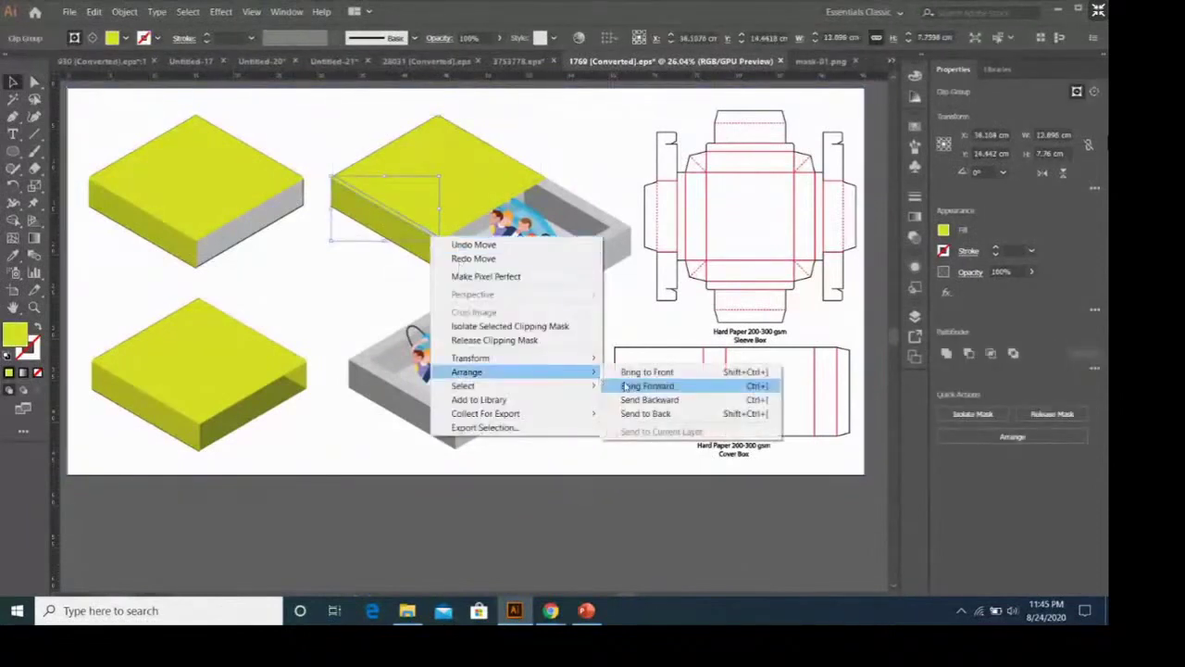
{"action": "left_click", "coordinate": [648, 371]}
{"action": "left_click", "coordinate": [589, 429]}
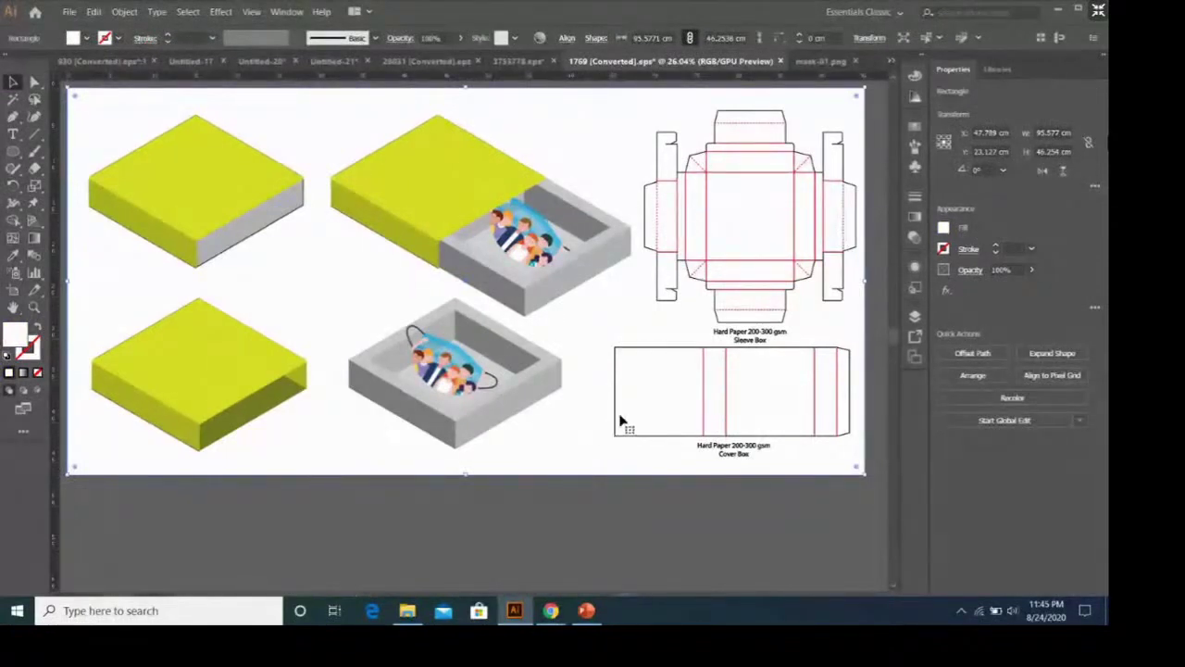
{"action": "left_click", "coordinate": [655, 352]}
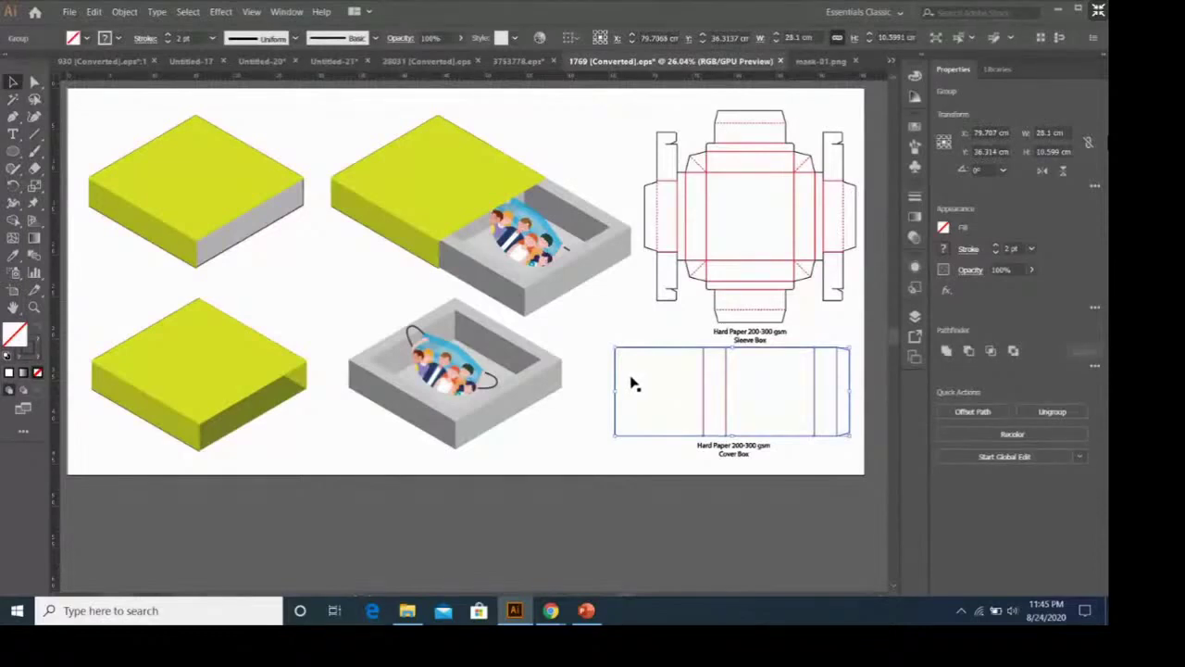
Step: Create a new 40 × 40 cm document
{"action": "left_click", "coordinate": [801, 143]}
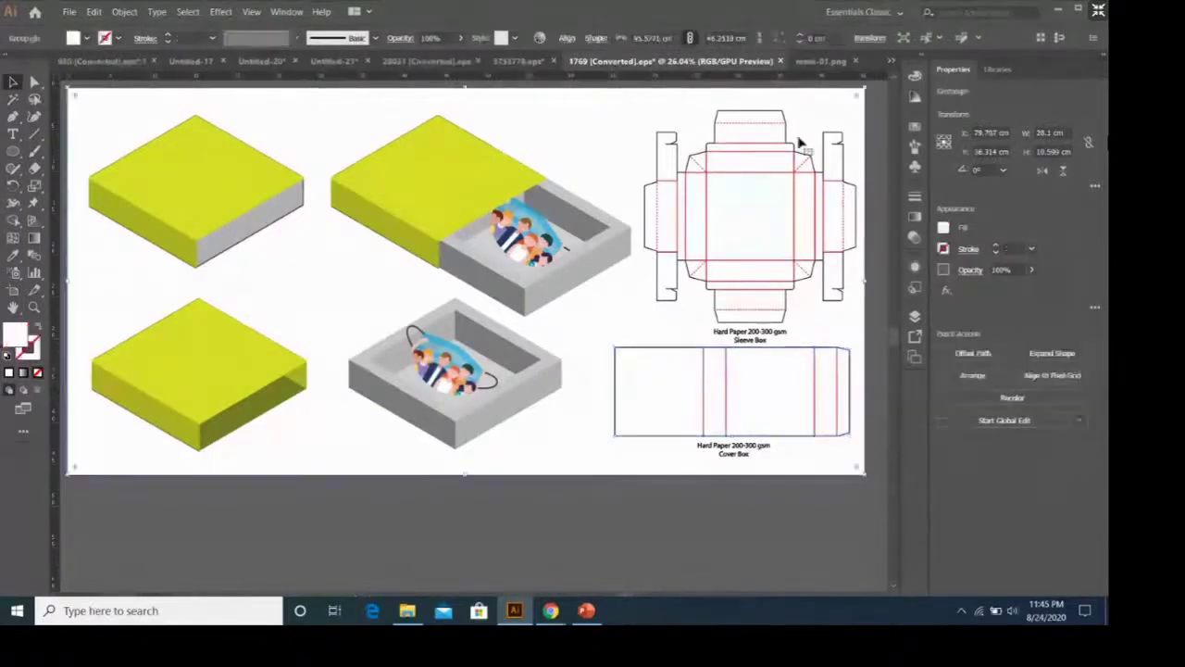
{"action": "left_click", "coordinate": [827, 61]}
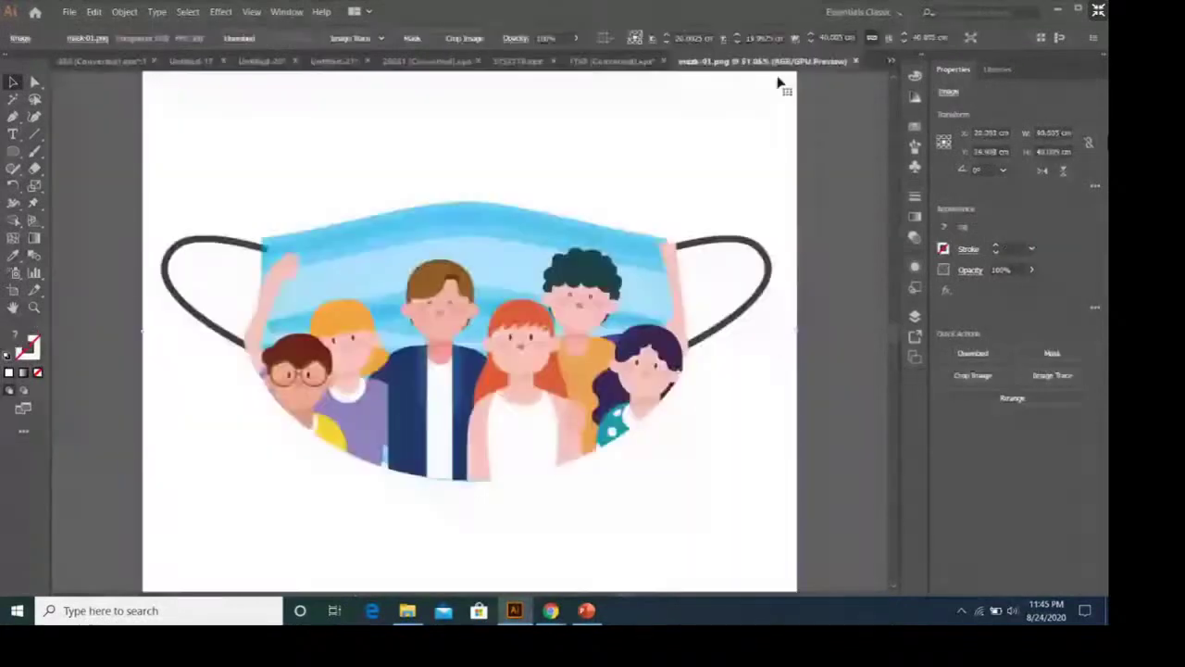
{"action": "left_click", "coordinate": [69, 12]}
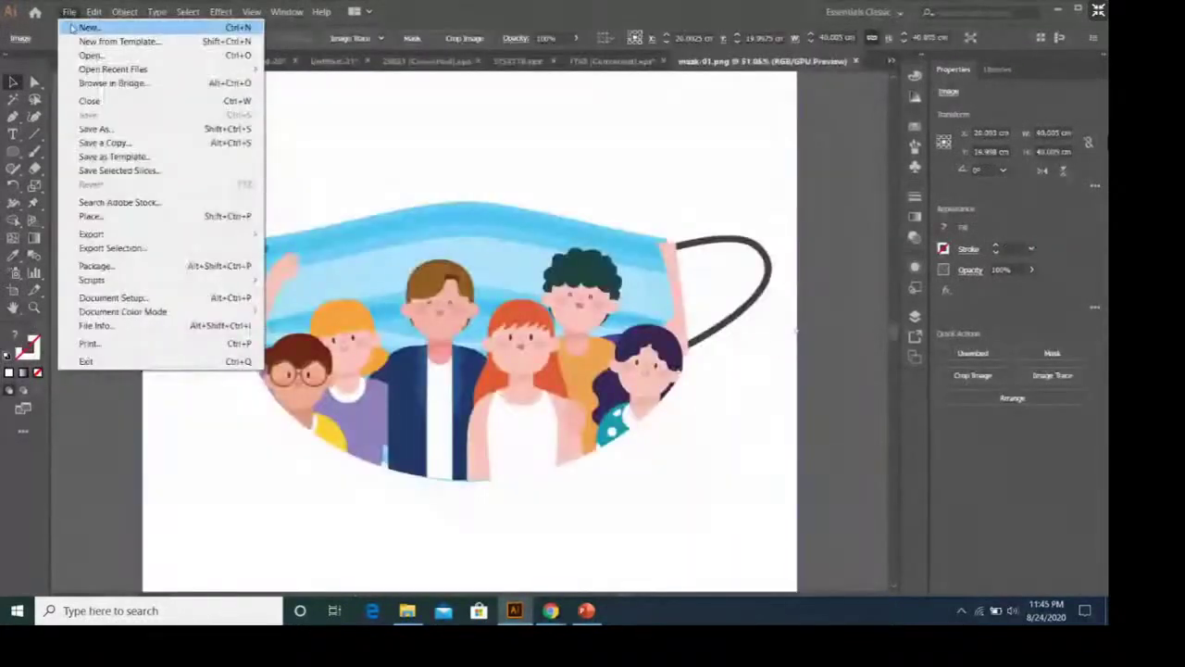
{"action": "left_click", "coordinate": [71, 28]}
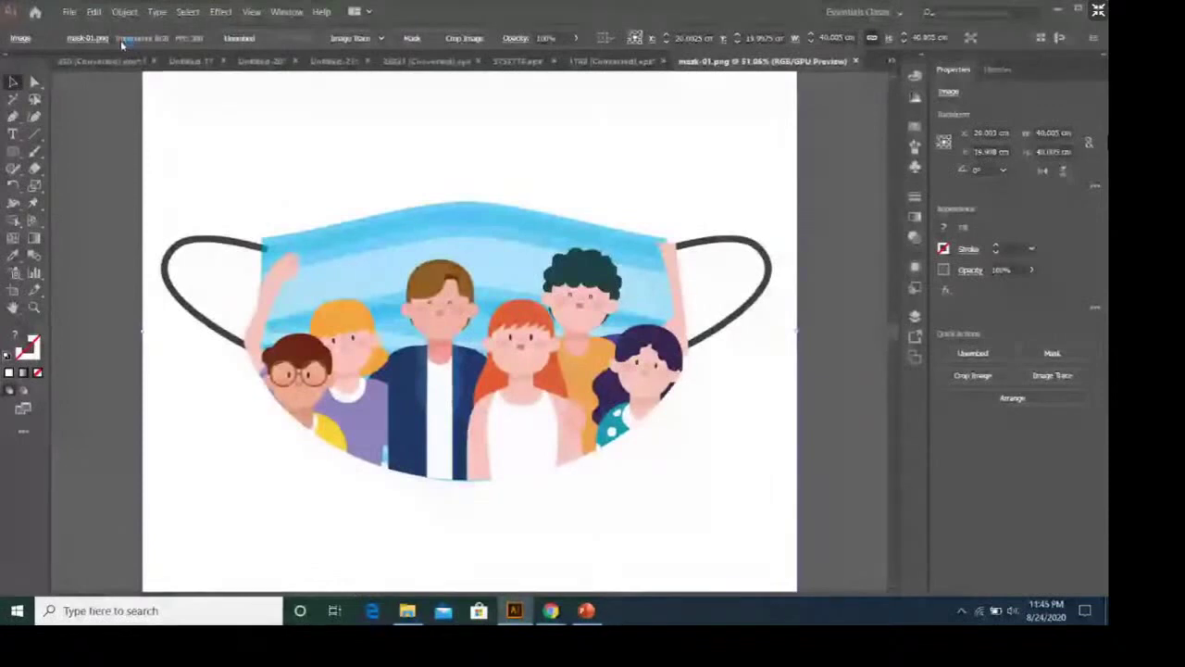
{"action": "key", "text": "ctrl+n"}
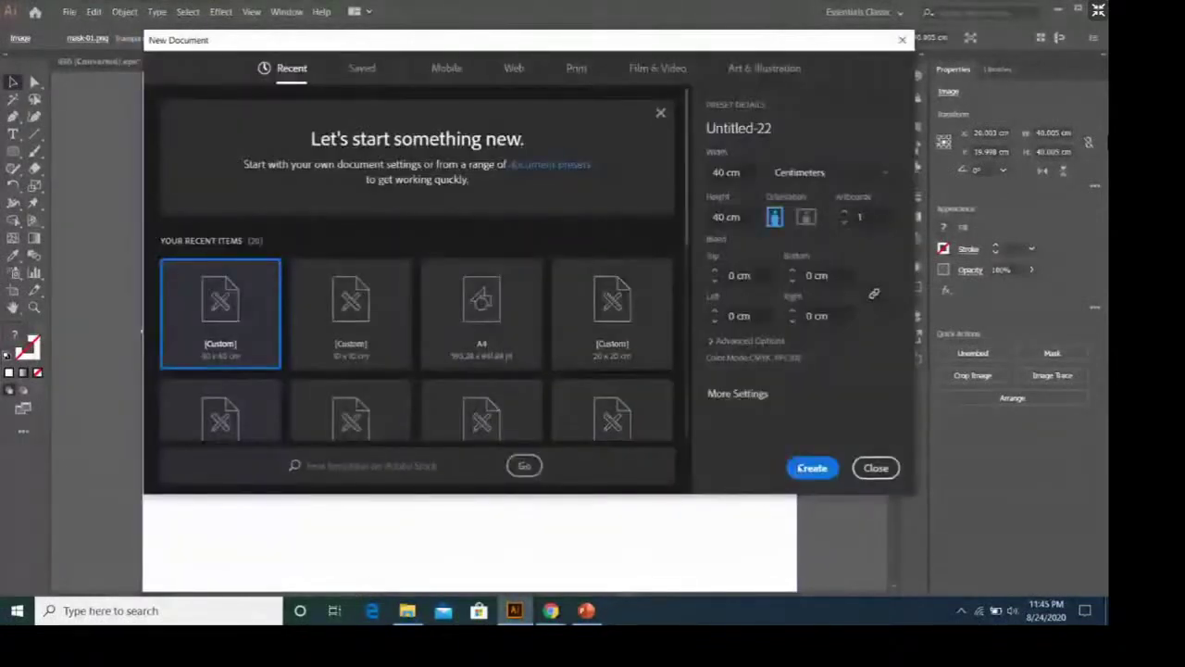
{"action": "left_click", "coordinate": [812, 468]}
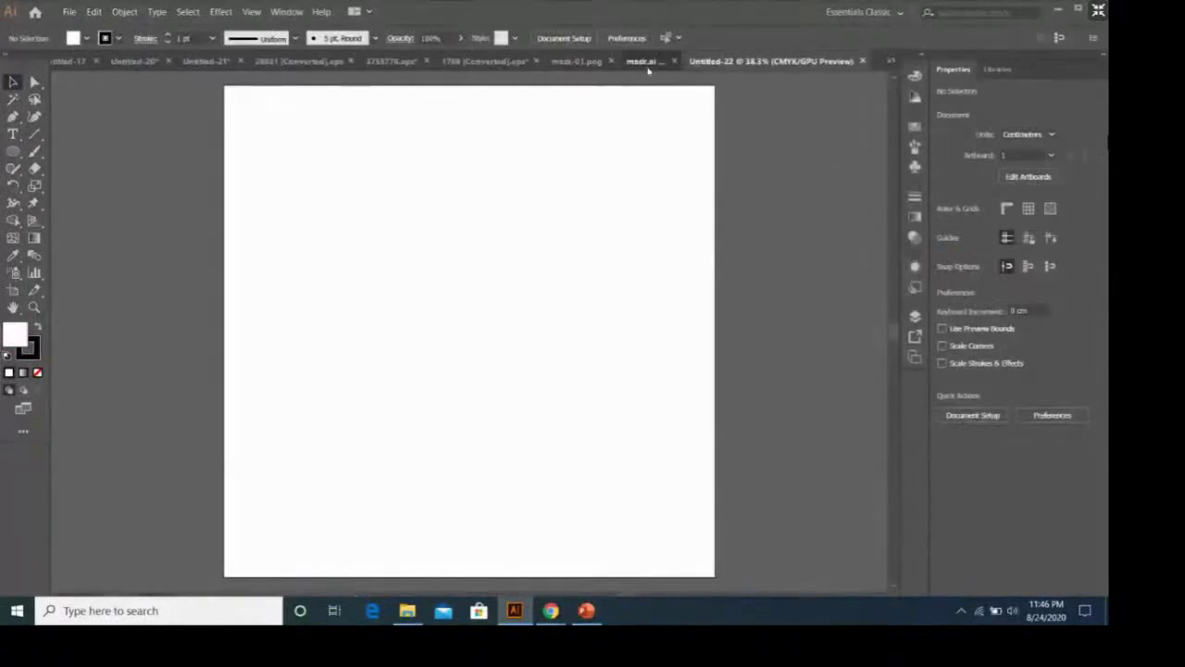
Step: Close mask.ai, mask-01.png and 3753778.eps, discarding unsaved changes
{"action": "left_click", "coordinate": [773, 61]}
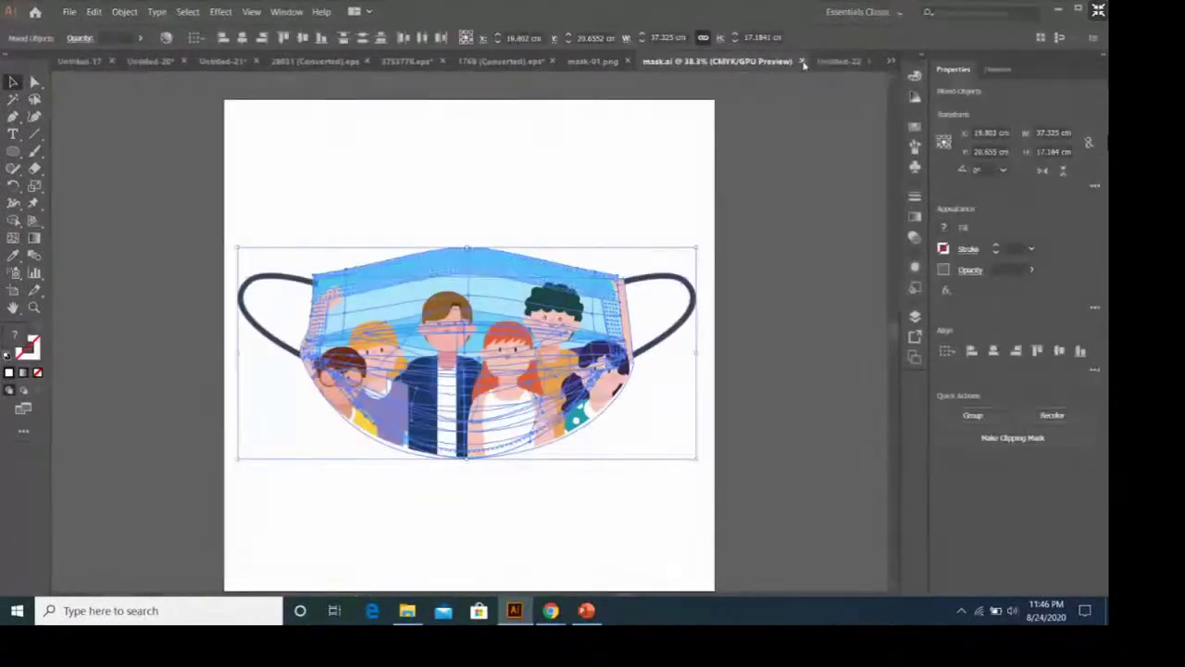
{"action": "left_click", "coordinate": [801, 61]}
{"action": "left_click", "coordinate": [675, 61]}
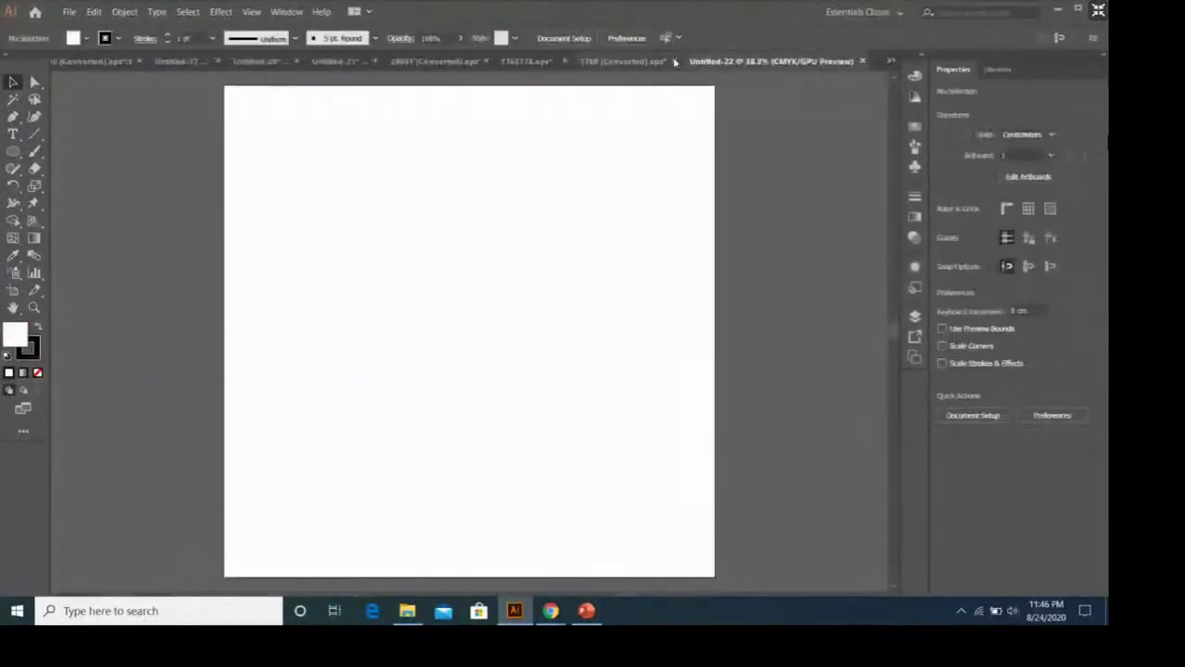
{"action": "left_click", "coordinate": [524, 62]}
{"action": "left_click", "coordinate": [690, 61]}
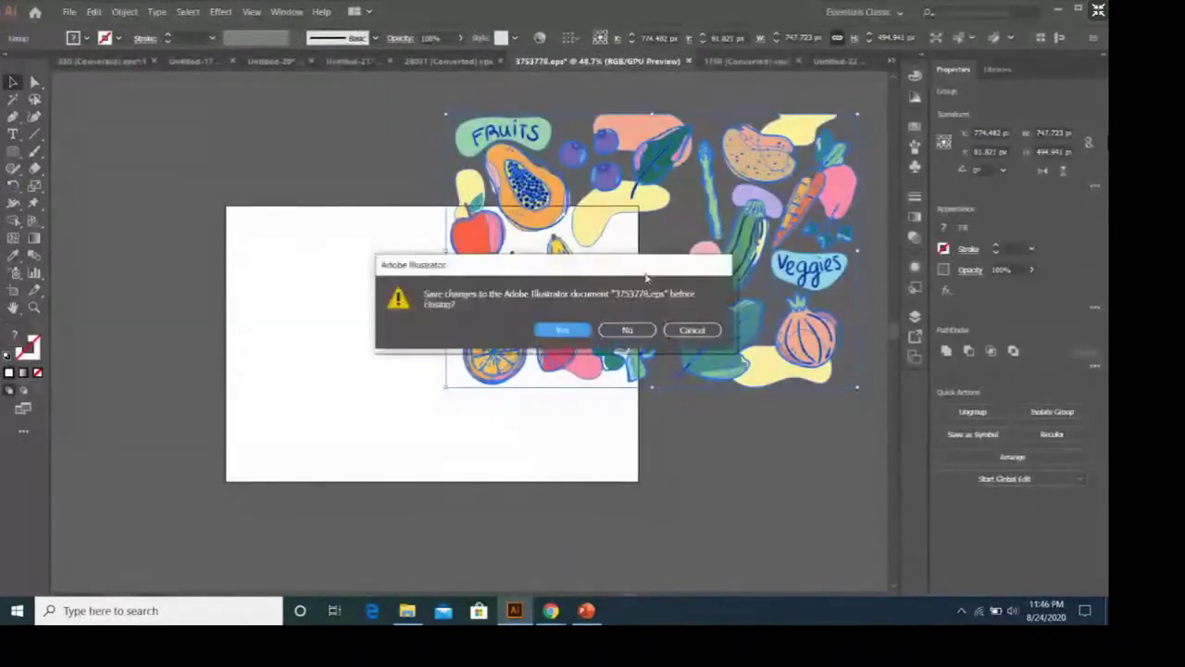
{"action": "left_click", "coordinate": [627, 329]}
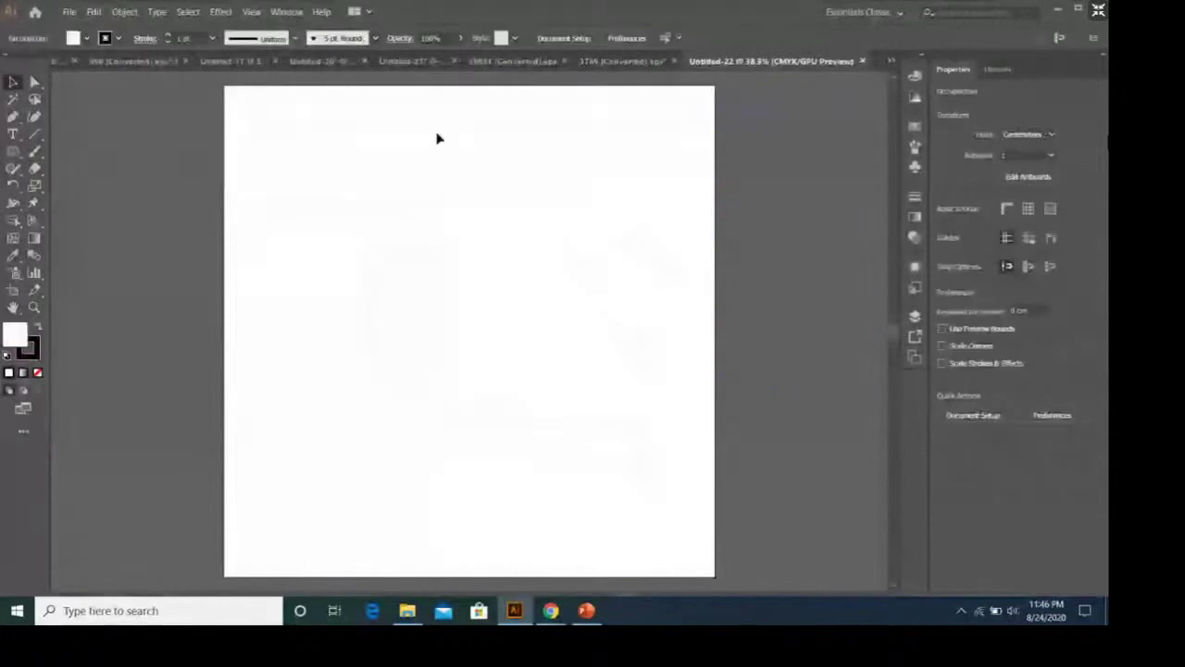
{"action": "left_click", "coordinate": [69, 12]}
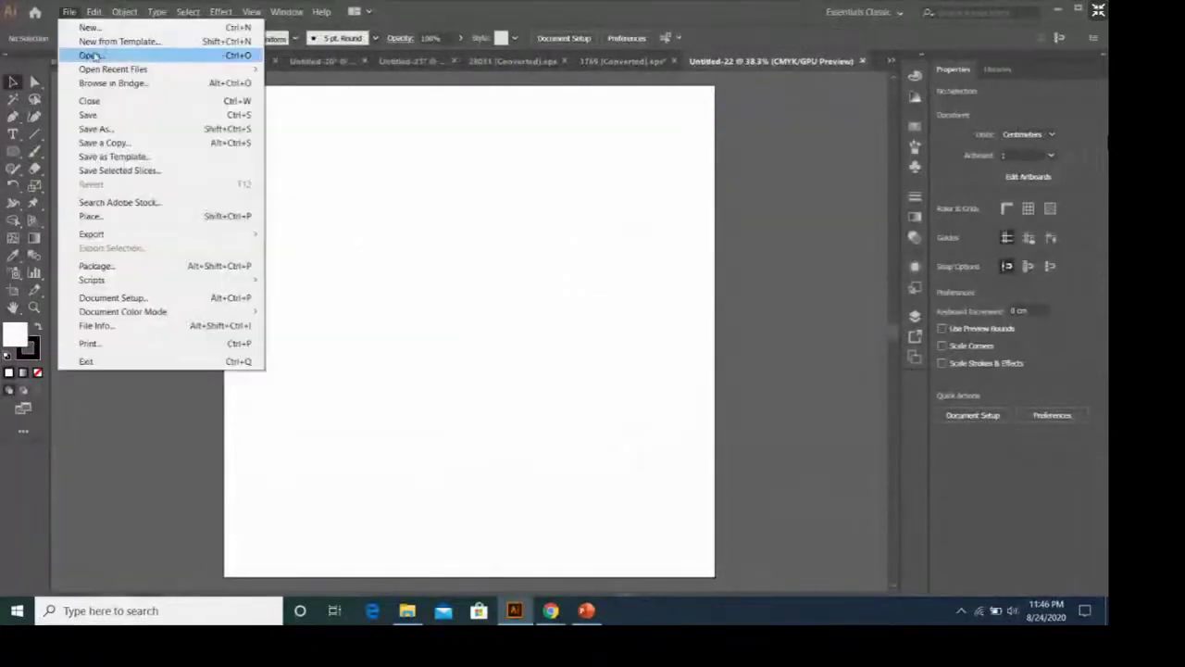
Step: Start opening a file and browse to the Downloads folder
{"action": "left_click", "coordinate": [92, 55]}
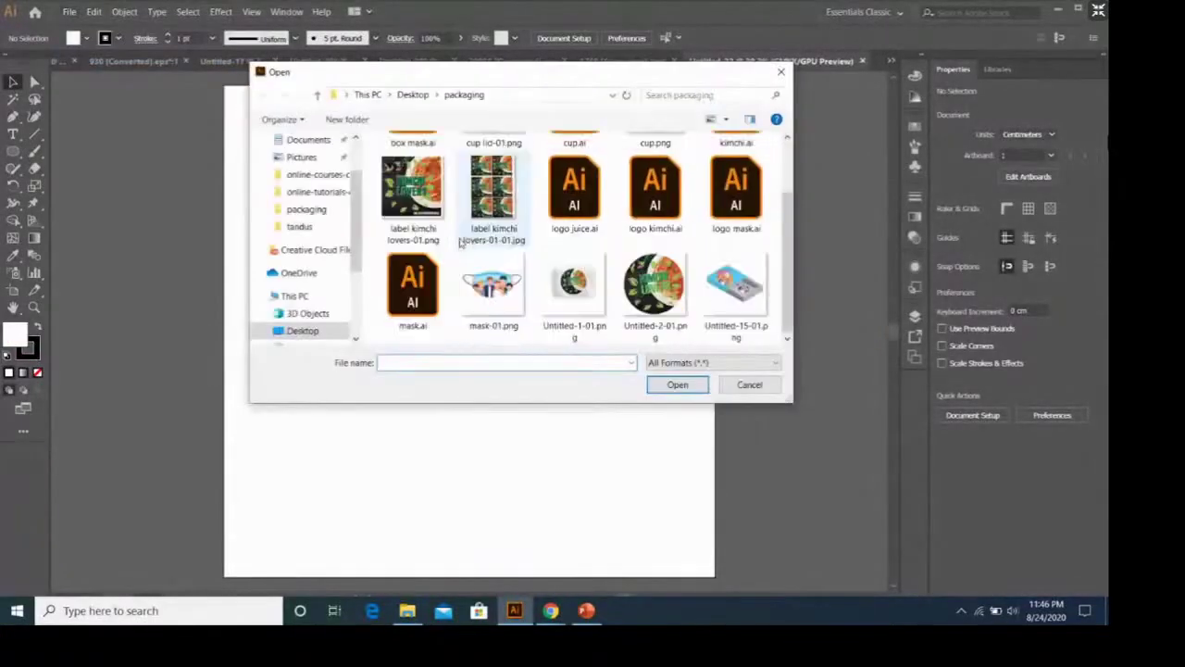
{"action": "scroll", "coordinate": [460, 243], "scroll_direction": "up", "scroll_amount": 2}
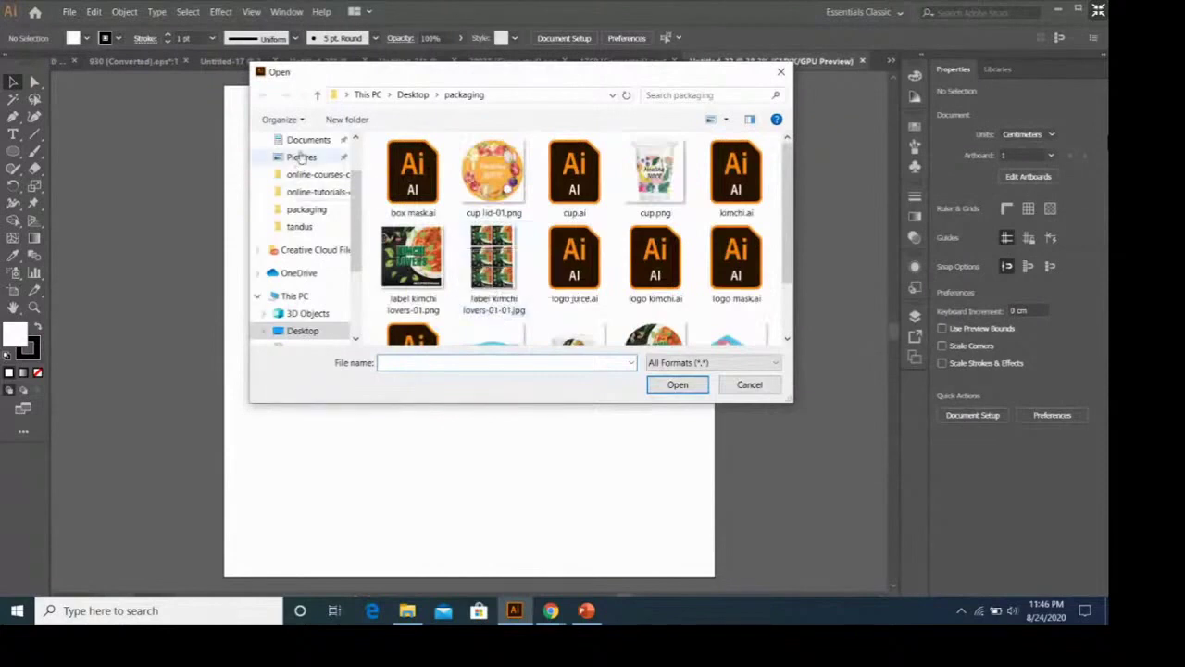
{"action": "scroll", "coordinate": [303, 172], "scroll_direction": "up", "scroll_amount": 2}
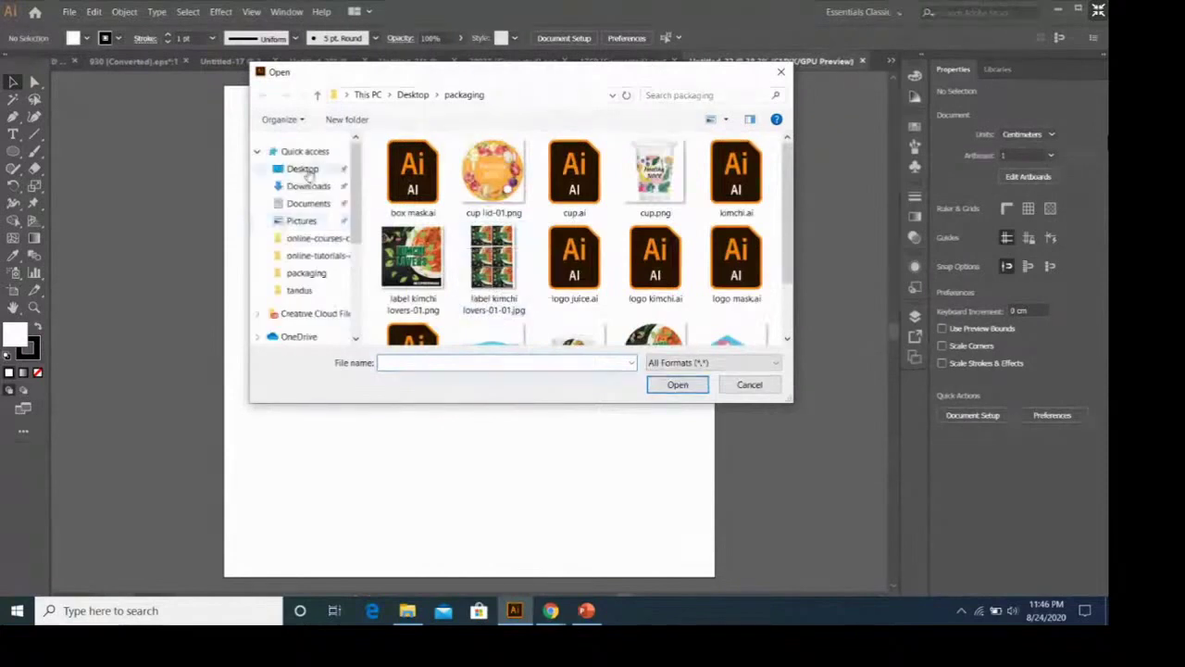
{"action": "scroll", "coordinate": [310, 173], "scroll_direction": "down", "scroll_amount": 3}
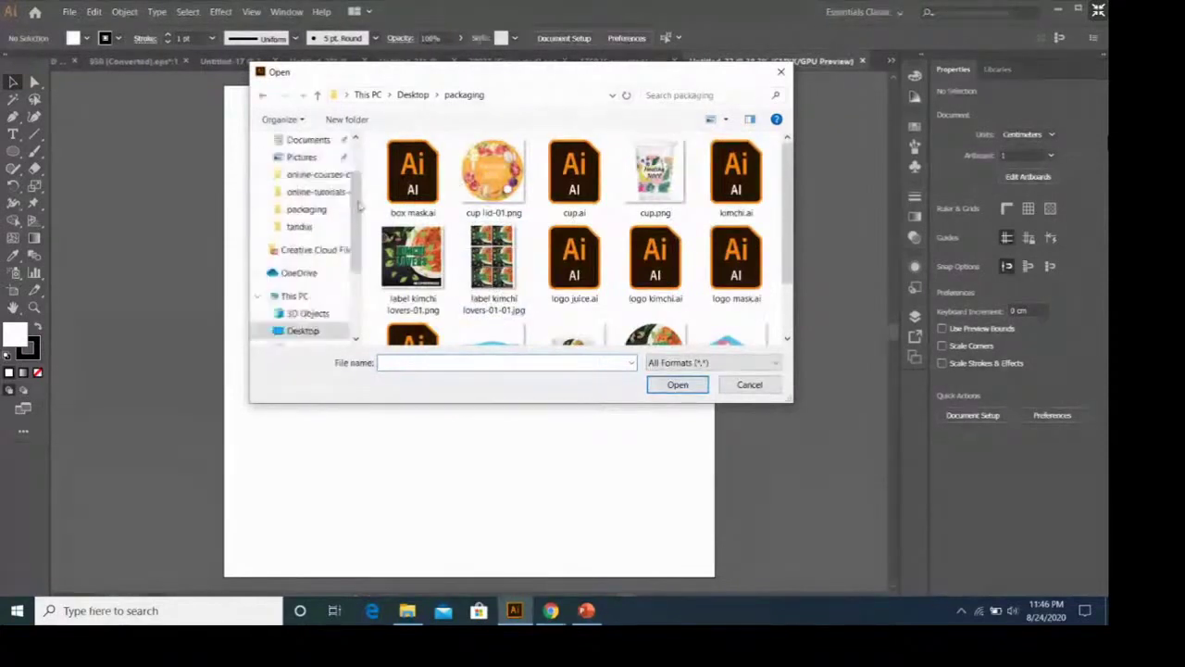
{"action": "scroll", "coordinate": [320, 174], "scroll_direction": "up", "scroll_amount": 1}
{"action": "left_click", "coordinate": [308, 157]}
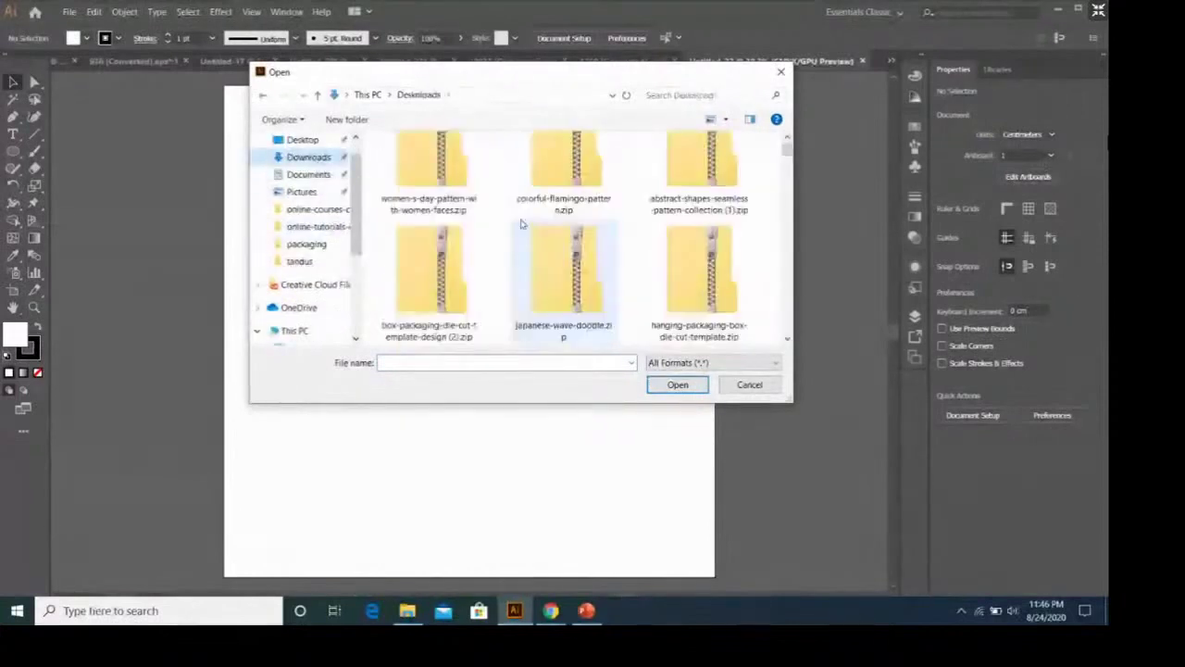
Step: Open 3562733.ai from the illustration-with-group-people folder
{"action": "scroll", "coordinate": [521, 223], "scroll_direction": "down", "scroll_amount": 5}
{"action": "scroll", "coordinate": [521, 223], "scroll_direction": "down", "scroll_amount": 3}
{"action": "scroll", "coordinate": [521, 224], "scroll_direction": "down", "scroll_amount": 3}
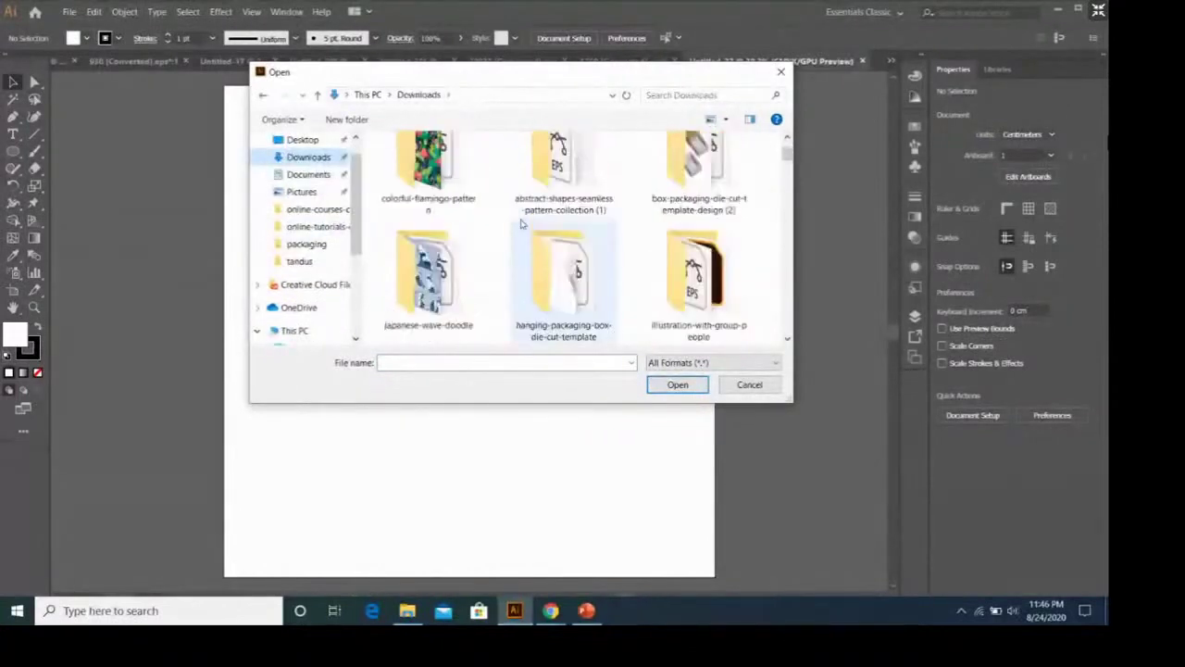
{"action": "scroll", "coordinate": [521, 223], "scroll_direction": "down", "scroll_amount": 3}
{"action": "scroll", "coordinate": [522, 223], "scroll_direction": "down", "scroll_amount": 3}
{"action": "scroll", "coordinate": [521, 224], "scroll_direction": "up", "scroll_amount": 3}
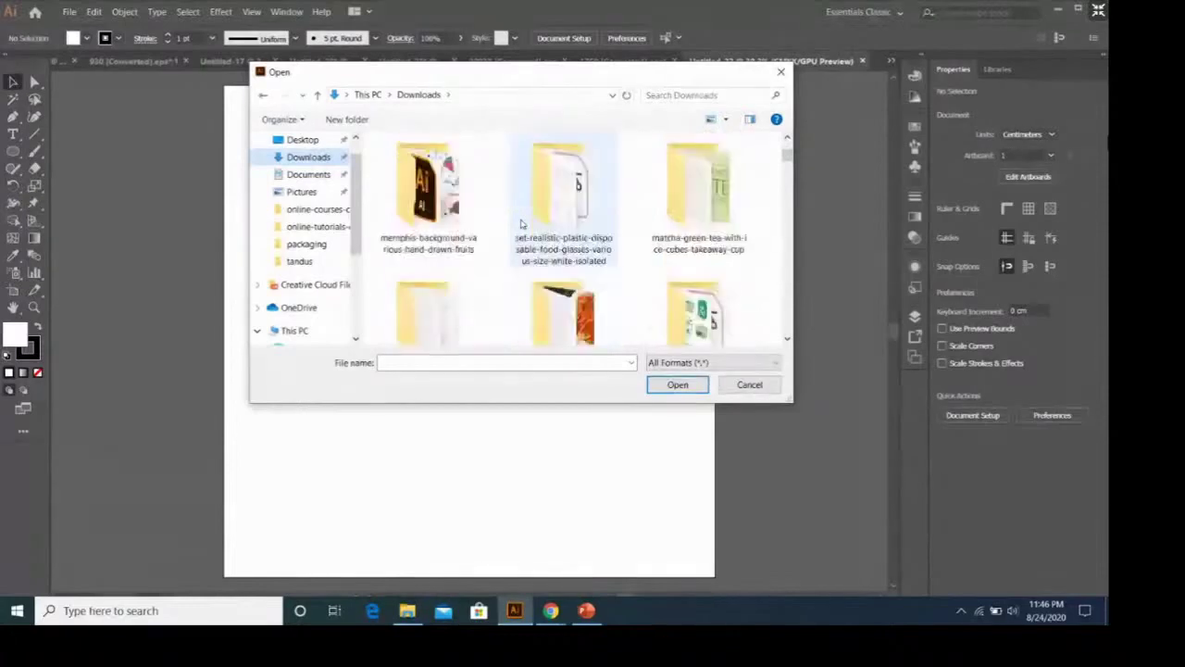
{"action": "scroll", "coordinate": [521, 224], "scroll_direction": "up", "scroll_amount": 2}
{"action": "scroll", "coordinate": [521, 223], "scroll_direction": "up", "scroll_amount": 2}
{"action": "scroll", "coordinate": [521, 223], "scroll_direction": "up", "scroll_amount": 2}
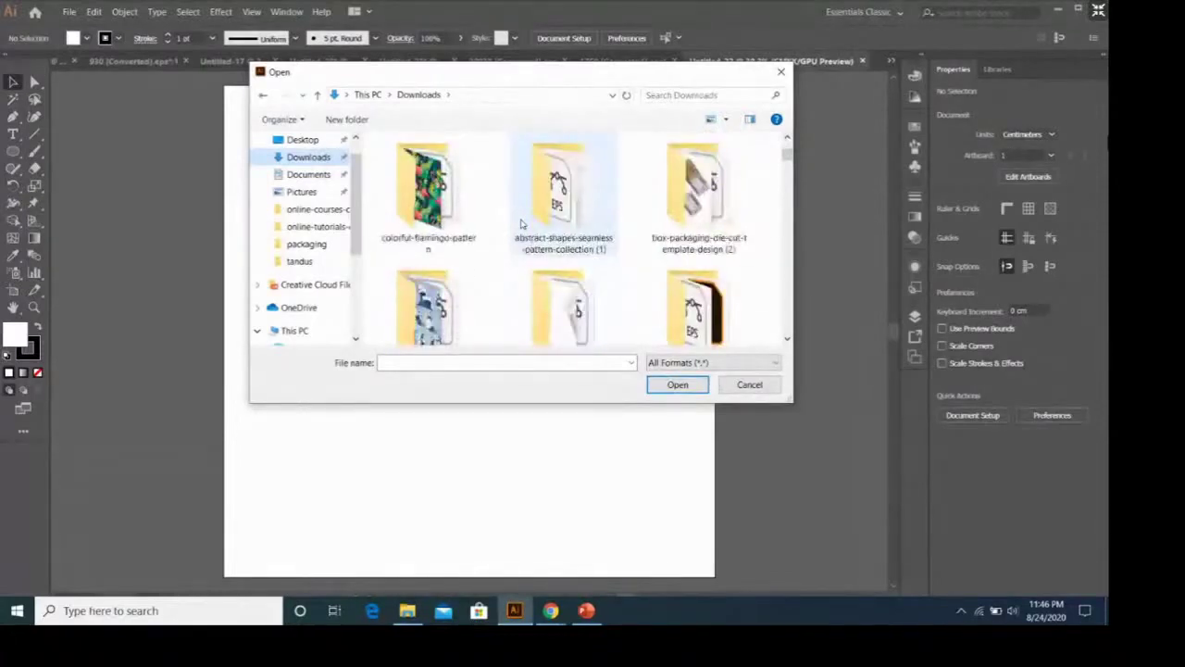
{"action": "scroll", "coordinate": [522, 223], "scroll_direction": "up", "scroll_amount": 2}
{"action": "scroll", "coordinate": [522, 223], "scroll_direction": "down", "scroll_amount": 1}
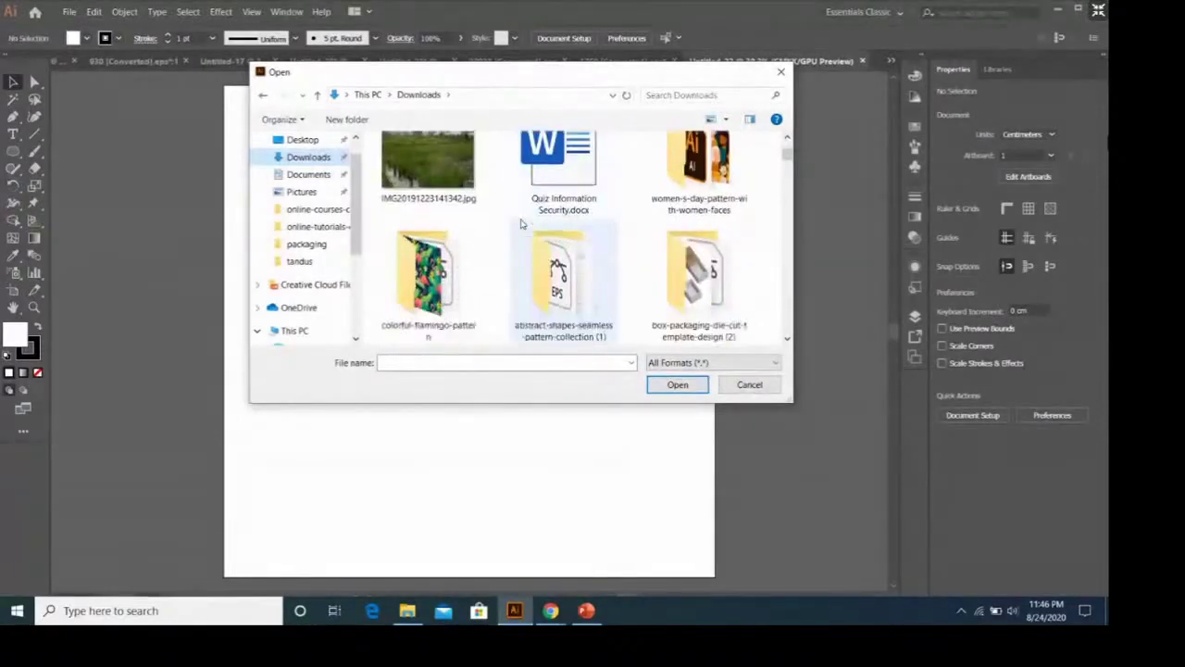
{"action": "scroll", "coordinate": [521, 223], "scroll_direction": "down", "scroll_amount": 2}
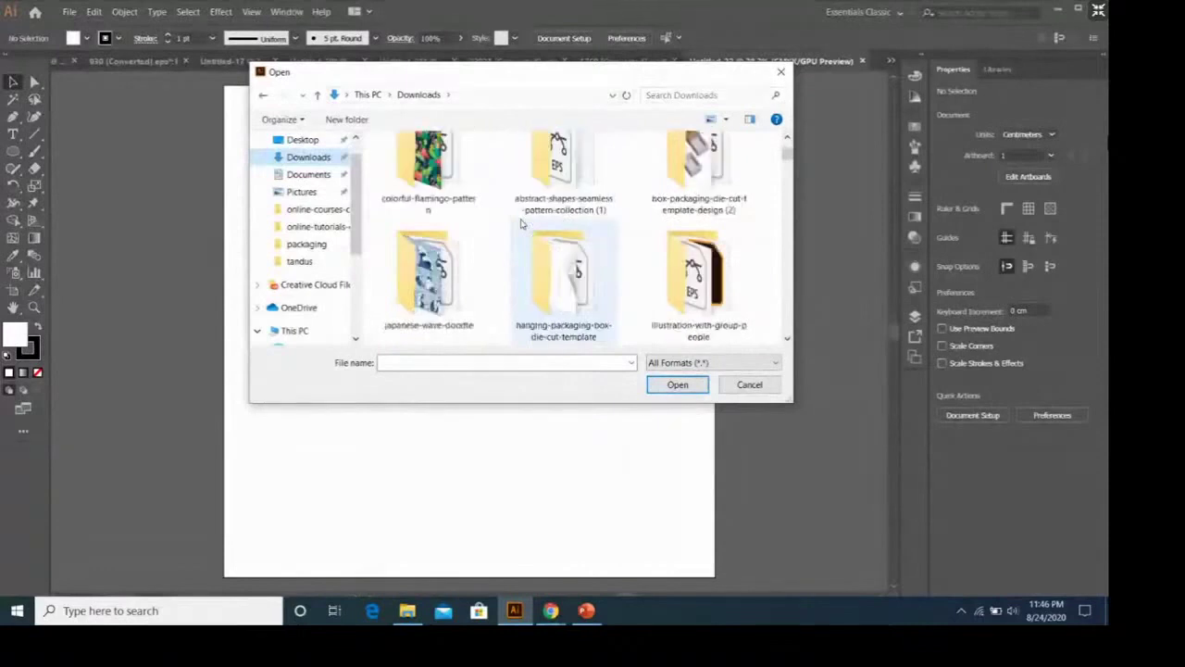
{"action": "double_click", "coordinate": [698, 278]}
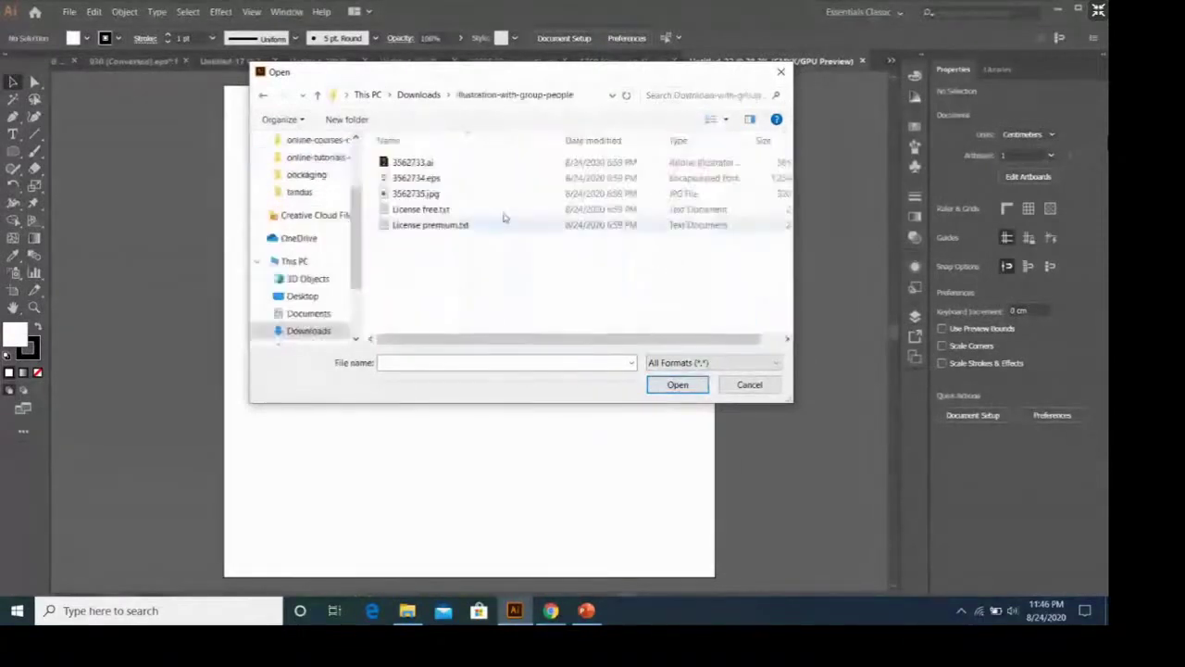
{"action": "left_click", "coordinate": [436, 163]}
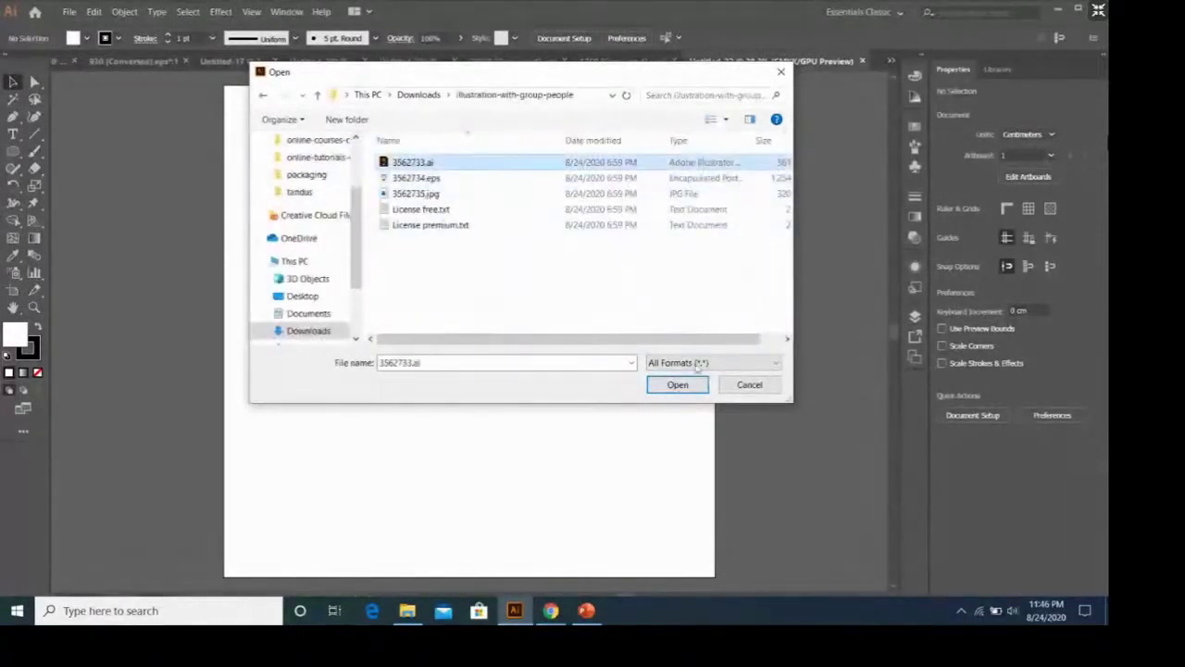
{"action": "left_click", "coordinate": [702, 389]}
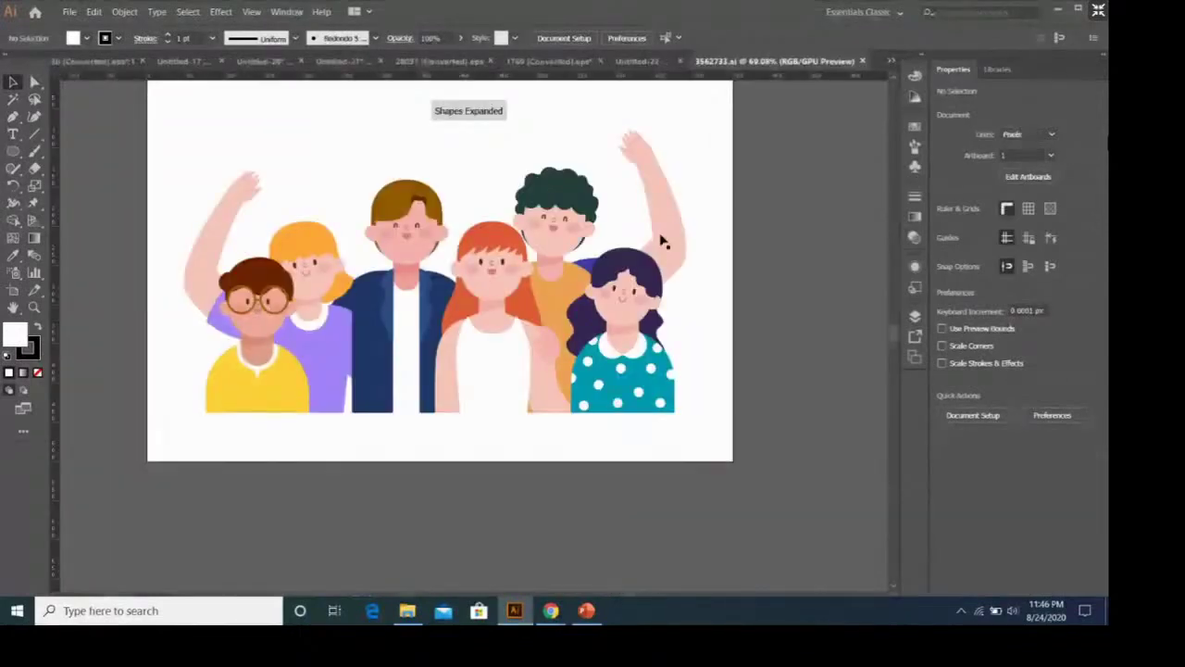
Step: Paste the six waving people into Untitled-22, enlarge them, and move them to the bottom edge
{"action": "left_click", "coordinate": [663, 240]}
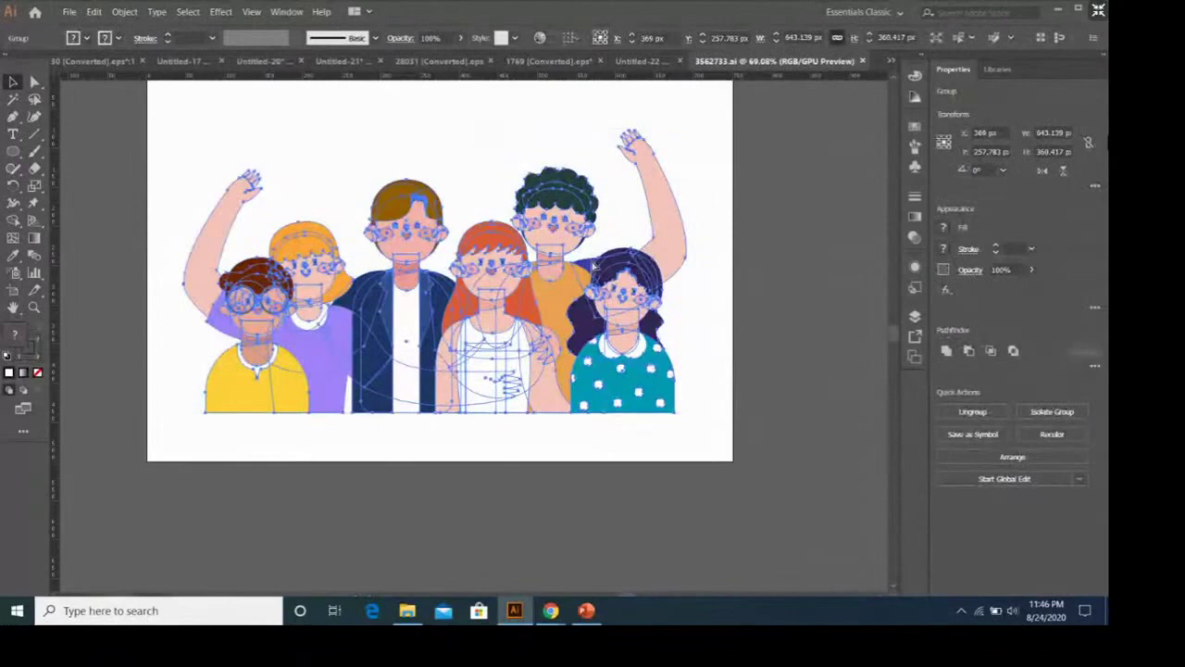
{"action": "left_click", "coordinate": [639, 61]}
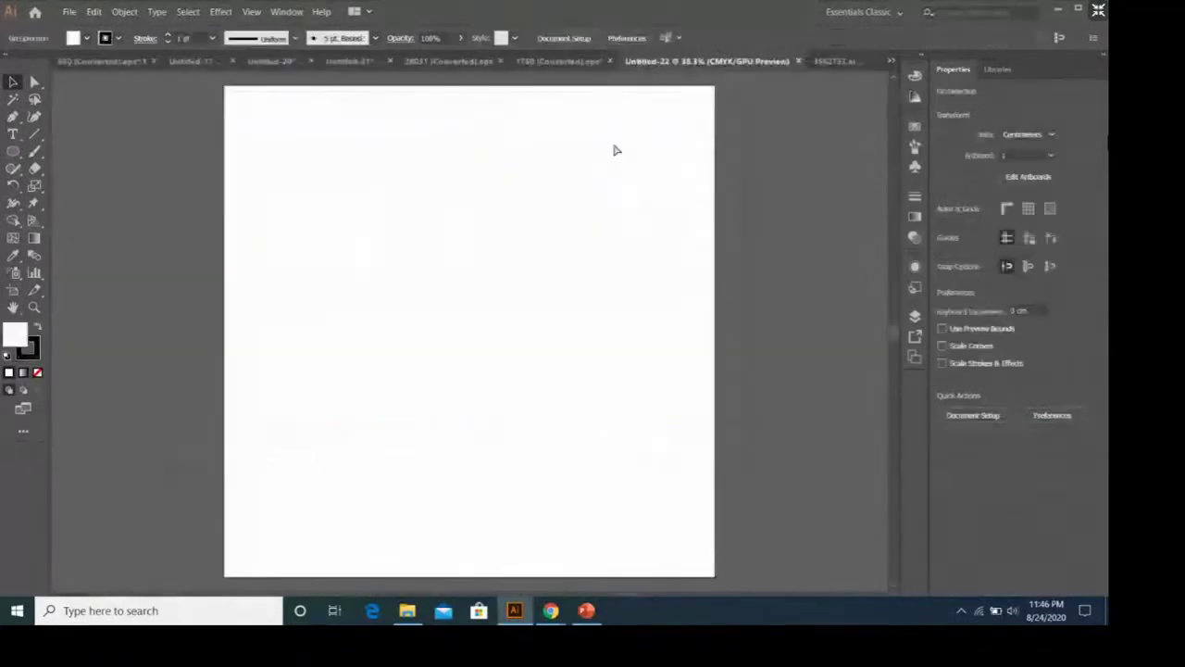
{"action": "key", "text": "ctrl+v"}
{"action": "mouse_move", "coordinate": [605, 253]}
{"action": "left_mouse_down"}
{"action": "mouse_move", "coordinate": [759, 169]}
{"action": "mouse_move", "coordinate": [764, 215]}
{"action": "left_mouse_up"}
{"action": "left_click_drag", "start_coordinate": [707, 342], "coordinate": [611, 472]}
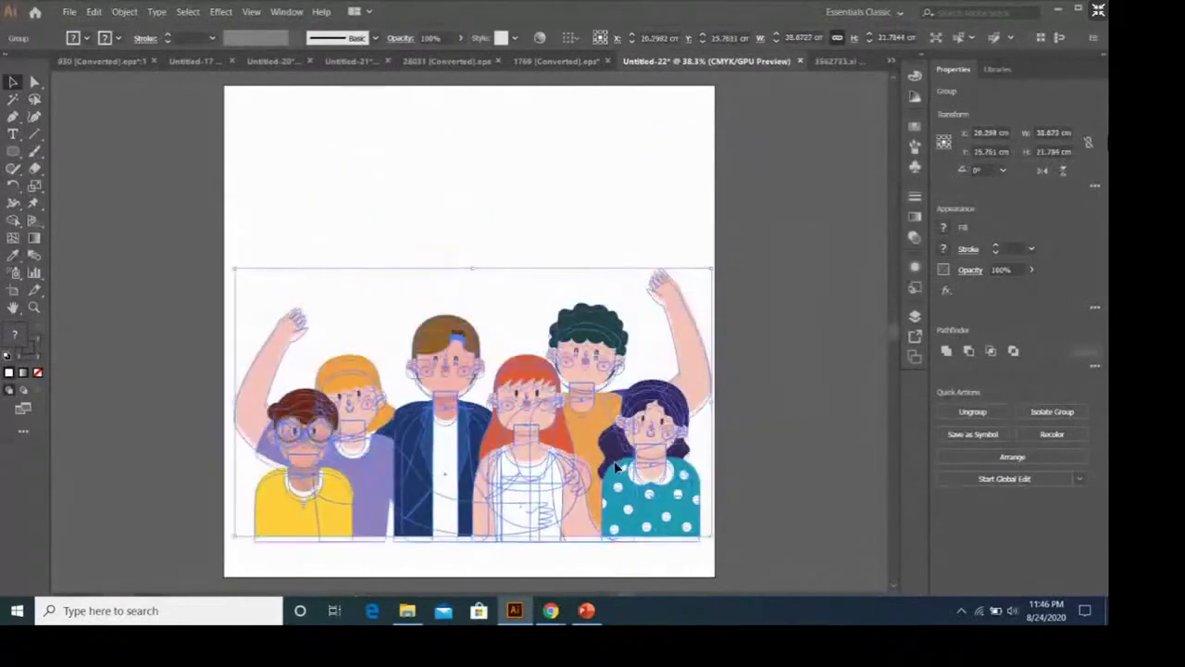
{"action": "left_click", "coordinate": [739, 421]}
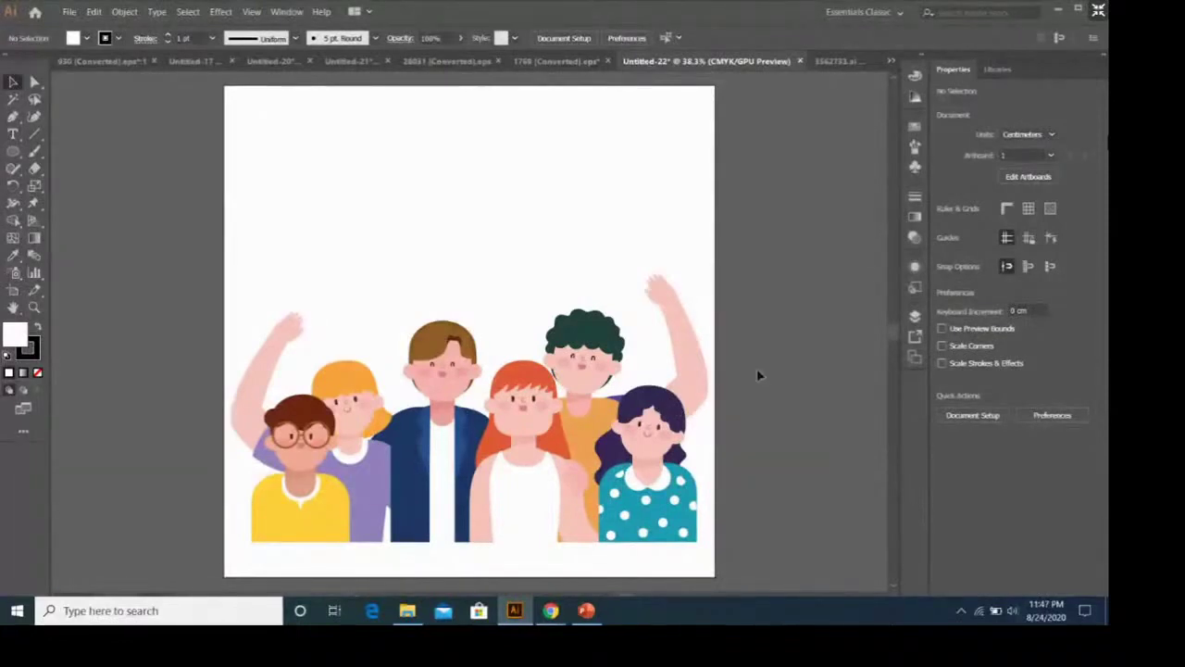
{"action": "left_click", "coordinate": [13, 117]}
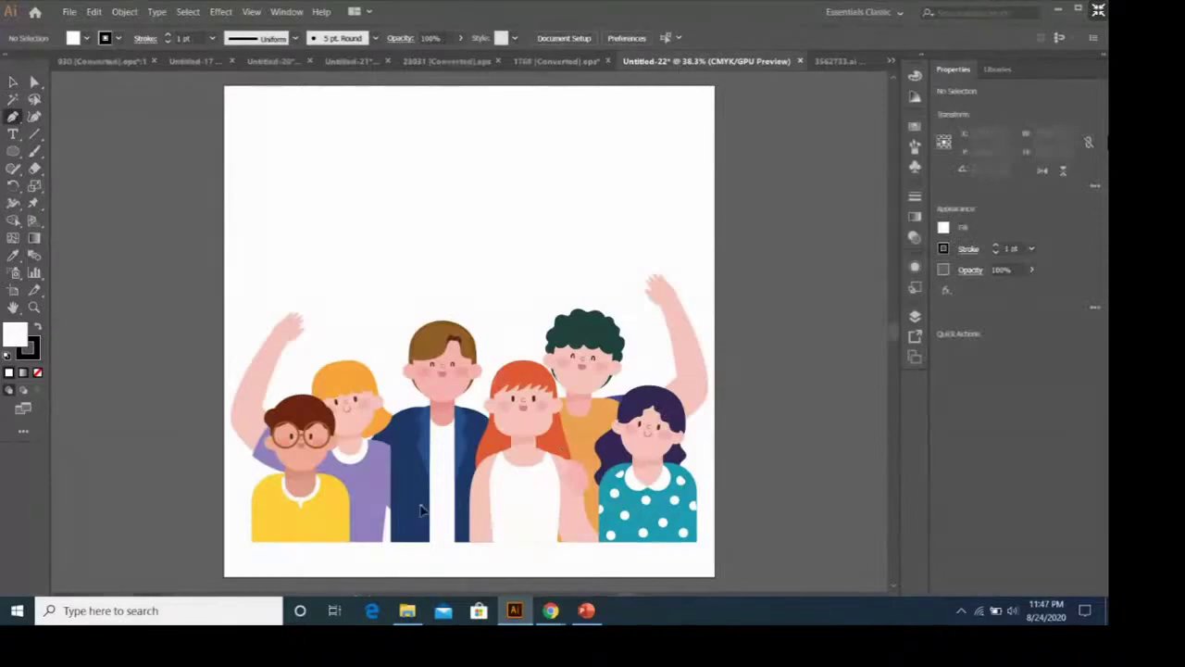
Step: Draw a closed curved blob shape over the middle figures with the Pen tool
{"action": "left_click", "coordinate": [359, 361]}
{"action": "left_click_drag", "start_coordinate": [520, 216], "coordinate": [548, 184]}
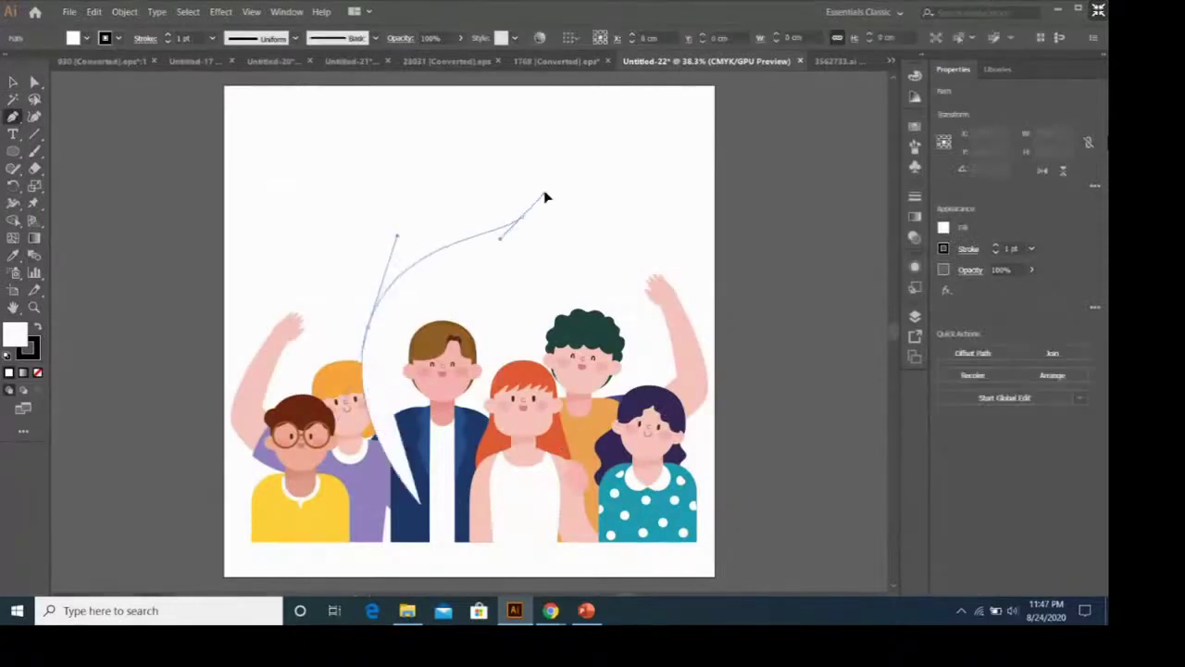
{"action": "left_click_drag", "start_coordinate": [680, 180], "coordinate": [713, 216]}
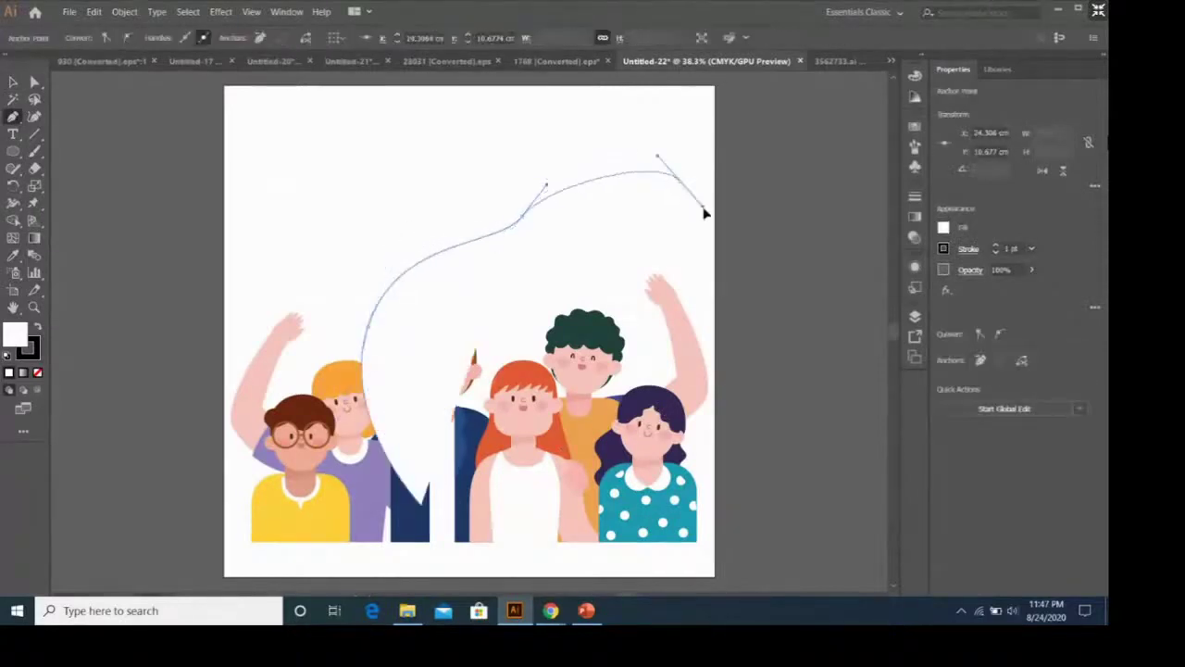
{"action": "left_click", "coordinate": [704, 505]}
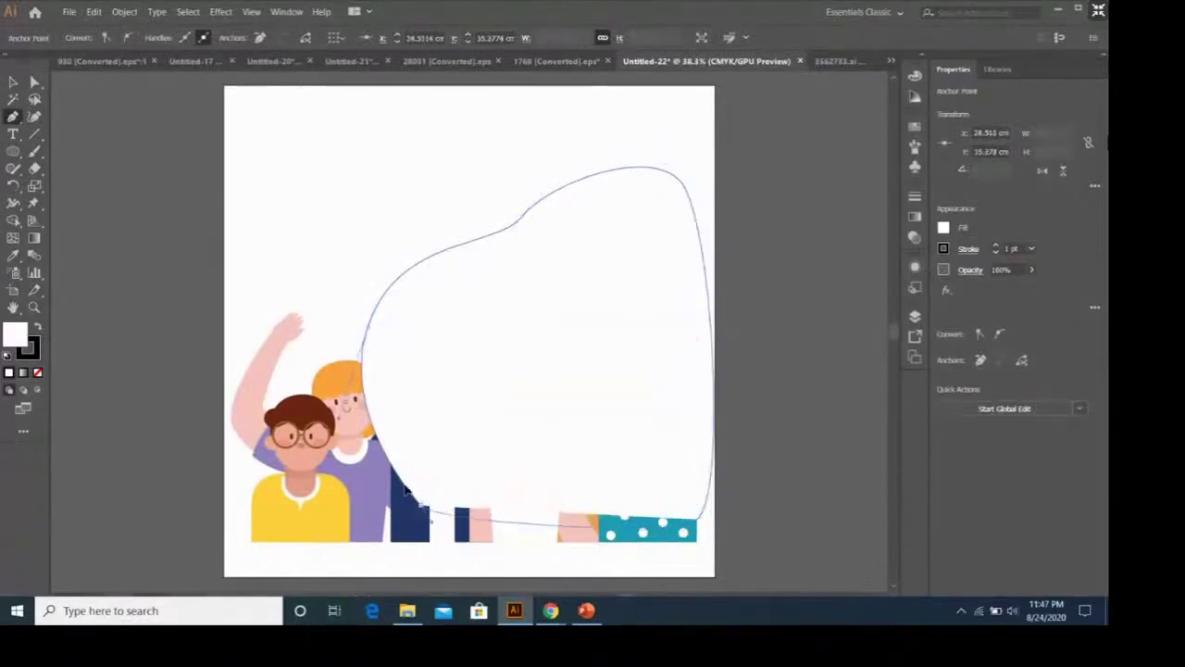
{"action": "left_click_drag", "start_coordinate": [449, 535], "coordinate": [421, 504]}
{"action": "left_click", "coordinate": [362, 352]}
{"action": "key", "text": "v"}
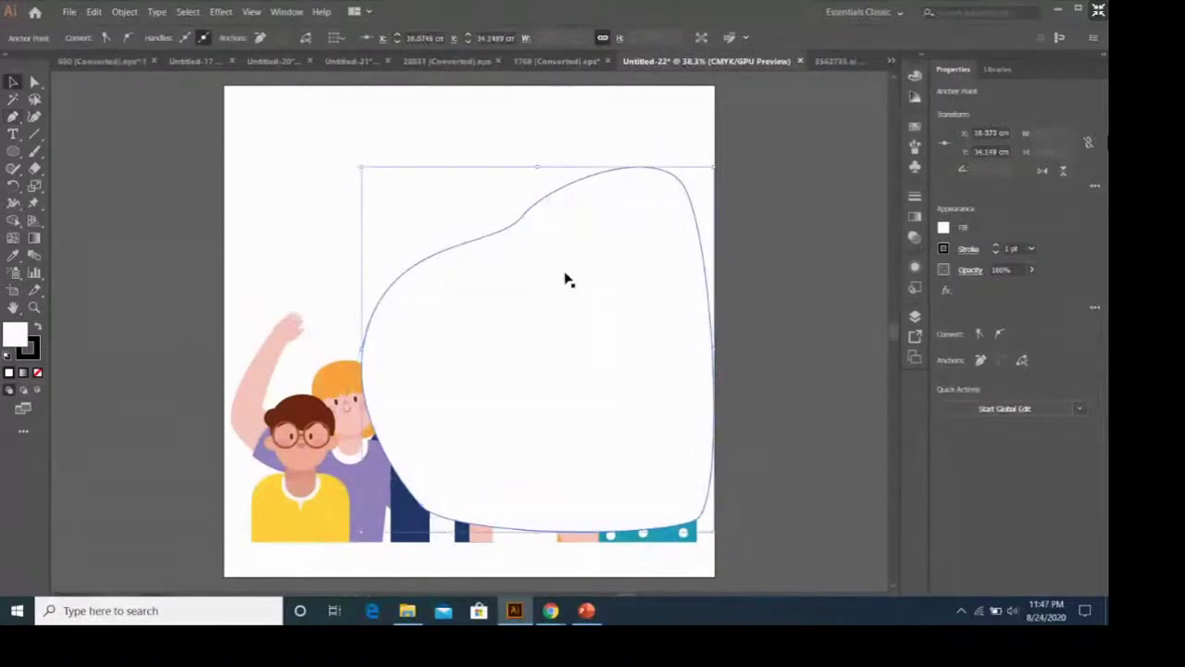
{"action": "mouse_move", "coordinate": [604, 295]}
{"action": "left_mouse_down"}
{"action": "mouse_move", "coordinate": [544, 315]}
{"action": "mouse_move", "coordinate": [596, 298]}
{"action": "left_mouse_up"}
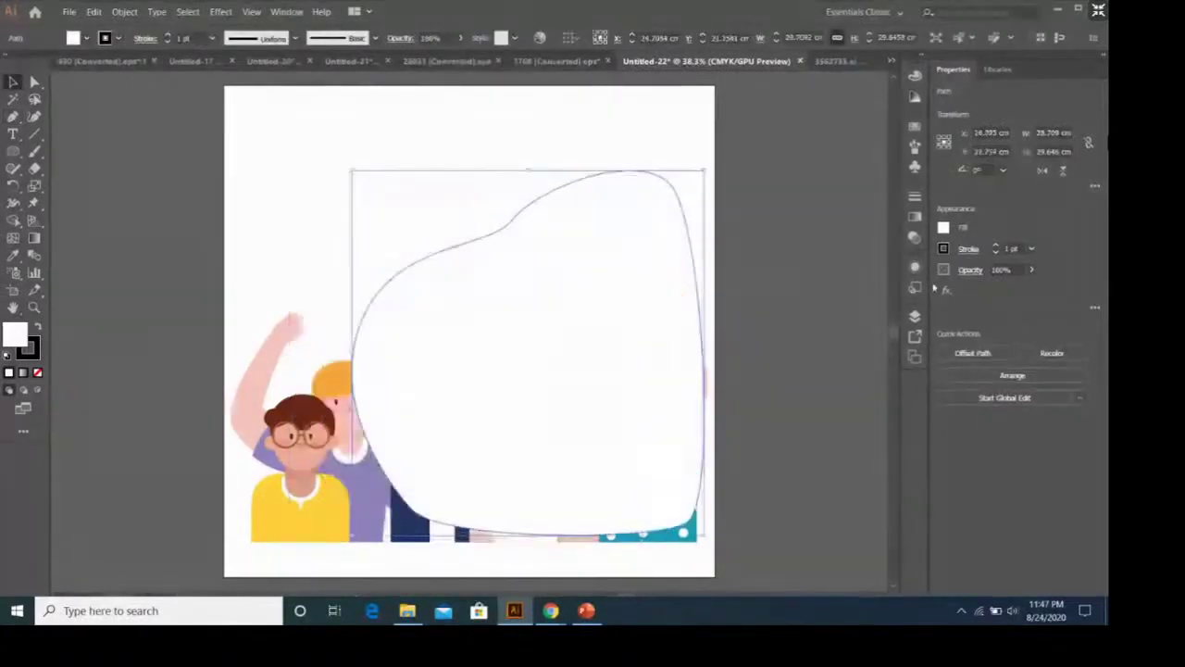
Step: Give the blob no outline and a light blue fill, and send it behind the people
{"action": "left_click", "coordinate": [943, 249]}
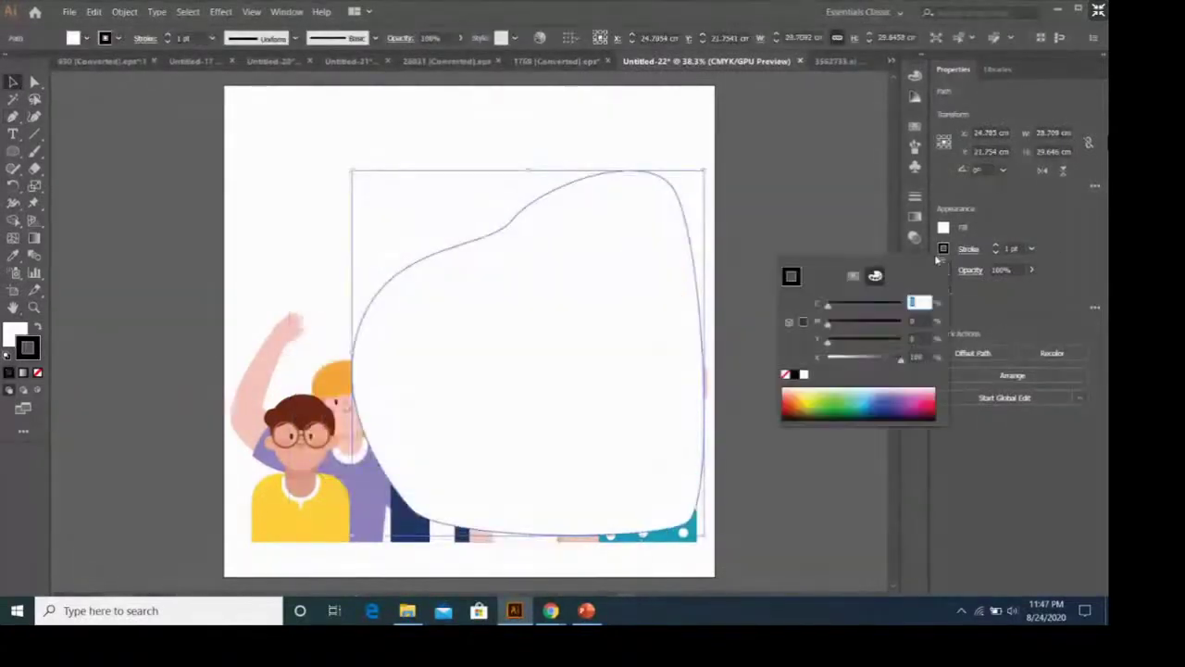
{"action": "left_click", "coordinate": [784, 374]}
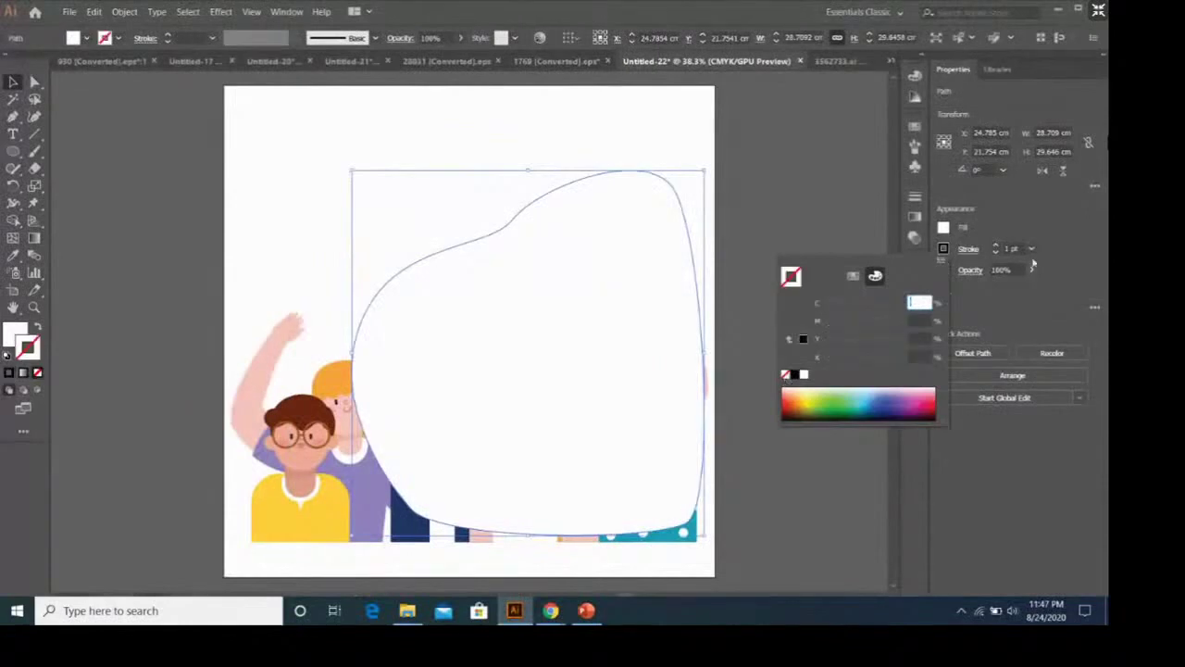
{"action": "left_click", "coordinate": [943, 228]}
{"action": "left_click", "coordinate": [864, 285]}
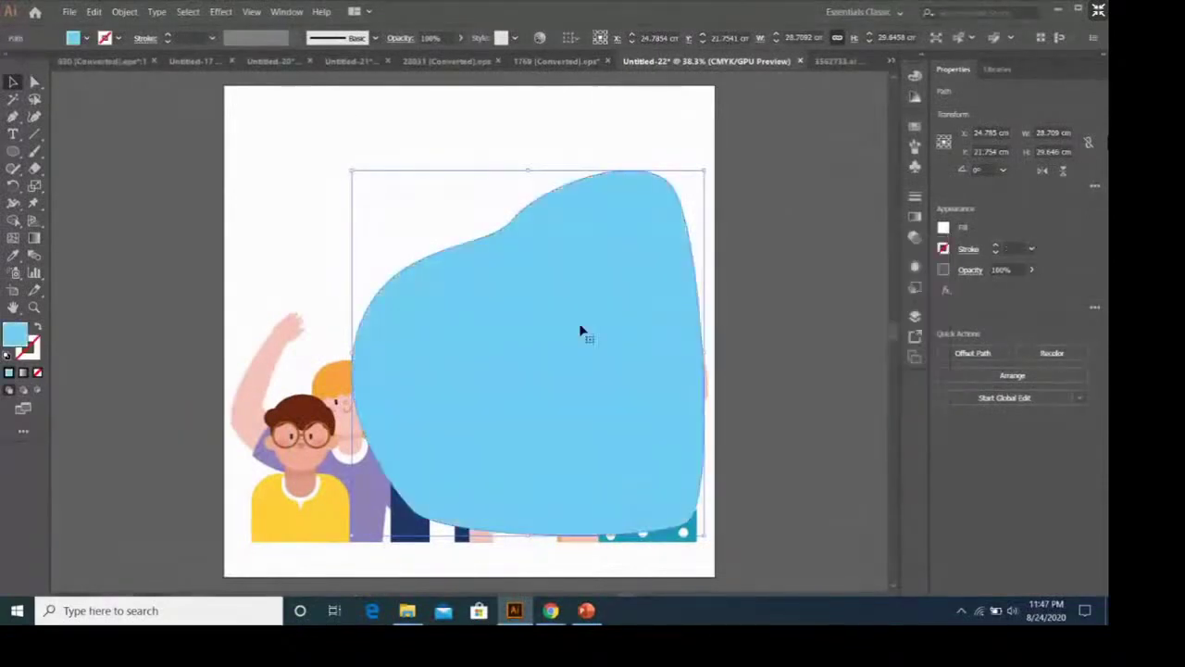
{"action": "right_click", "coordinate": [624, 319]}
{"action": "mouse_move", "coordinate": [663, 515]}
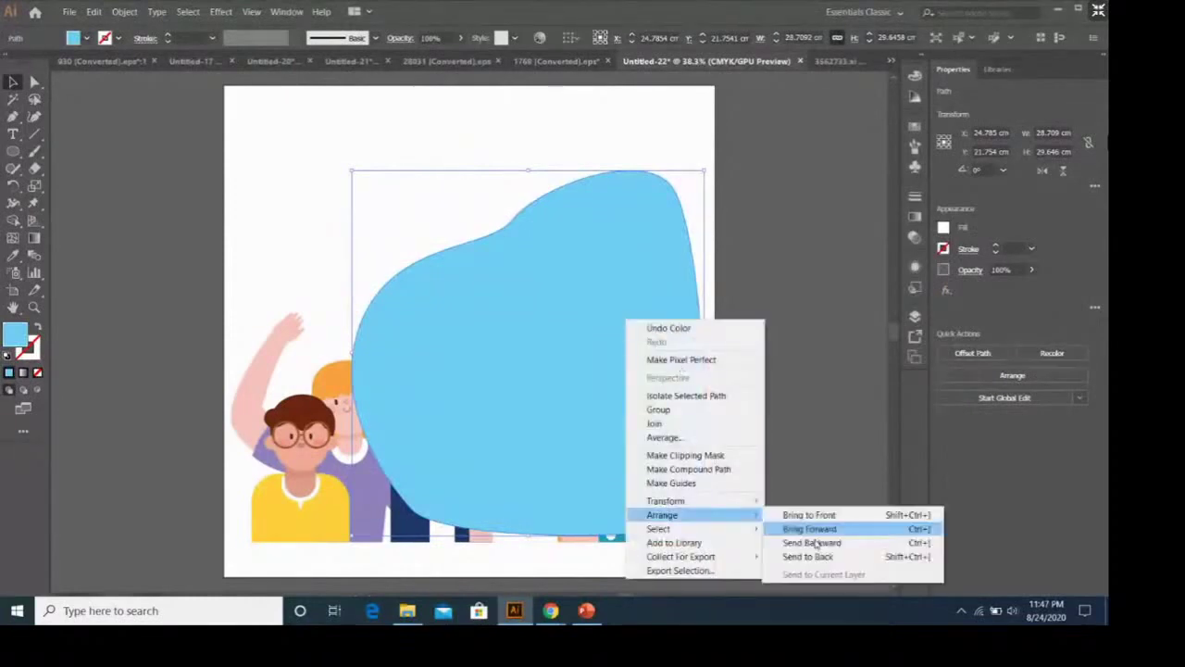
{"action": "left_click", "coordinate": [805, 559]}
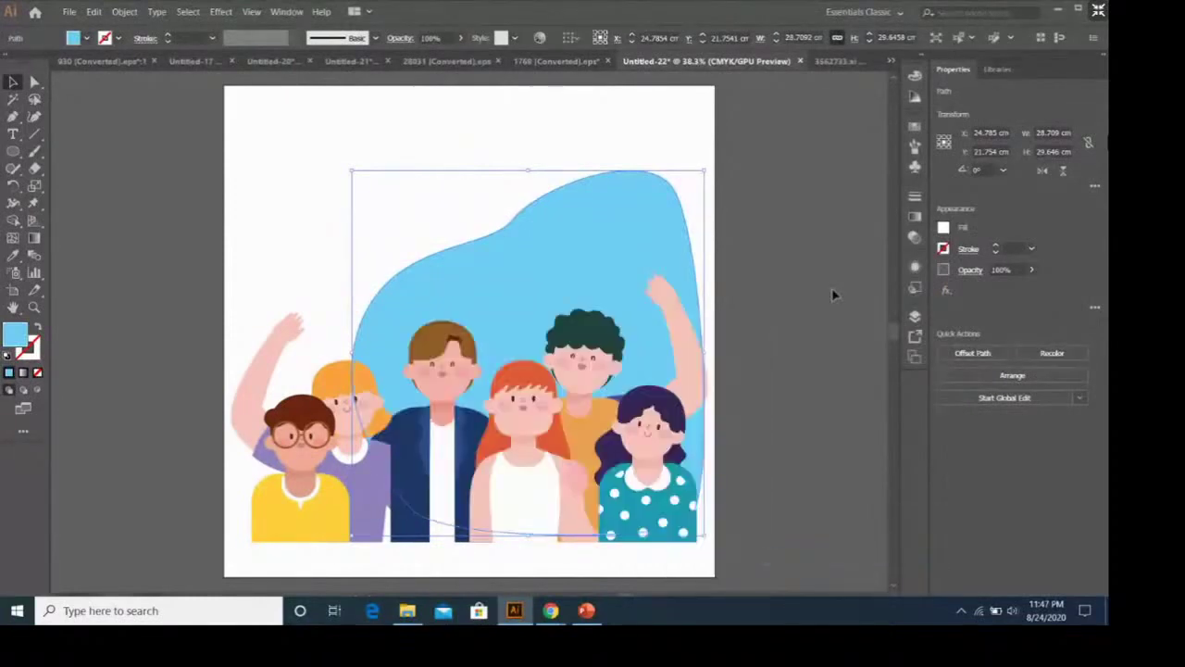
Step: Lower the blue blob's opacity to about 52%
{"action": "left_click", "coordinate": [1032, 271]}
{"action": "left_click_drag", "start_coordinate": [1032, 289], "coordinate": [1004, 289]}
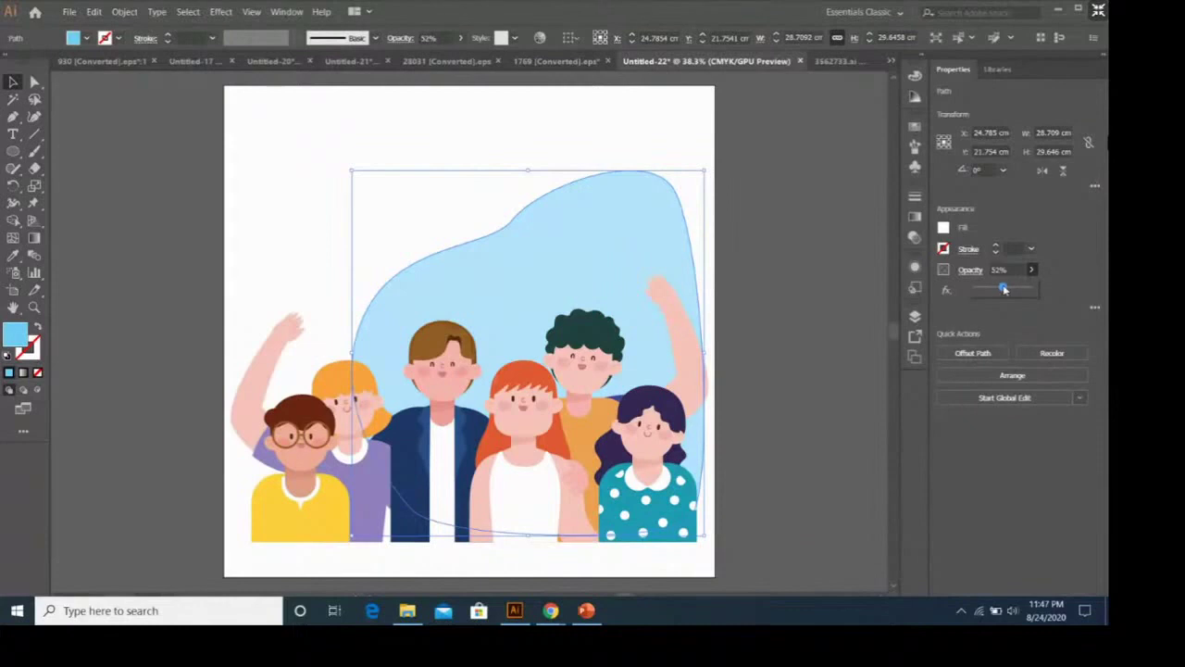
{"action": "left_click", "coordinate": [815, 243]}
{"action": "key", "text": "b"}
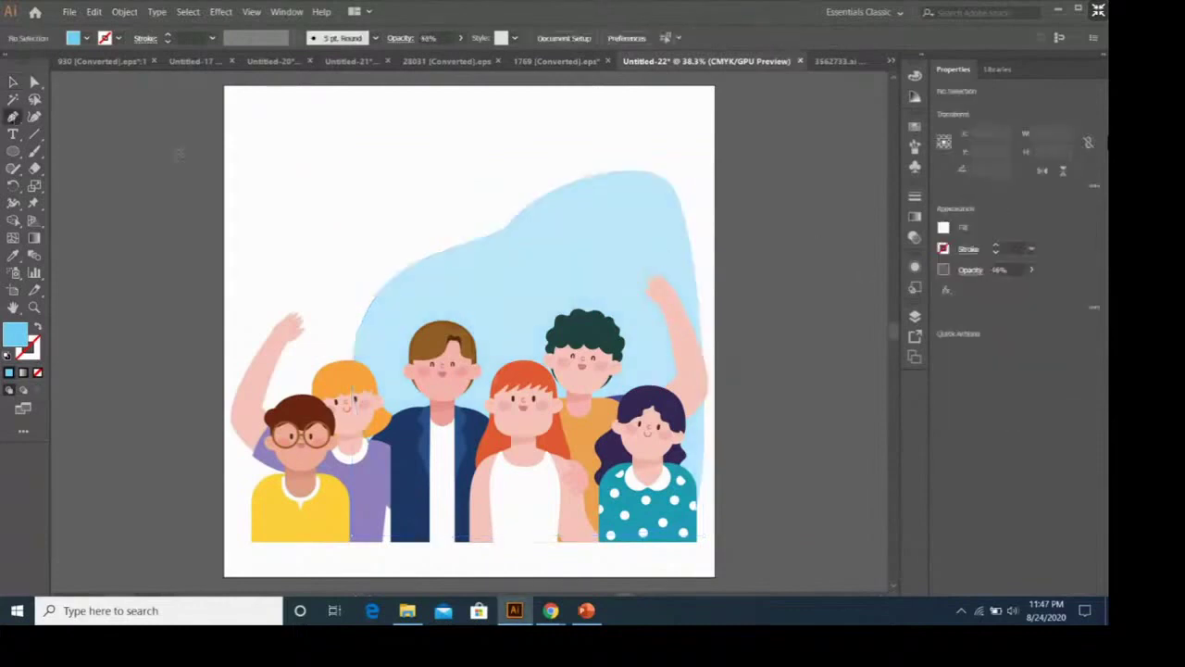
Step: Draw a rounded blob shape with the Pen tool over the left of the artwork
{"action": "left_click", "coordinate": [293, 230]}
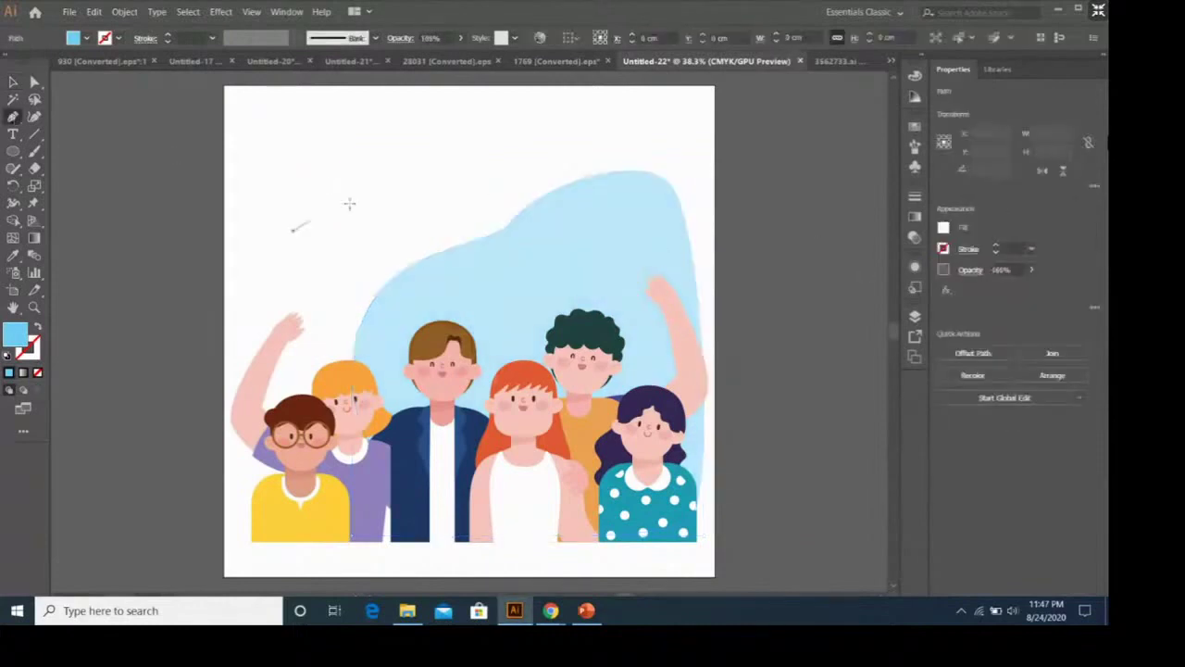
{"action": "left_click_drag", "start_coordinate": [404, 168], "coordinate": [482, 168]}
{"action": "left_click_drag", "start_coordinate": [569, 229], "coordinate": [627, 271]}
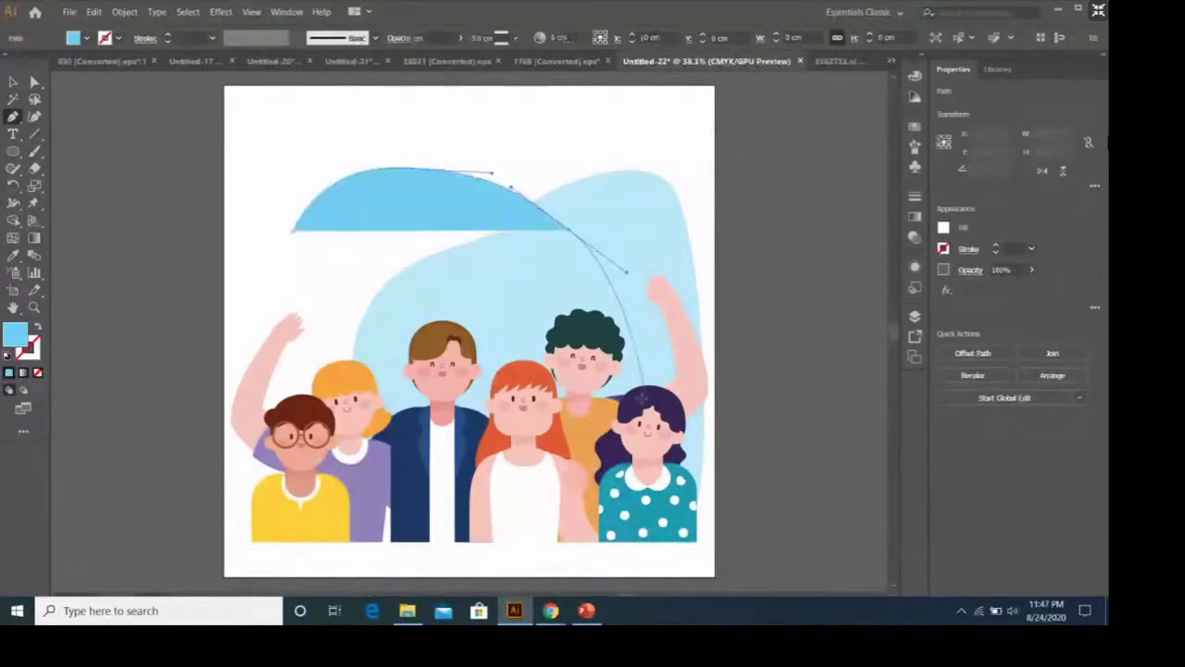
{"action": "left_click_drag", "start_coordinate": [643, 398], "coordinate": [556, 467]}
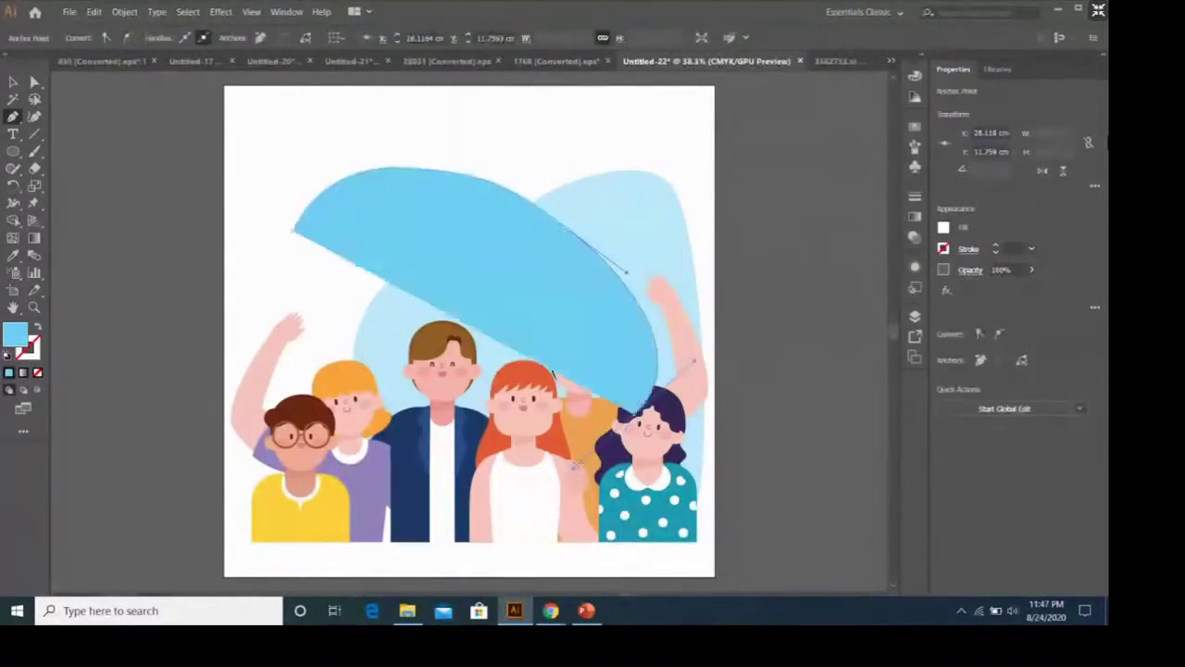
{"action": "left_click_drag", "start_coordinate": [463, 521], "coordinate": [431, 506]}
{"action": "left_click_drag", "start_coordinate": [257, 311], "coordinate": [318, 163]}
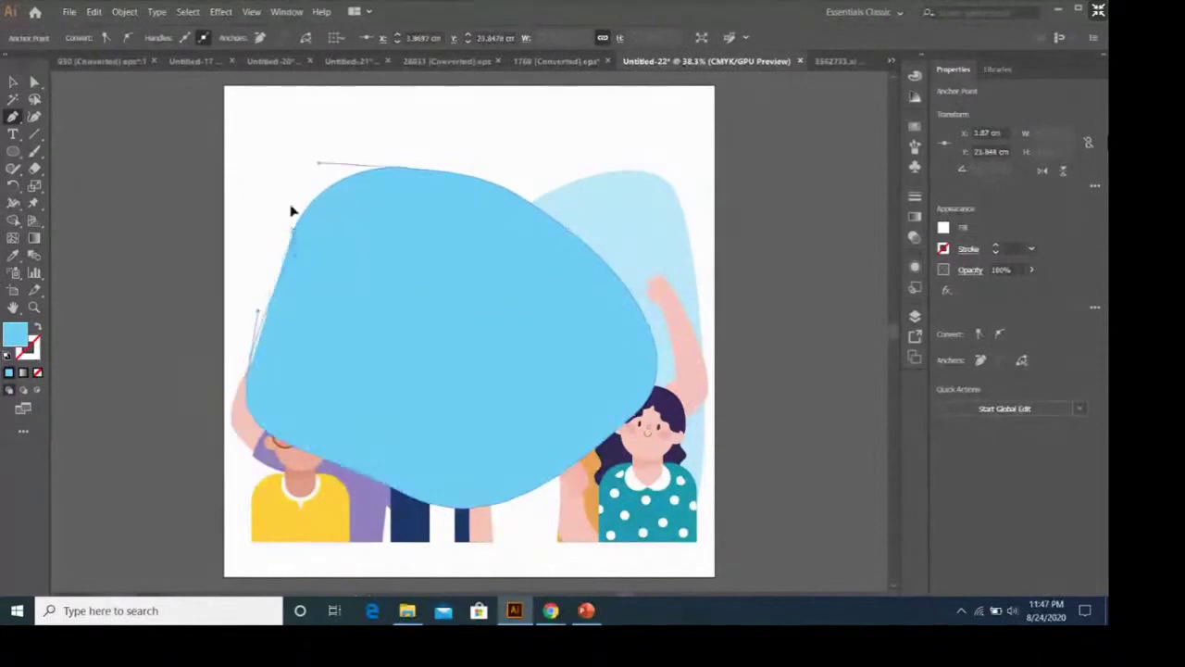
Step: Send the new blob backward behind the people, fill it pink and set opacity to 62%
{"action": "left_click", "coordinate": [13, 82]}
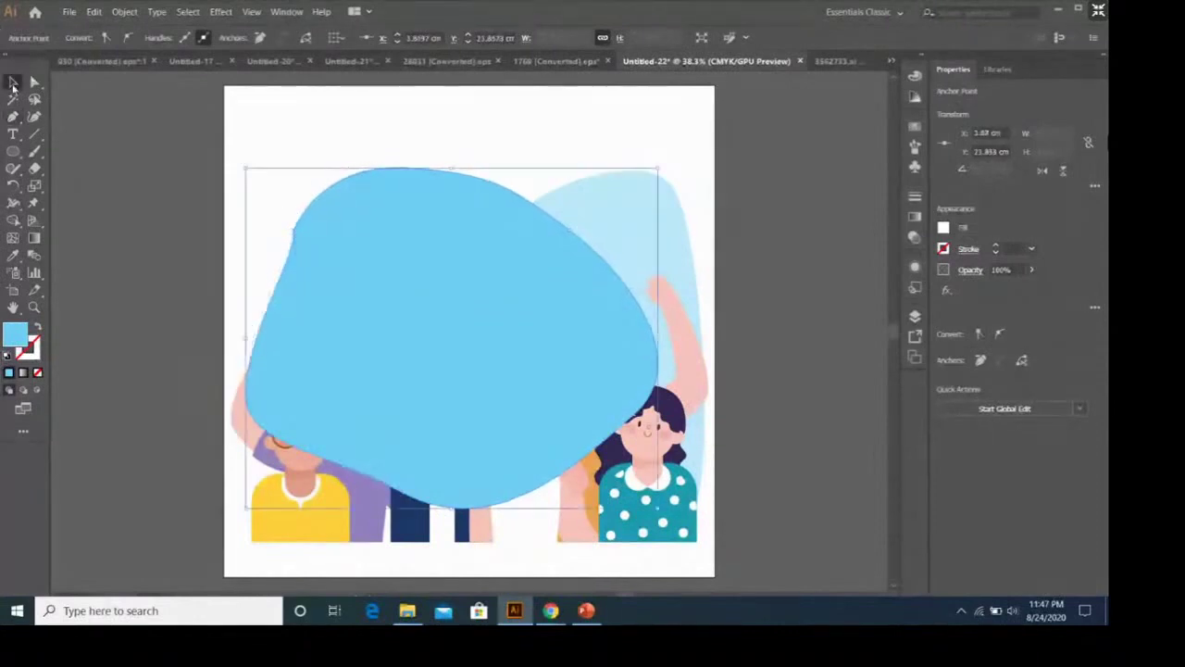
{"action": "right_click", "coordinate": [397, 267]}
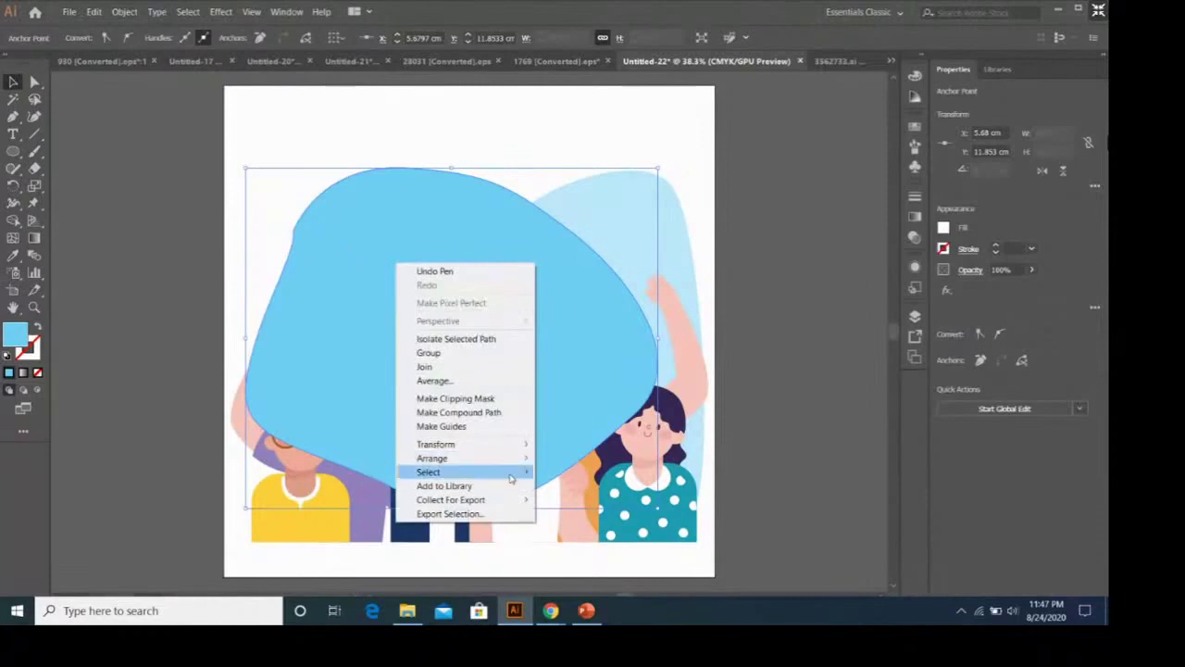
{"action": "mouse_move", "coordinate": [432, 457]}
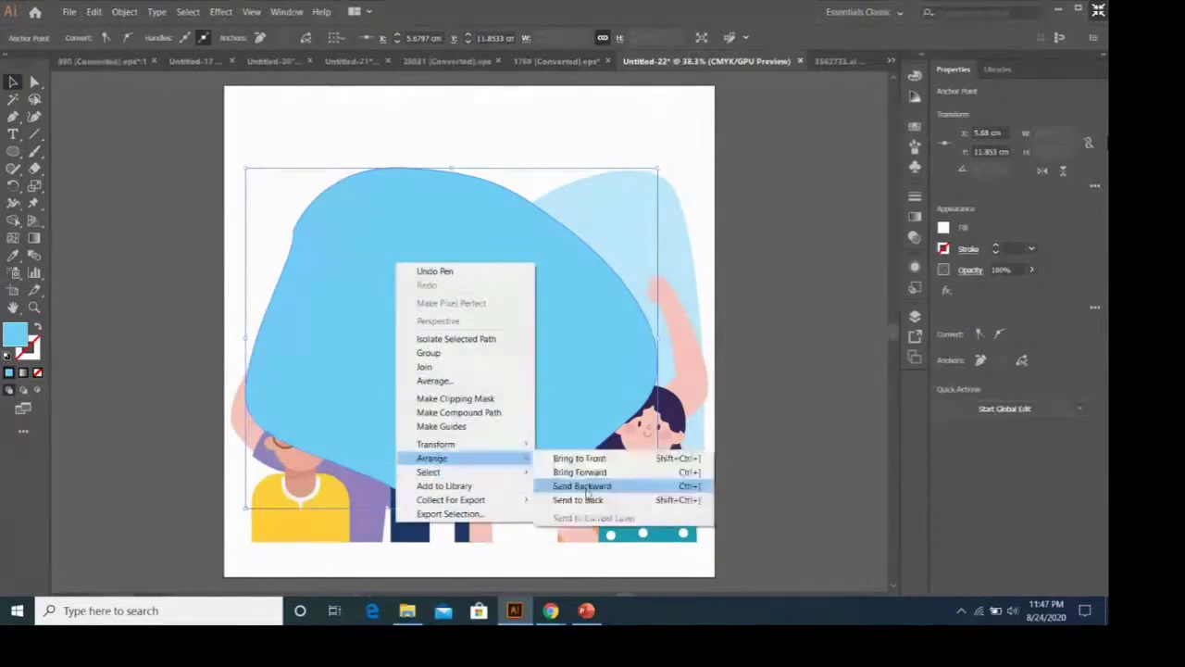
{"action": "left_click", "coordinate": [587, 486]}
{"action": "left_click", "coordinate": [942, 228]}
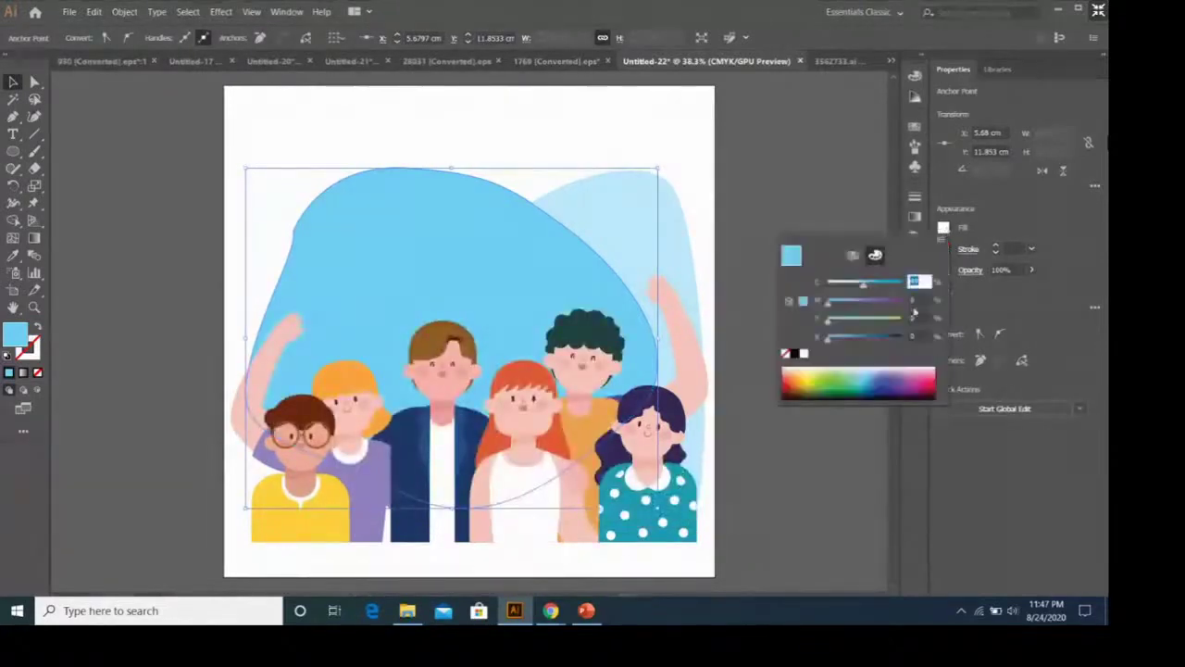
{"action": "left_click", "coordinate": [929, 370]}
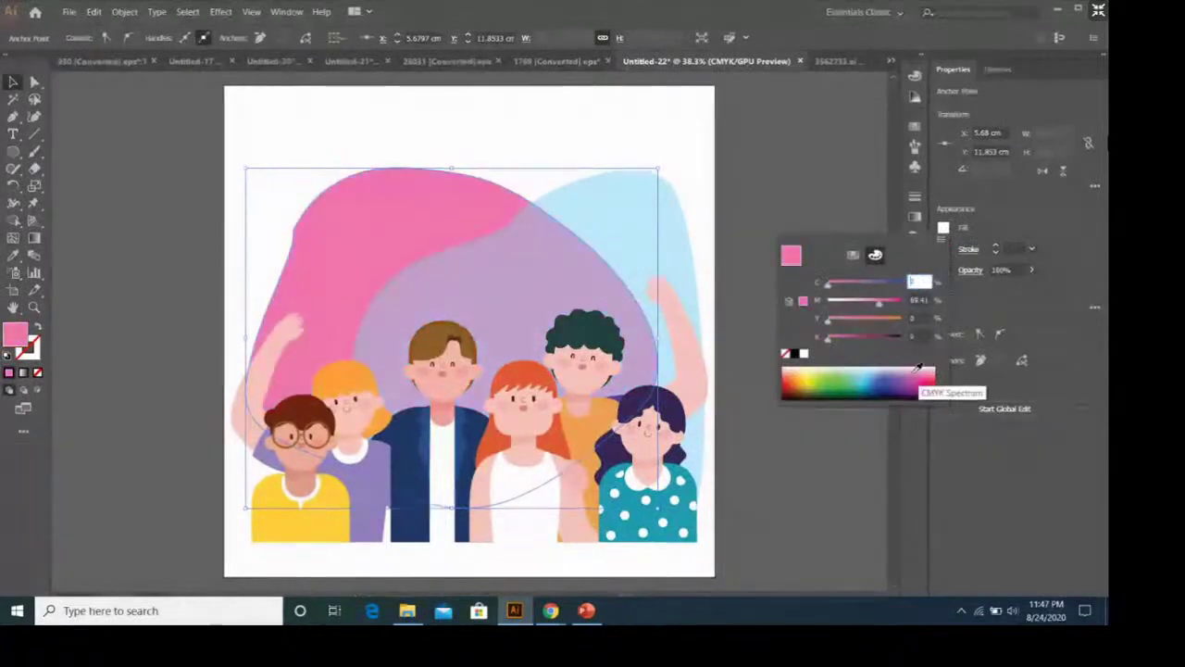
{"action": "left_click", "coordinate": [1031, 269]}
{"action": "left_click_drag", "start_coordinate": [1001, 294], "coordinate": [1008, 291]}
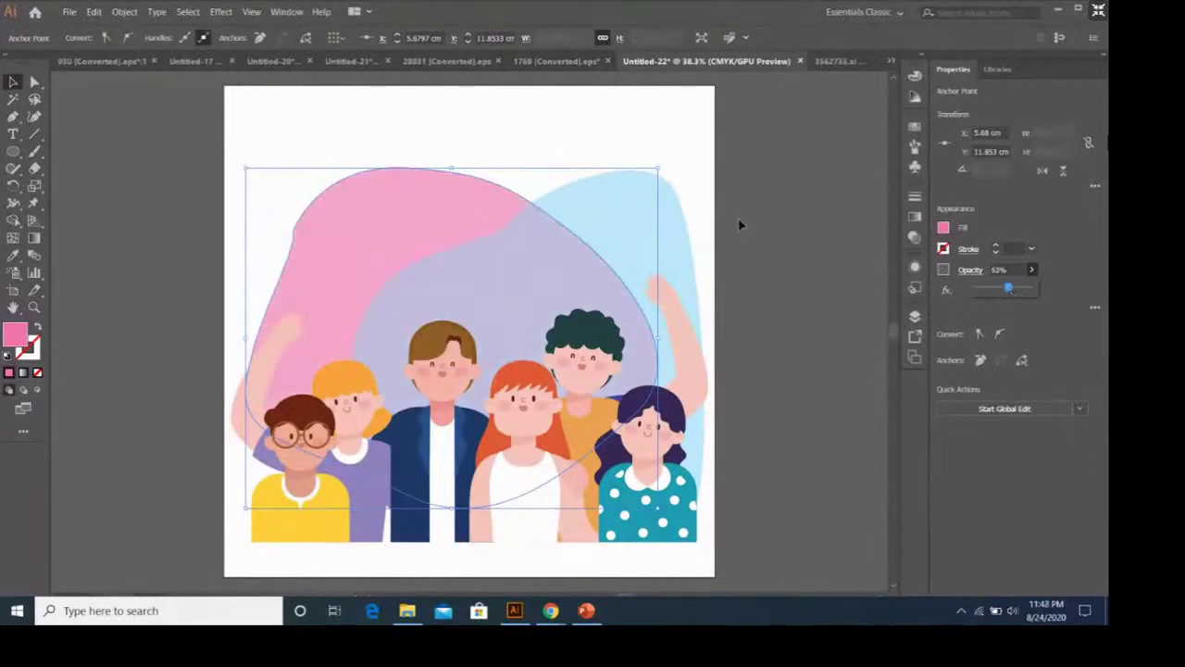
Step: Smooth the pink blob's upper-left curve with the Anchor Point tool, then deselect it
{"action": "left_click", "coordinate": [14, 118]}
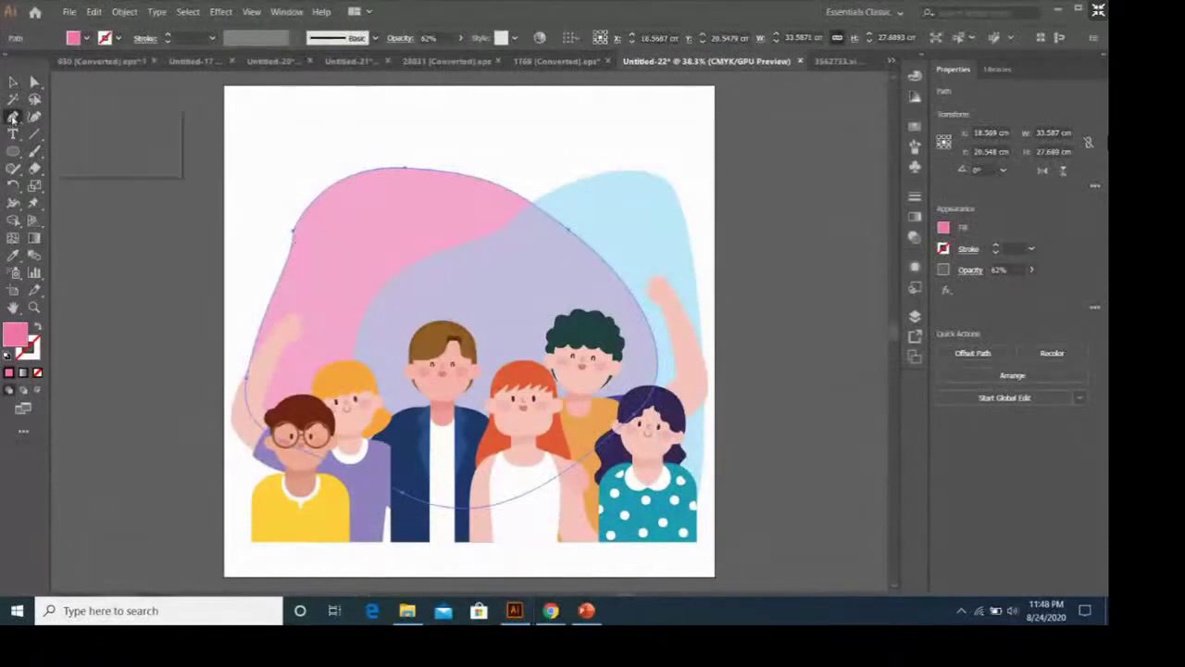
{"action": "key", "text": "shift+c"}
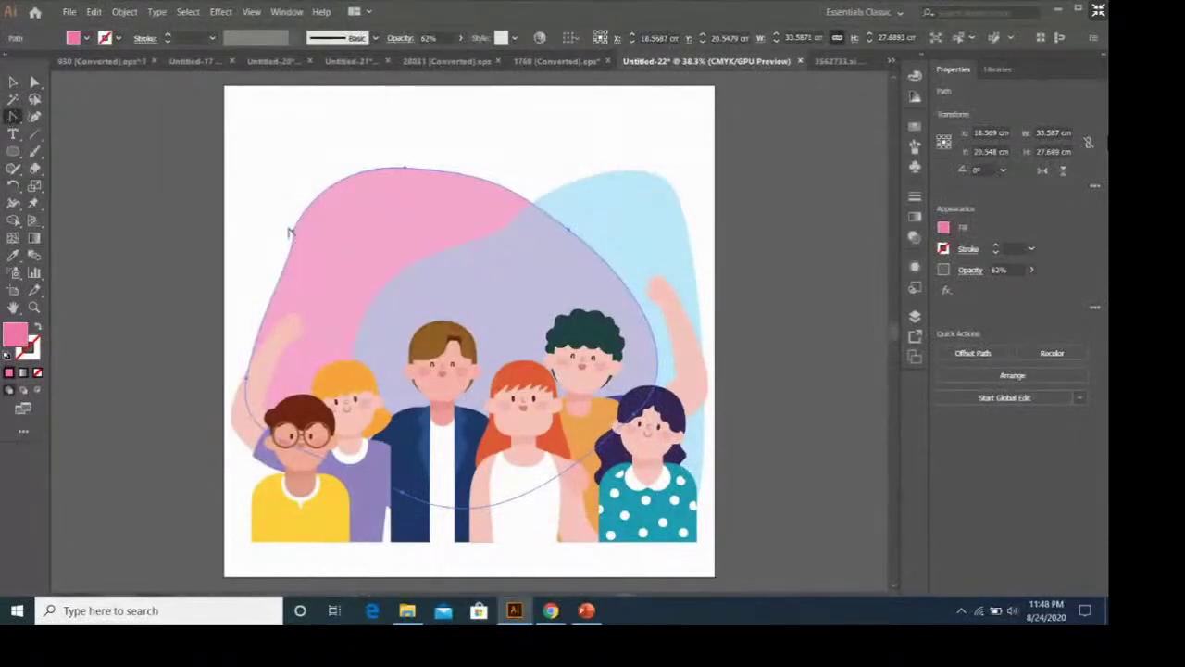
{"action": "left_click_drag", "start_coordinate": [289, 233], "coordinate": [299, 223]}
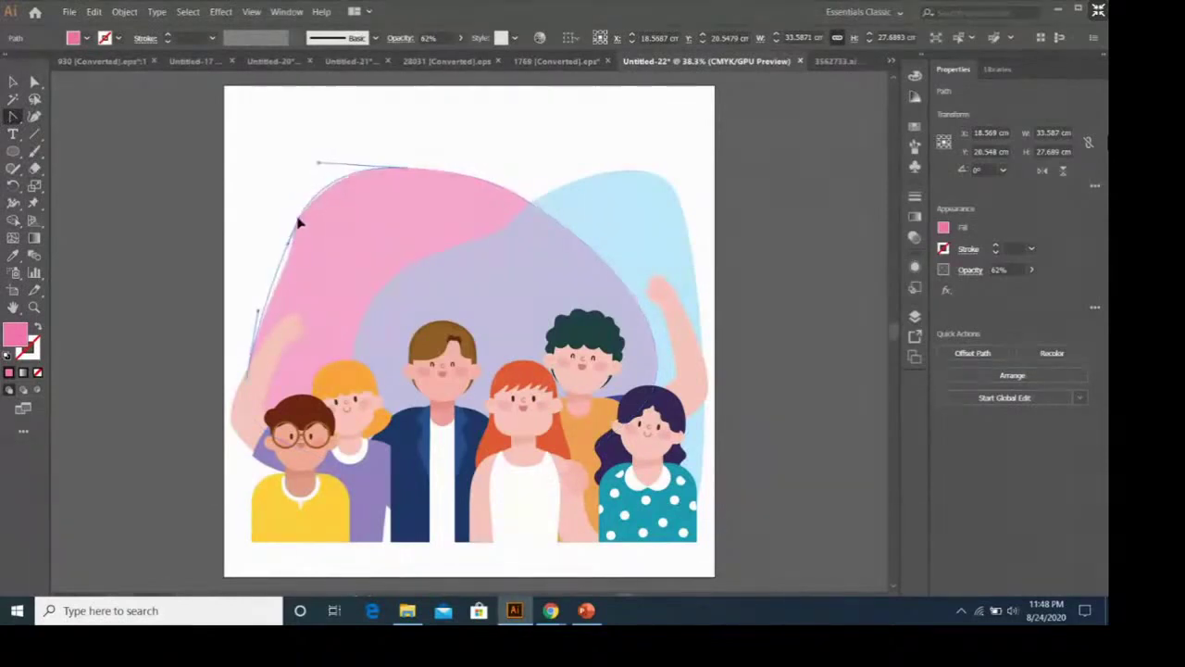
{"action": "key", "text": "v"}
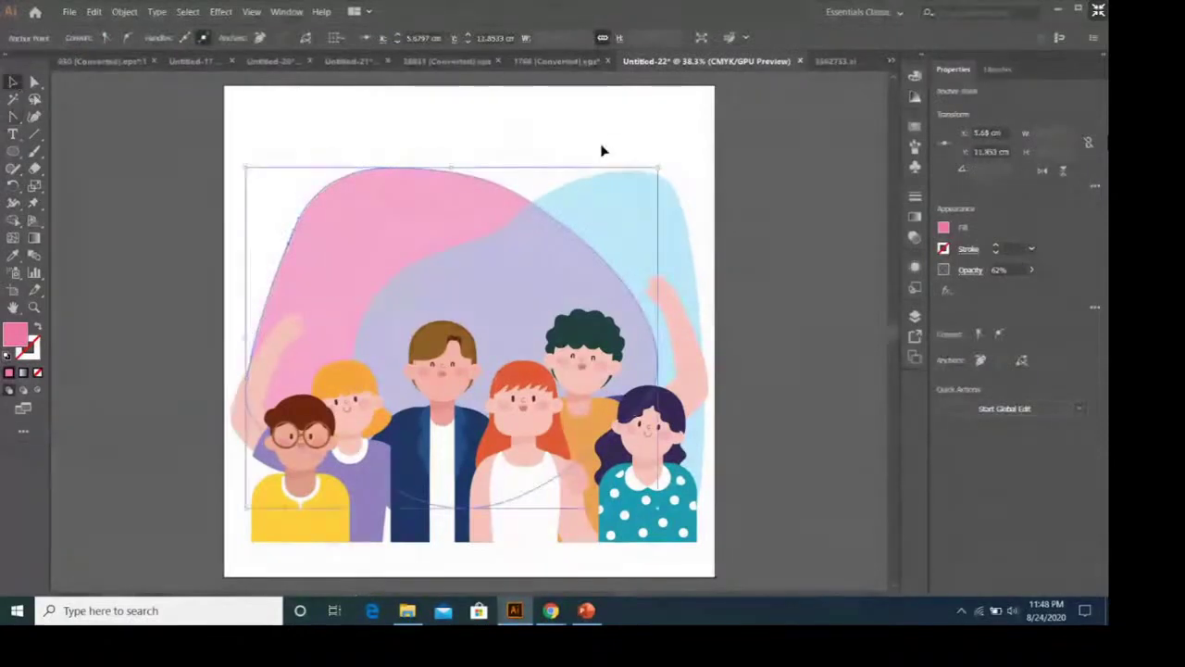
{"action": "left_click", "coordinate": [602, 150]}
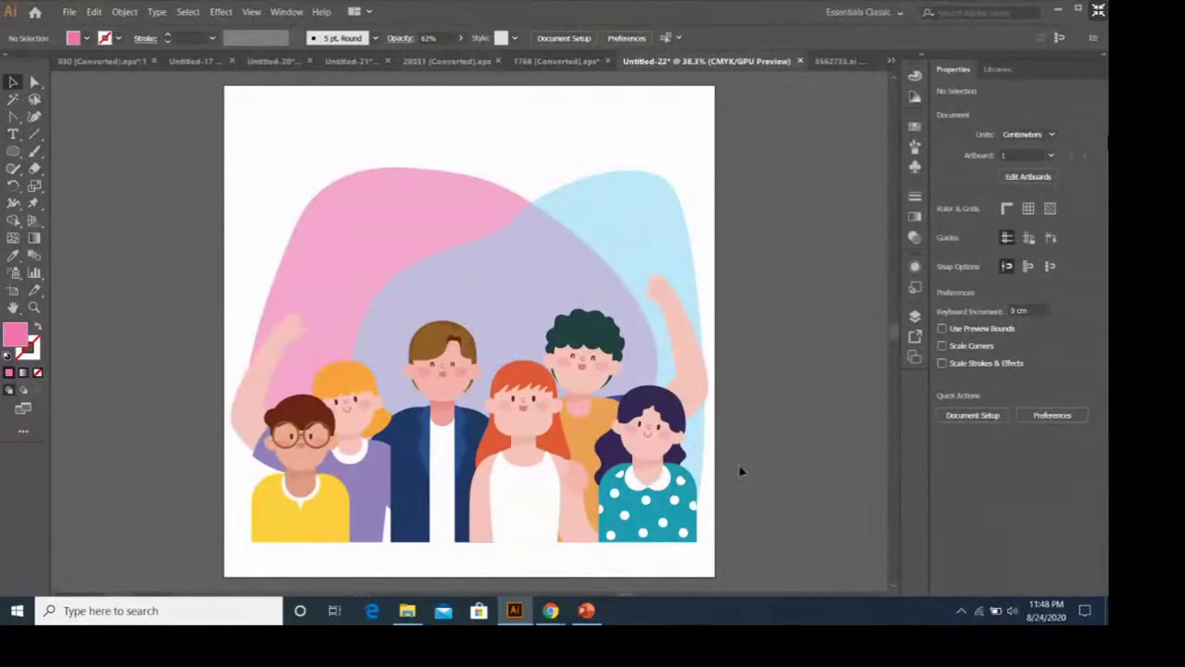
Step: Create a text box above the shapes and style it in Bowlby One SC at 72 pt
{"action": "left_click", "coordinate": [15, 135]}
{"action": "left_click", "coordinate": [379, 141]}
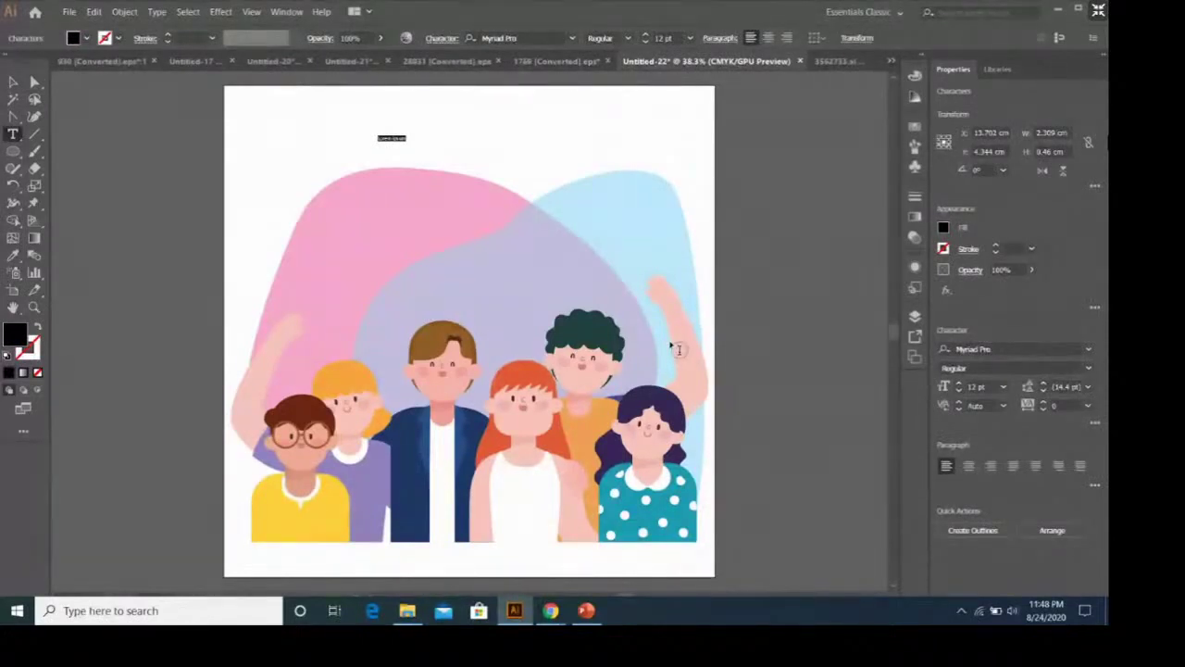
{"action": "type", "text": "W"}
{"action": "key", "text": "ctrl+a"}
{"action": "left_click", "coordinate": [1088, 349]}
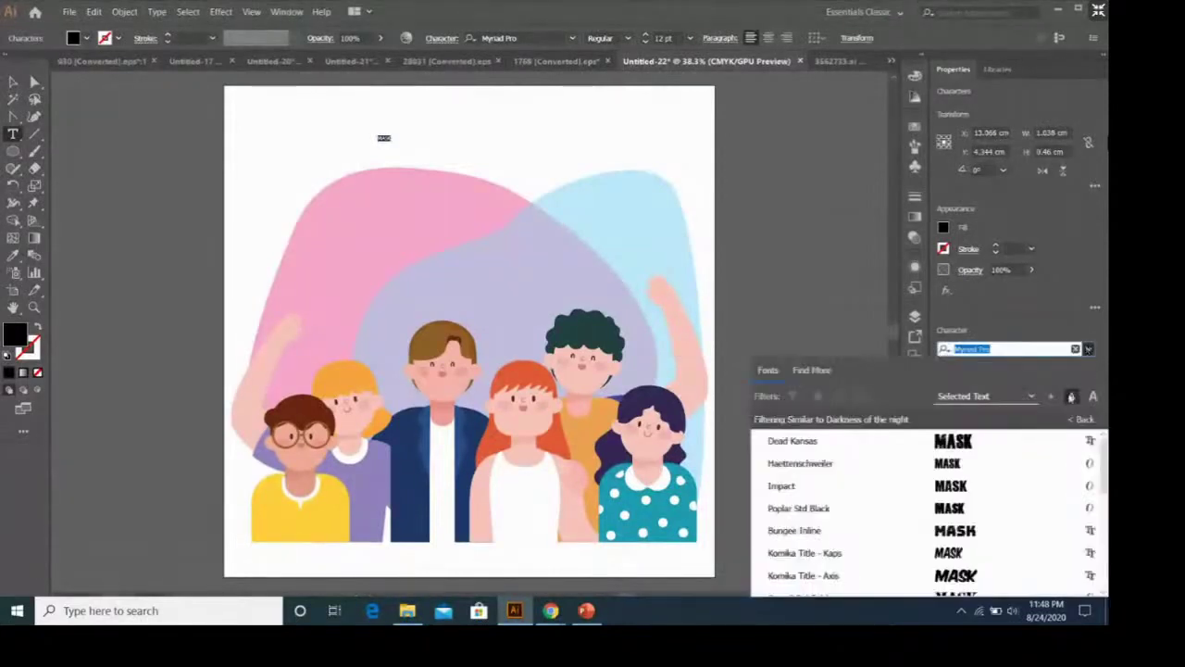
{"action": "left_click", "coordinate": [1055, 441]}
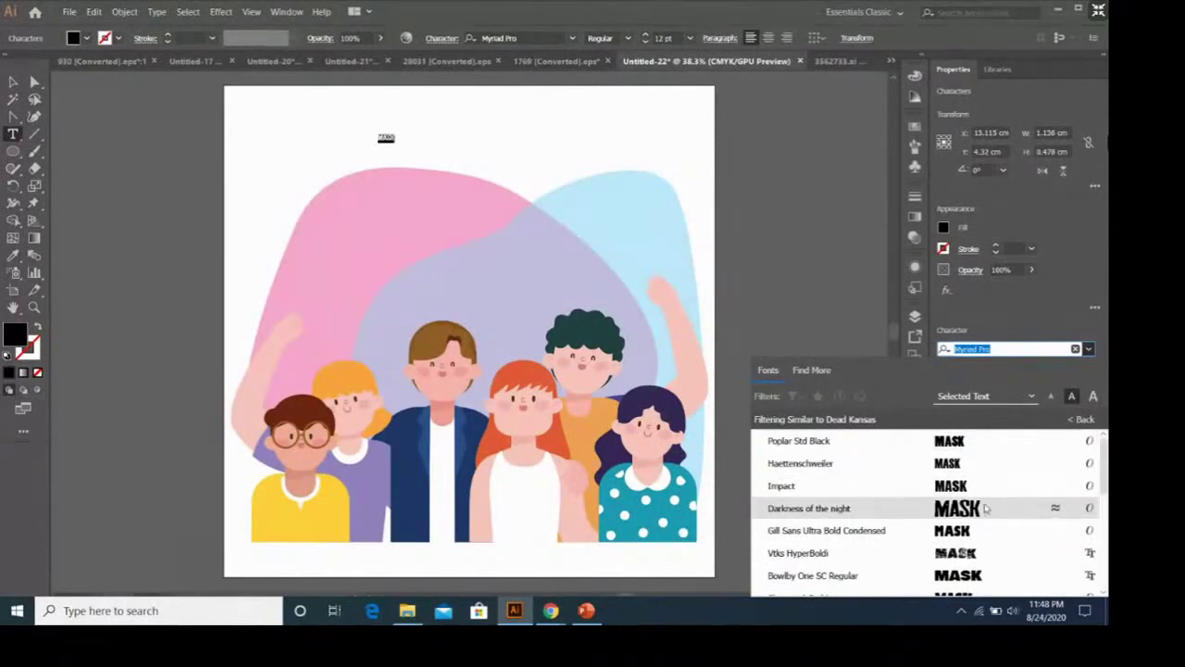
{"action": "scroll", "coordinate": [986, 508], "scroll_direction": "down", "scroll_amount": 1}
{"action": "scroll", "coordinate": [1037, 481], "scroll_direction": "down", "scroll_amount": 1}
{"action": "scroll", "coordinate": [1010, 505], "scroll_direction": "up", "scroll_amount": 1}
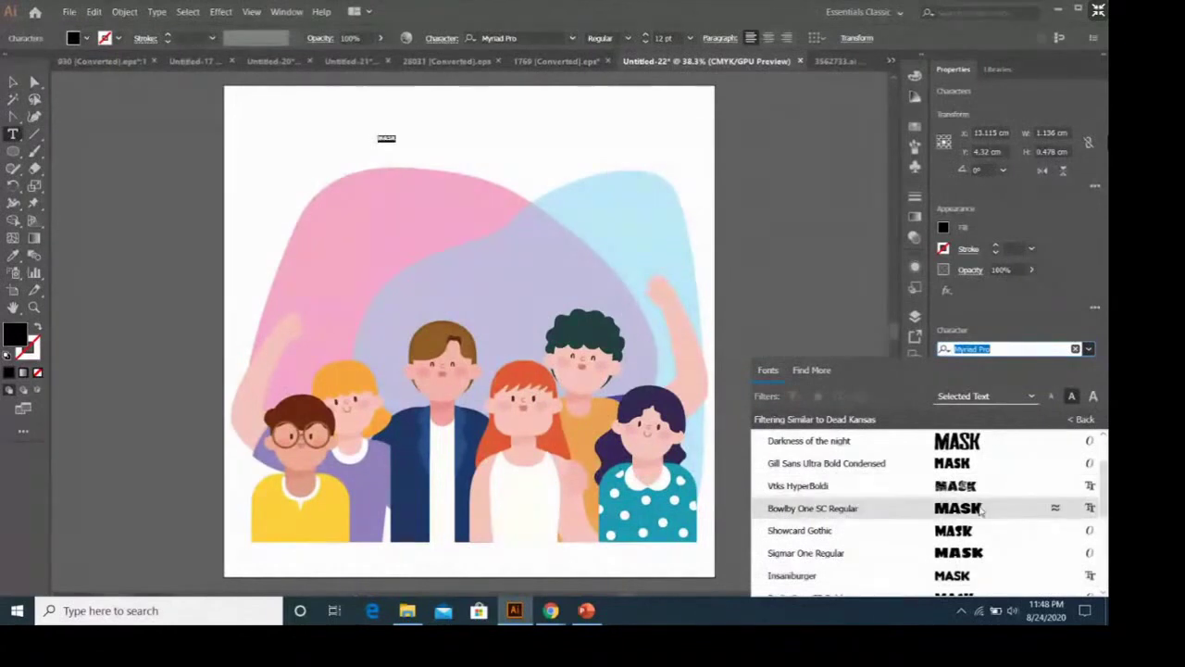
{"action": "left_click", "coordinate": [925, 507]}
{"action": "left_click", "coordinate": [1005, 387]}
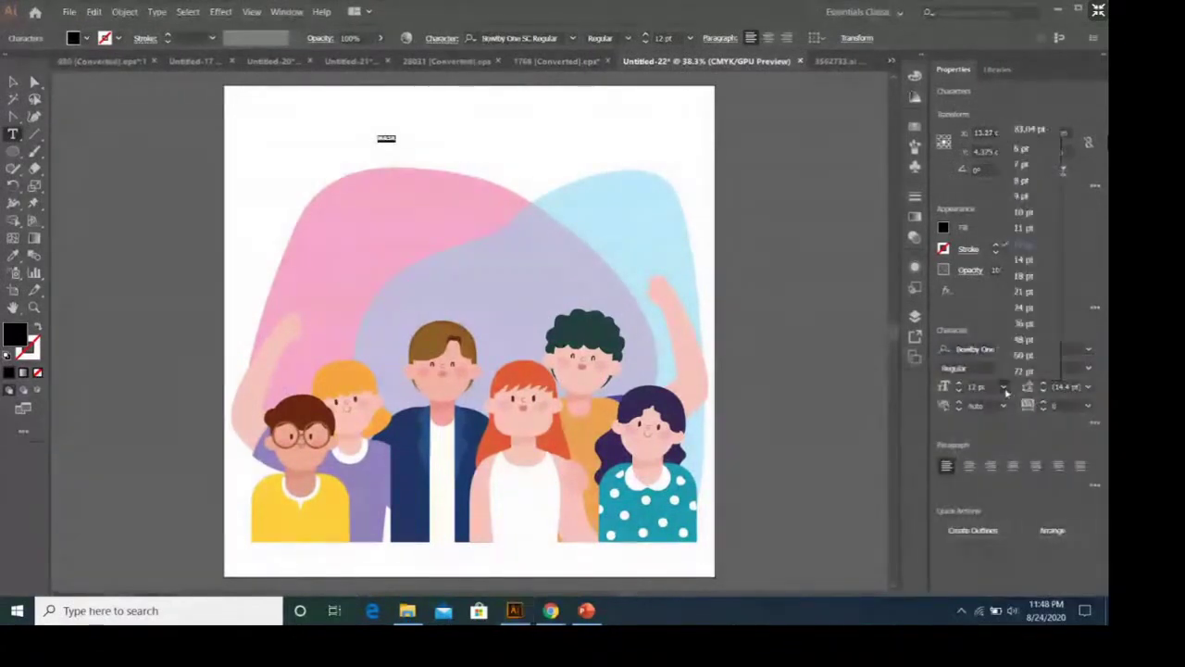
{"action": "left_click", "coordinate": [1028, 371]}
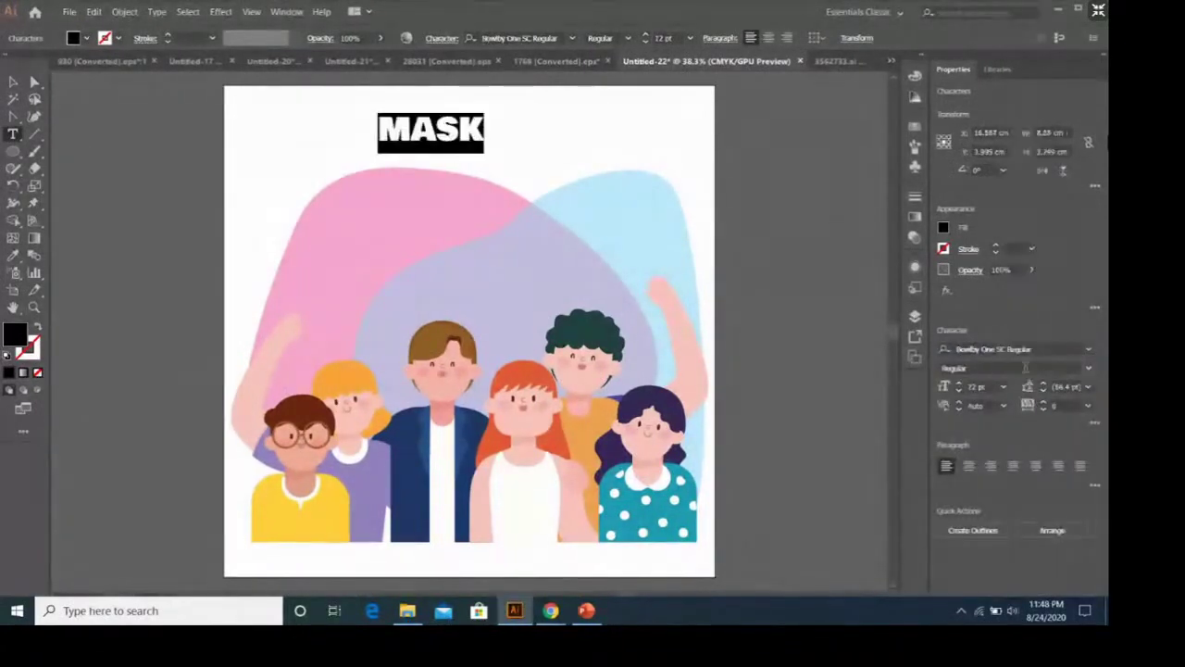
Step: Change the font to Darkness of the night at 100 pt and move the text onto the blobs
{"action": "left_click", "coordinate": [1089, 349]}
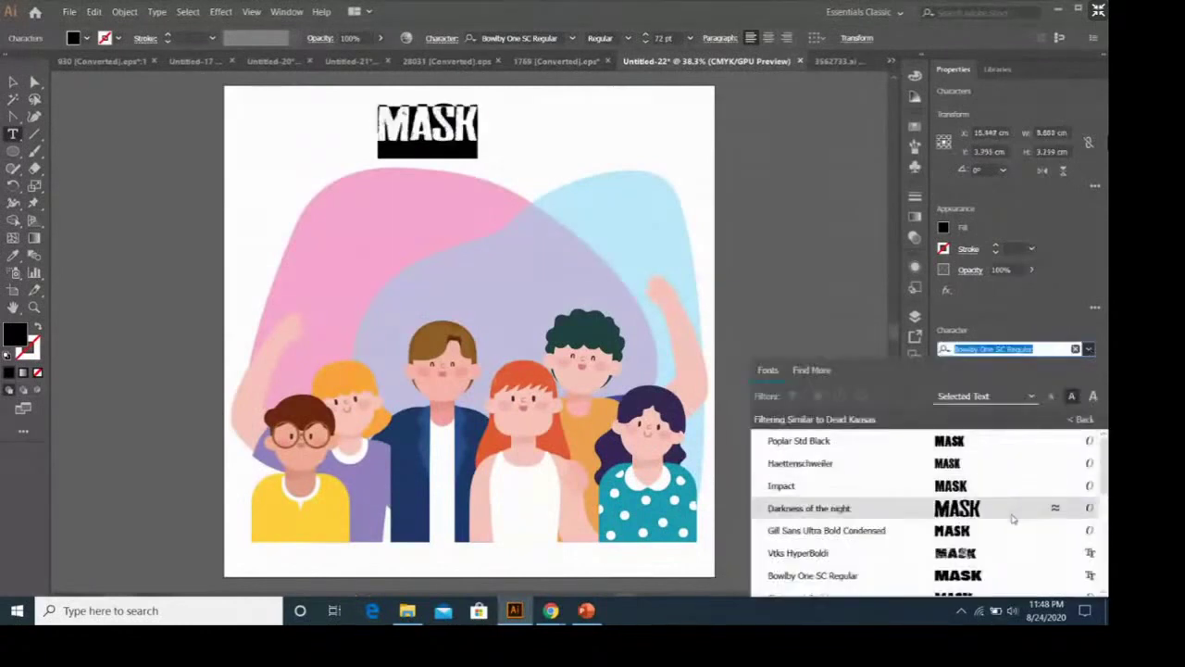
{"action": "left_click", "coordinate": [1013, 520]}
{"action": "left_click", "coordinate": [1003, 386]}
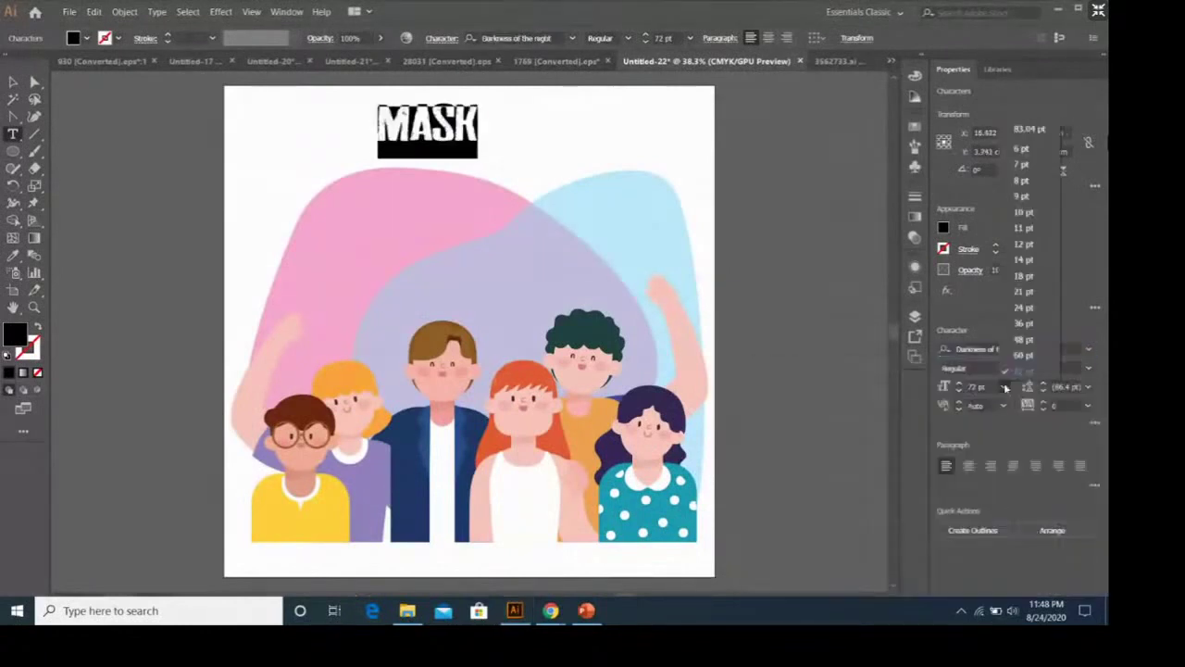
{"action": "left_click", "coordinate": [977, 387]}
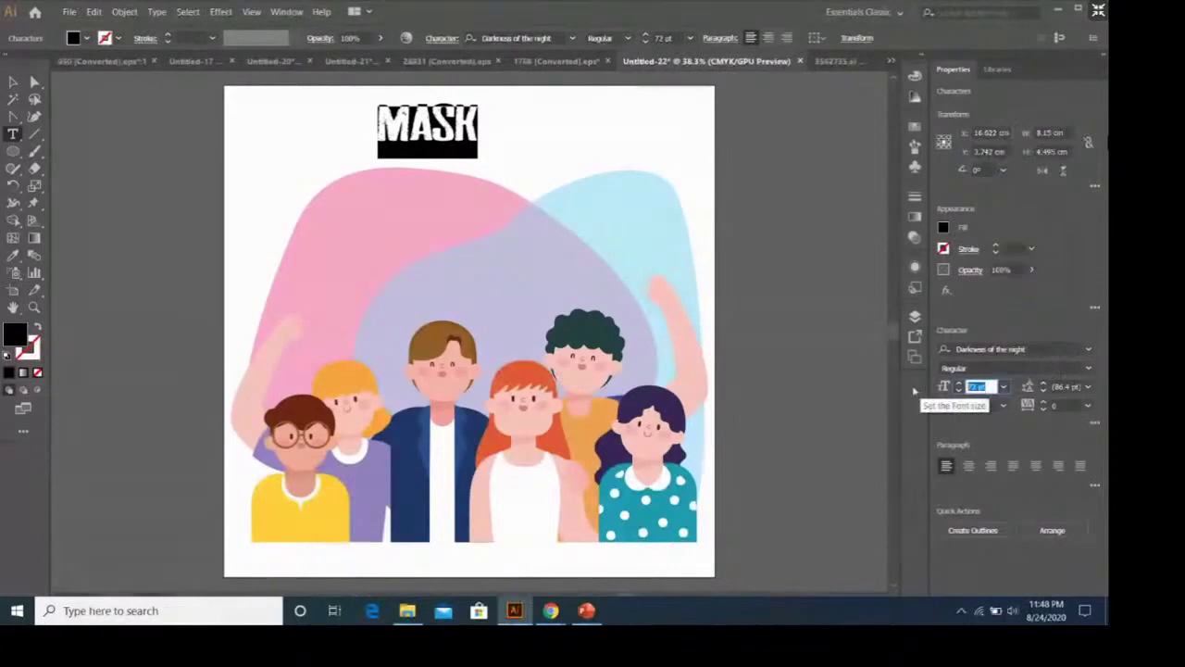
{"action": "type", "text": "100"}
{"action": "key", "text": "Return"}
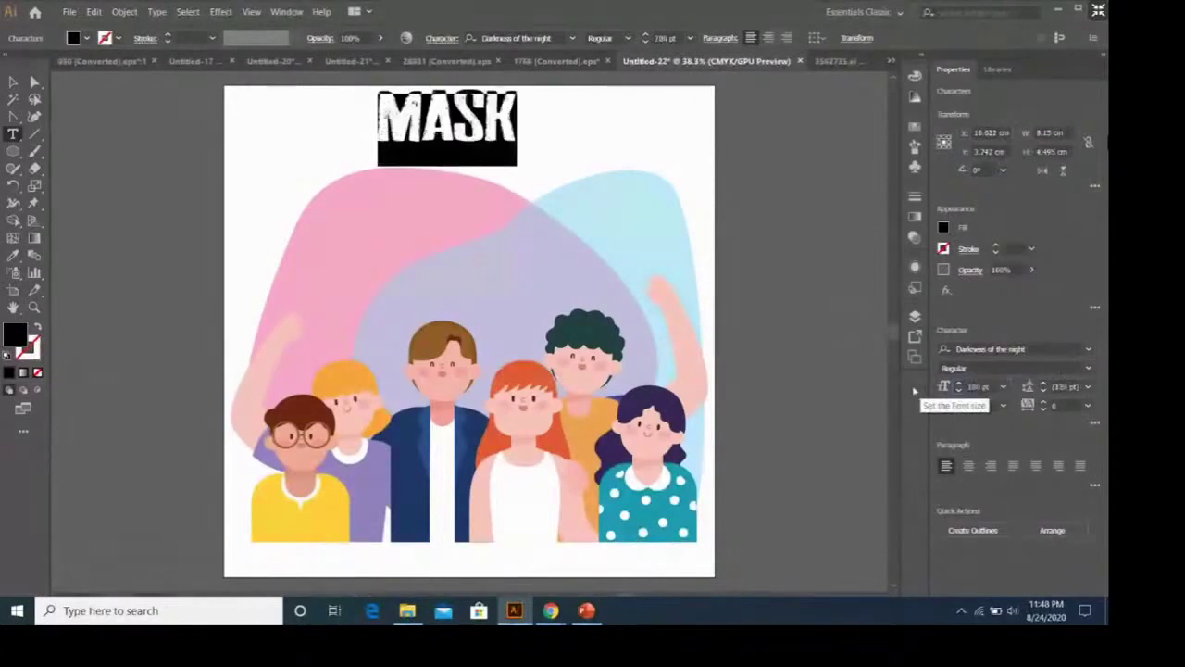
{"action": "key", "text": "Escape"}
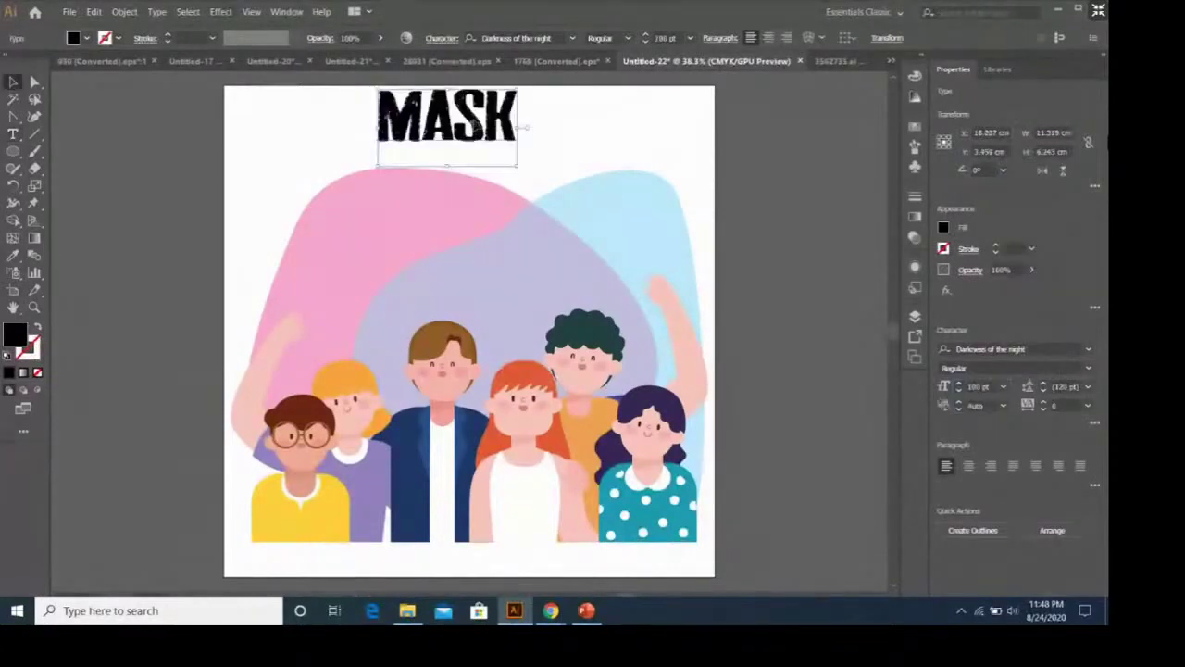
{"action": "left_click_drag", "start_coordinate": [476, 129], "coordinate": [507, 213]}
Step: Complete the text as 'MASKER' with 'KEKINIAN' on a second line
{"action": "key", "text": "t"}
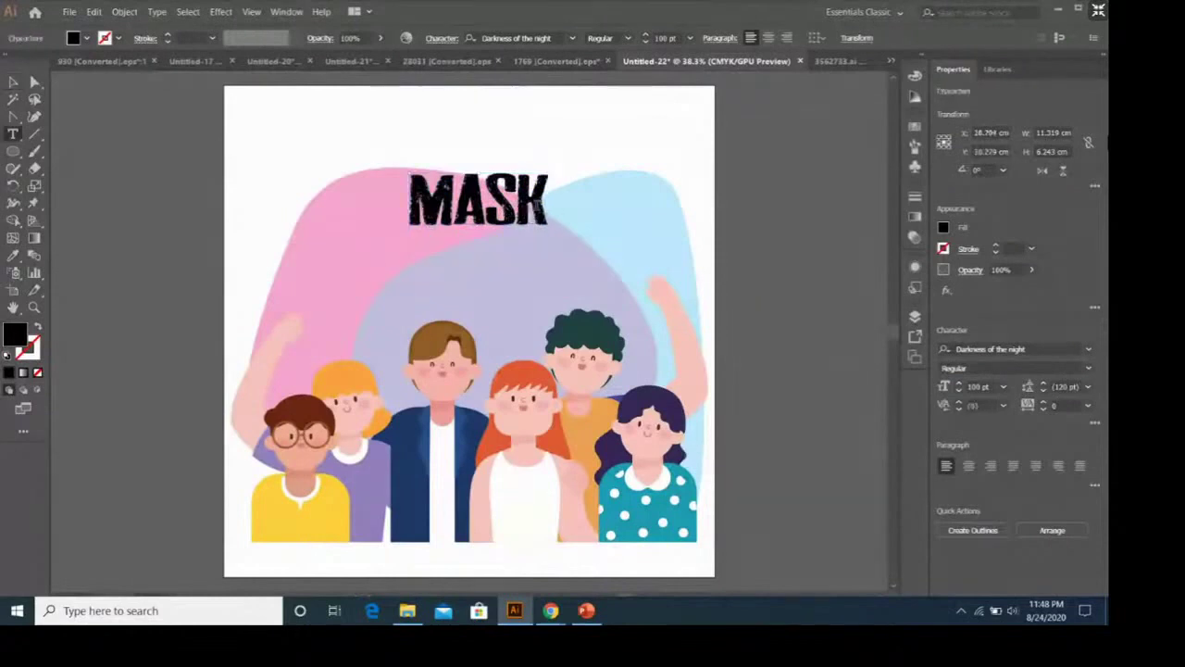
{"action": "left_click", "coordinate": [552, 213]}
{"action": "type", "text": "ER"}
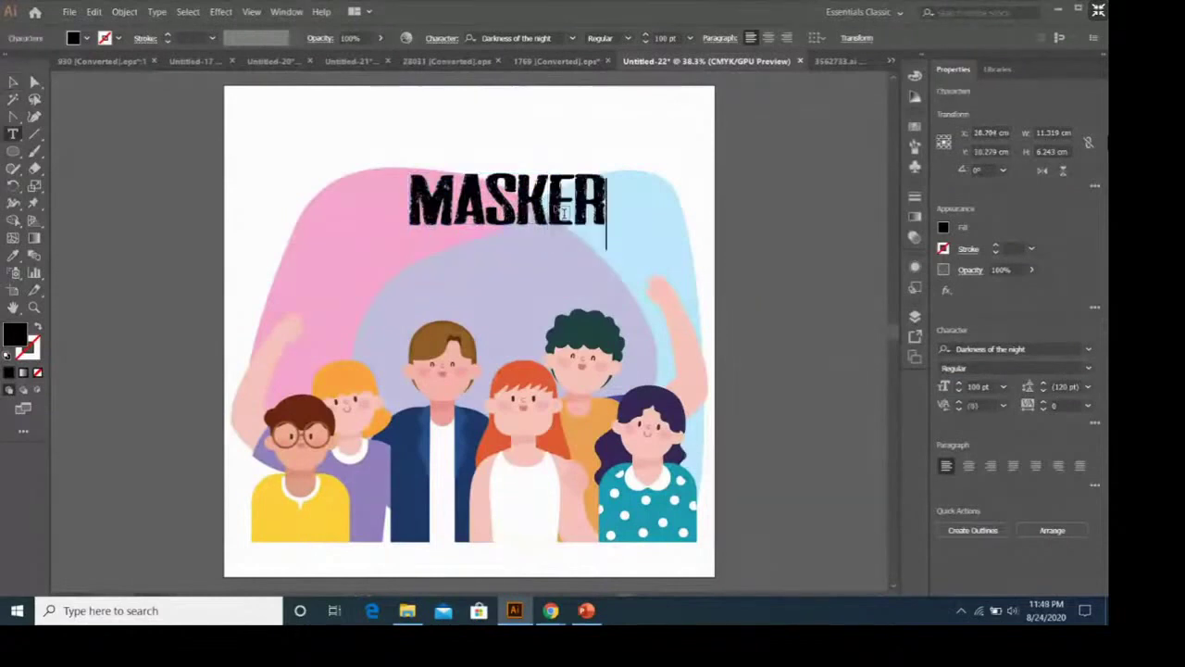
{"action": "key", "text": "Return"}
{"action": "type", "text": "KEKINIAN"}
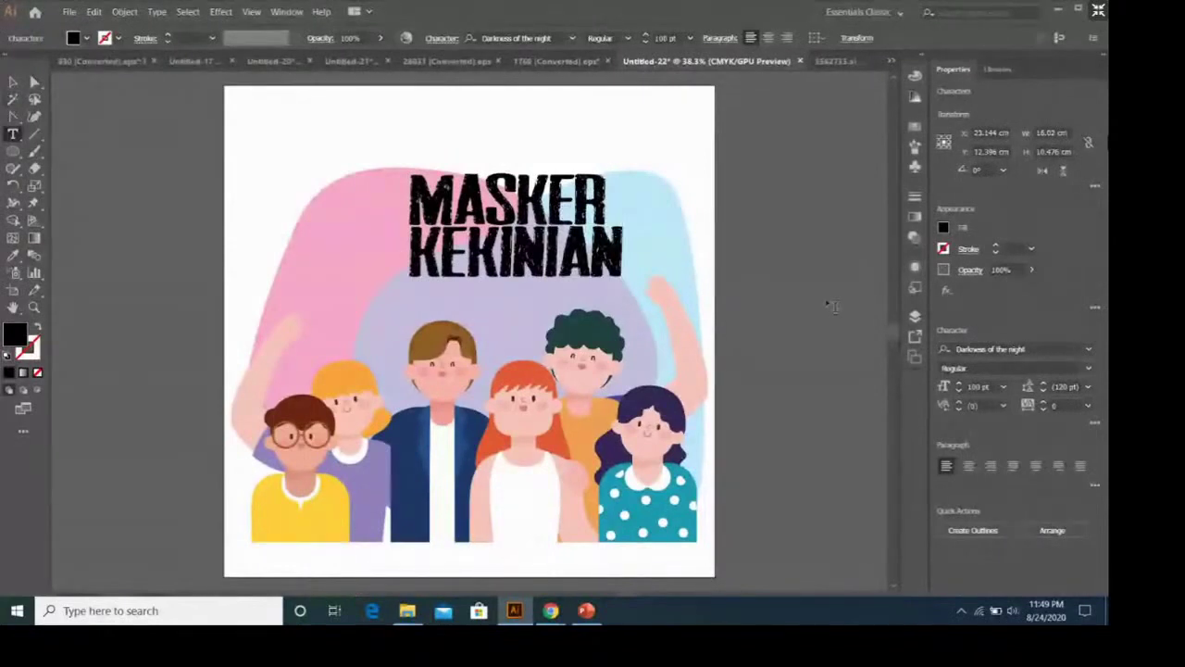
{"action": "key", "text": "Escape"}
Step: Centre-align the MASKER KEKINIAN text and drag it to the top centre of the artwork
{"action": "key", "text": "ctrl+a"}
{"action": "left_click", "coordinate": [969, 465]}
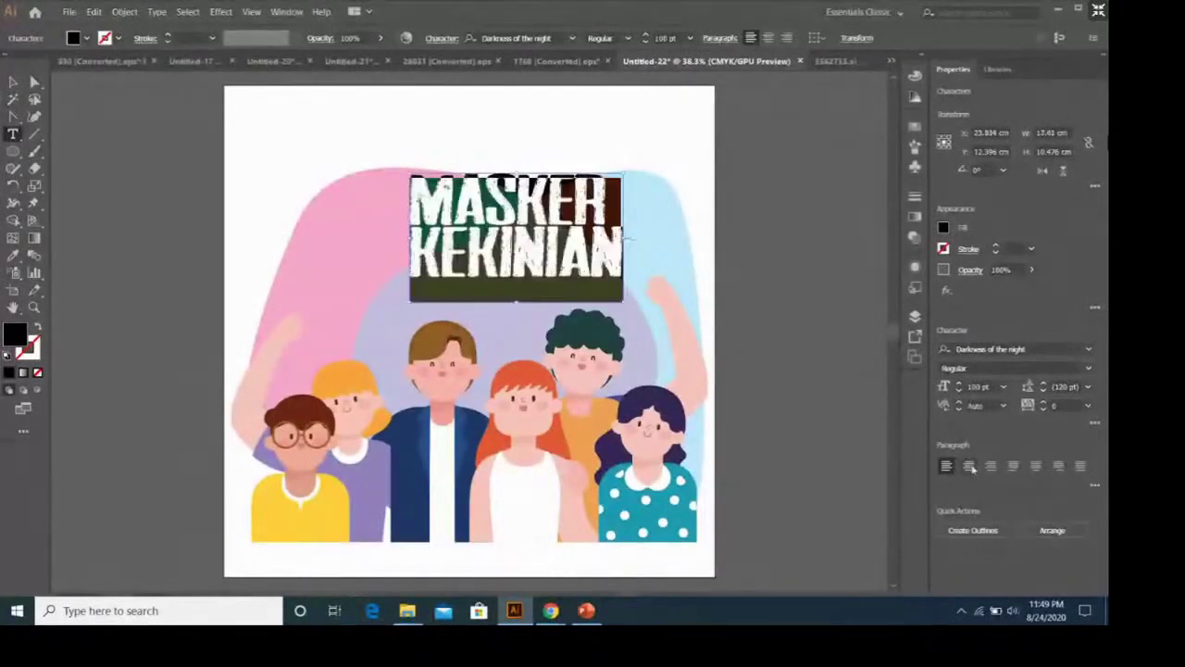
{"action": "left_click", "coordinate": [13, 82]}
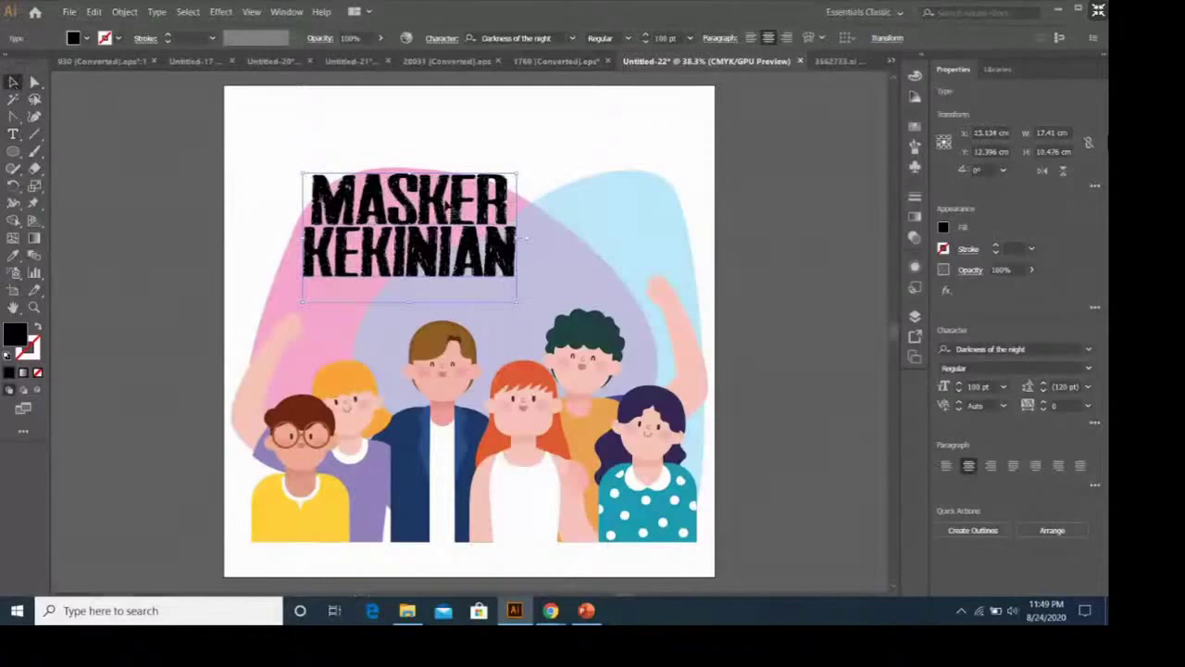
{"action": "left_click_drag", "start_coordinate": [448, 210], "coordinate": [505, 175]}
Step: Close the cups document and return to the MASKER KEKINIAN file
{"action": "left_click", "coordinate": [776, 257]}
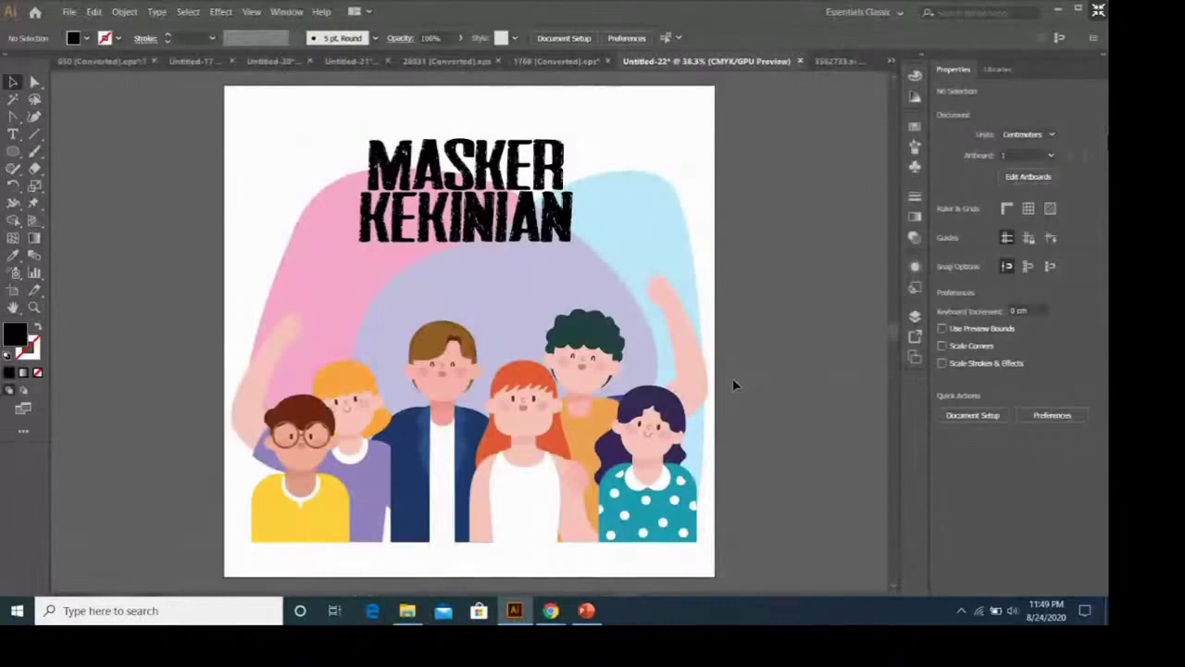
{"action": "left_click", "coordinate": [429, 61]}
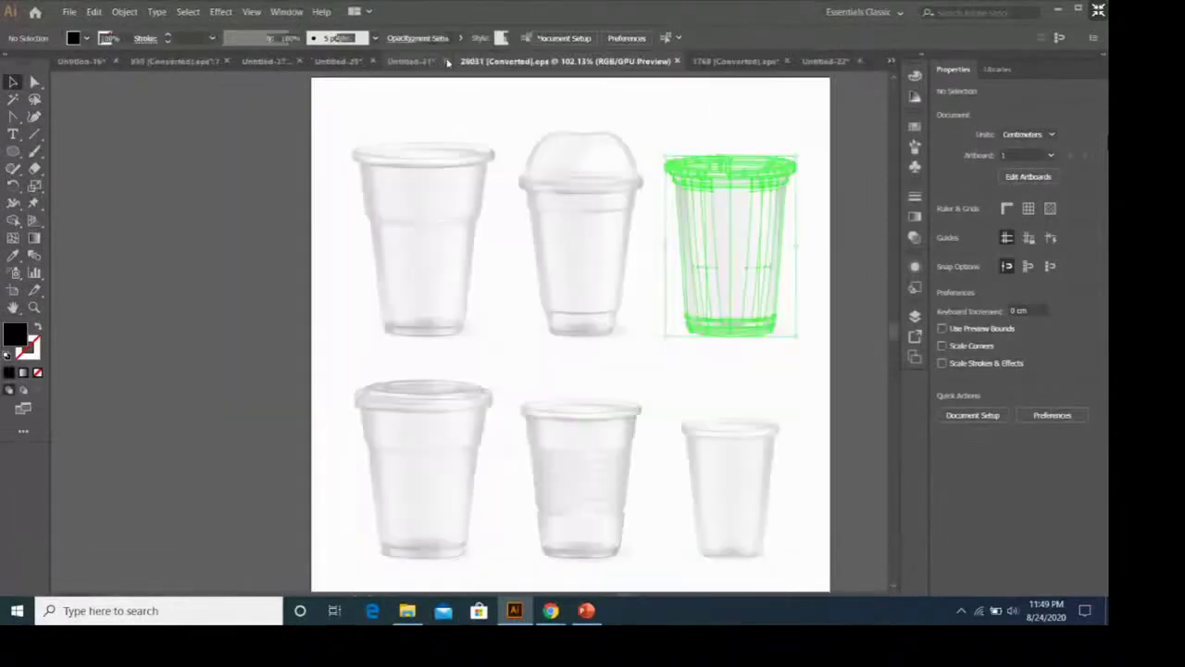
{"action": "left_click", "coordinate": [675, 61]}
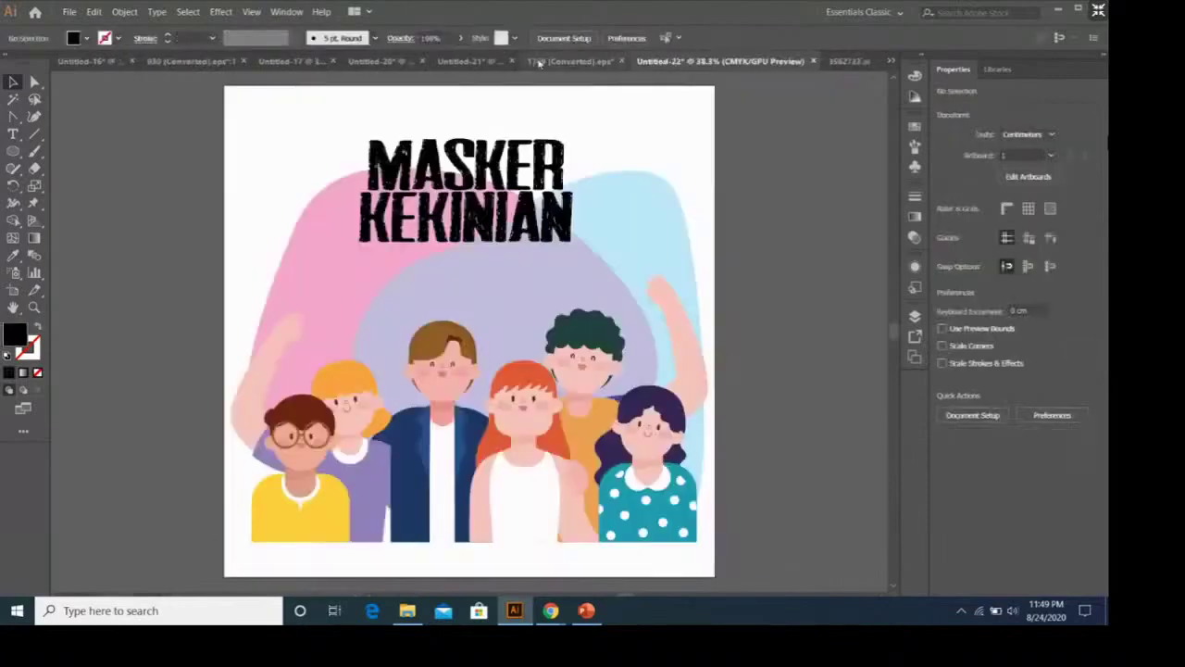
{"action": "left_click", "coordinate": [569, 61]}
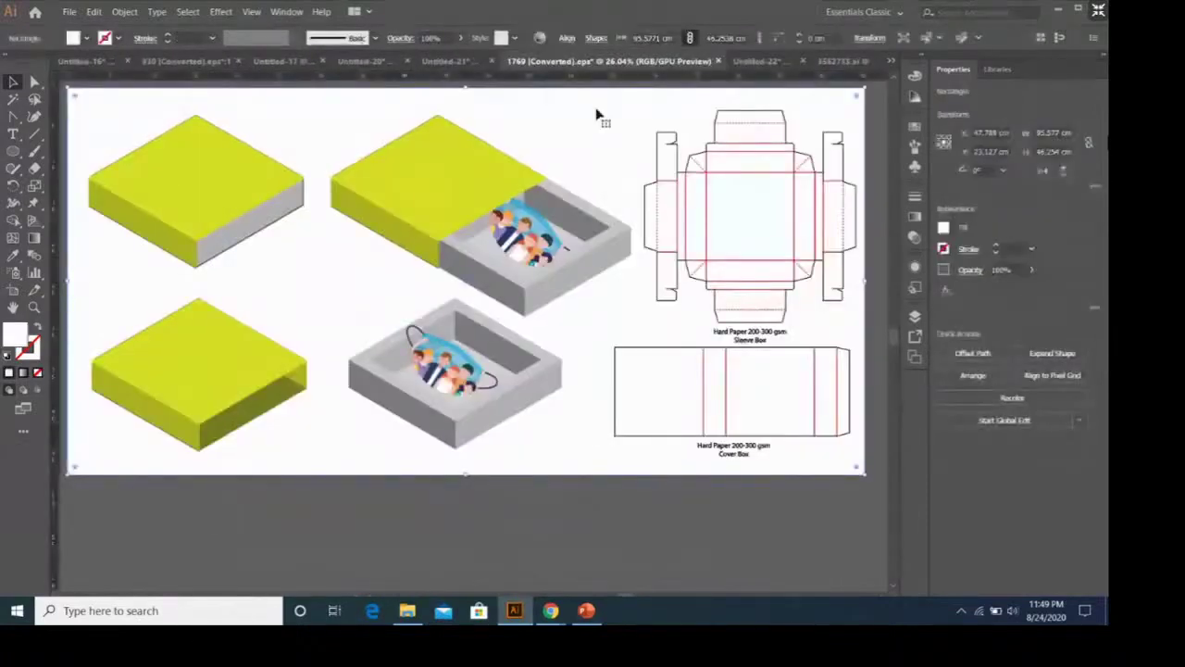
{"action": "left_click", "coordinate": [759, 61]}
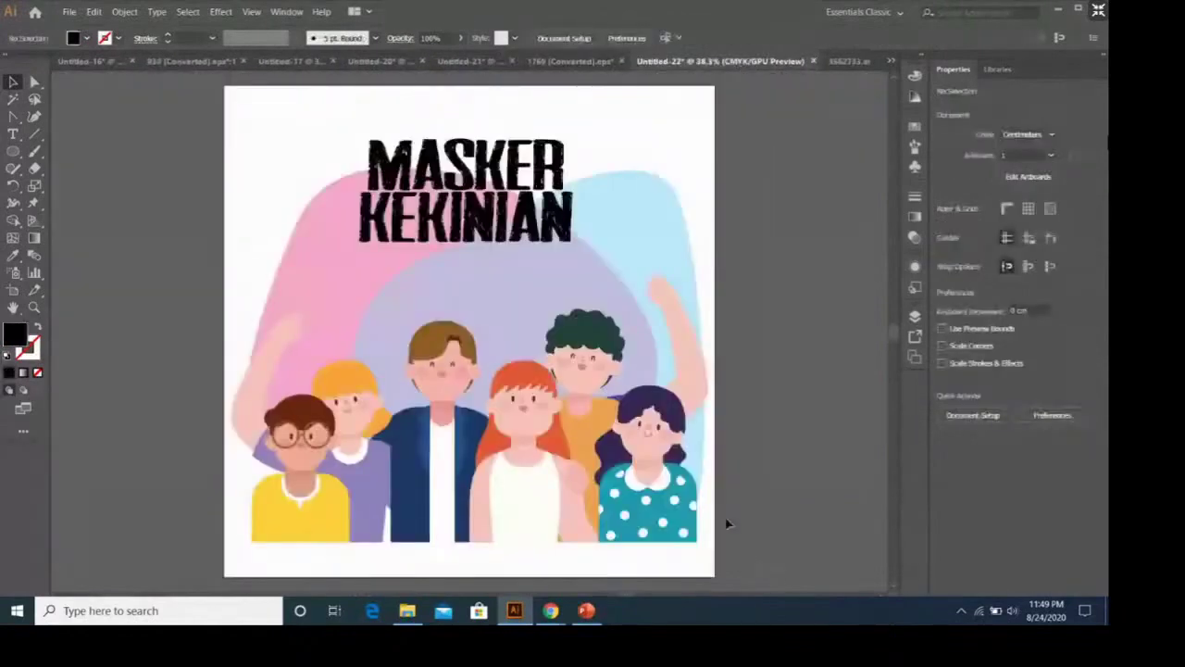
{"action": "scroll", "coordinate": [344, 185], "scroll_direction": "up", "scroll_amount": 1}
Step: Group all the artwork and paste it into the 1769 box document over the lime boxes
{"action": "key", "text": "ctrl+a"}
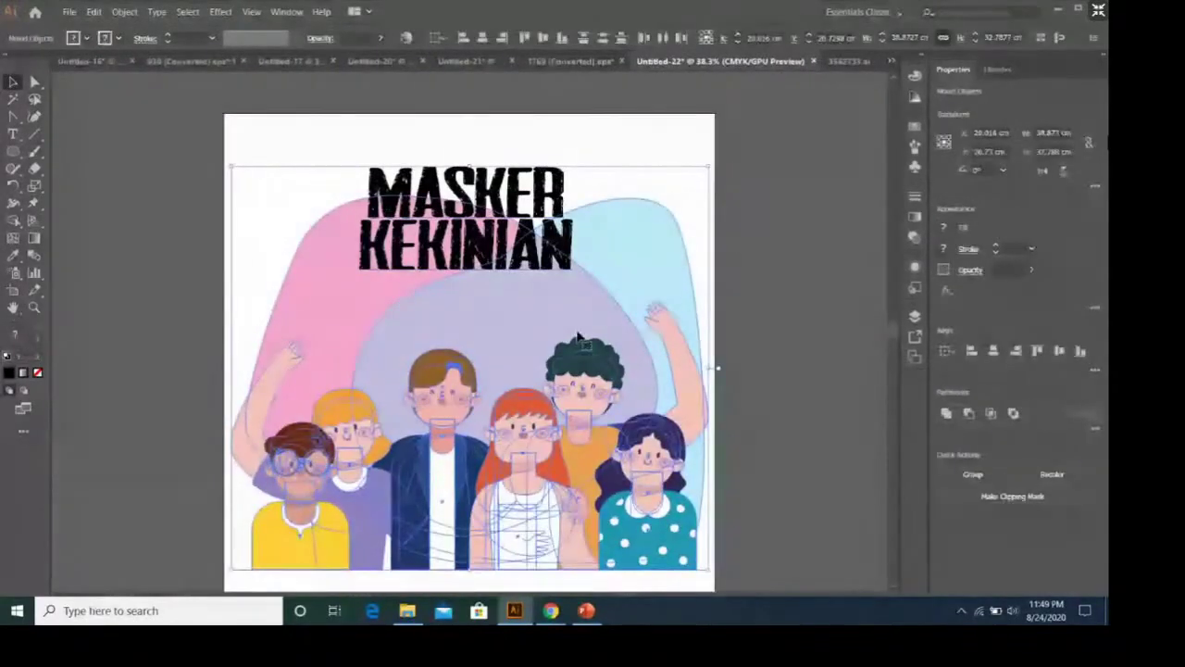
{"action": "right_click", "coordinate": [578, 335]}
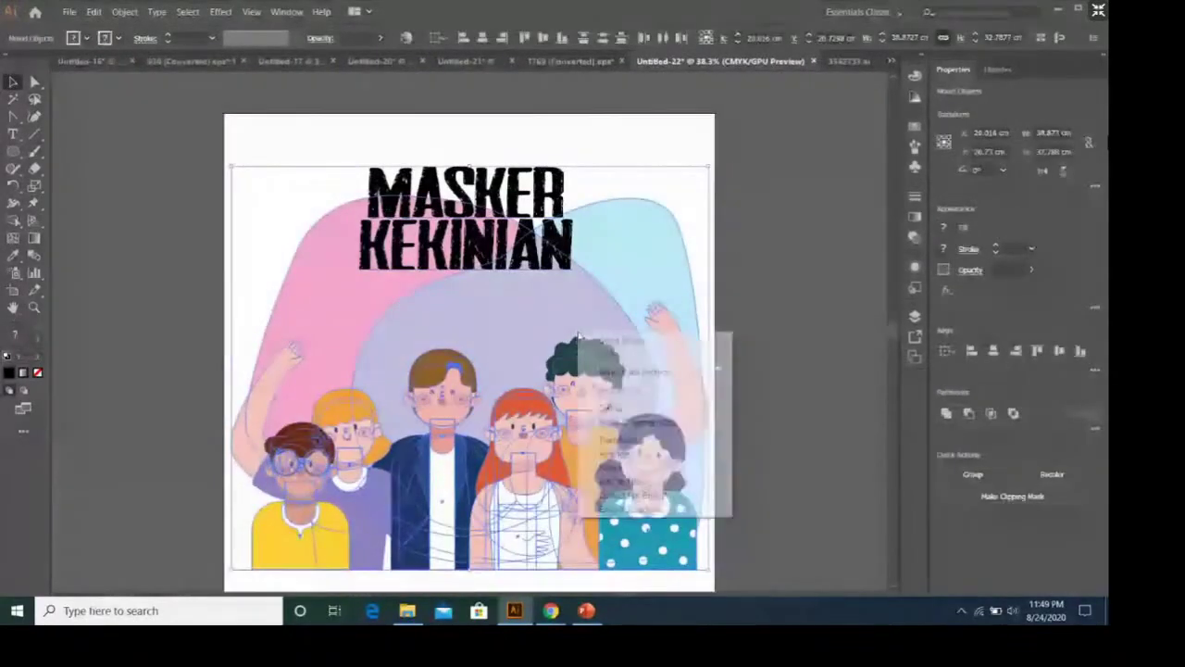
{"action": "left_click", "coordinate": [652, 415]}
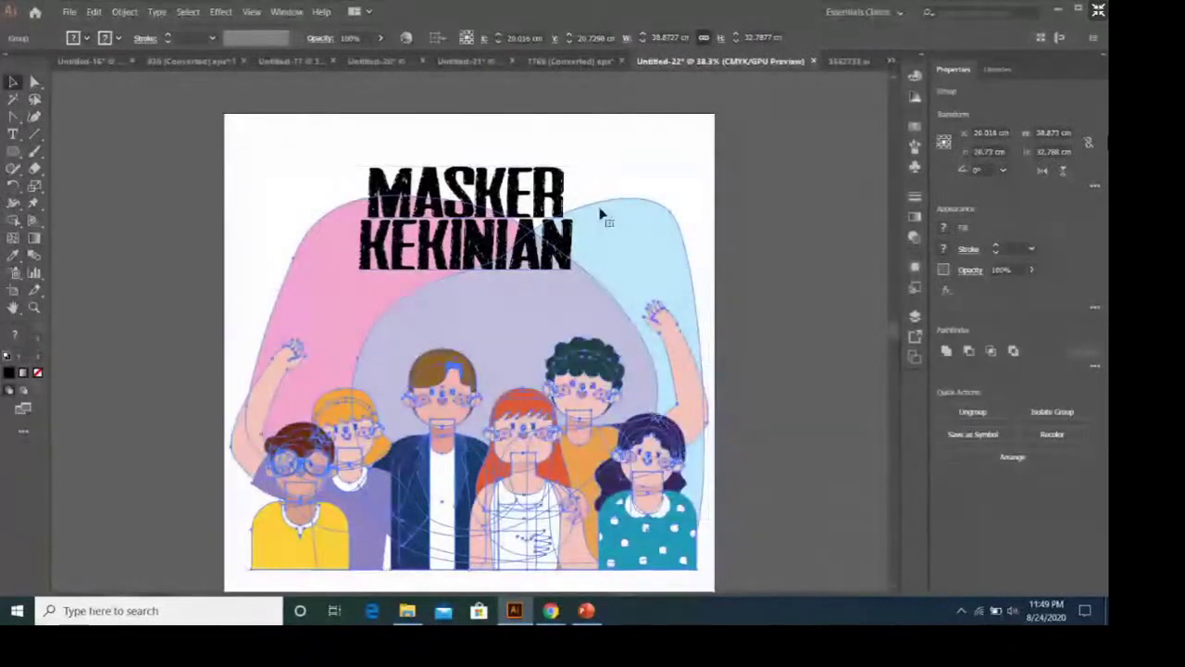
{"action": "left_click", "coordinate": [559, 63]}
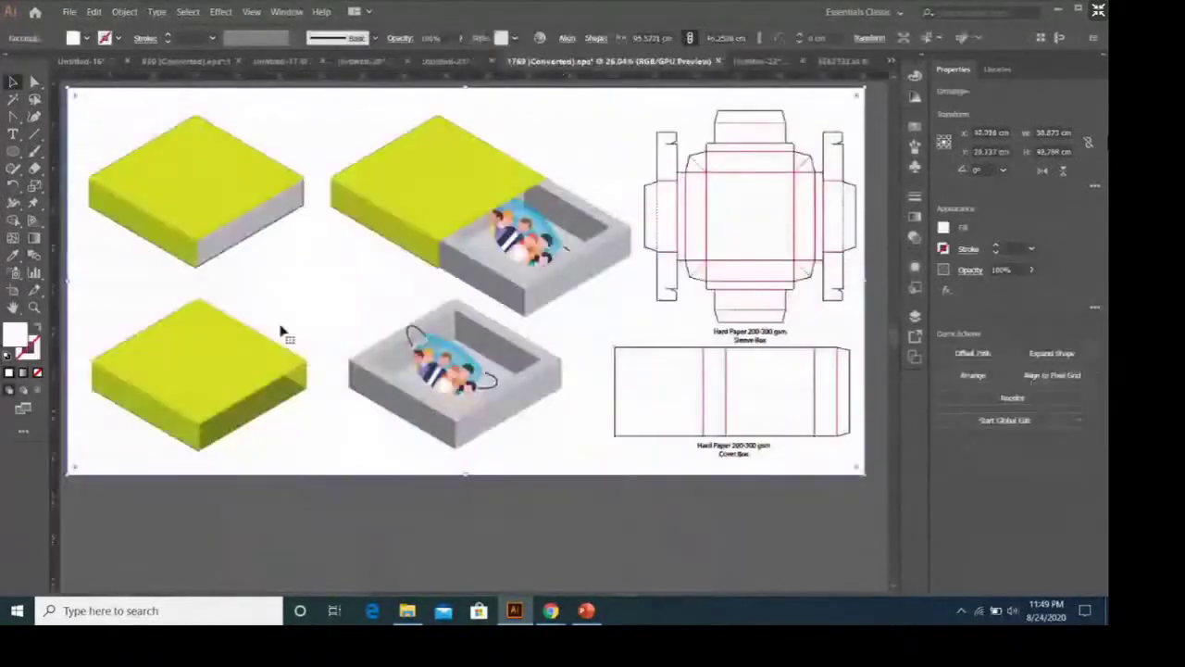
{"action": "key", "text": "ctrl+v"}
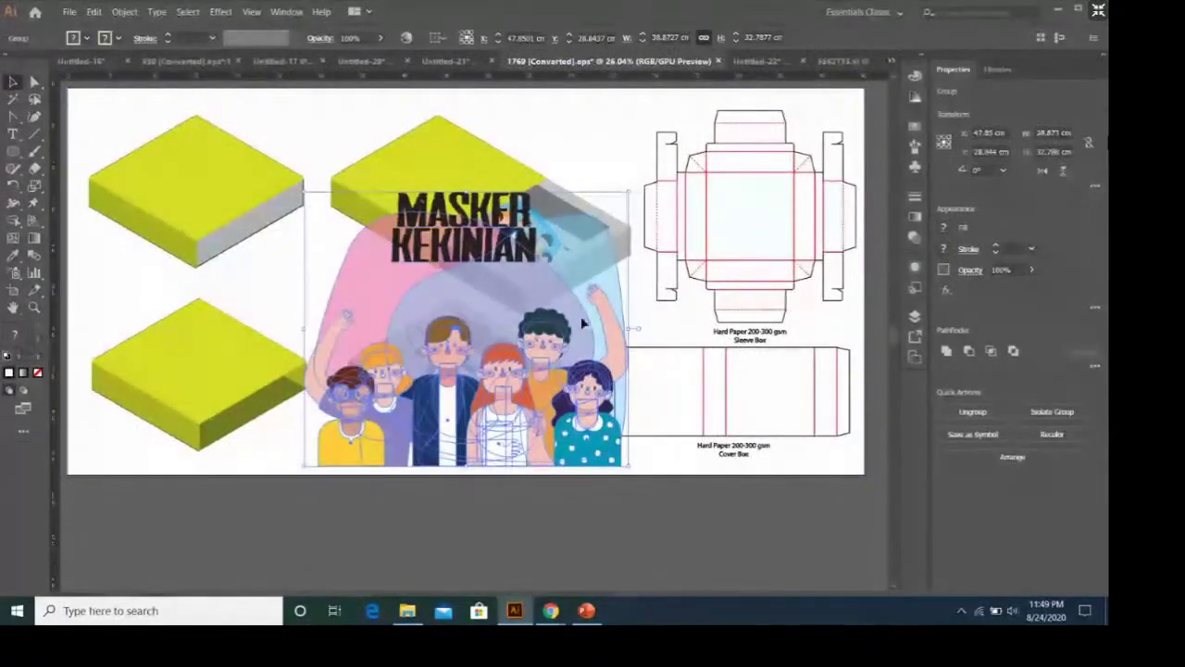
{"action": "left_click_drag", "start_coordinate": [581, 316], "coordinate": [380, 259]}
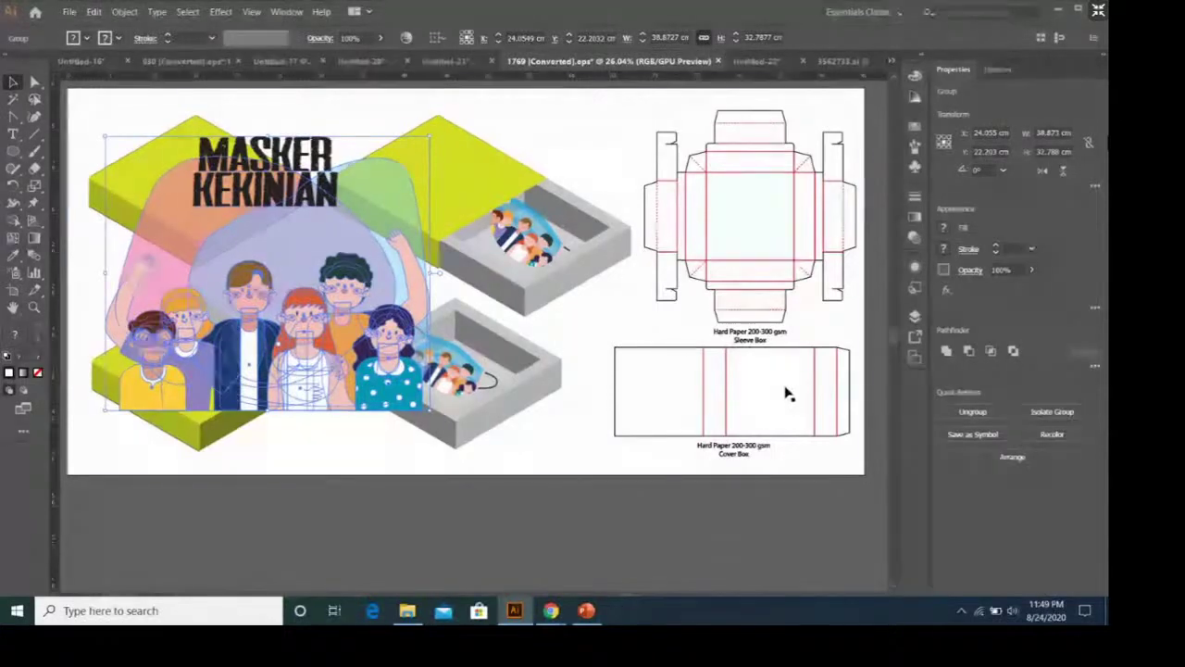
Step: Rotate the pasted illustration -90° via Object > Transform > Rotate and fit it onto a cover box panel
{"action": "left_click", "coordinate": [786, 393]}
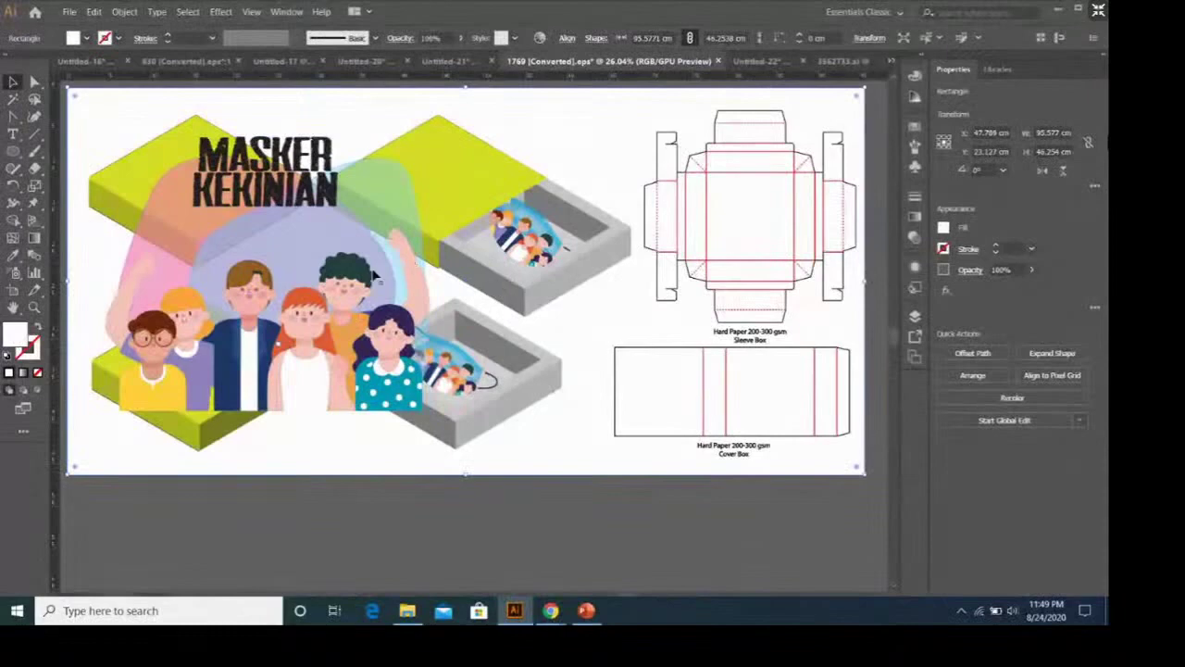
{"action": "mouse_move", "coordinate": [375, 275]}
{"action": "left_mouse_down"}
{"action": "mouse_move", "coordinate": [619, 313]}
{"action": "mouse_move", "coordinate": [660, 336]}
{"action": "left_mouse_up"}
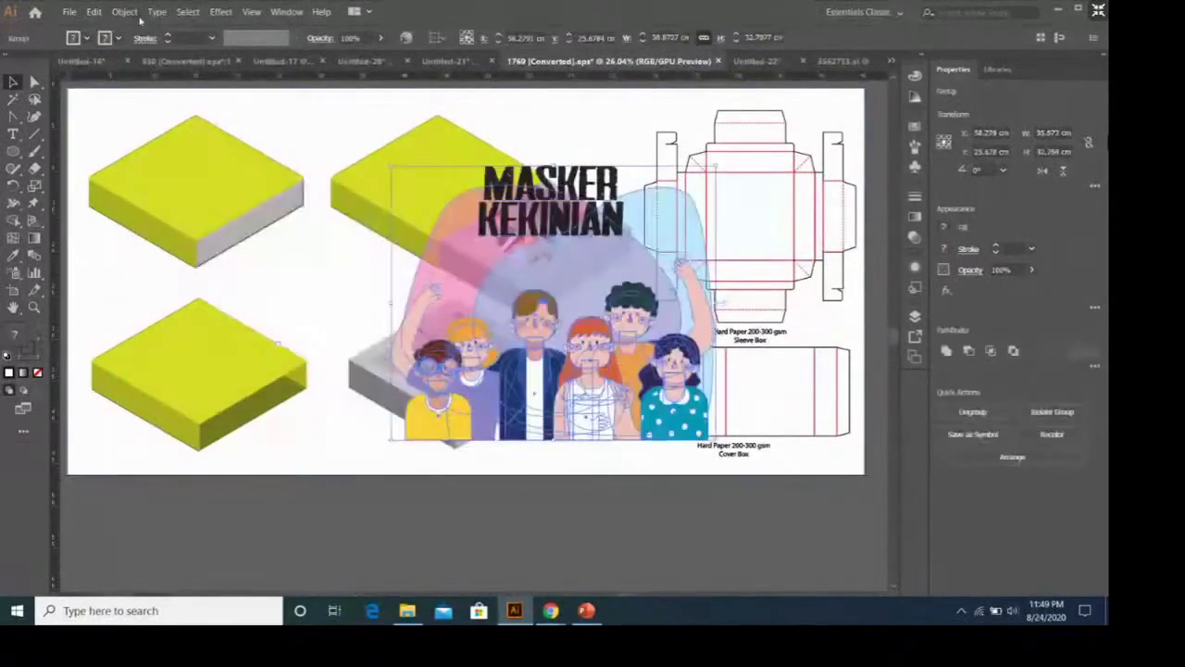
{"action": "left_click", "coordinate": [124, 11]}
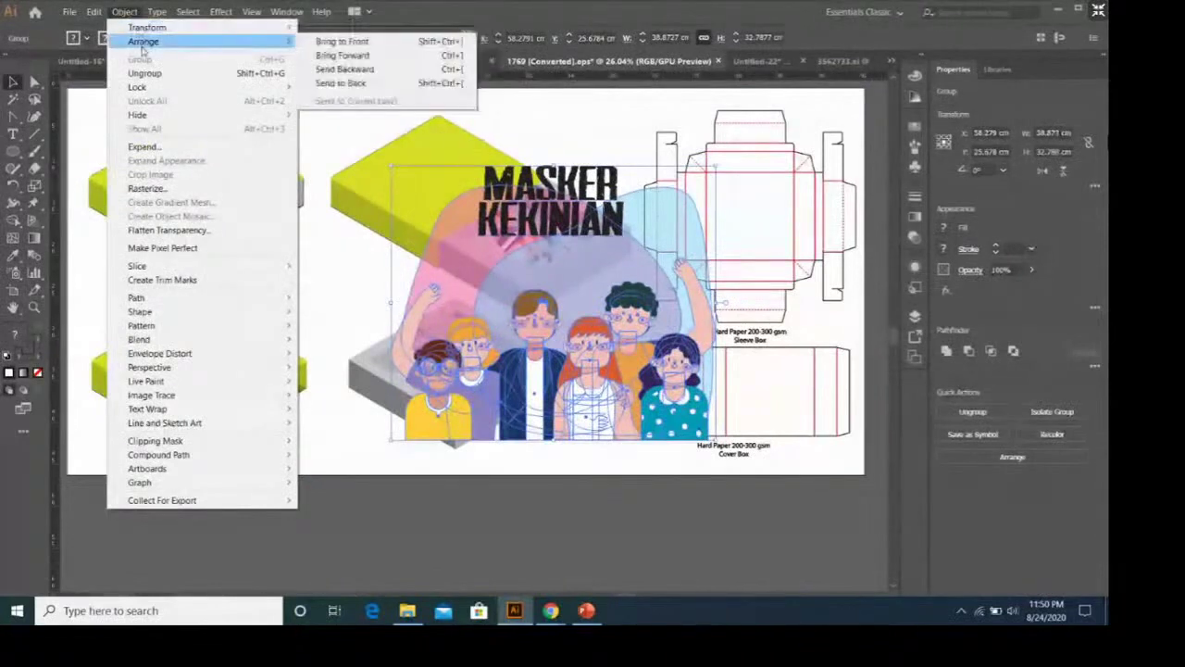
{"action": "mouse_move", "coordinate": [147, 27]}
{"action": "left_click", "coordinate": [444, 63]}
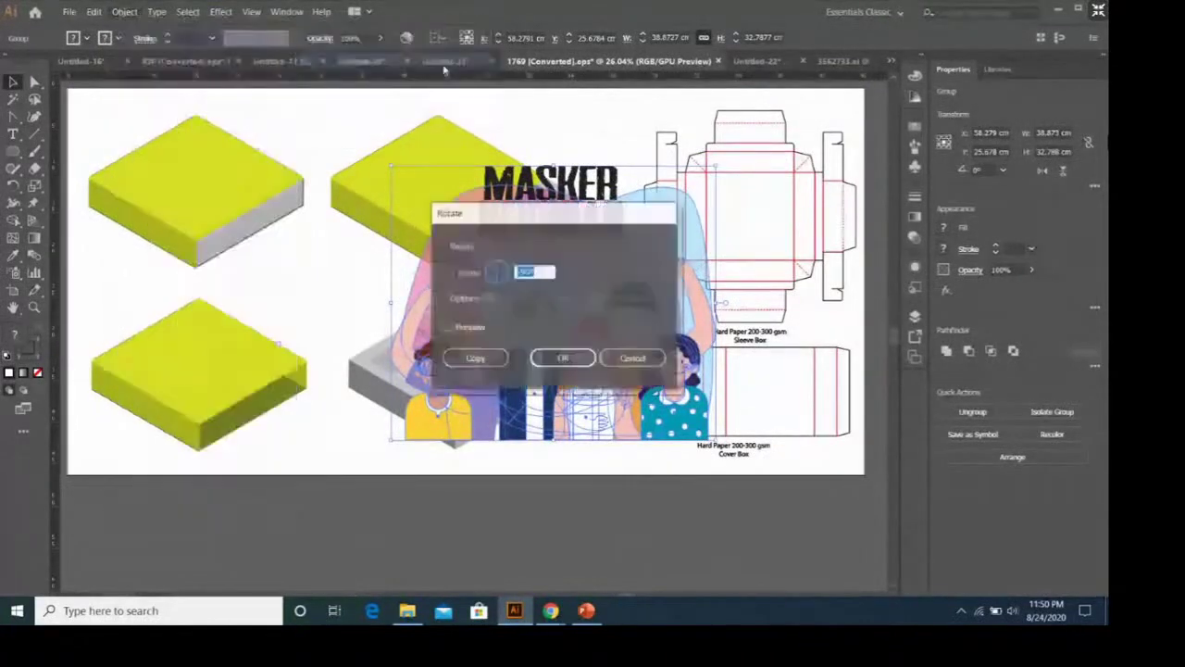
{"action": "left_click", "coordinate": [582, 363]}
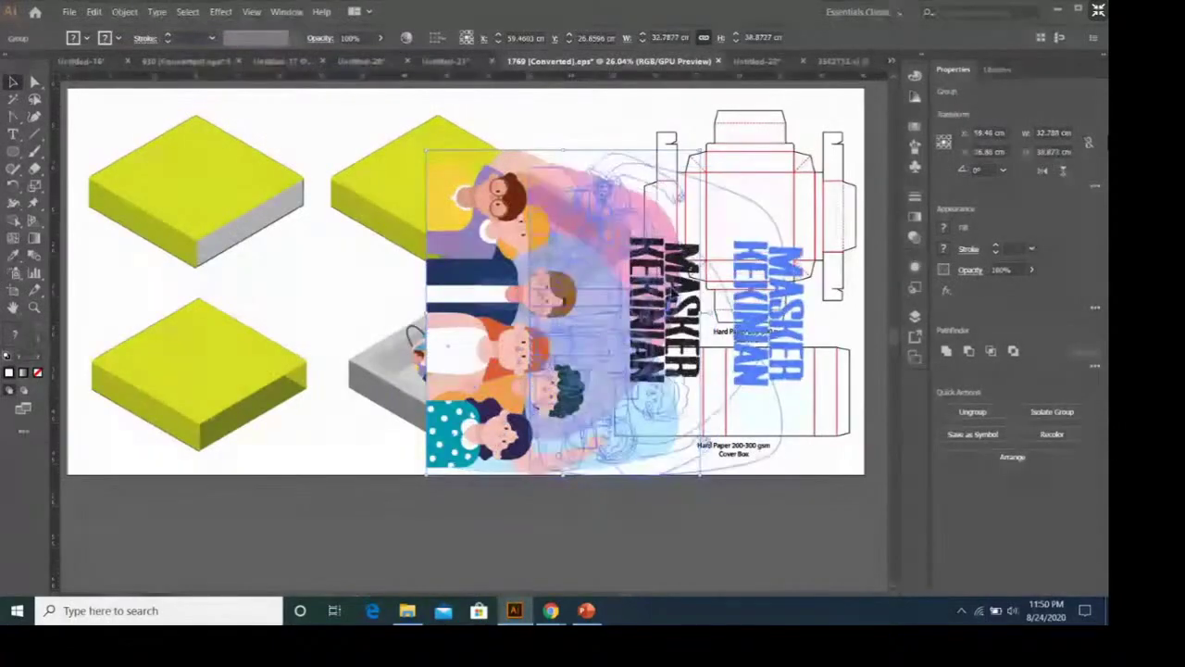
{"action": "mouse_move", "coordinate": [701, 151]}
{"action": "left_mouse_down"}
{"action": "mouse_move", "coordinate": [805, 109]}
{"action": "mouse_move", "coordinate": [614, 331]}
{"action": "left_mouse_up"}
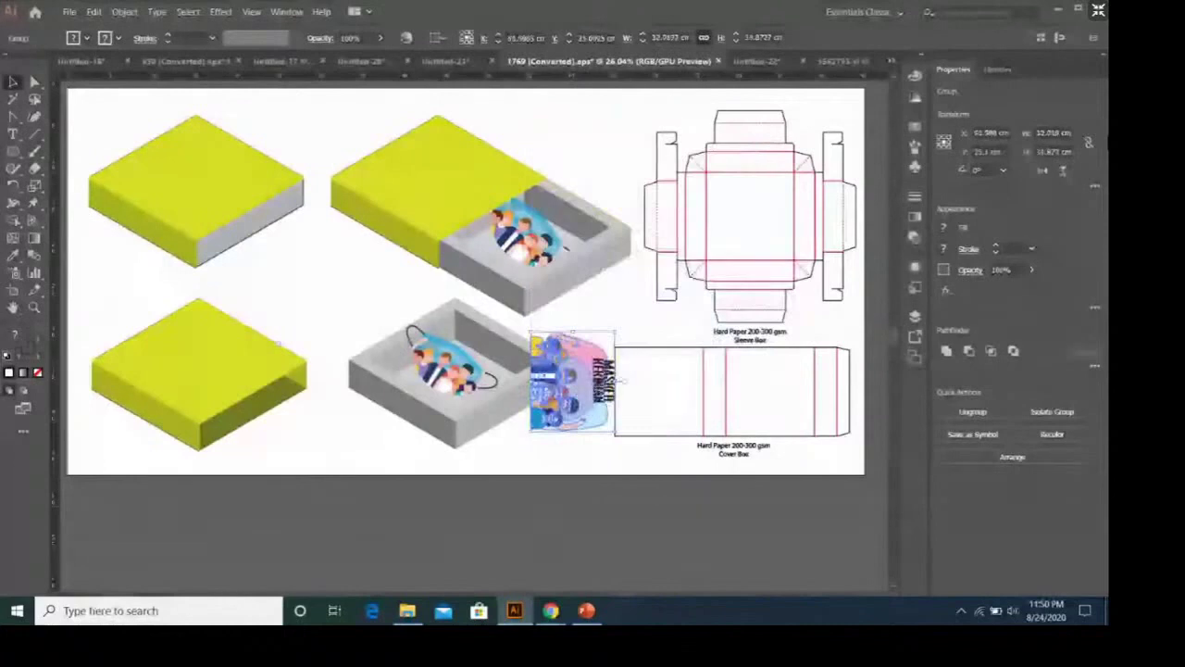
{"action": "mouse_move", "coordinate": [607, 375]}
{"action": "left_mouse_down"}
{"action": "mouse_move", "coordinate": [783, 375]}
{"action": "mouse_move", "coordinate": [782, 396]}
{"action": "left_mouse_up"}
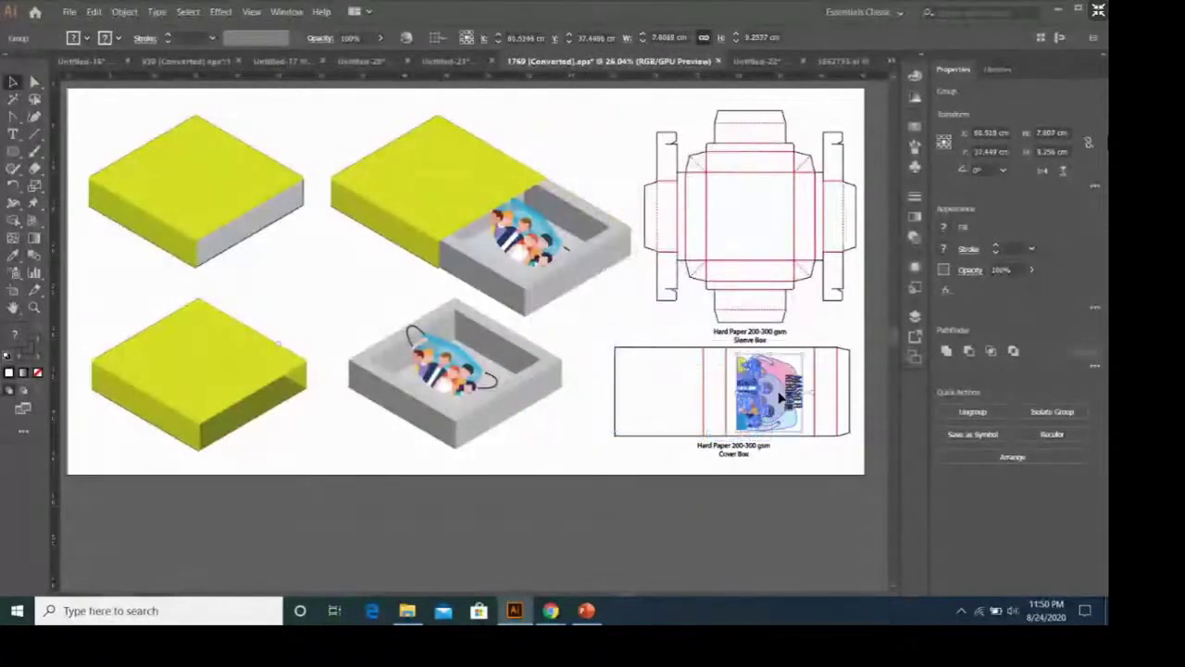
Step: Fill the cover box net with the lime sampled from a sleeve box using the Eyedropper
{"action": "left_click", "coordinate": [801, 471]}
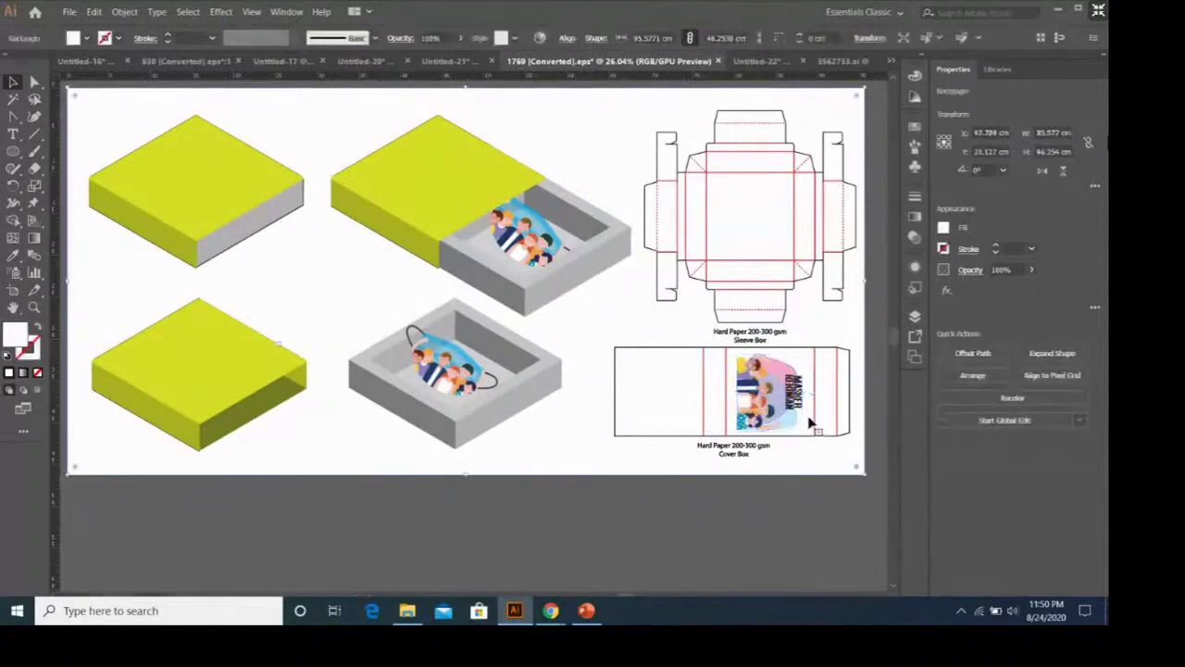
{"action": "left_click", "coordinate": [828, 441]}
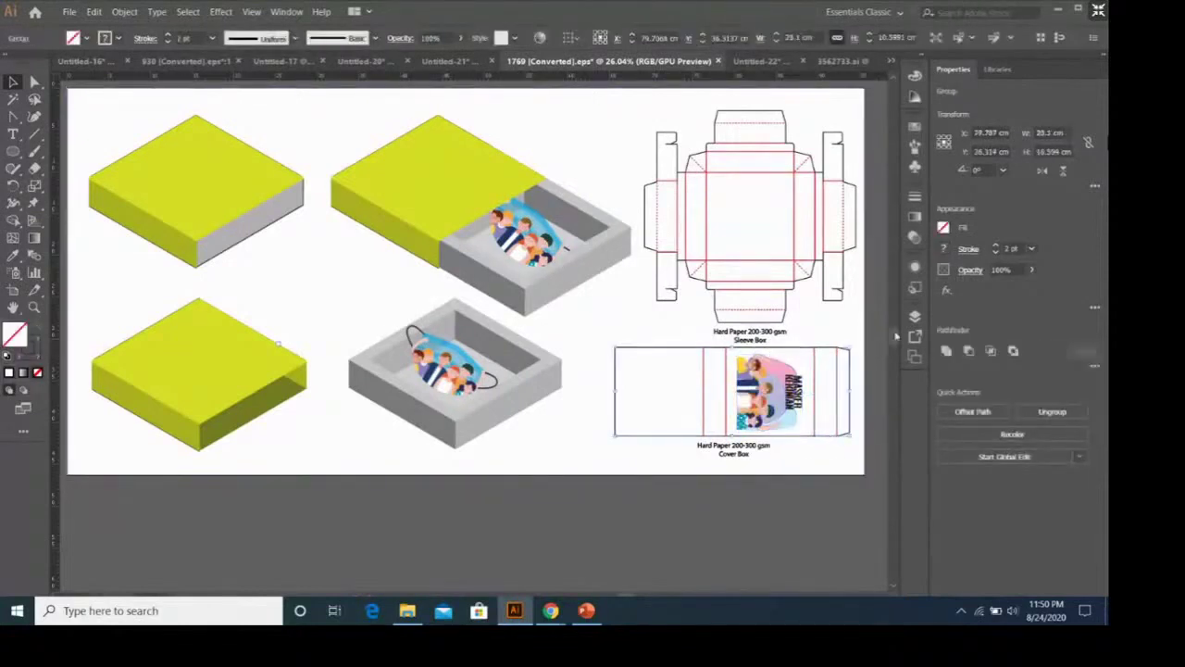
{"action": "left_click", "coordinate": [943, 229]}
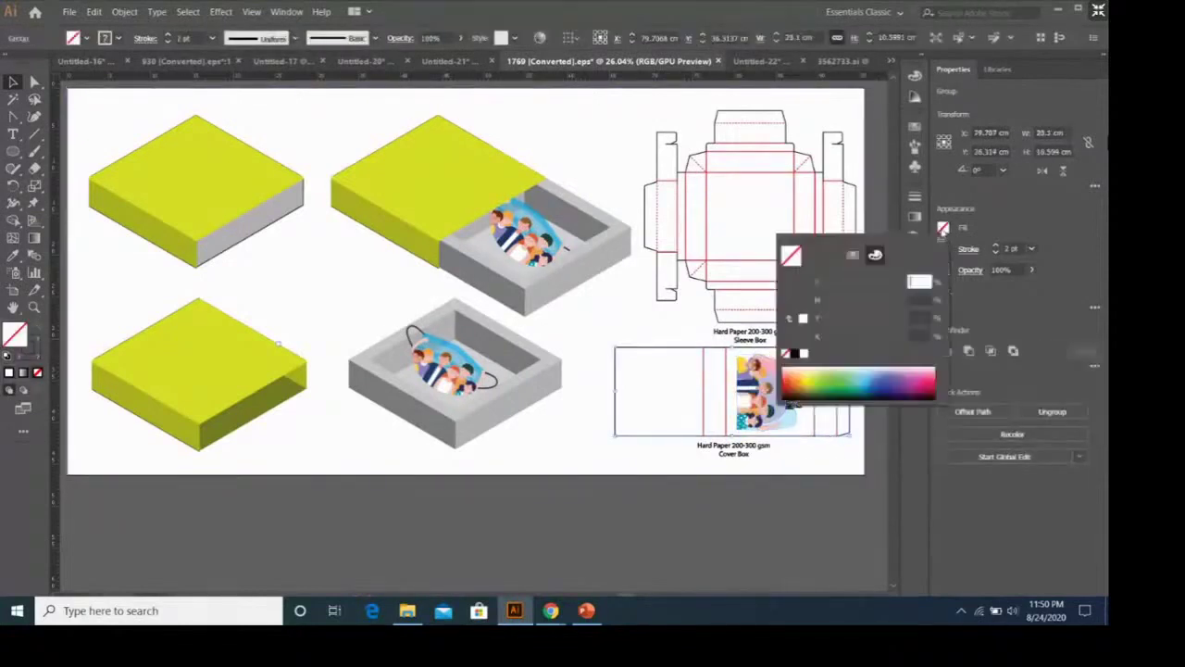
{"action": "left_click", "coordinate": [18, 257]}
{"action": "left_click", "coordinate": [14, 257]}
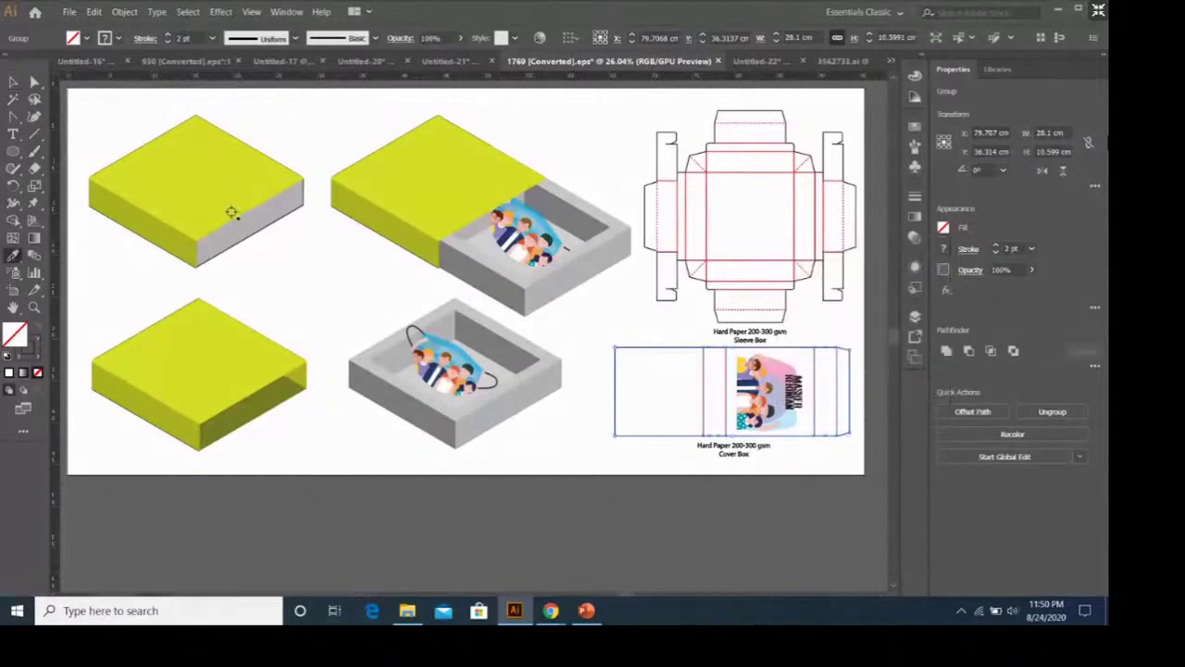
{"action": "left_click", "coordinate": [230, 213]}
{"action": "left_click", "coordinate": [13, 82]}
{"action": "left_click", "coordinate": [695, 456]}
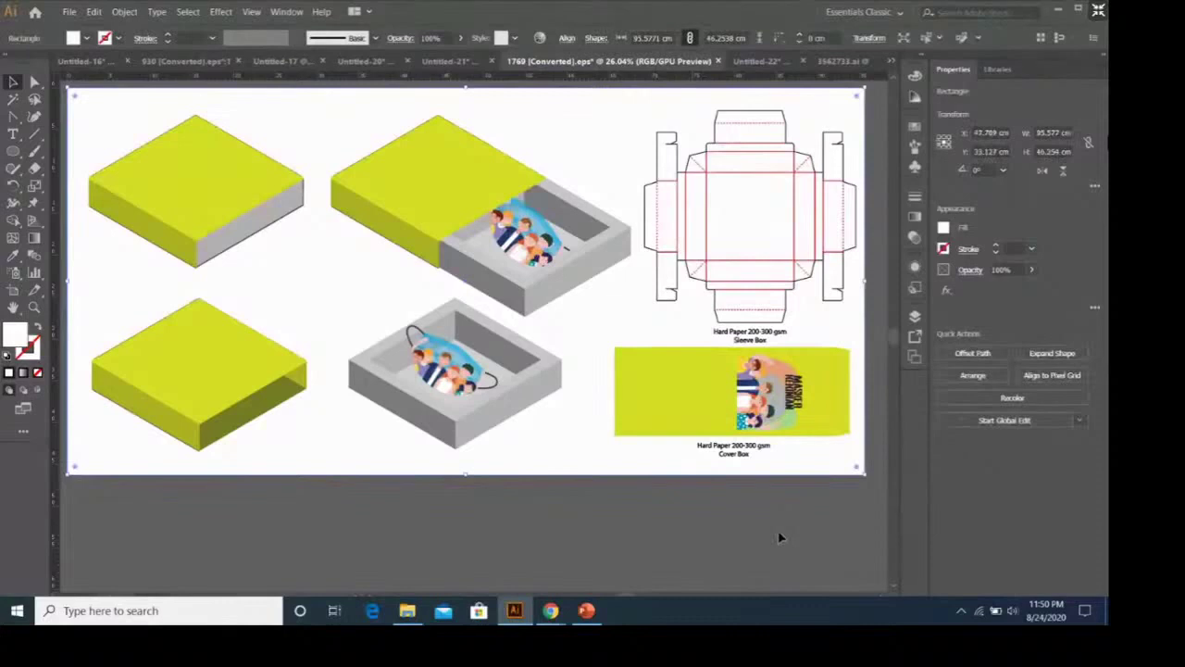
Step: Give the cover box net a 5 pt outline, then select the artwork placed on it
{"action": "left_click", "coordinate": [707, 385]}
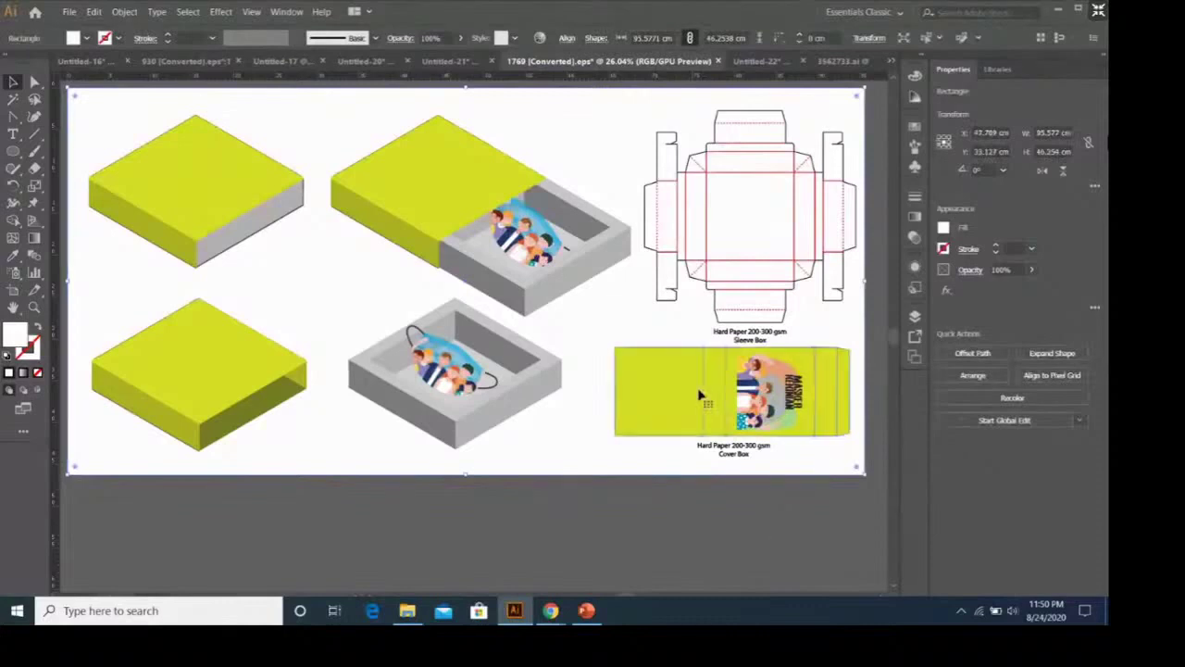
{"action": "left_click", "coordinate": [1031, 248]}
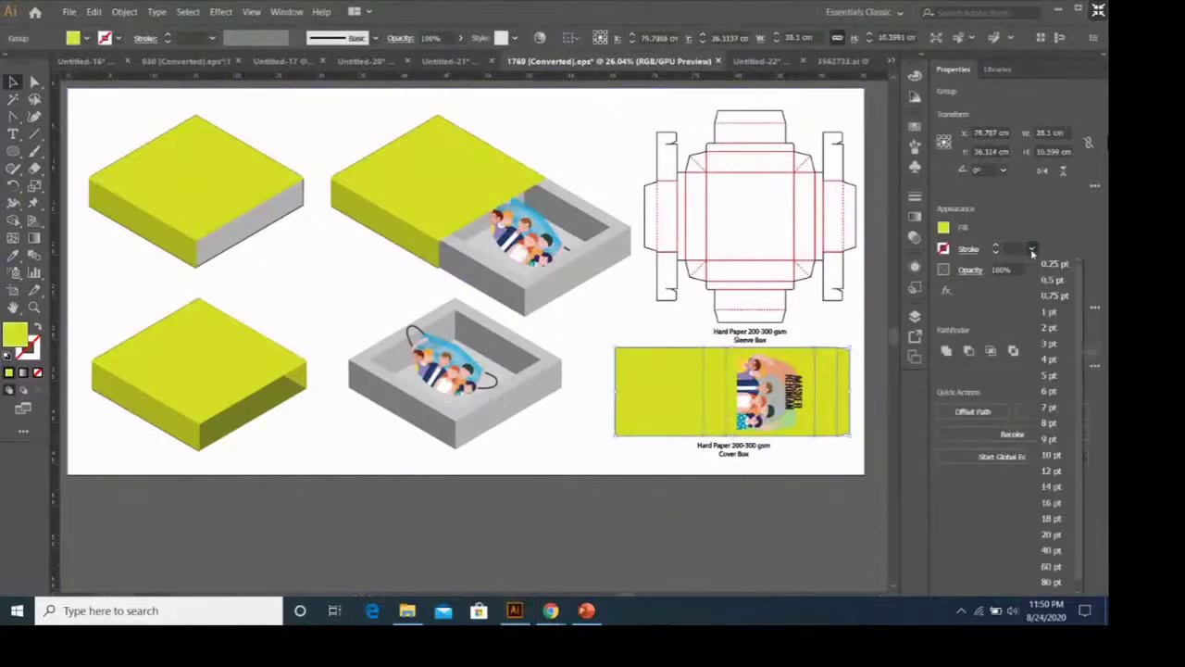
{"action": "left_click", "coordinate": [1036, 366]}
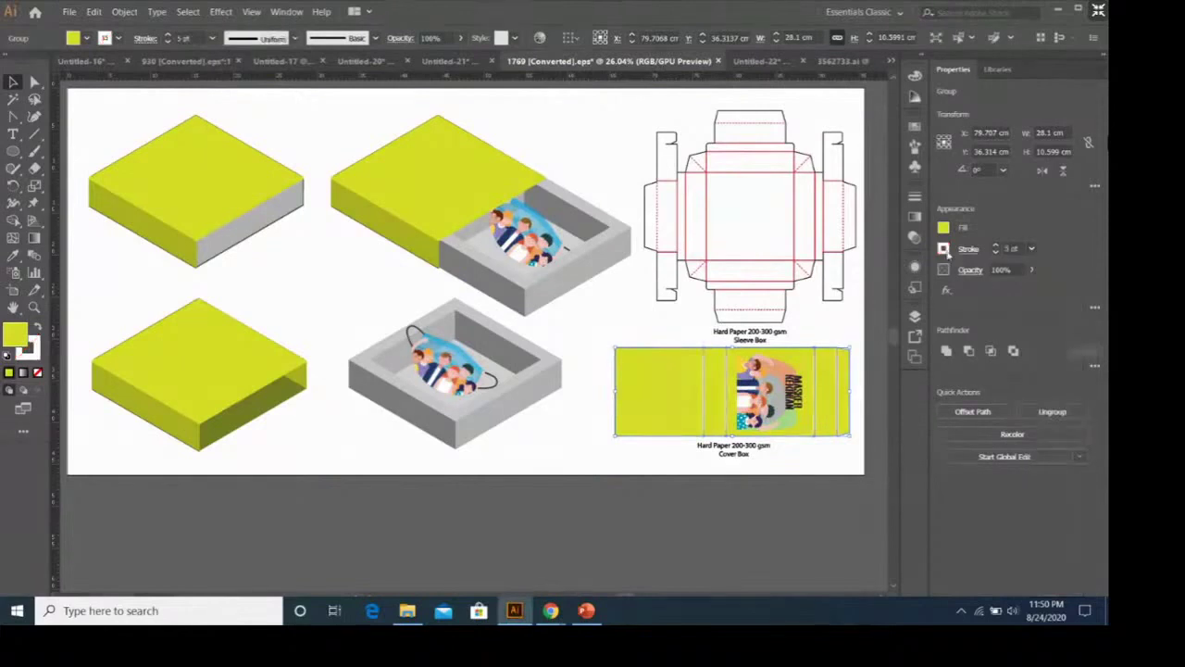
{"action": "left_click", "coordinate": [853, 328]}
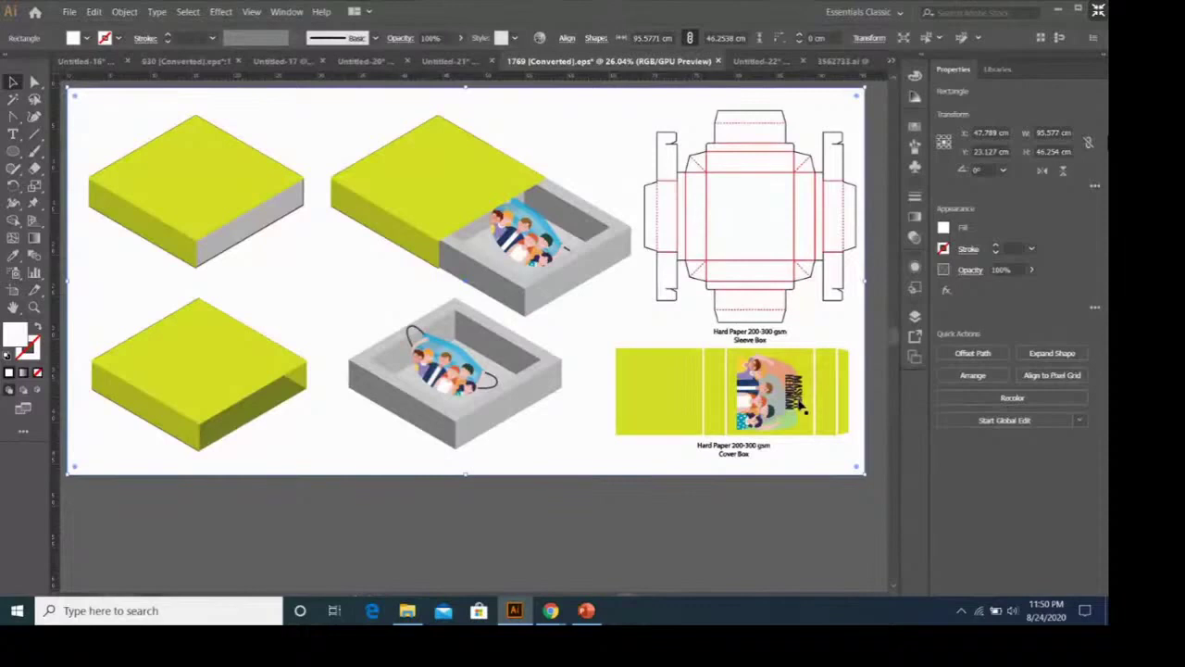
{"action": "left_click", "coordinate": [682, 405]}
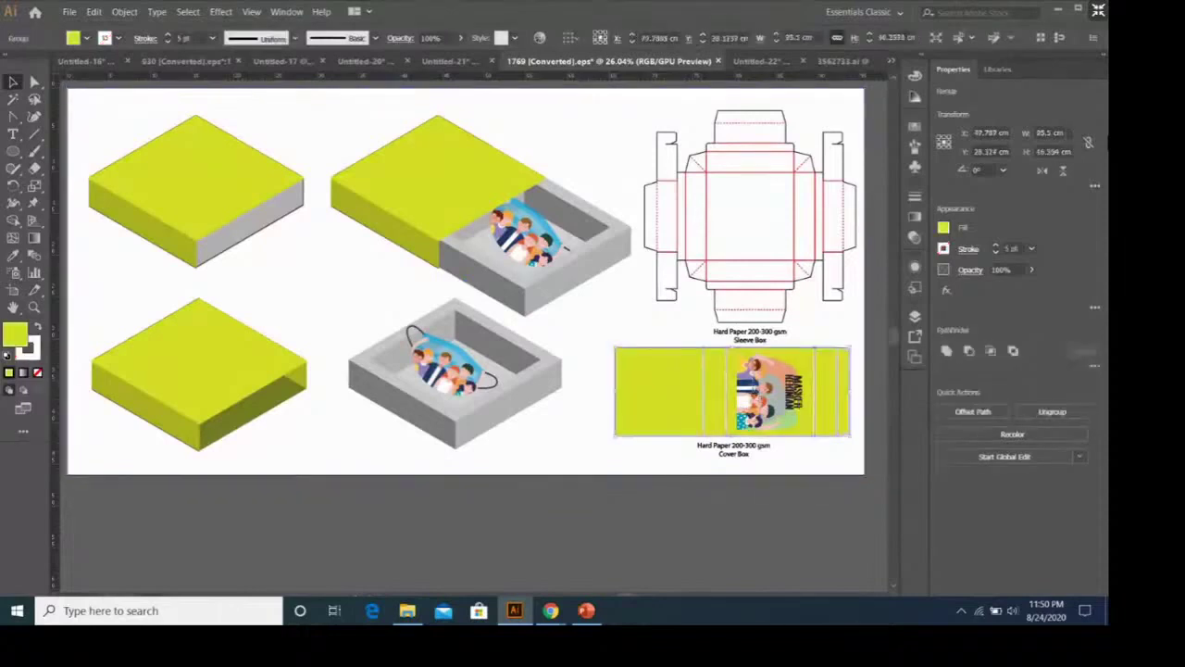
{"action": "left_click", "coordinate": [679, 392]}
{"action": "left_click", "coordinate": [679, 392]}
{"action": "left_click", "coordinate": [584, 335]}
Step: Alt-drag a copy of the cover artwork onto the upper-right lime box lid
{"action": "left_click", "coordinate": [752, 398]}
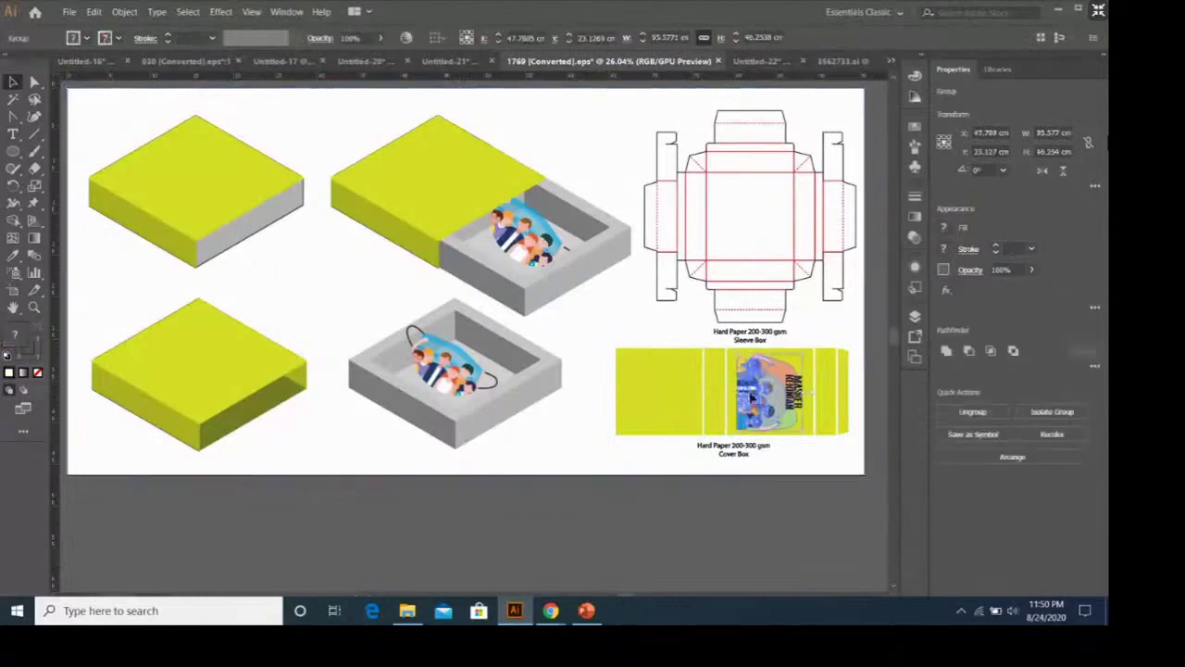
{"action": "left_click", "coordinate": [751, 396]}
{"action": "left_click_drag", "start_coordinate": [751, 396], "coordinate": [514, 368]}
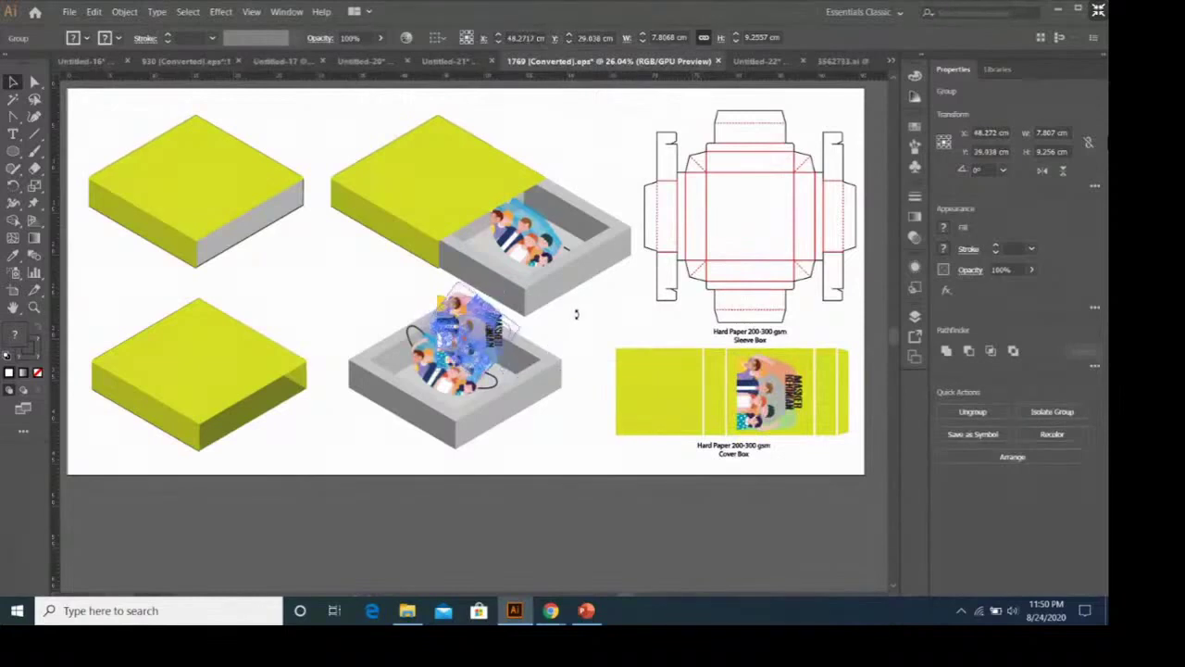
{"action": "mouse_move", "coordinate": [512, 366]}
{"action": "left_mouse_down"}
{"action": "mouse_move", "coordinate": [472, 180]}
{"action": "mouse_move", "coordinate": [426, 182]}
{"action": "left_mouse_up"}
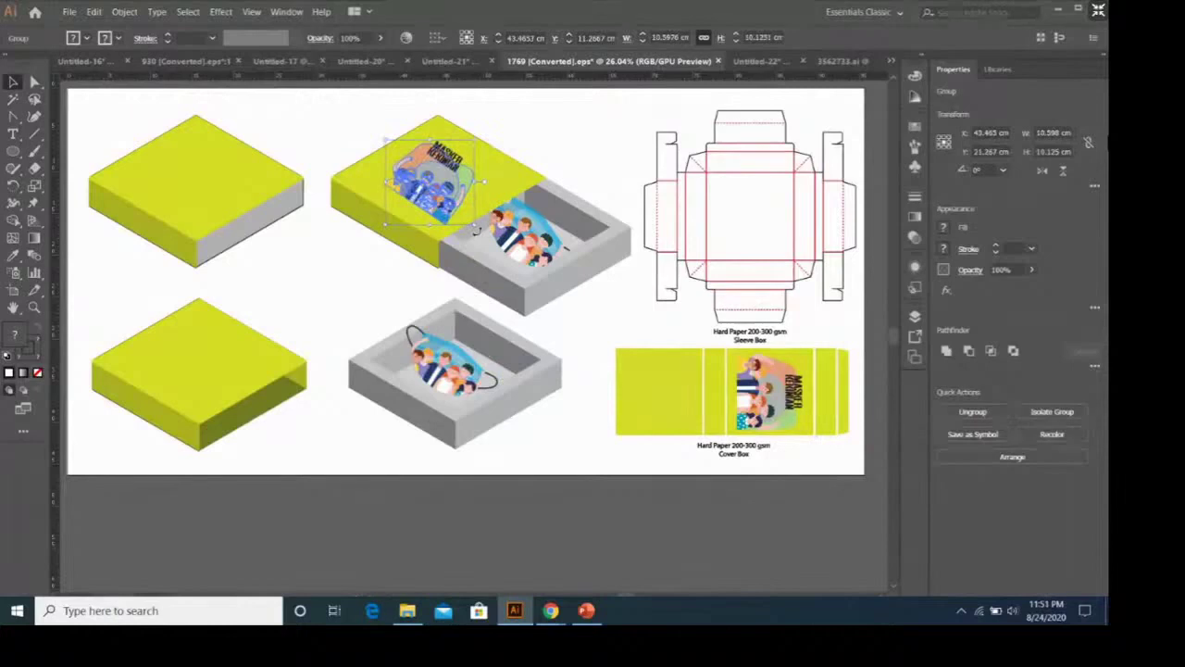
Step: Place more artwork copies on the upper-left and lower-left lids, then switch to the PowerPoint deck
{"action": "left_click", "coordinate": [595, 151]}
{"action": "left_click", "coordinate": [437, 189]}
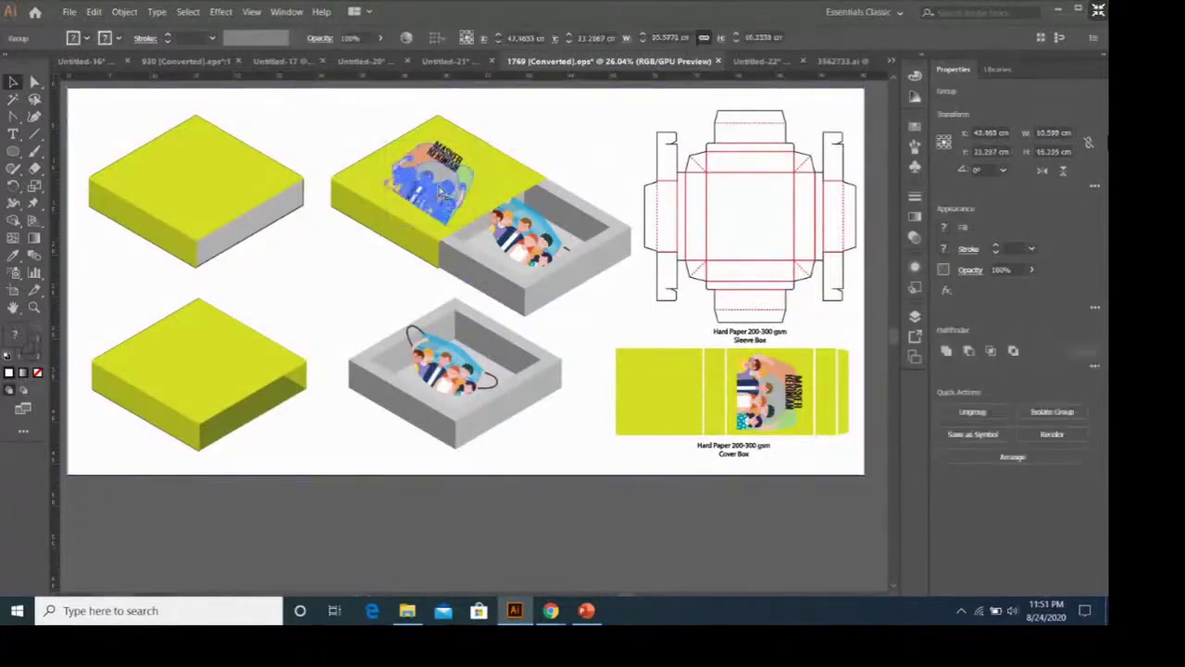
{"action": "left_click_drag", "start_coordinate": [432, 188], "coordinate": [468, 344]}
{"action": "mouse_move", "coordinate": [436, 306]}
{"action": "left_mouse_down"}
{"action": "mouse_move", "coordinate": [184, 181]}
{"action": "mouse_move", "coordinate": [262, 320]}
{"action": "mouse_move", "coordinate": [190, 356]}
{"action": "mouse_move", "coordinate": [216, 369]}
{"action": "left_mouse_up"}
{"action": "left_click", "coordinate": [410, 439]}
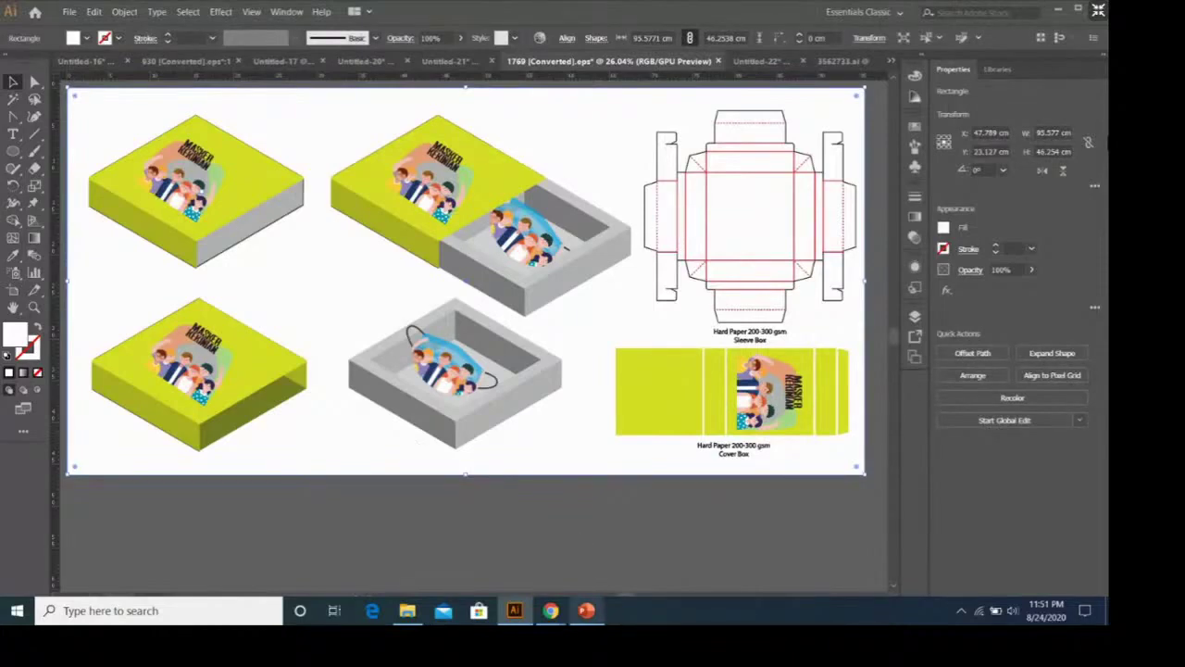
{"action": "left_click", "coordinate": [586, 610]}
{"action": "left_click", "coordinate": [105, 391]}
Step: Review slides 23, 24 and 25 showing the blue boxes and the mask
{"action": "scroll", "coordinate": [104, 392], "scroll_direction": "down", "scroll_amount": 1}
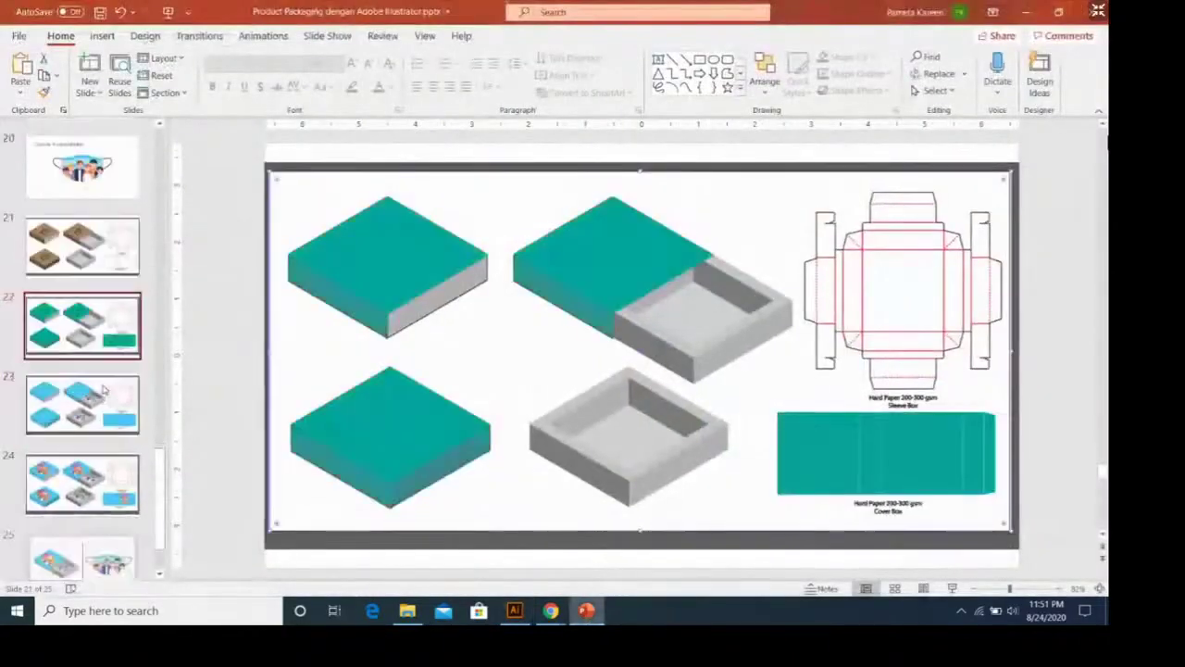
{"action": "left_click", "coordinate": [97, 398]}
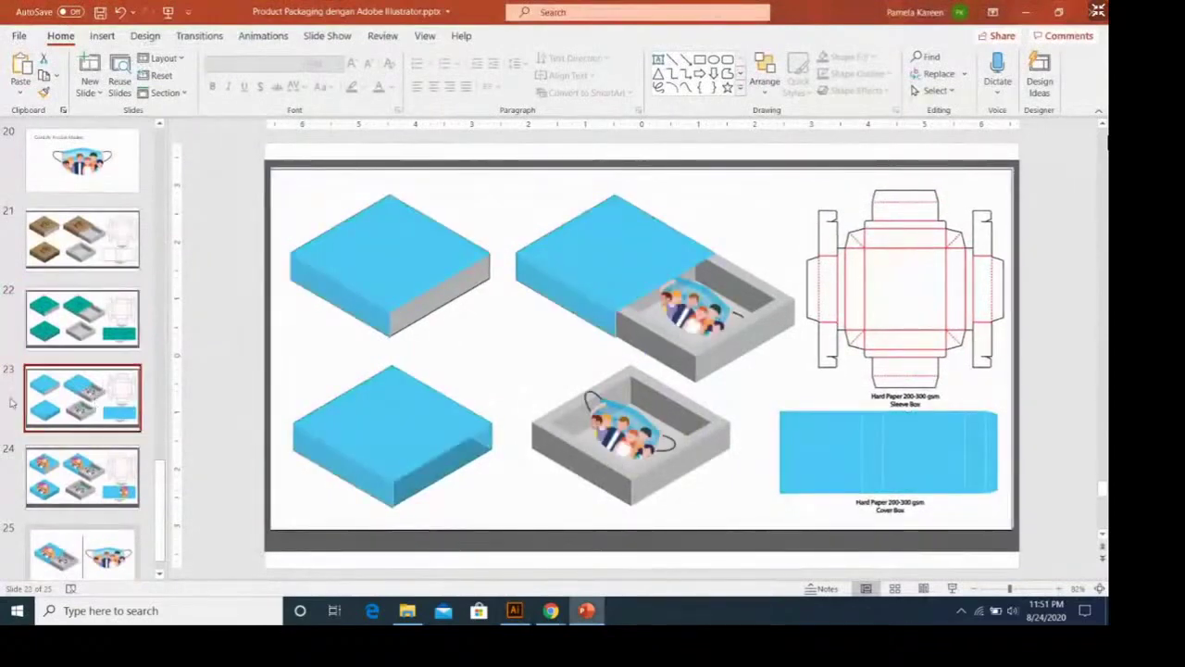
{"action": "left_click", "coordinate": [39, 466]}
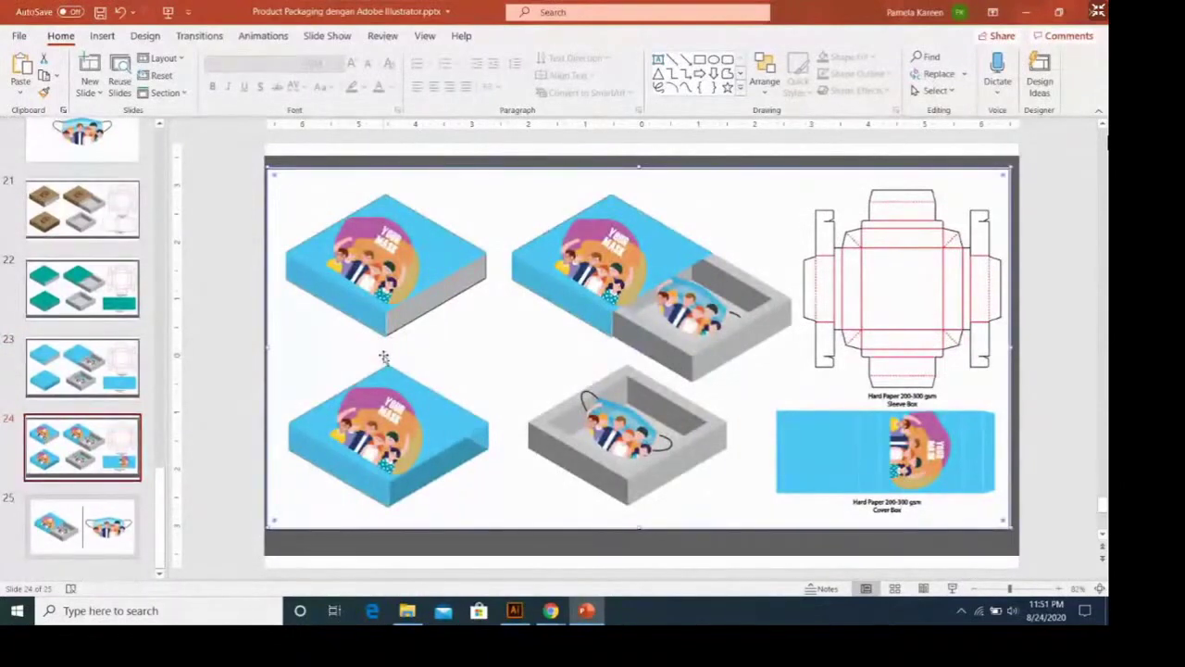
{"action": "left_click", "coordinate": [102, 539]}
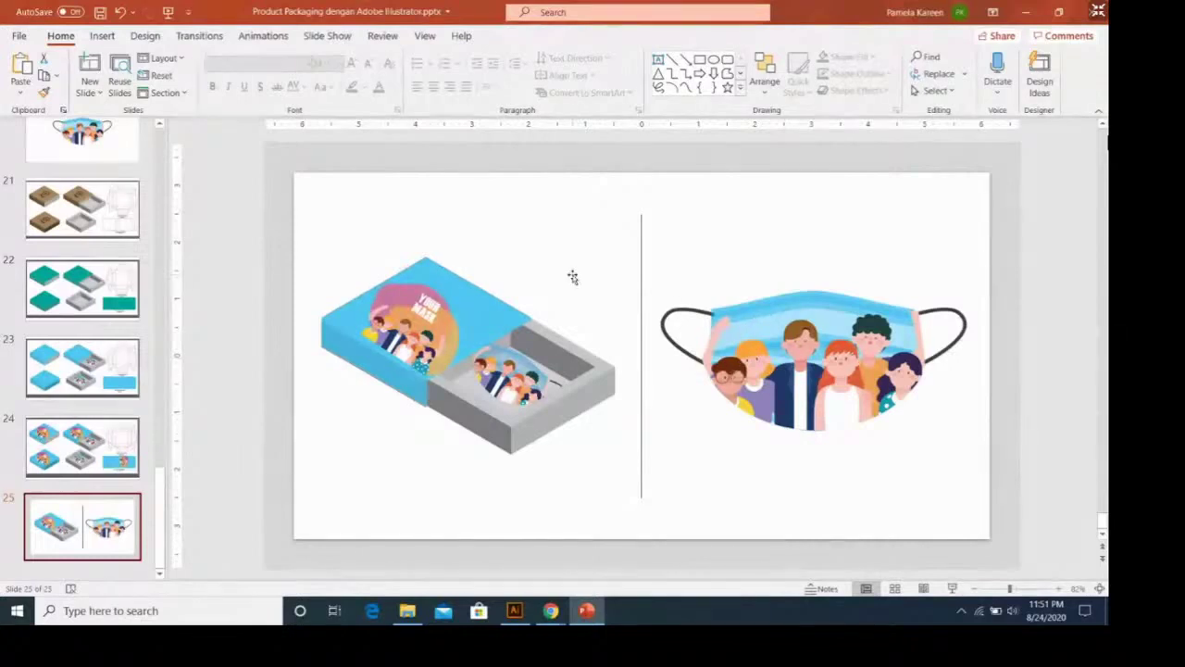
Step: Scroll back to view slide 6 (Label Sticker) and slide 15 on lid sealer cups
{"action": "scroll", "coordinate": [165, 447], "scroll_direction": "up", "scroll_amount": 1}
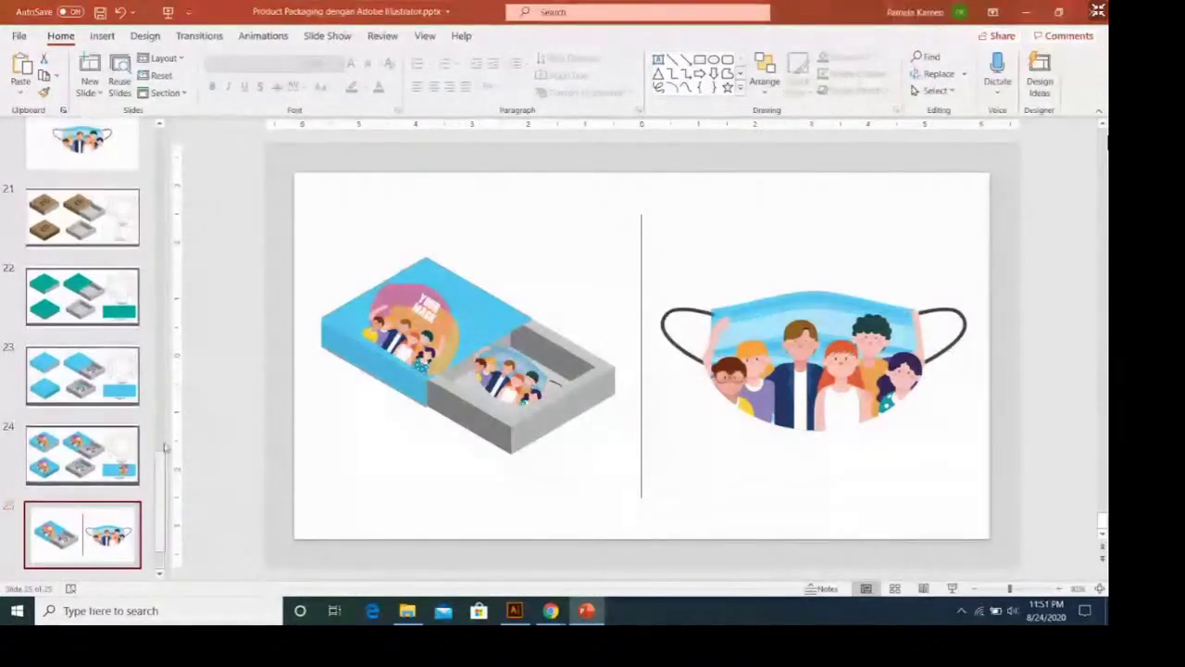
{"action": "left_click_drag", "start_coordinate": [165, 447], "coordinate": [171, 345]}
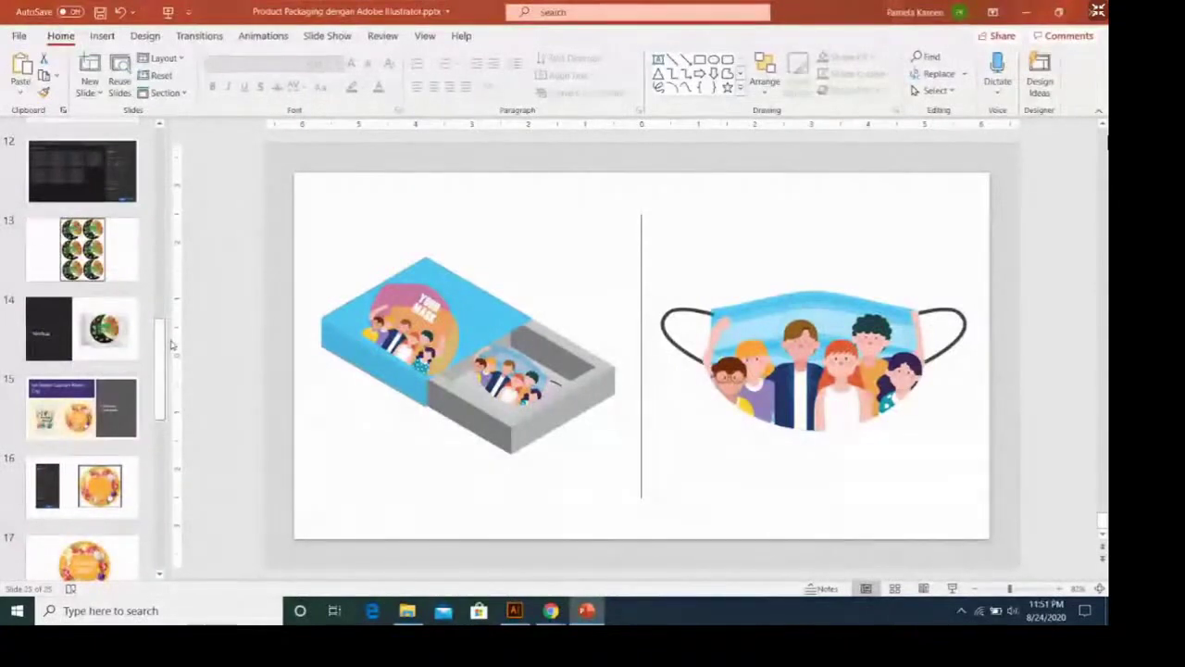
{"action": "scroll", "coordinate": [120, 324], "scroll_direction": "up", "scroll_amount": 2}
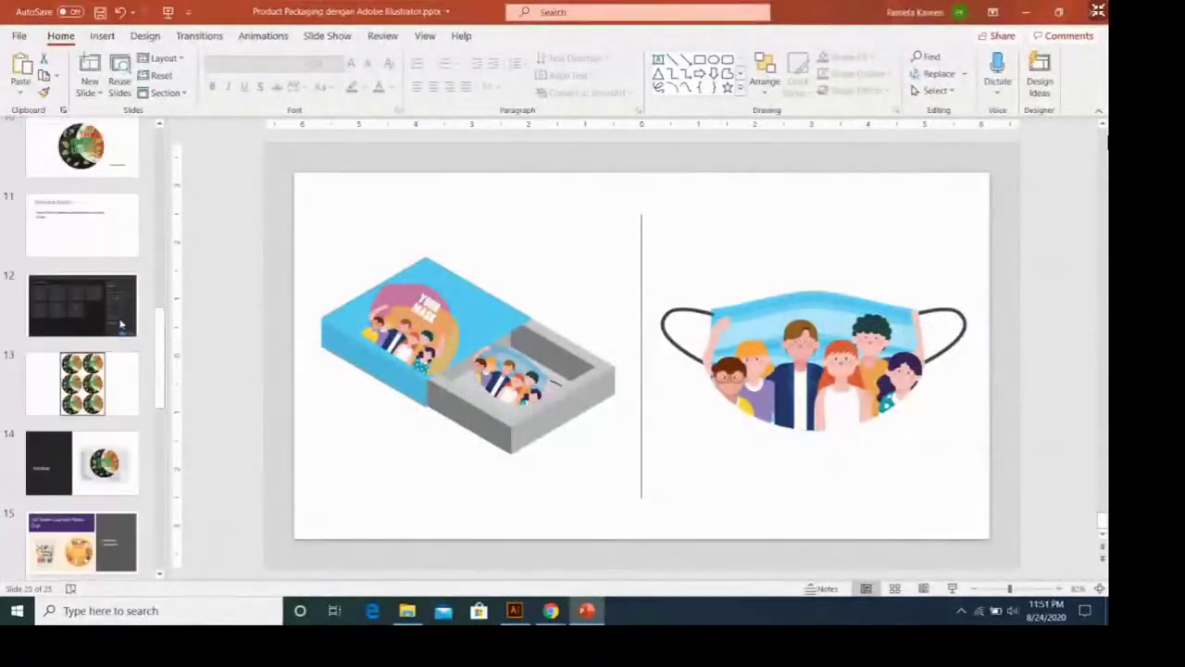
{"action": "scroll", "coordinate": [121, 324], "scroll_direction": "up", "scroll_amount": 2}
{"action": "scroll", "coordinate": [118, 322], "scroll_direction": "up", "scroll_amount": 2}
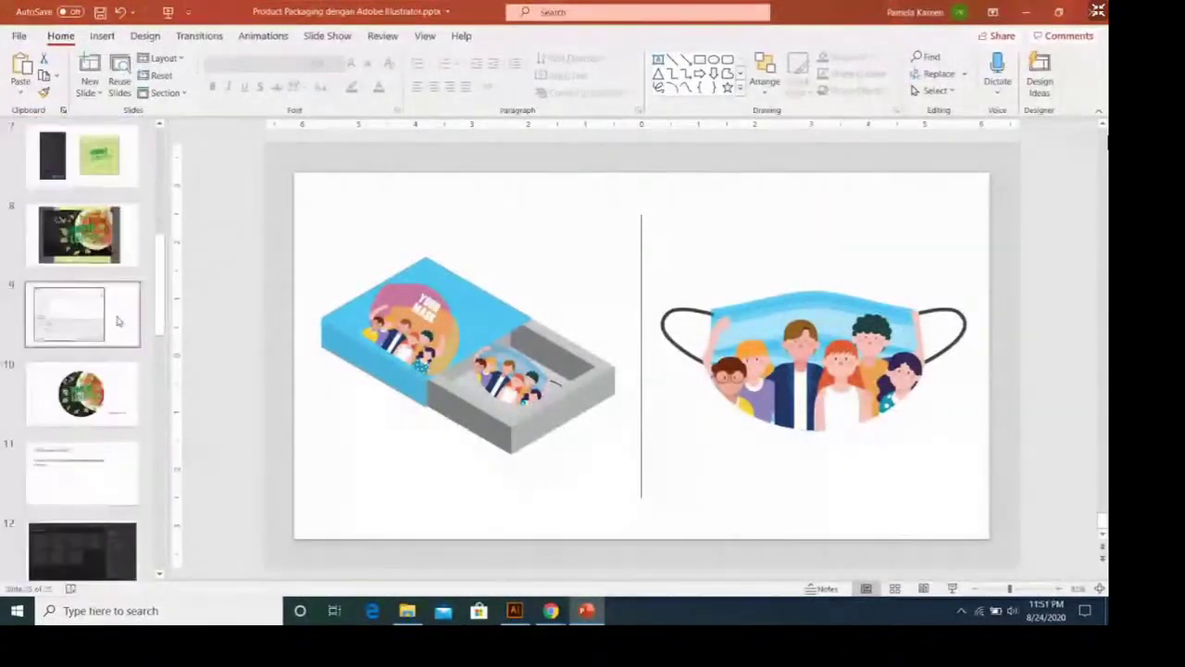
{"action": "scroll", "coordinate": [119, 322], "scroll_direction": "up", "scroll_amount": 3}
{"action": "scroll", "coordinate": [102, 352], "scroll_direction": "up", "scroll_amount": 2}
{"action": "left_click", "coordinate": [86, 374]}
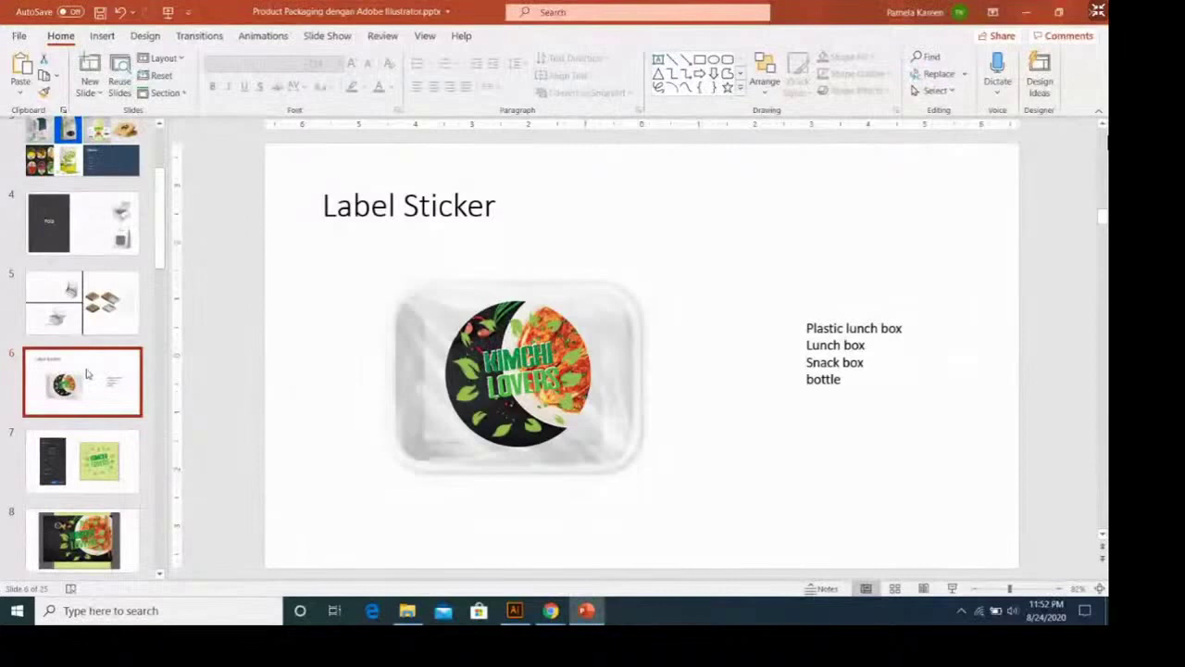
{"action": "scroll", "coordinate": [86, 373], "scroll_direction": "down", "scroll_amount": 2}
{"action": "scroll", "coordinate": [86, 373], "scroll_direction": "down", "scroll_amount": 7}
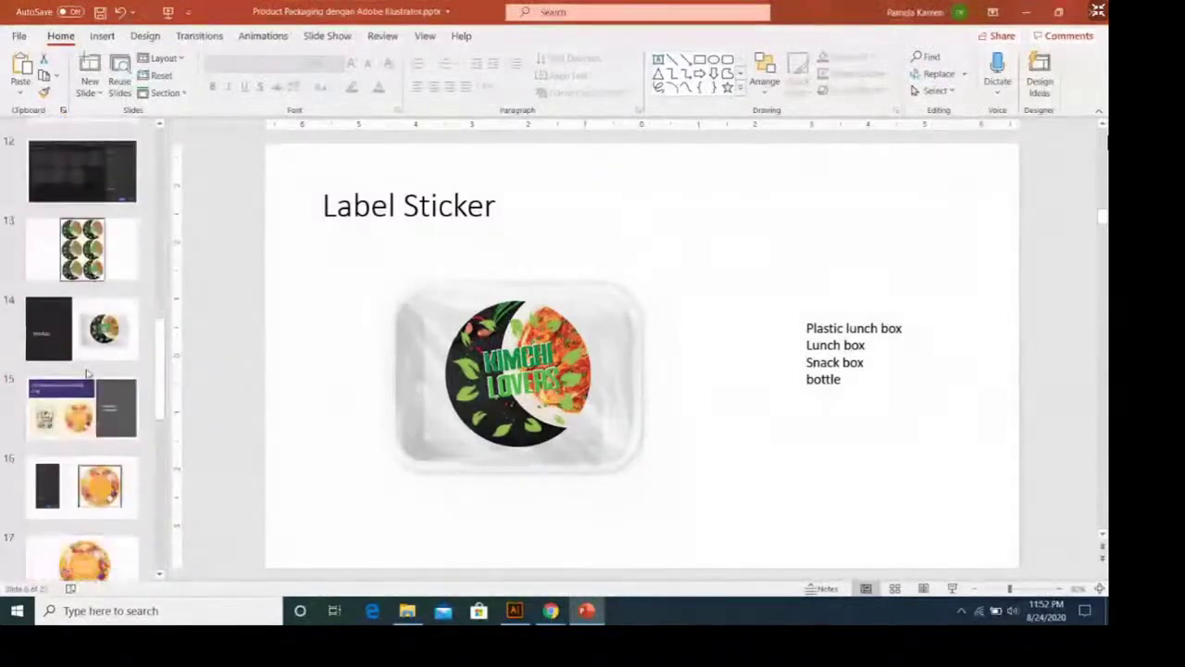
{"action": "scroll", "coordinate": [86, 373], "scroll_direction": "down", "scroll_amount": 1}
{"action": "left_click", "coordinate": [86, 342]}
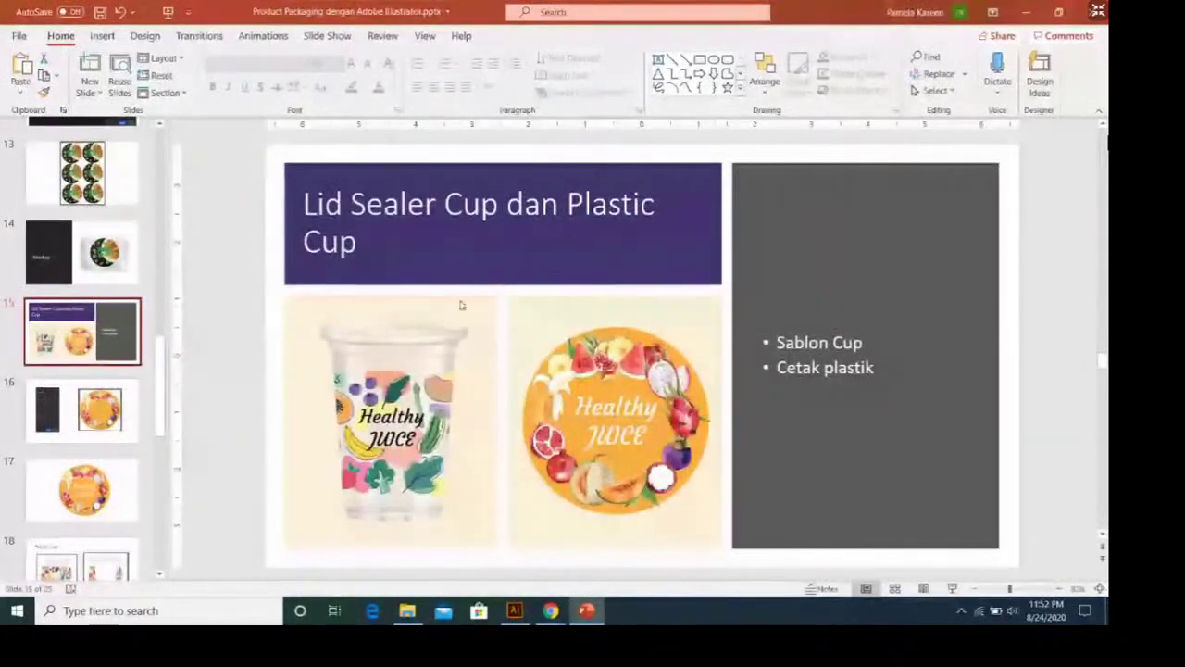
Step: Browse slides 19, 20 and 21, then return to slide 25 with the box and mask
{"action": "scroll", "coordinate": [109, 410], "scroll_direction": "down", "scroll_amount": 1}
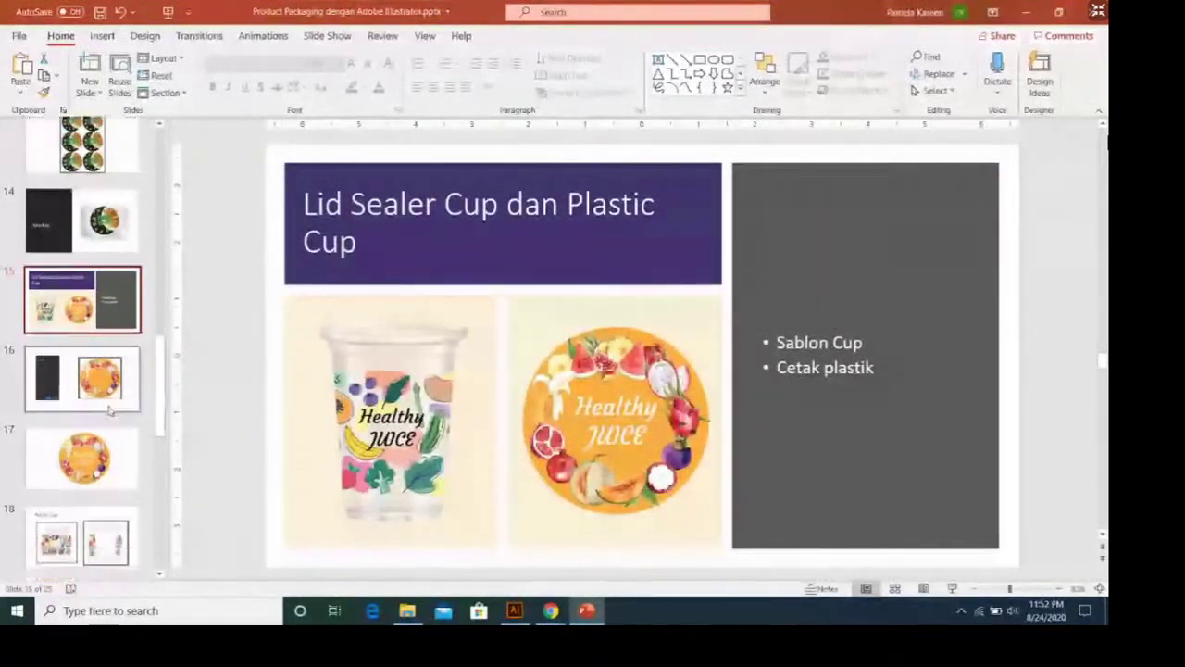
{"action": "scroll", "coordinate": [109, 410], "scroll_direction": "down", "scroll_amount": 2}
{"action": "scroll", "coordinate": [102, 426], "scroll_direction": "down", "scroll_amount": 1}
{"action": "left_click", "coordinate": [83, 457]}
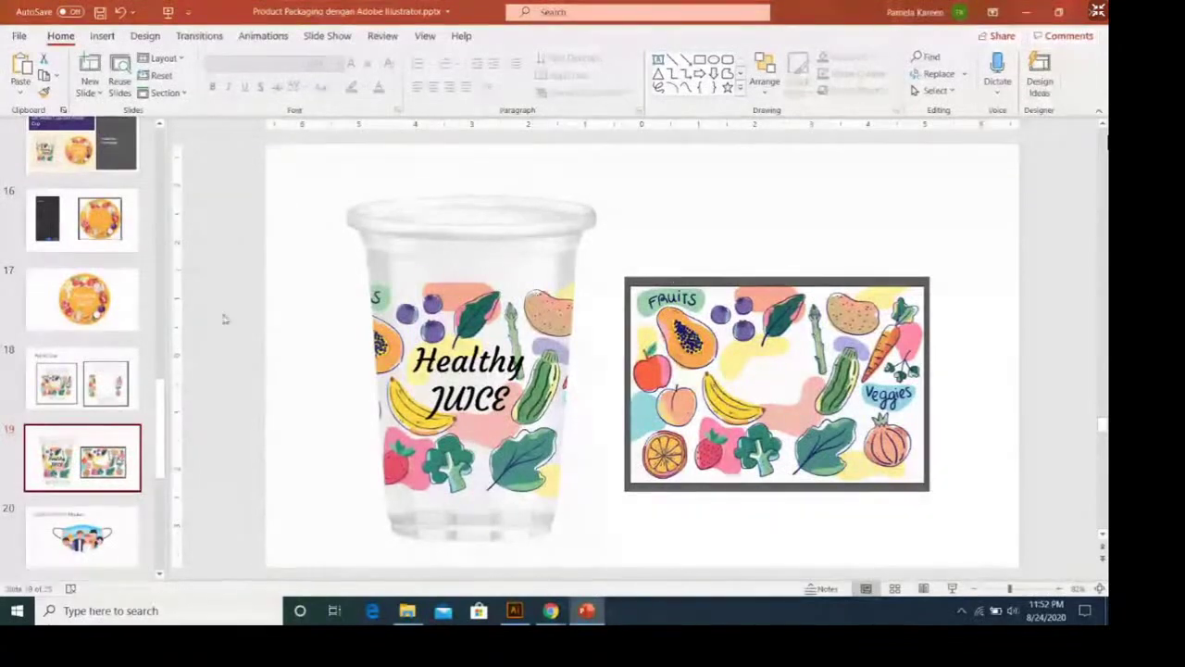
{"action": "left_click", "coordinate": [82, 533]}
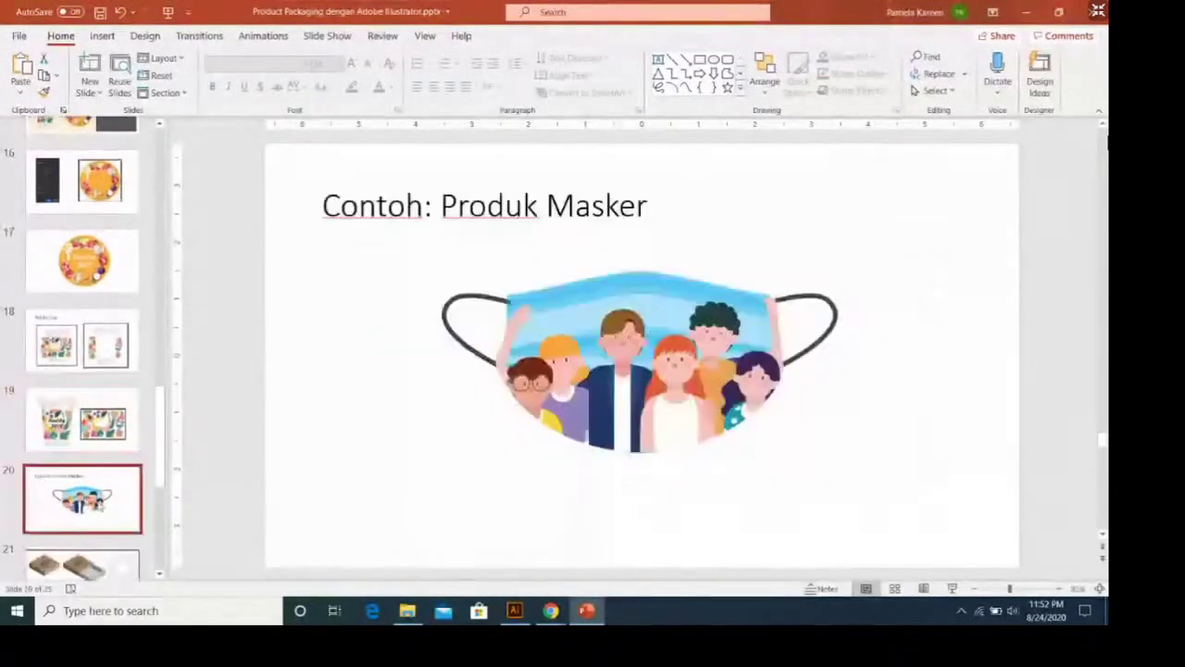
{"action": "scroll", "coordinate": [99, 505], "scroll_direction": "down", "scroll_amount": 1}
{"action": "left_click", "coordinate": [99, 505]}
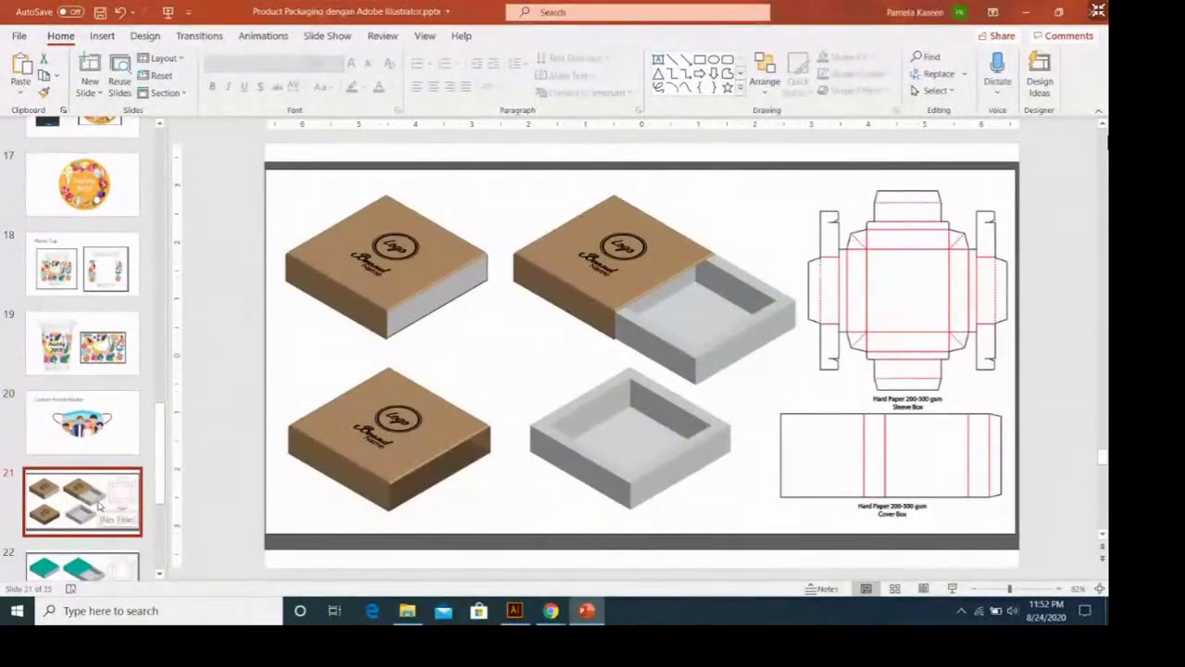
{"action": "scroll", "coordinate": [99, 505], "scroll_direction": "down", "scroll_amount": 3}
{"action": "left_click", "coordinate": [95, 524]}
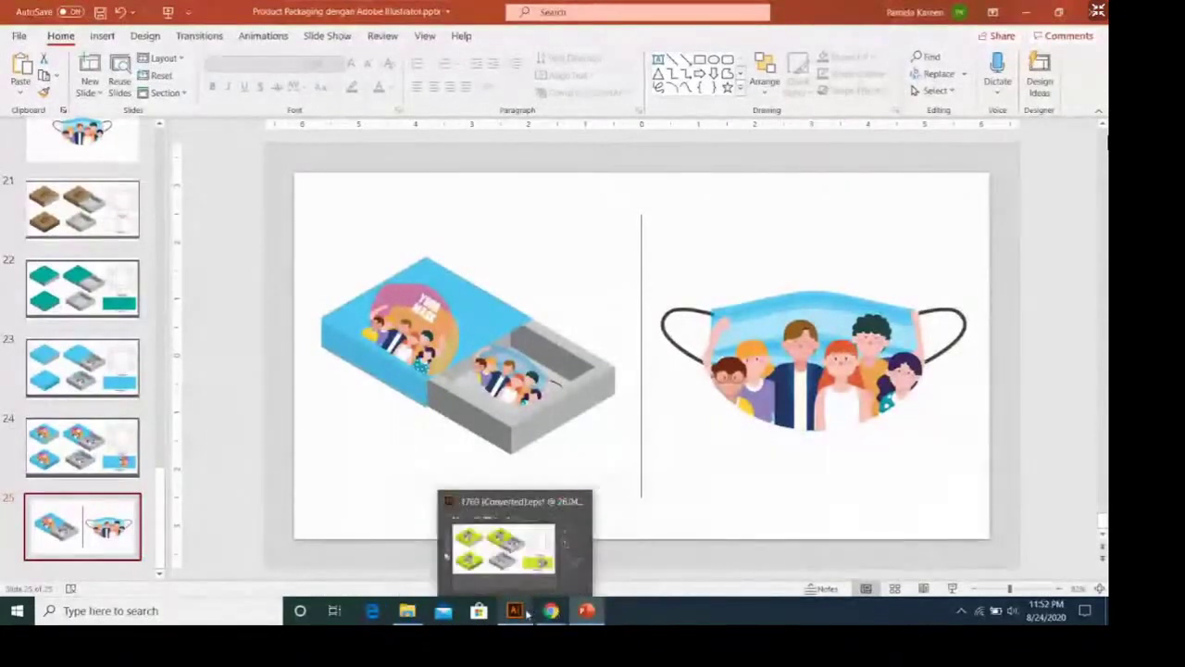
Step: Bring Illustrator forward, then switch to Chrome and open the online meeting tab
{"action": "left_click", "coordinate": [526, 614]}
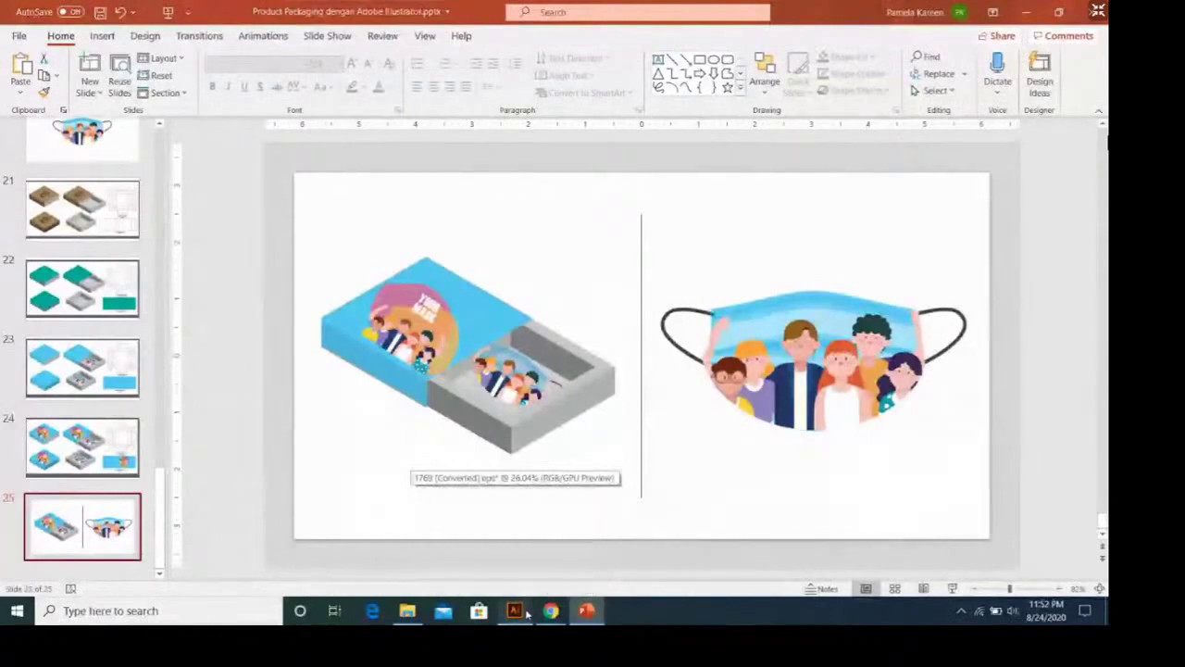
{"action": "mouse_move", "coordinate": [550, 610]}
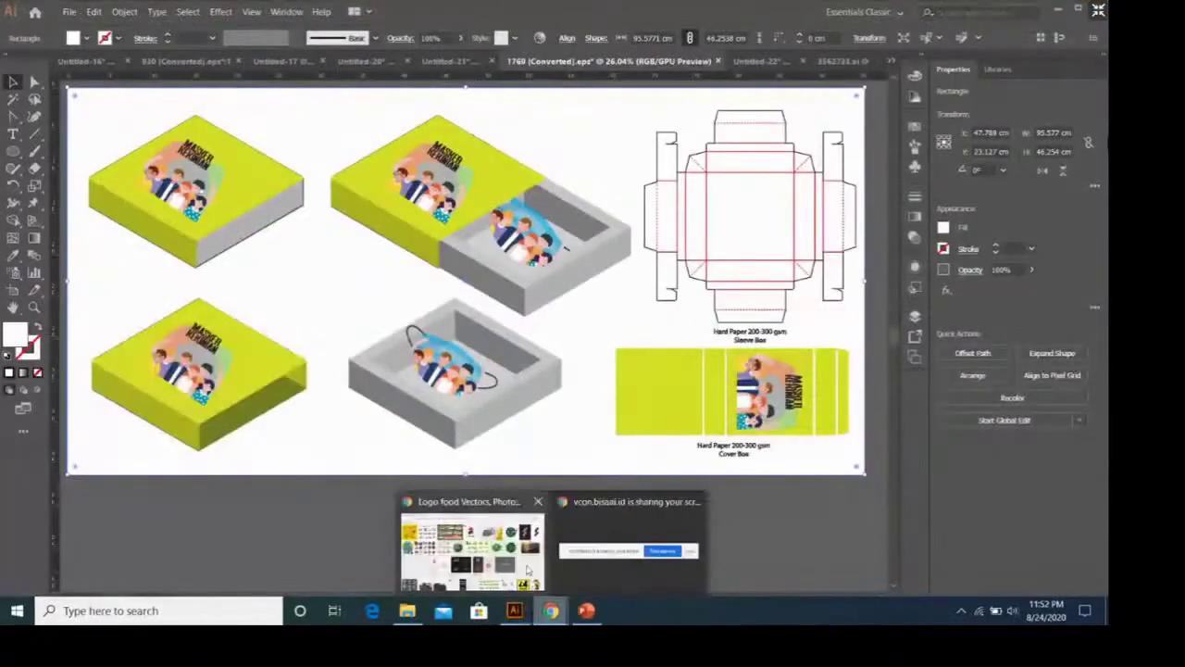
{"action": "left_click", "coordinate": [527, 569]}
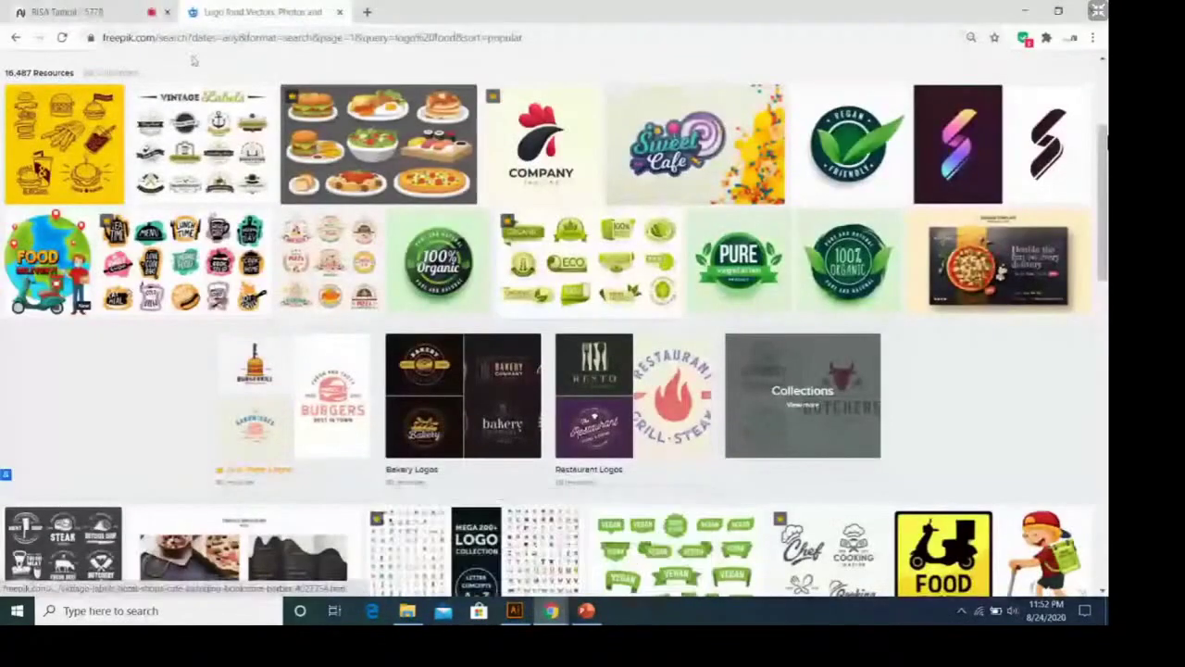
{"action": "left_click", "coordinate": [100, 11]}
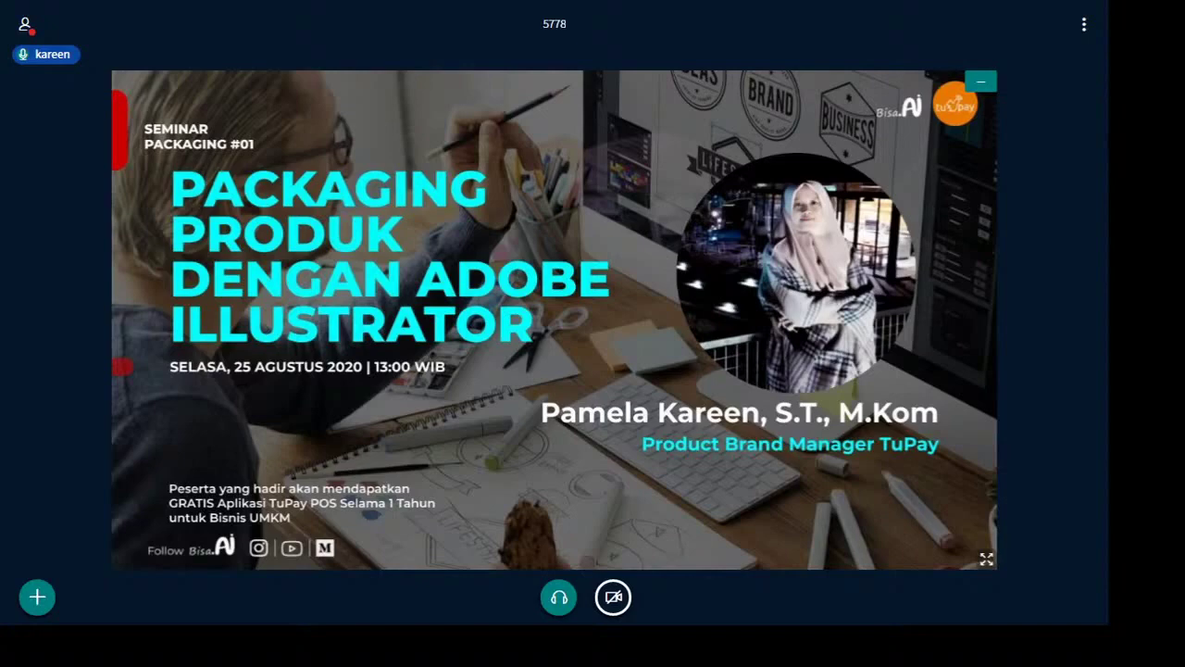
Step: Switch the shared seminar banner view to fullscreen
{"action": "left_click", "coordinate": [987, 558]}
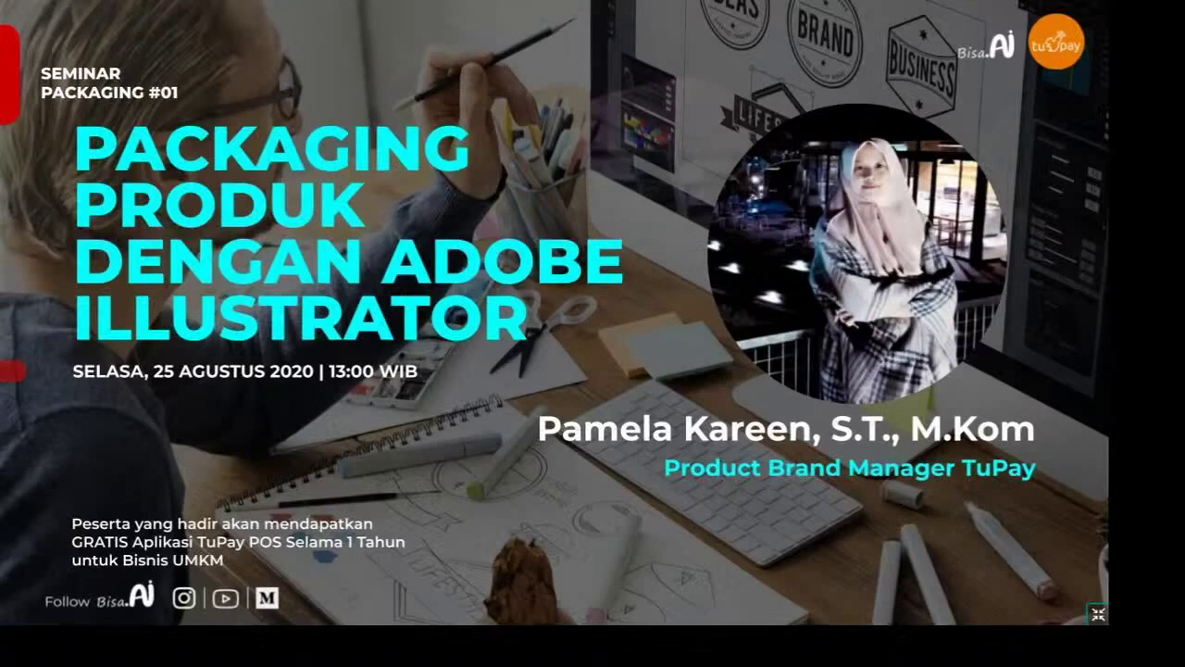